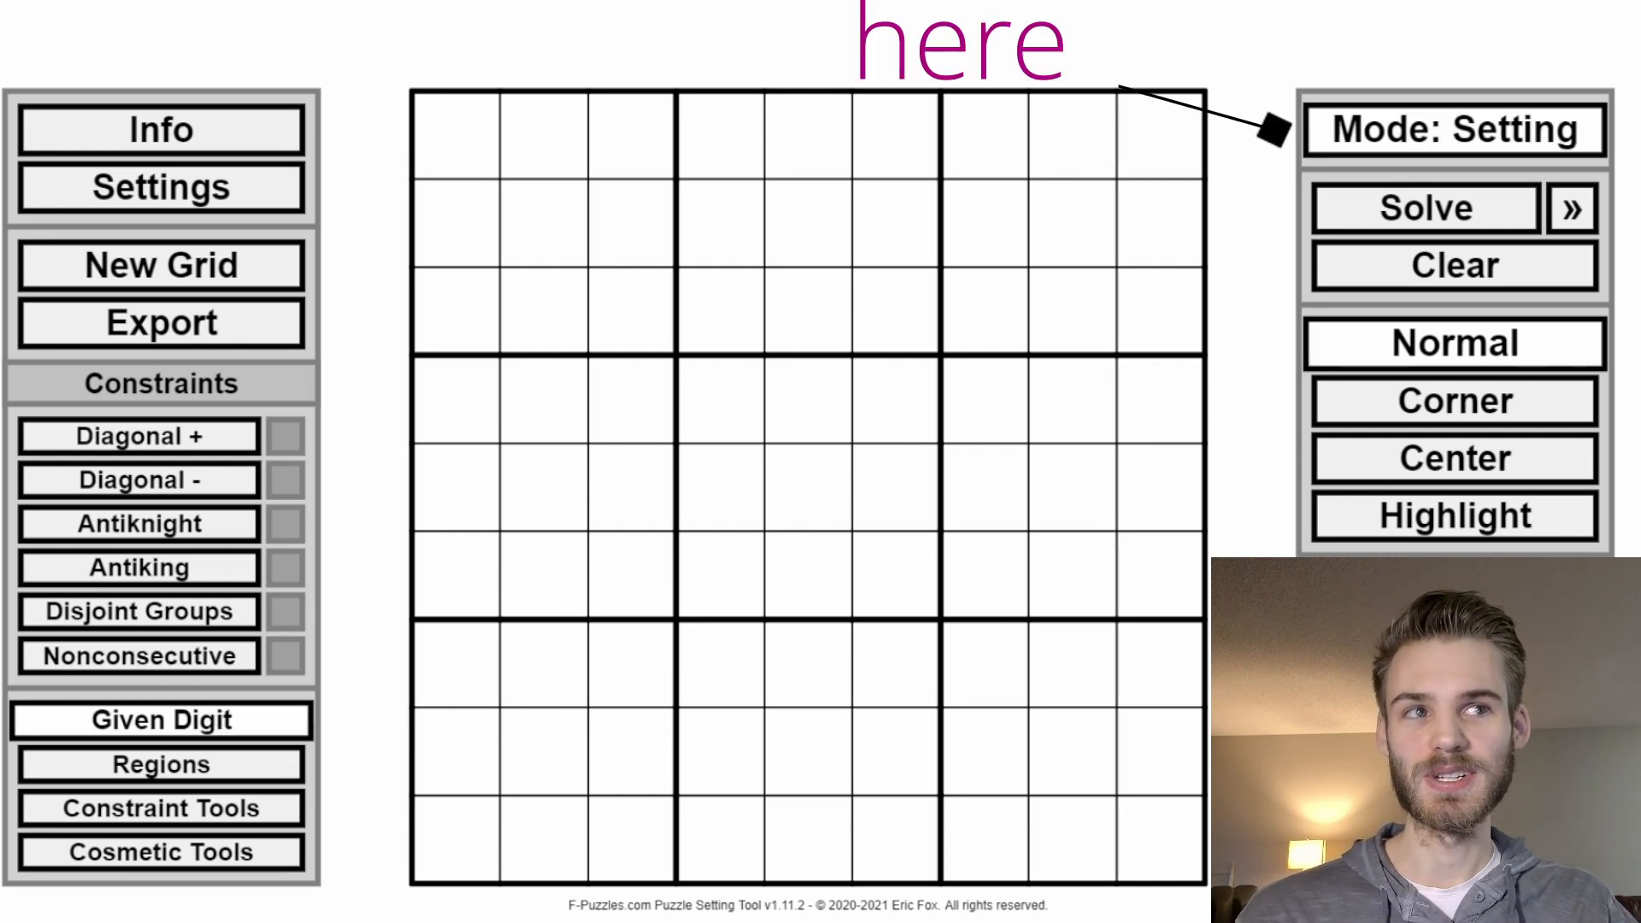
Step: Switch the grid to solving mode and back to setting mode
left_click(1412, 136)
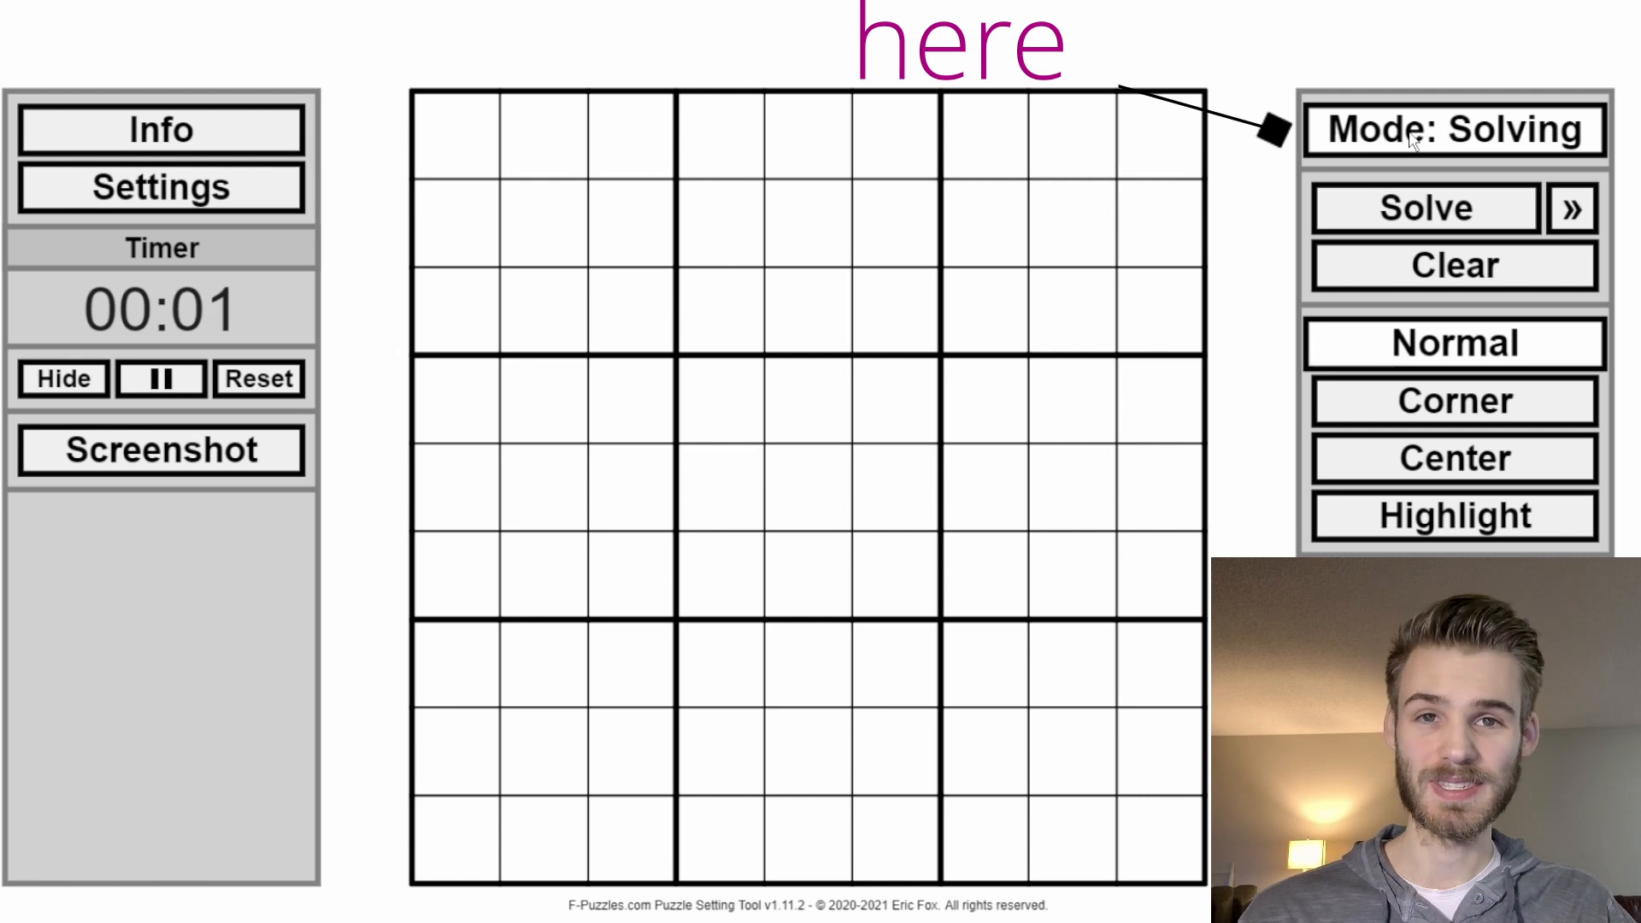
left_click(1389, 145)
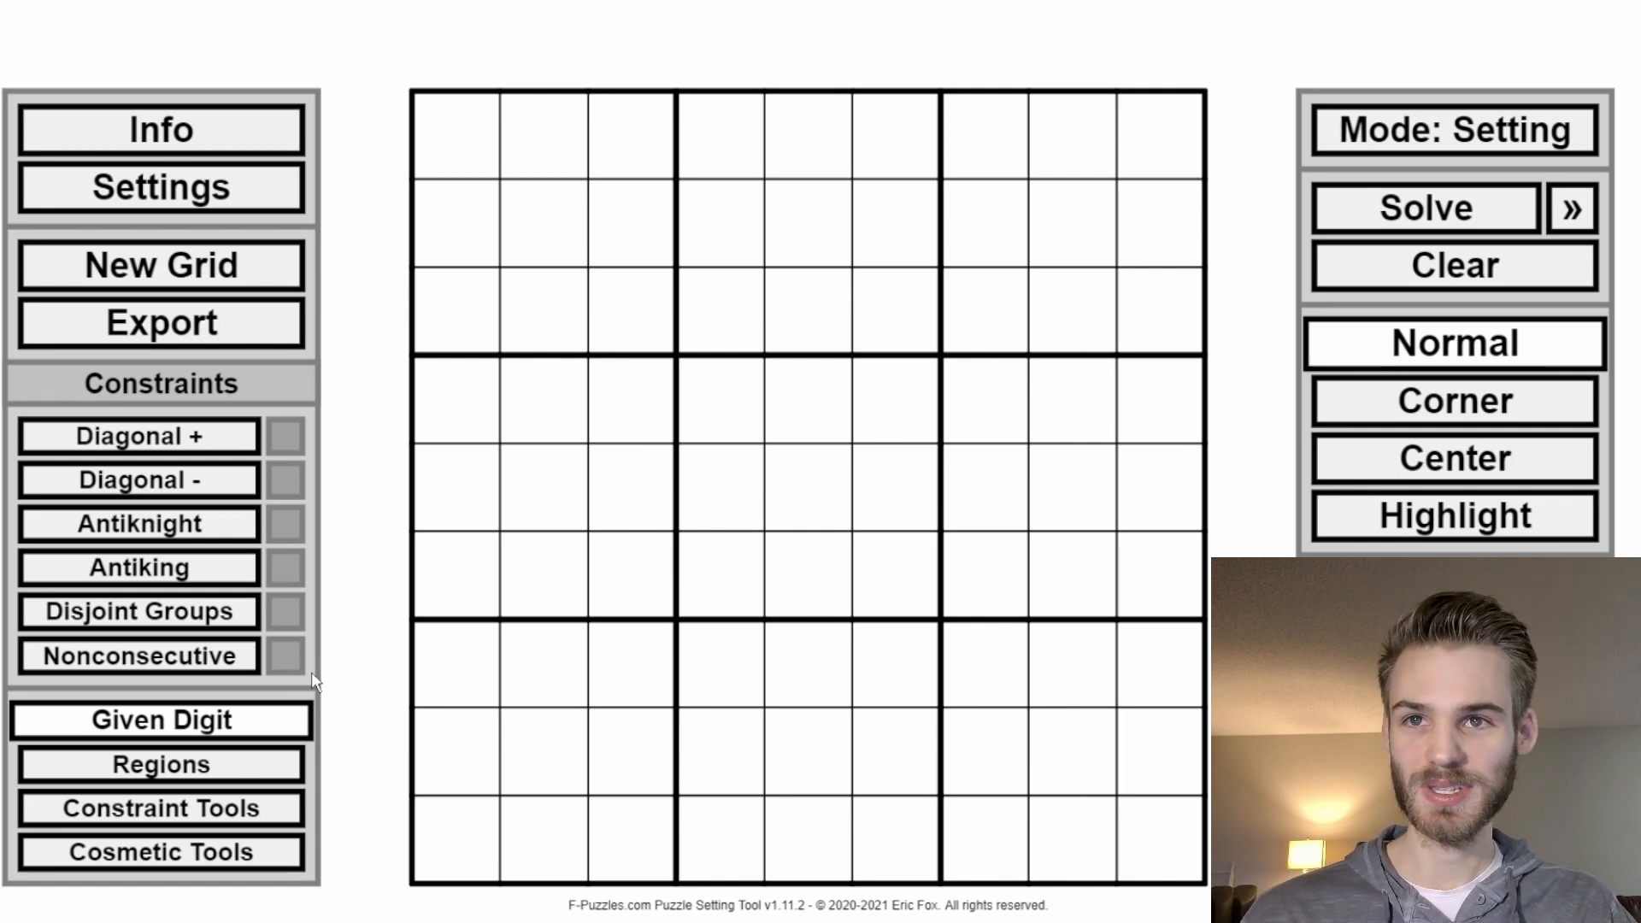
Step: Draw thermometers from row 2, column 3 to row 5, column 4 and from row 2, column 5 to row 4, column 4, removing each
mouse_move(224, 808)
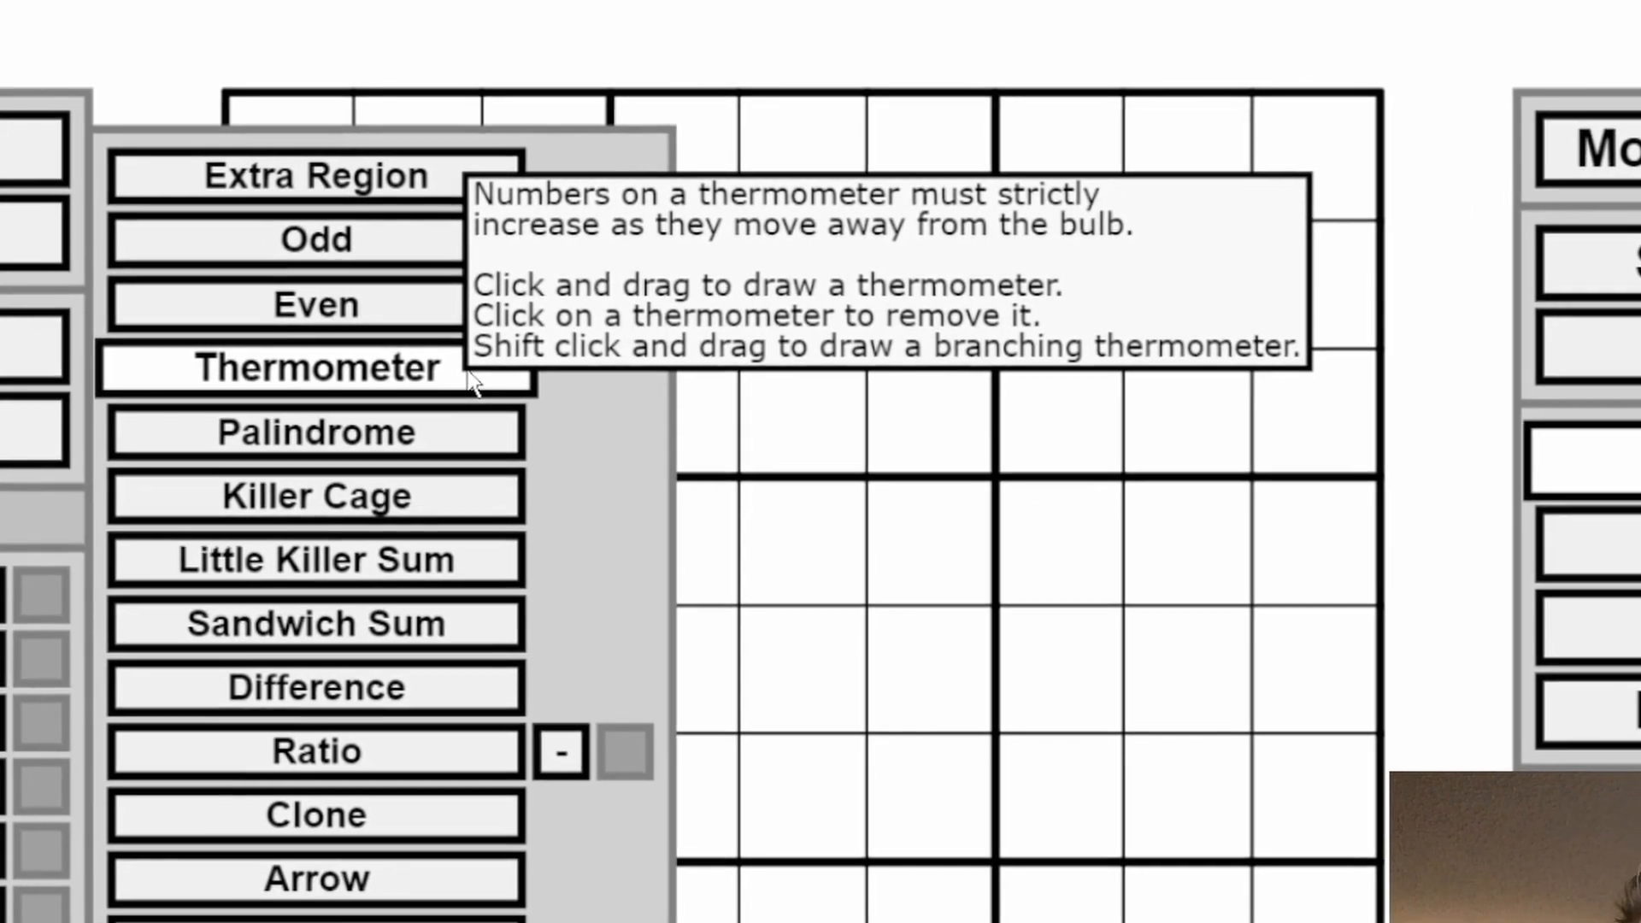
left_click(444, 402)
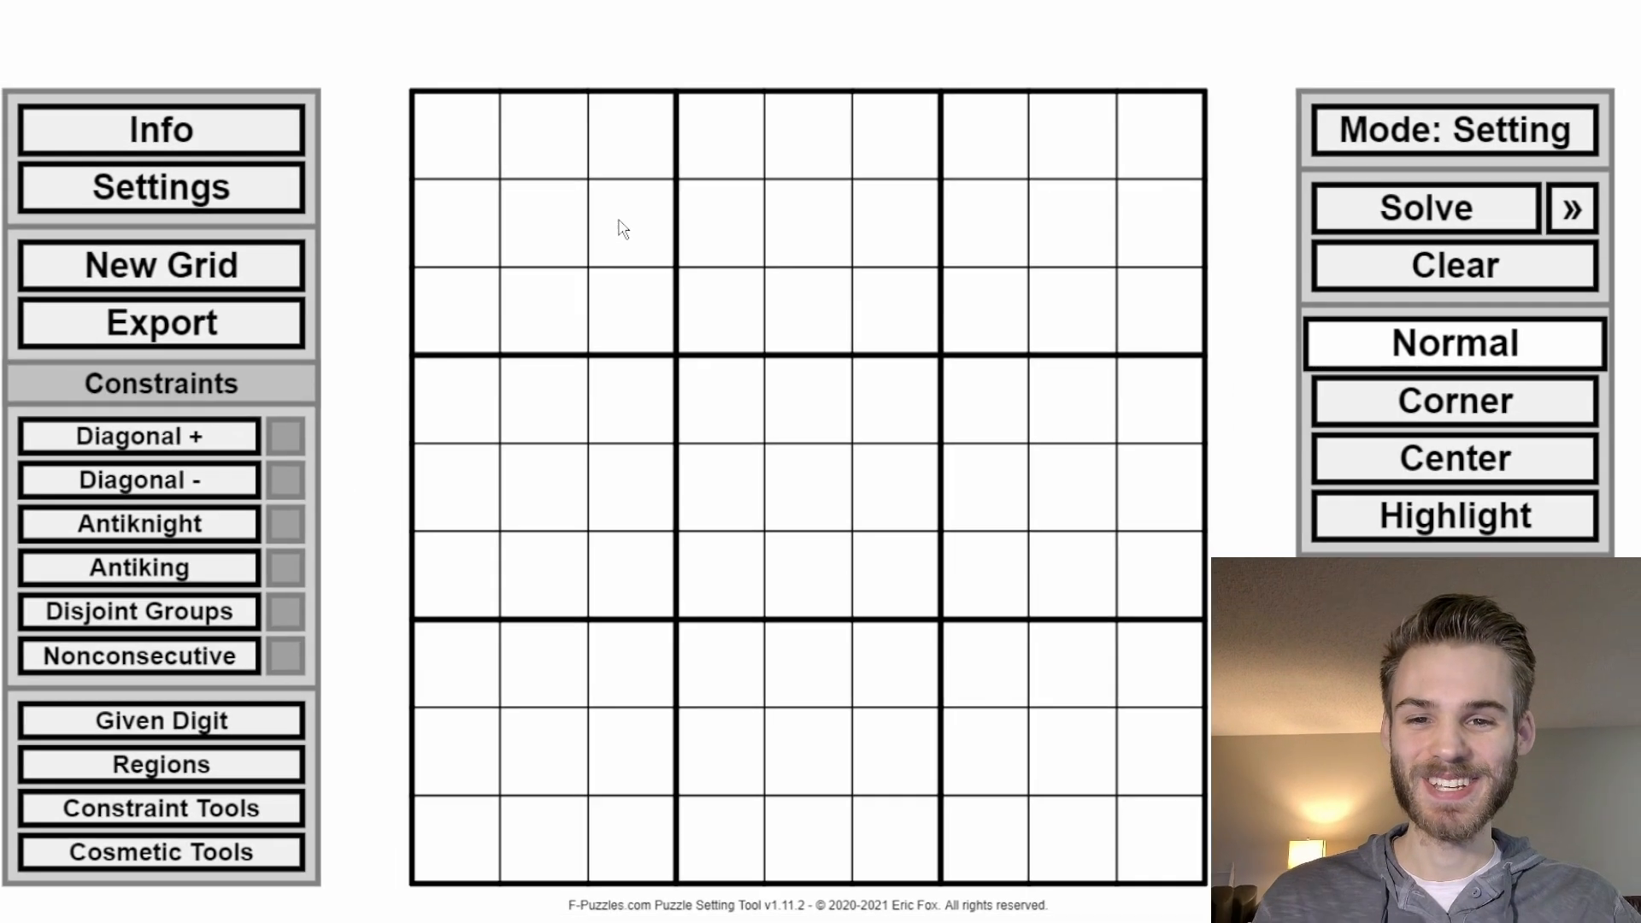
left_click(610, 236)
mouse_move(671, 264)
left_mouse_down()
mouse_move(777, 339)
mouse_move(850, 352)
mouse_move(850, 458)
mouse_move(707, 511)
left_mouse_up()
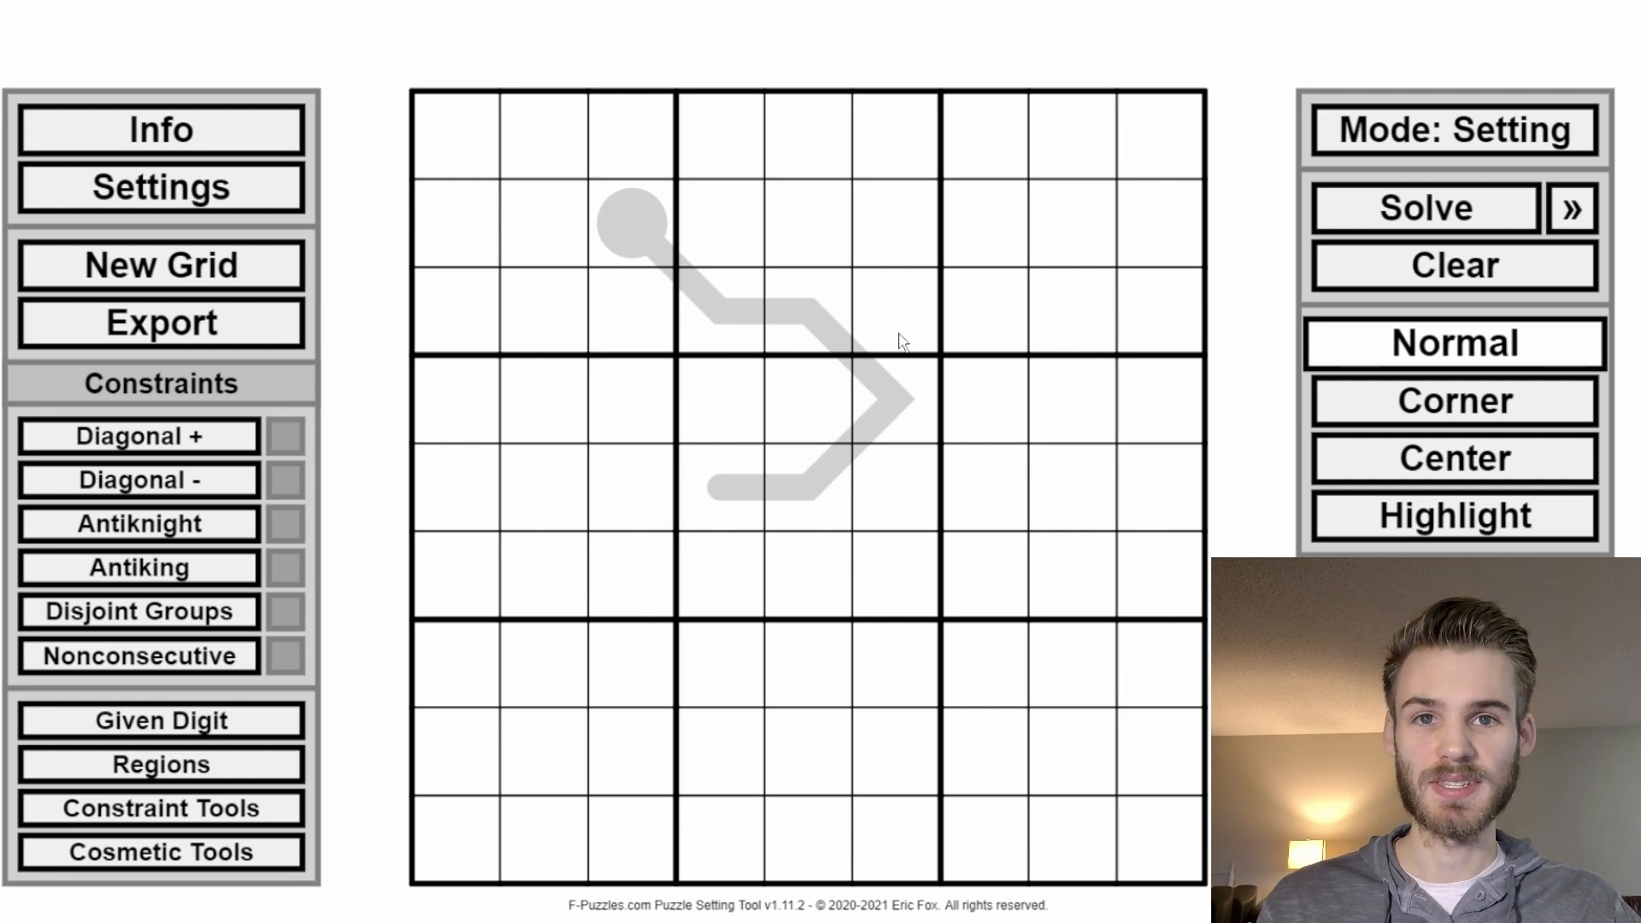
left_click(844, 333)
mouse_move(790, 213)
left_mouse_down()
mouse_move(682, 408)
mouse_move(718, 444)
mouse_move(722, 402)
left_mouse_up()
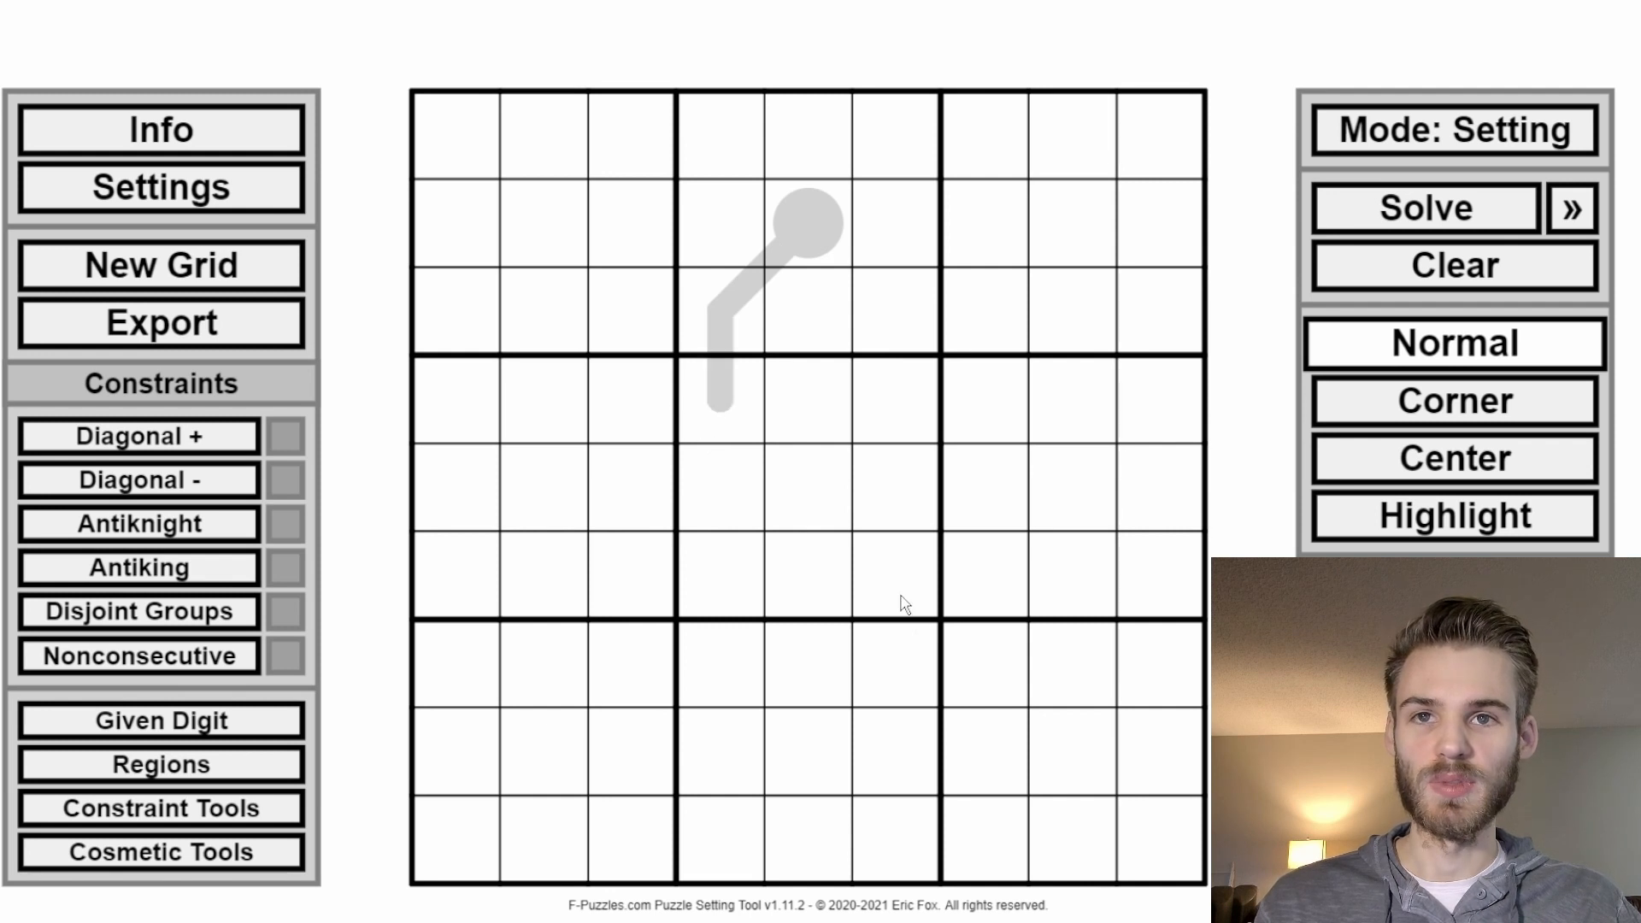
left_click(727, 359)
Step: Draw a thermometer from row 2, column 3 to row 4, column 3, extend it to column 5, and remove it
left_click_drag(631, 222, 604, 411)
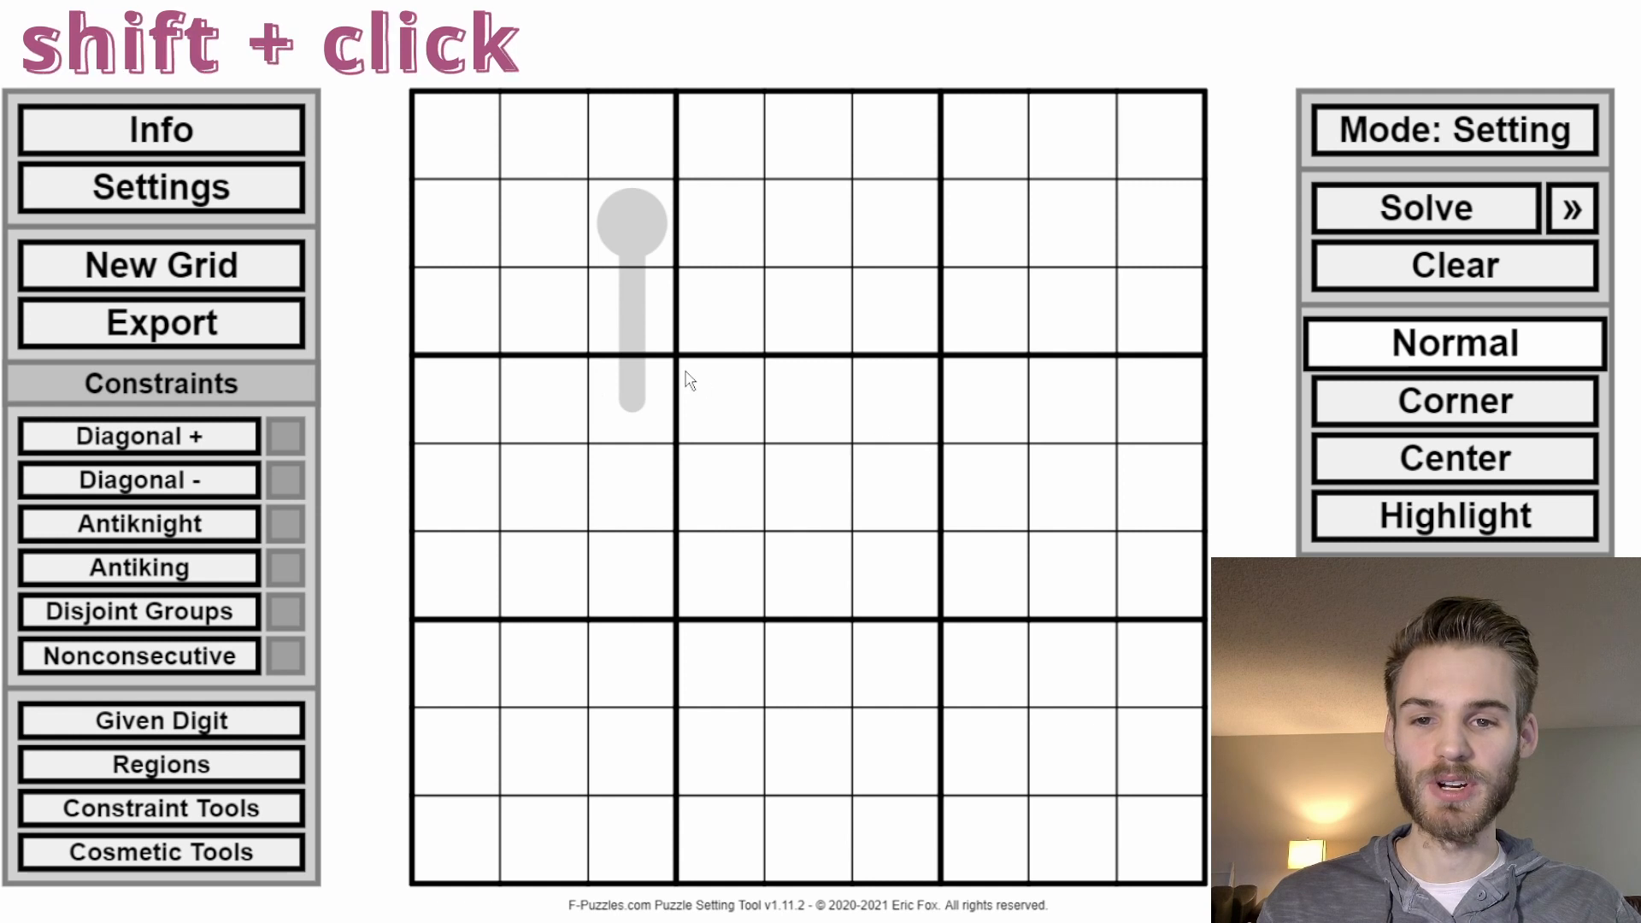
left_click(822, 398, "shift")
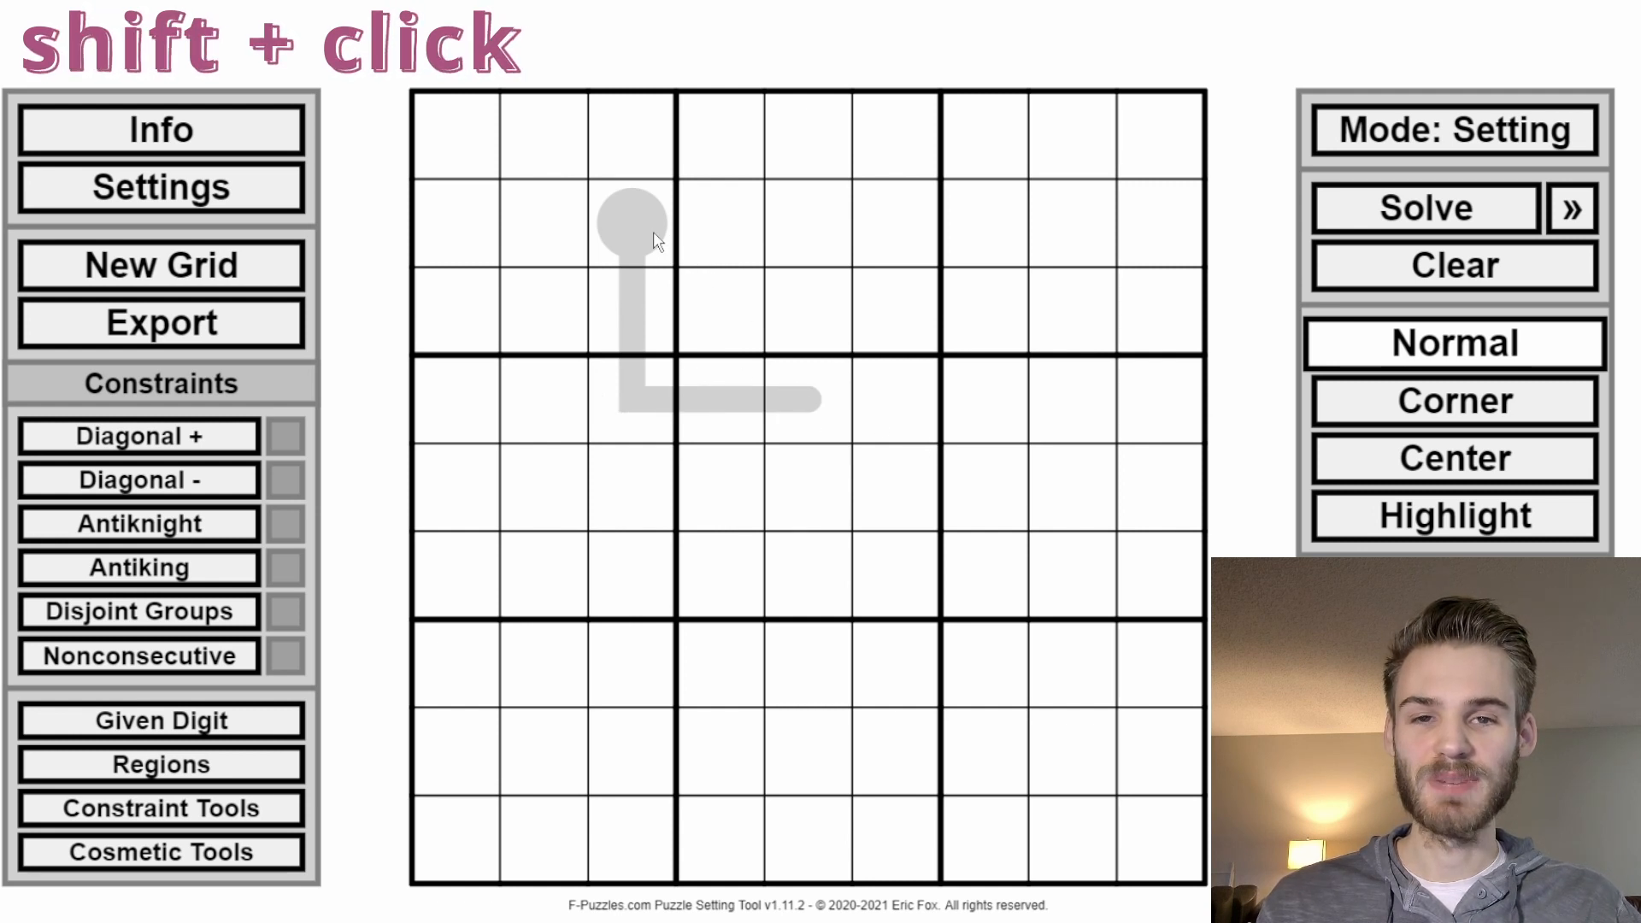
mouse_move(647, 224)
left_mouse_down()
mouse_move(851, 236)
mouse_move(890, 300)
left_mouse_up()
Step: Enter 1 as a given digit in row 5, column 4, and delete it
left_click(299, 720)
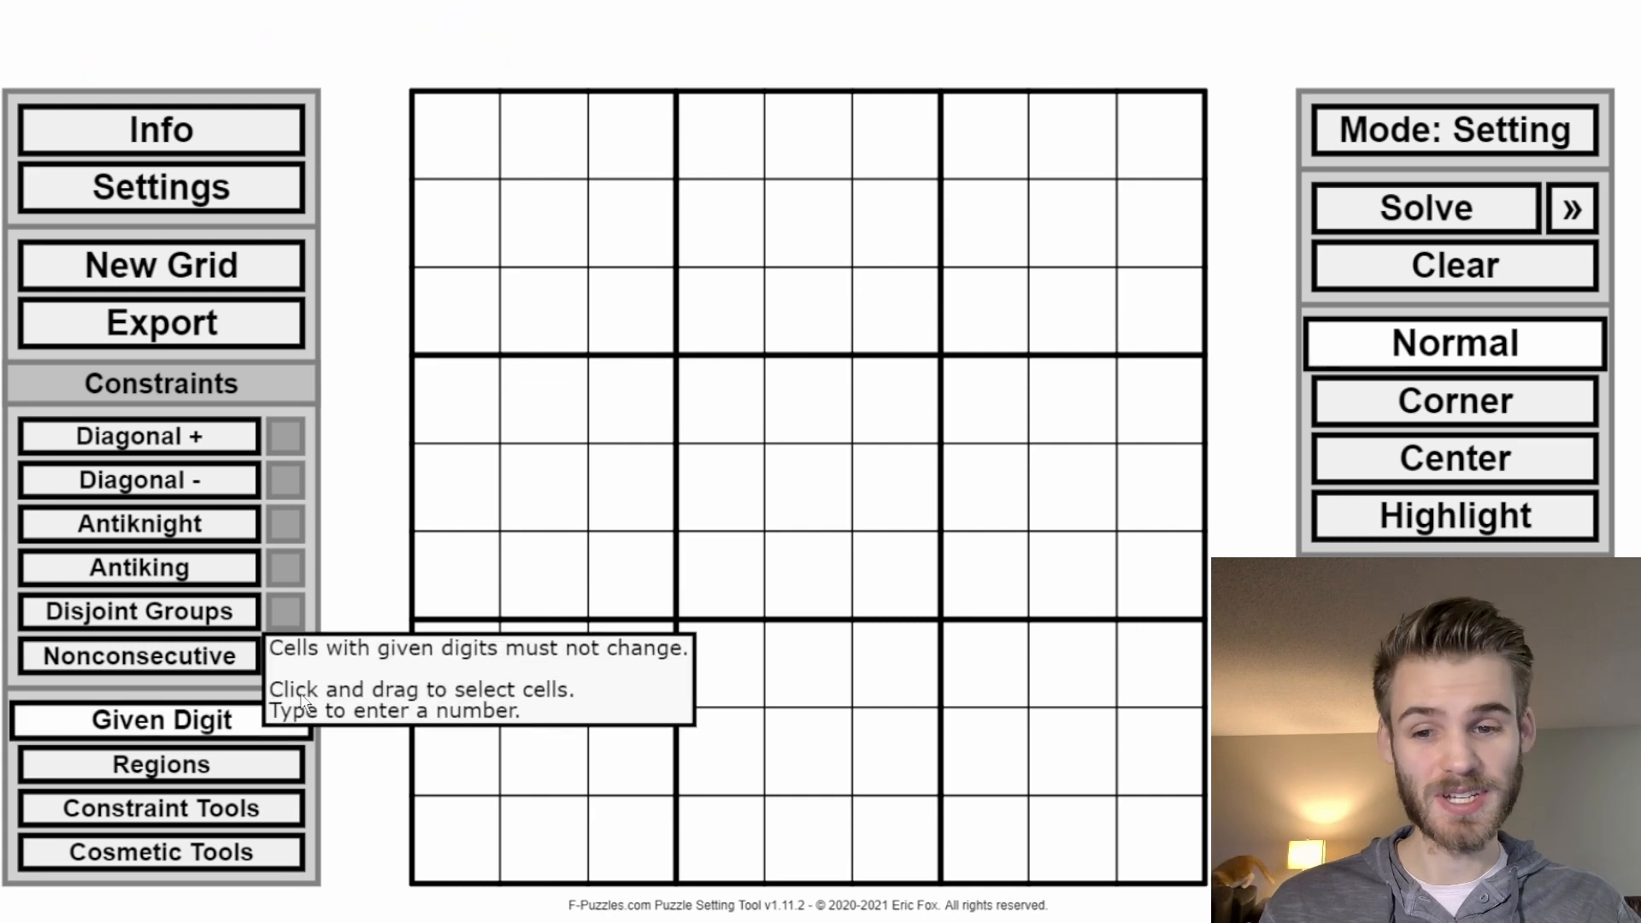
left_click(214, 812)
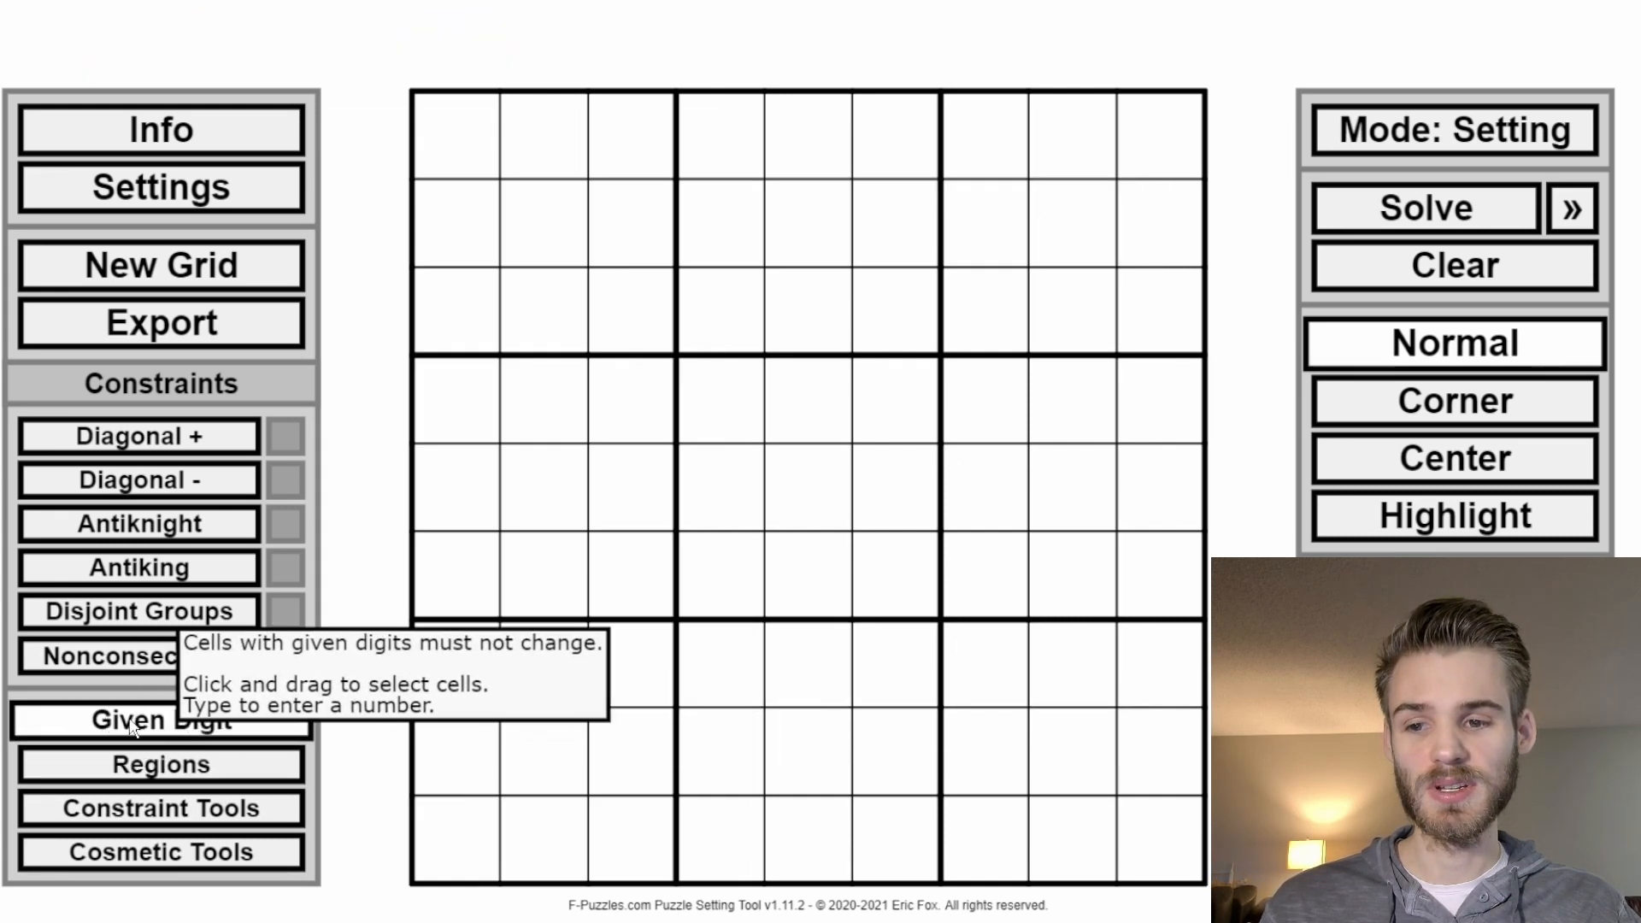
left_click(718, 465)
key("1")
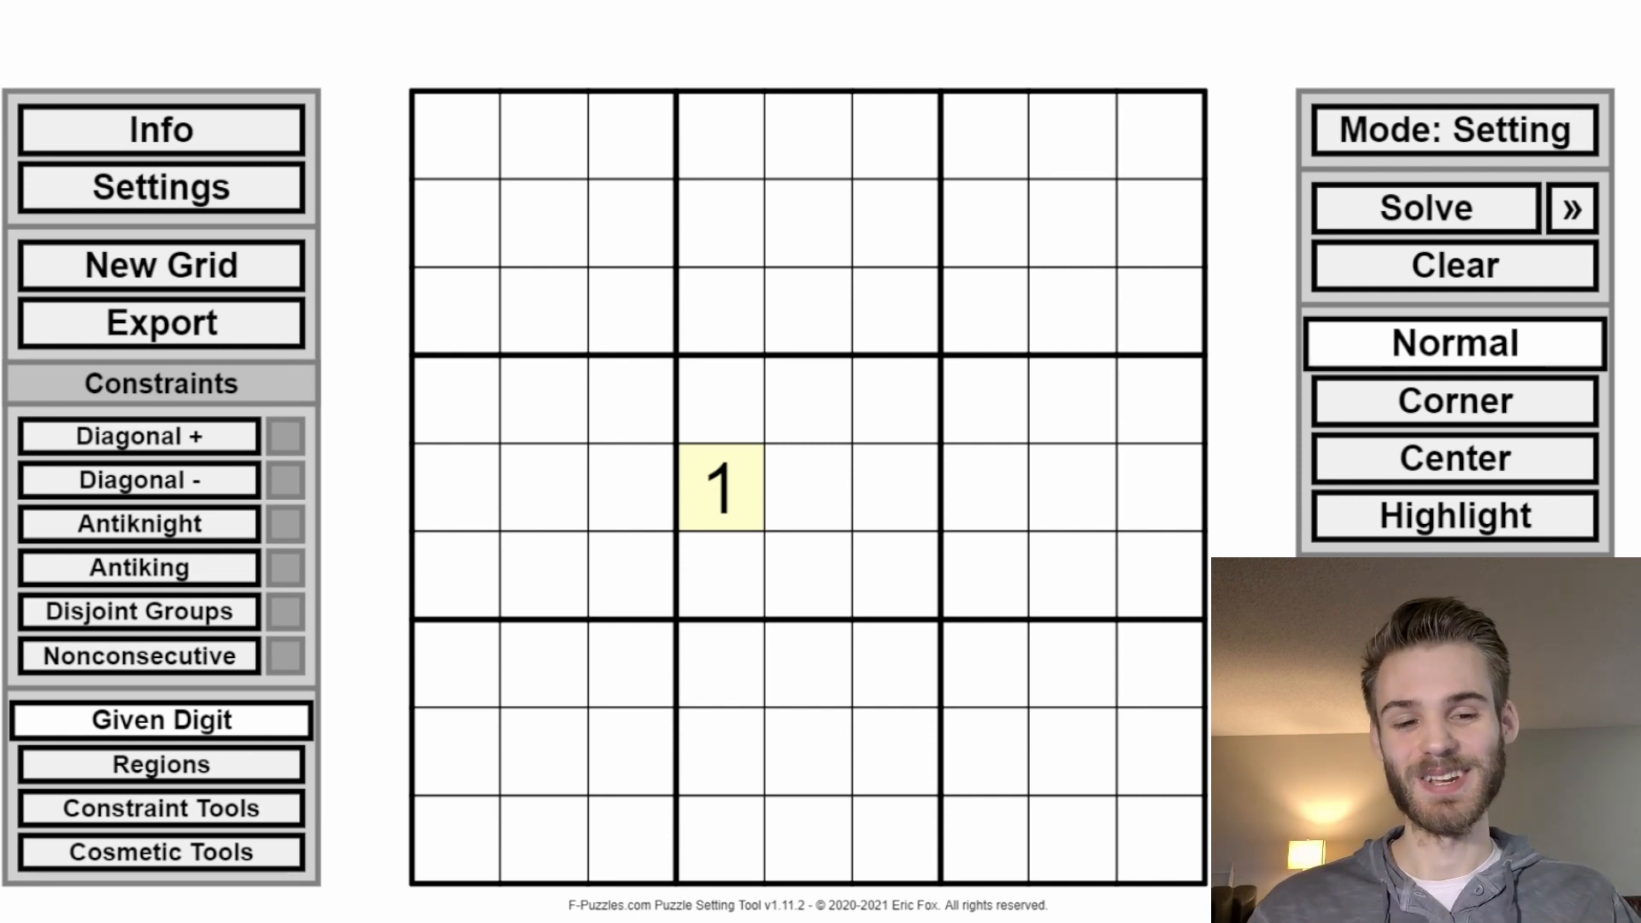
key("Delete")
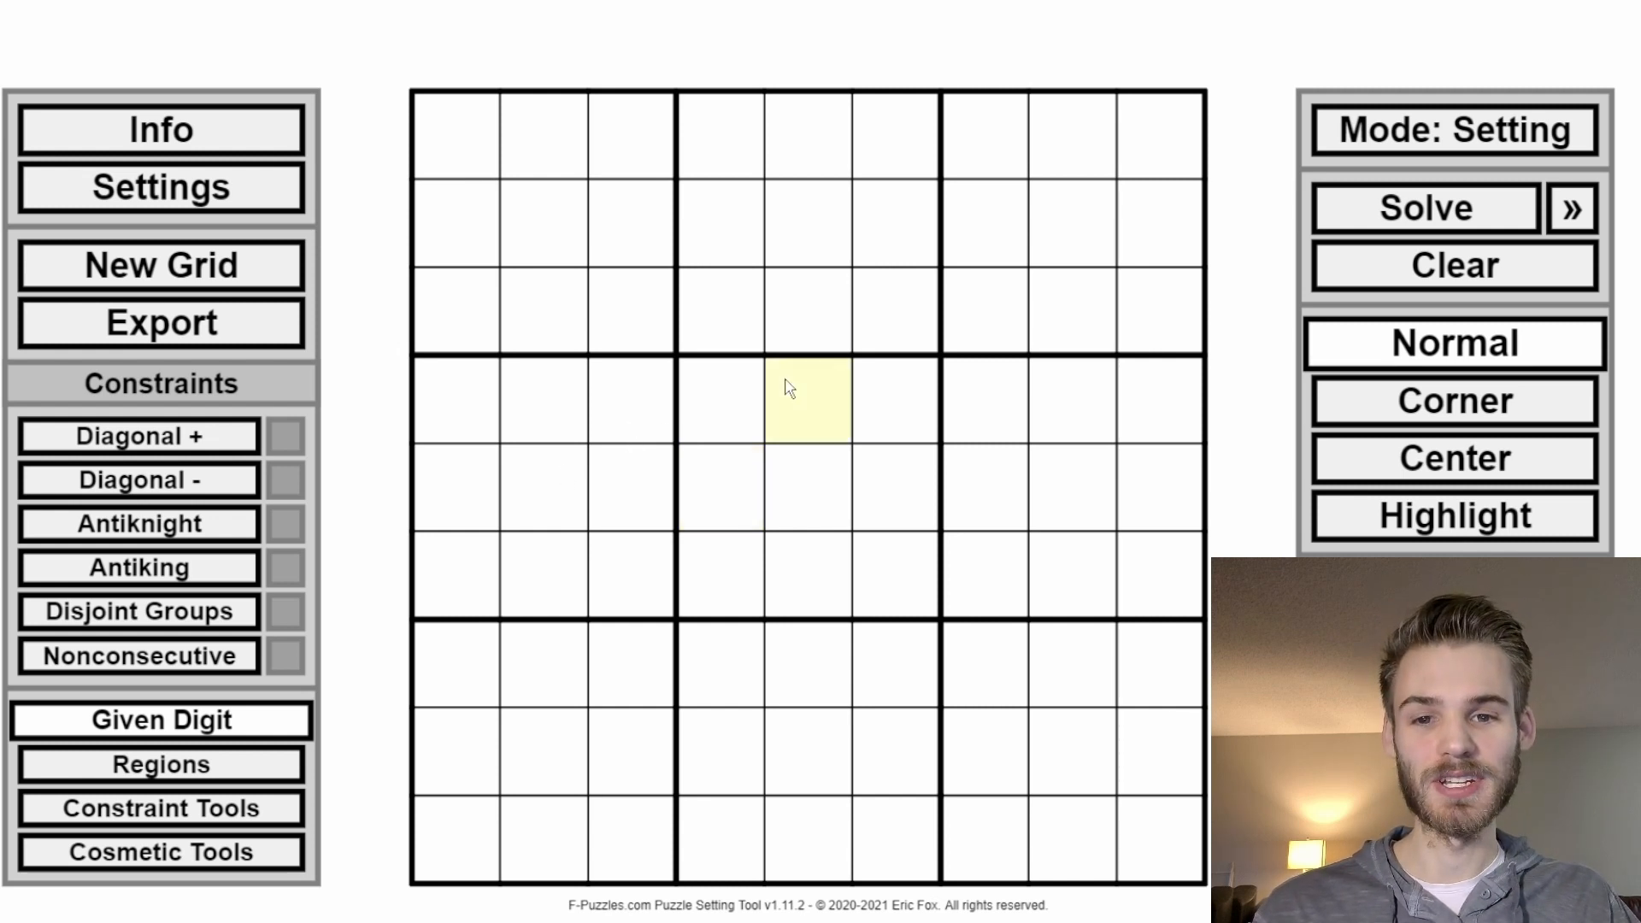
key("Escape")
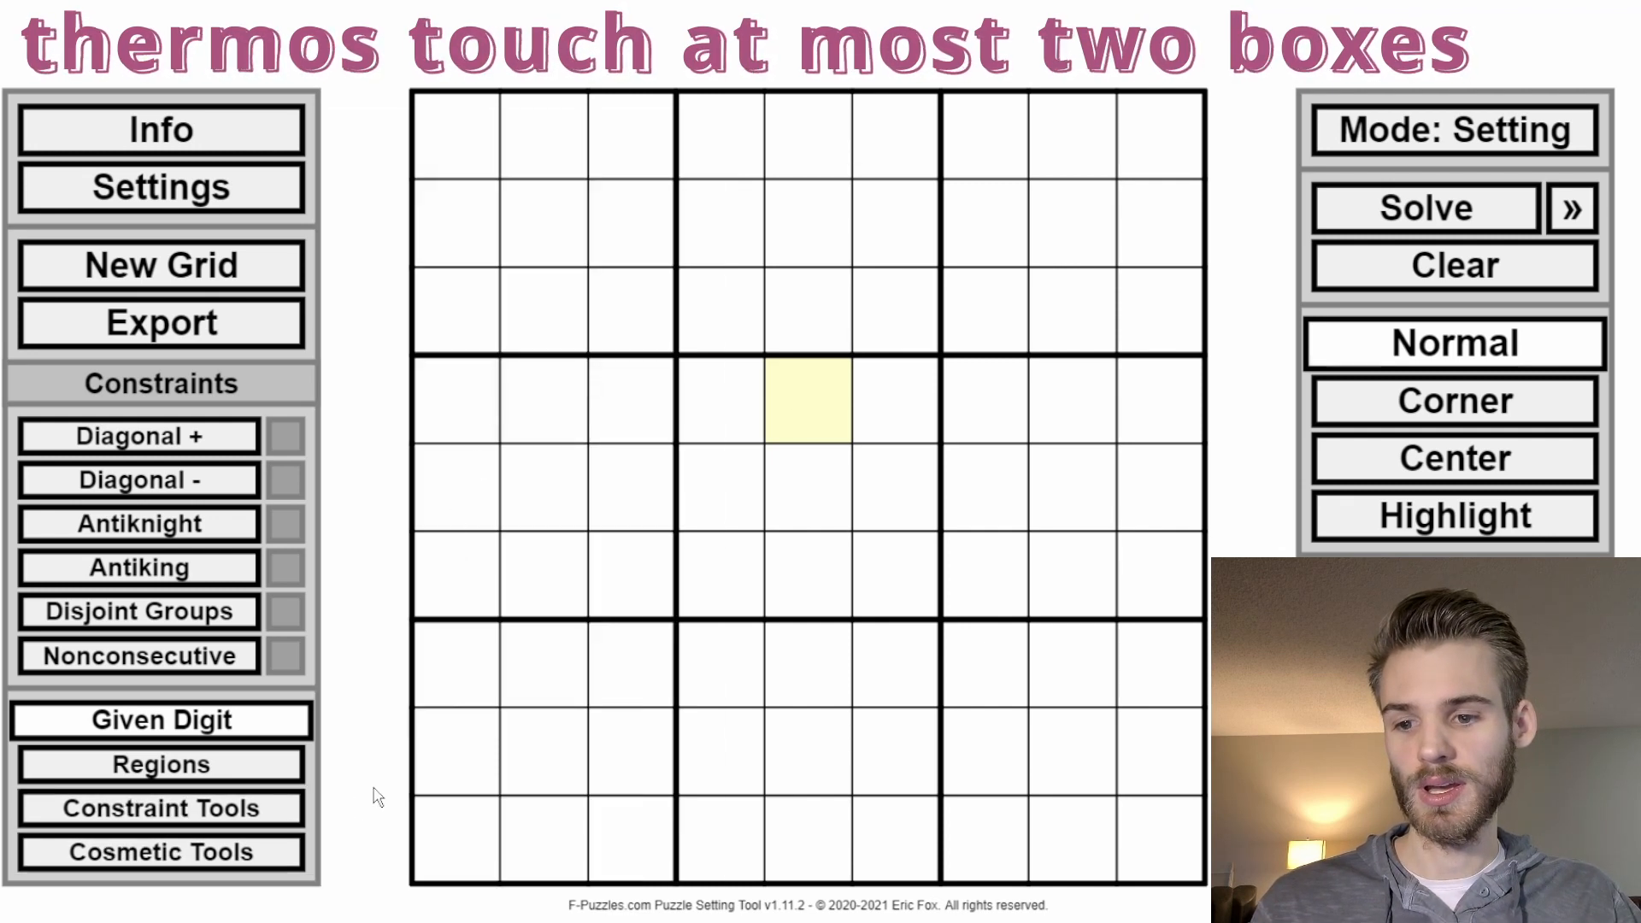
Step: Draw thermometers from row 2, column 4 to row 4, column 3 and from row 2, column 5 to row 6, column 8, removing each
mouse_move(299, 808)
left_click(466, 278)
left_click(696, 246)
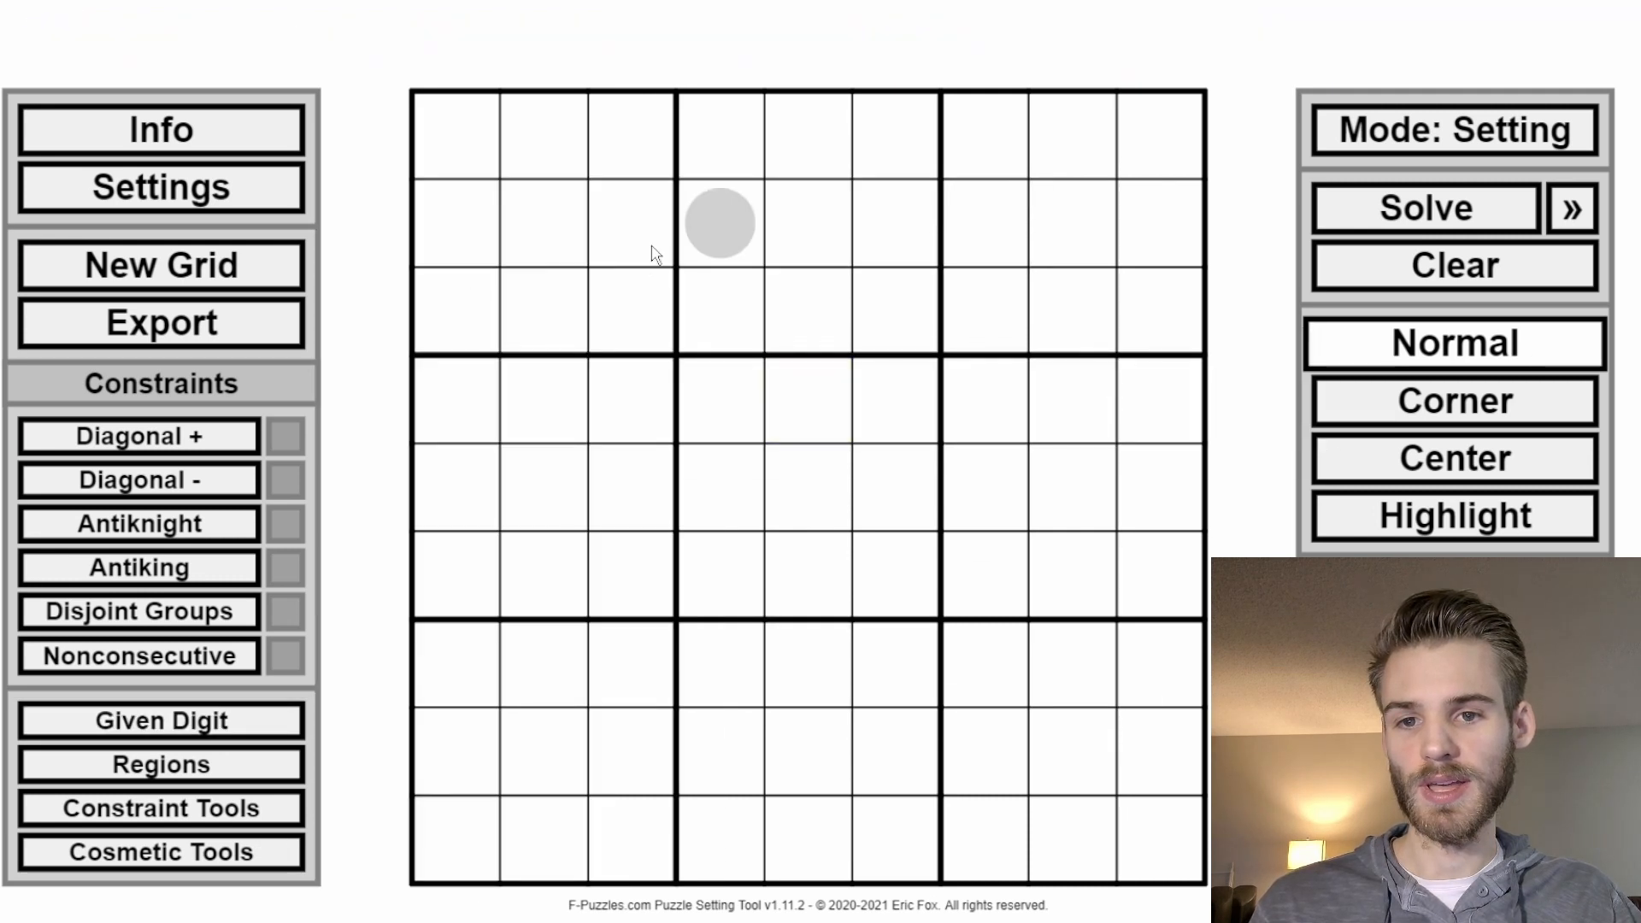
left_click_drag(654, 254, 652, 453)
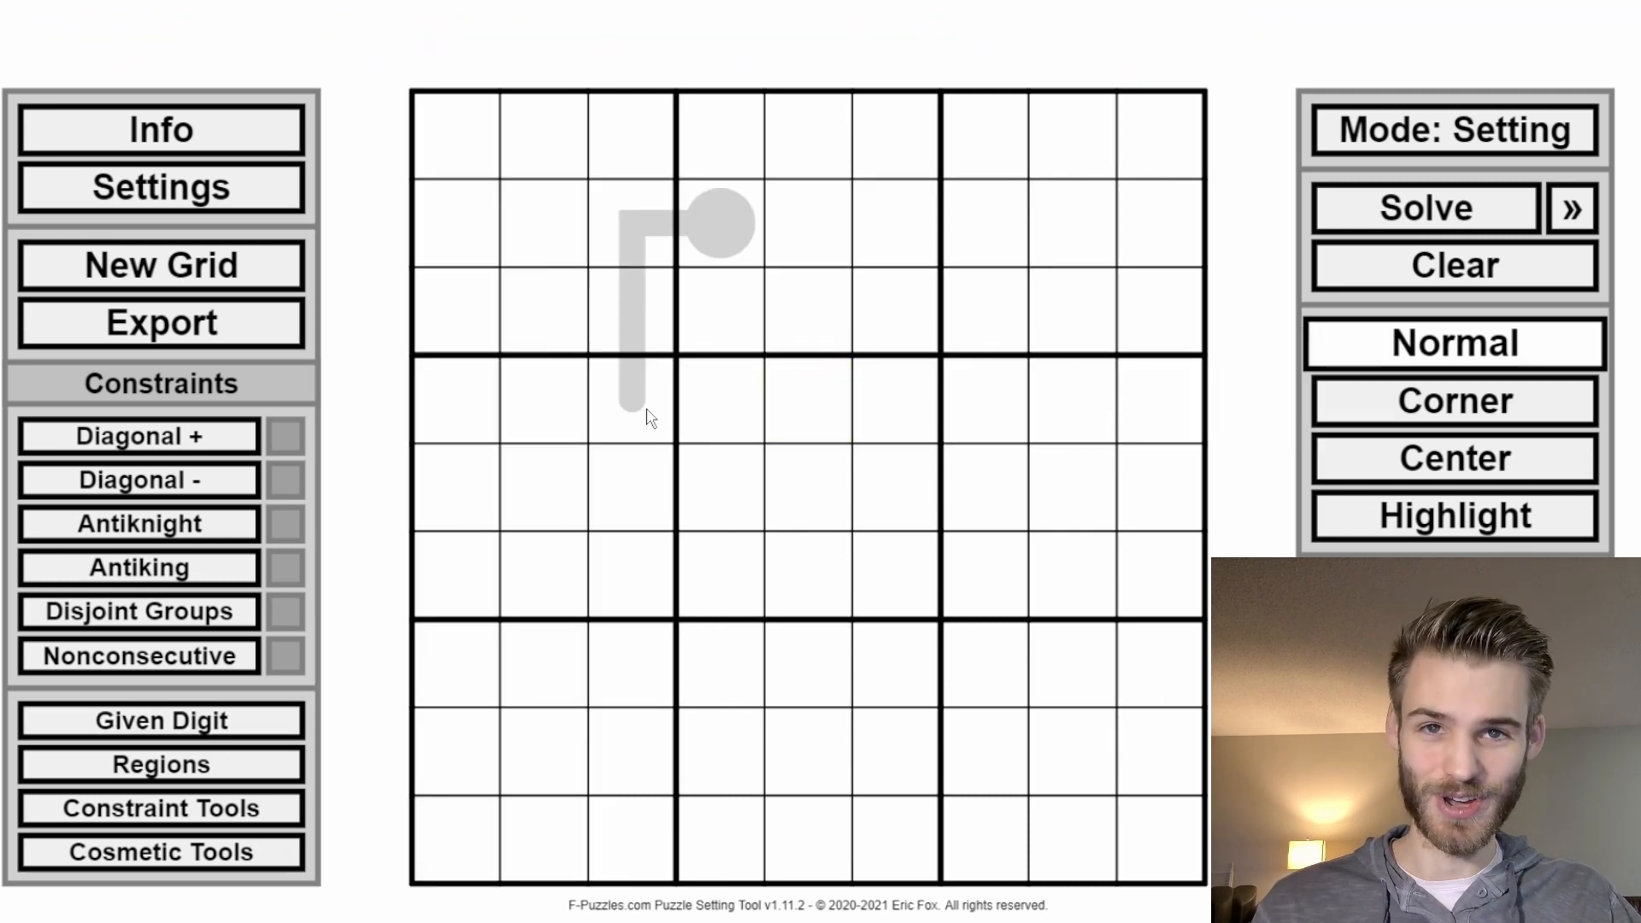
left_click(650, 418)
left_click_drag(810, 220, 1126, 589)
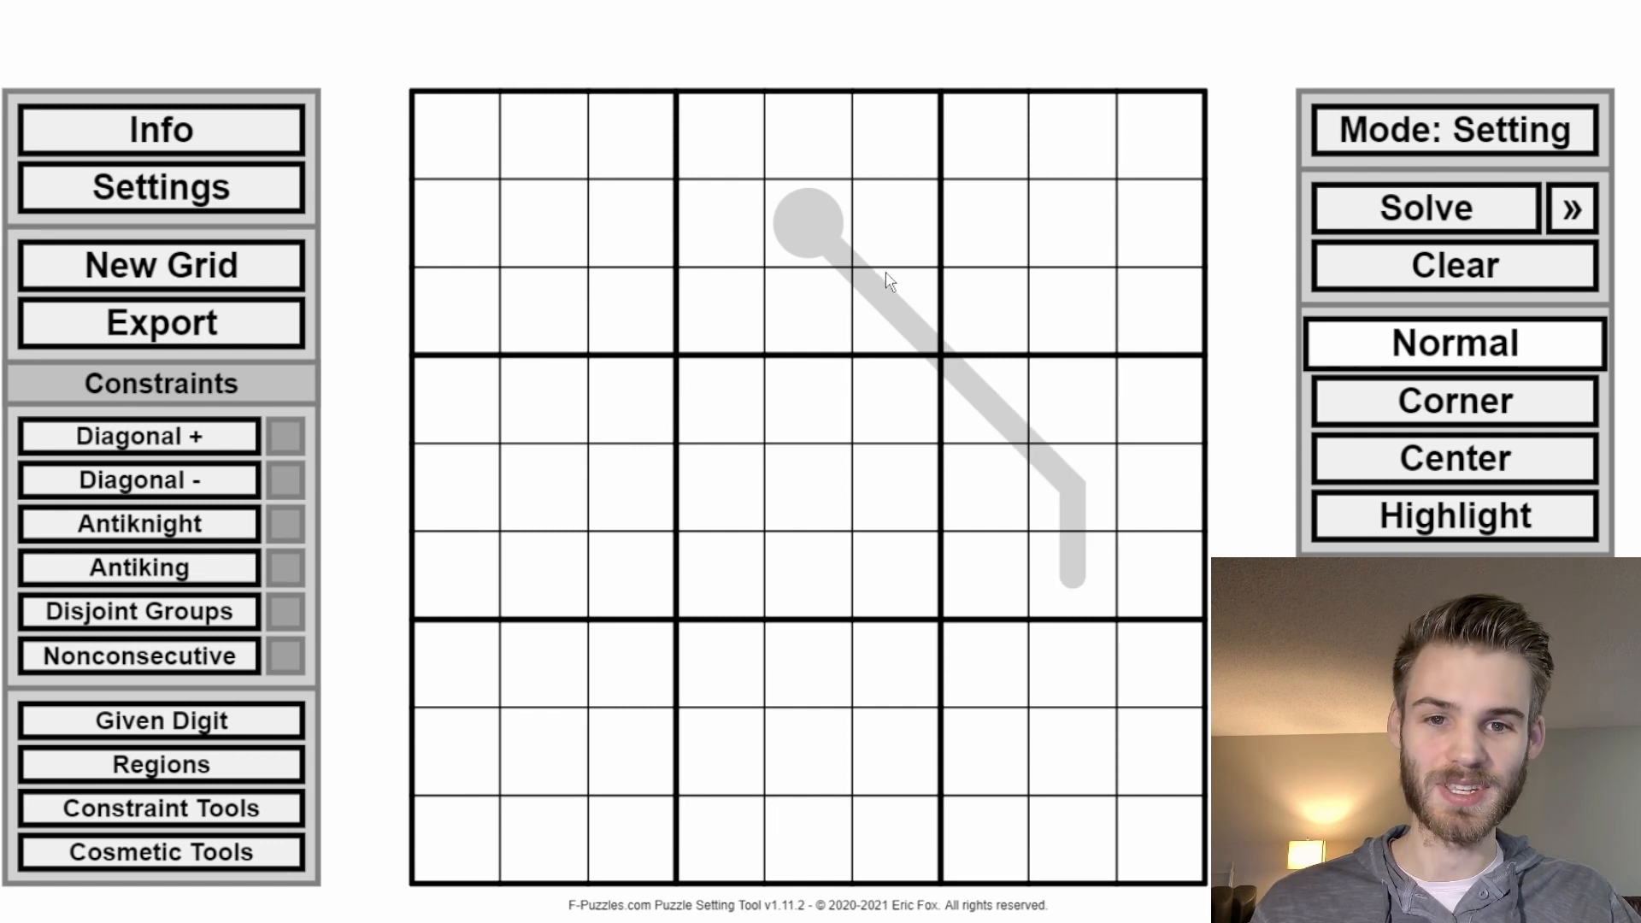
left_click(954, 361)
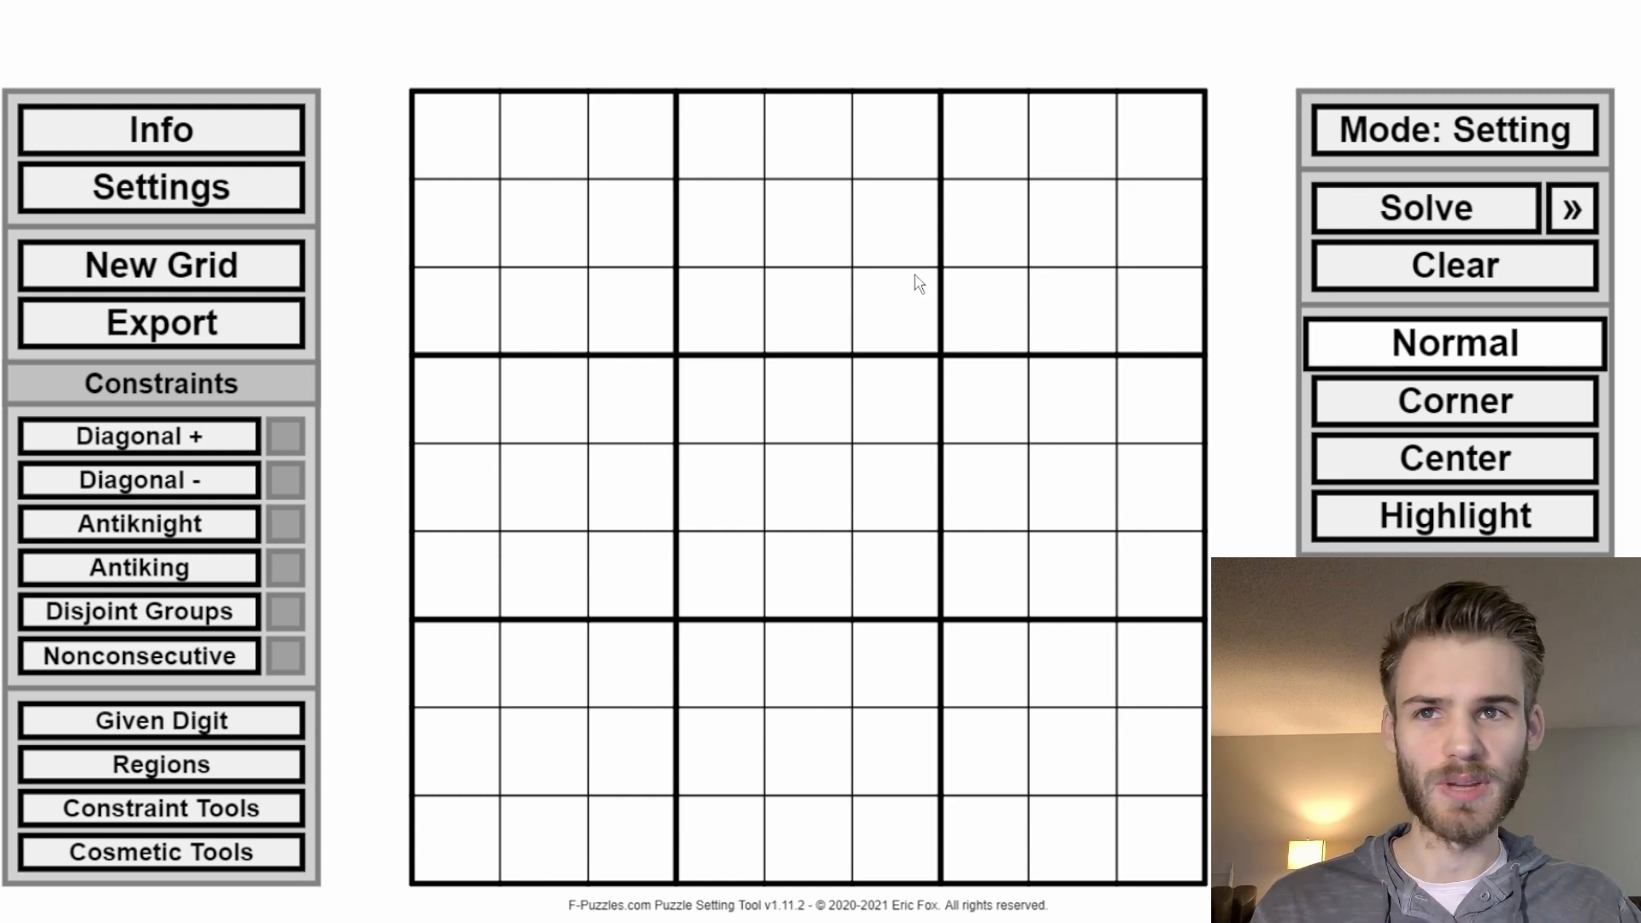
Step: Enter 8 as a given digit in row 4, column 4, the central box's first cell
left_click(162, 720)
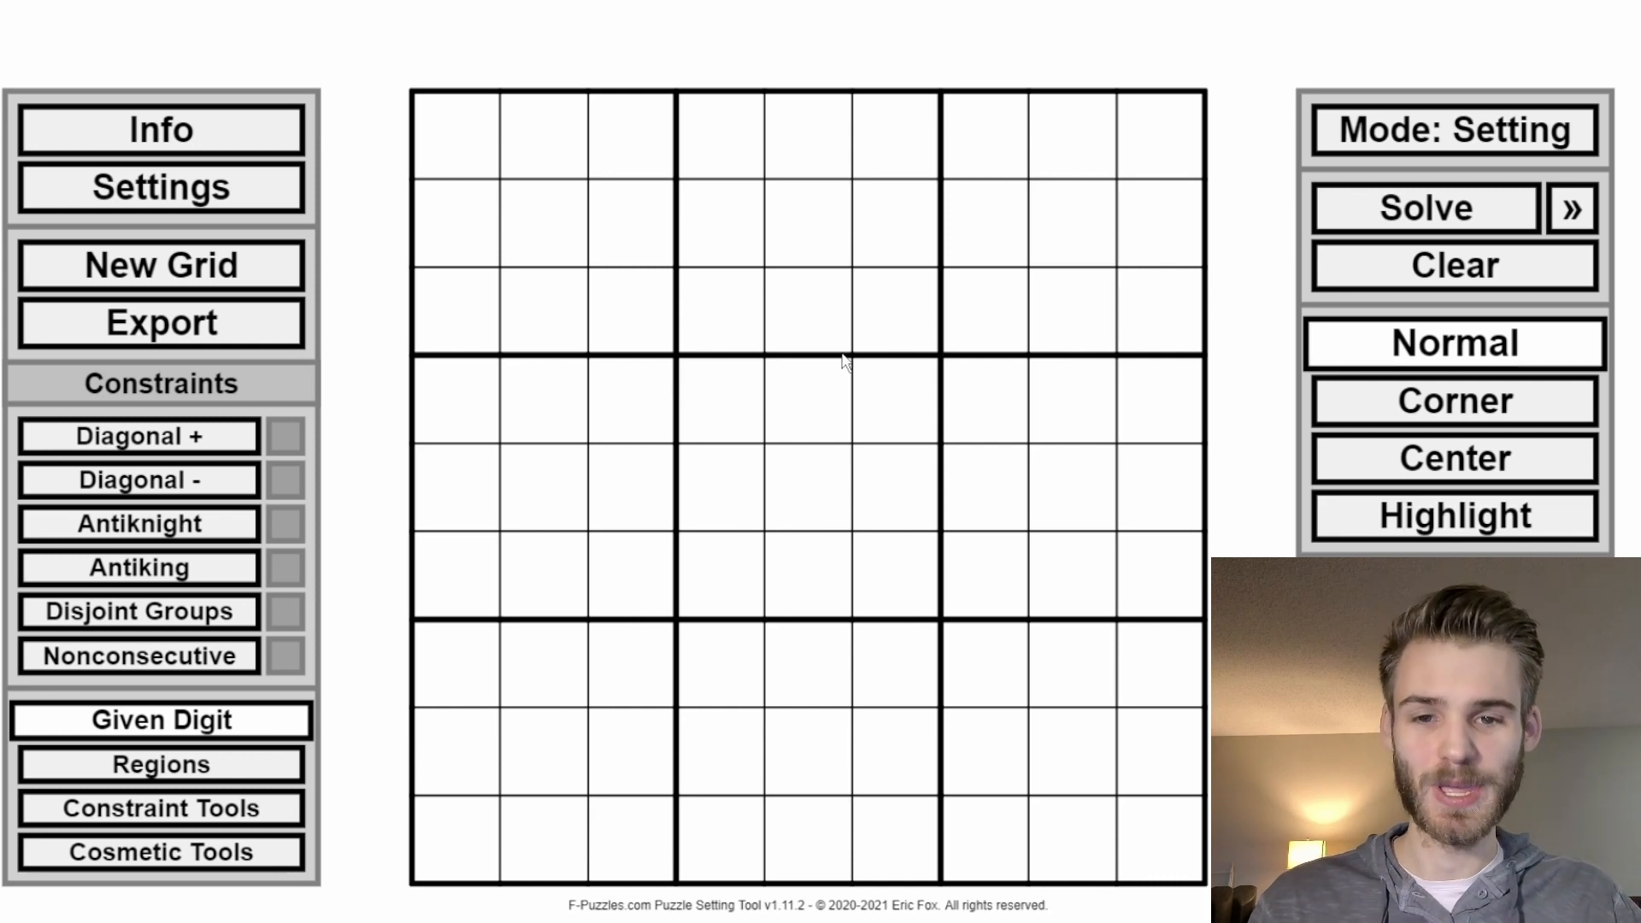
left_click(737, 423)
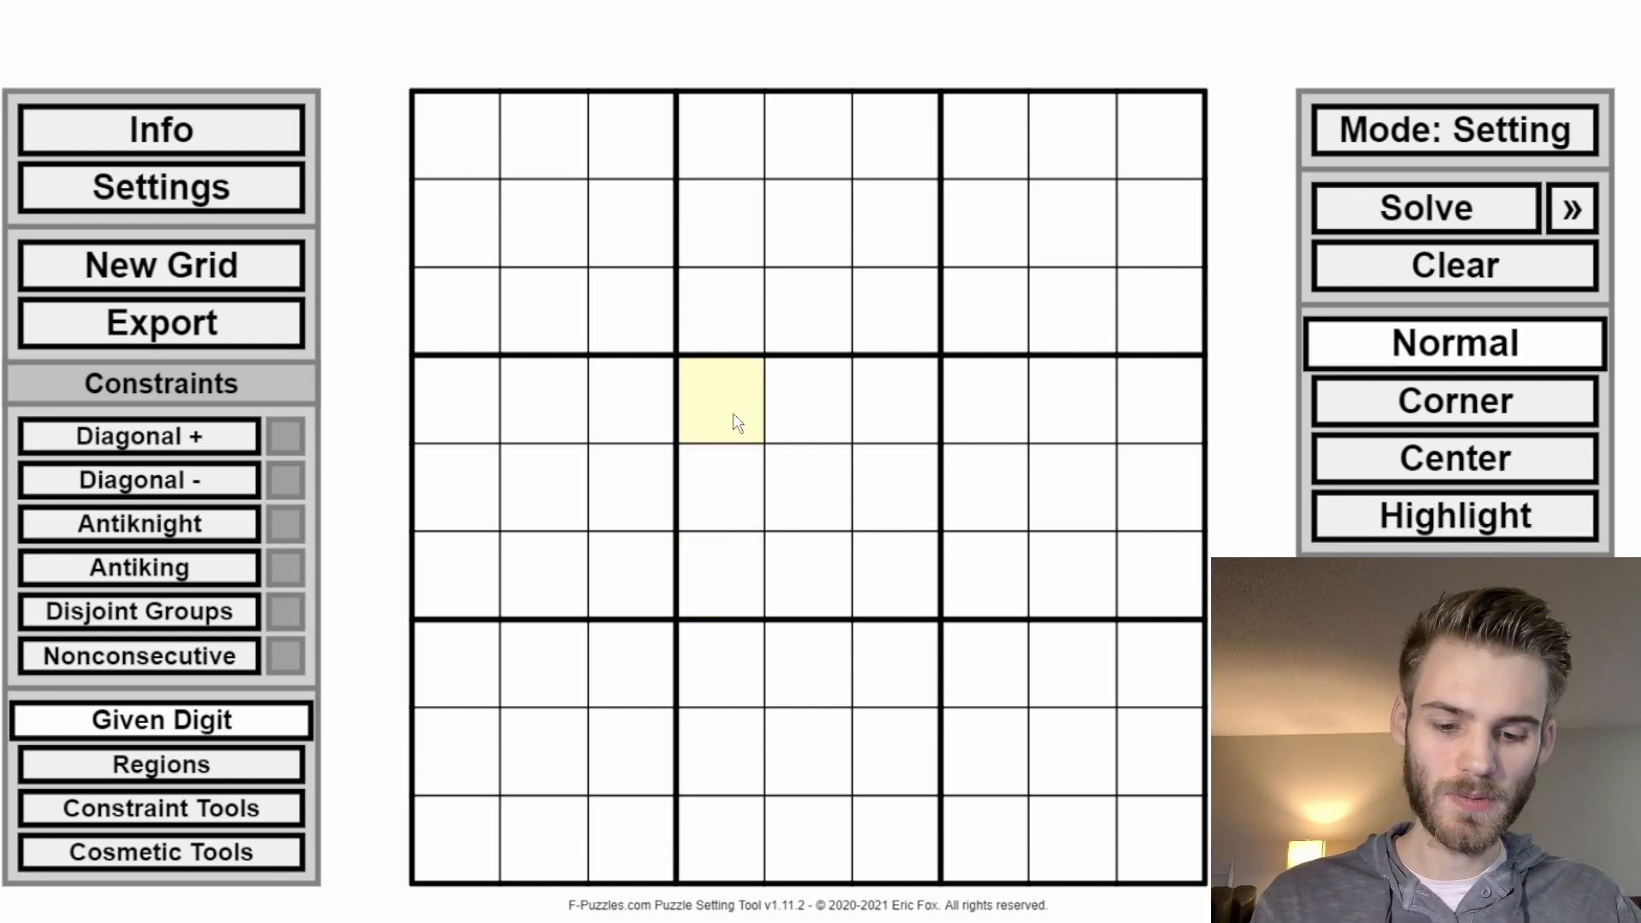
type("8")
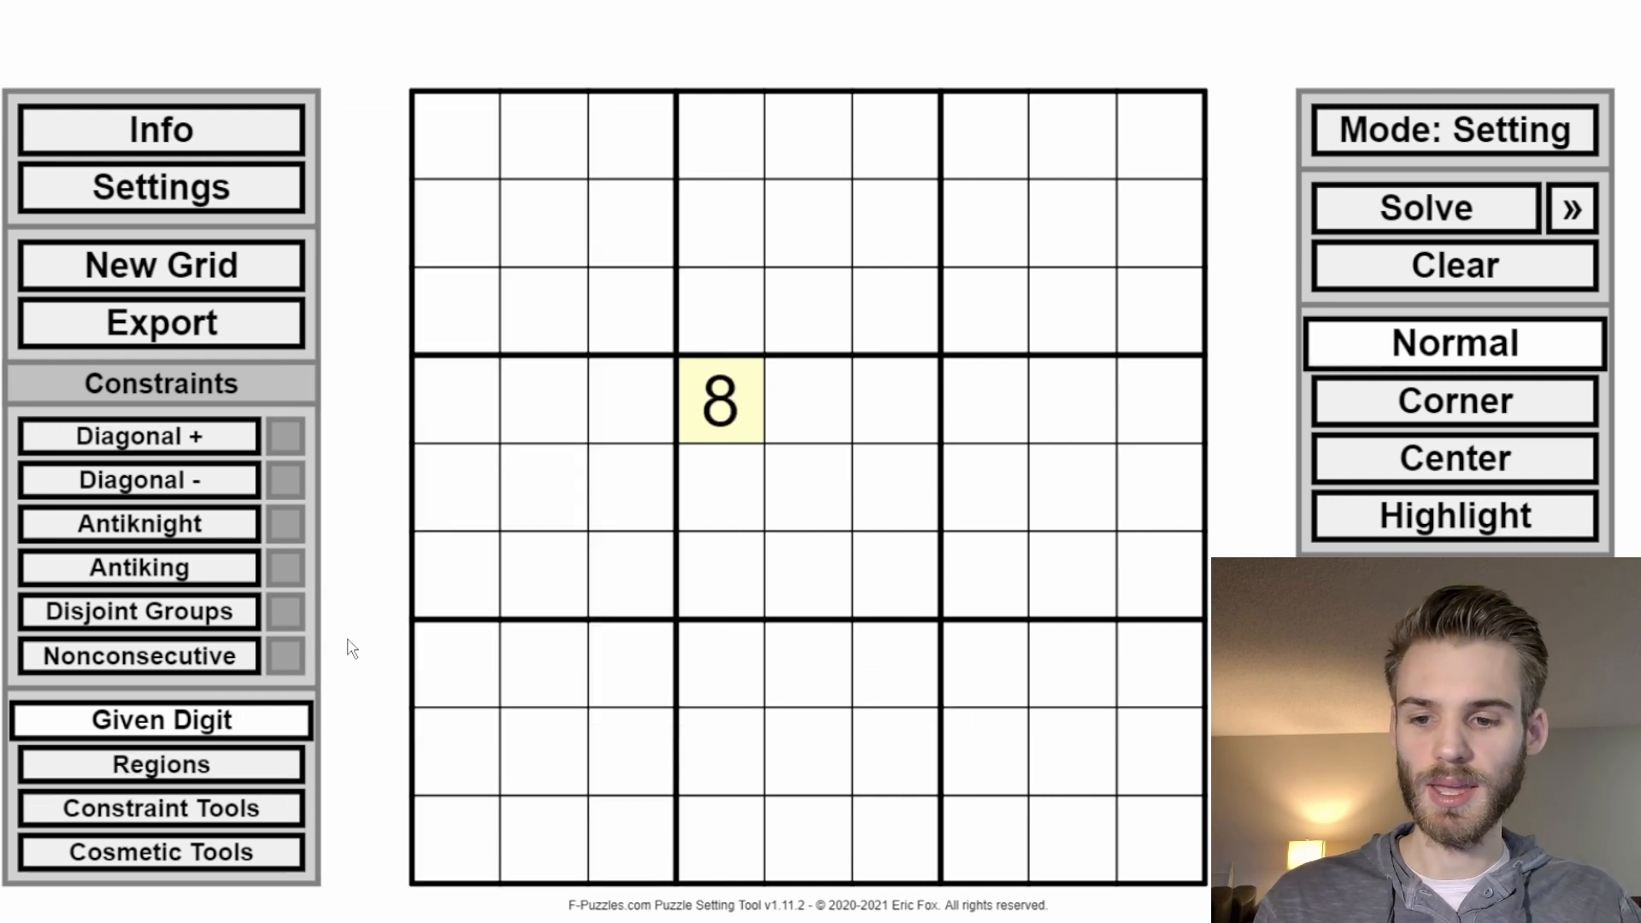
Step: Draw a thermometer with its bulb in row 3, column 6, up to row 1 and across to row 1, column 7
mouse_move(278, 811)
left_click(561, 280)
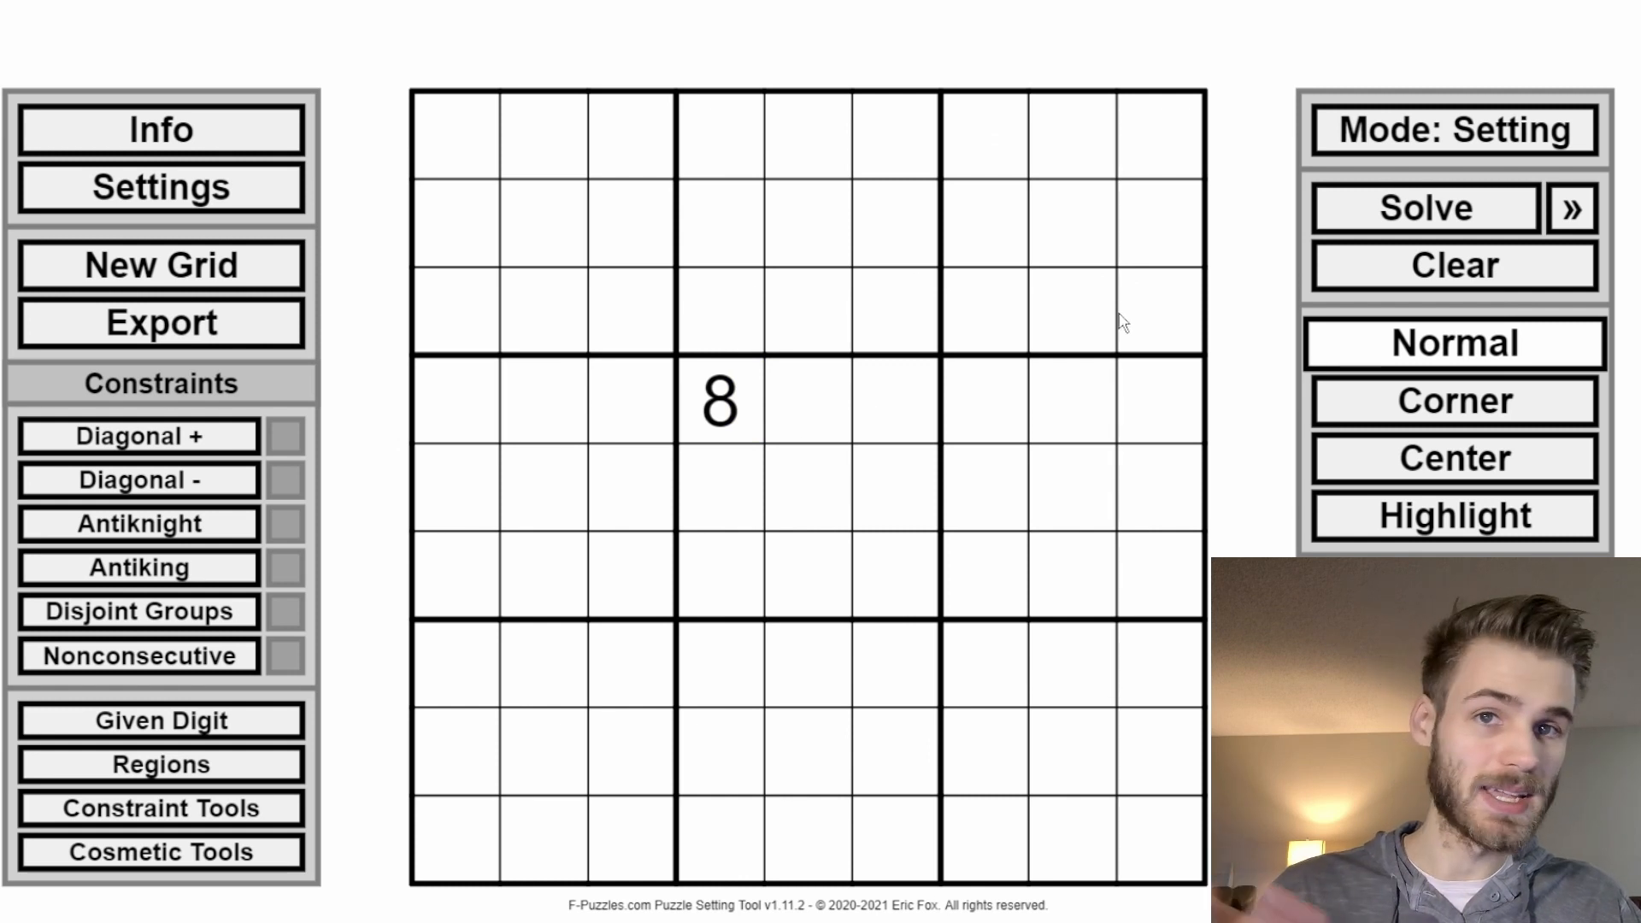
mouse_move(913, 312)
left_mouse_down()
mouse_move(925, 147)
mouse_move(1011, 148)
left_mouse_up()
Step: Try 8 in the thermometer's bulb and 9 in the cell above it, and clear the trial digits
left_click(1442, 354)
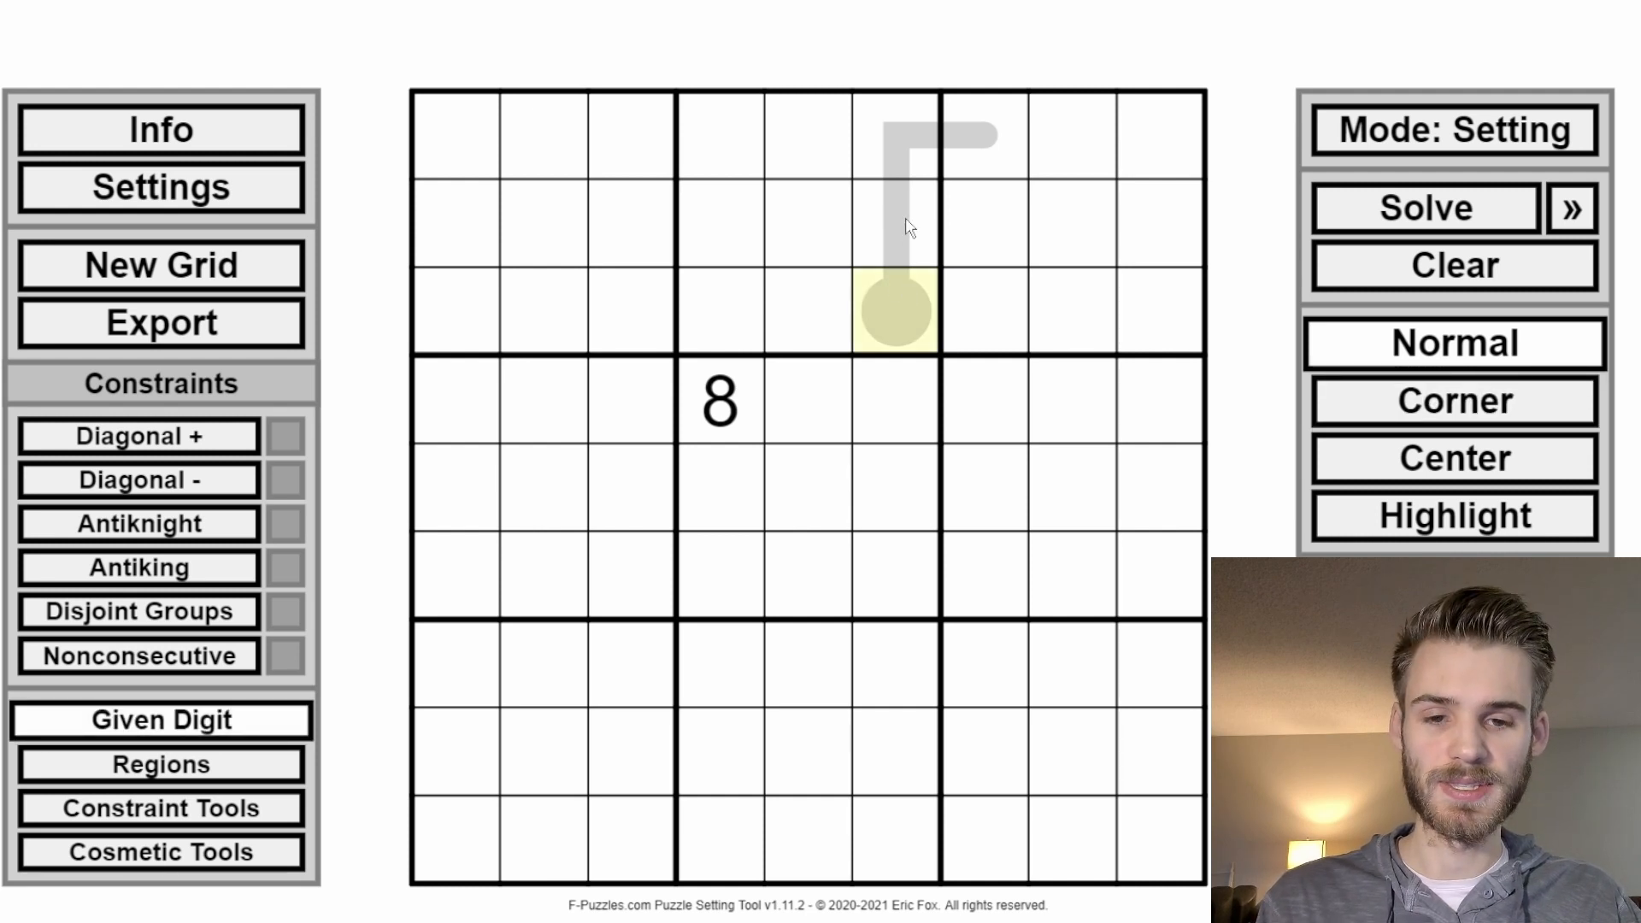
type("8")
type("9")
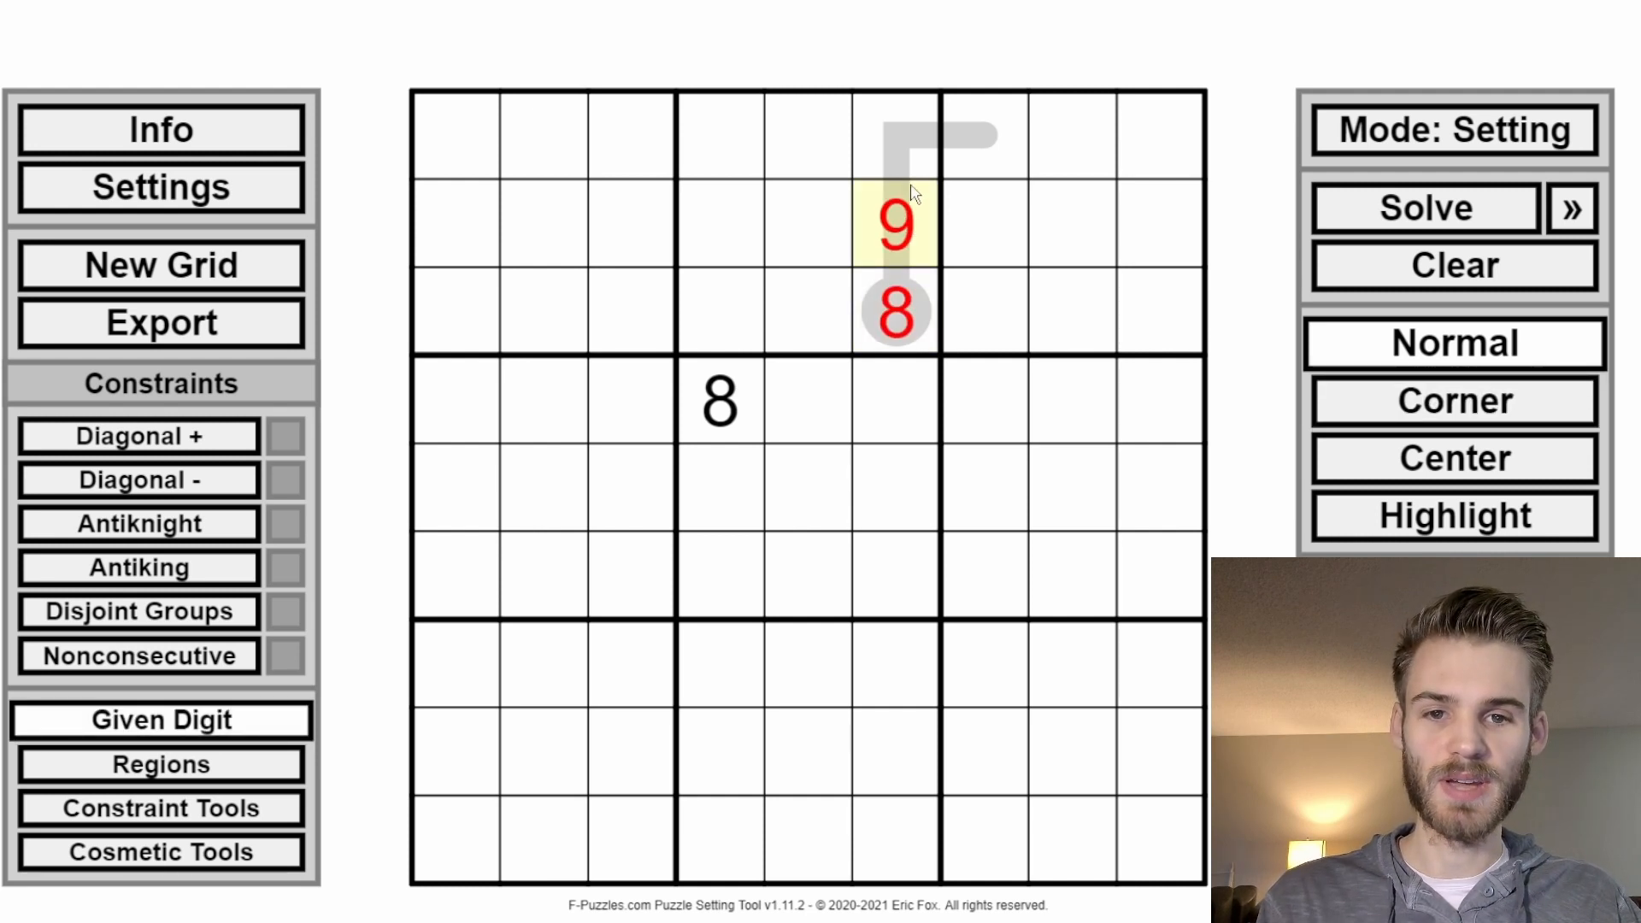
left_click(908, 173)
left_click(987, 107)
left_click_drag(914, 209, 890, 339)
key("Delete")
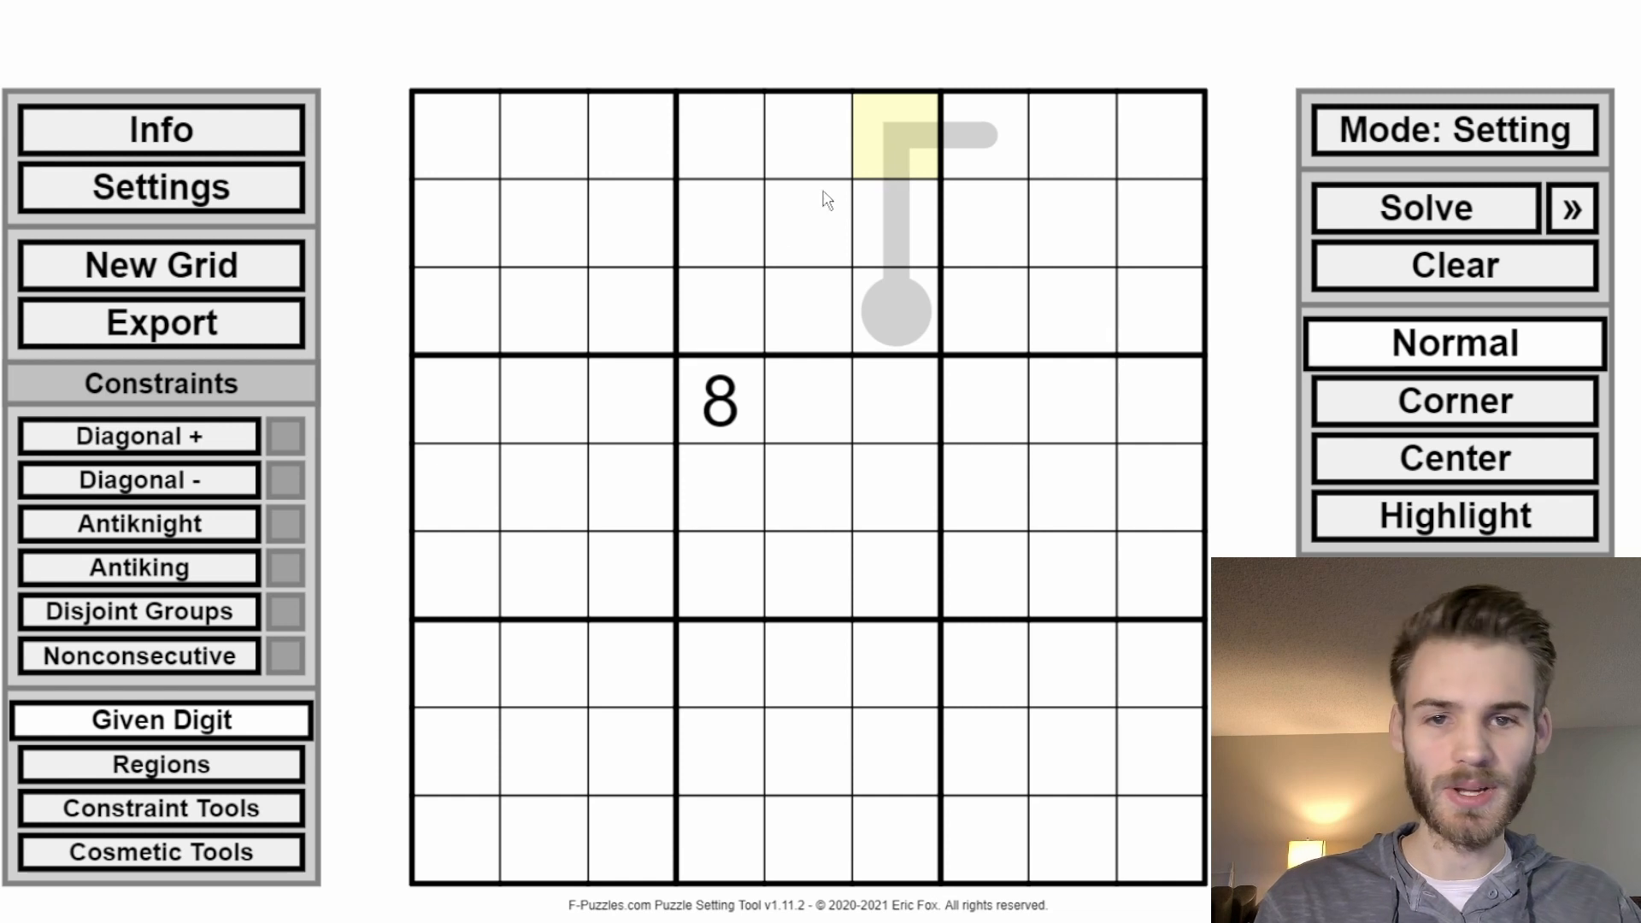
Step: Redraw the thermometer from row 3, column 6 up to row 1, across to column 7 and down to row 2
left_click(252, 806)
left_click(496, 279)
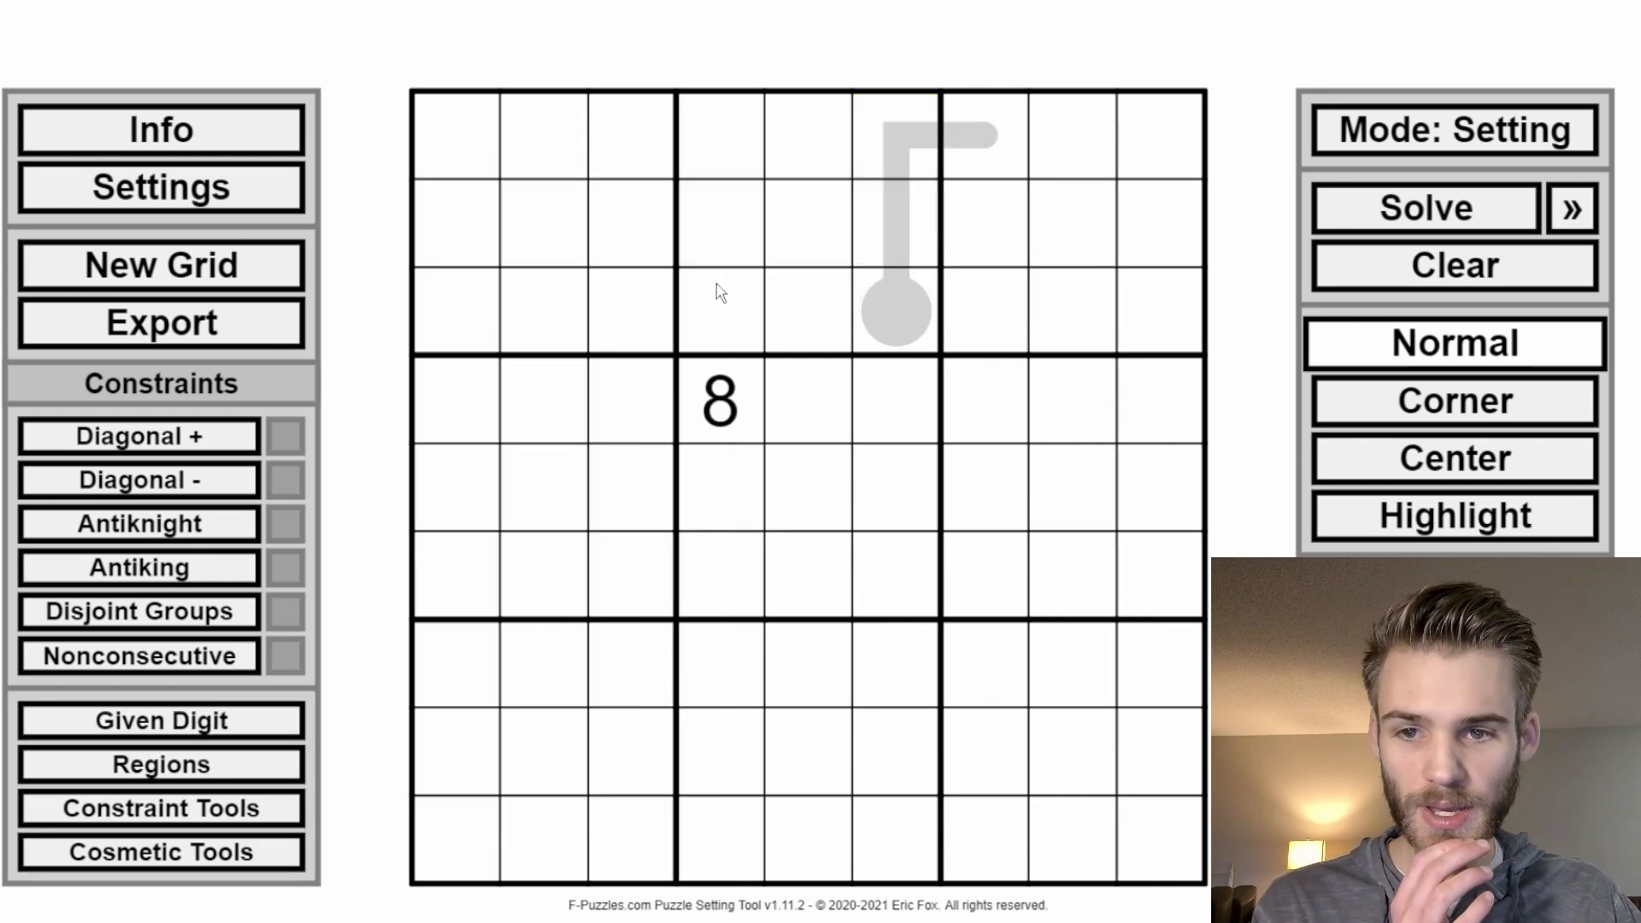
left_click(900, 332)
mouse_move(900, 336)
left_mouse_down()
mouse_move(908, 110)
mouse_move(989, 231)
left_mouse_up()
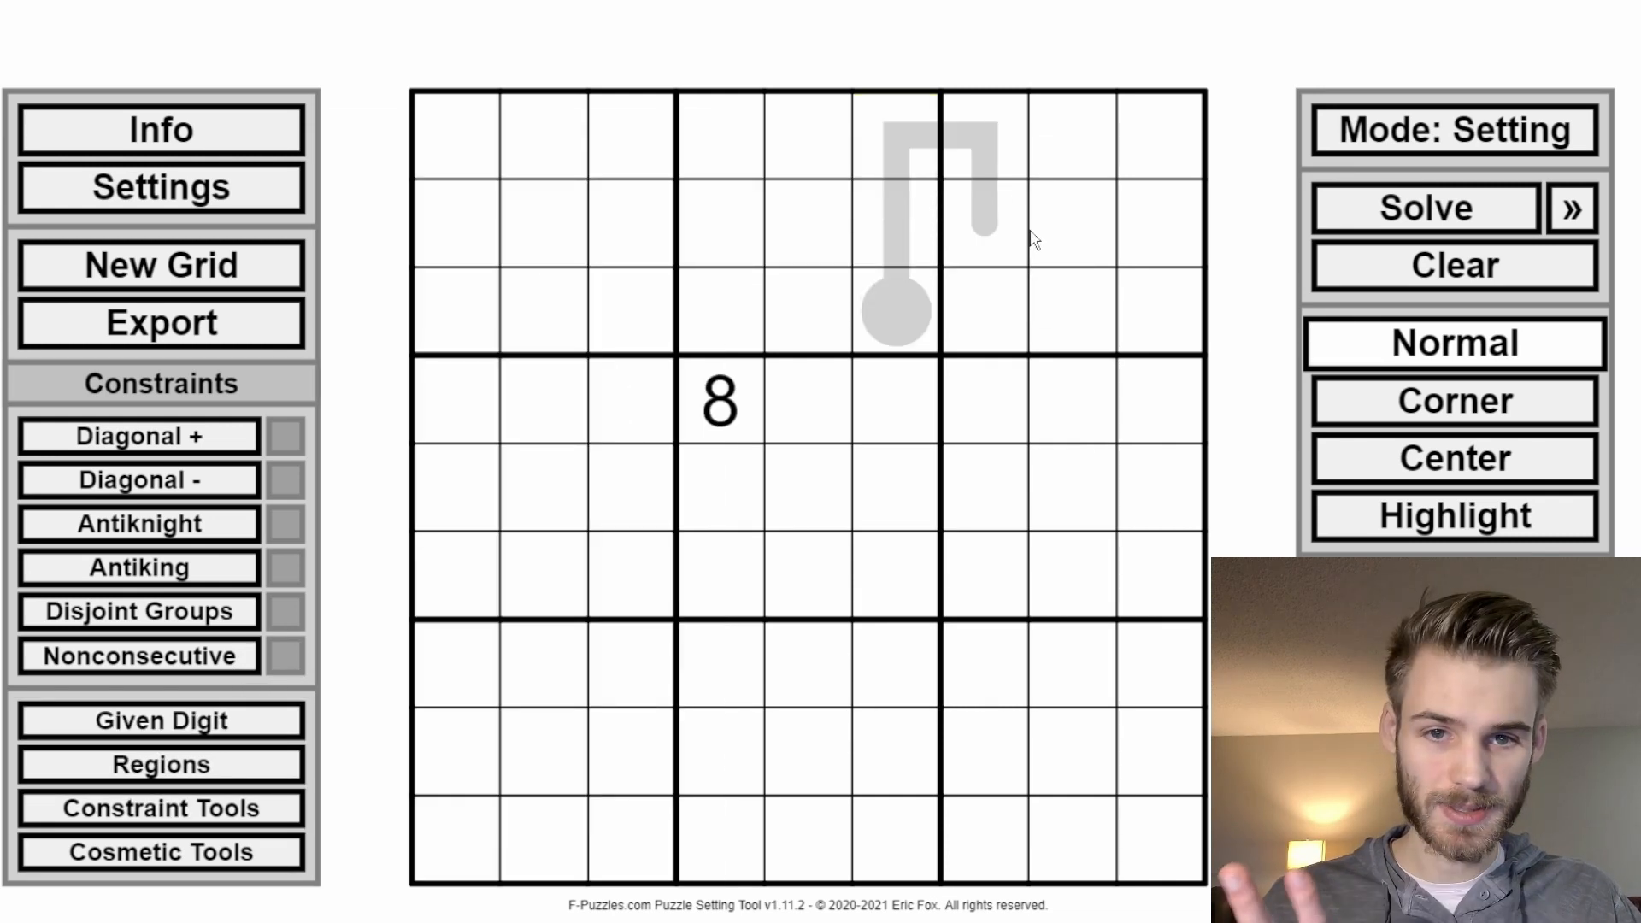
Step: Try 8 in row 1, column 6 and 9 in row 1, column 7 on the thermometer, and clear both
left_click(1485, 451)
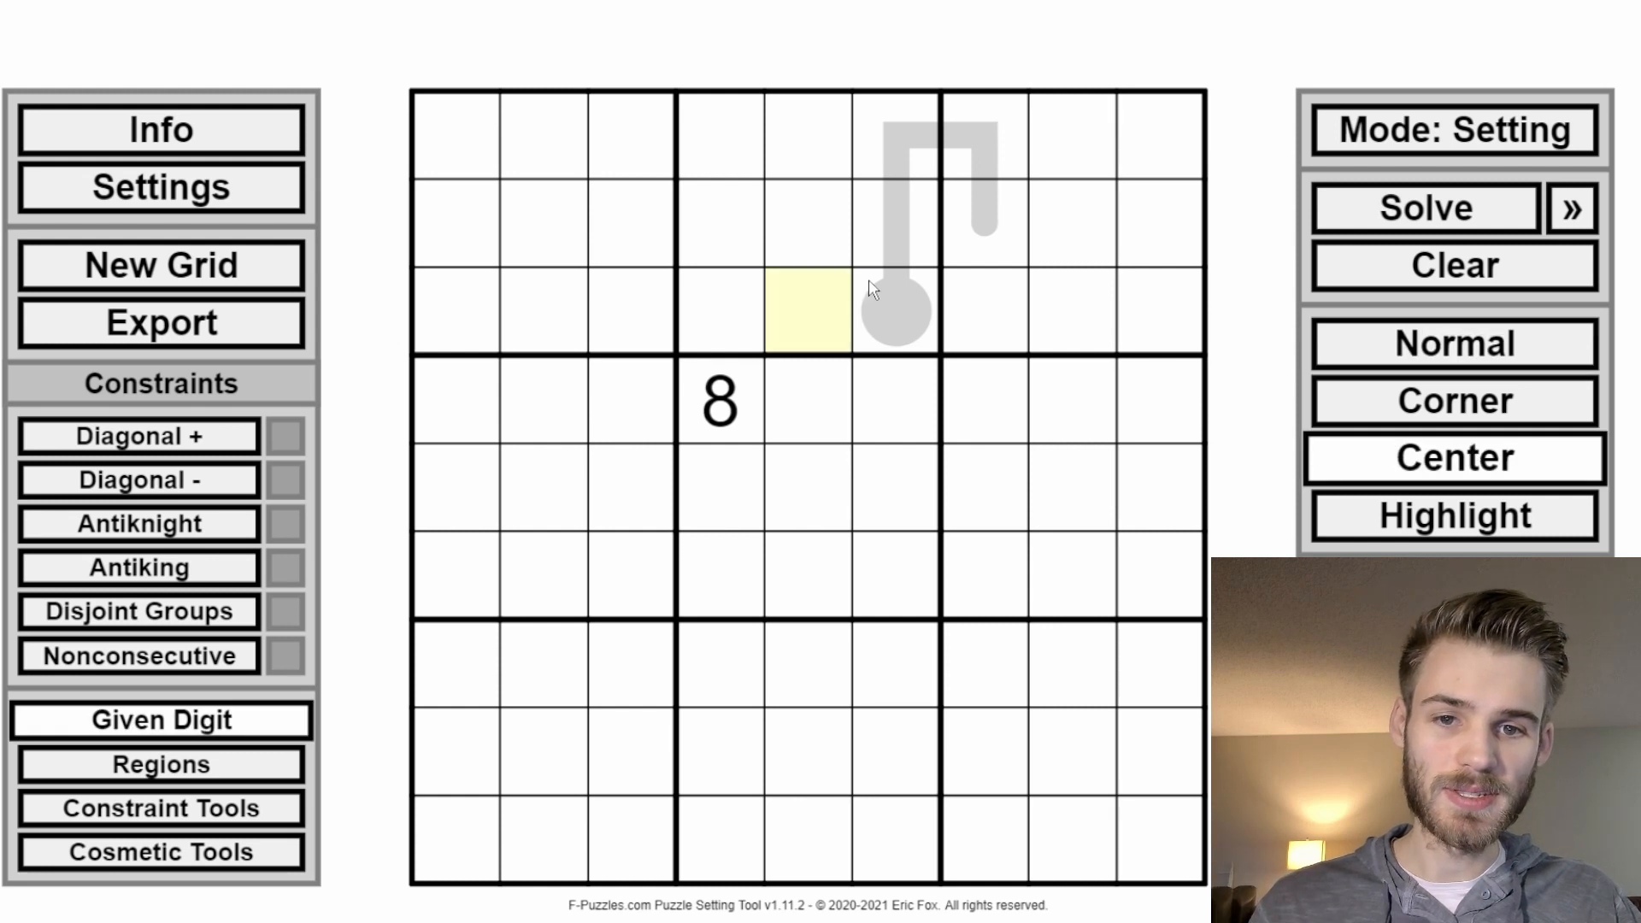
left_click_drag(868, 281, 904, 137)
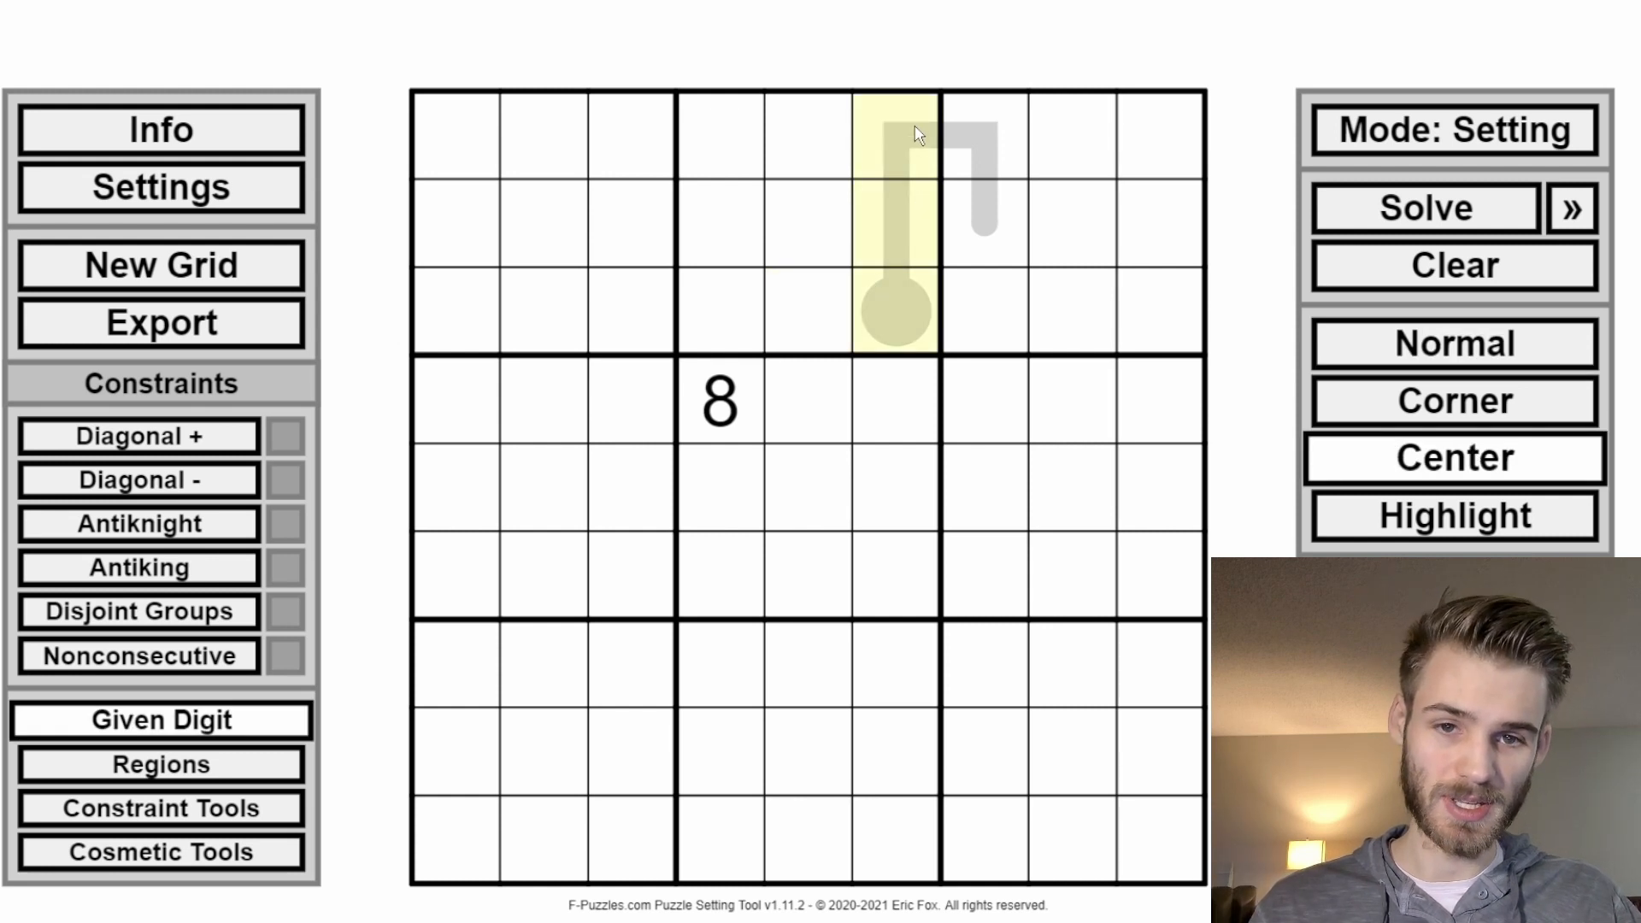
key("z")
key("8")
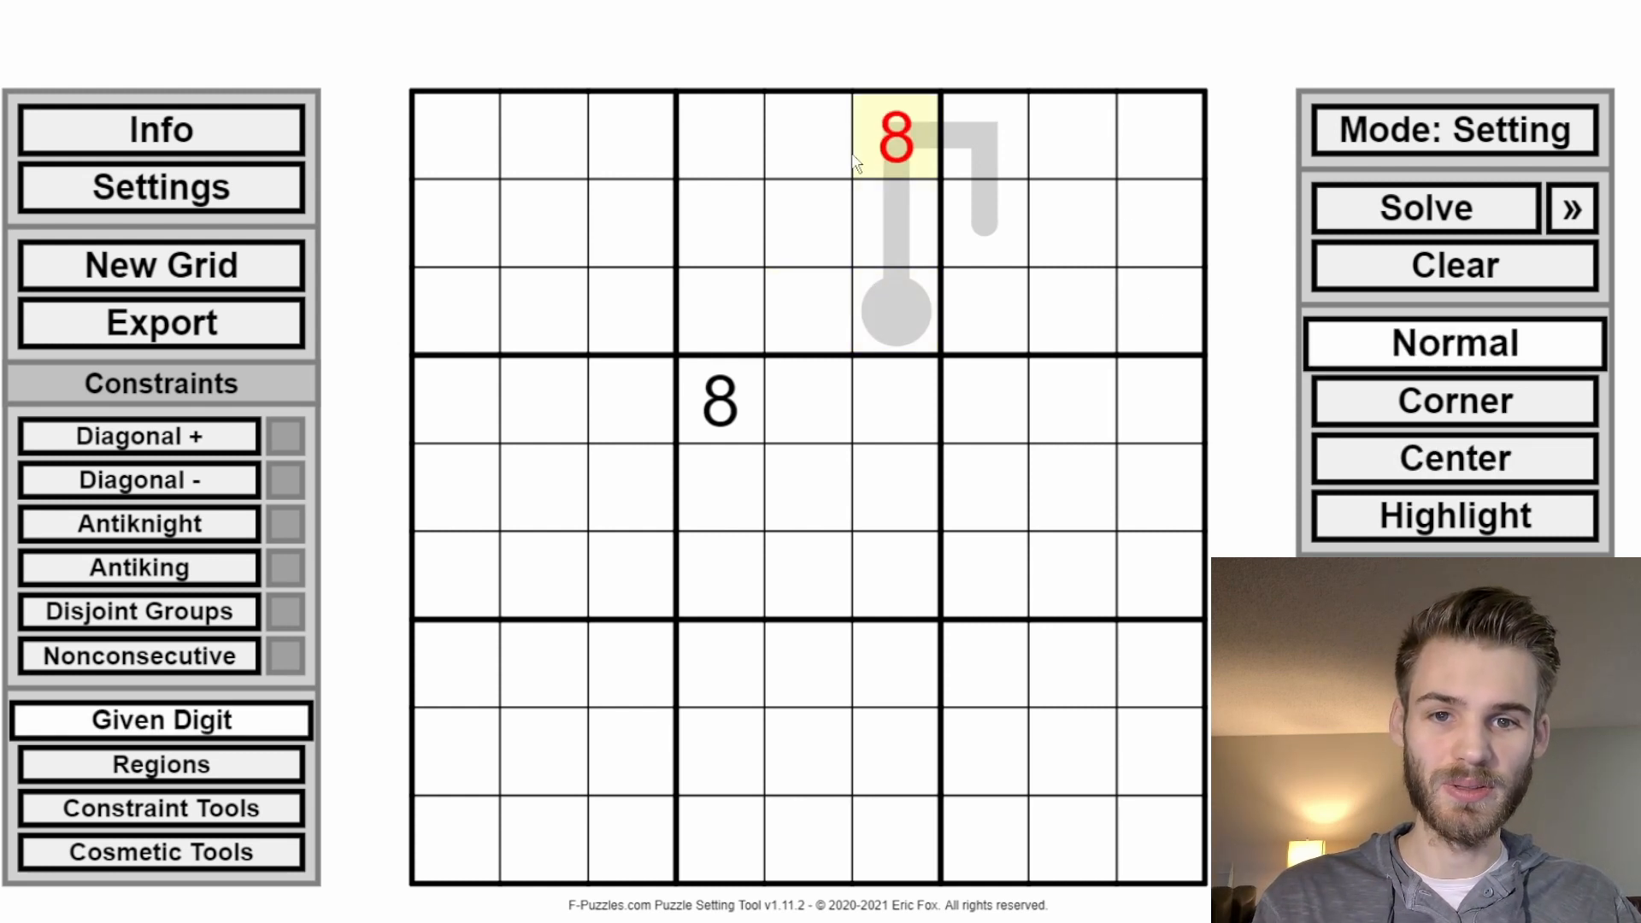
left_click(971, 152)
left_click(917, 141)
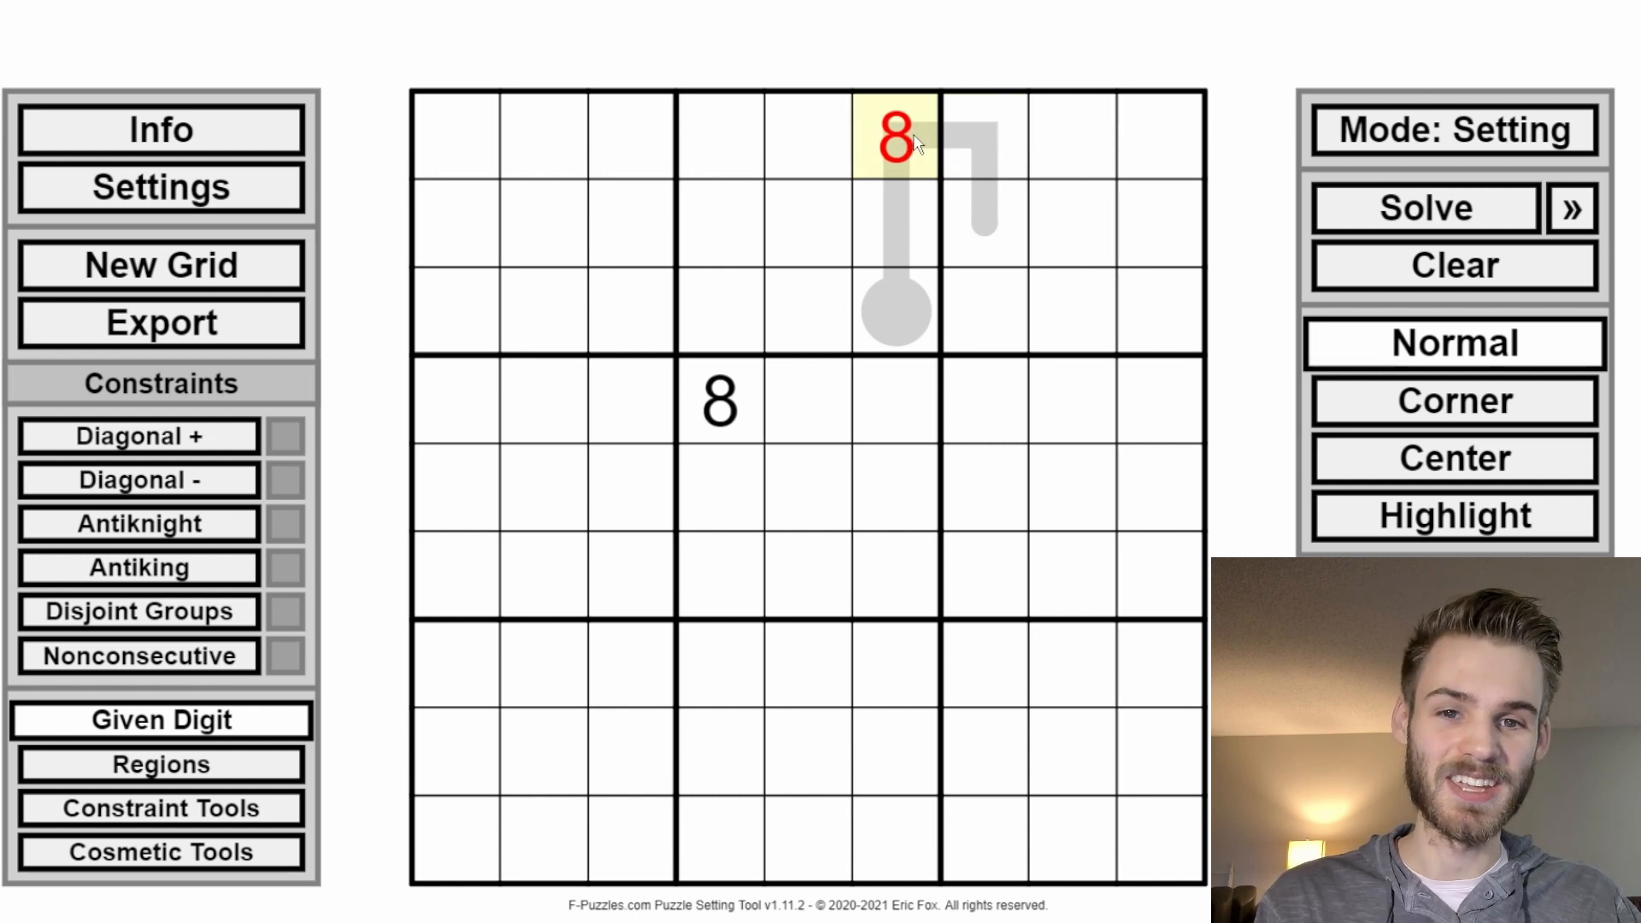
type("9")
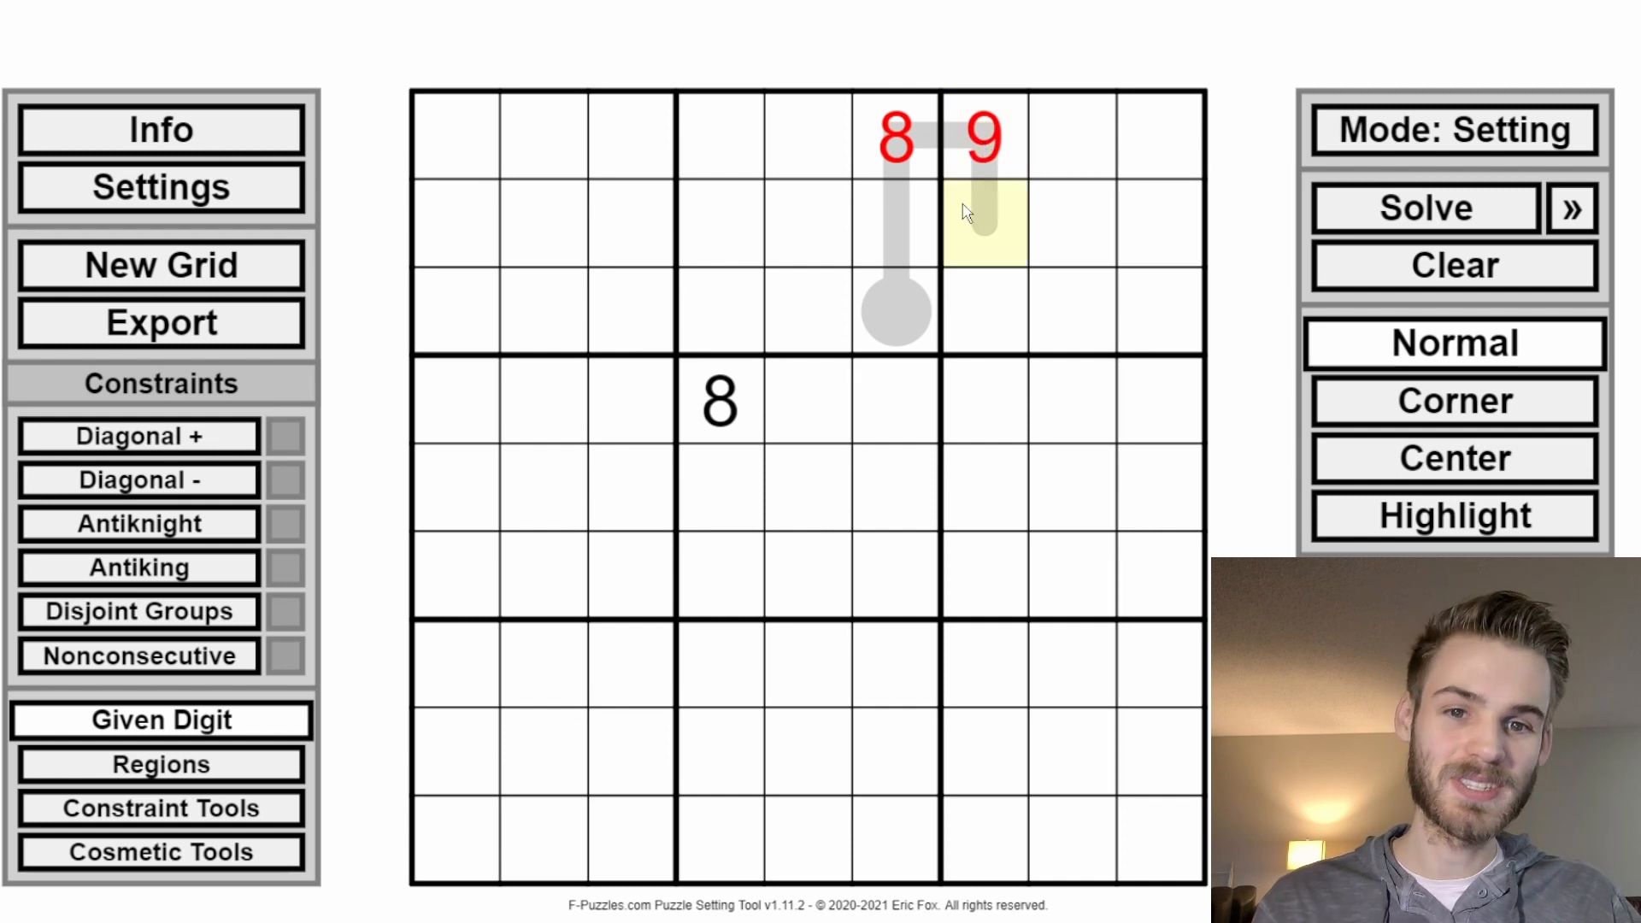
left_click_drag(947, 168, 853, 151)
key("Delete")
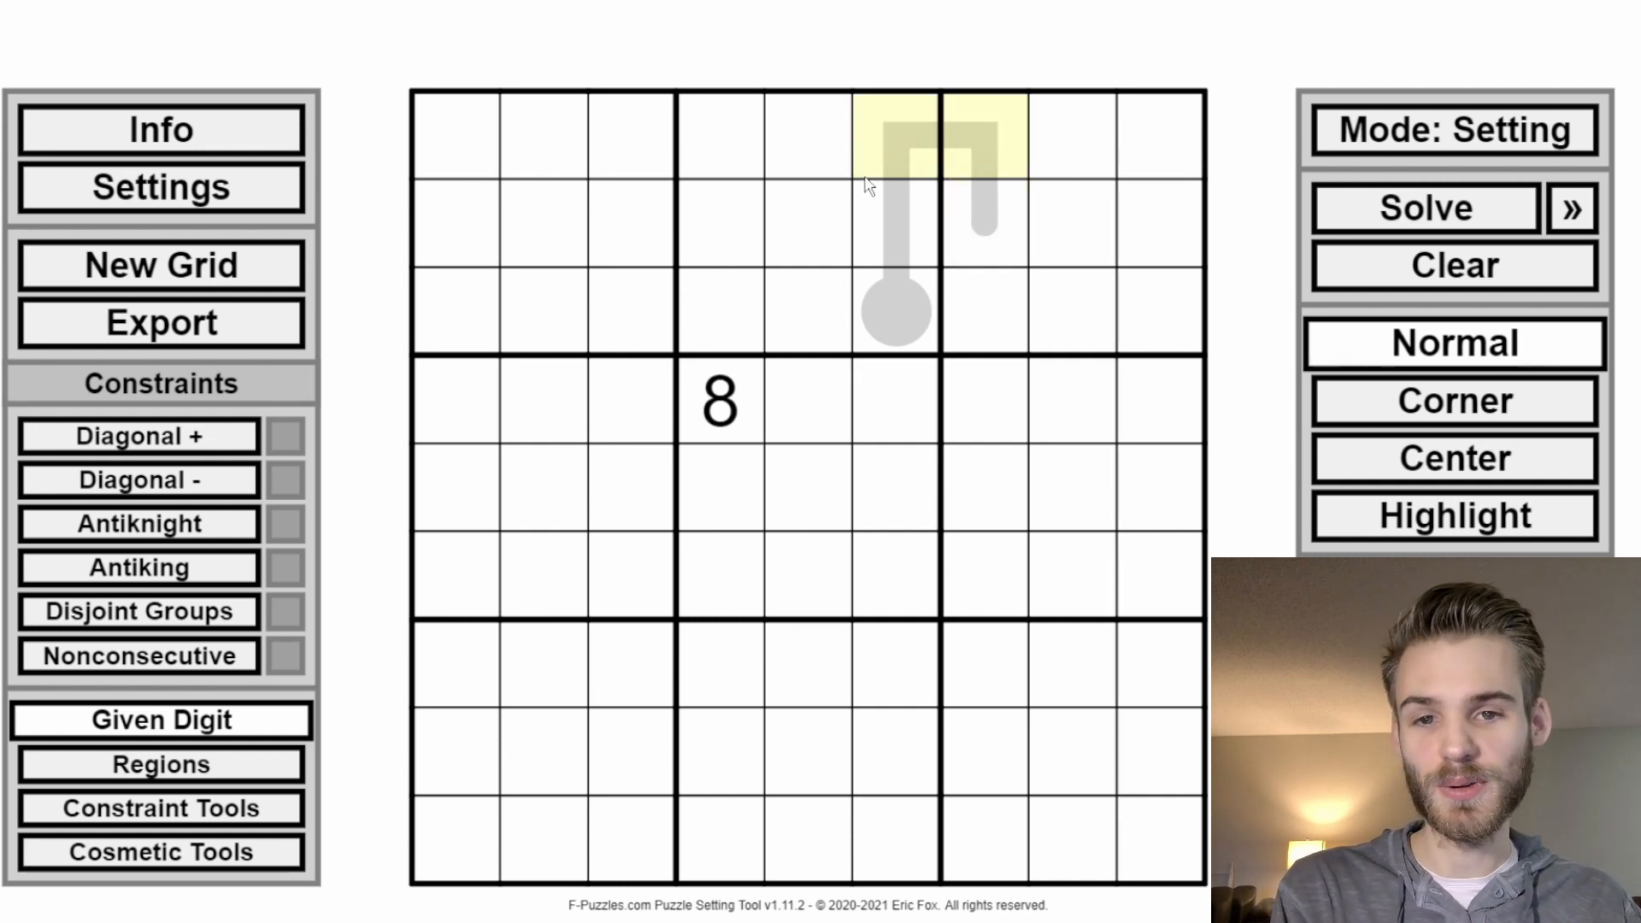
Step: Draw a second thermometer with its bulb in row 7, column 6, down to row 9 and across to column 5
mouse_move(160, 809)
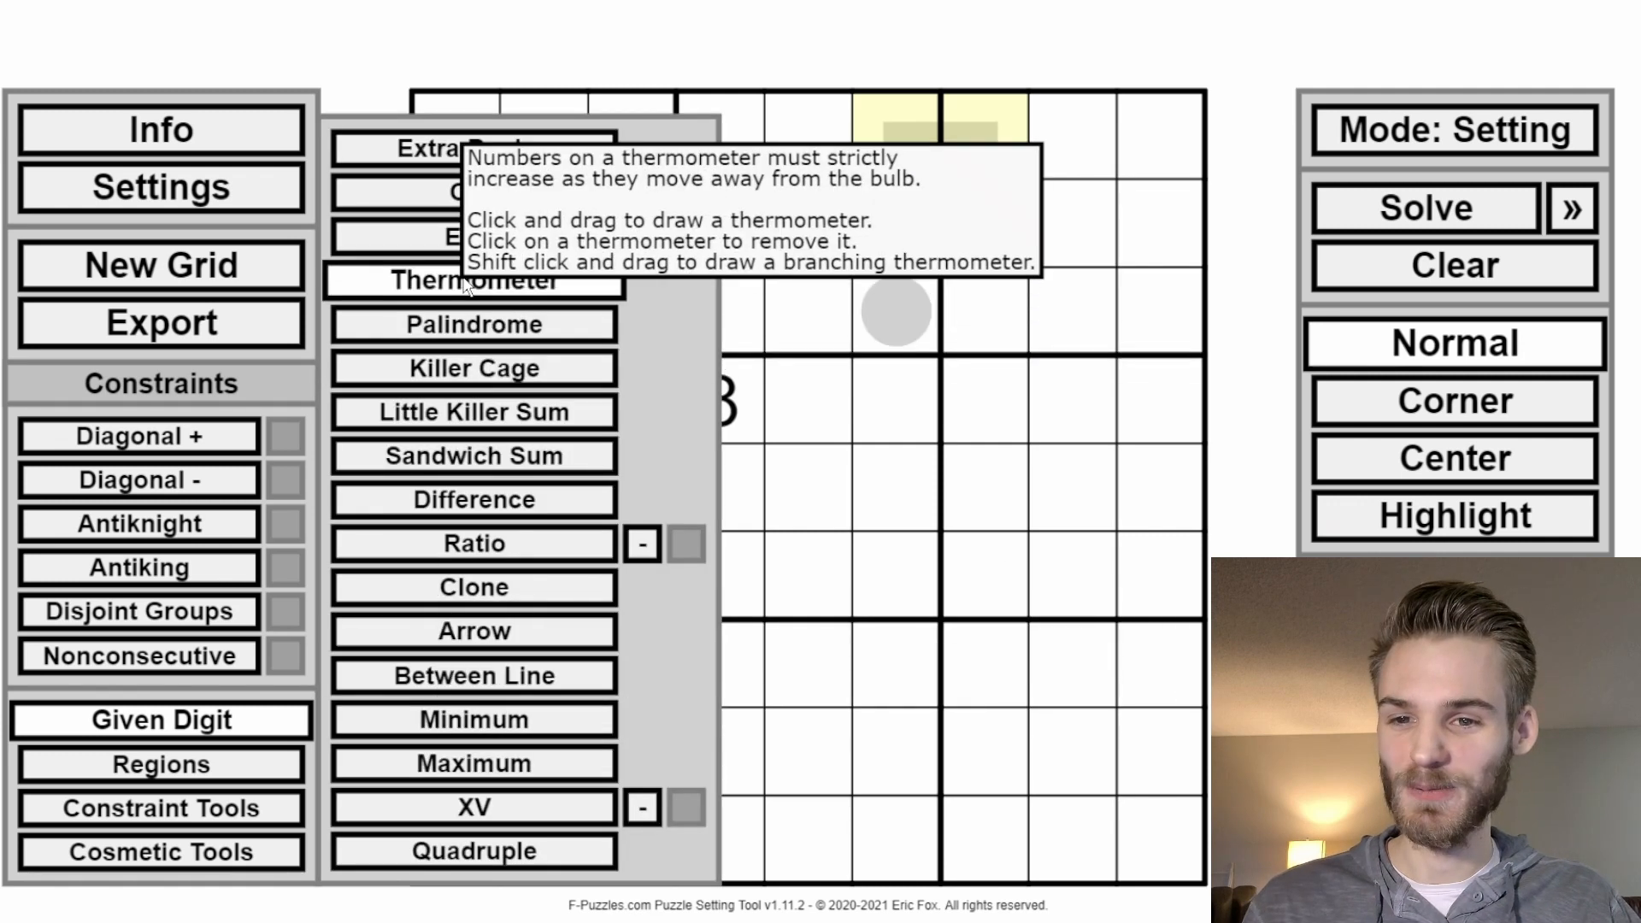
left_click(468, 282)
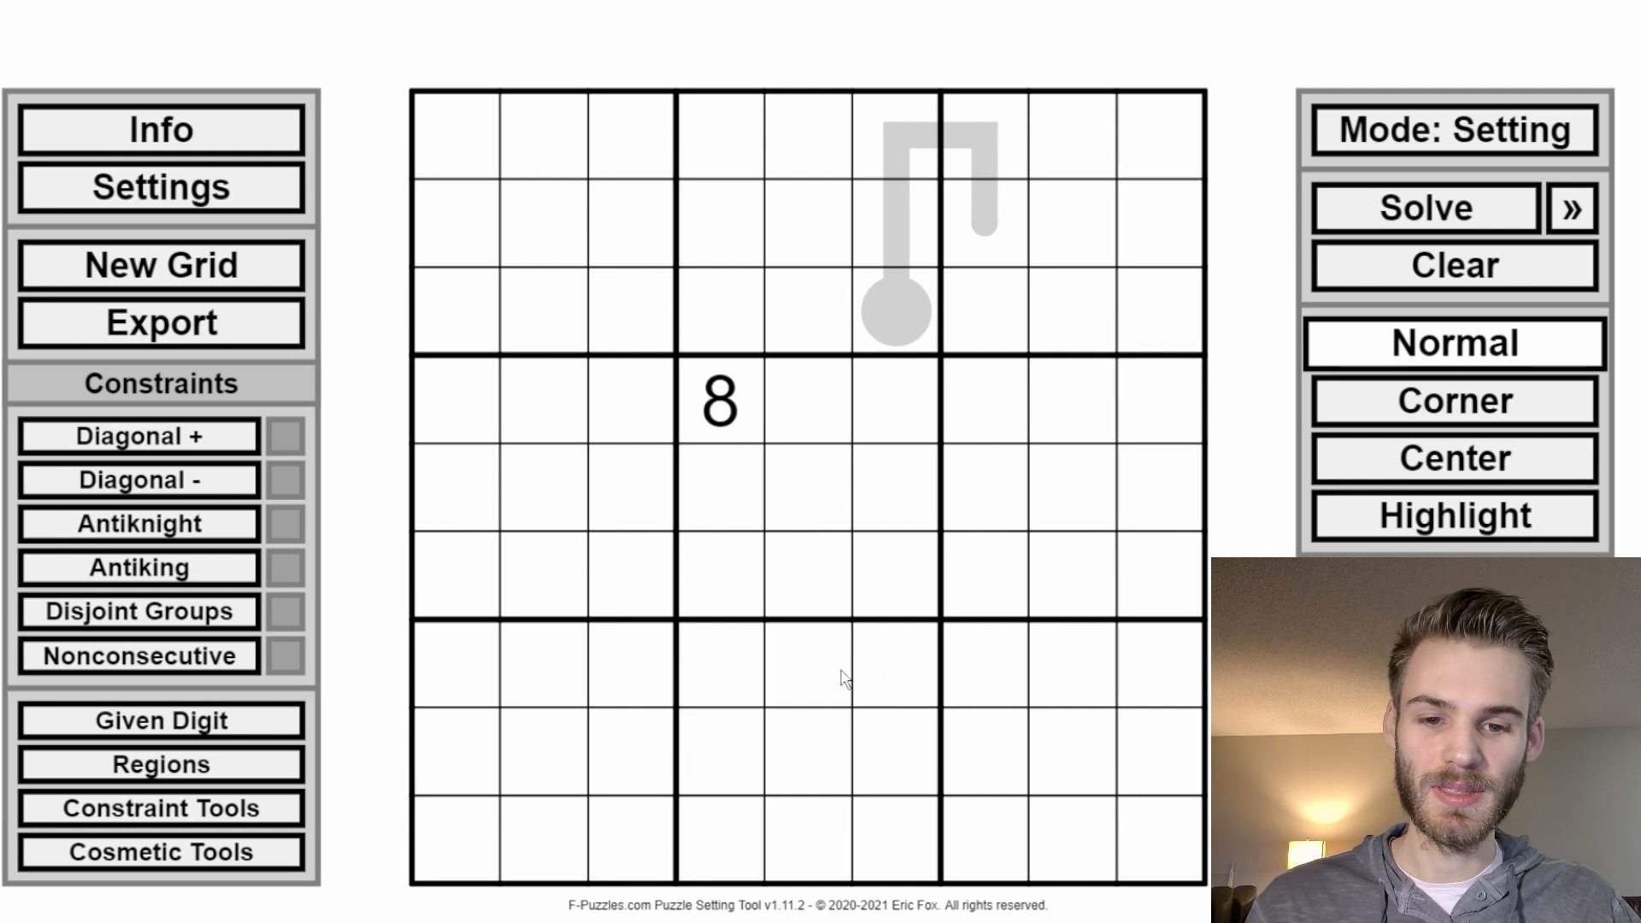
mouse_move(894, 675)
left_mouse_down()
mouse_move(901, 820)
mouse_move(808, 842)
left_mouse_up()
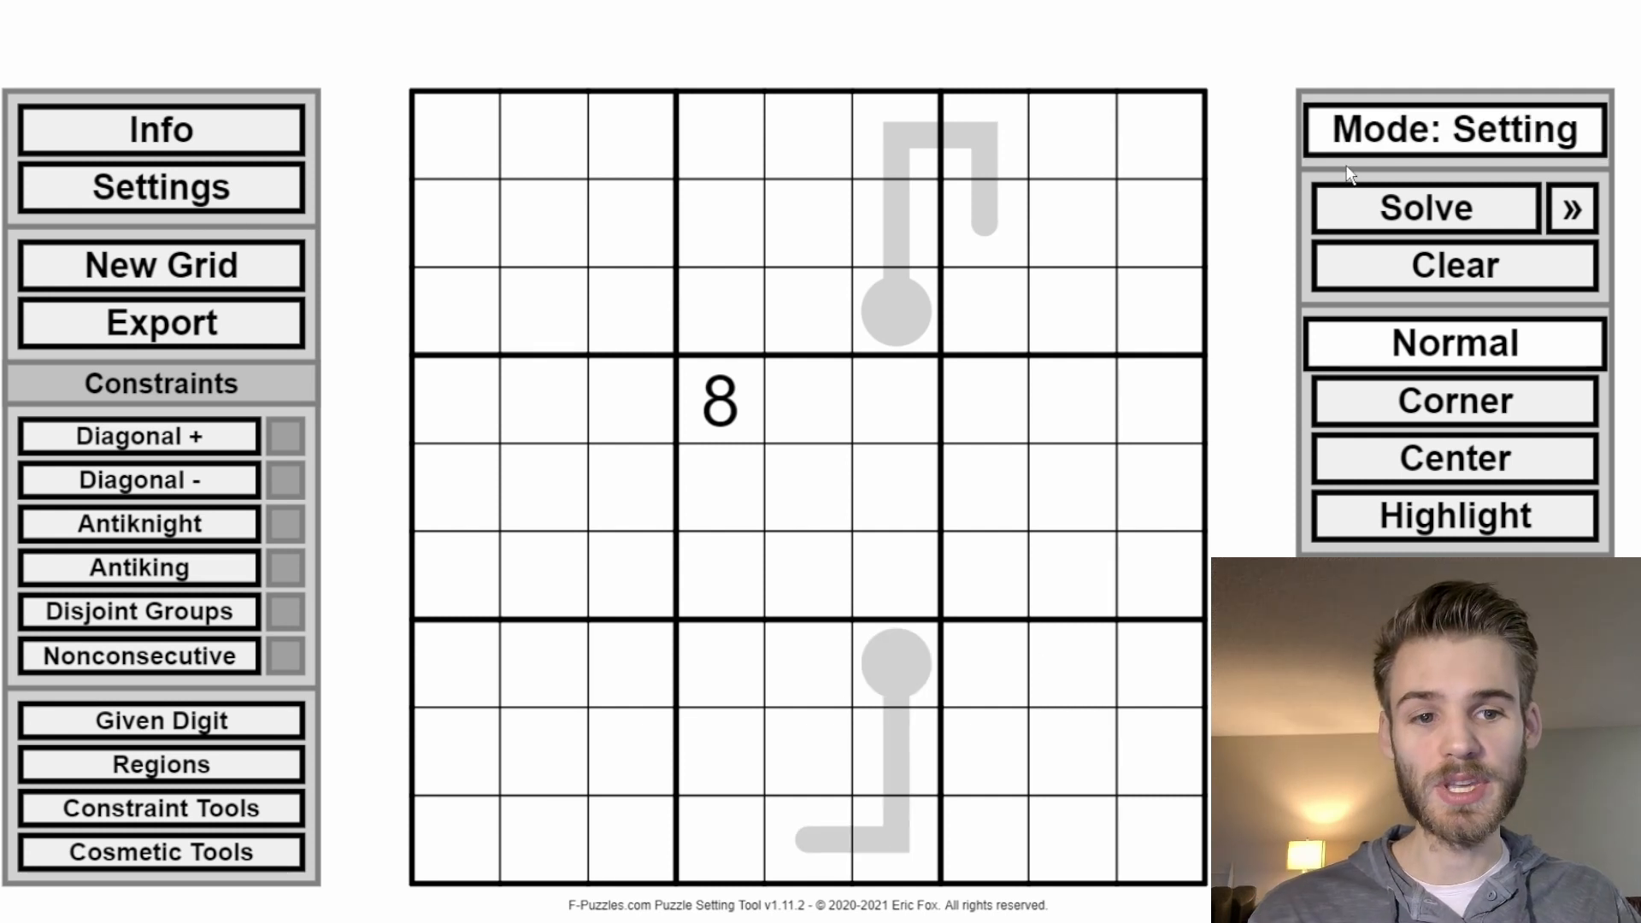
Step: Add 8 as a corner mark to rows 1 to 3 of column 5
left_click(1349, 395)
left_click_drag(928, 311, 938, 101)
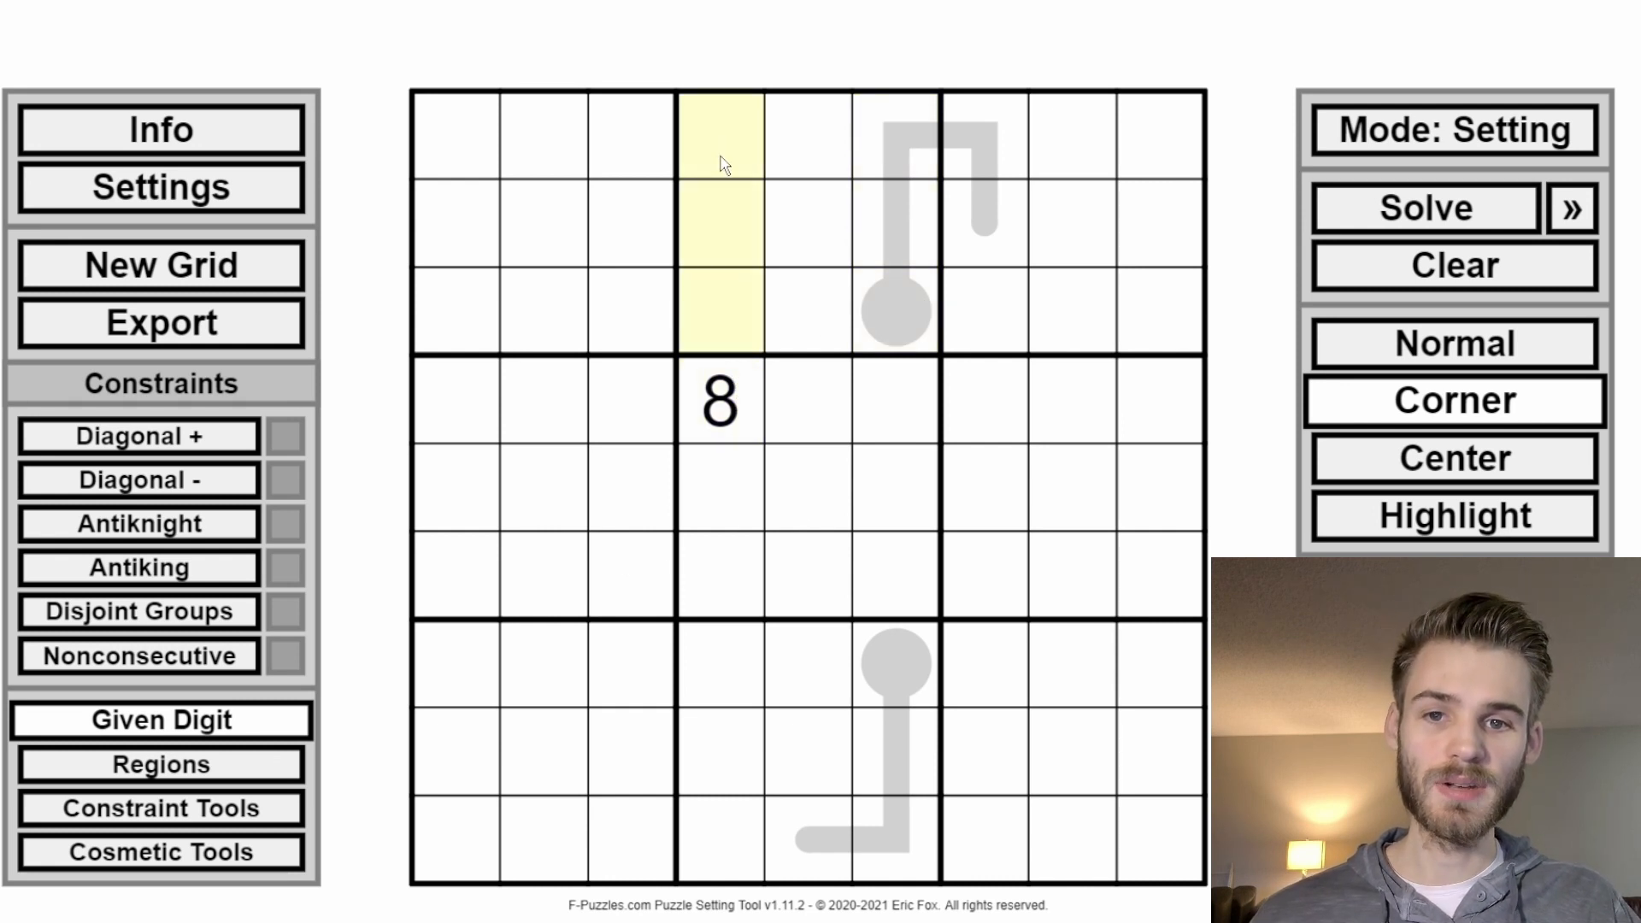
mouse_move(894, 326)
left_mouse_down()
mouse_move(889, 146)
mouse_move(798, 278)
mouse_move(798, 311)
left_mouse_up()
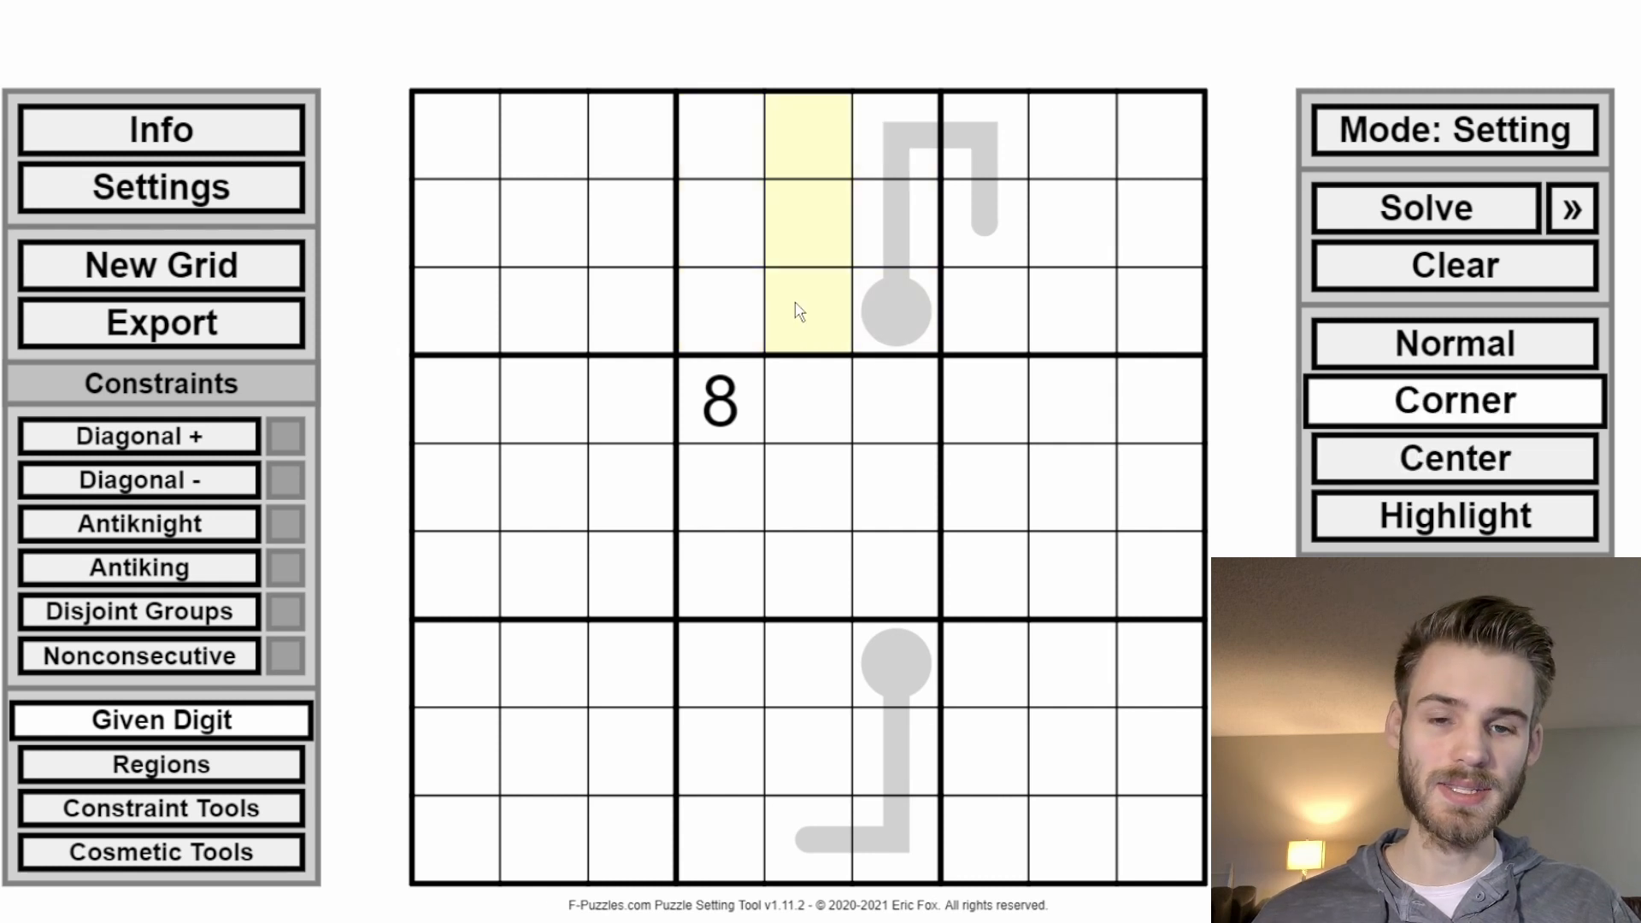
key("8")
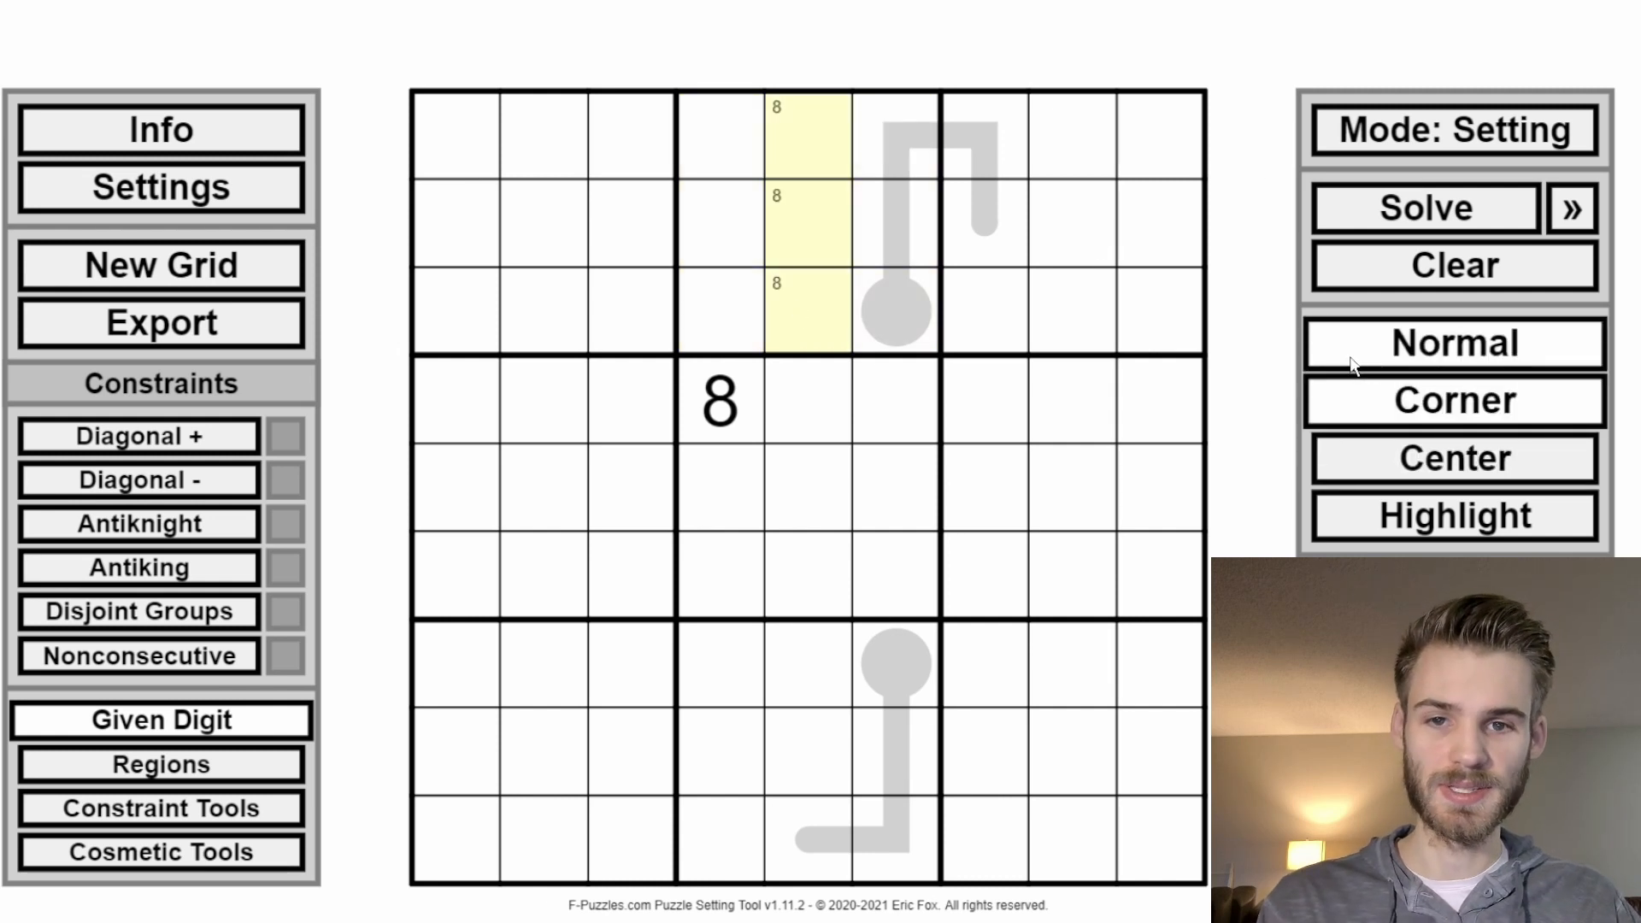
left_click_drag(815, 280, 811, 332)
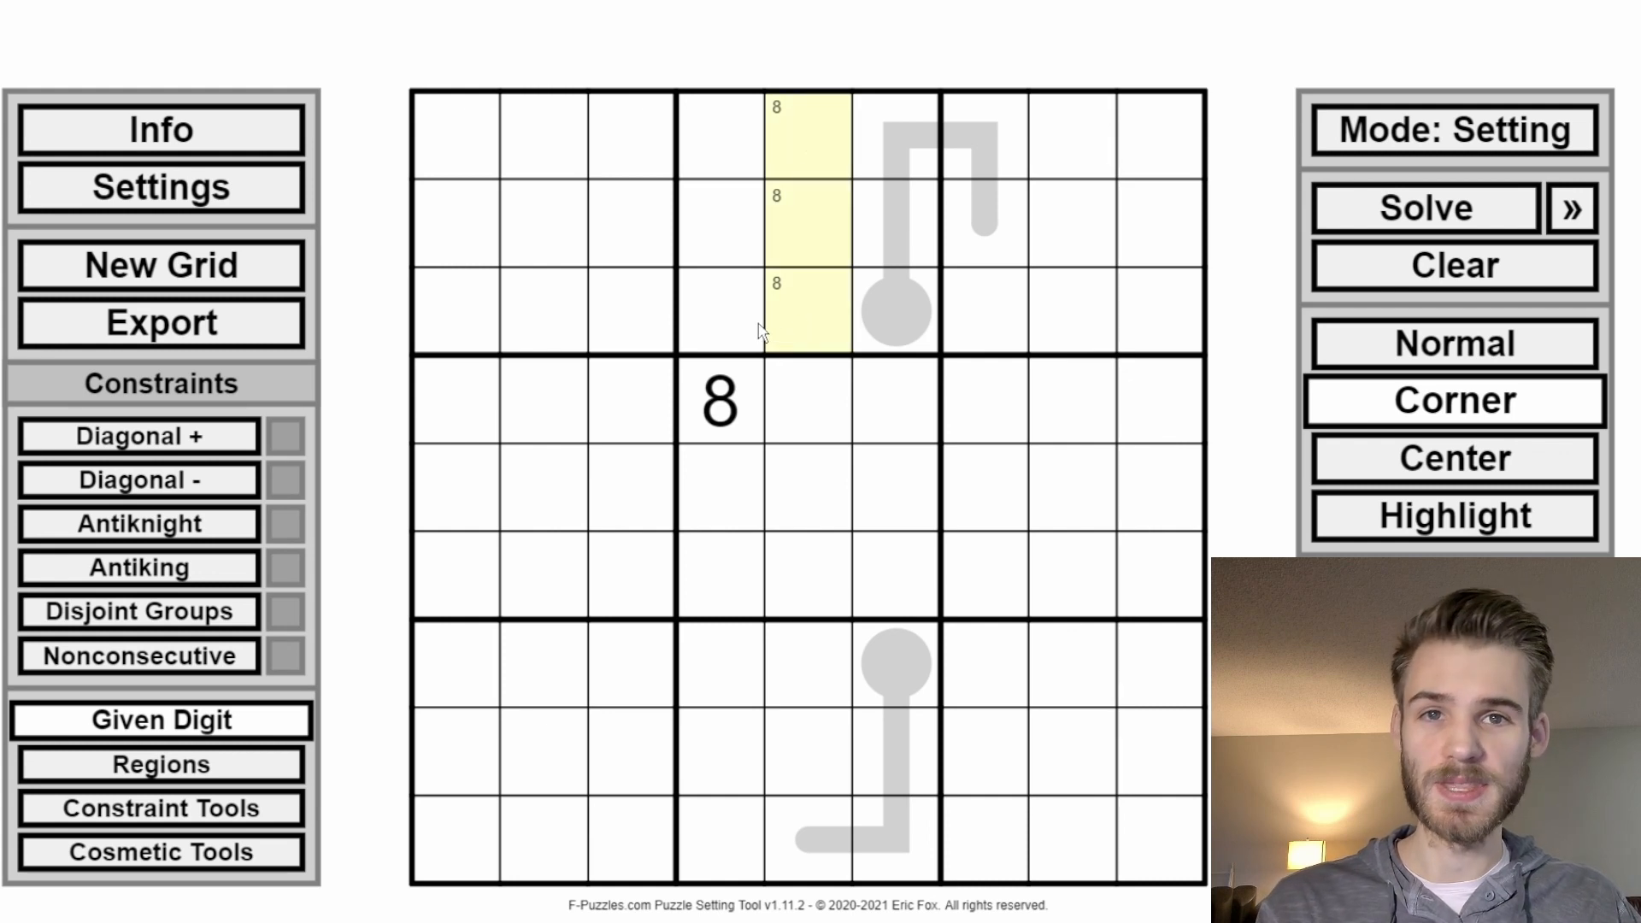
Step: Examine the cells of columns 4 to 6 in the upper and lower boxes for possible positions of the 8
key("Right")
left_click(733, 384)
key("c")
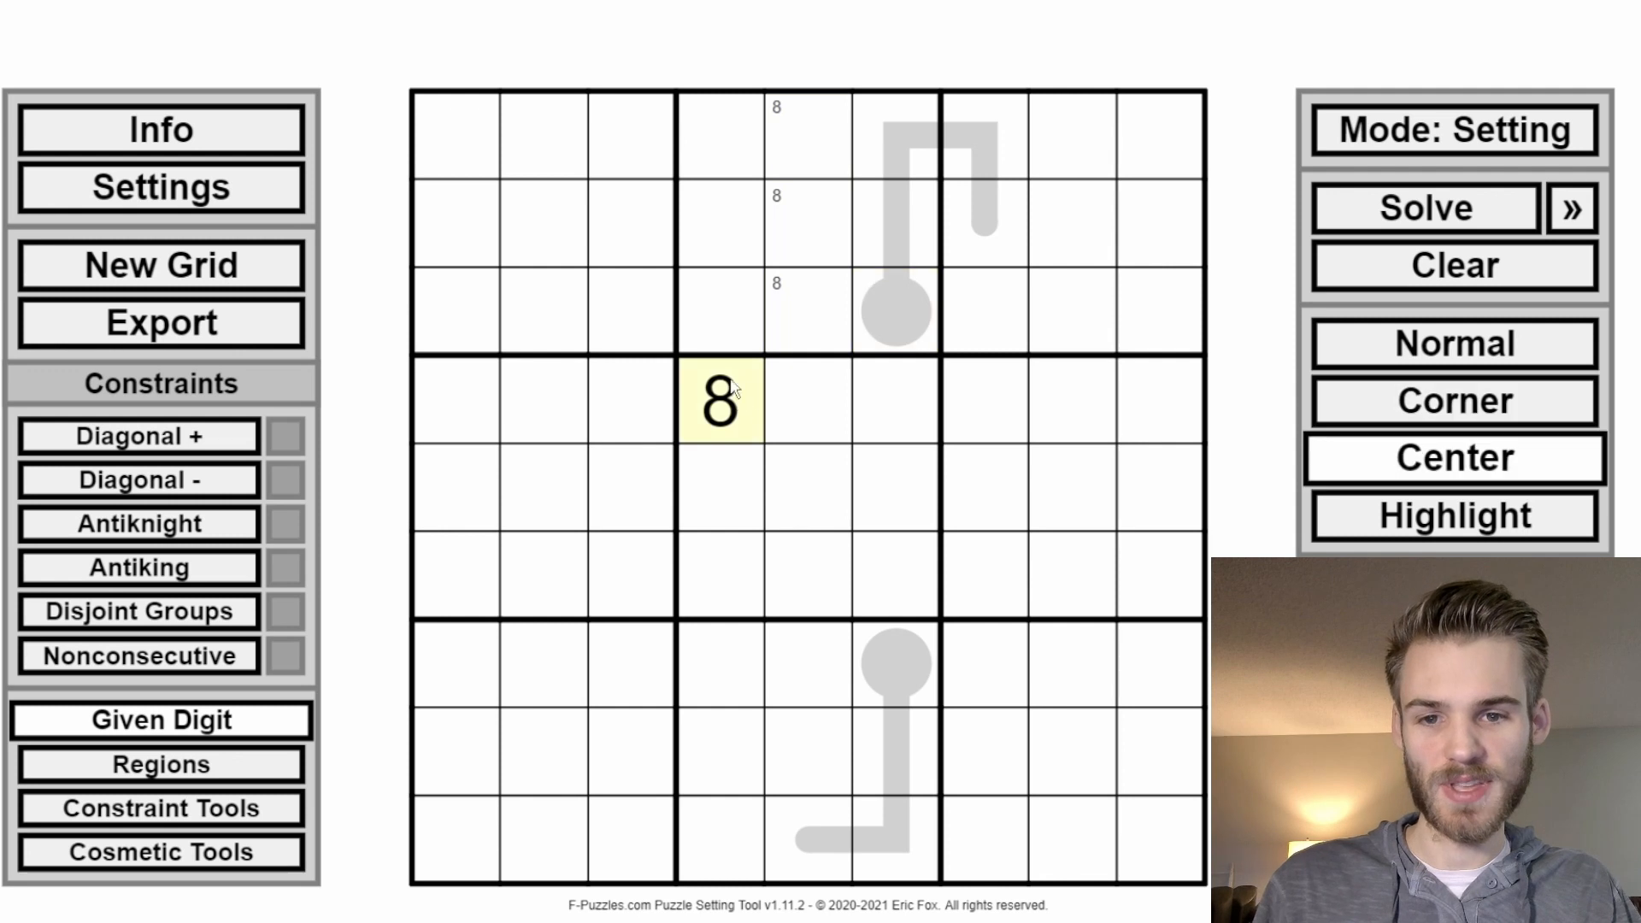
left_click_drag(816, 346, 818, 150)
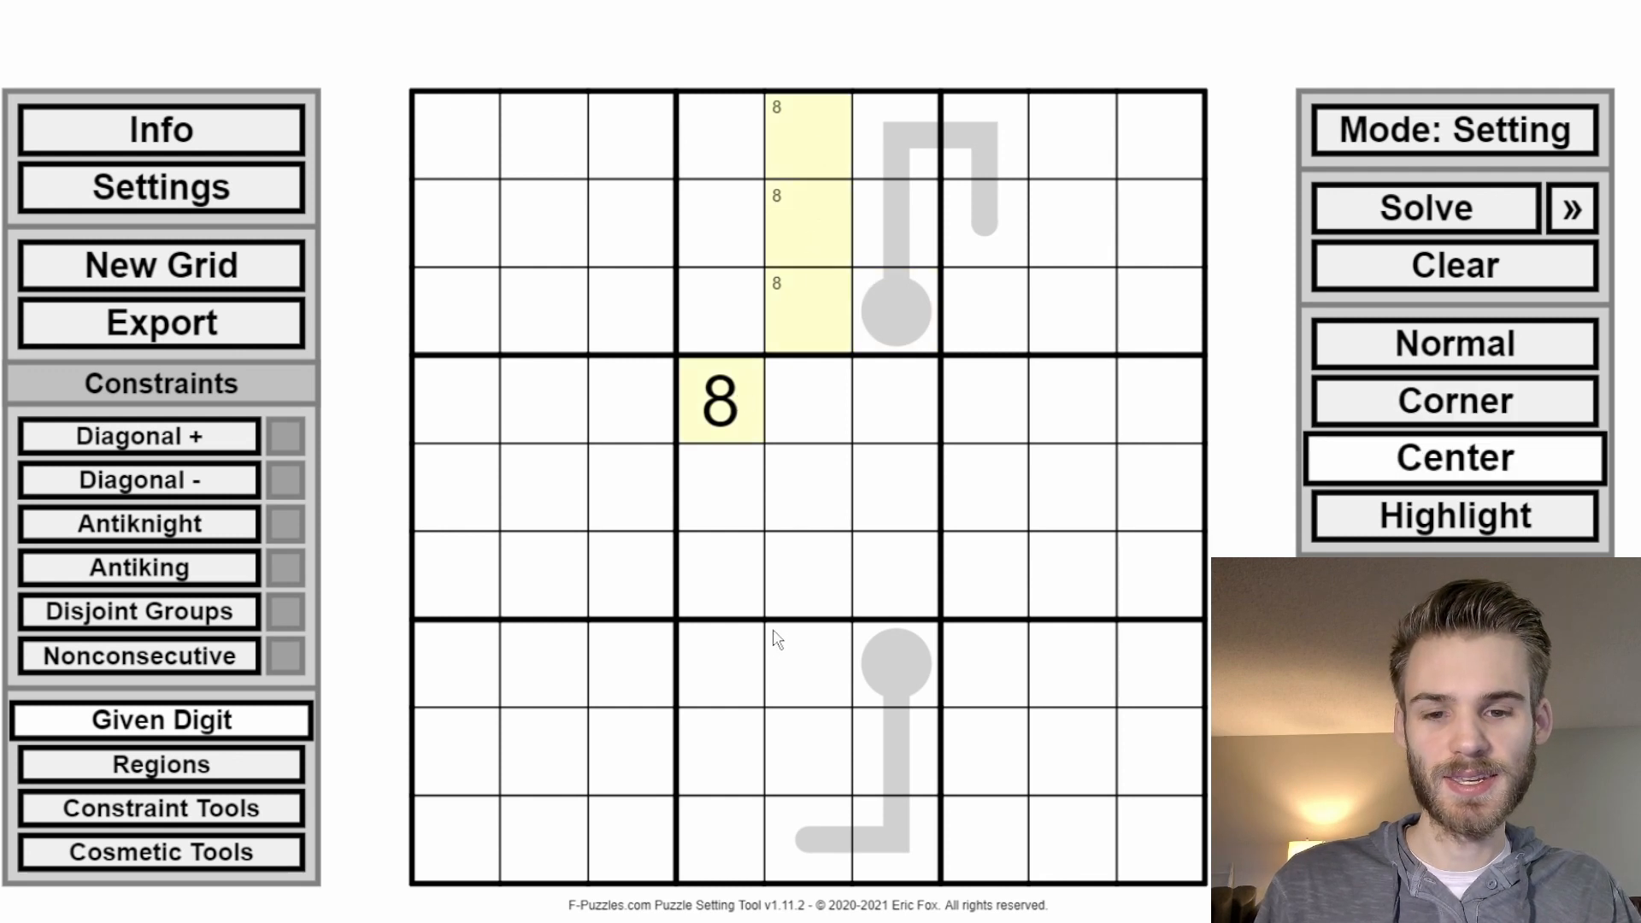
left_click_drag(781, 634, 785, 810)
left_click(725, 816, "shift")
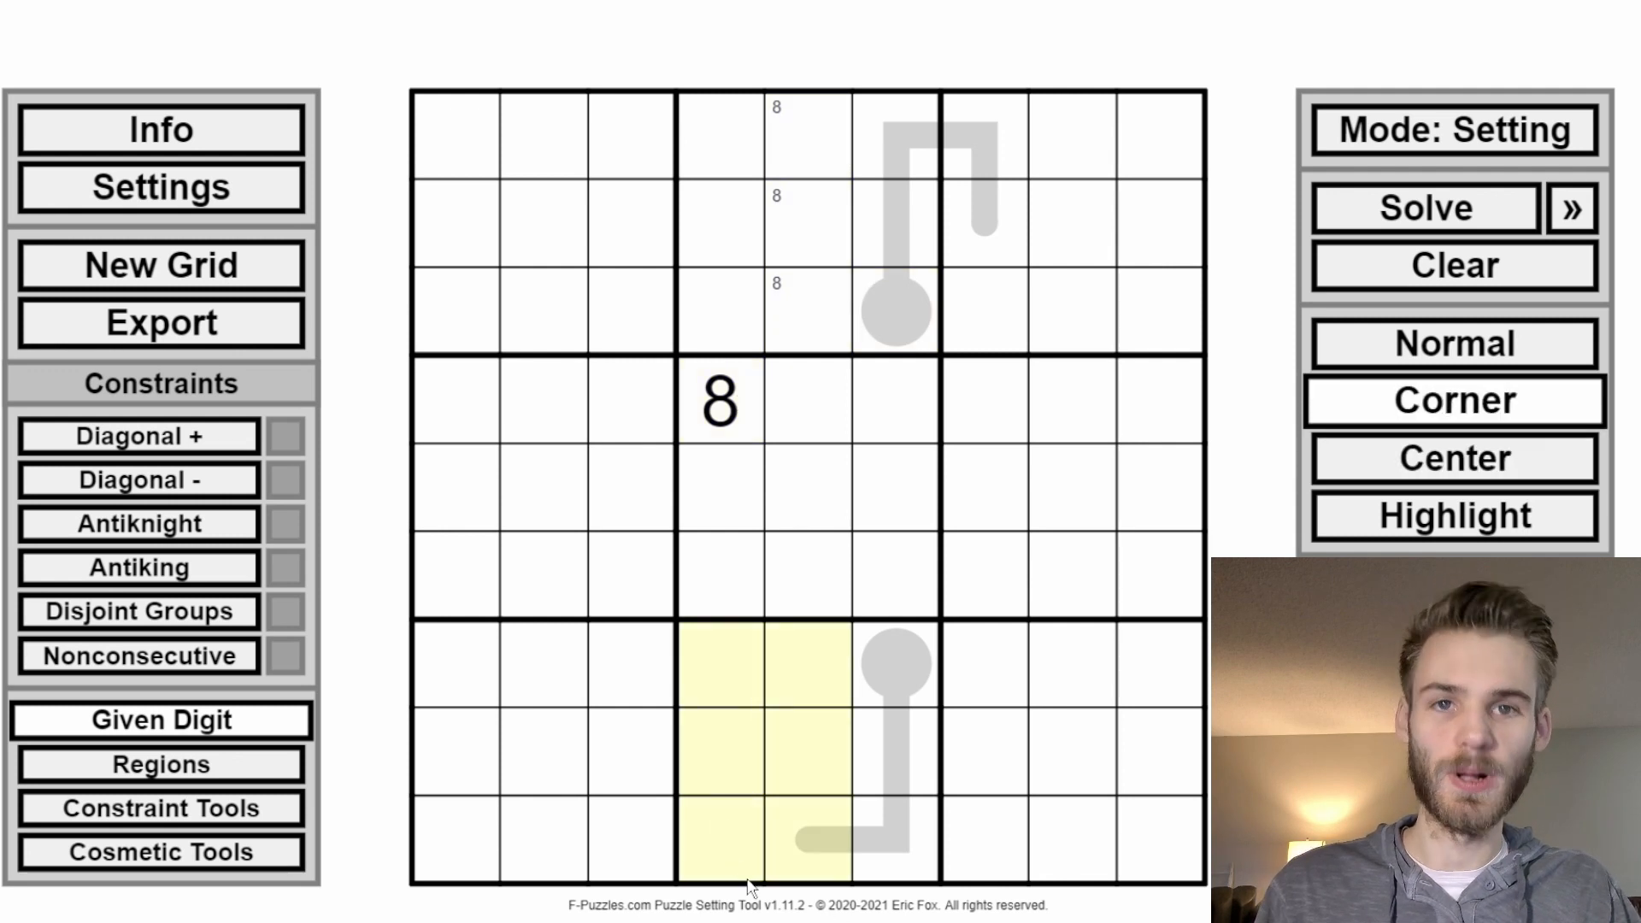
key("shift")
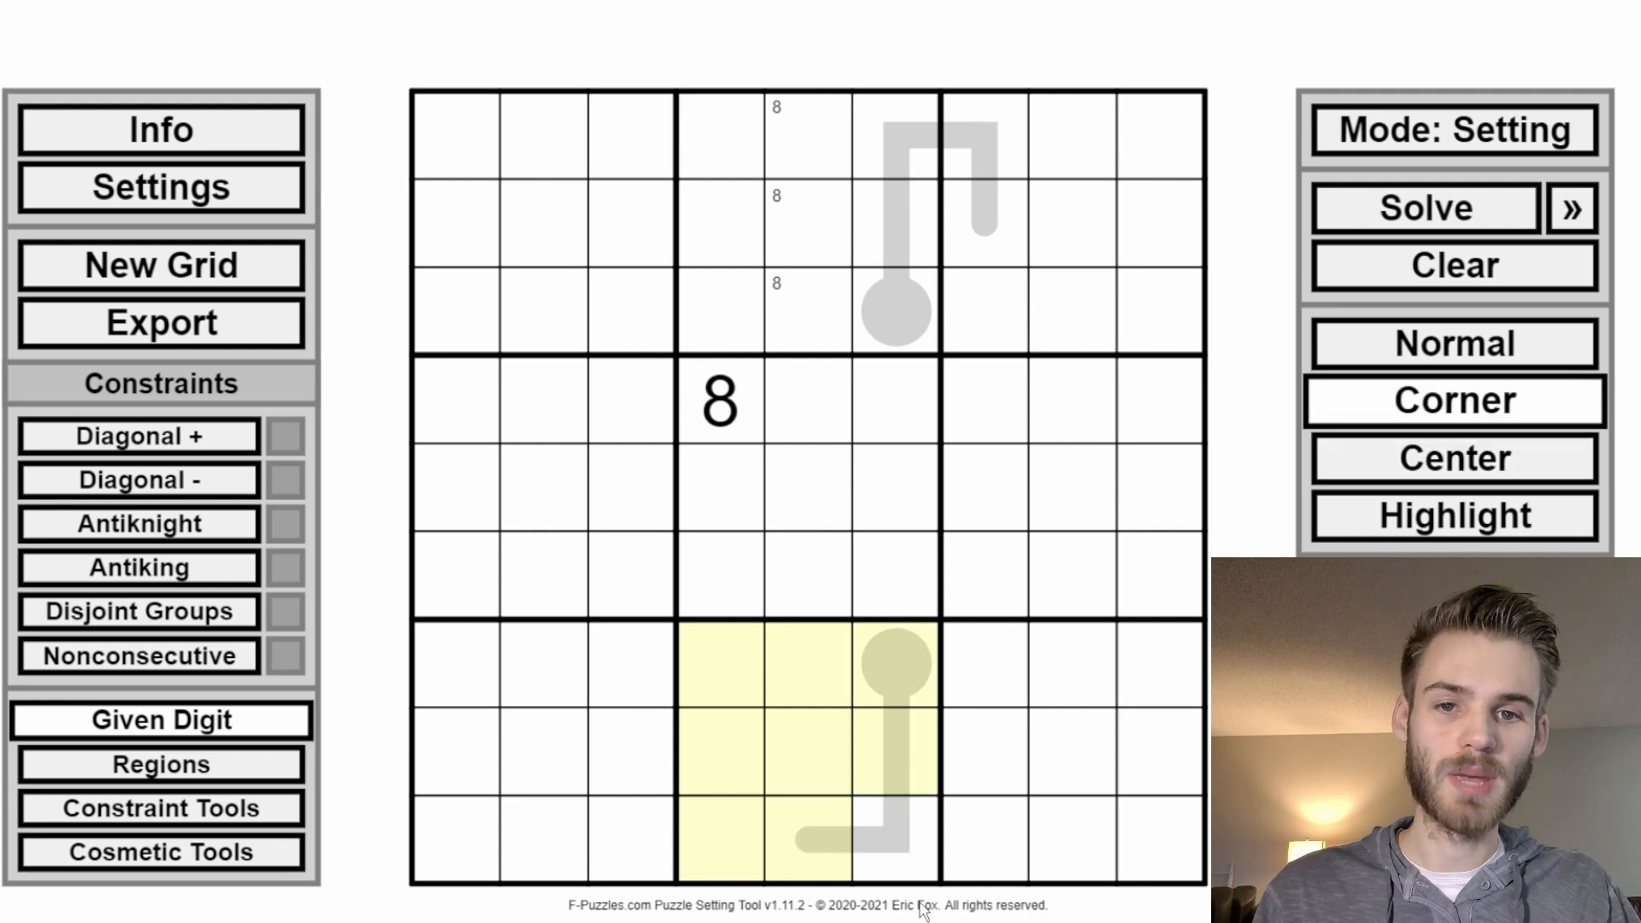
left_click_drag(923, 308, 911, 158)
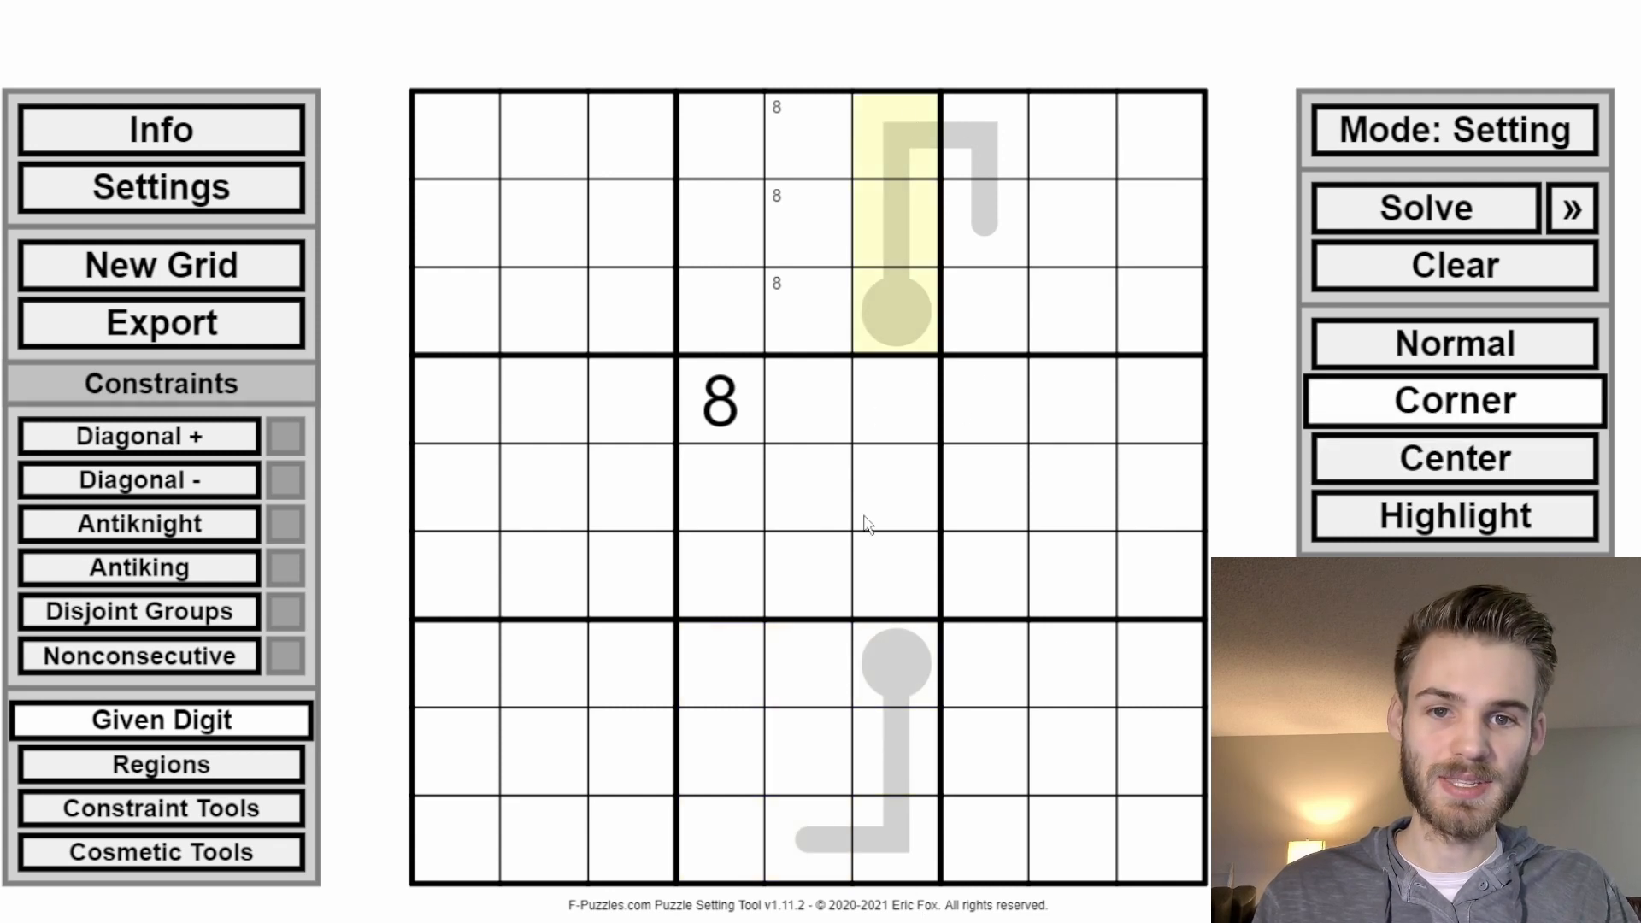
Step: In solving mode, enter 8 in row 9, column 6 and 9 in row 9, column 5 on the lower thermometer
left_click(870, 853)
left_click(1506, 333)
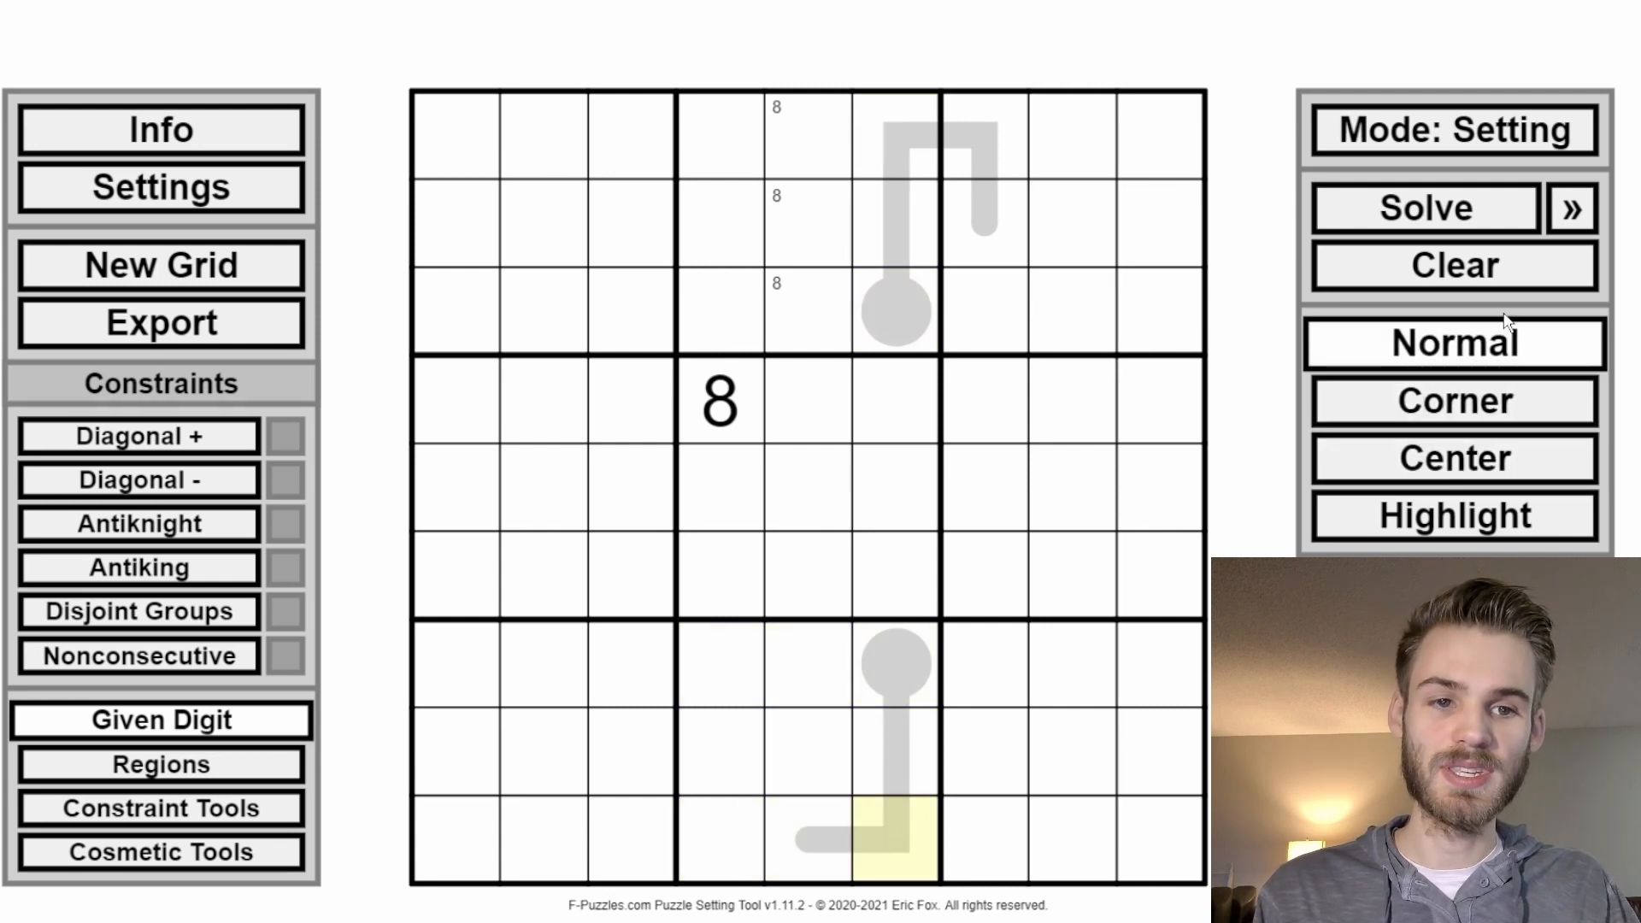
left_click(1482, 158)
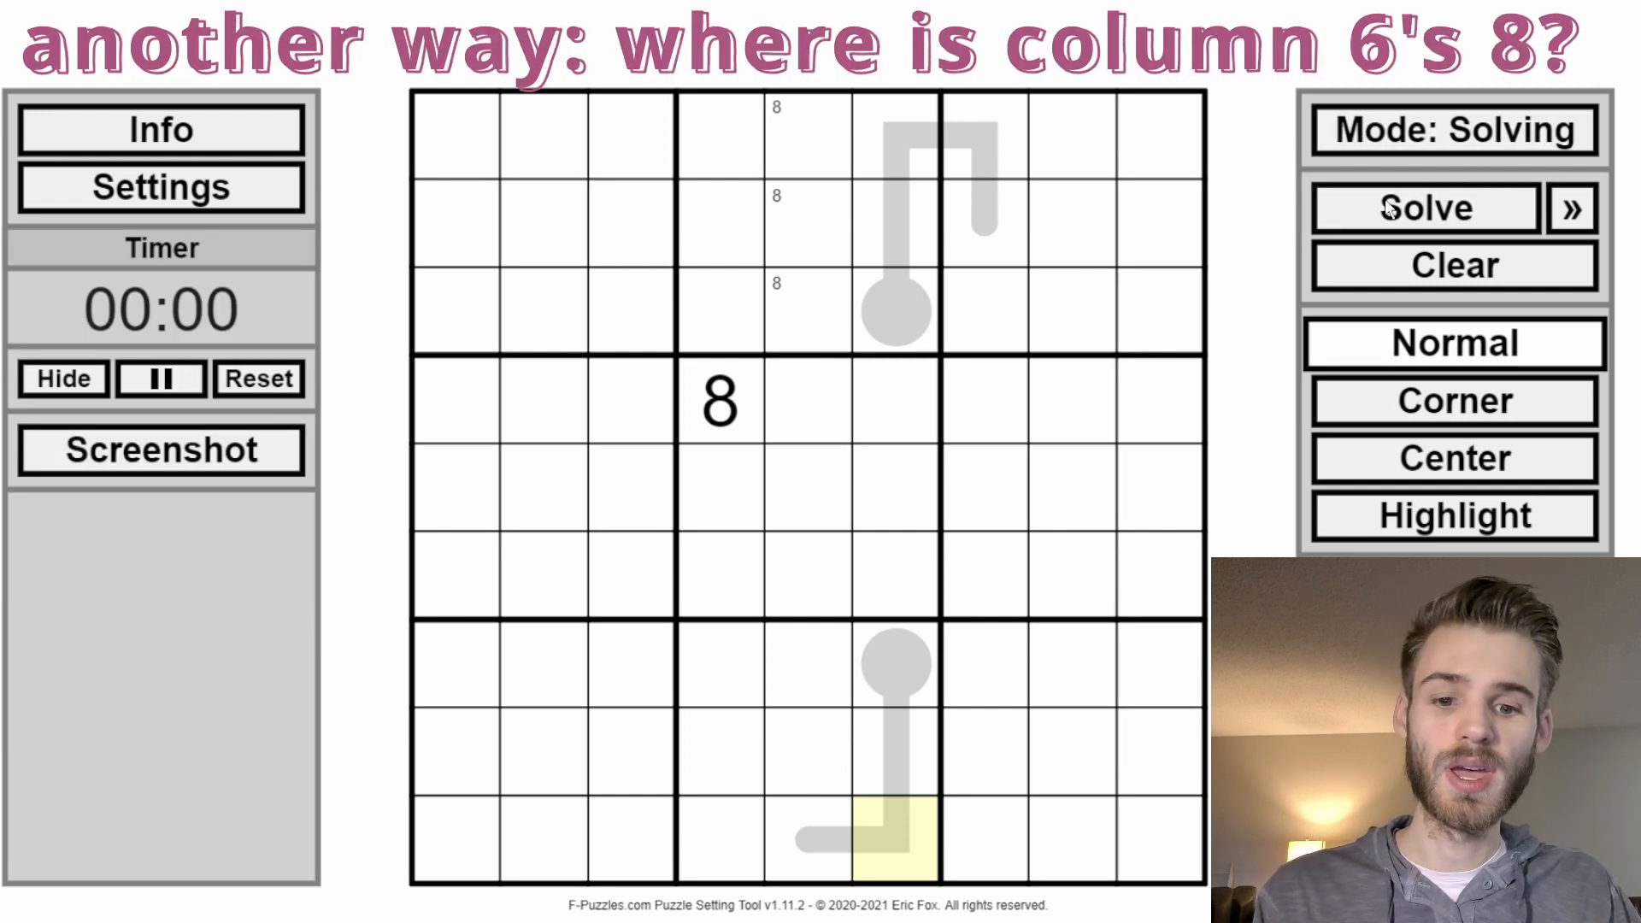
type("8")
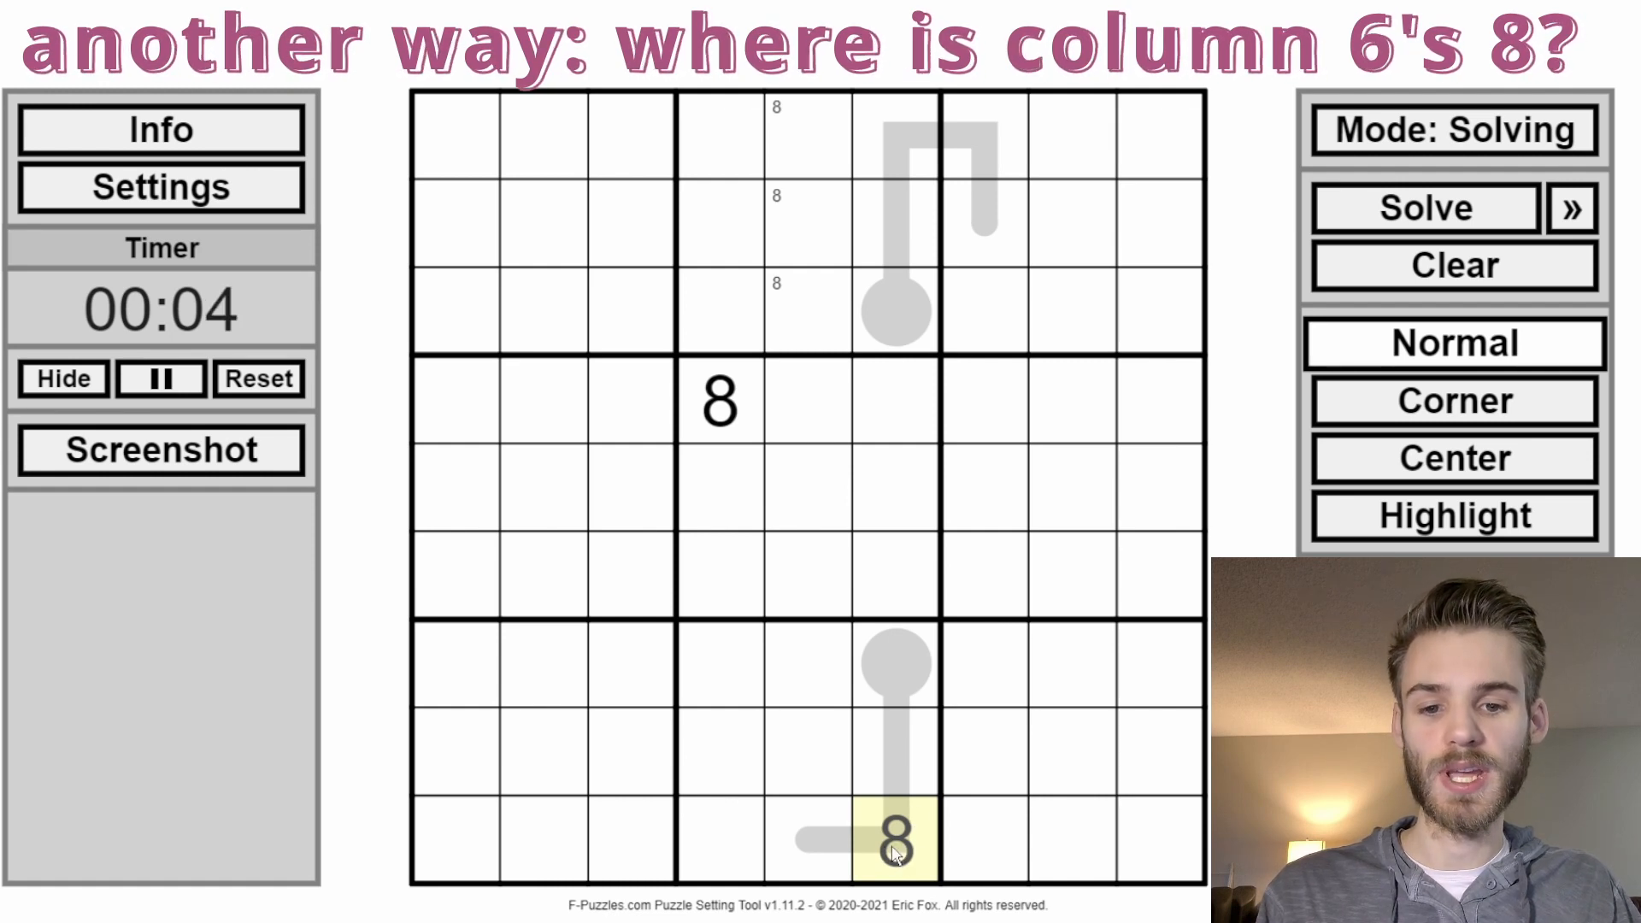
left_click(726, 410)
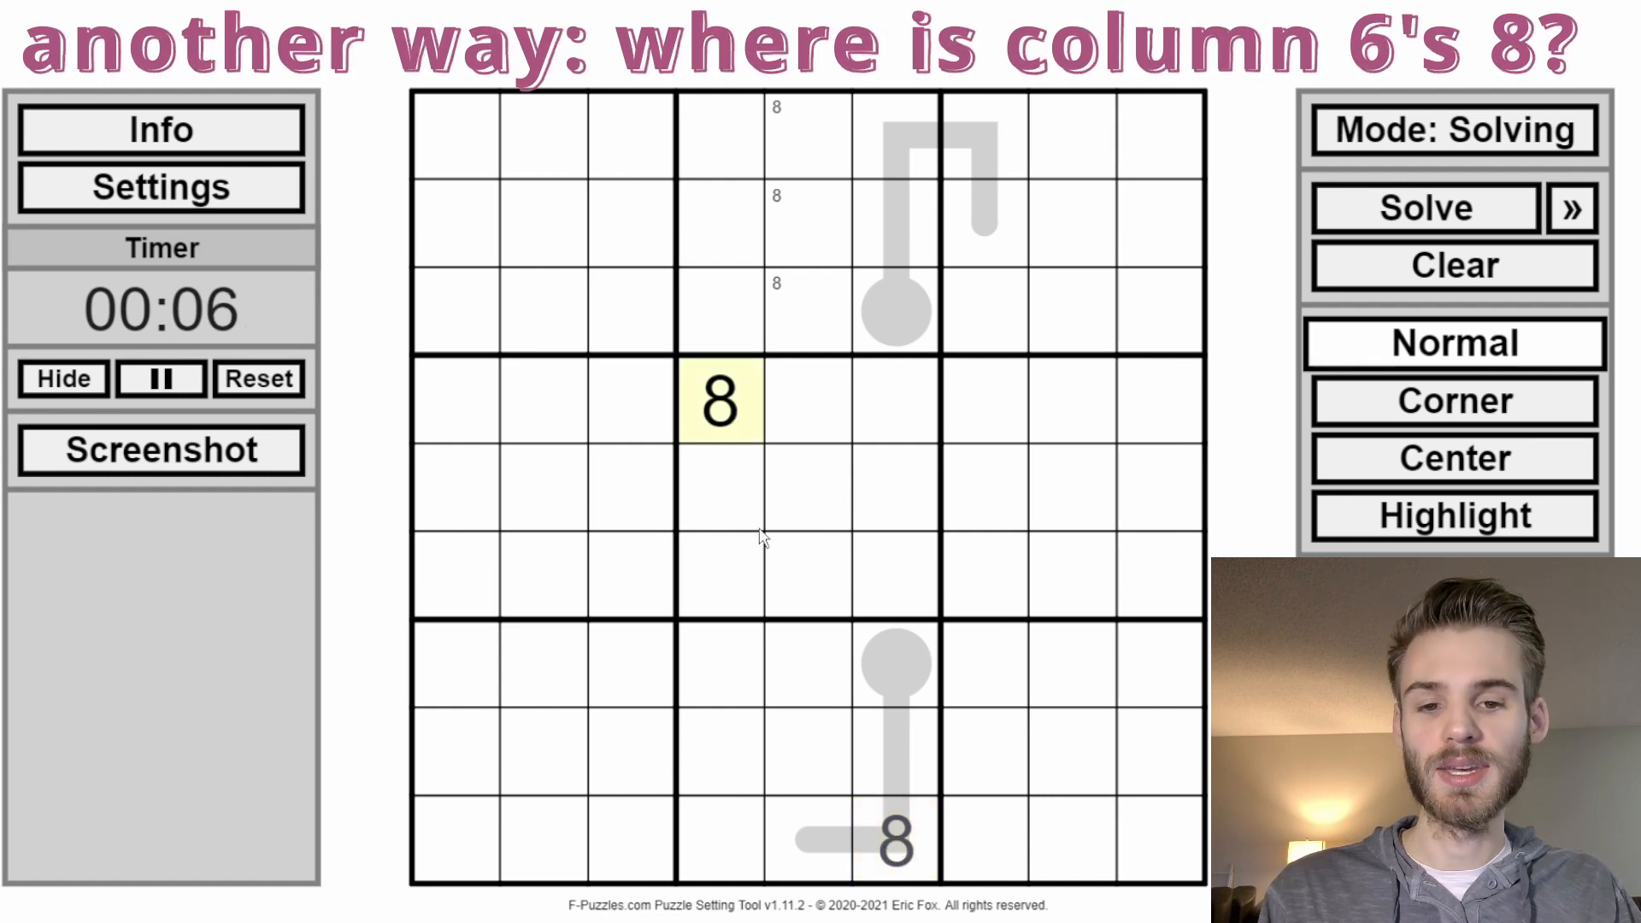
left_click(869, 849)
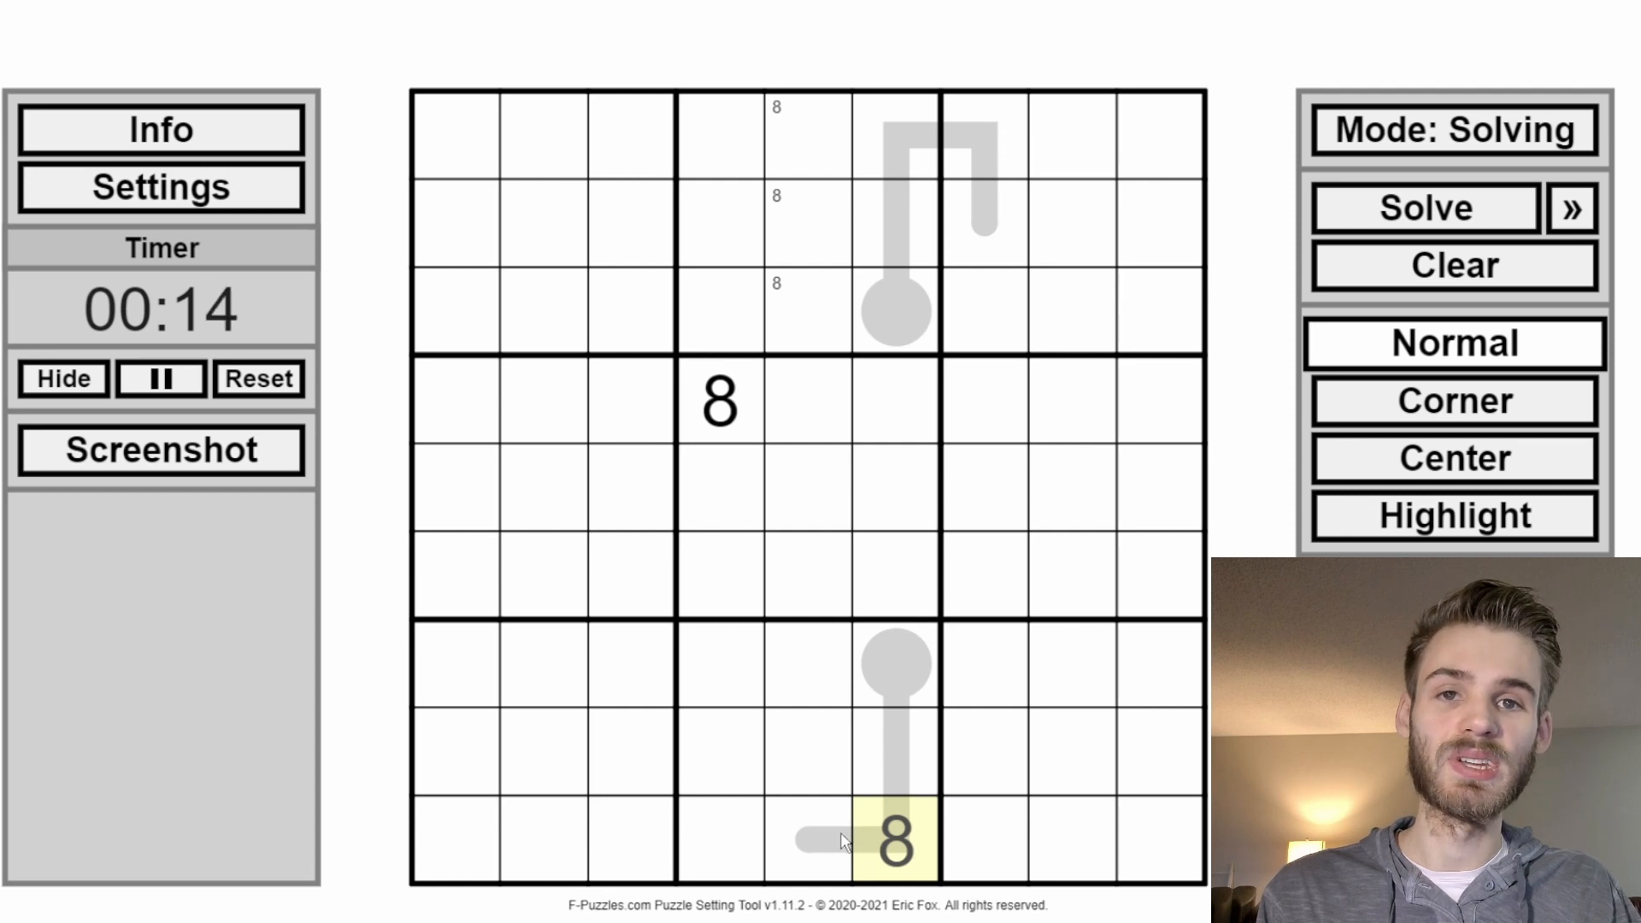
left_click(842, 842)
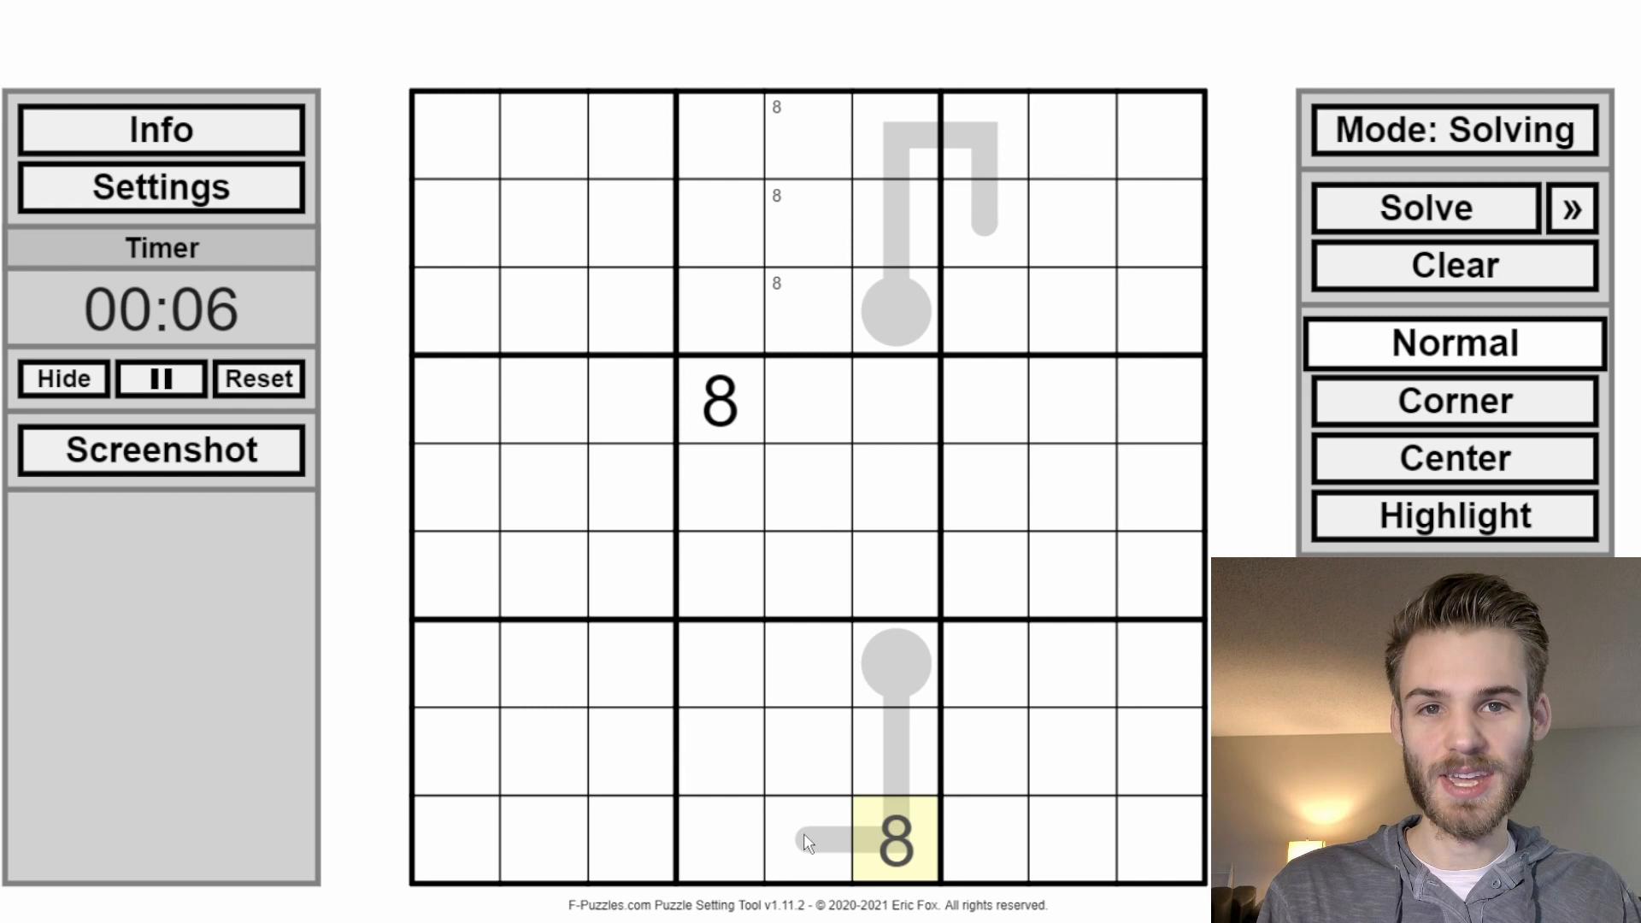
left_click(803, 836)
type("9")
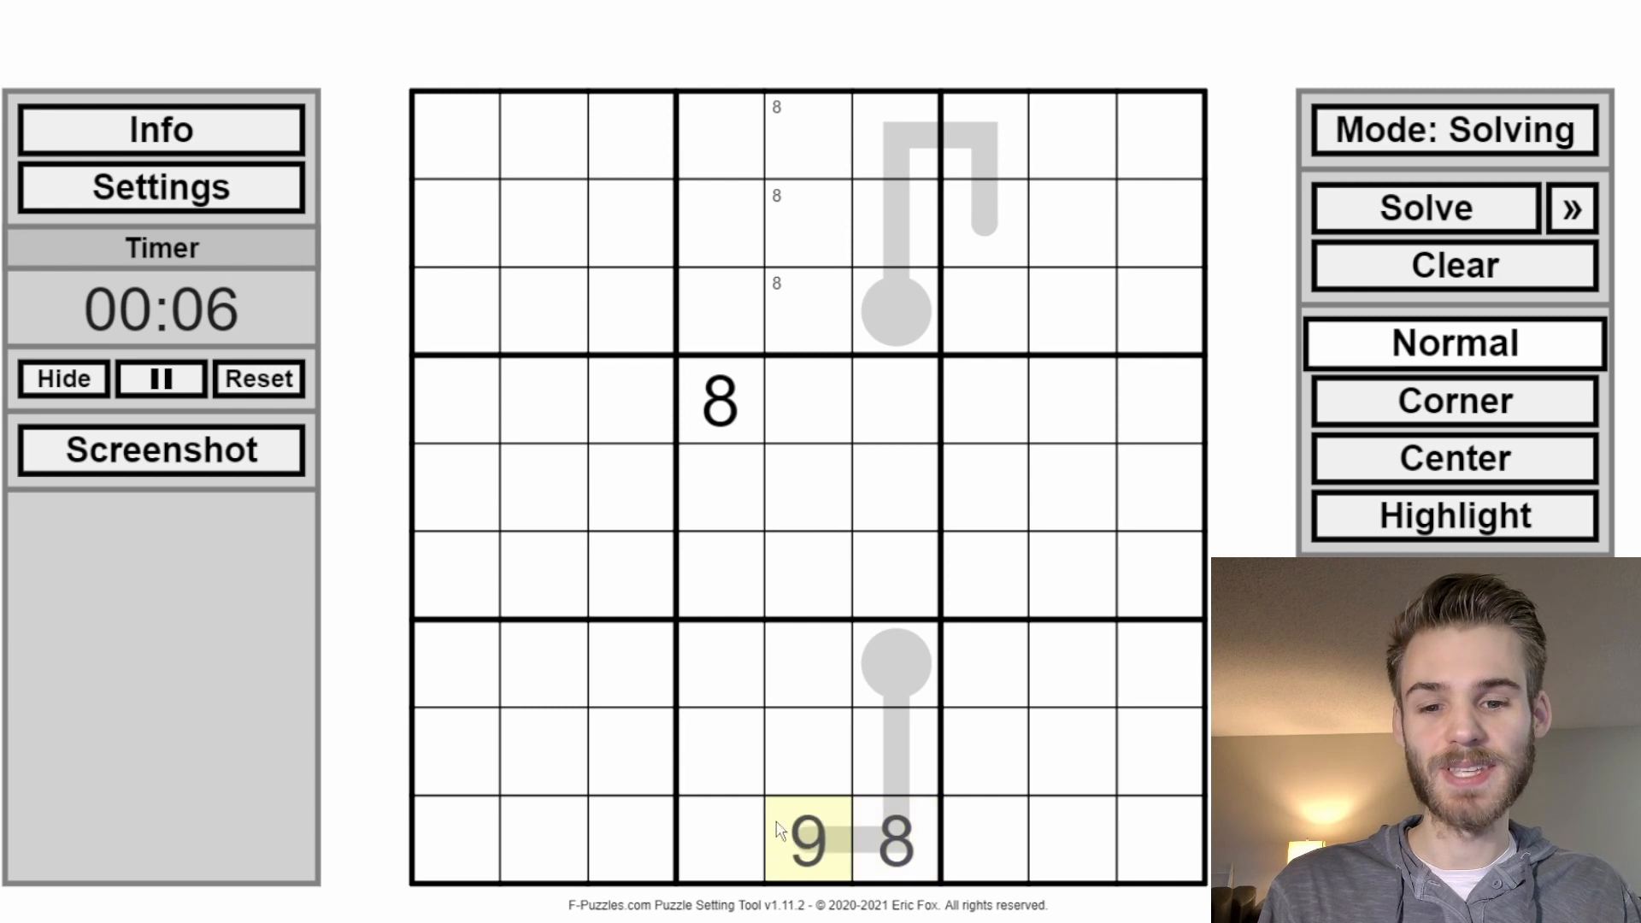
Step: Return to setting mode and add 9 as a corner mark to rows 1 to 3 of column 4
left_click(1451, 137)
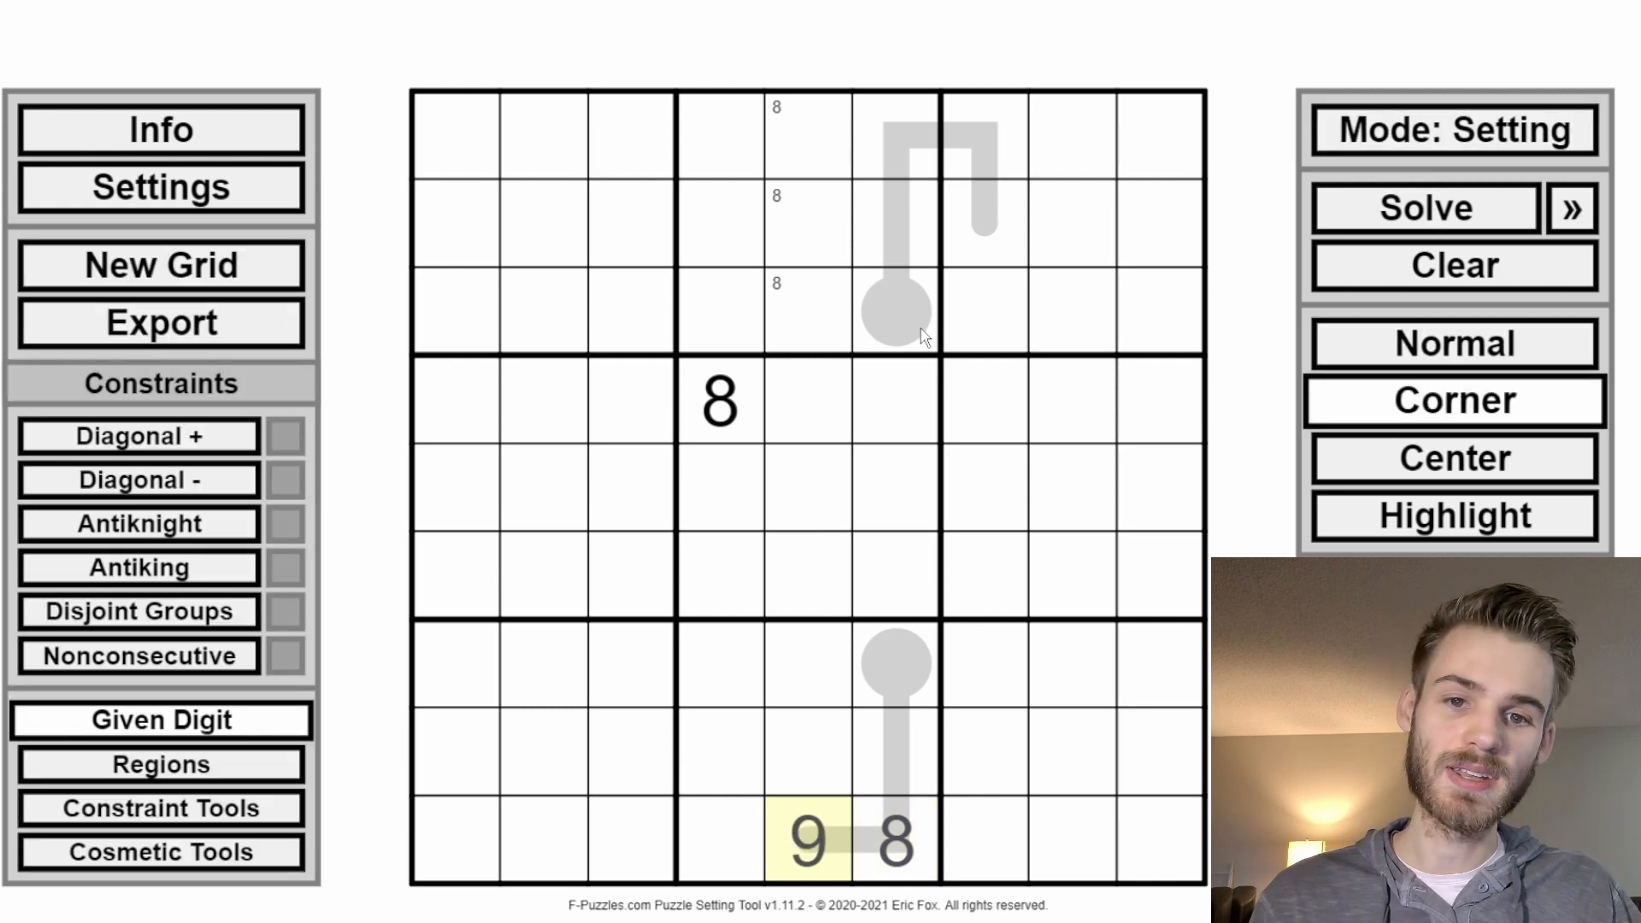
mouse_move(918, 330)
left_mouse_down()
mouse_move(836, 234)
mouse_move(829, 306)
left_mouse_up()
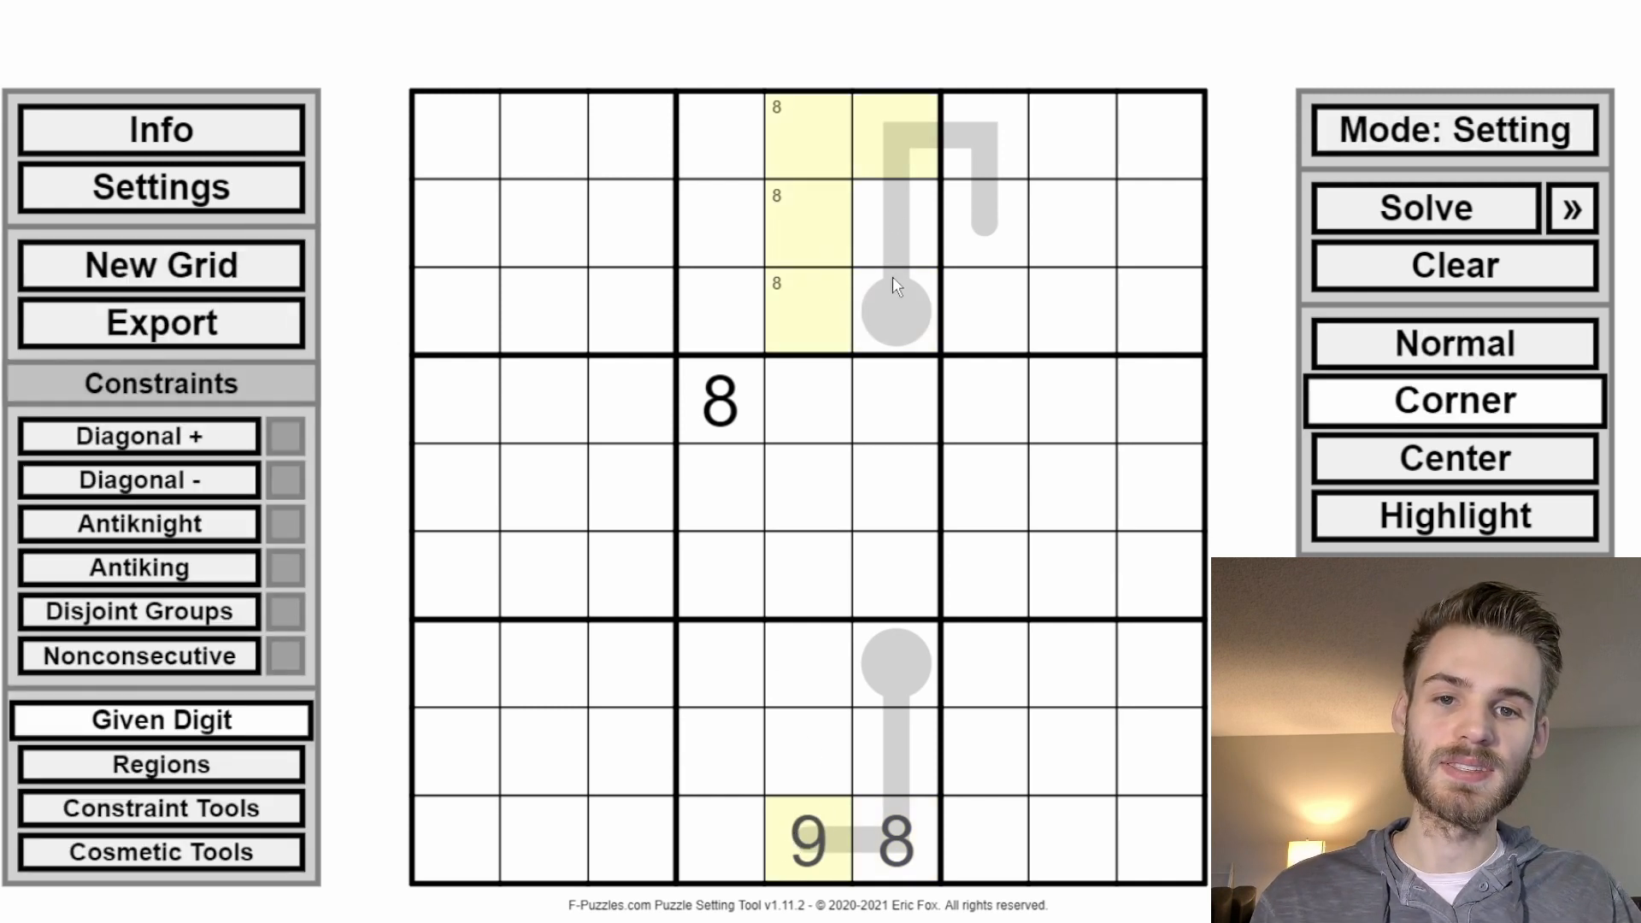
key("z")
left_click_drag(908, 170, 900, 312)
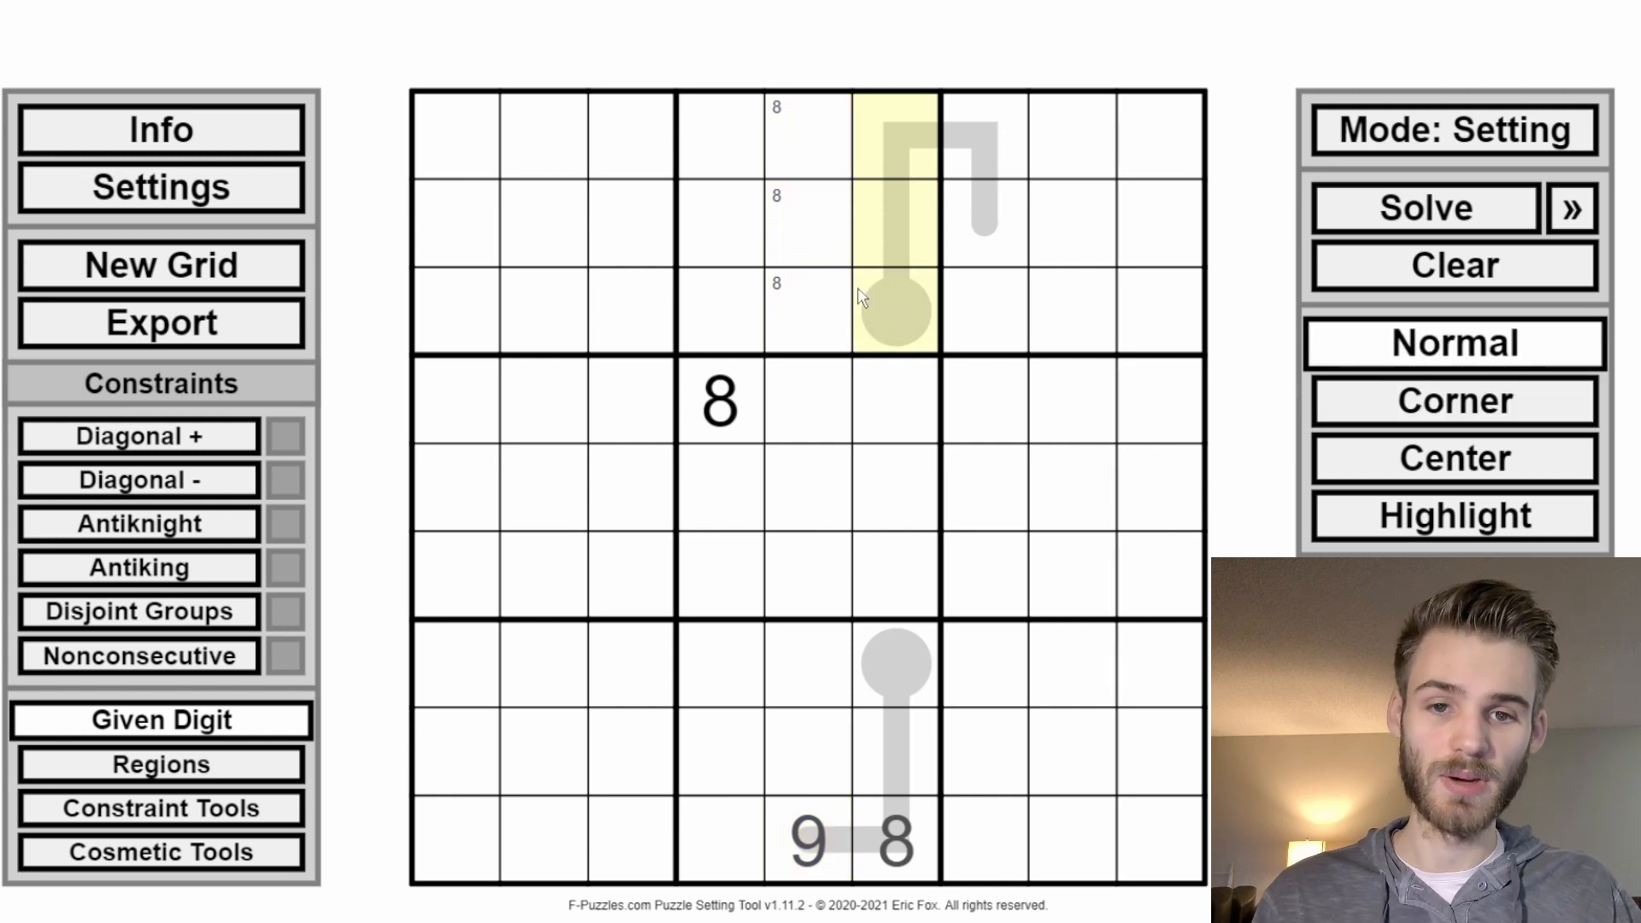
left_click_drag(722, 307, 716, 199)
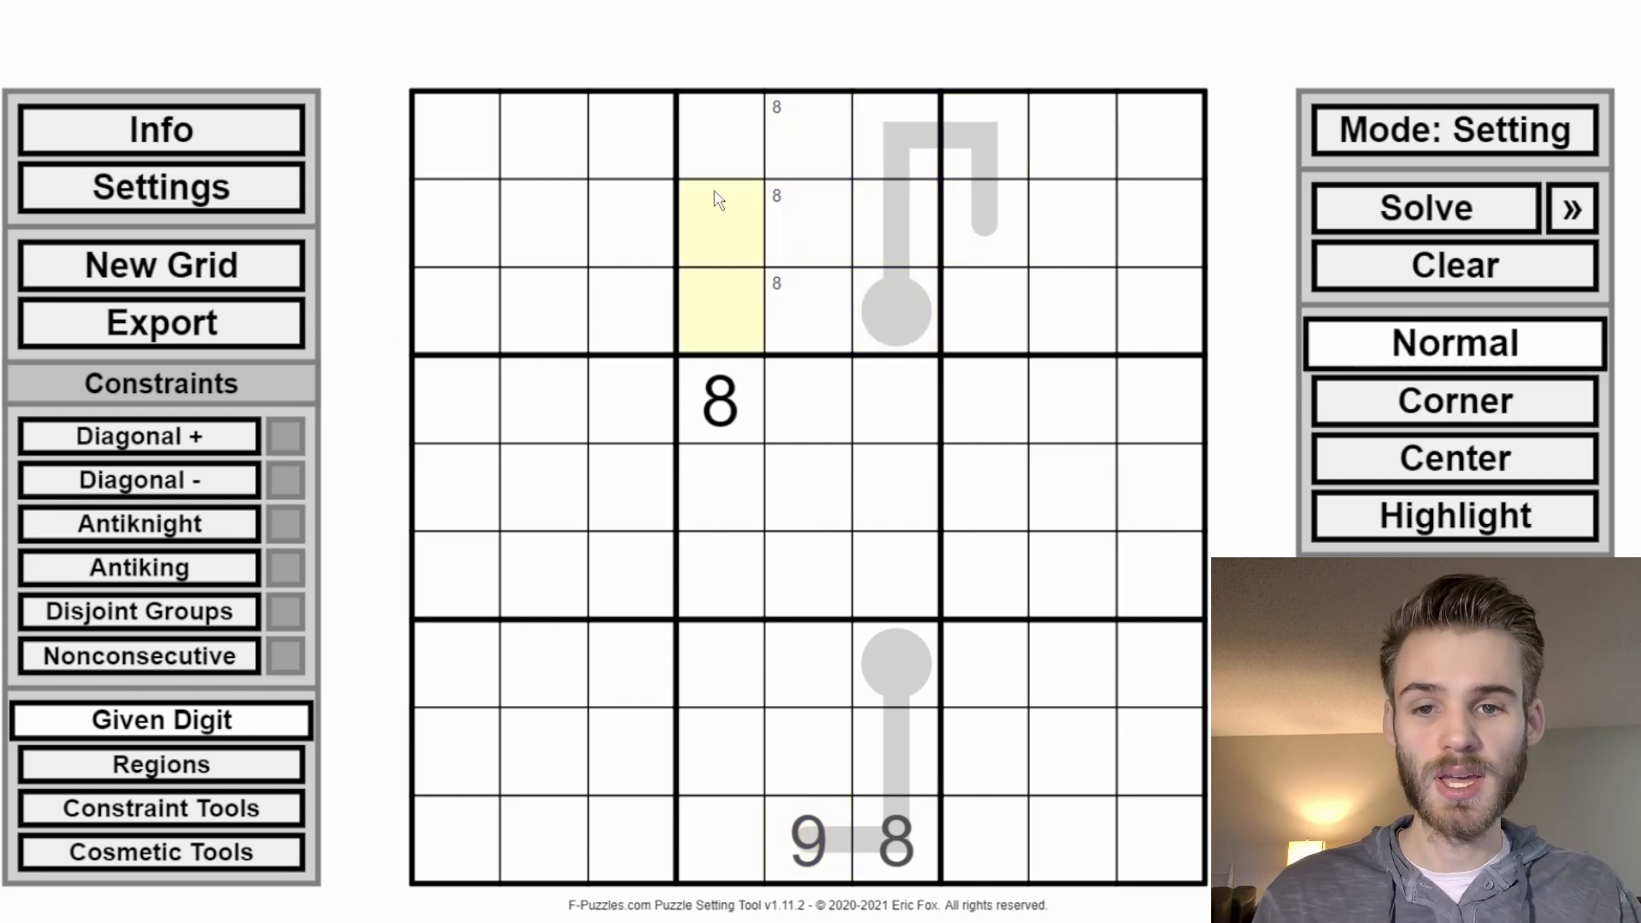
type("x9")
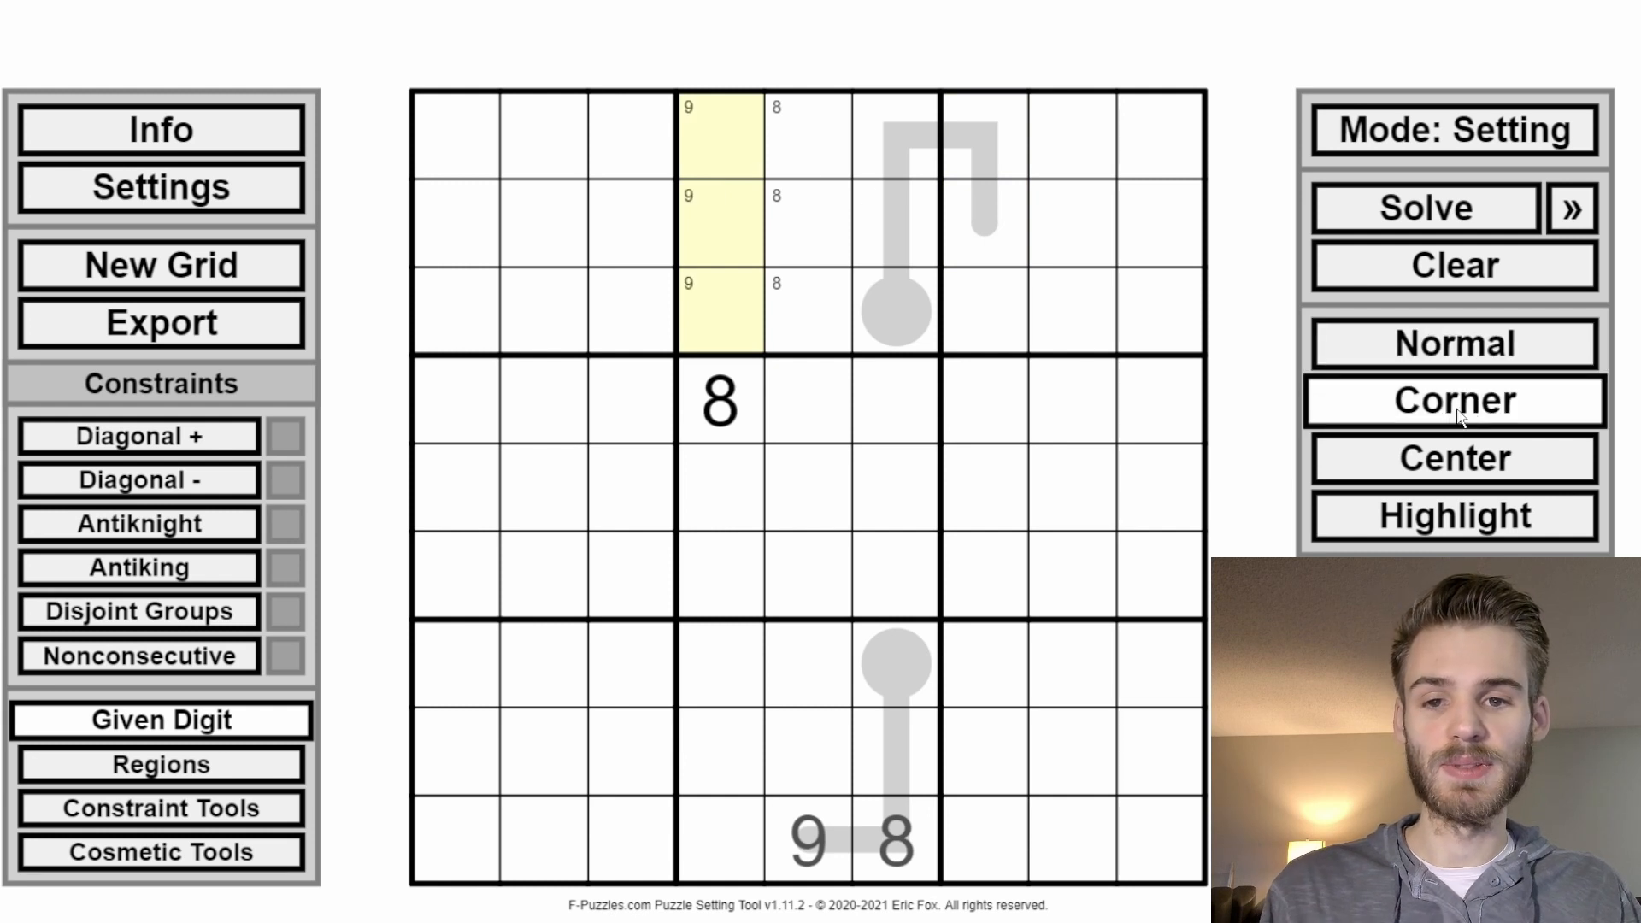
Step: Add 9 as a corner mark to rows 4 to 6 of column 6, keeping the lower thermometer's bulb free of it
mouse_move(746, 389)
left_mouse_down()
mouse_move(741, 530)
mouse_move(825, 463)
mouse_move(804, 584)
mouse_move(722, 549)
left_mouse_up()
key("c")
key("x")
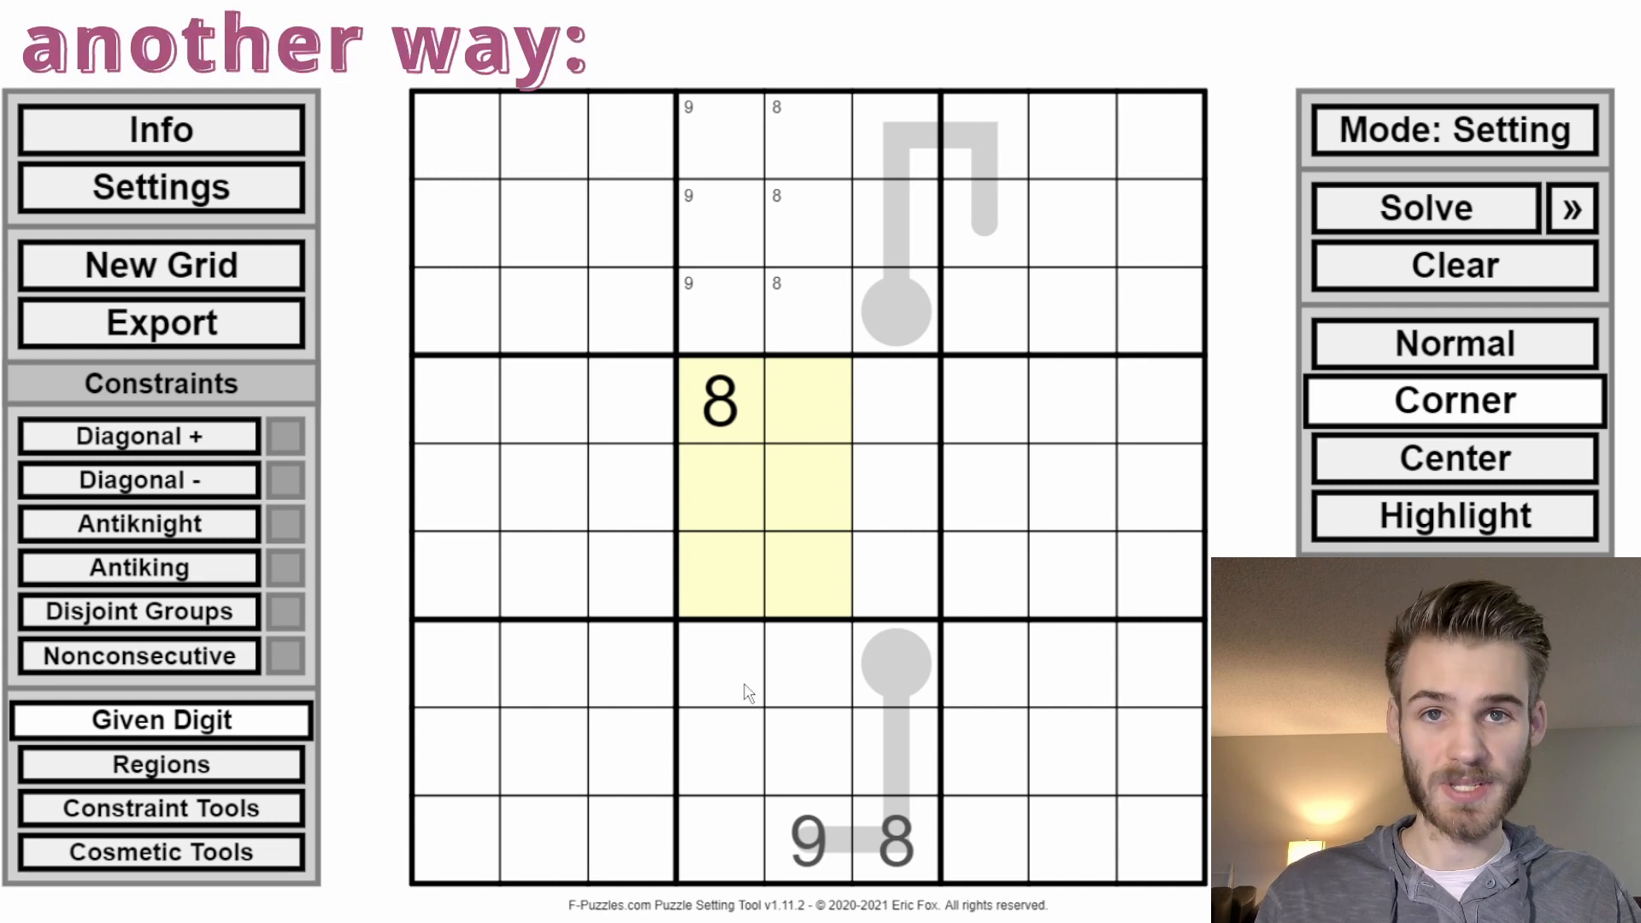
mouse_move(899, 406)
left_mouse_down()
mouse_move(914, 617)
mouse_move(898, 652)
left_mouse_up()
type("9")
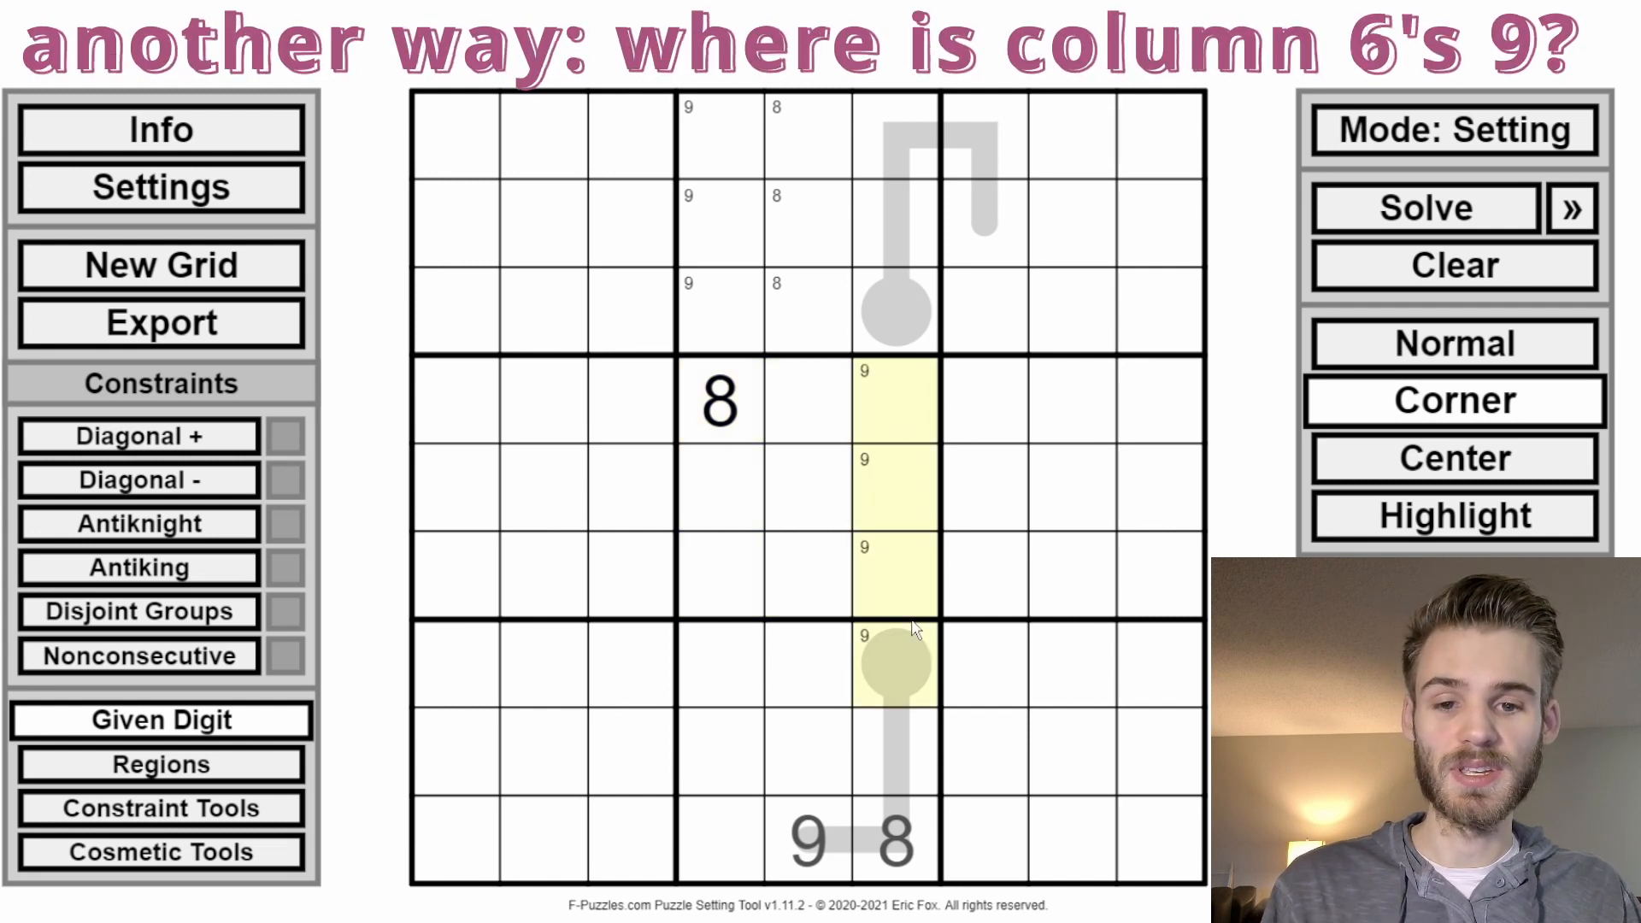
left_click(895, 649)
left_click_drag(896, 574, 904, 434)
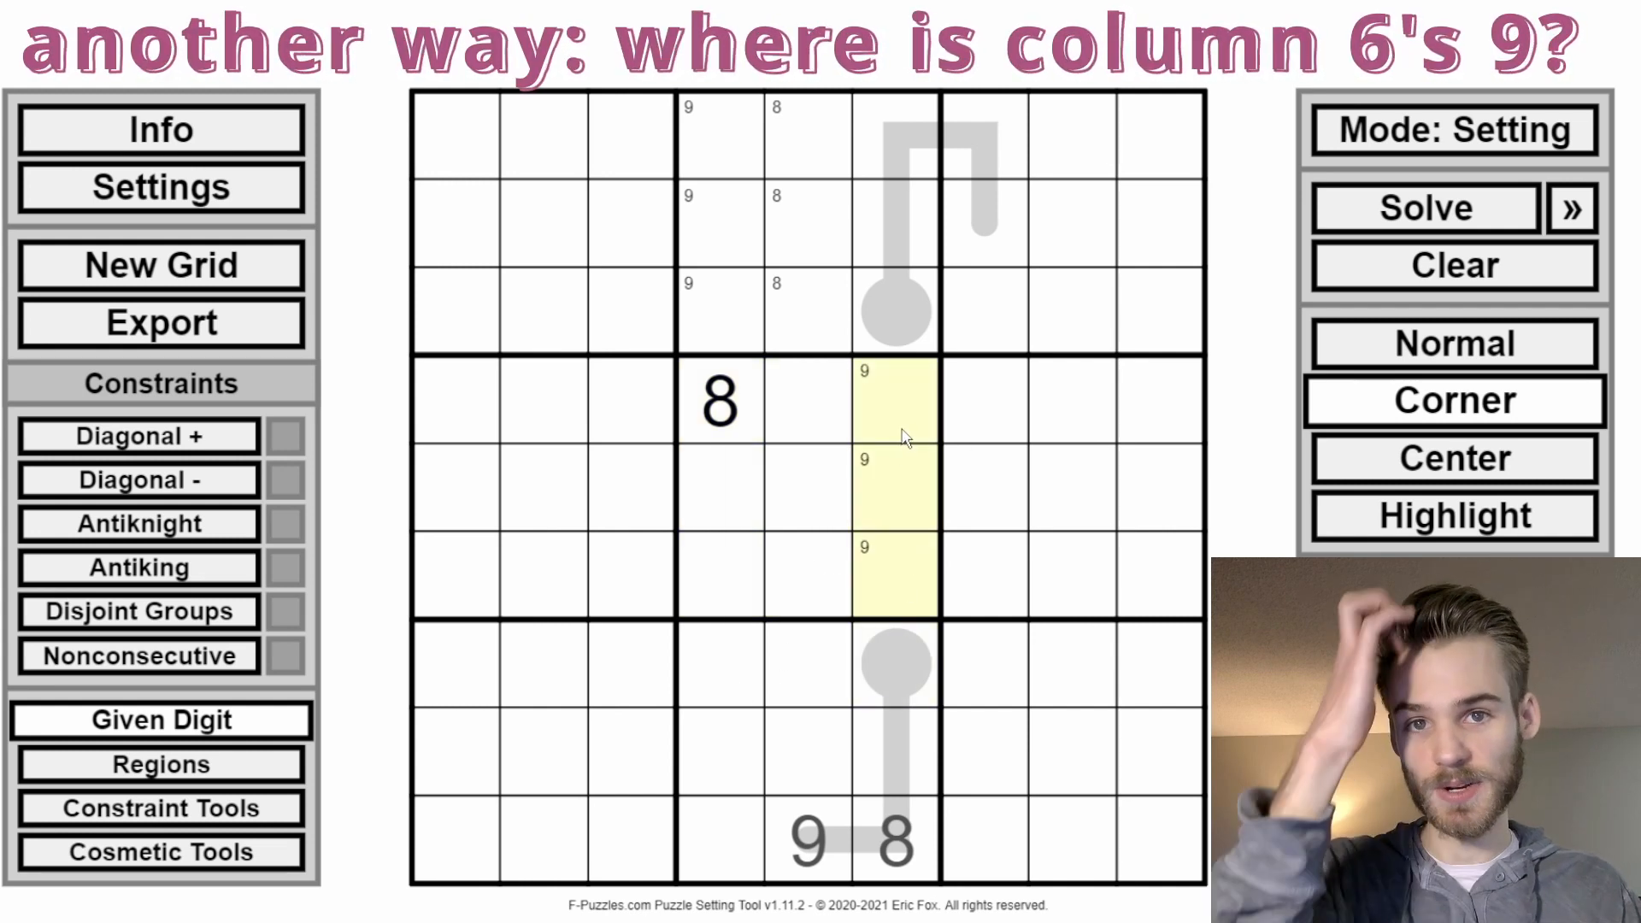
Step: Delete the given 8 from row 4, column 4 in setting mode
left_click(1513, 132)
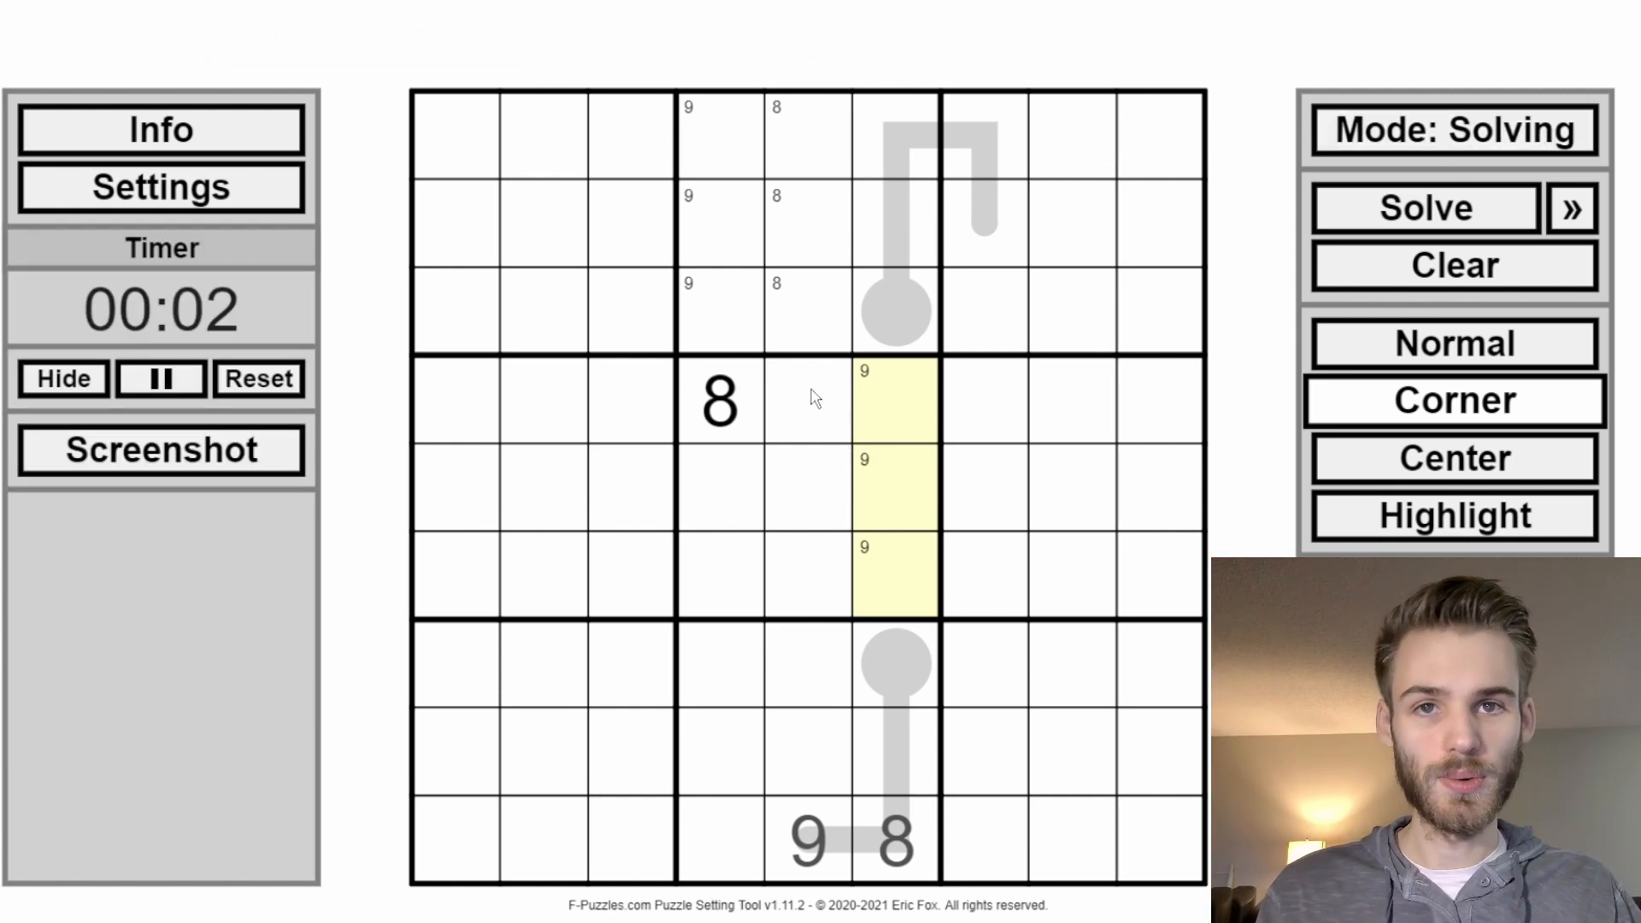
mouse_move(813, 396)
left_mouse_down()
mouse_move(736, 428)
mouse_move(784, 567)
mouse_move(736, 586)
left_mouse_up()
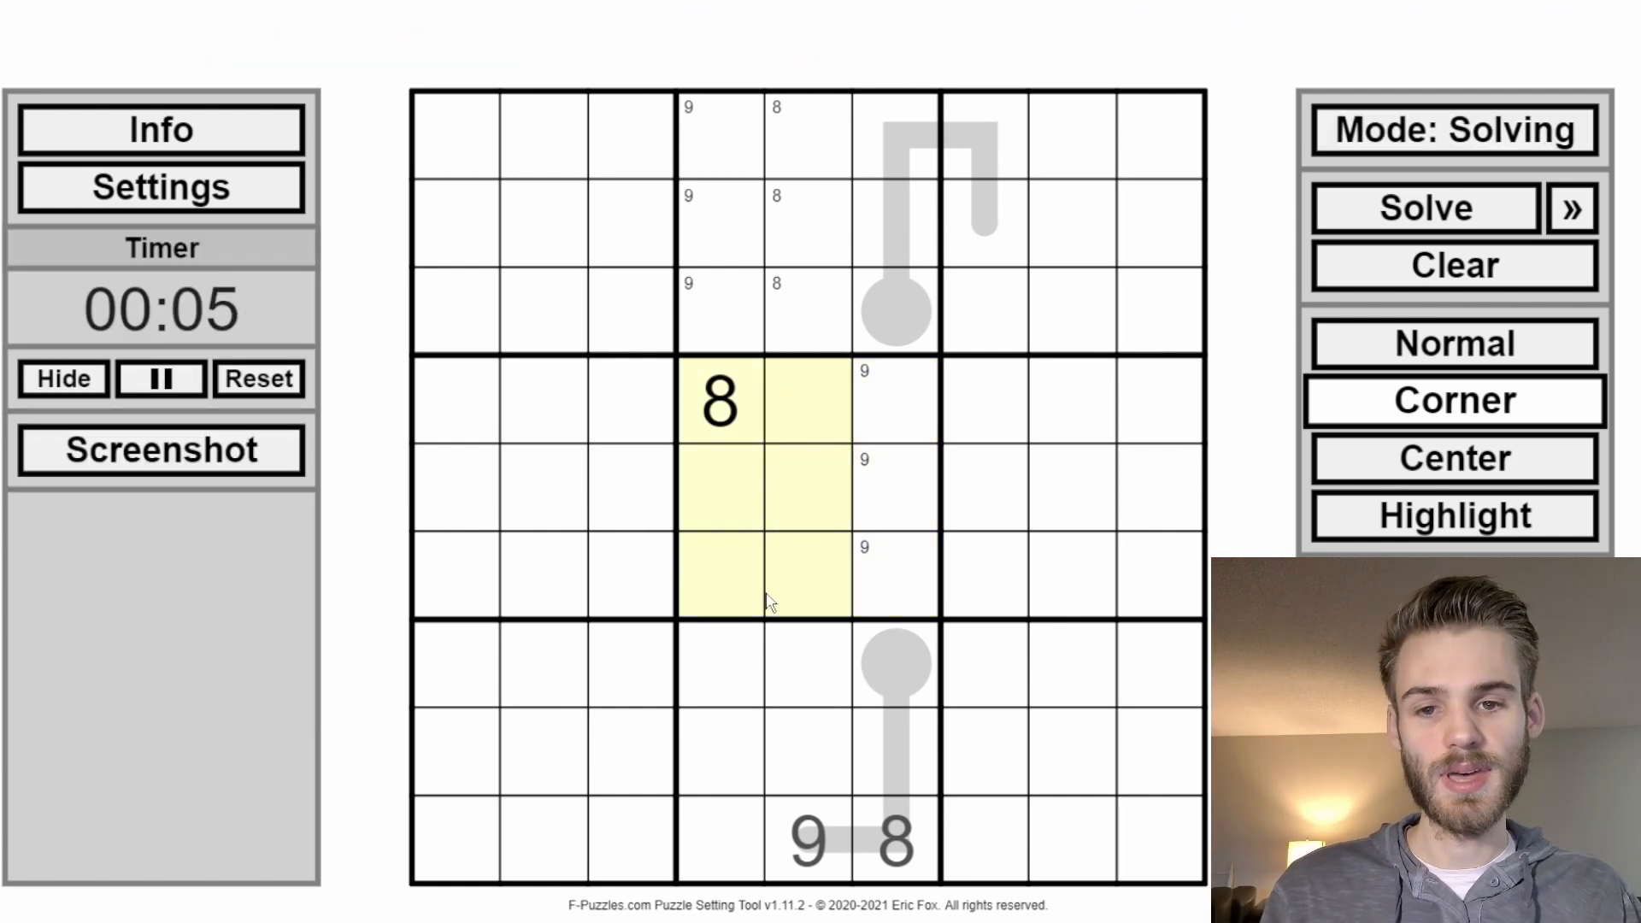
left_click(743, 427)
key("z")
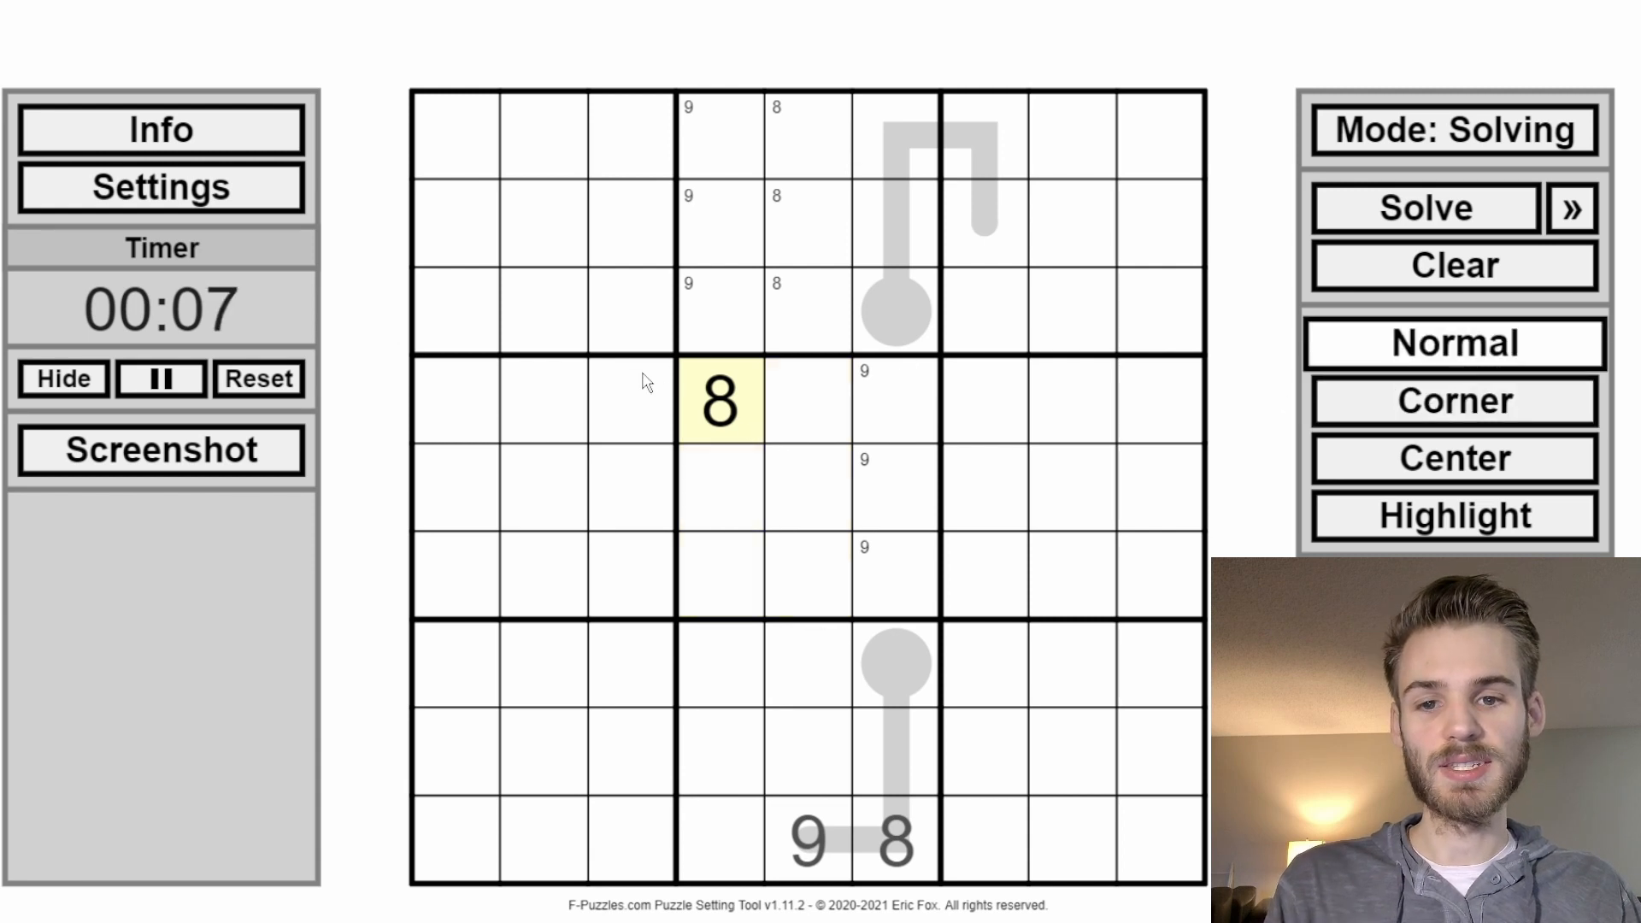
left_click(1368, 137)
left_click(720, 466)
left_click(725, 392)
key("Delete")
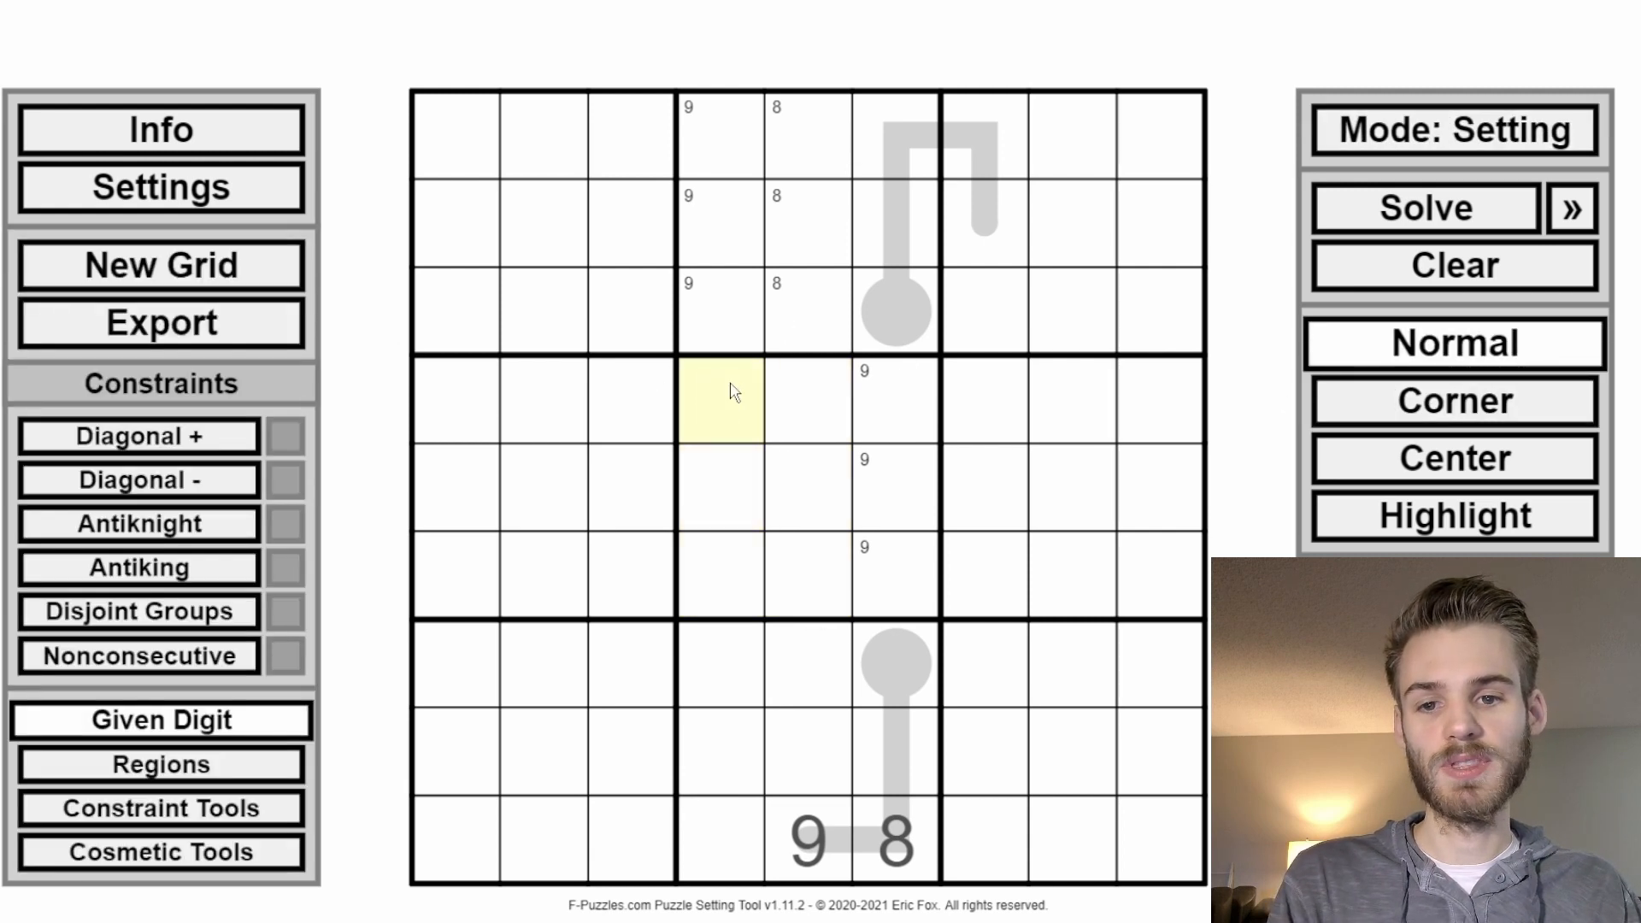
Step: Try the given 8 in row 5, column 4 and in row 6, column 4, clearing each one
left_click(684, 502)
type("8")
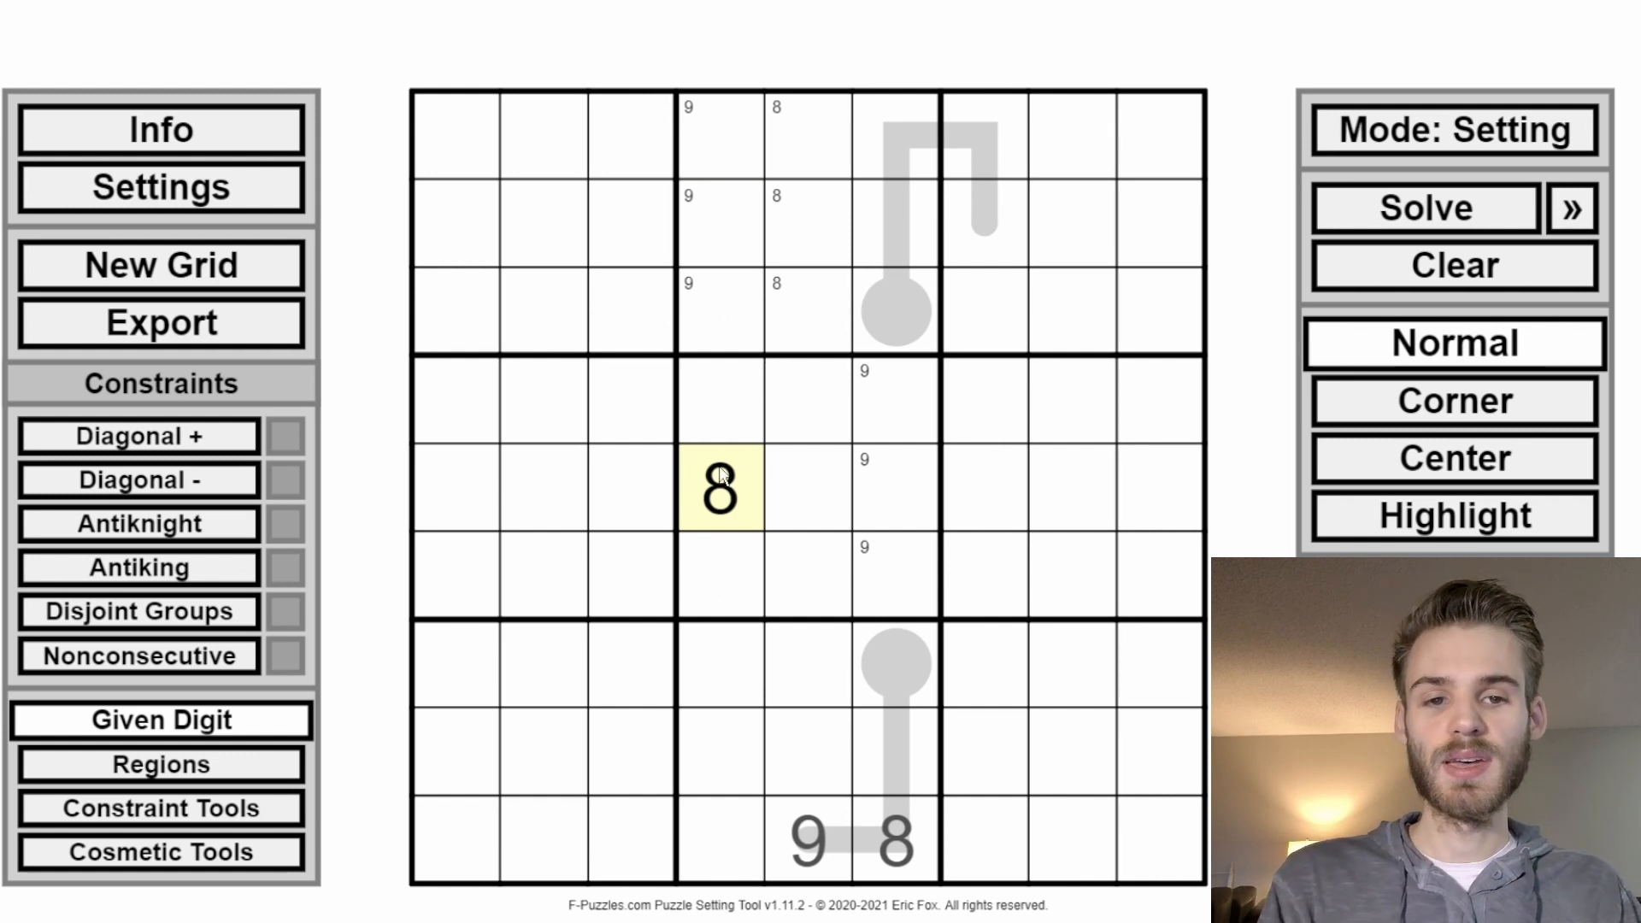
key("Delete")
left_click(715, 544)
type("98")
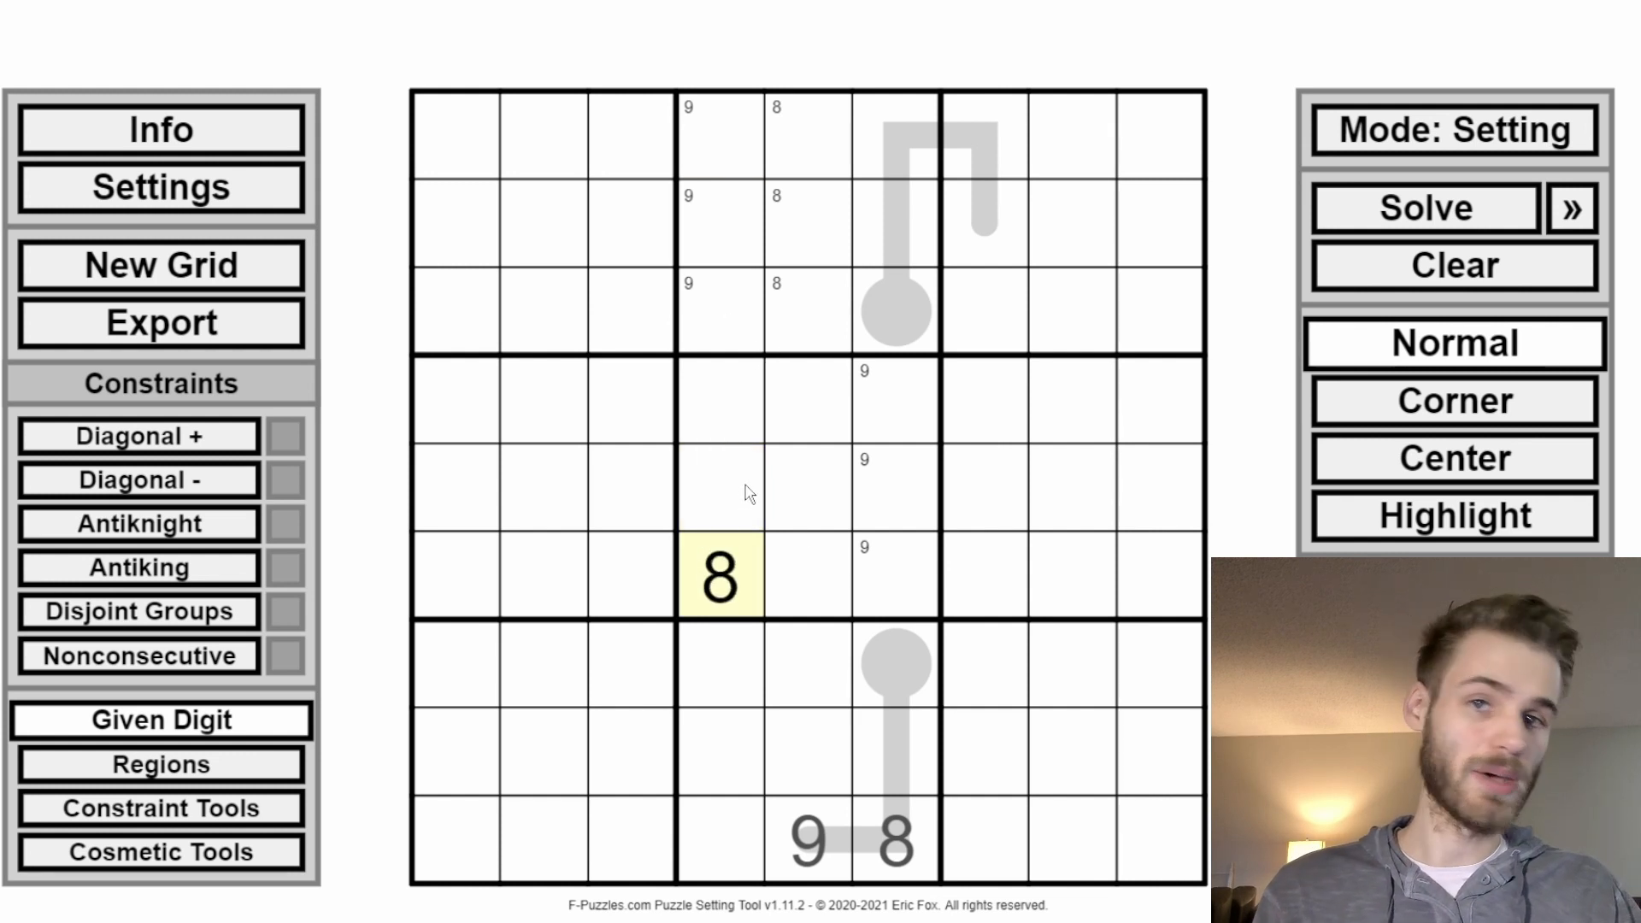
key("Delete")
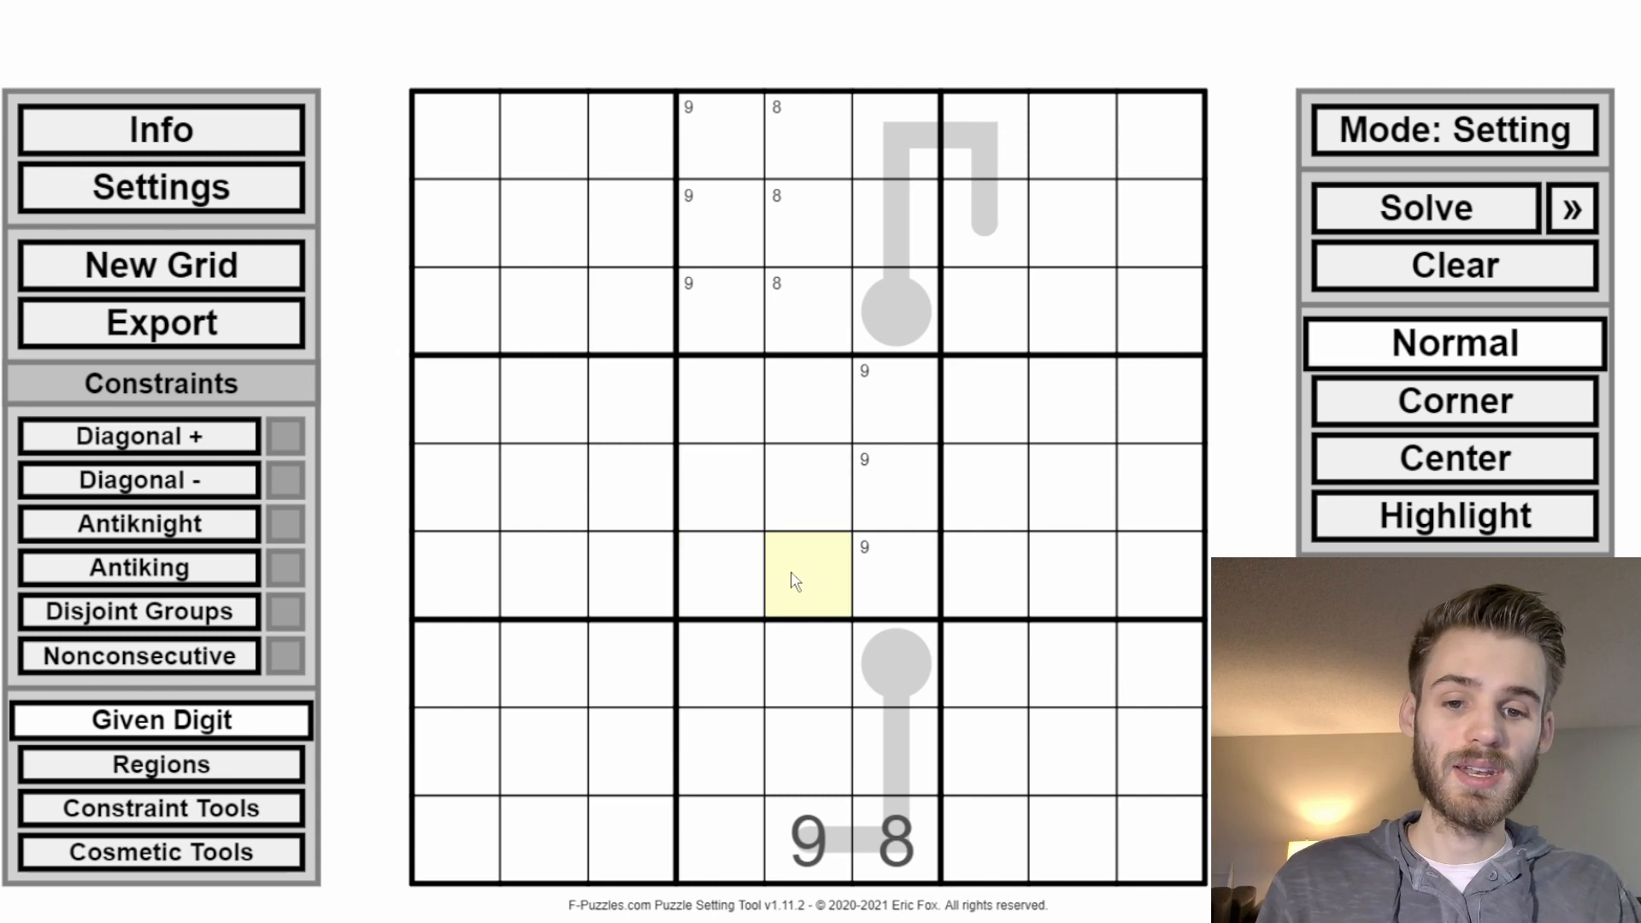
Step: Place a given 8 in row 6, column 5 and remove the 8 corner marks from rows 1 to 3 of column 5
key("8")
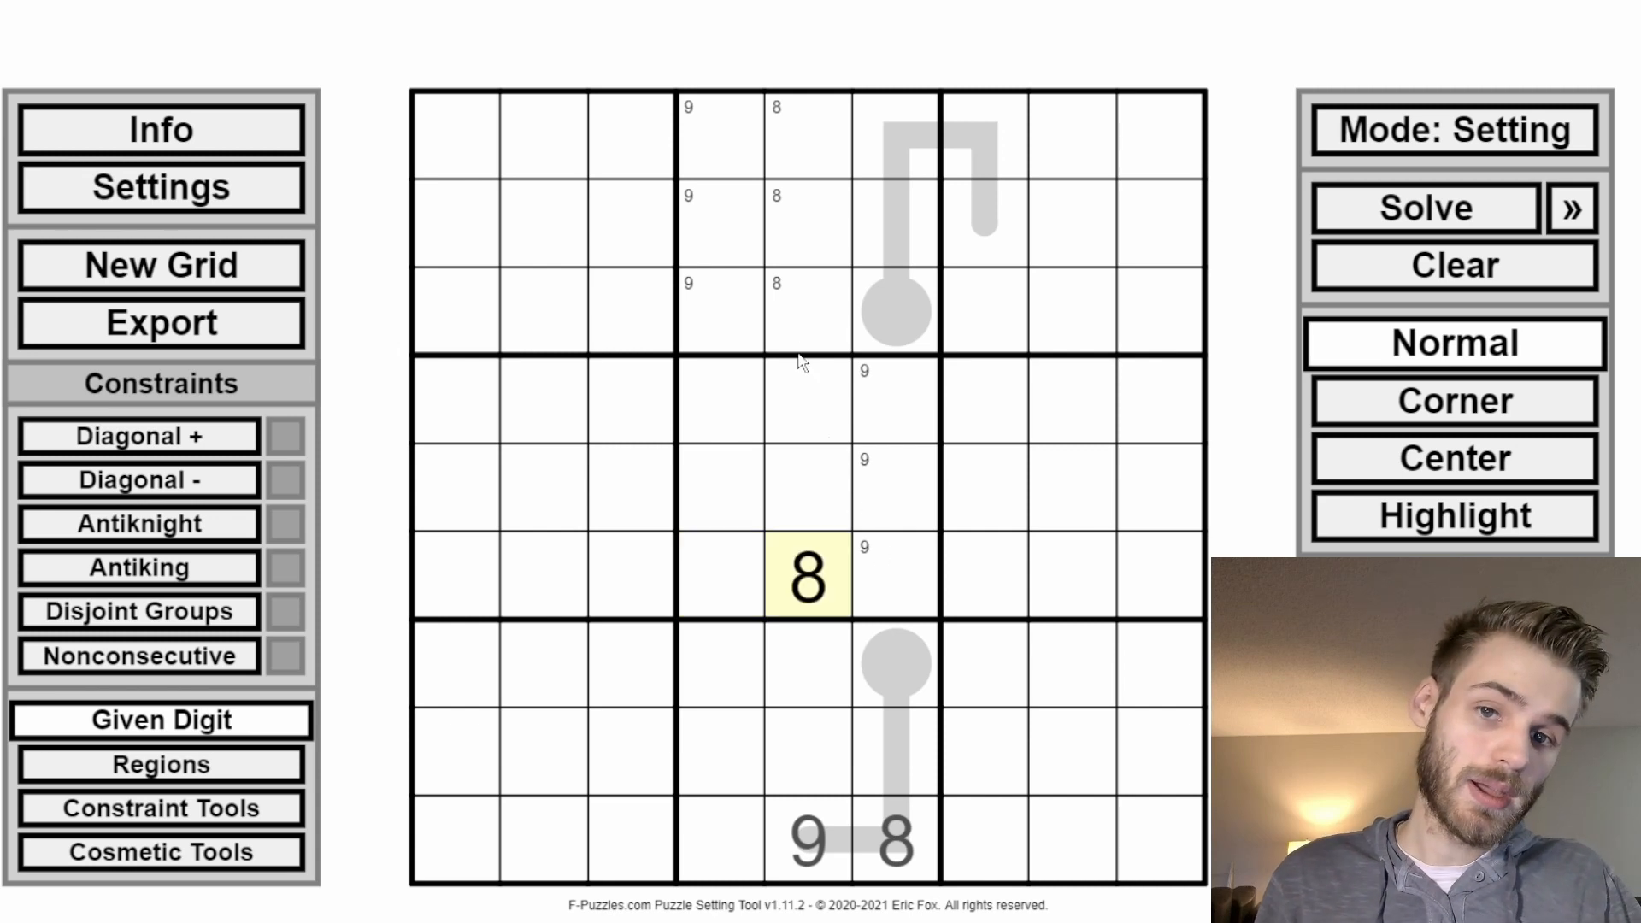
left_click_drag(803, 337, 813, 162)
left_click(1348, 401)
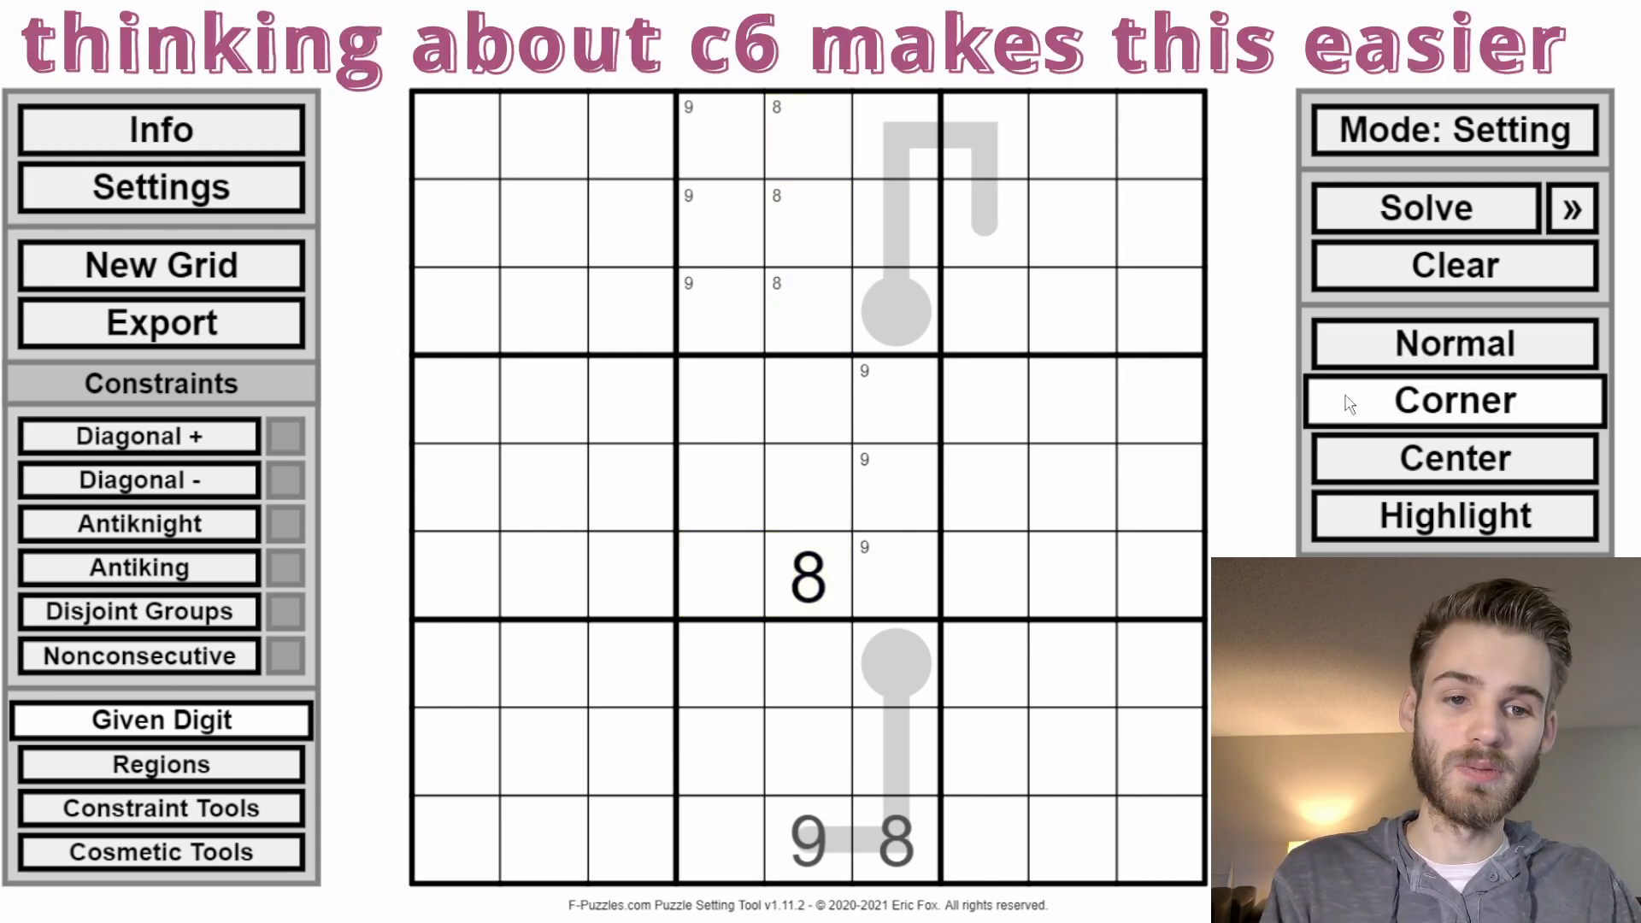
key("8")
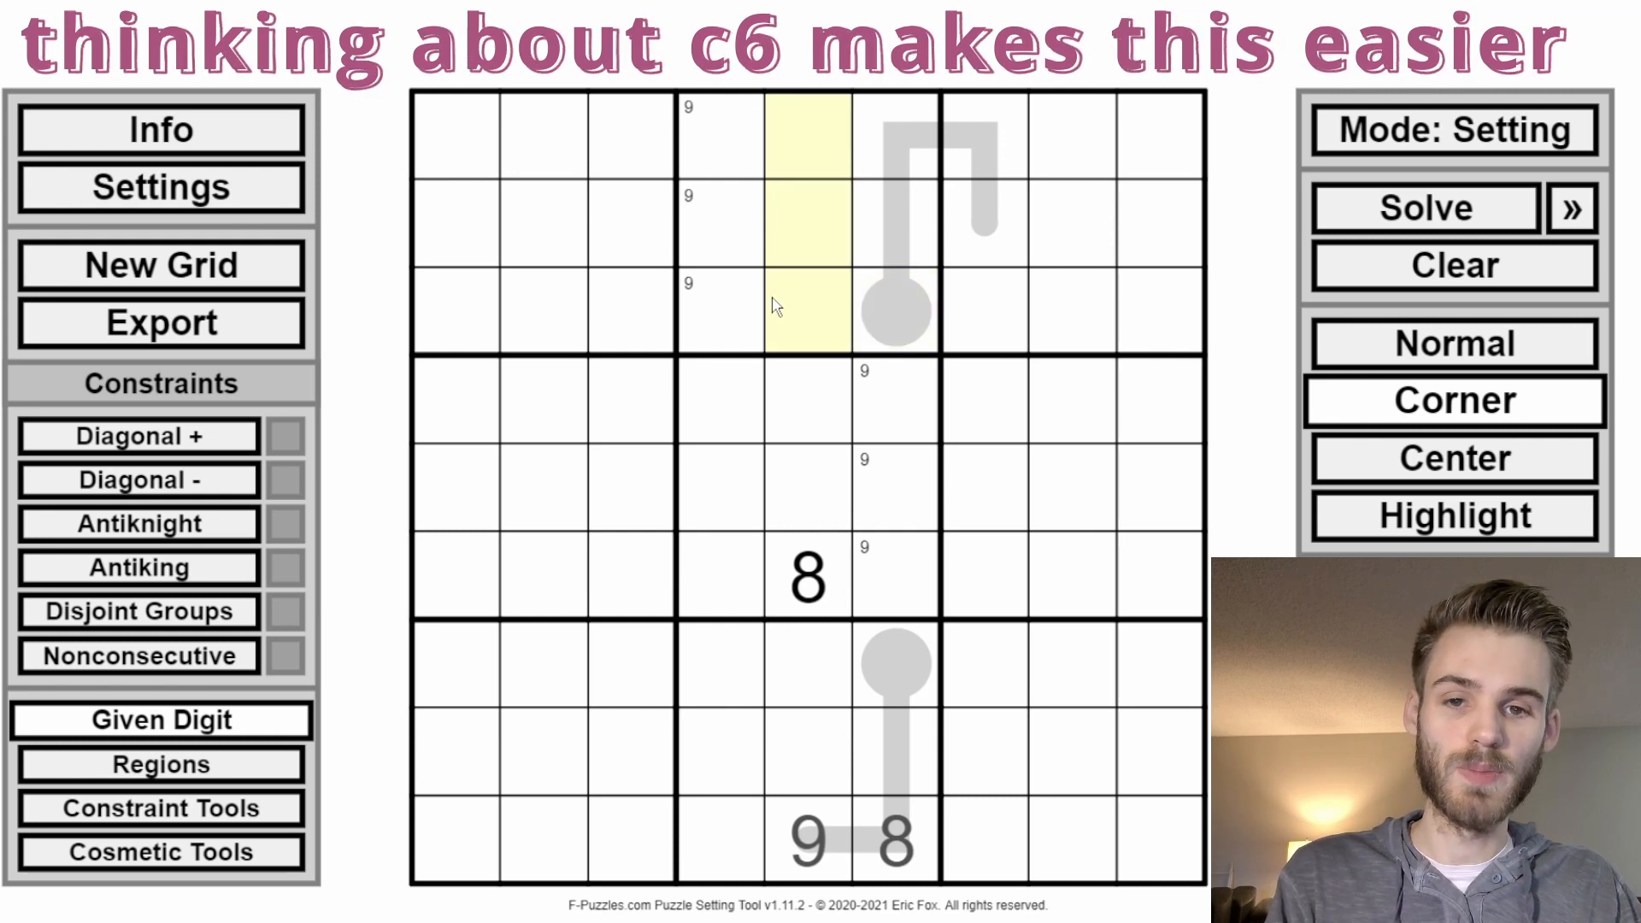
Step: Add 8 as a corner mark to rows 1 to 3 of column 4 and check the 8 candidates across the middle column of boxes
left_click_drag(737, 308, 744, 136)
key("8")
left_click_drag(721, 838, 722, 671)
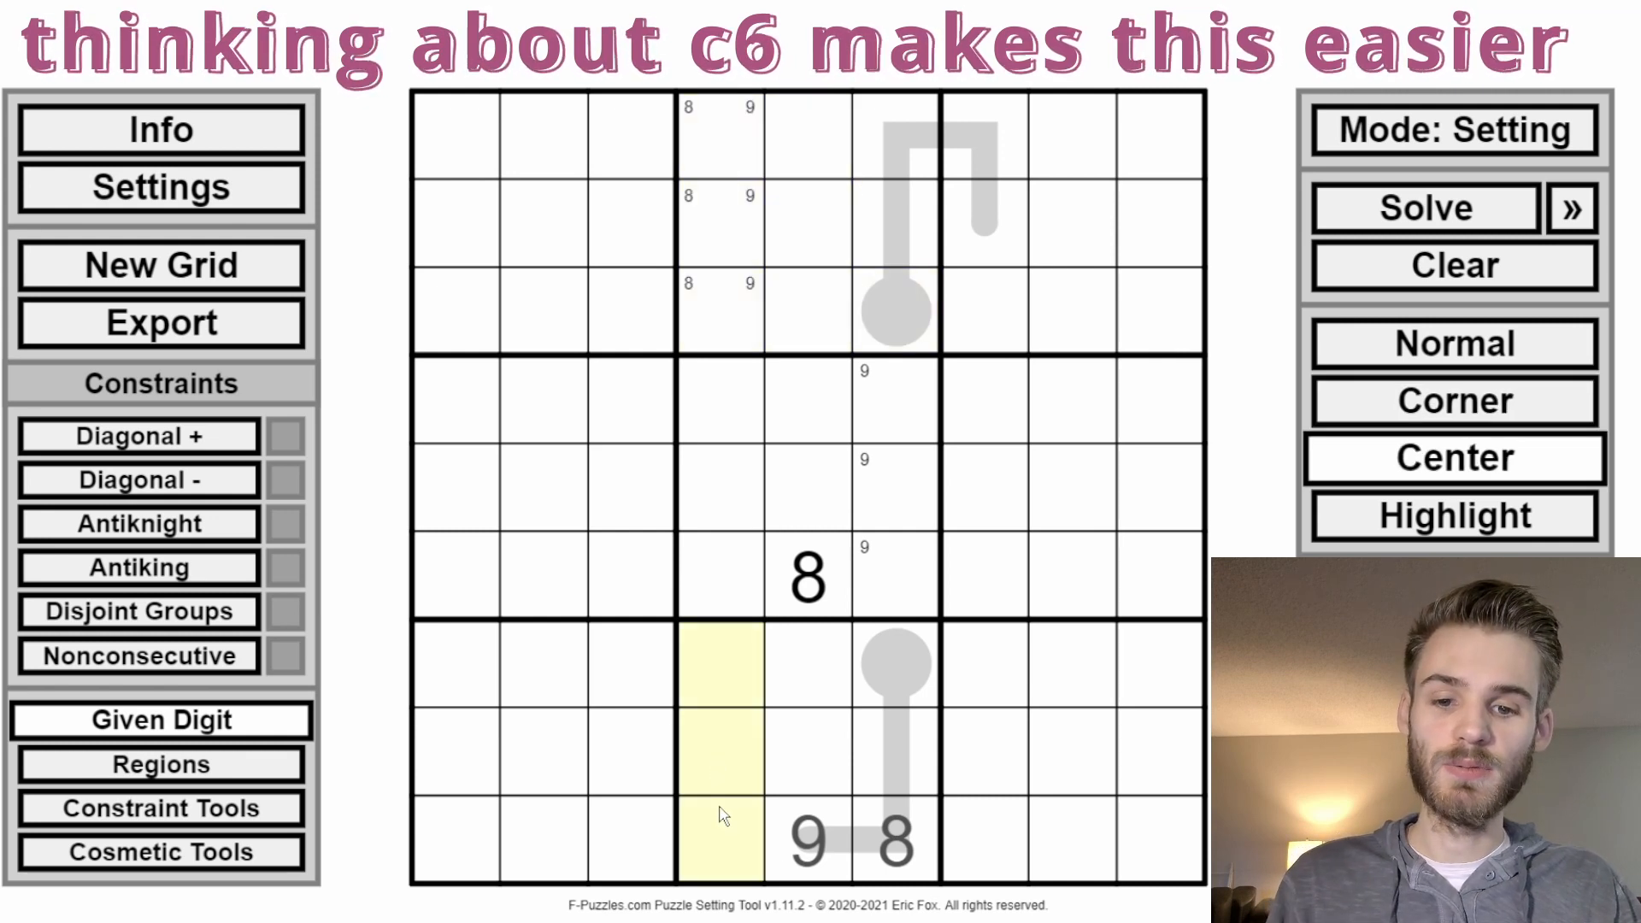
left_click_drag(803, 833, 808, 671)
left_click(891, 832)
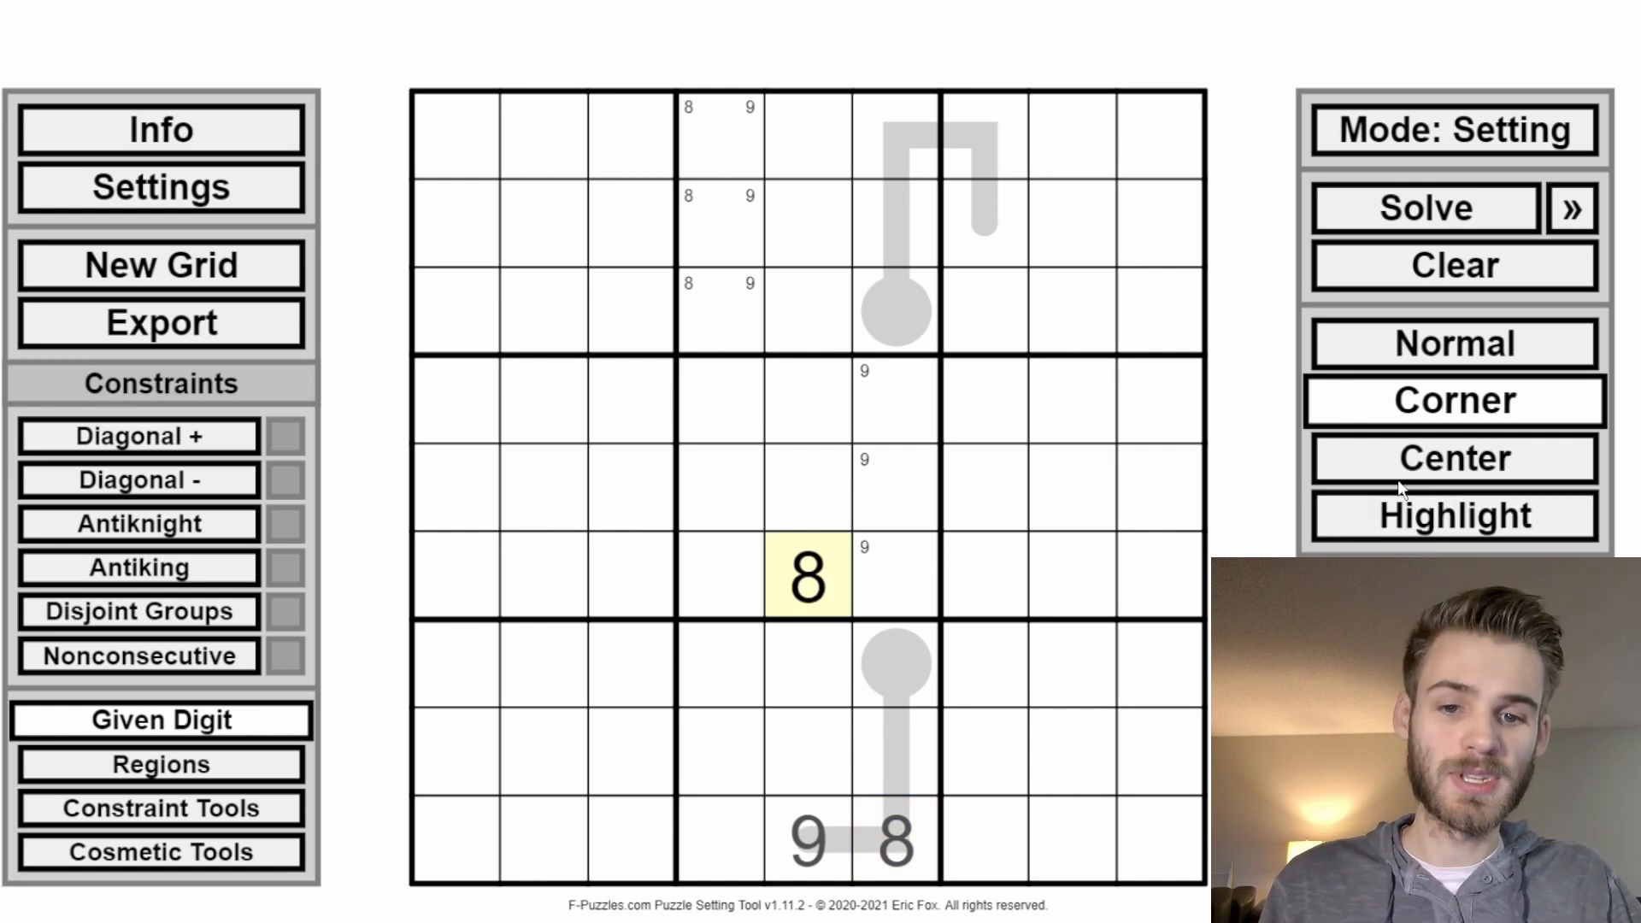
mouse_move(719, 277)
left_mouse_down()
mouse_move(720, 152)
mouse_move(733, 326)
left_mouse_up()
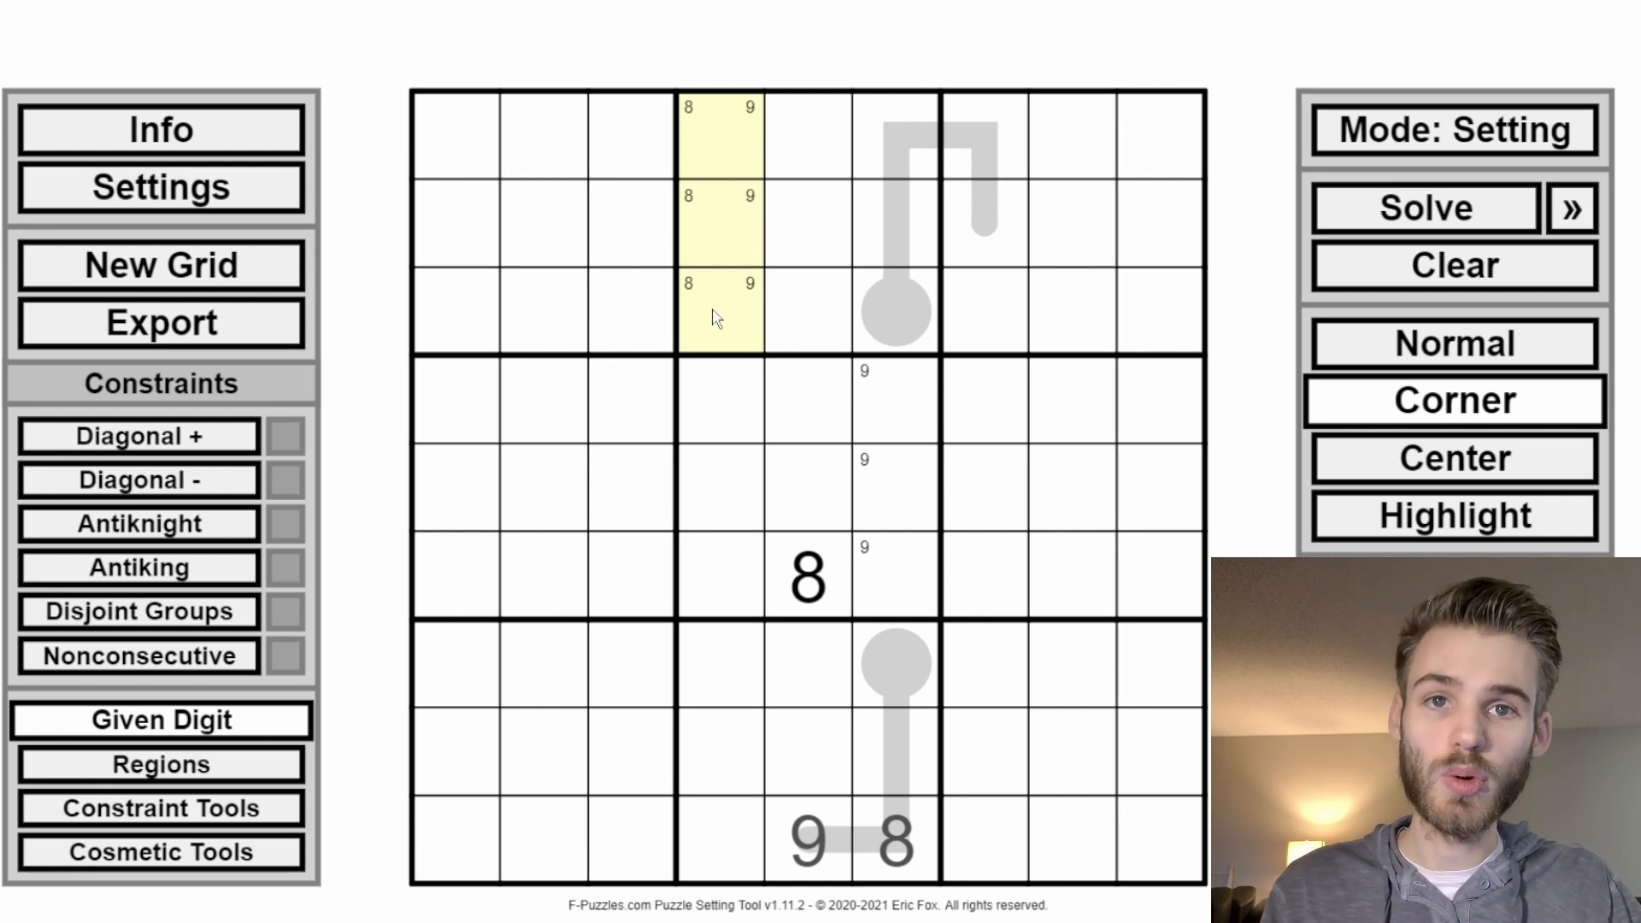
Step: Move the given 8 from row 6, column 5 to row 4, column 4, and the 8 corner marks in rows 1 to 3 to column 5
left_click(1365, 345)
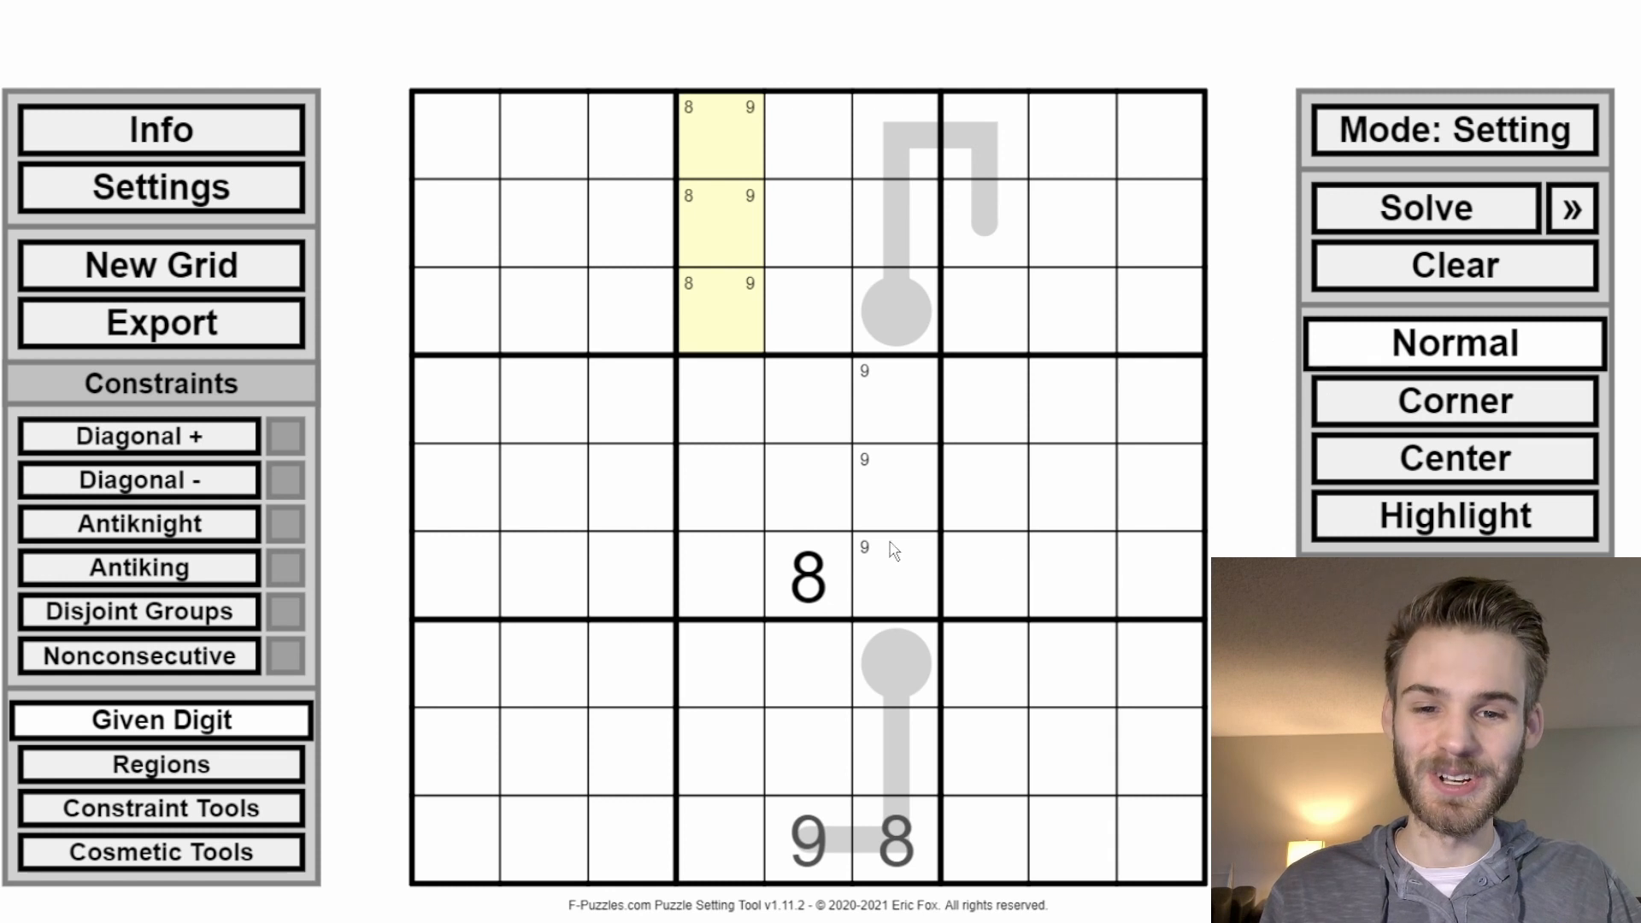
left_click(790, 552)
key("Delete")
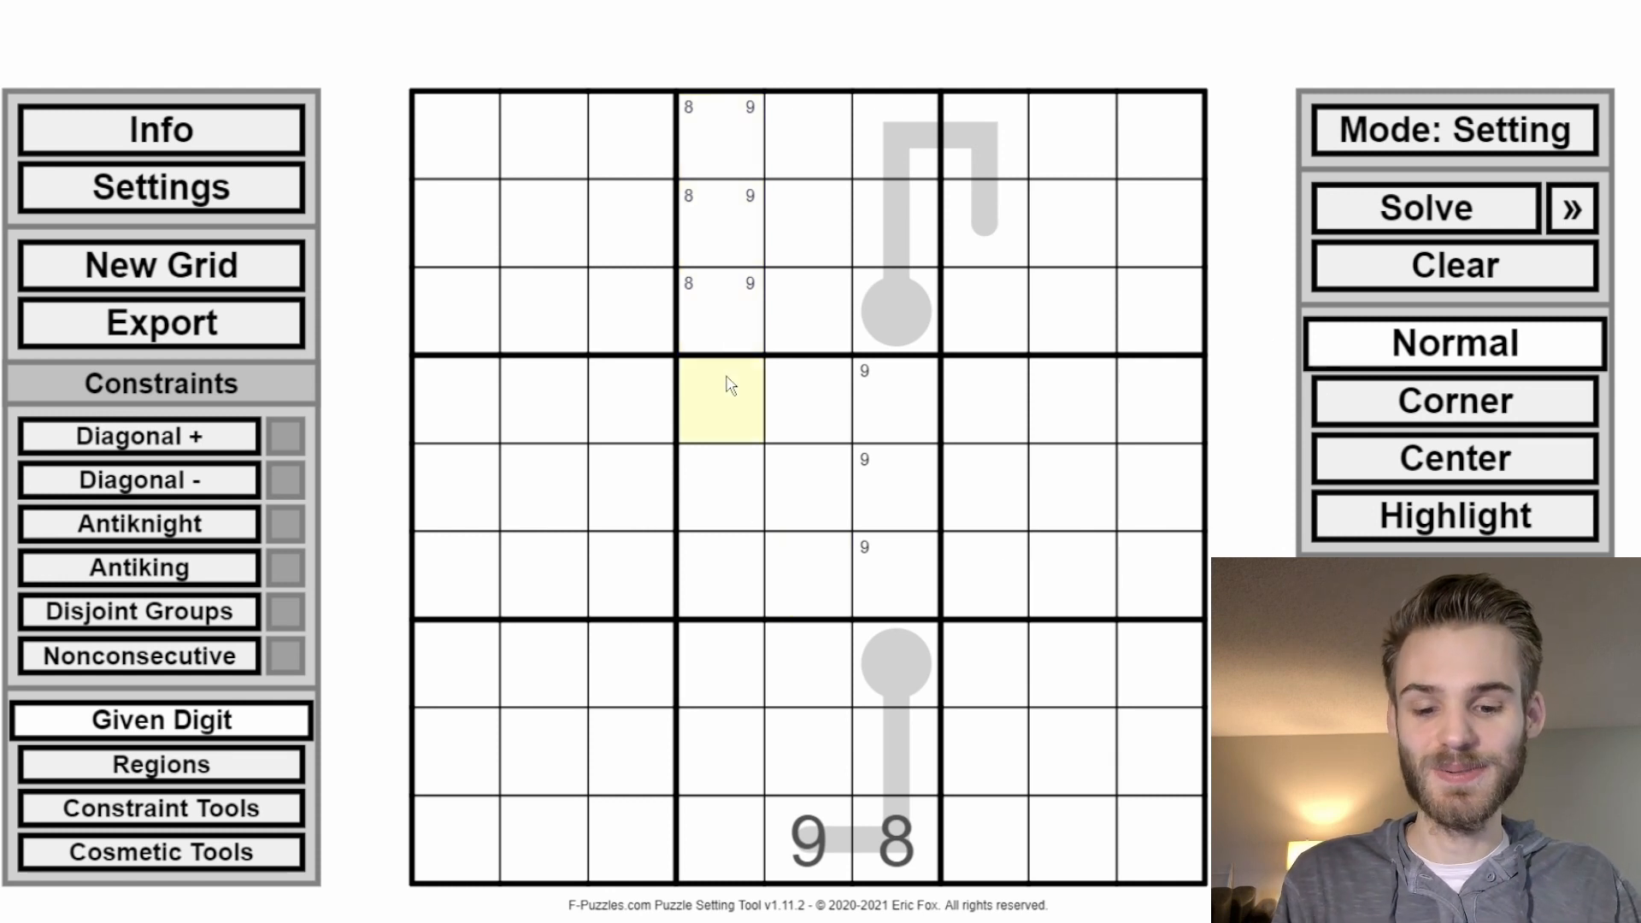
key("8")
left_click_drag(733, 338, 727, 158)
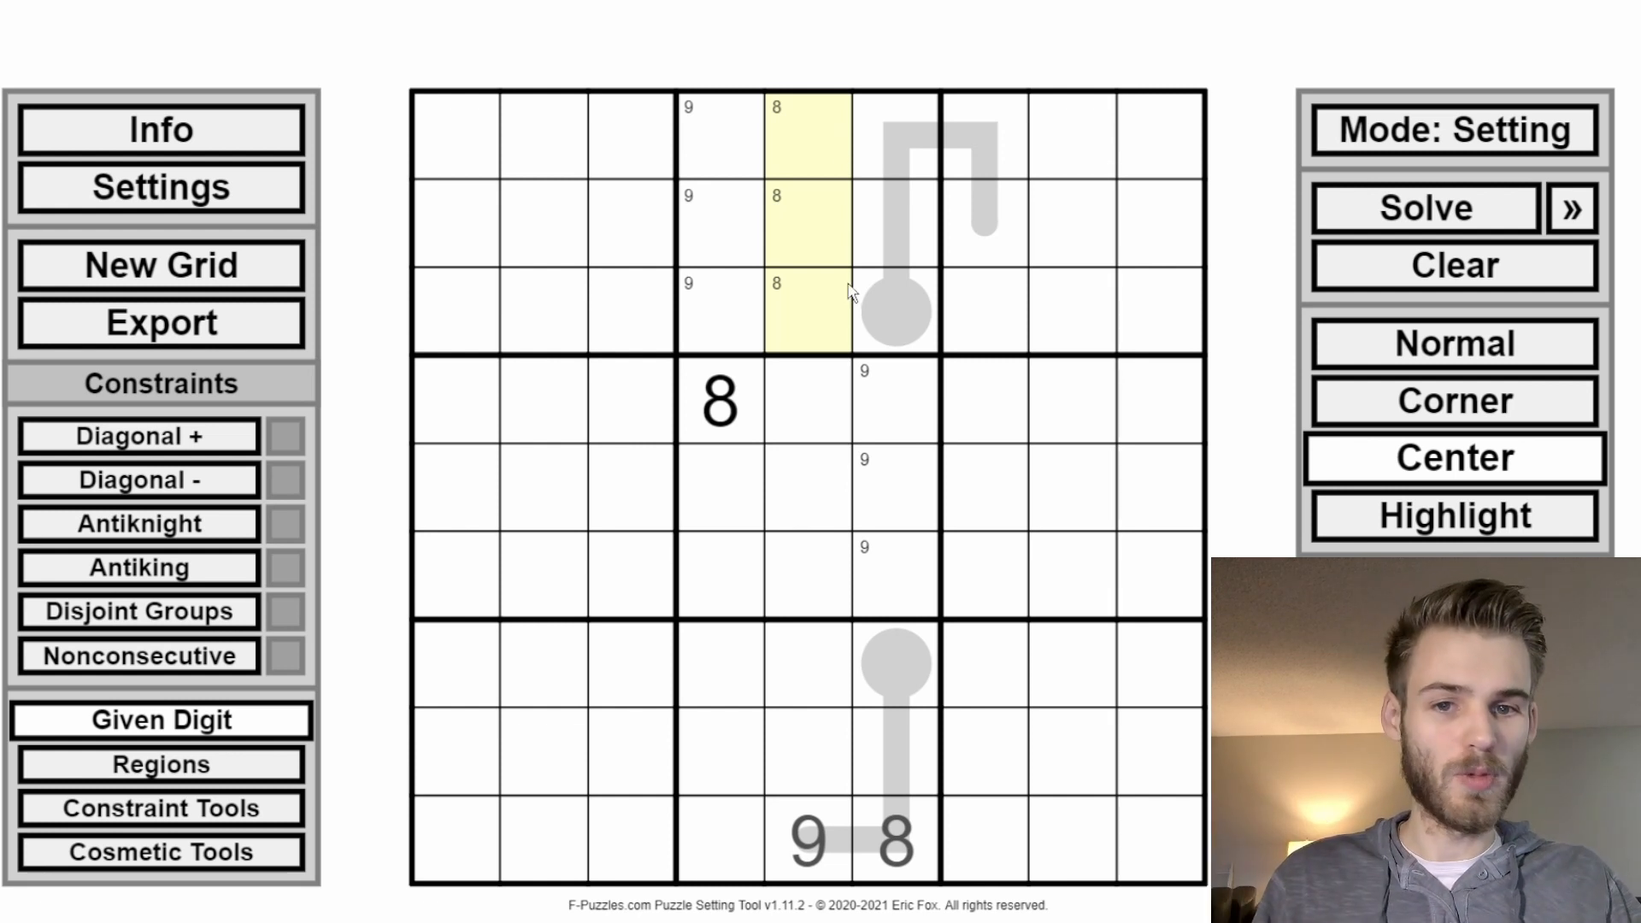
Step: Examine the upper thermometer's cells against the 8 and 9 candidates in the central boxes and the digits in row 9
mouse_move(867, 320)
left_mouse_down()
mouse_move(894, 167)
mouse_move(966, 221)
left_mouse_up()
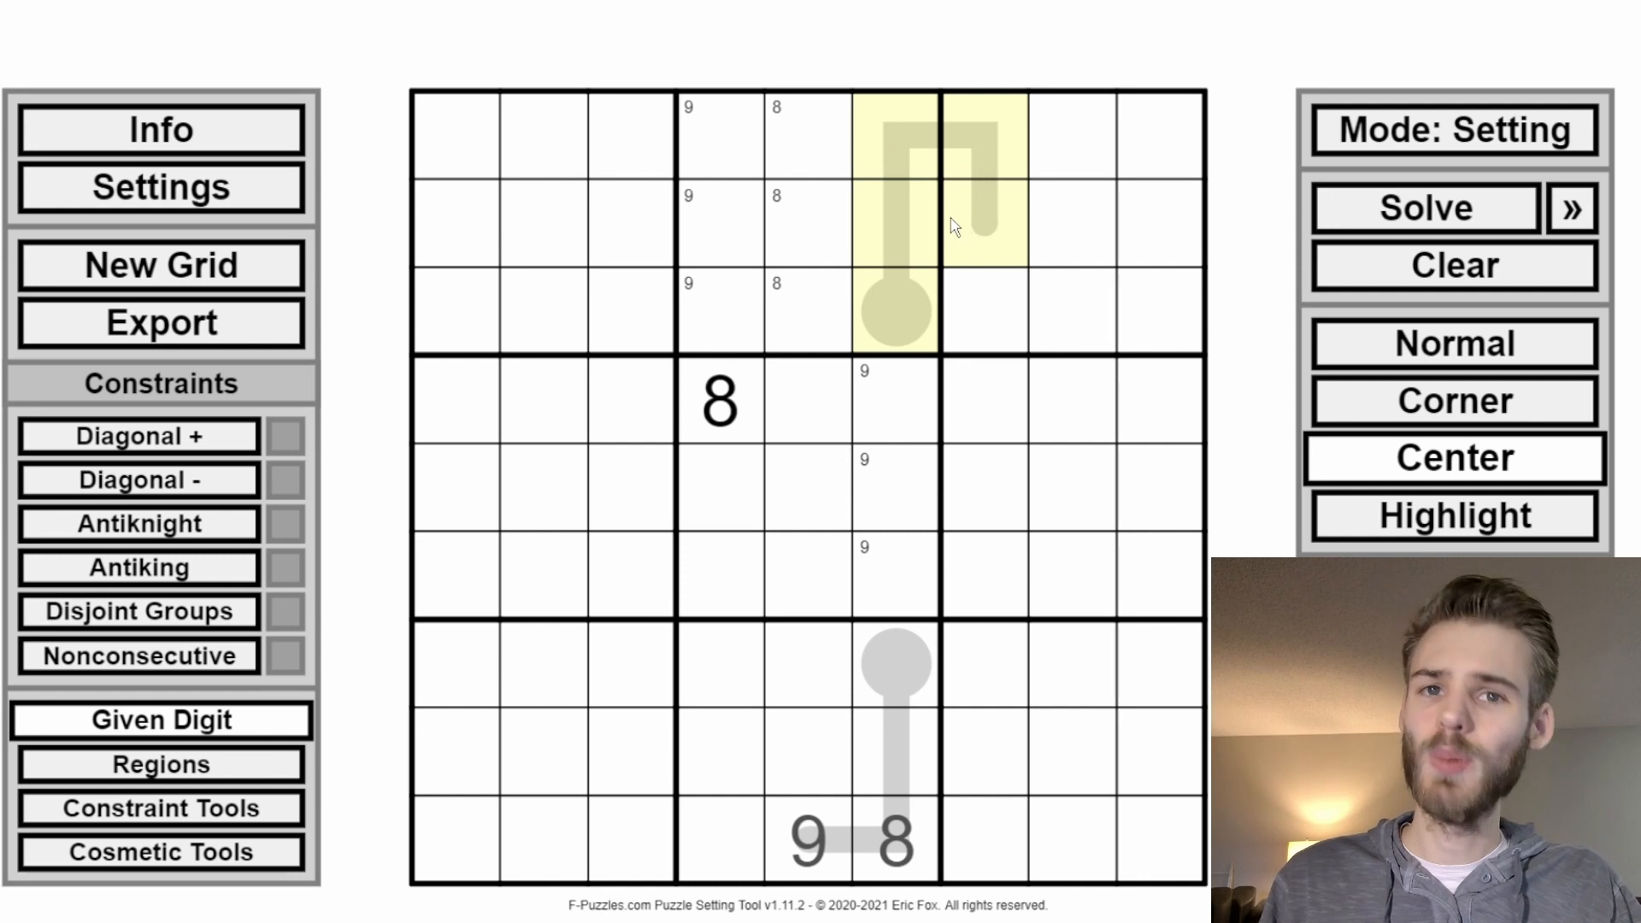
left_click_drag(924, 277, 896, 154)
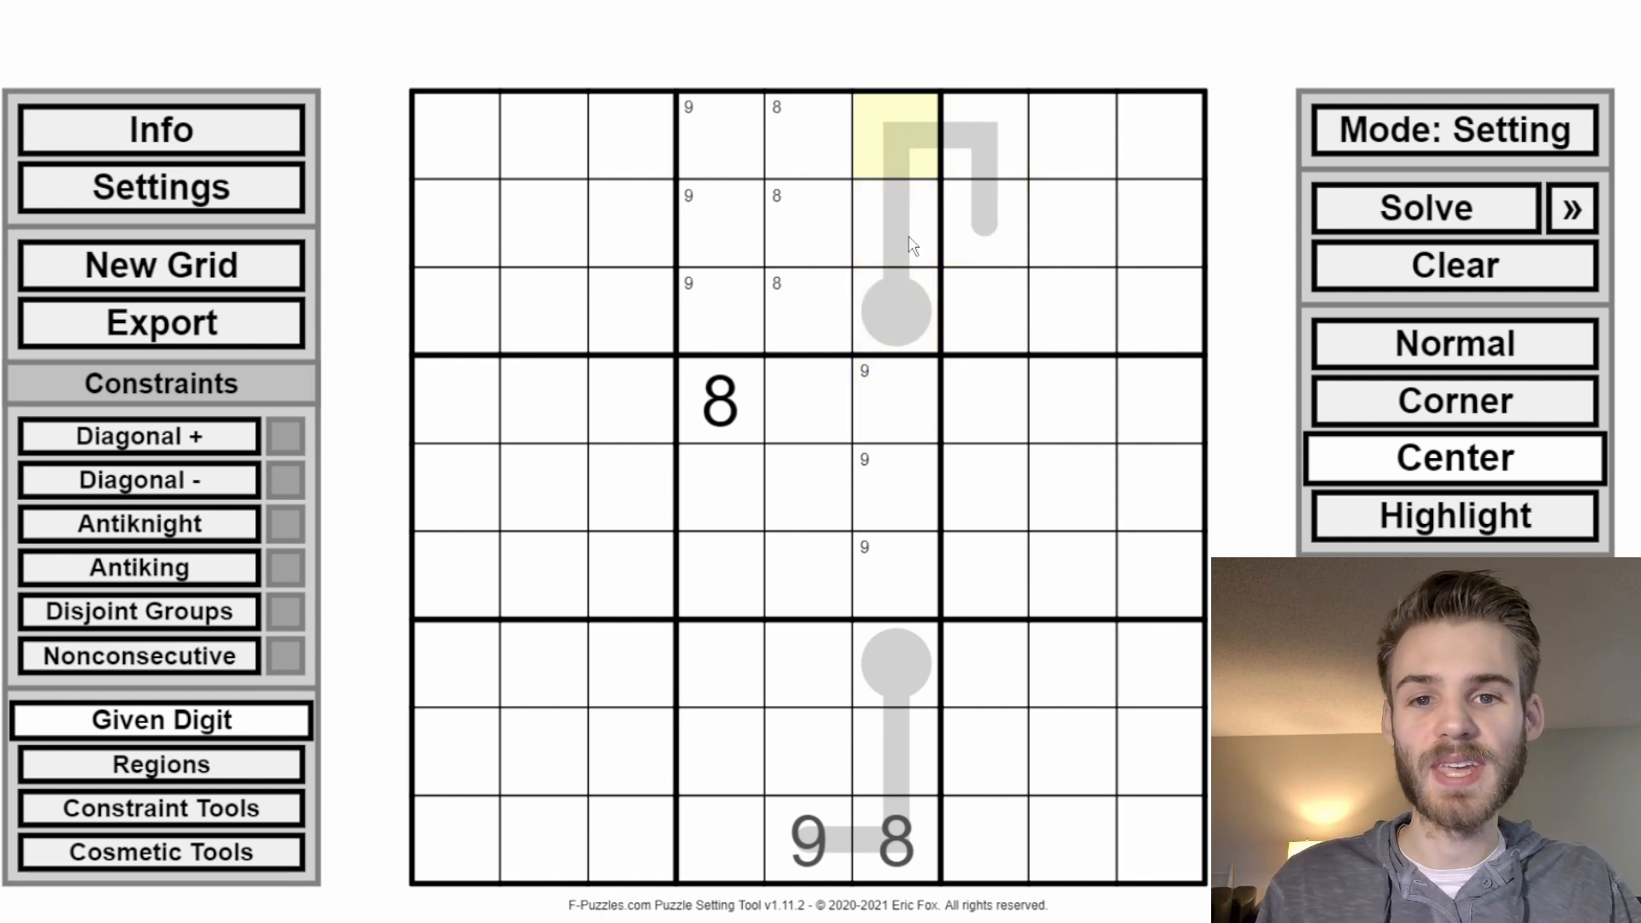
left_click_drag(913, 246, 977, 132)
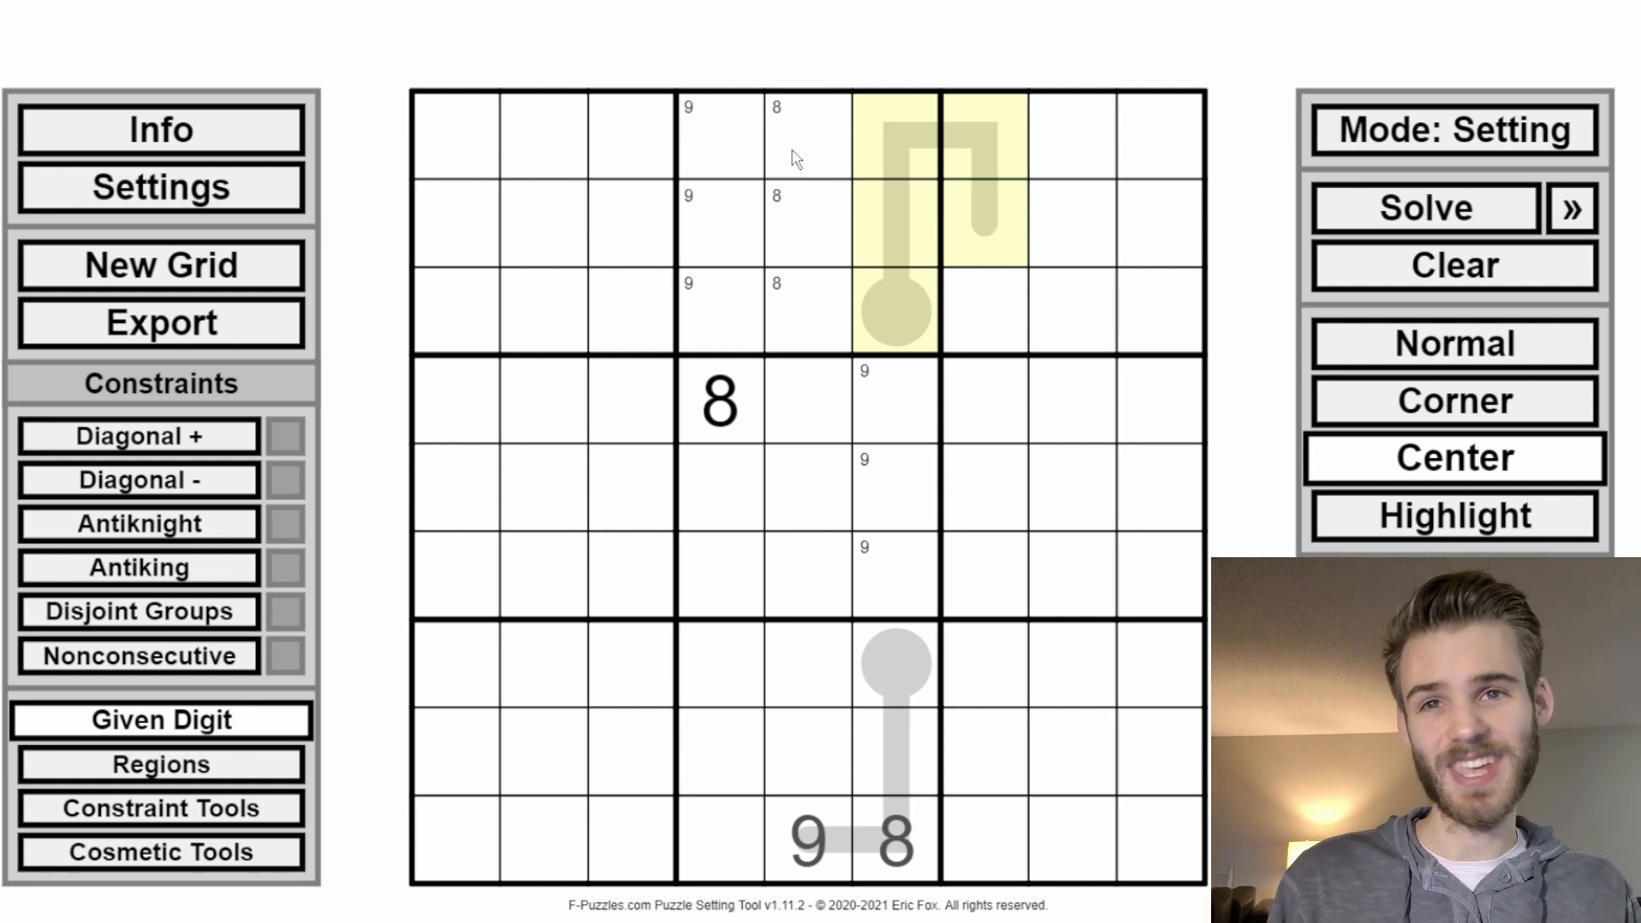
mouse_move(788, 423)
left_mouse_down()
mouse_move(733, 439)
mouse_move(795, 550)
mouse_move(758, 556)
mouse_move(761, 475)
left_mouse_up()
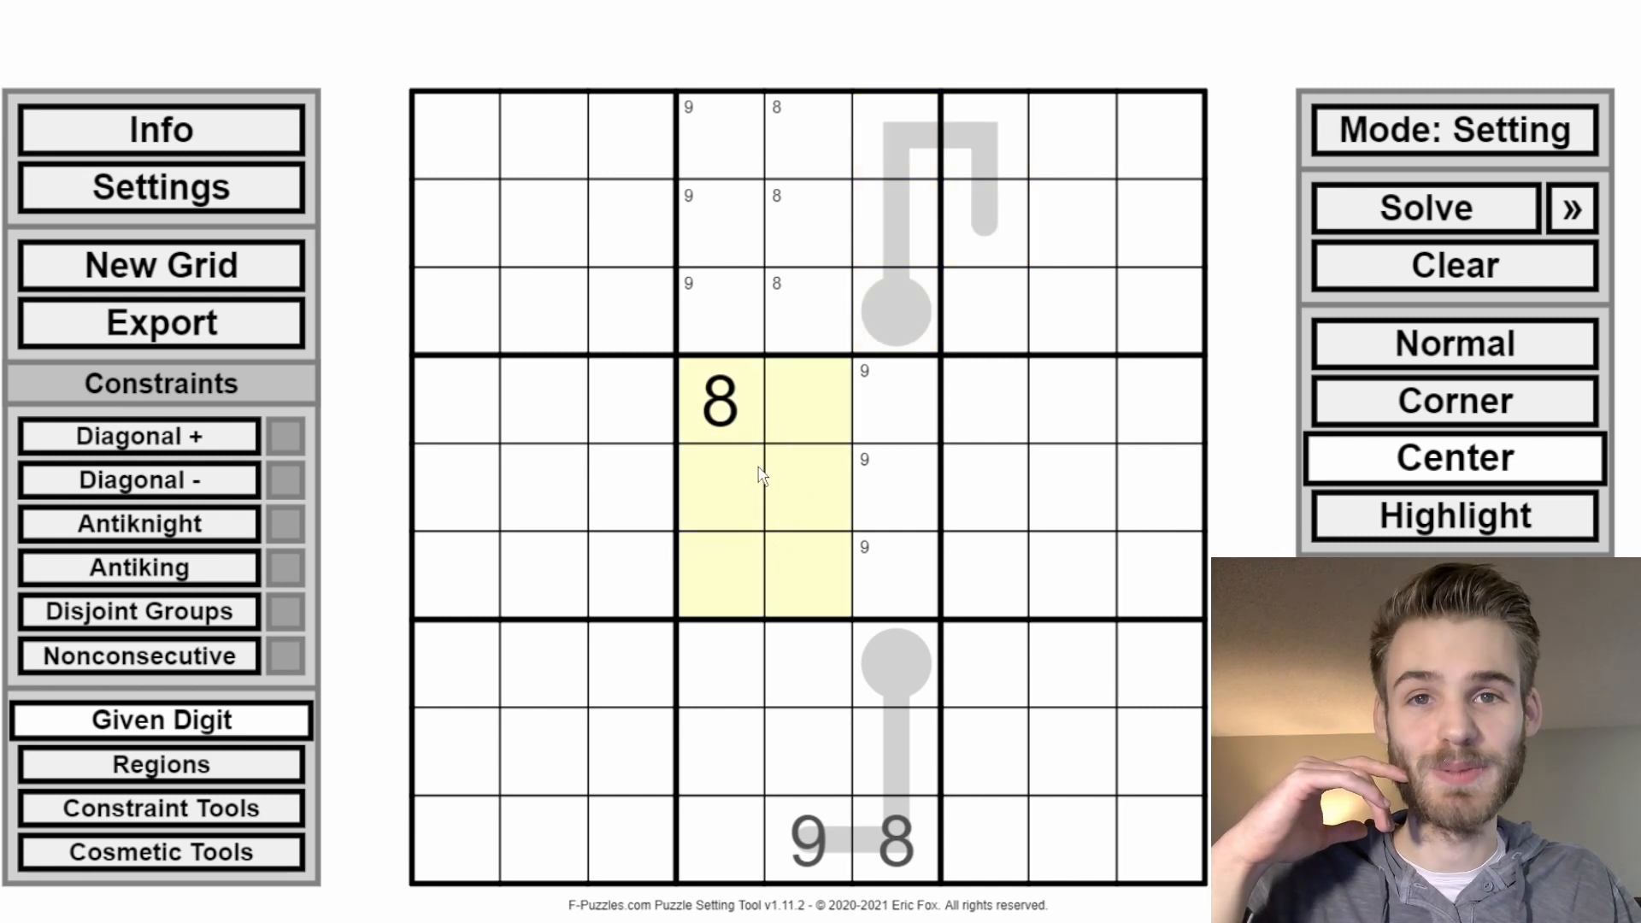
mouse_move(895, 308)
left_mouse_down()
mouse_move(981, 176)
mouse_move(979, 221)
left_mouse_up()
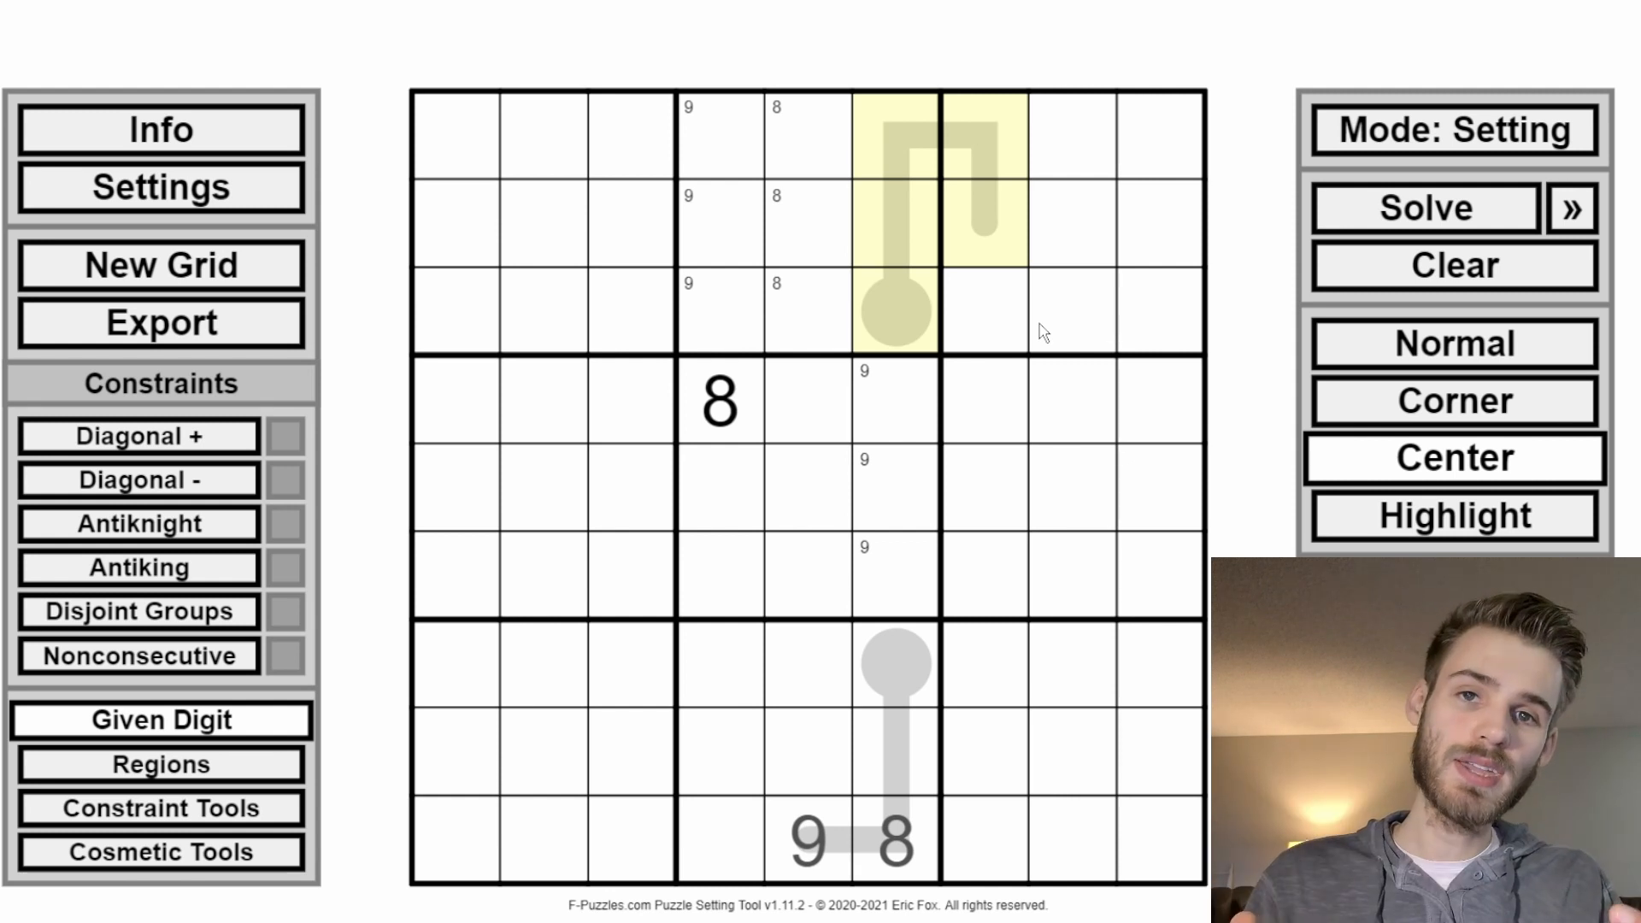
left_click(923, 299)
left_click_drag(926, 197, 895, 313)
left_click(903, 223)
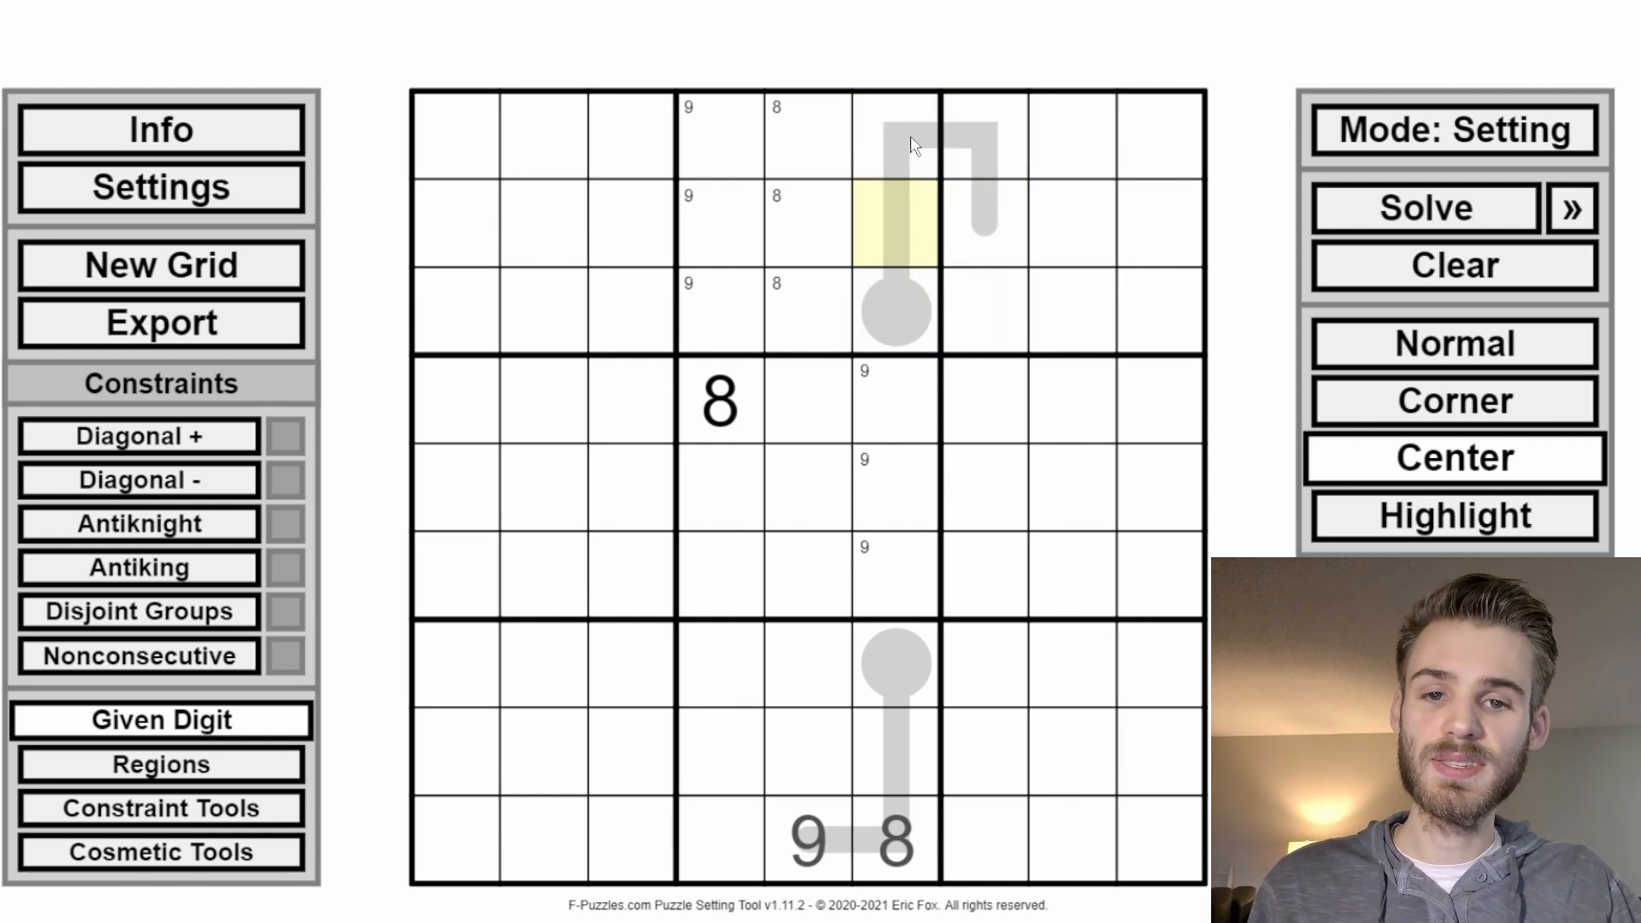
left_click_drag(909, 145, 891, 300)
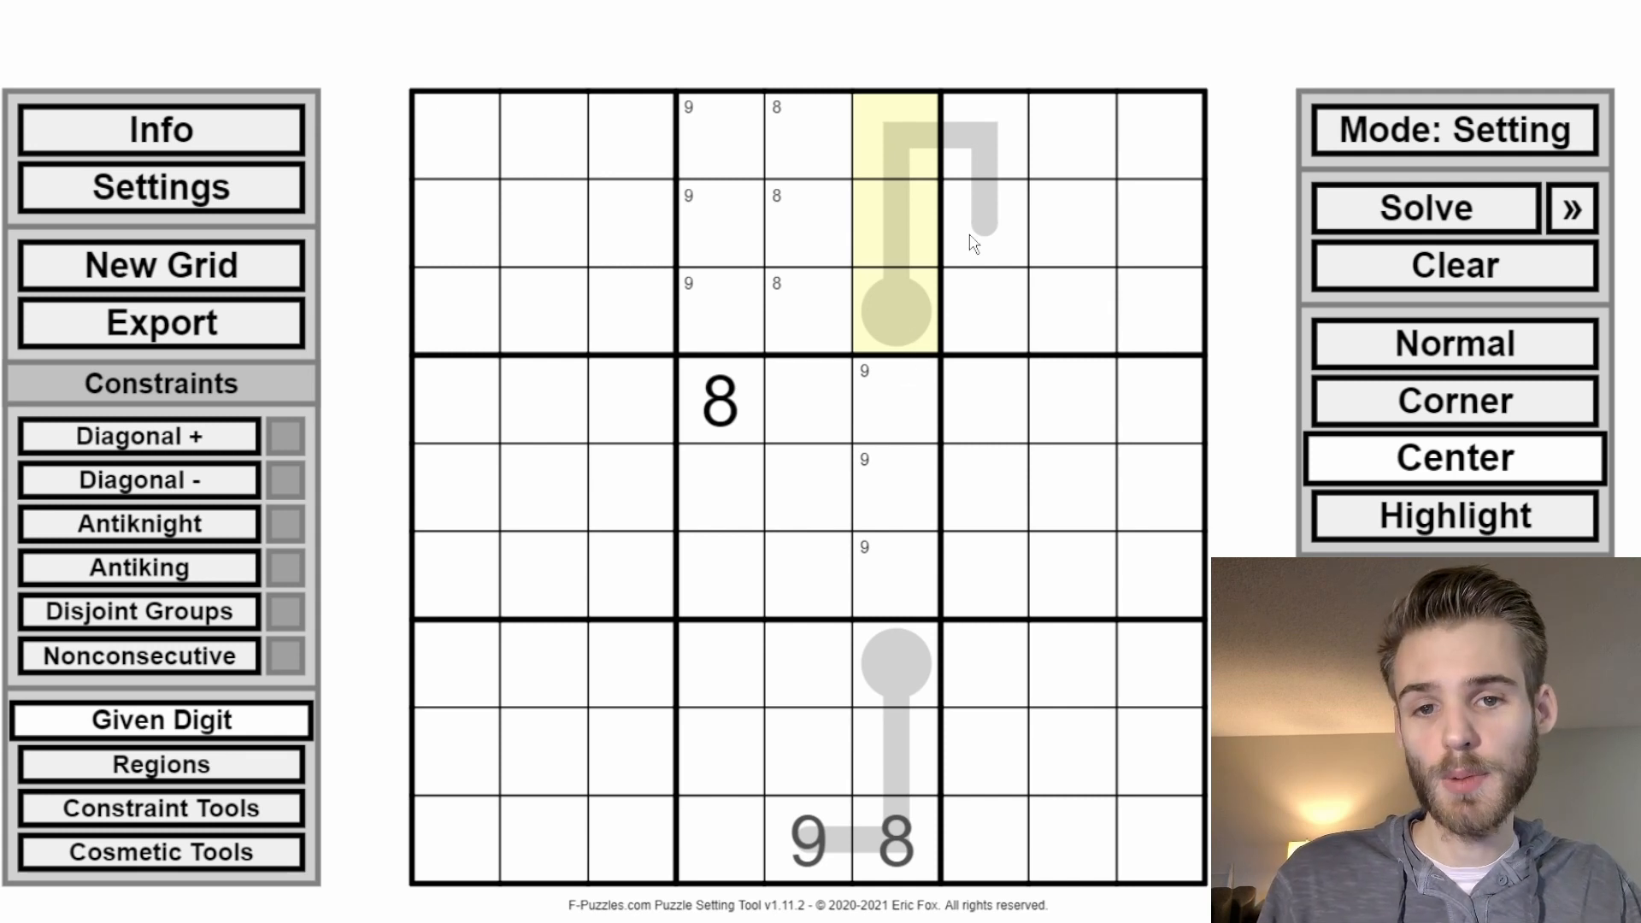
left_click_drag(1007, 215, 1008, 143)
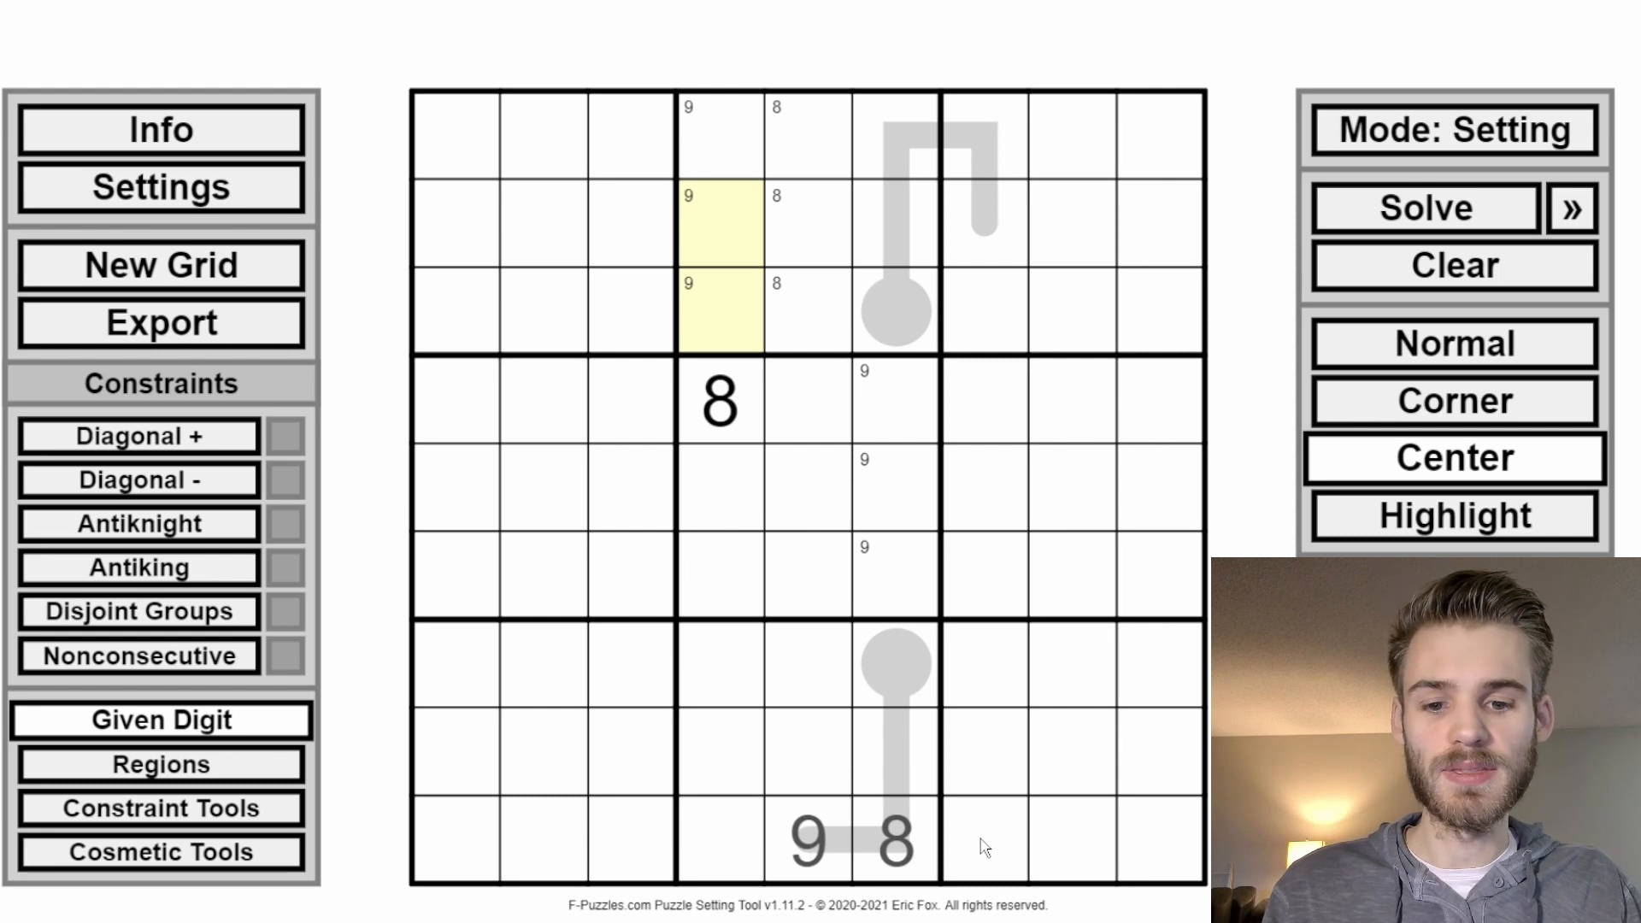
left_click_drag(914, 855, 808, 876)
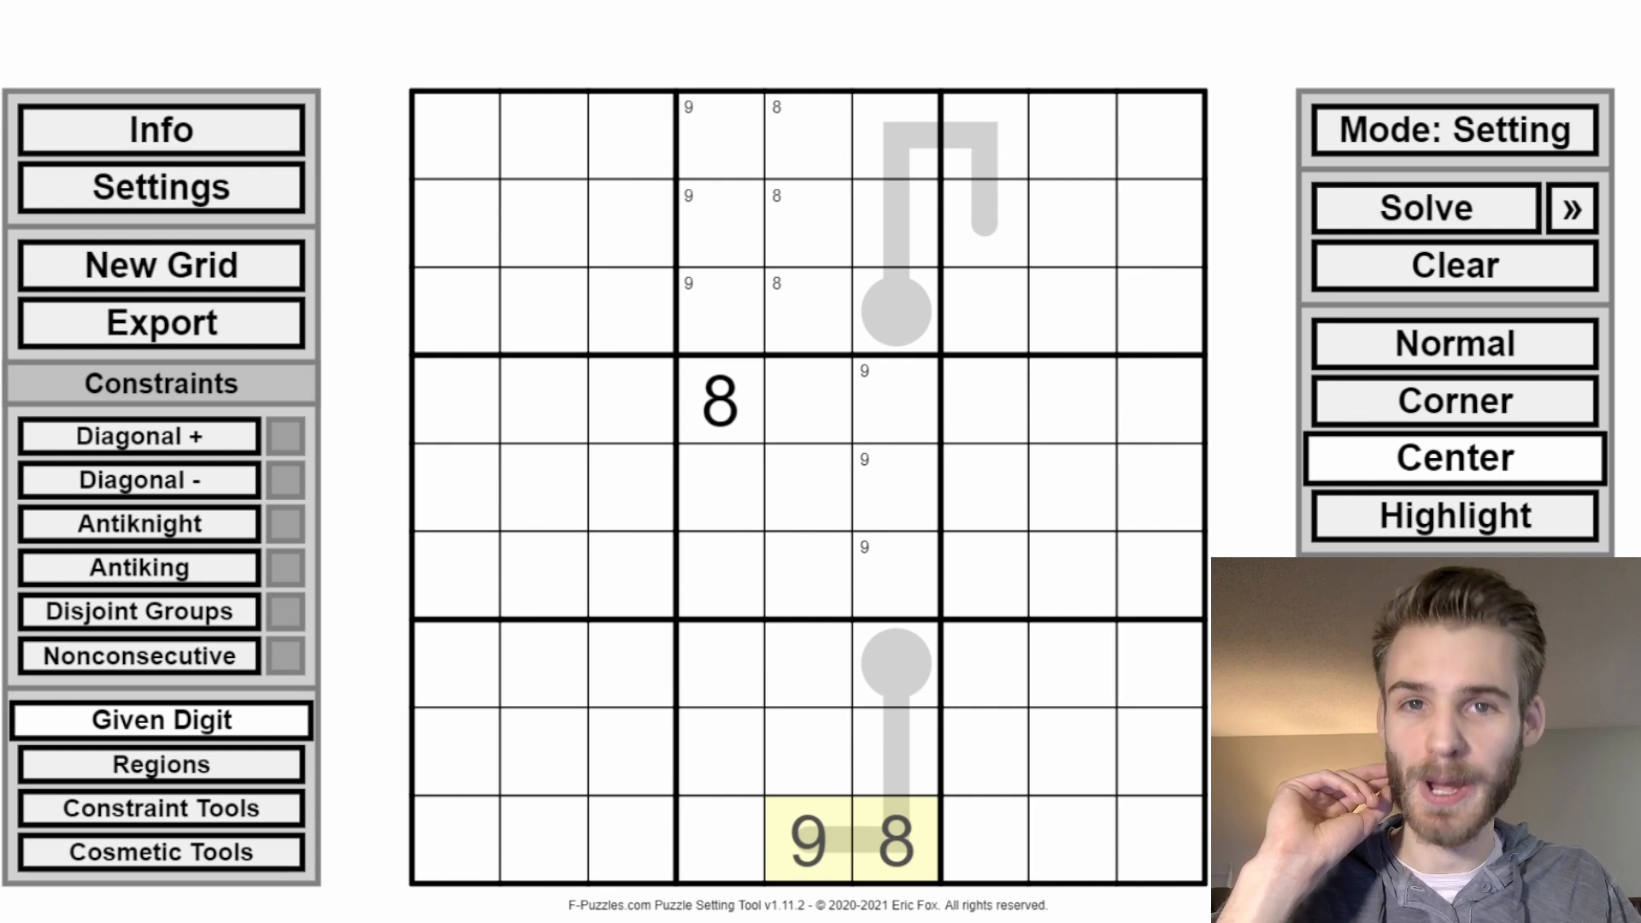
Step: Try a short thermometer in column 6 from row 5 to row 6, and remove it
left_click(223, 809)
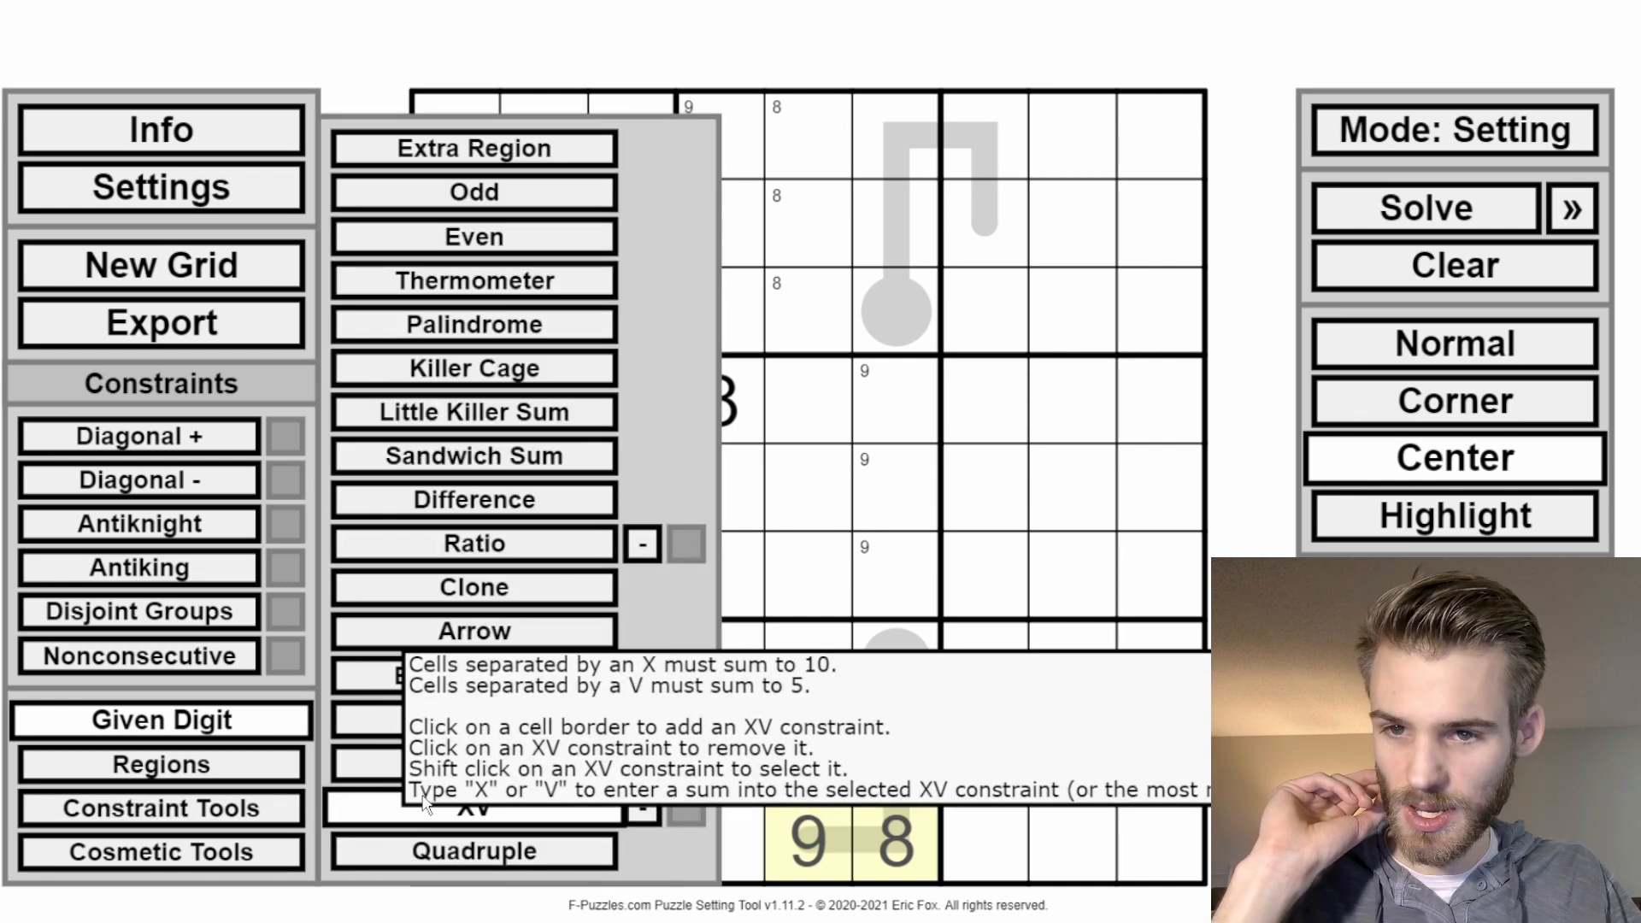
left_click(558, 274)
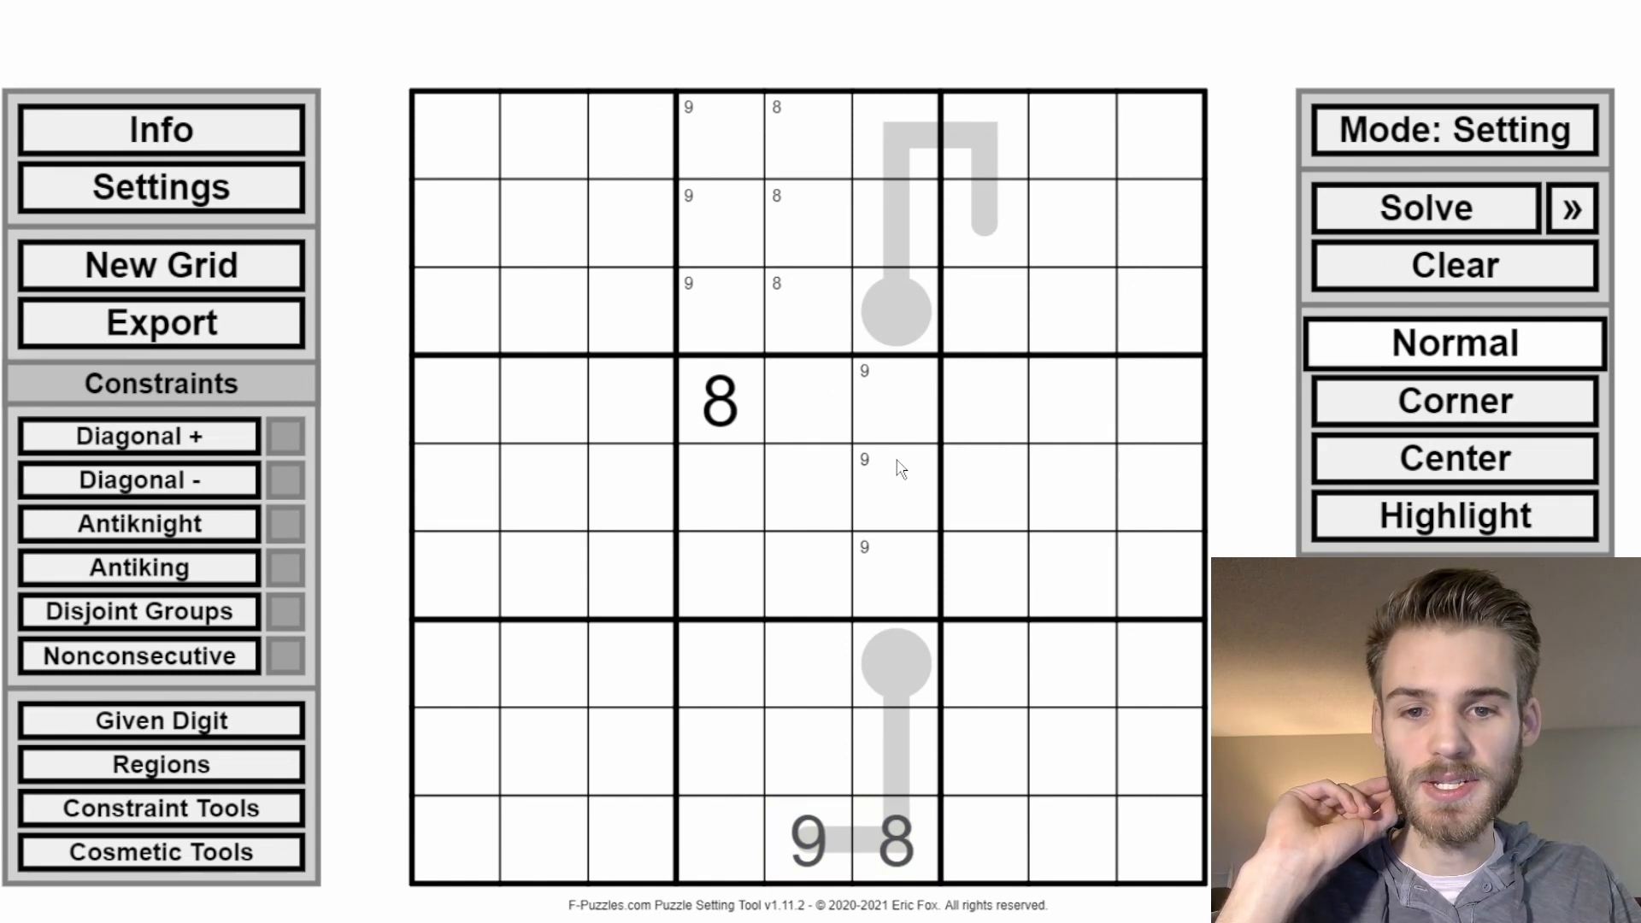
left_click_drag(897, 469, 900, 590)
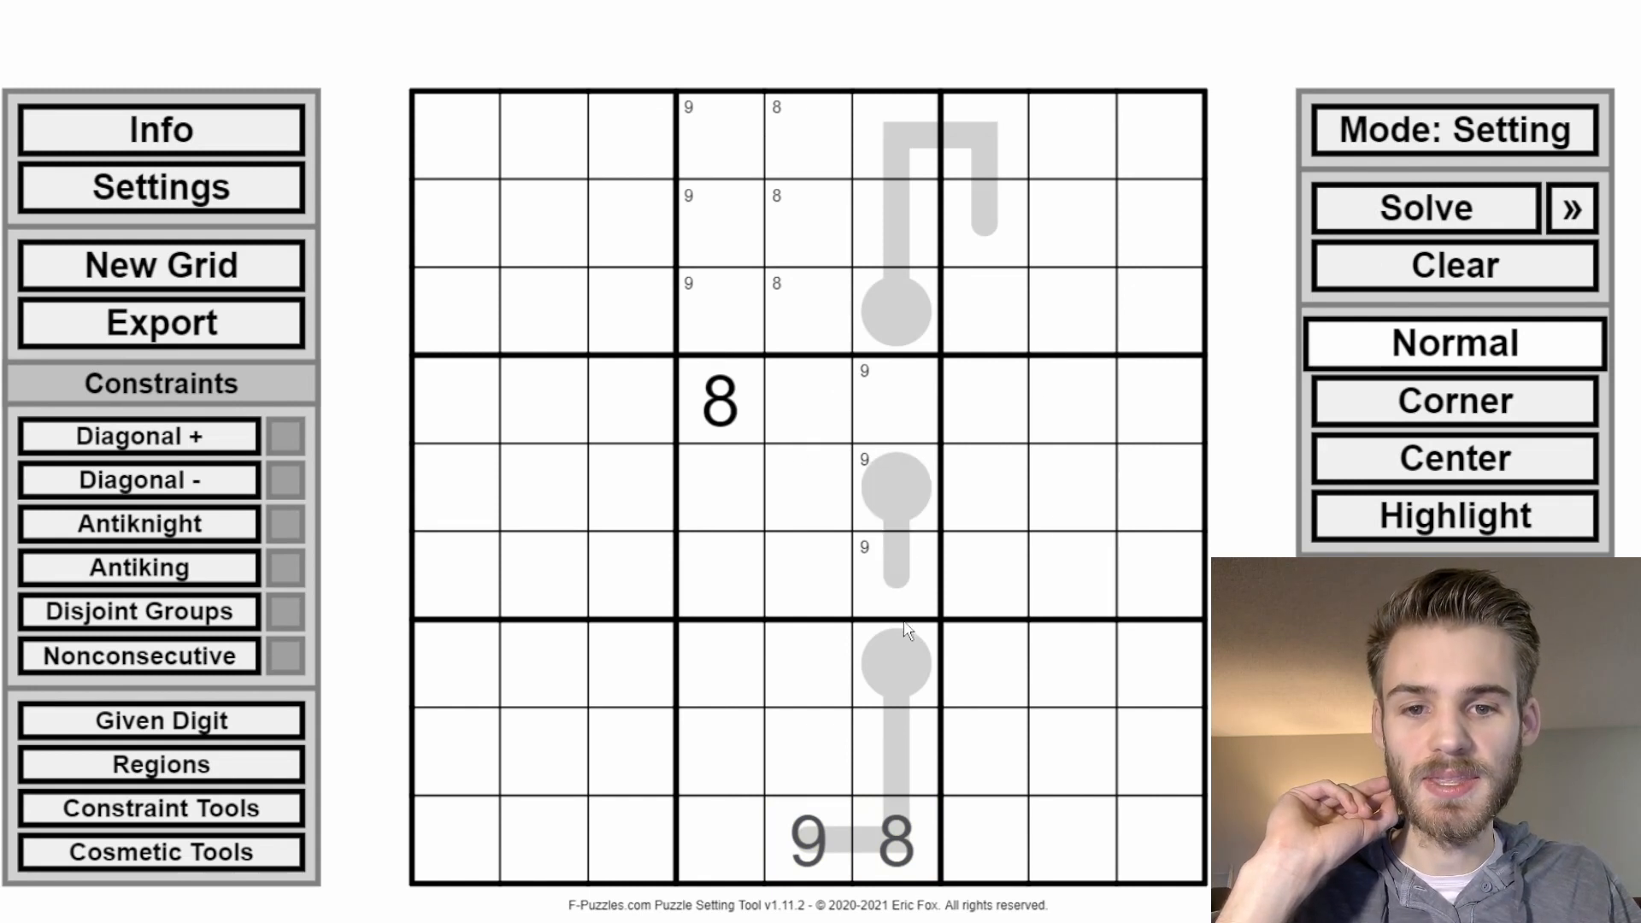
left_click(898, 517)
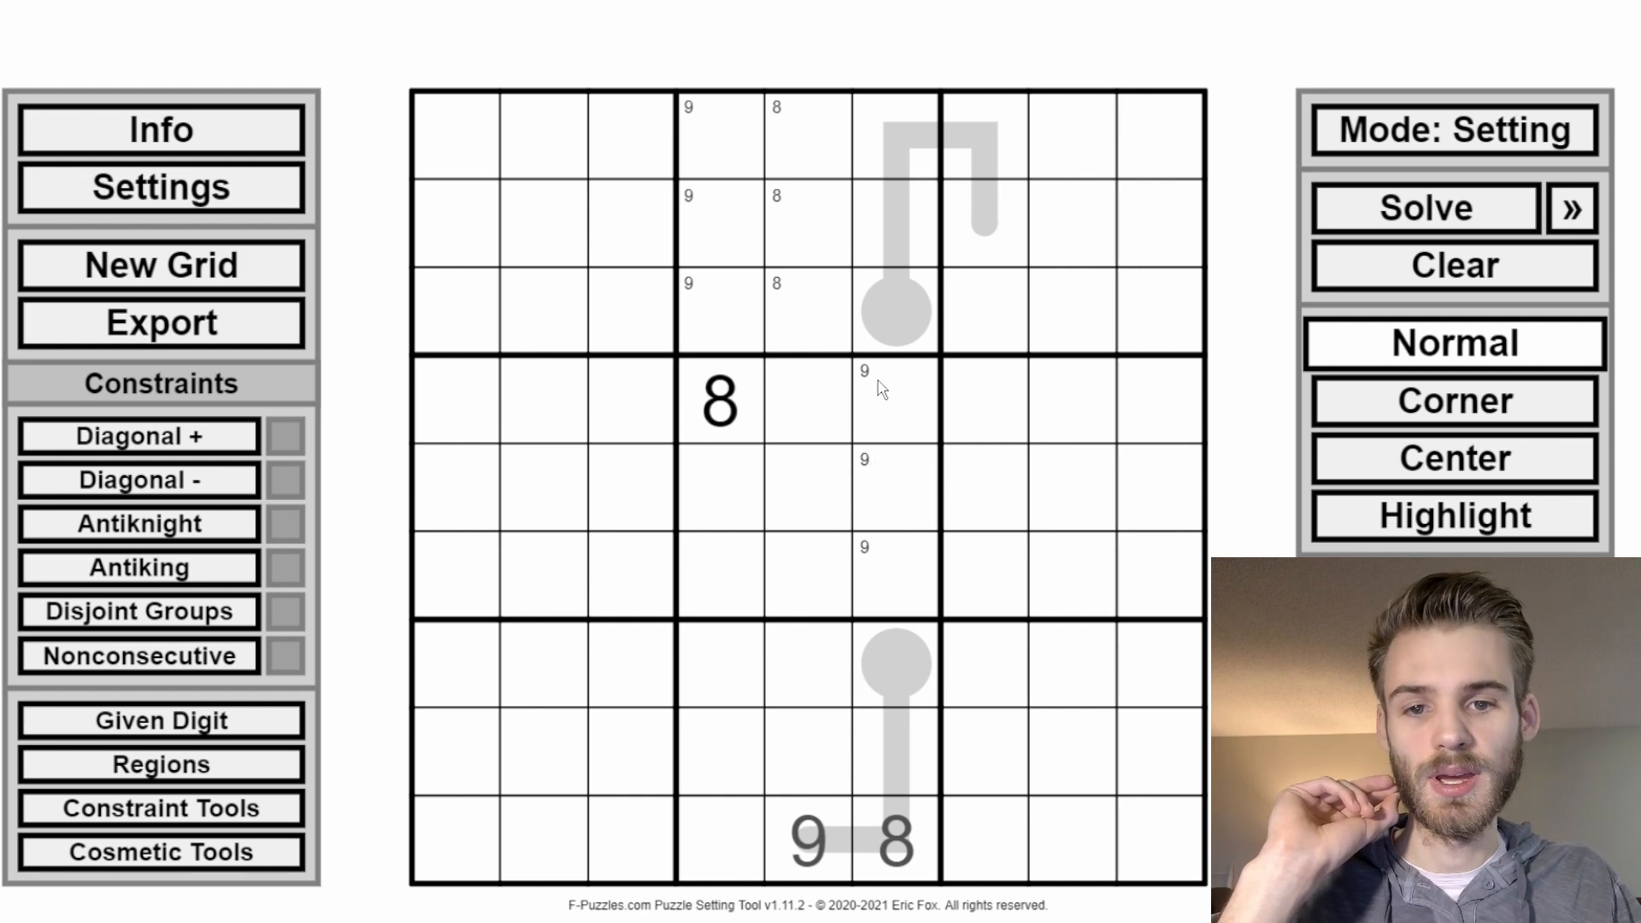
Step: Examine the 9 candidates in rows 4 to 6 of column 6, both thermometers, and the row 4 cells around the given 8
left_click(1434, 418)
left_click_drag(917, 407, 908, 597)
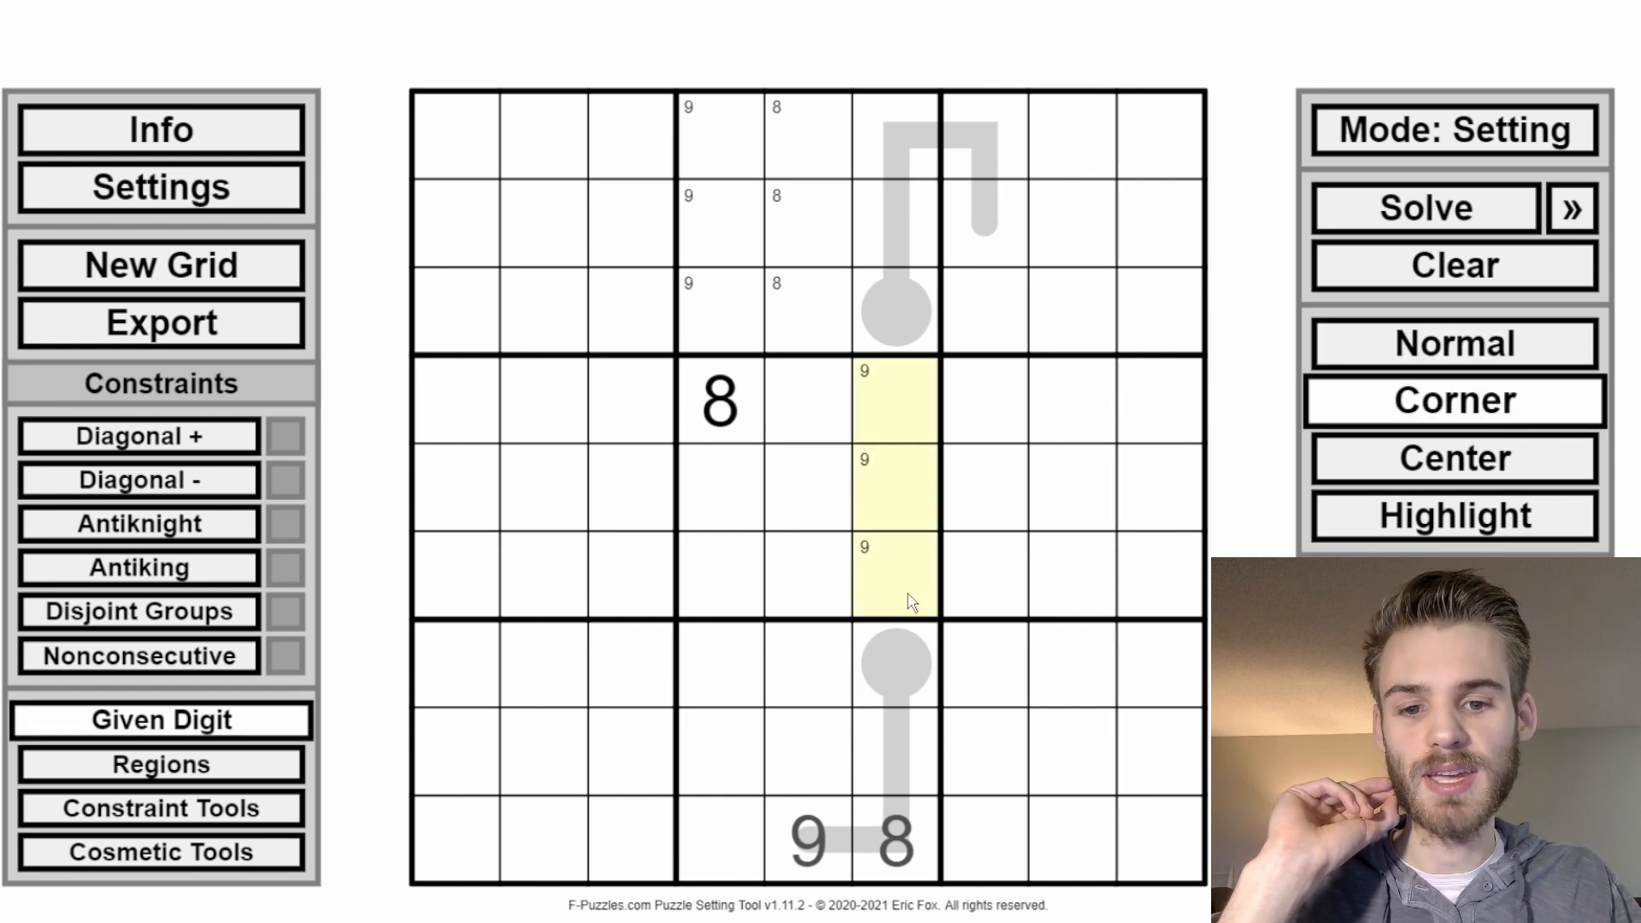
left_click_drag(905, 654, 919, 834)
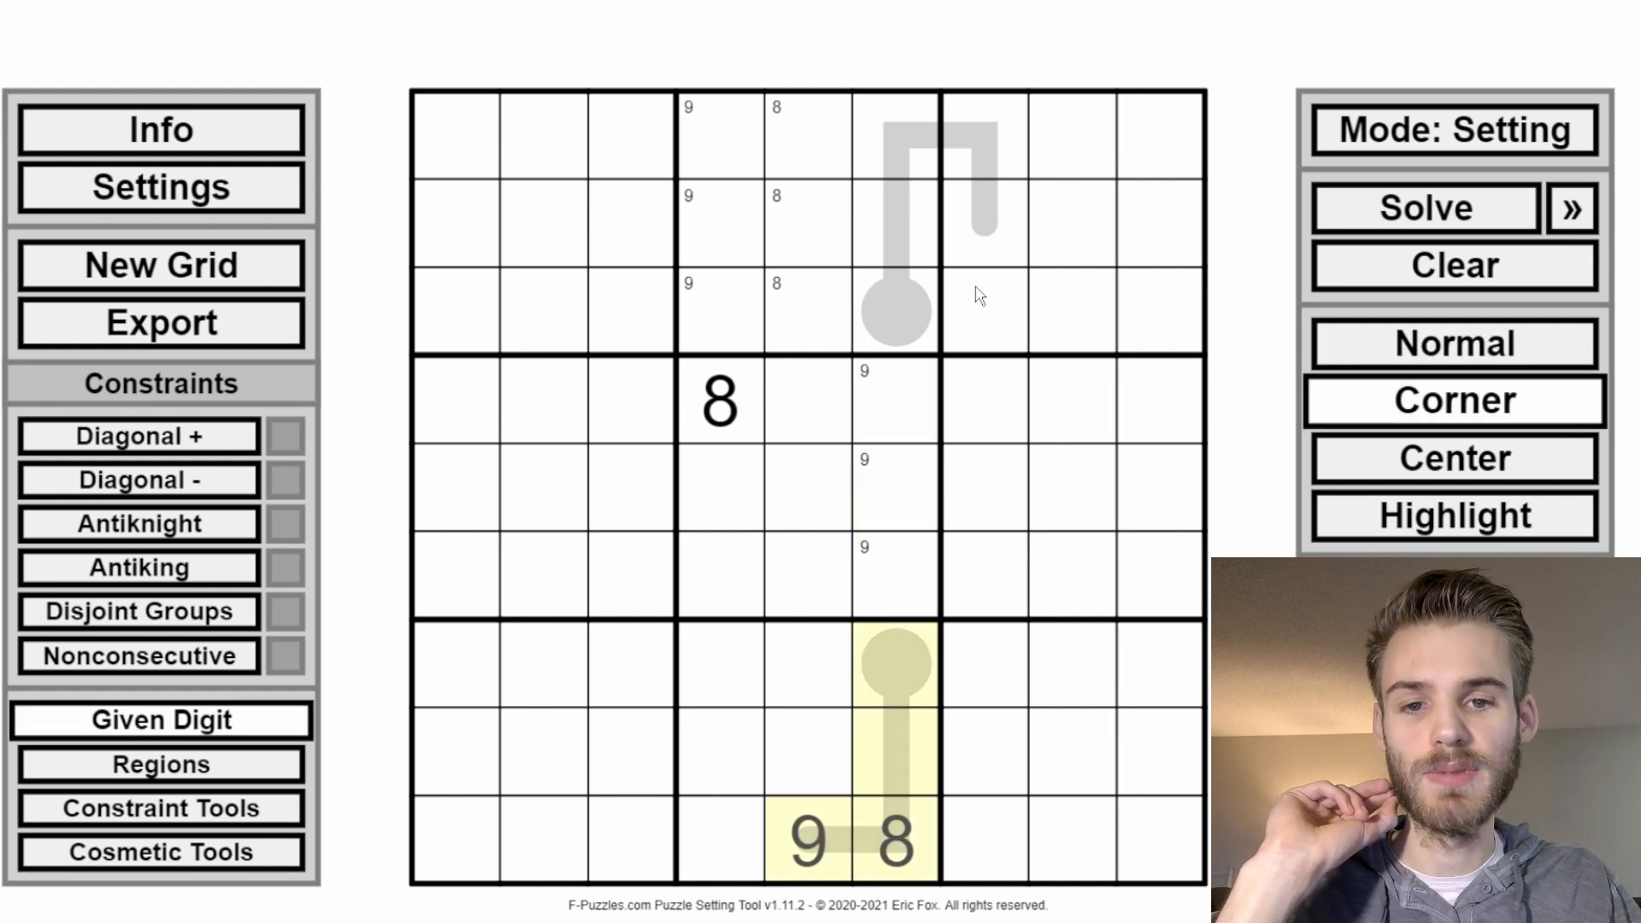
mouse_move(898, 299)
left_mouse_down()
mouse_move(919, 176)
mouse_move(982, 228)
left_mouse_up()
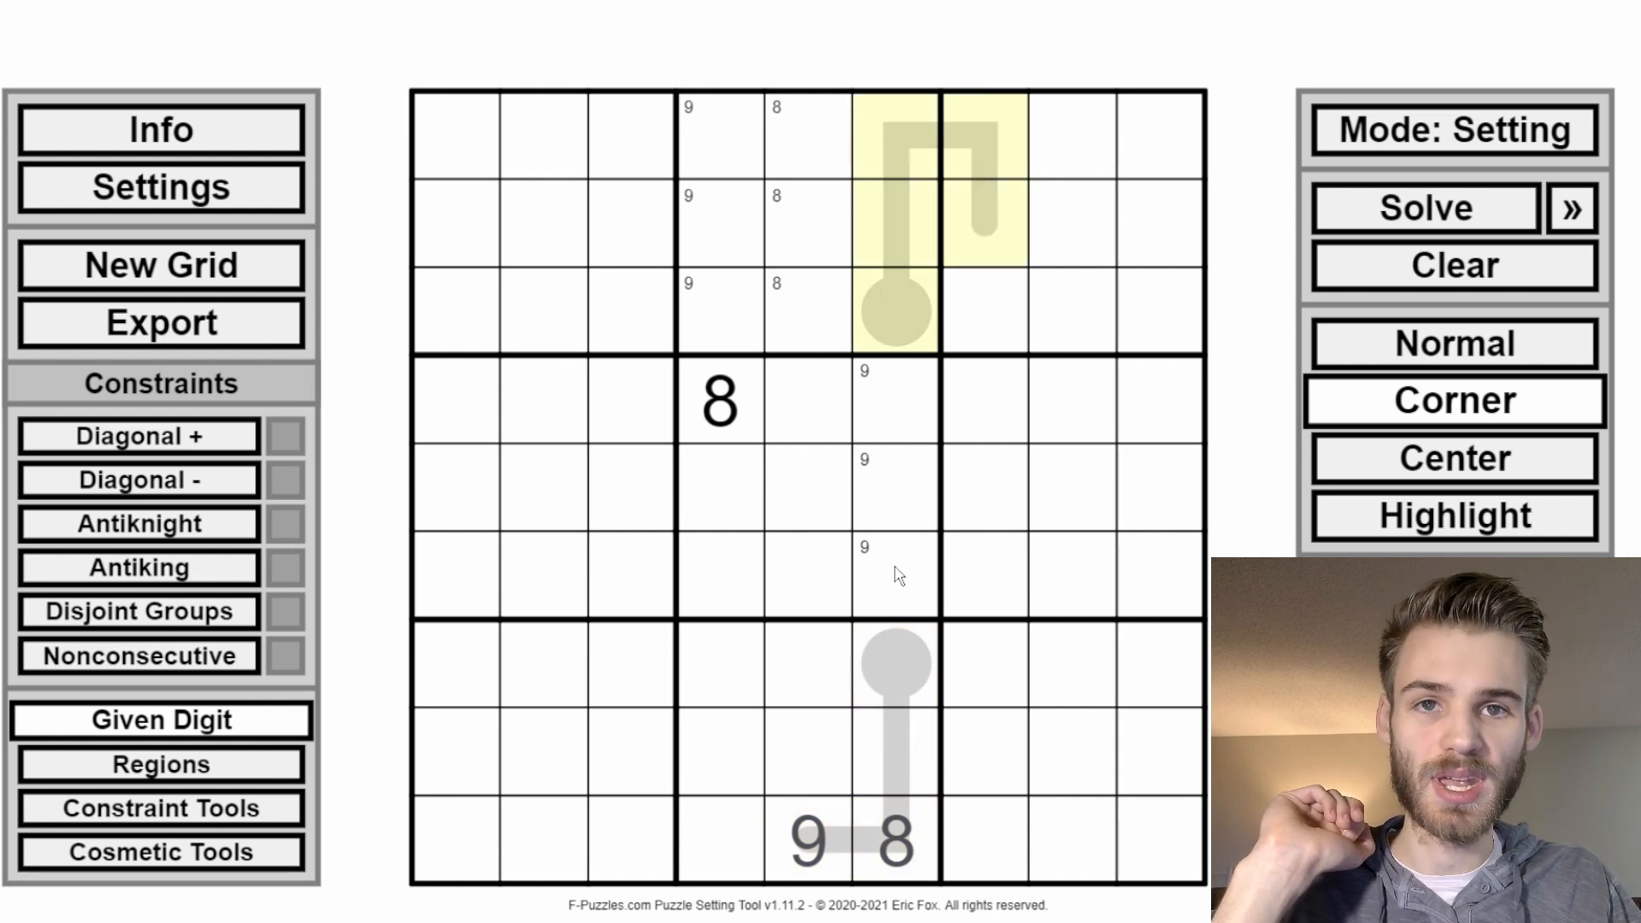
left_click(895, 399)
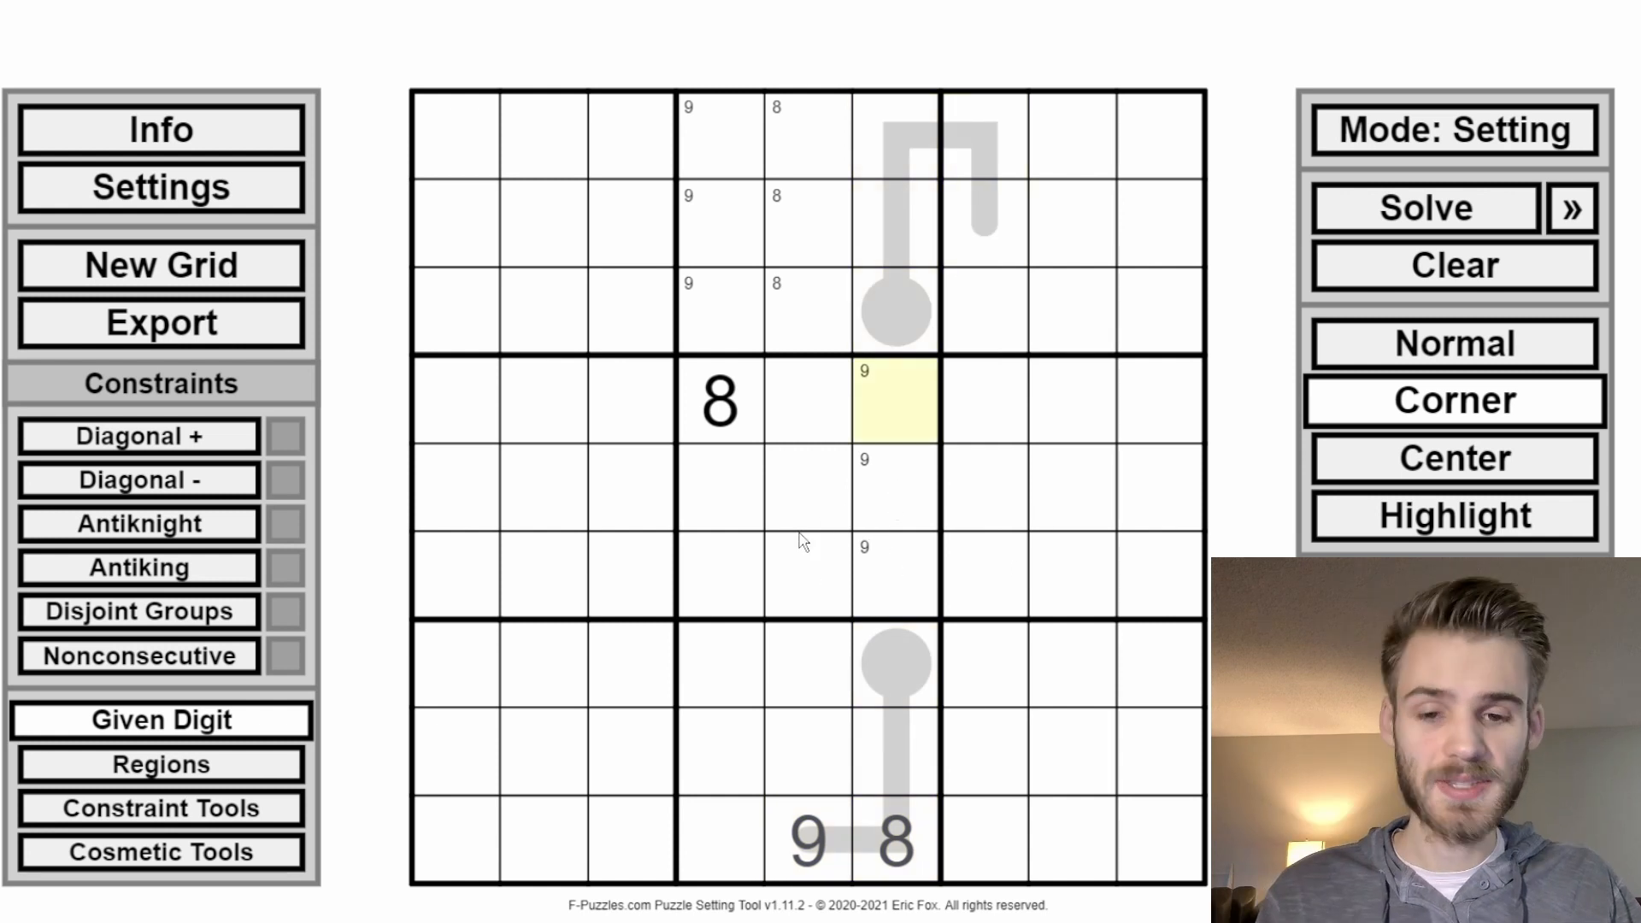
key("c")
left_click(736, 405, "ctrl")
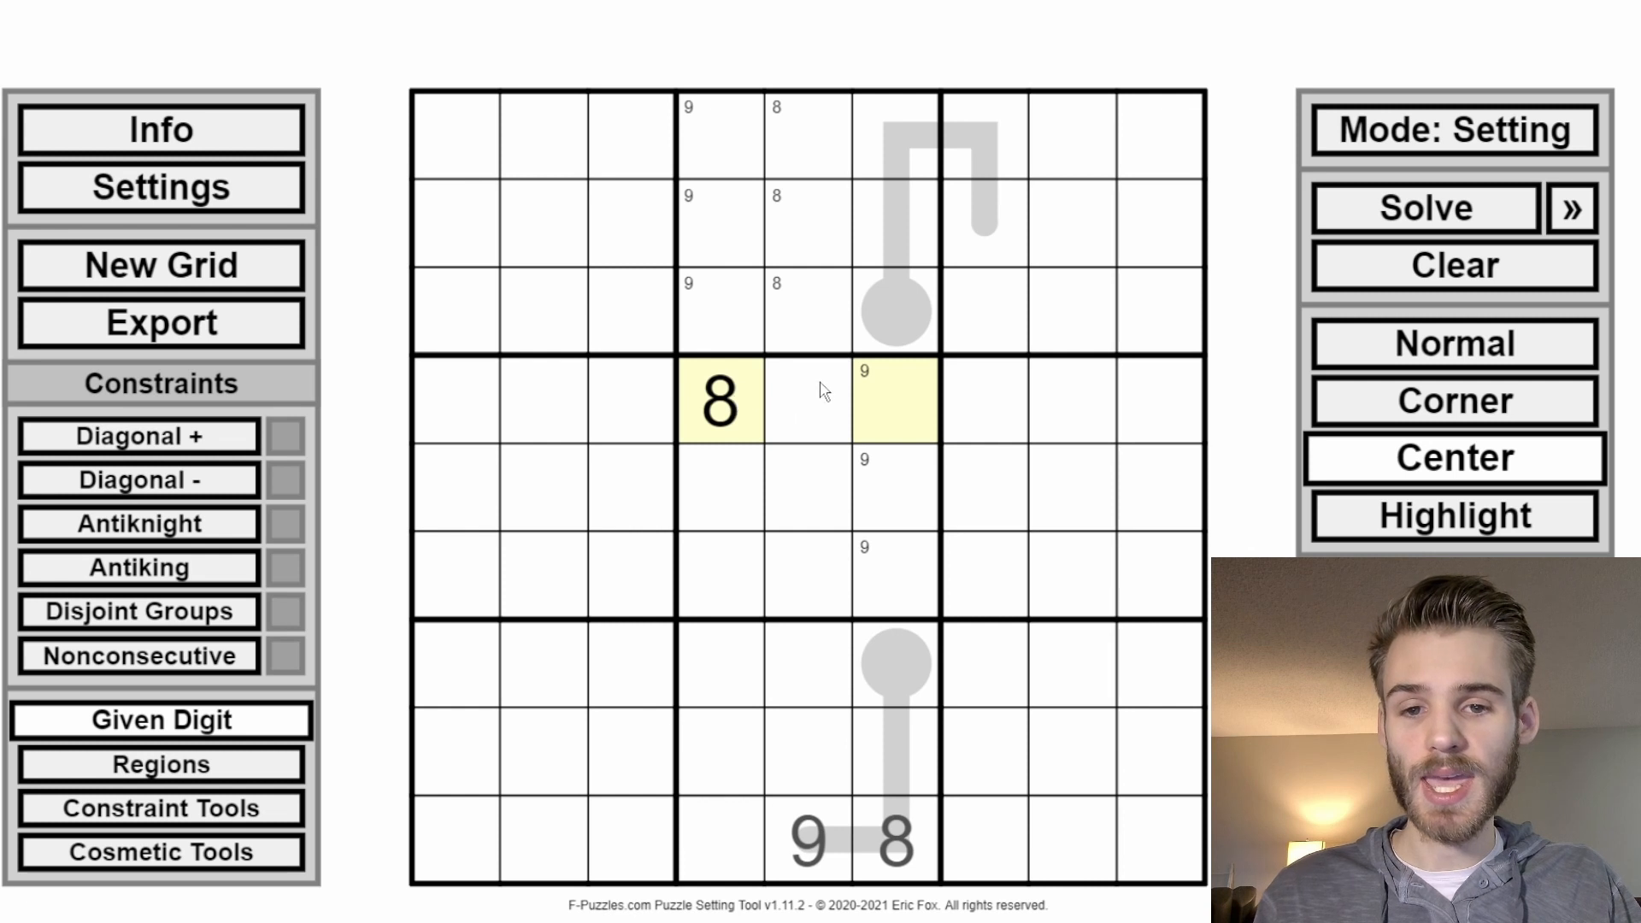
key("x")
mouse_move(718, 395)
left_mouse_down()
mouse_move(886, 418)
mouse_move(1184, 503)
left_mouse_up()
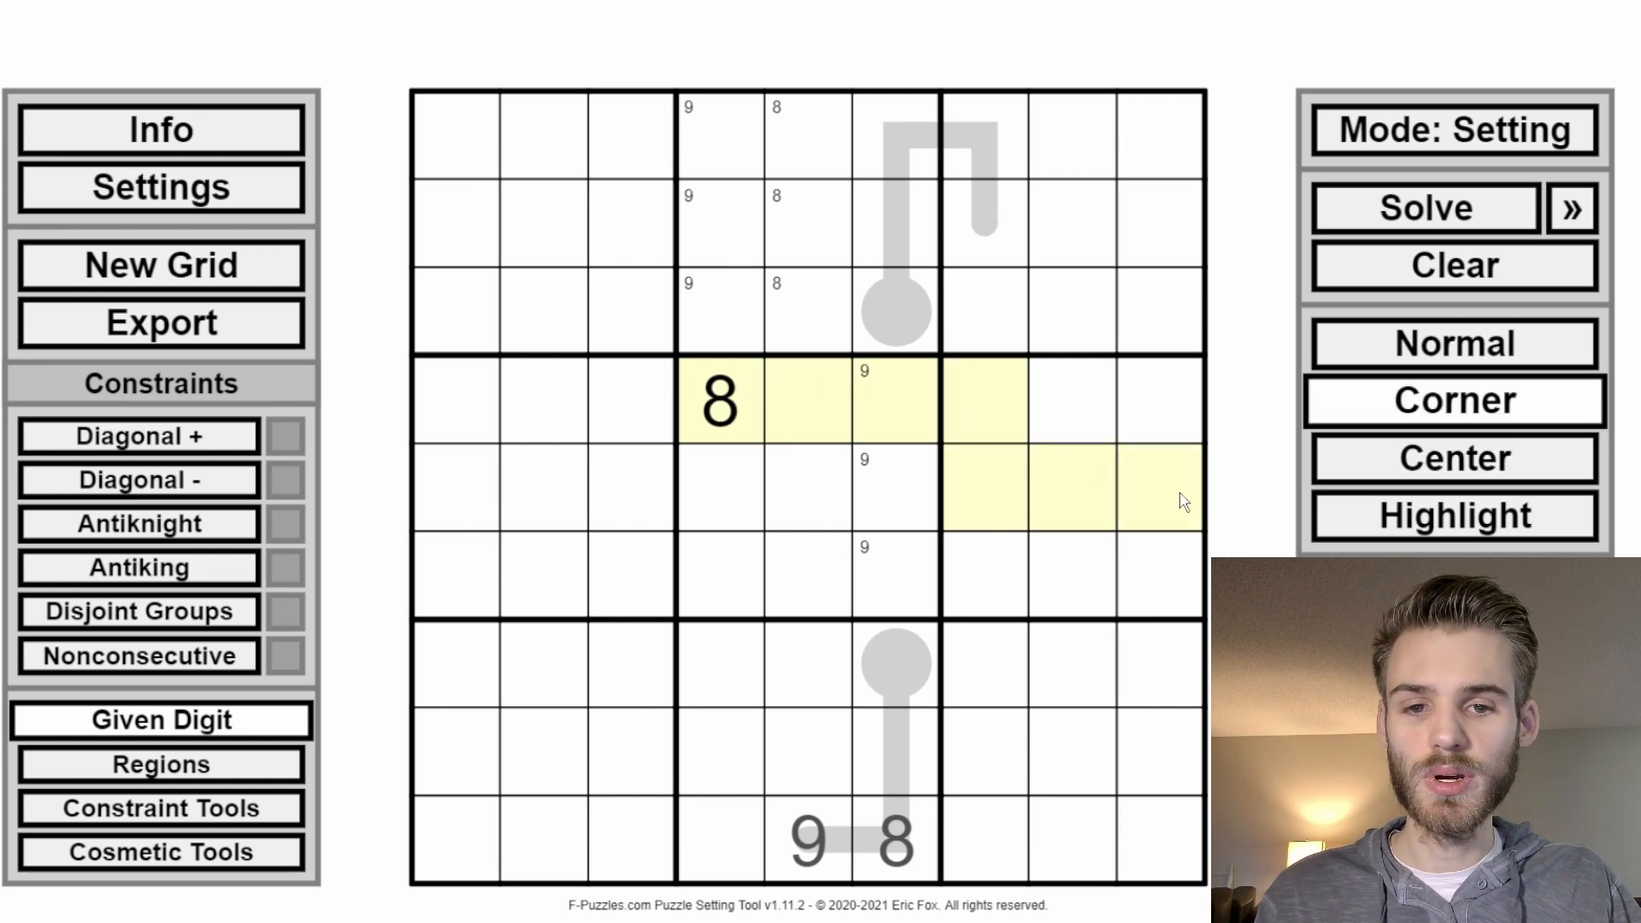
left_click(989, 428)
key("c")
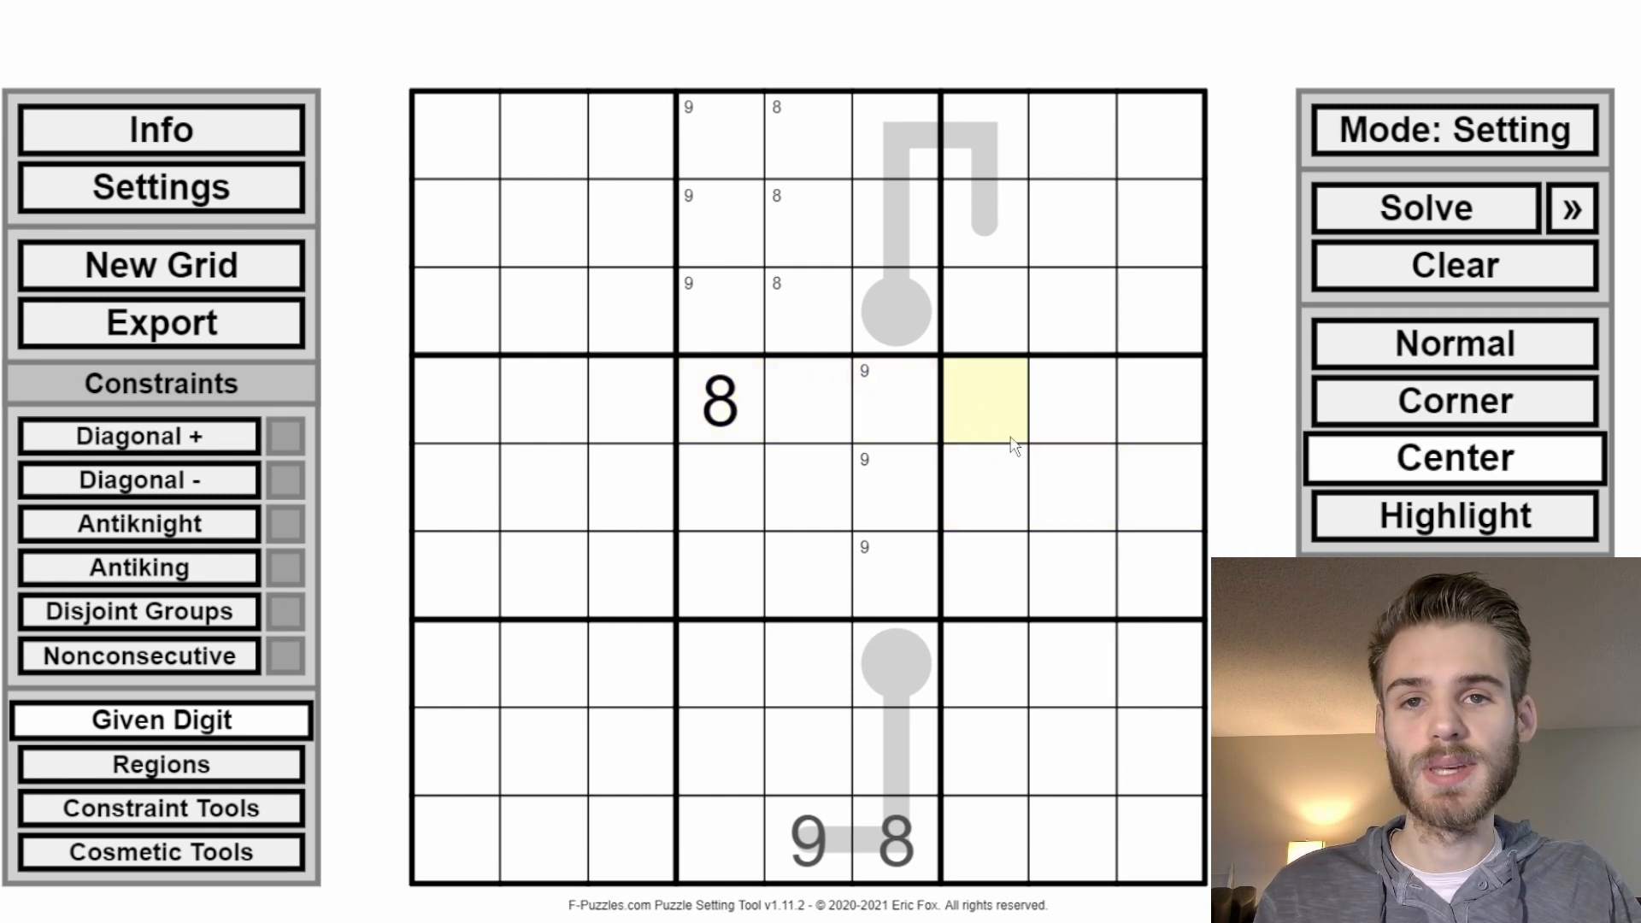
left_click(625, 400, "ctrl")
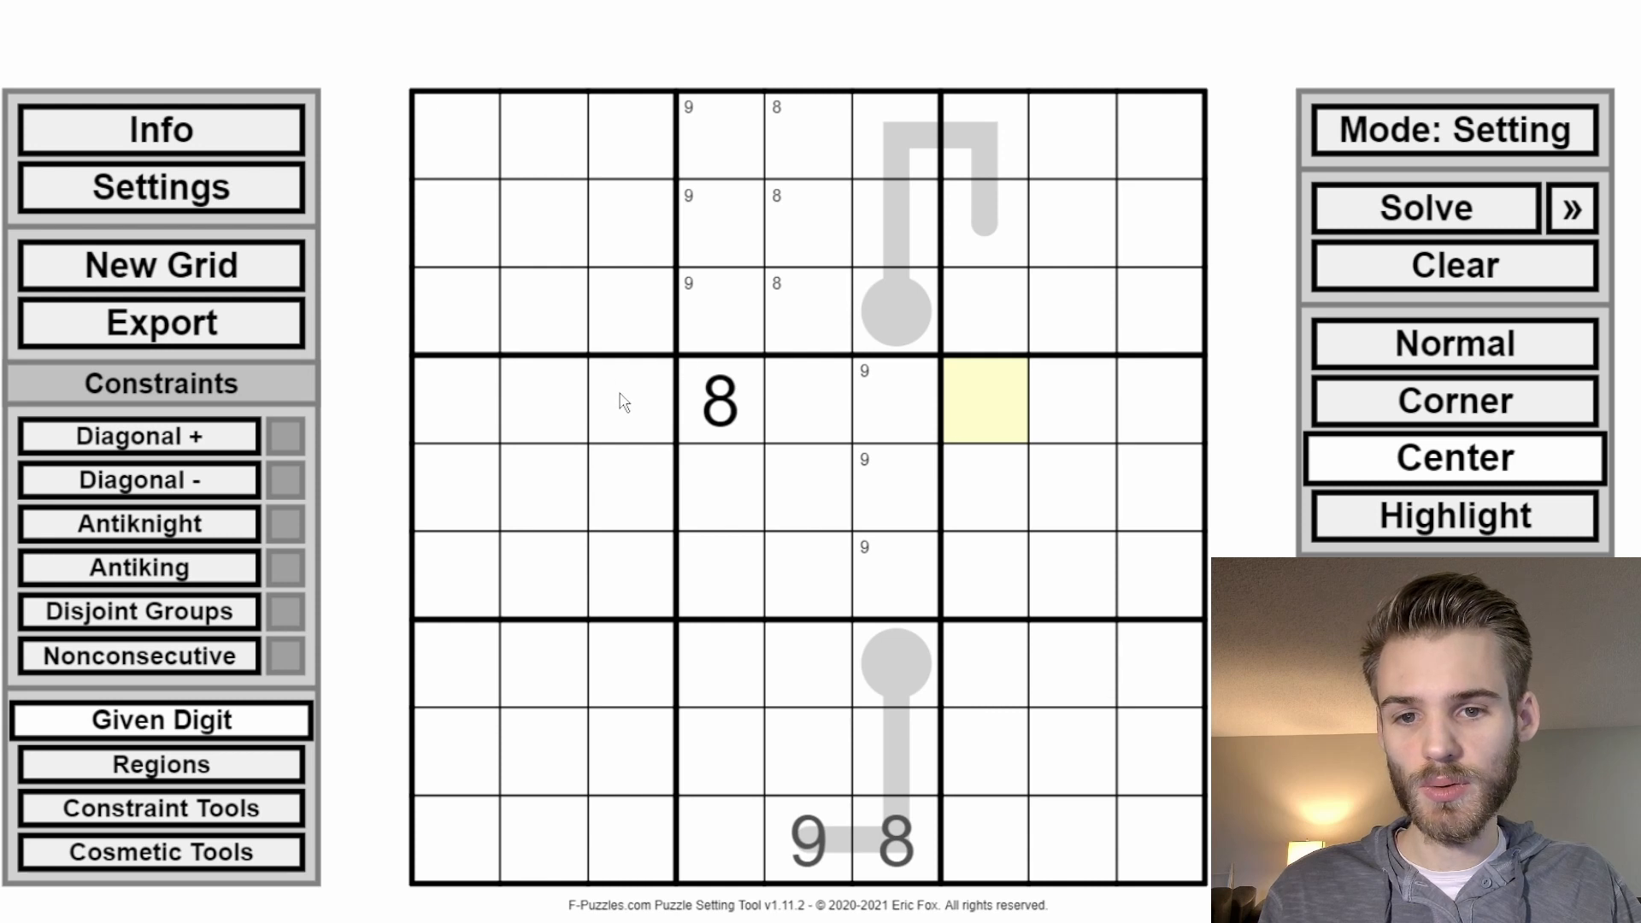
left_click(826, 402, "ctrl")
key("x")
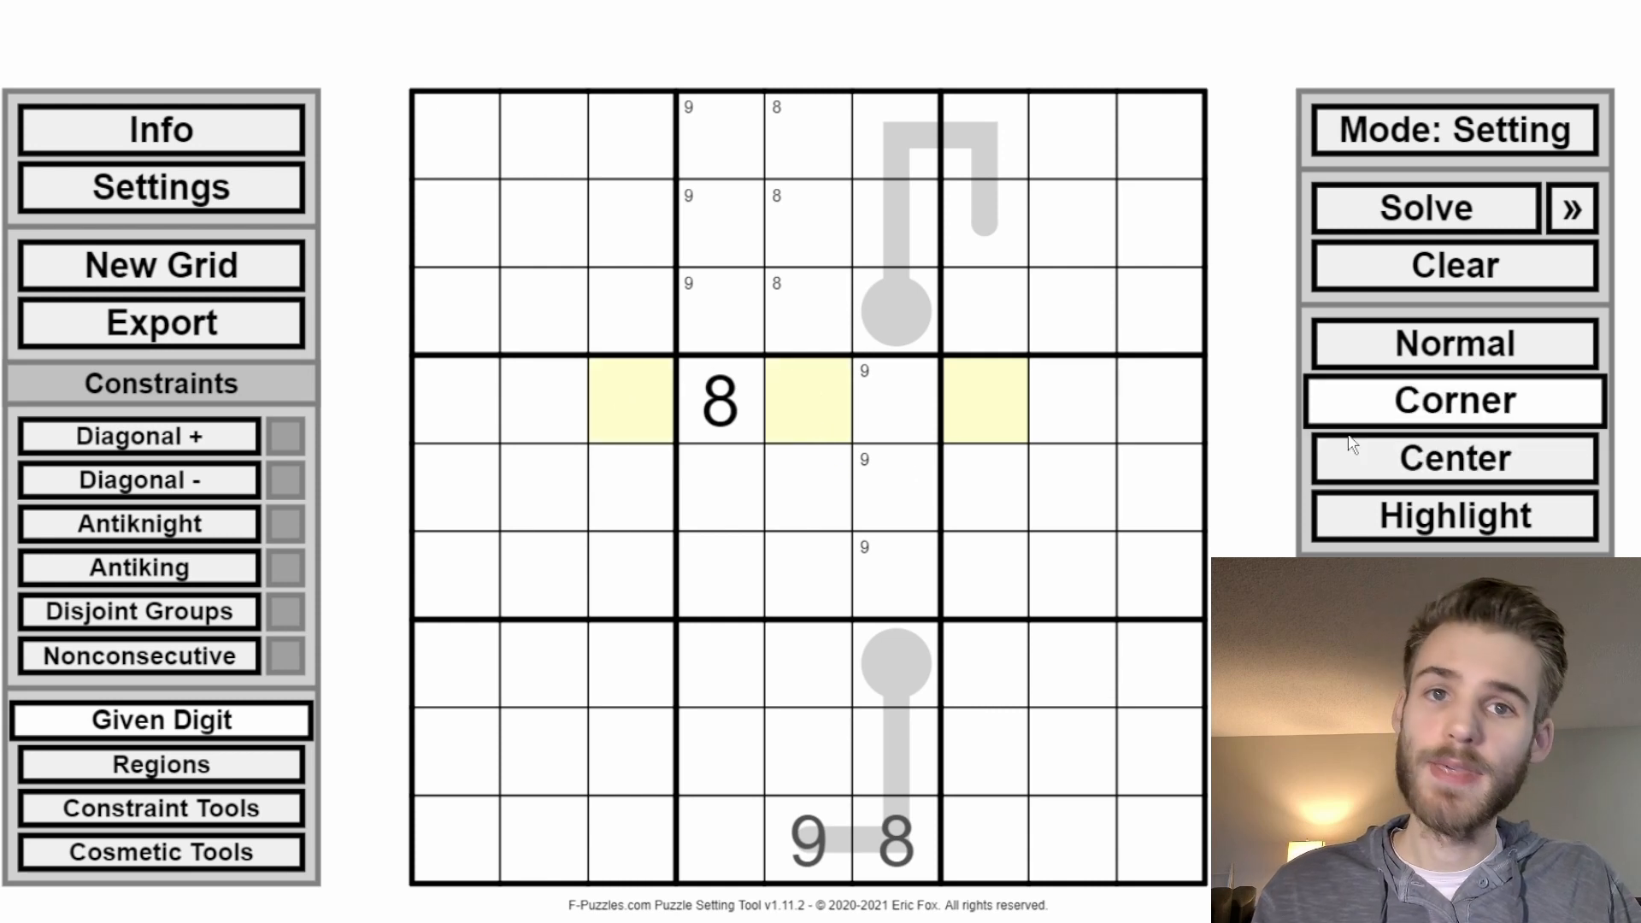
left_click(863, 385)
key("c")
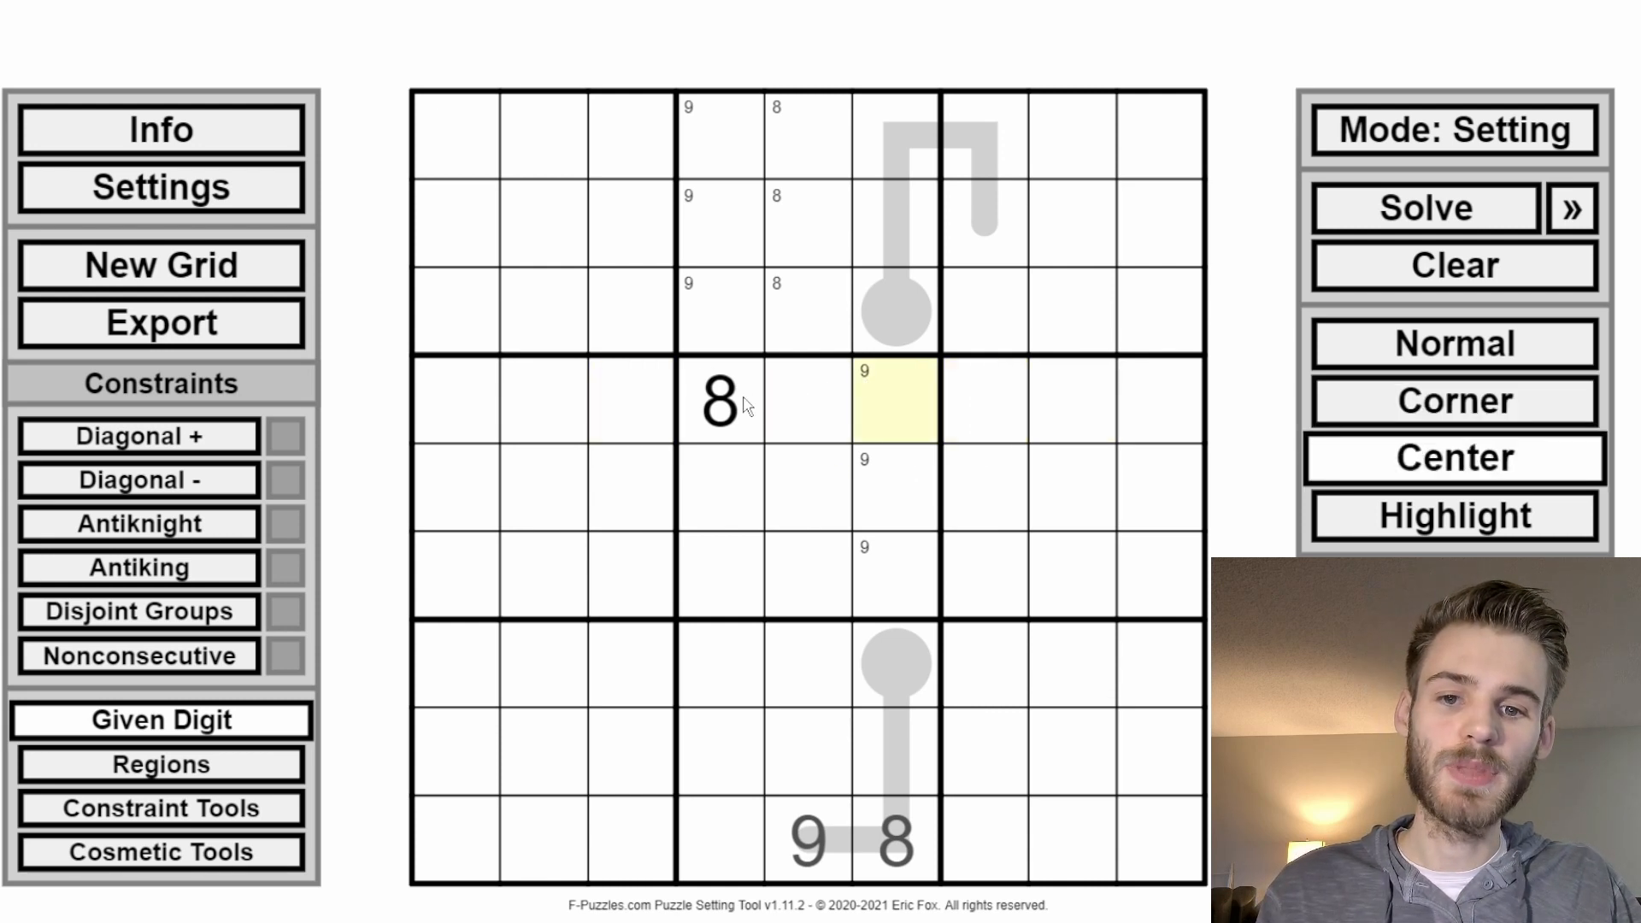
left_click(731, 404, "ctrl")
key("x")
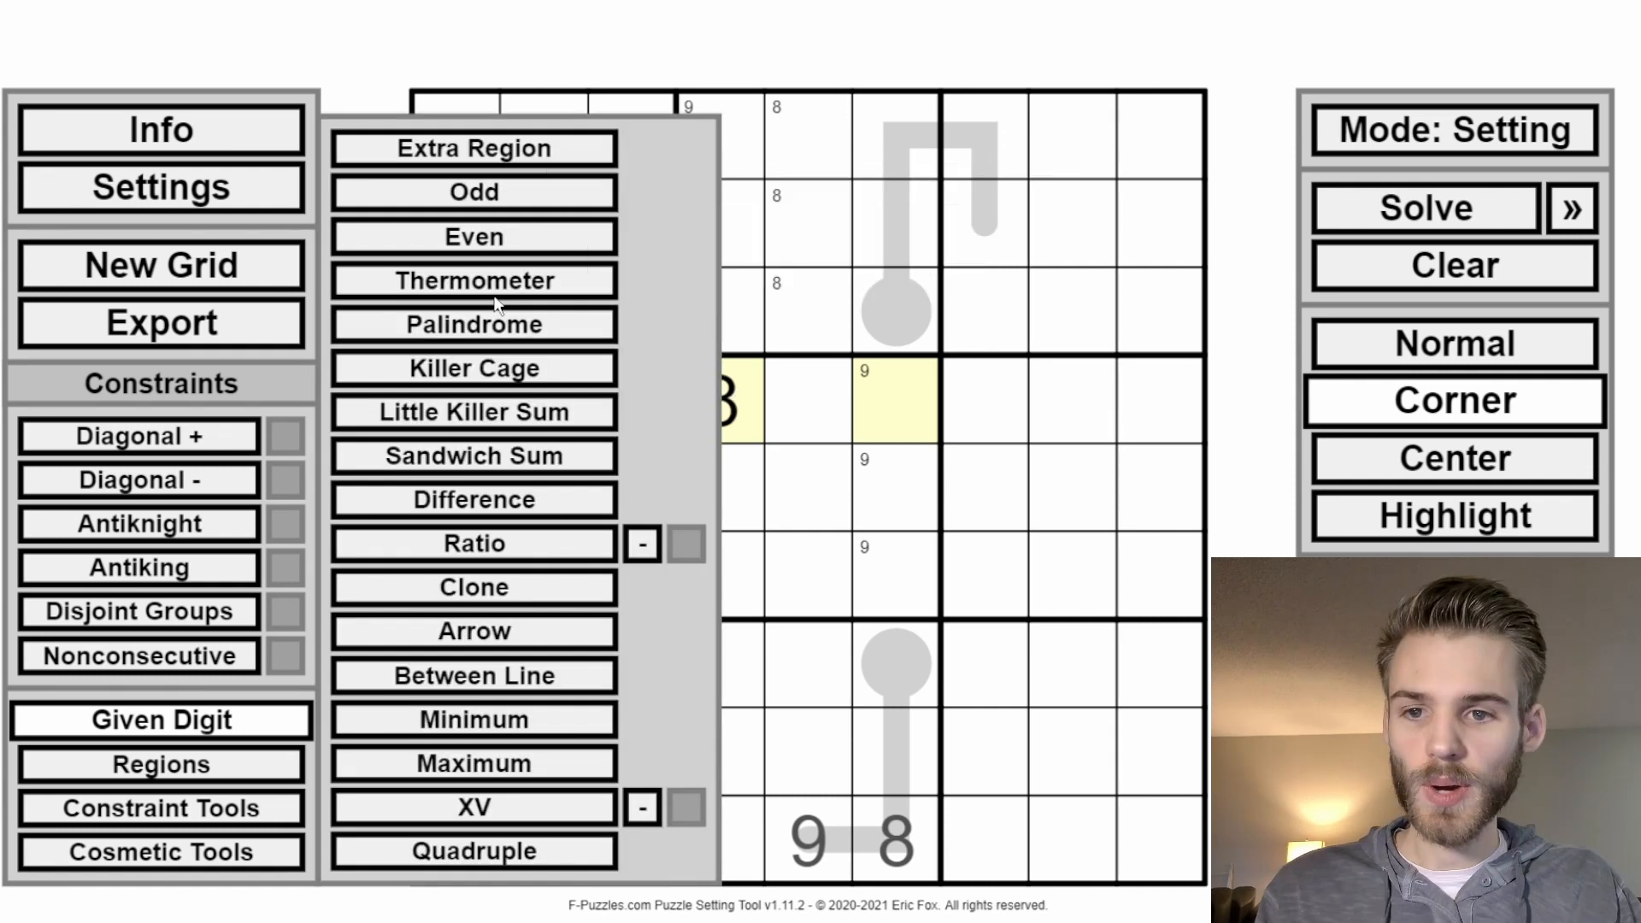
Step: Draw a thermometer from the bulb in row 7, column 6 up through rows 6 and 5, ending diagonally in row 4, column 7
left_click(492, 285)
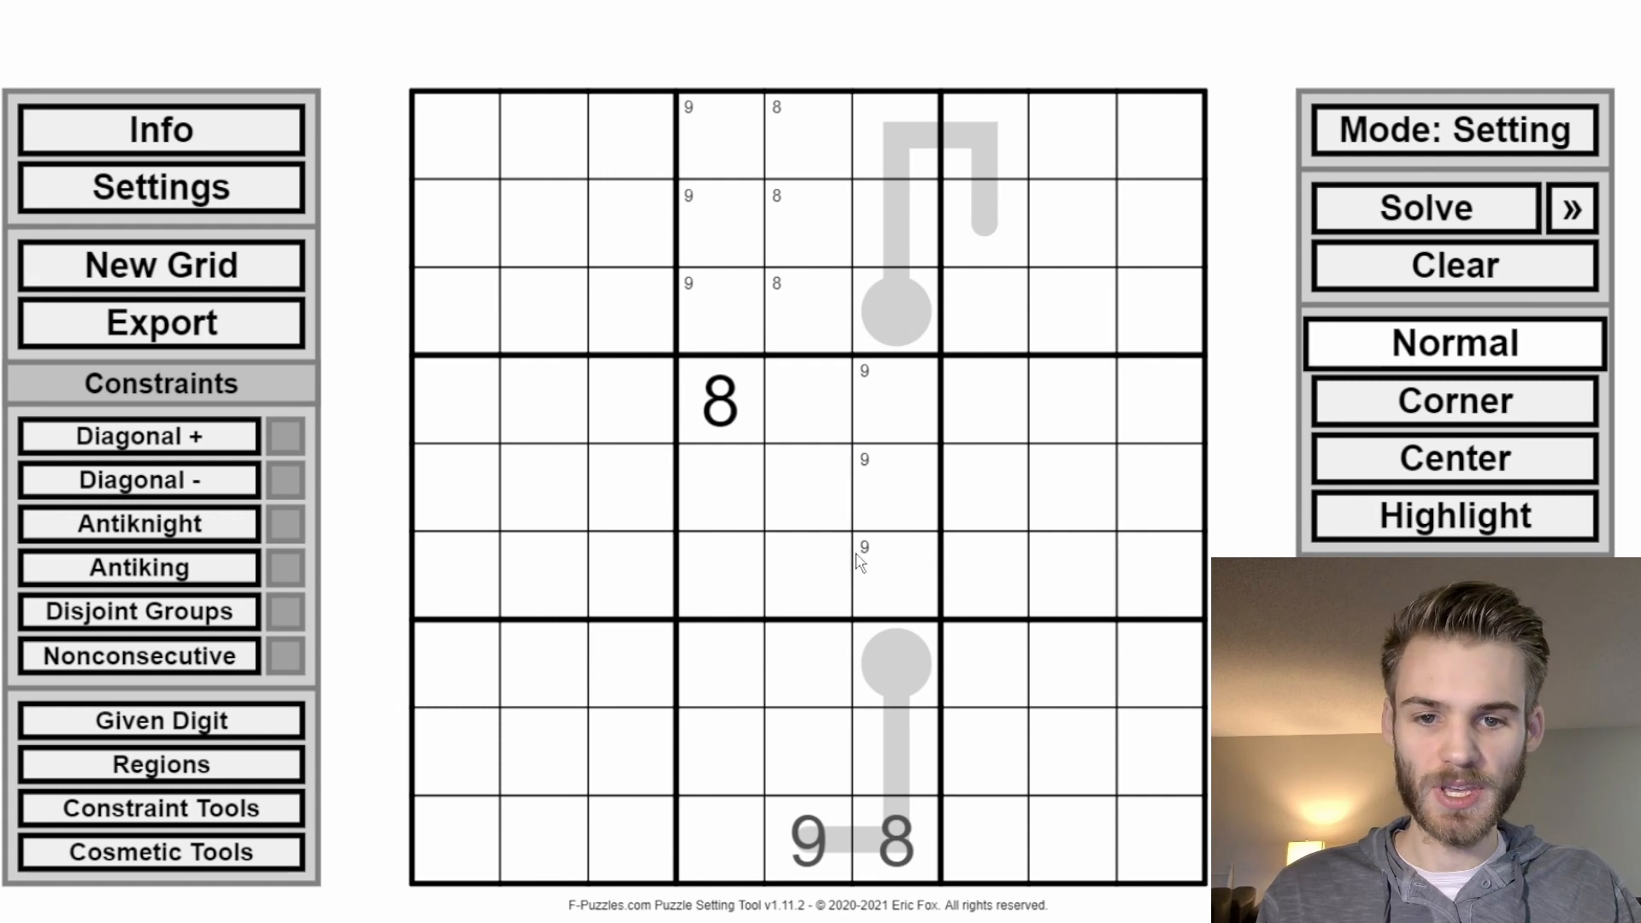
mouse_move(859, 560)
left_mouse_down()
mouse_move(886, 479)
mouse_move(964, 402)
left_mouse_up()
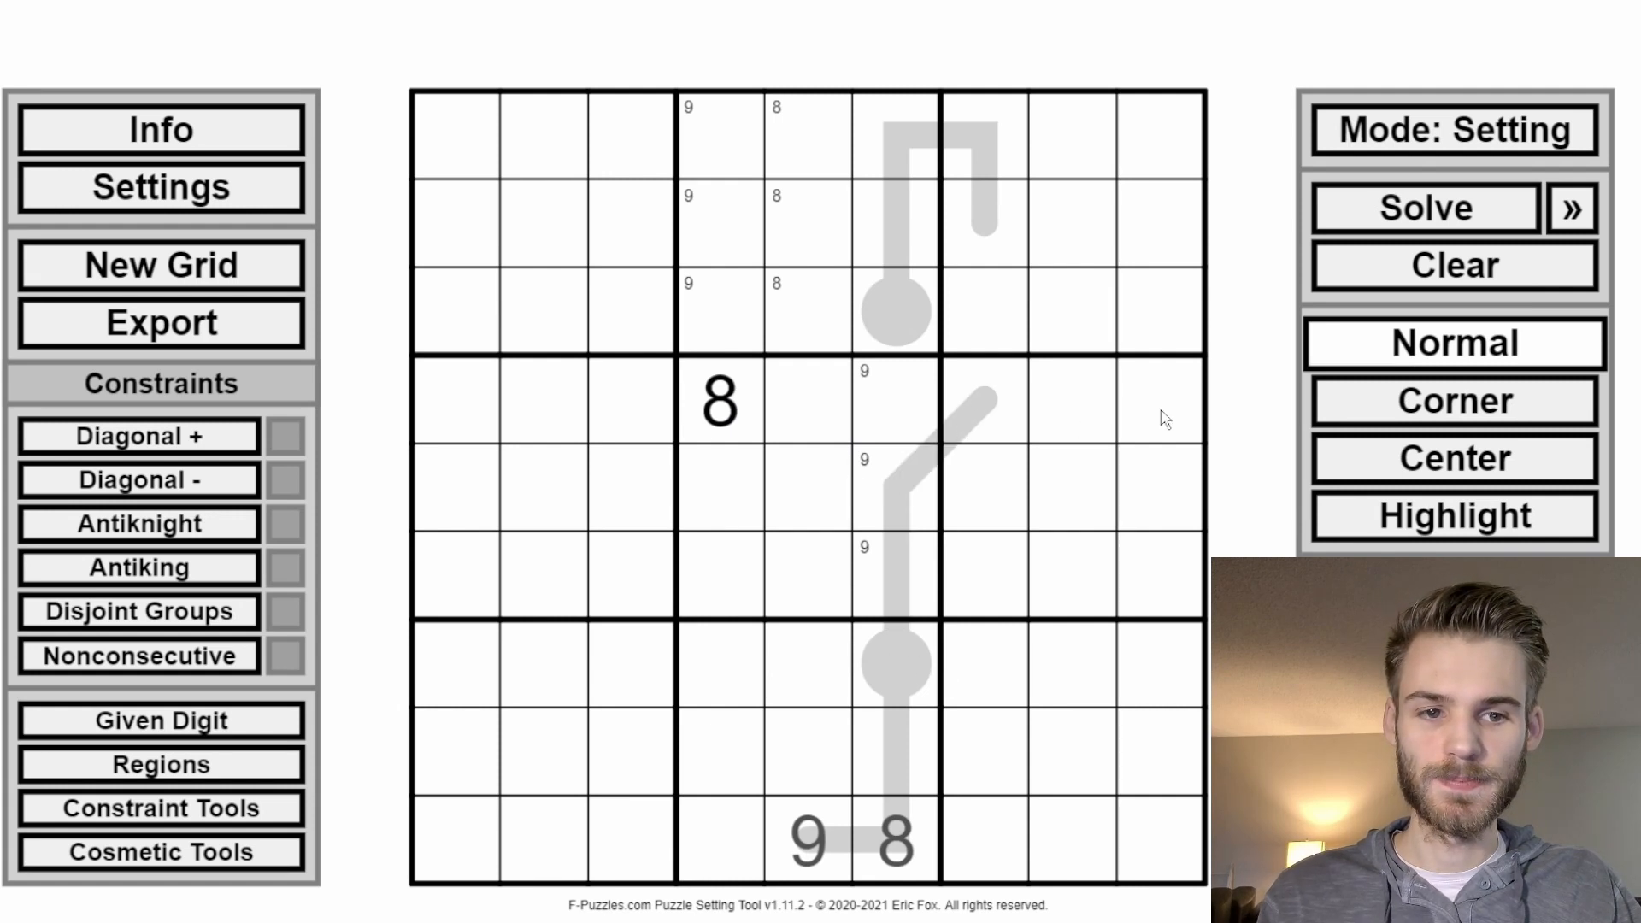
Step: In solving mode, enter 9 in row 4, column 6 and remove the 9 corner marks from rows 5 and 6 of column 6
left_click(1455, 130)
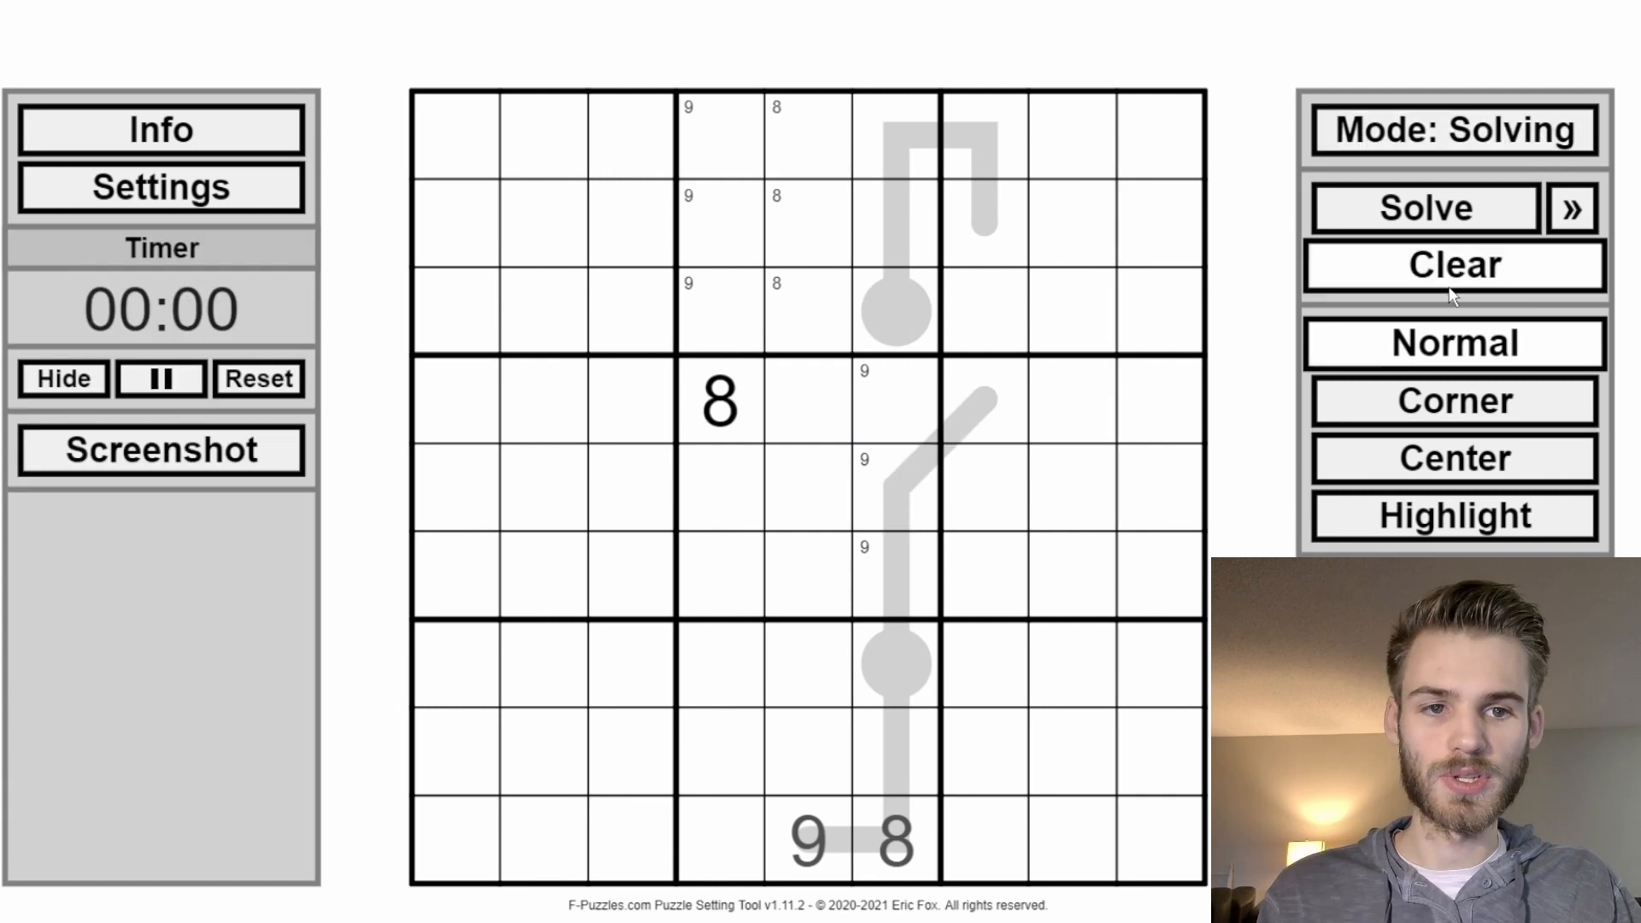
left_click(934, 392)
type("9")
left_click(892, 526)
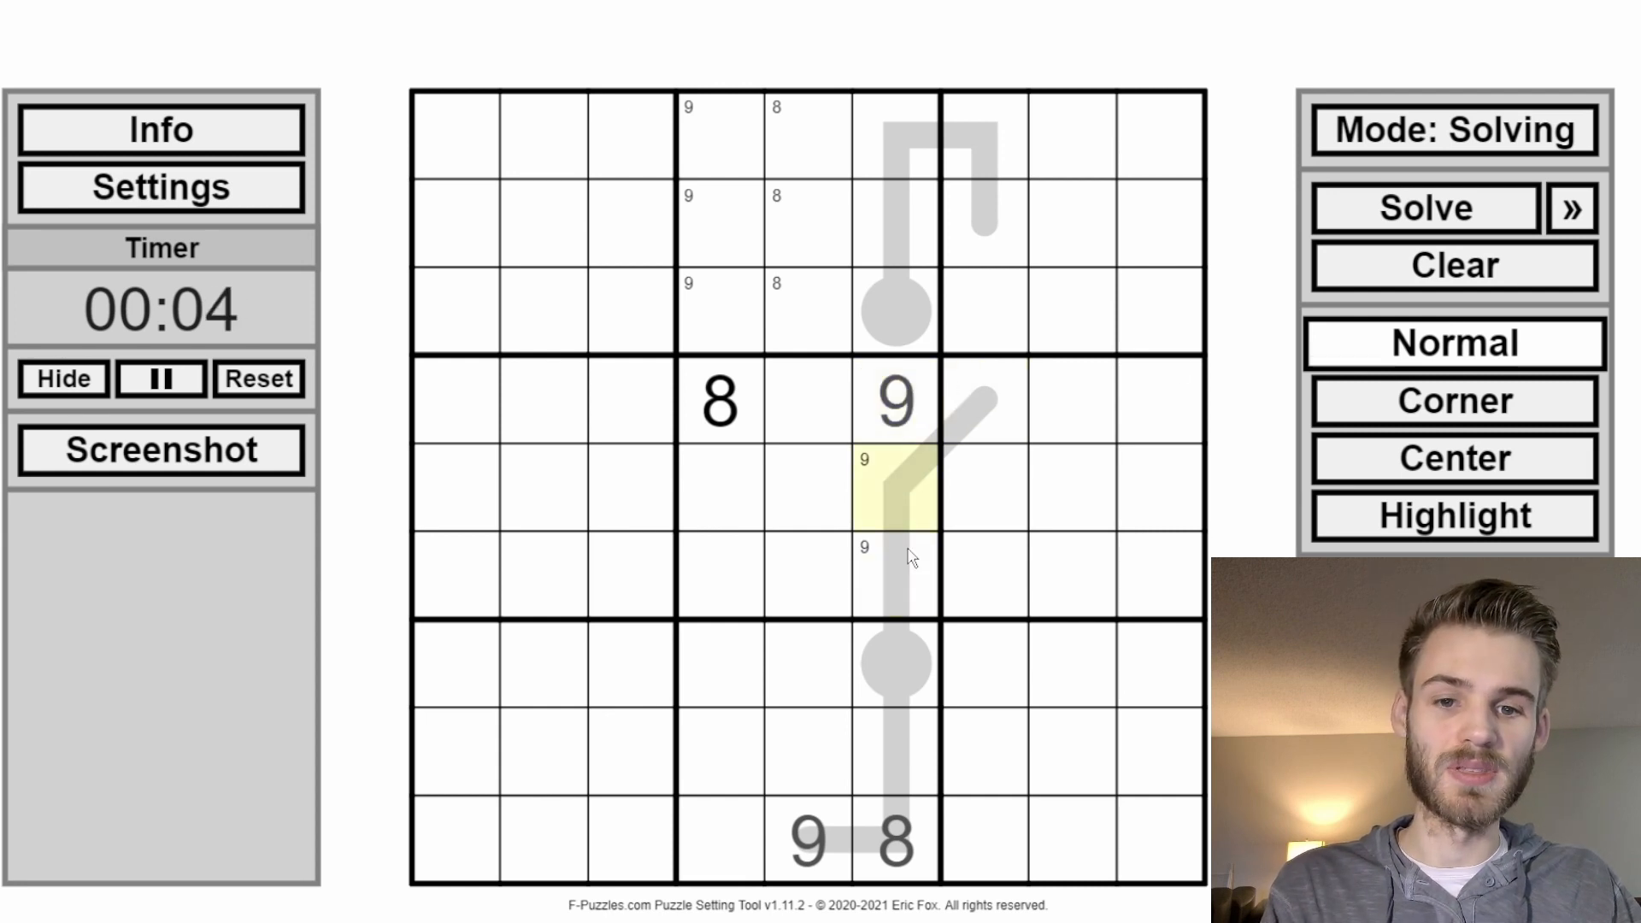
left_click_drag(908, 548, 905, 570)
key("Delete")
left_click_drag(923, 432, 740, 403)
left_click(738, 404)
left_click(930, 409, "ctrl")
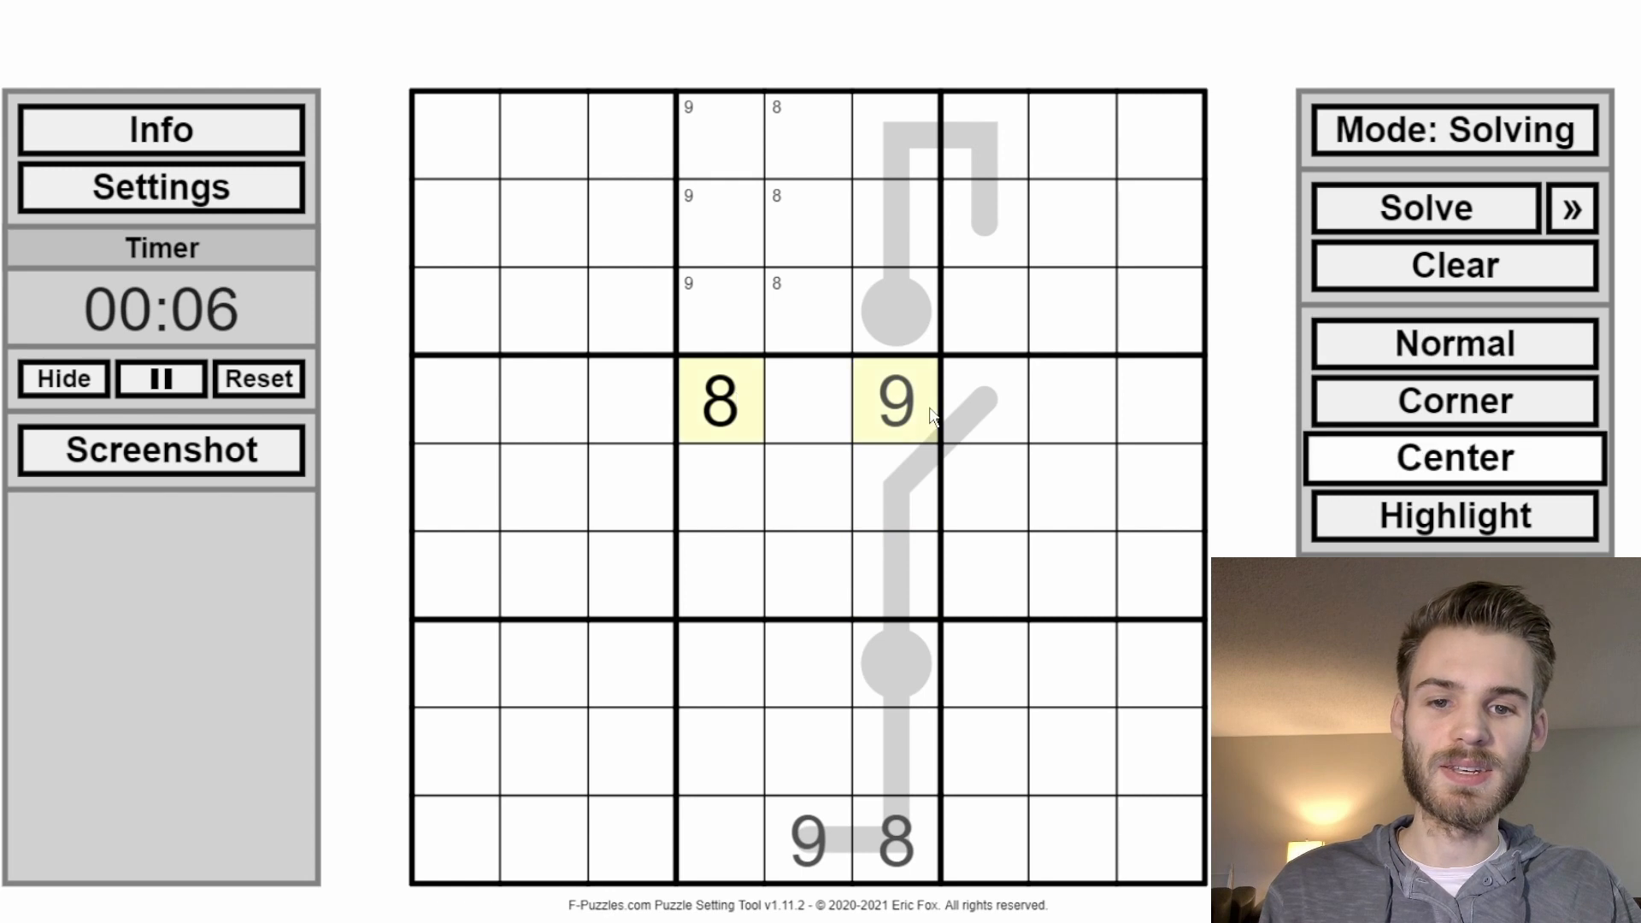
Step: Add center marks along the lower thermometer: 7 in row 4, column 7, 6 in row 5, column 6, and 5 in row 6, column 6
left_click(1012, 402)
left_click(1359, 456)
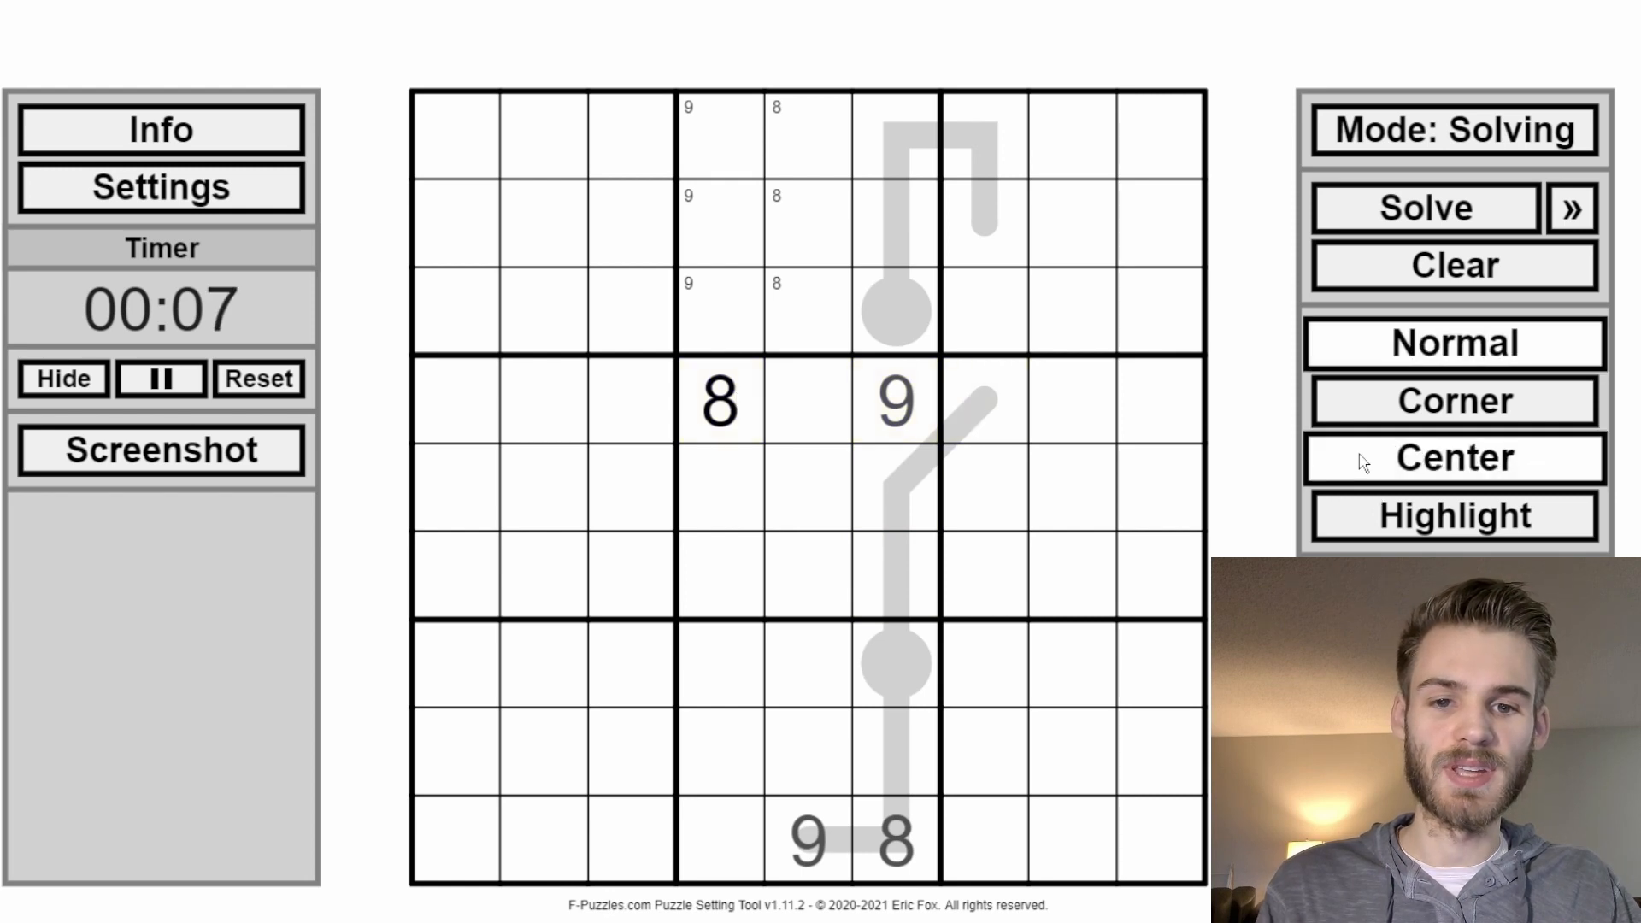
left_click(969, 382)
key("7")
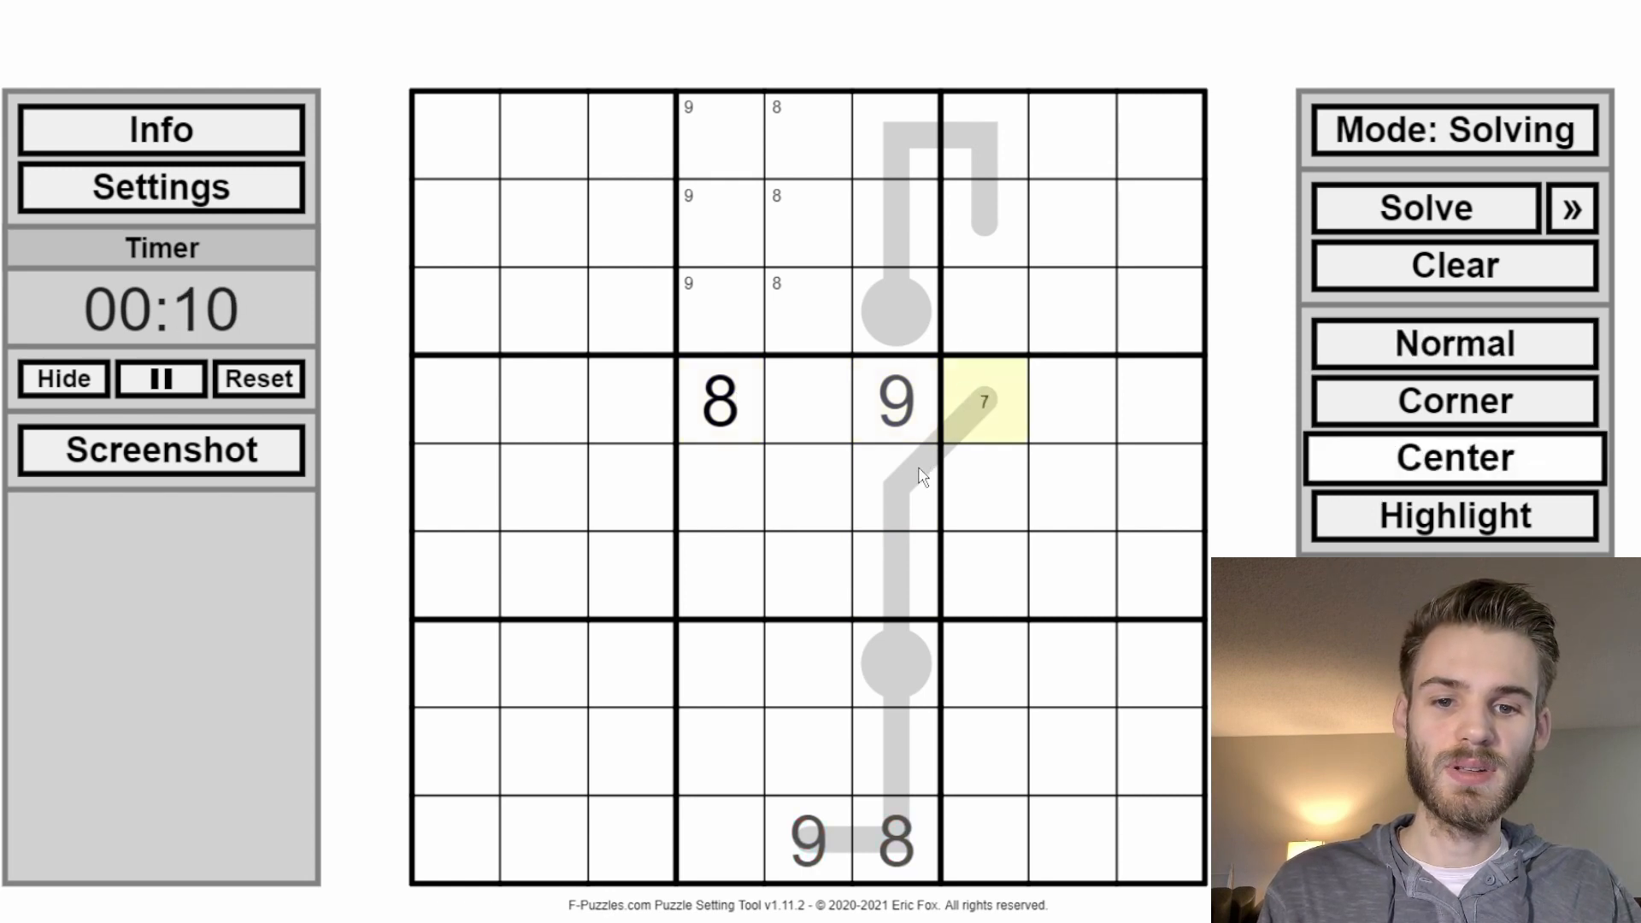
left_click(915, 496)
key("6")
left_click(898, 603)
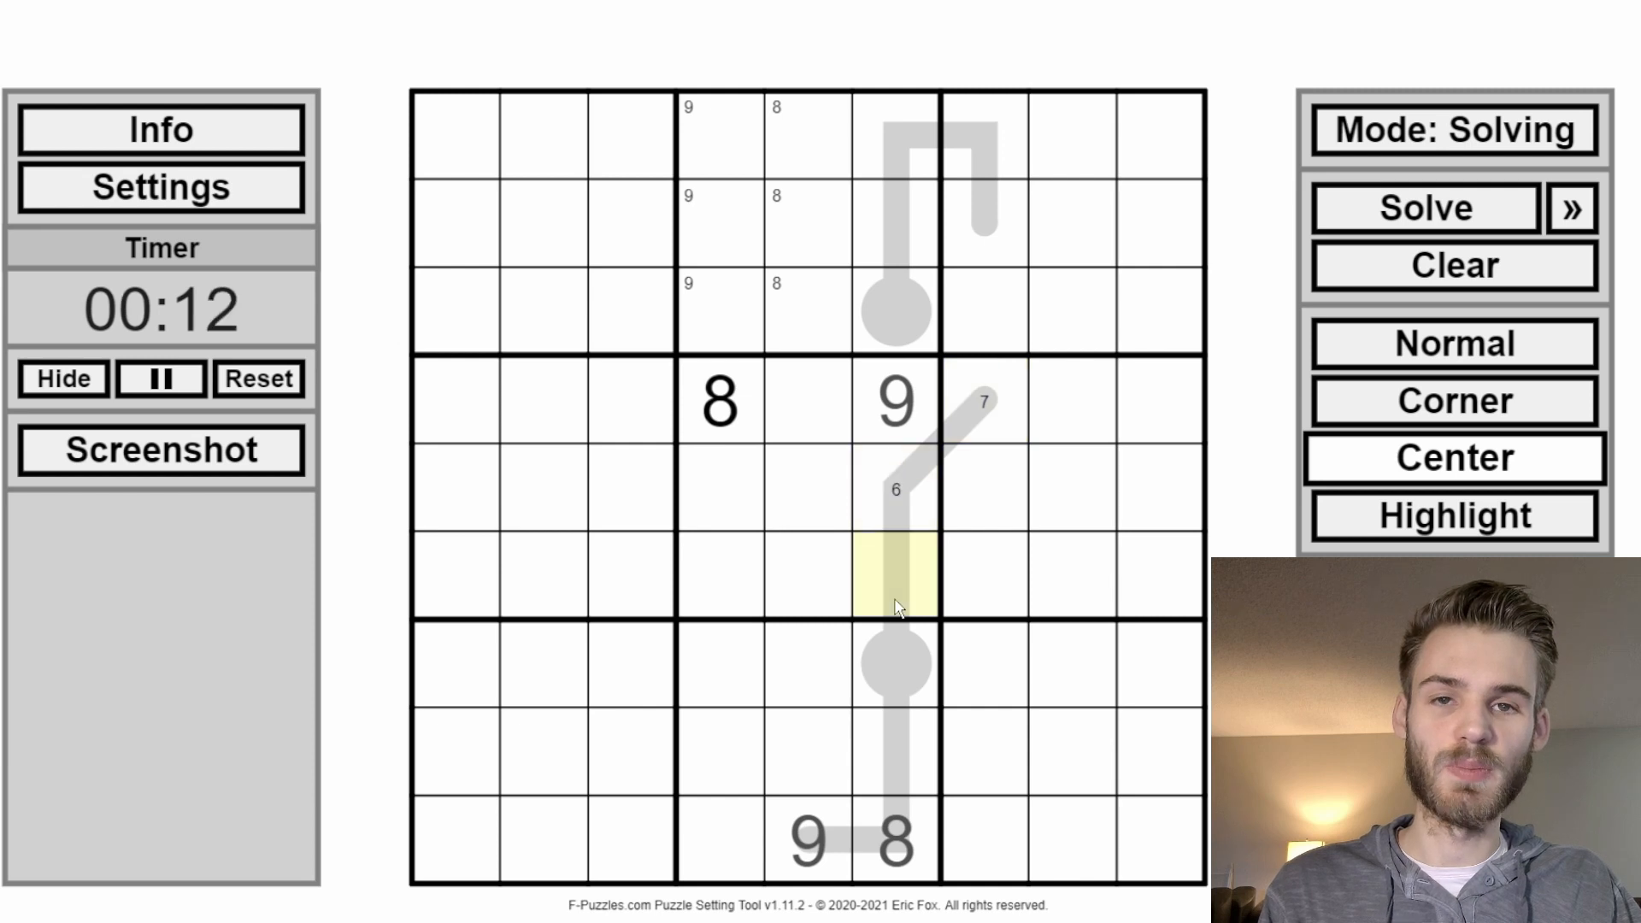
key("5")
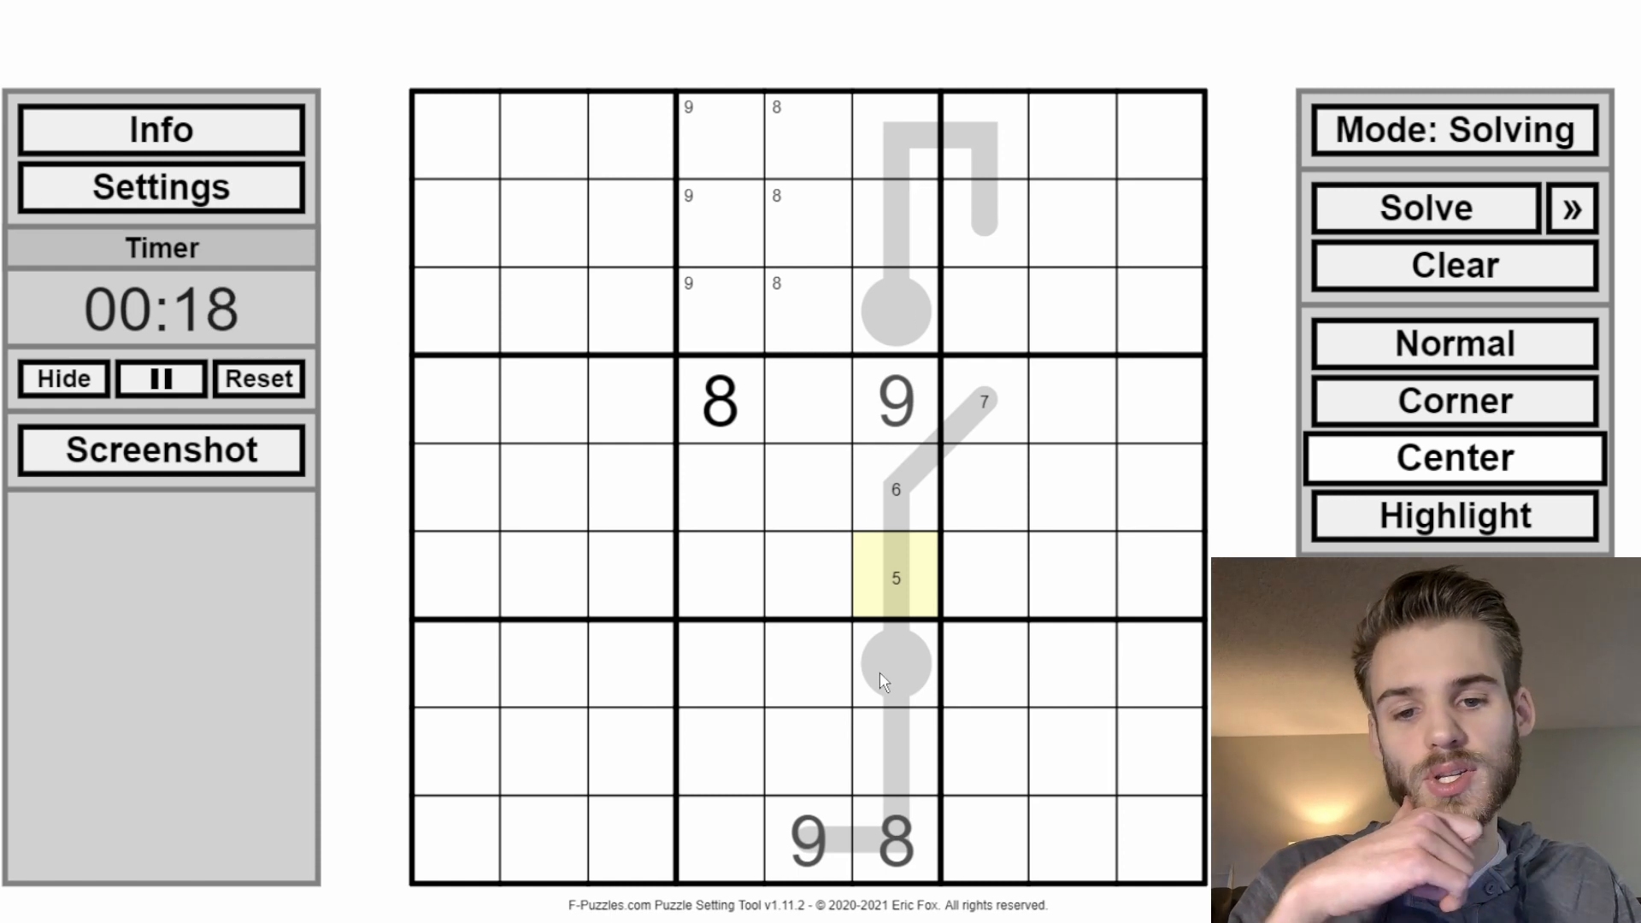
Step: Examine column 6 for the cells that can hold a 7, comparing both thermometers with row 8 and row 1
mouse_move(885, 675)
left_mouse_down()
mouse_move(899, 377)
mouse_move(886, 176)
mouse_move(891, 202)
left_mouse_up()
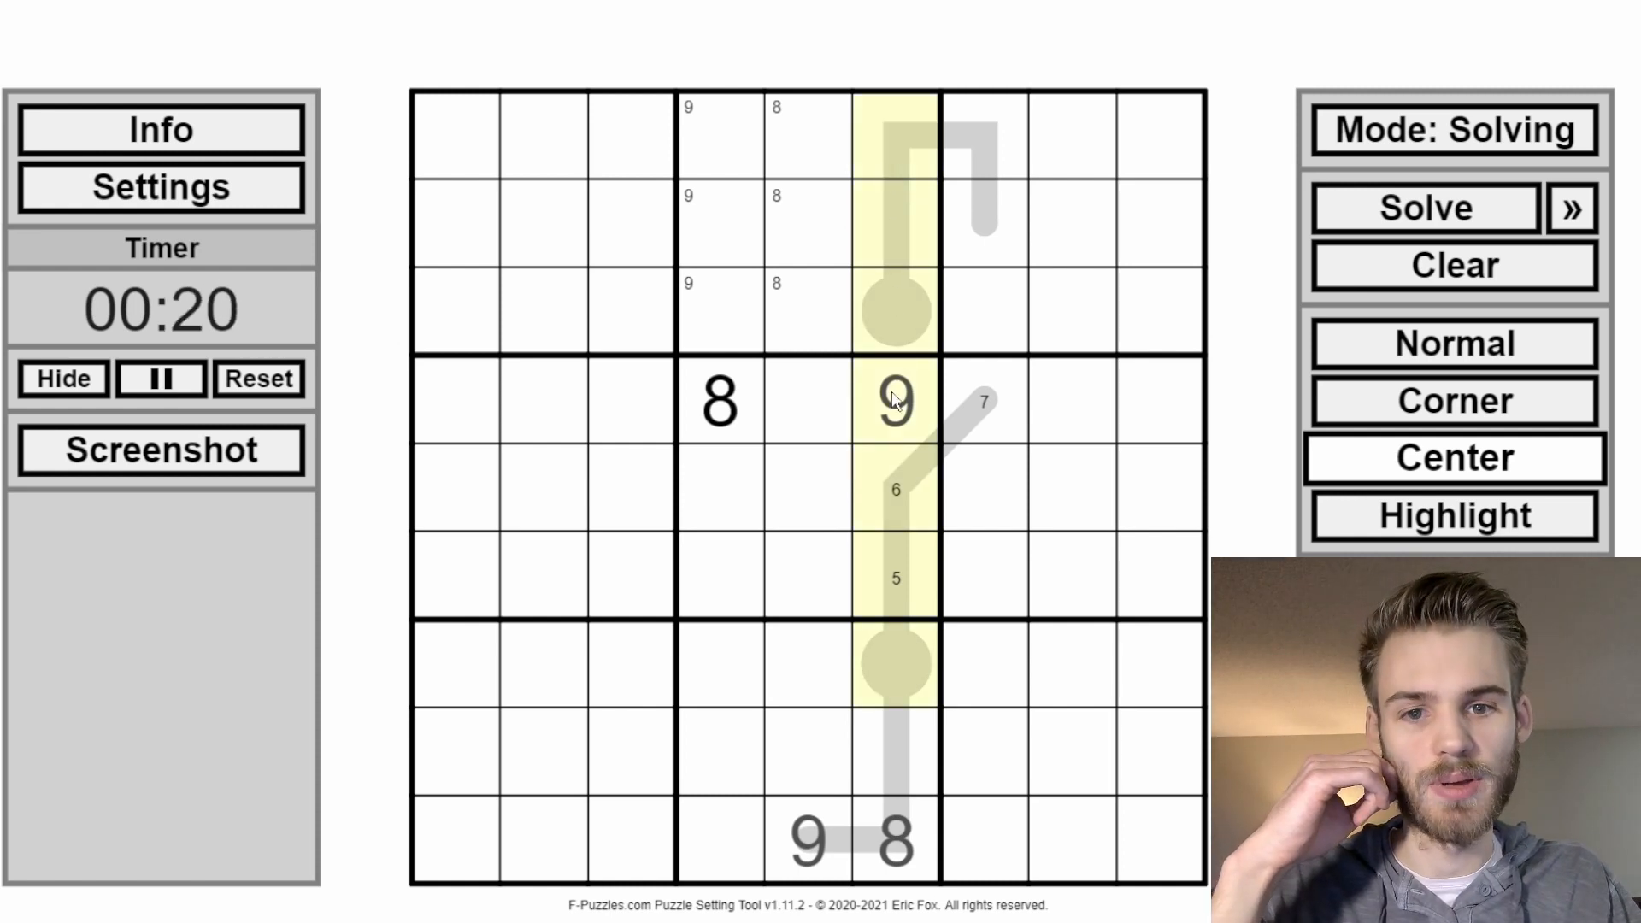
left_click_drag(887, 504, 901, 598)
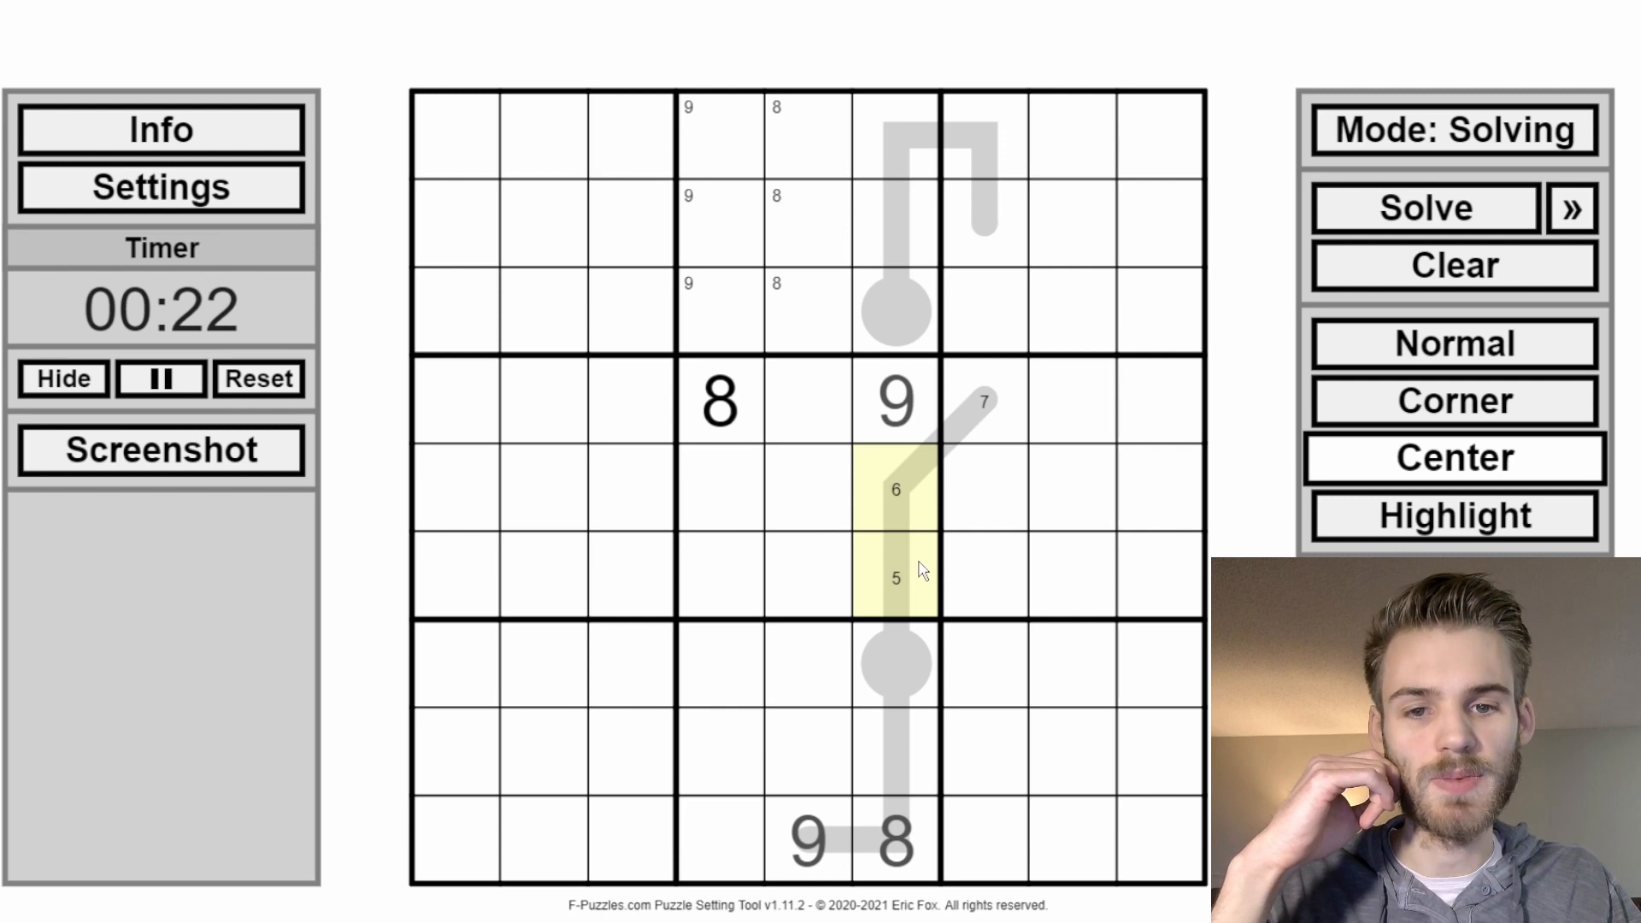
left_click(919, 766)
left_click(900, 171, "ctrl")
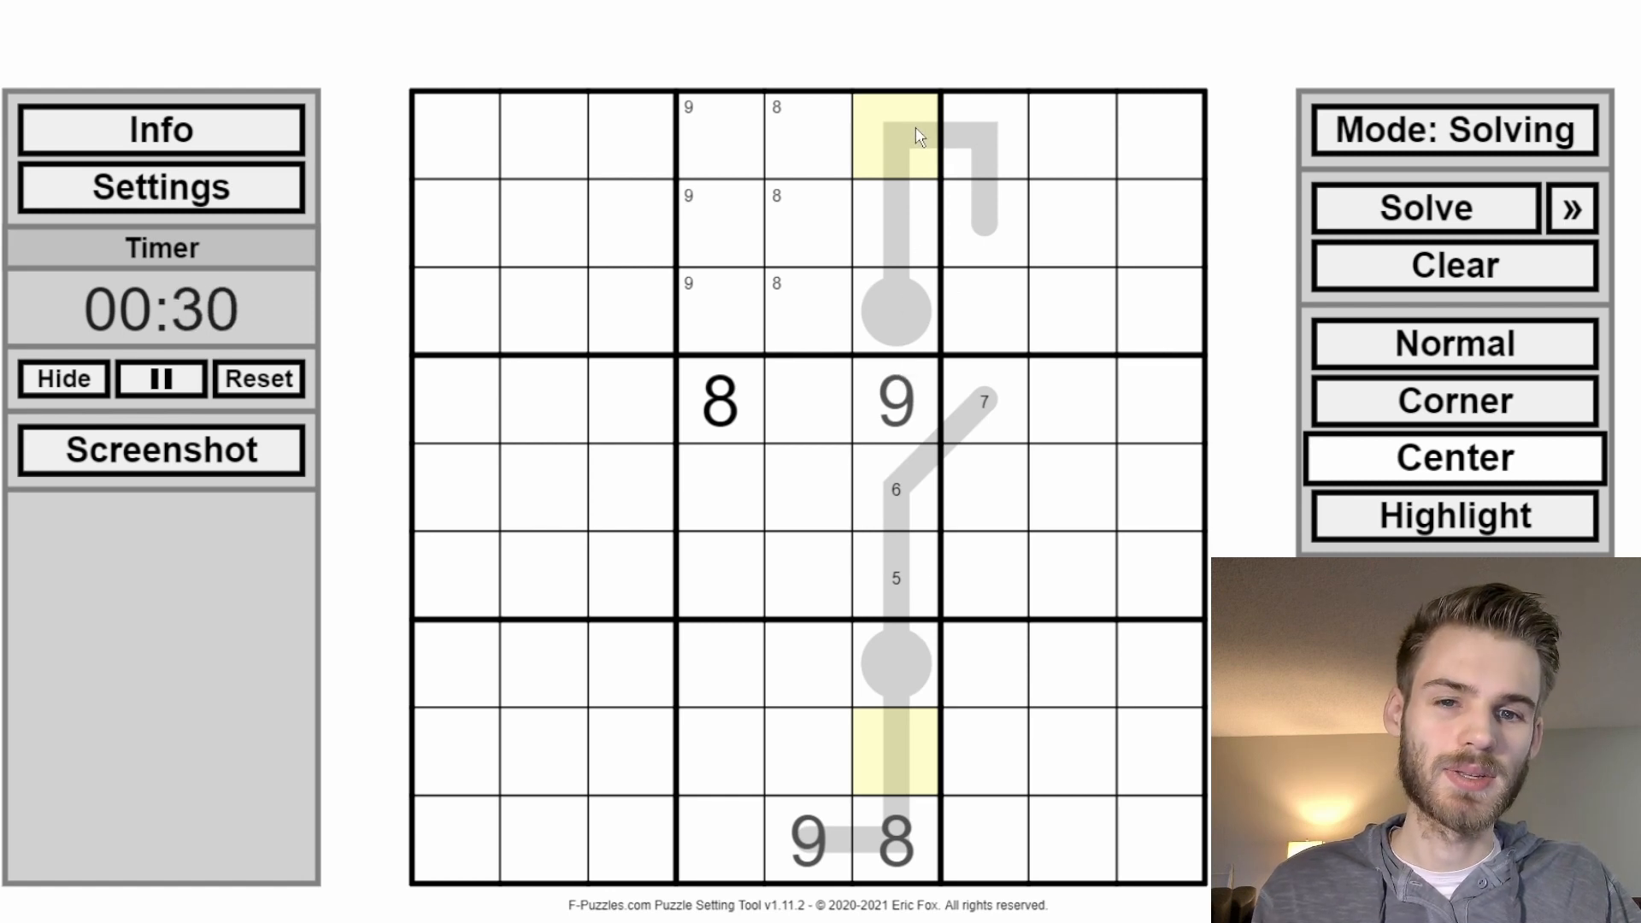
left_click(906, 147)
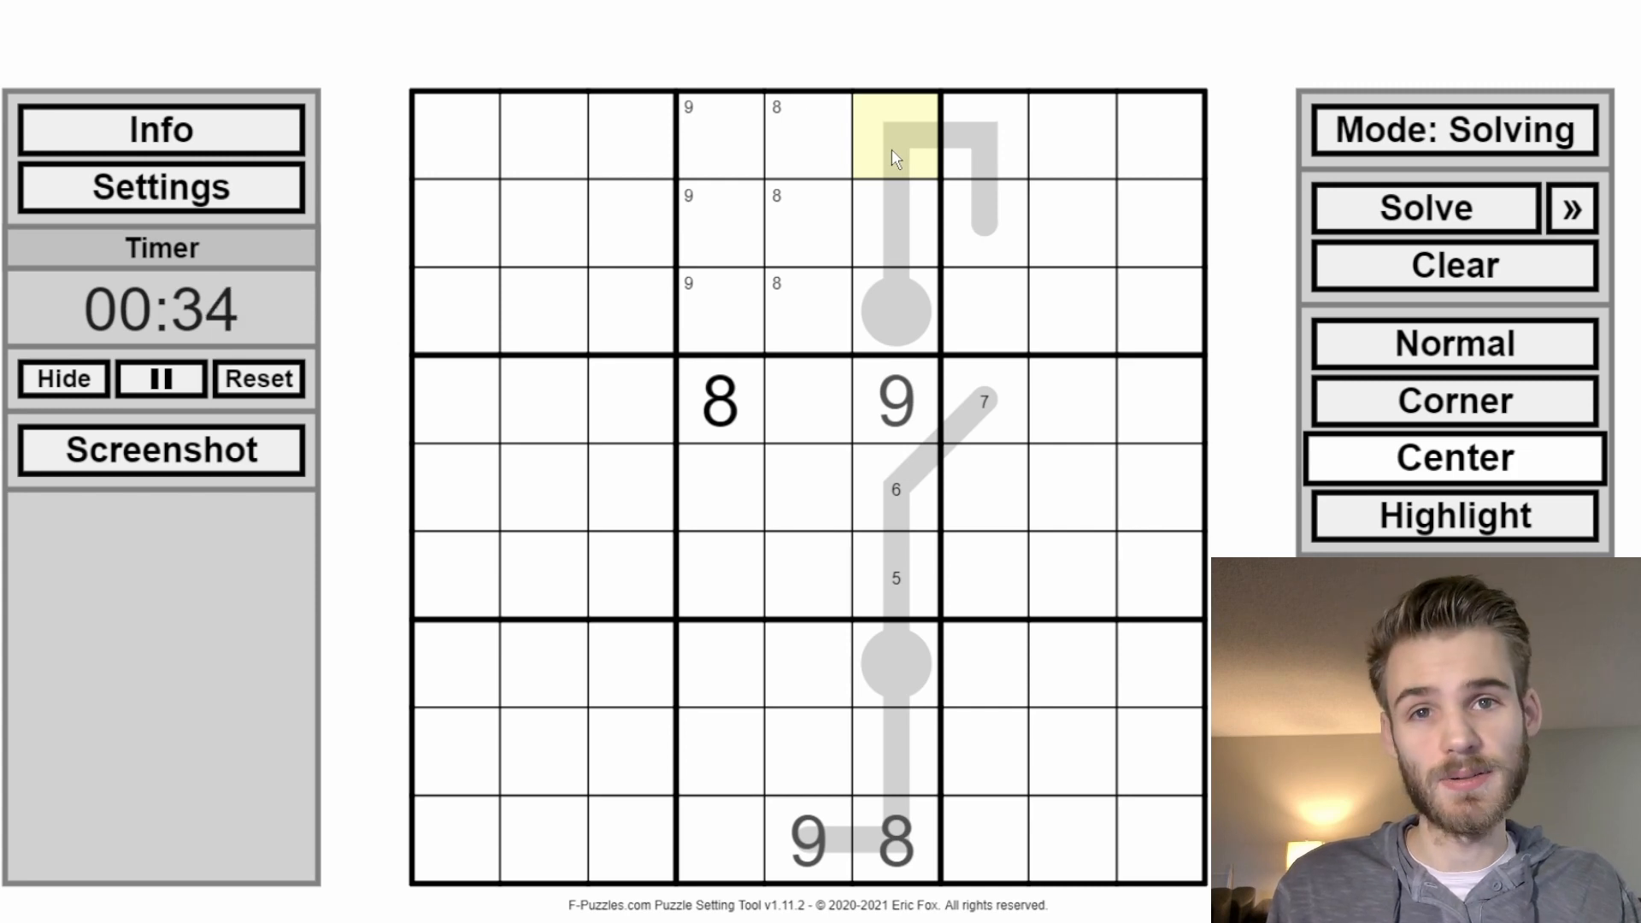
Step: In setting mode, remove the thermometer whose bulb is in row 3, column 6
left_click(1453, 130)
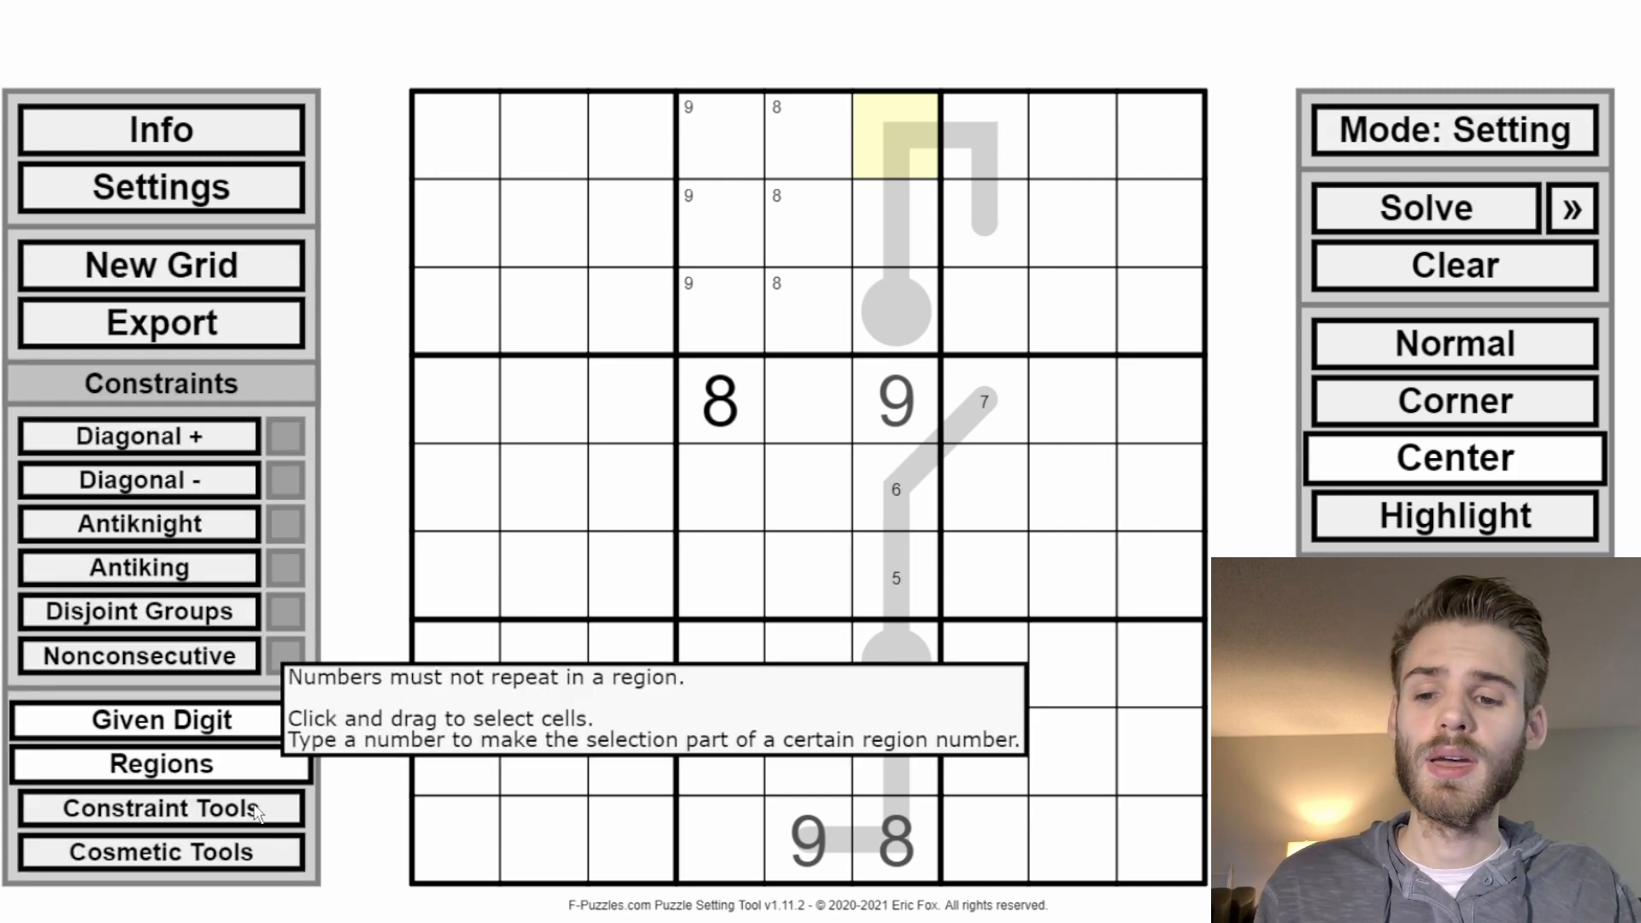
mouse_move(213, 807)
left_click(500, 279)
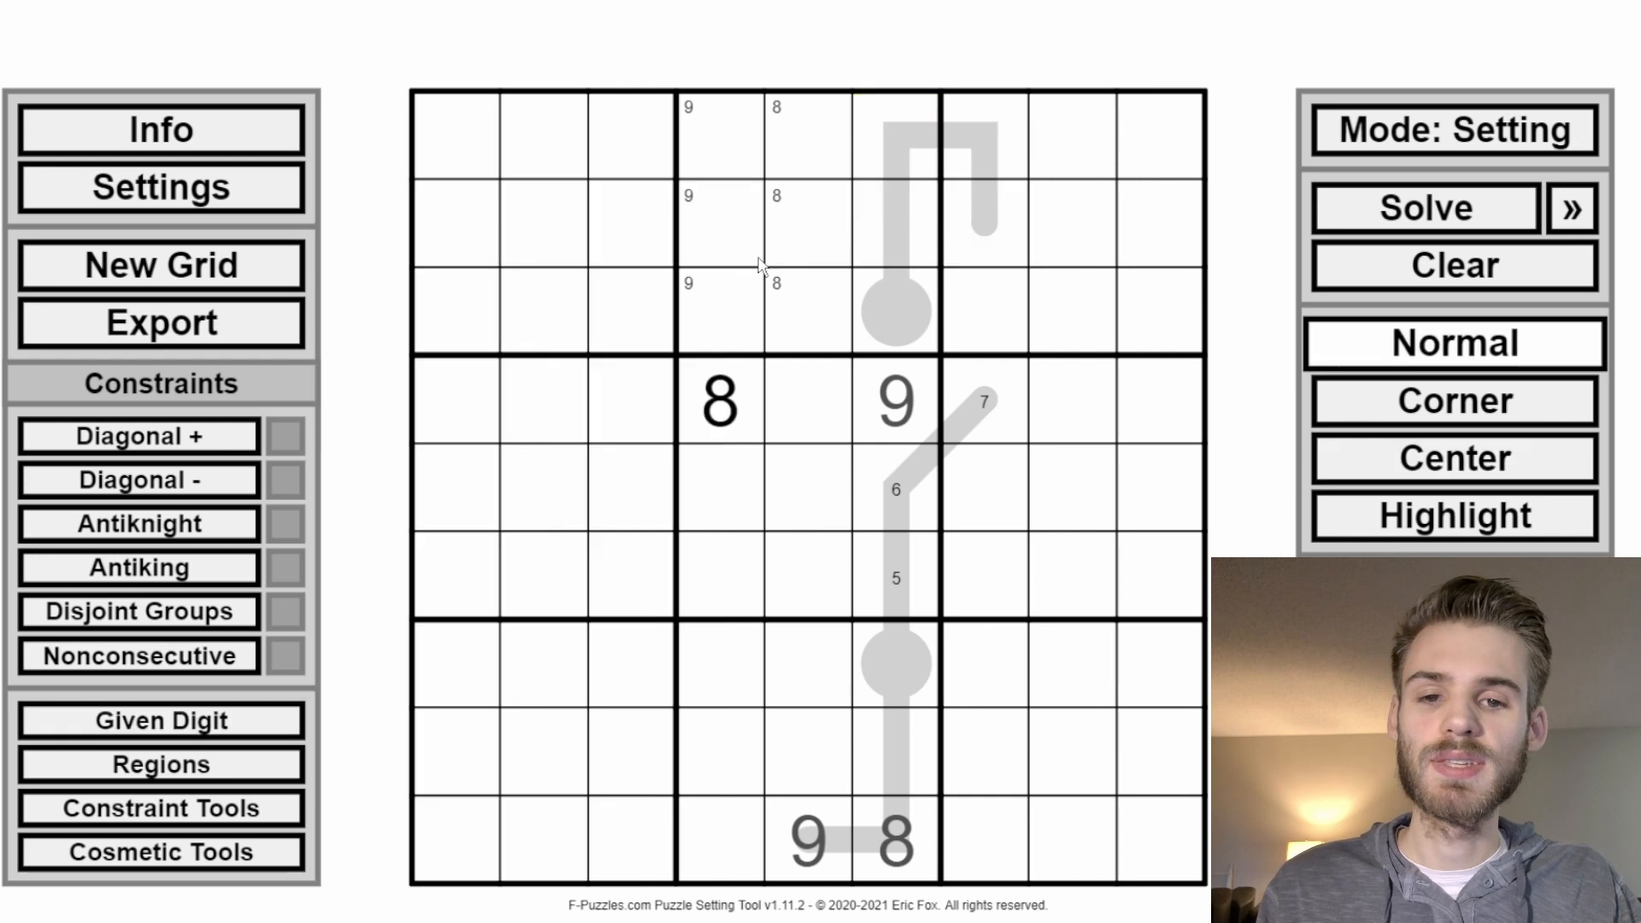
left_click(878, 264)
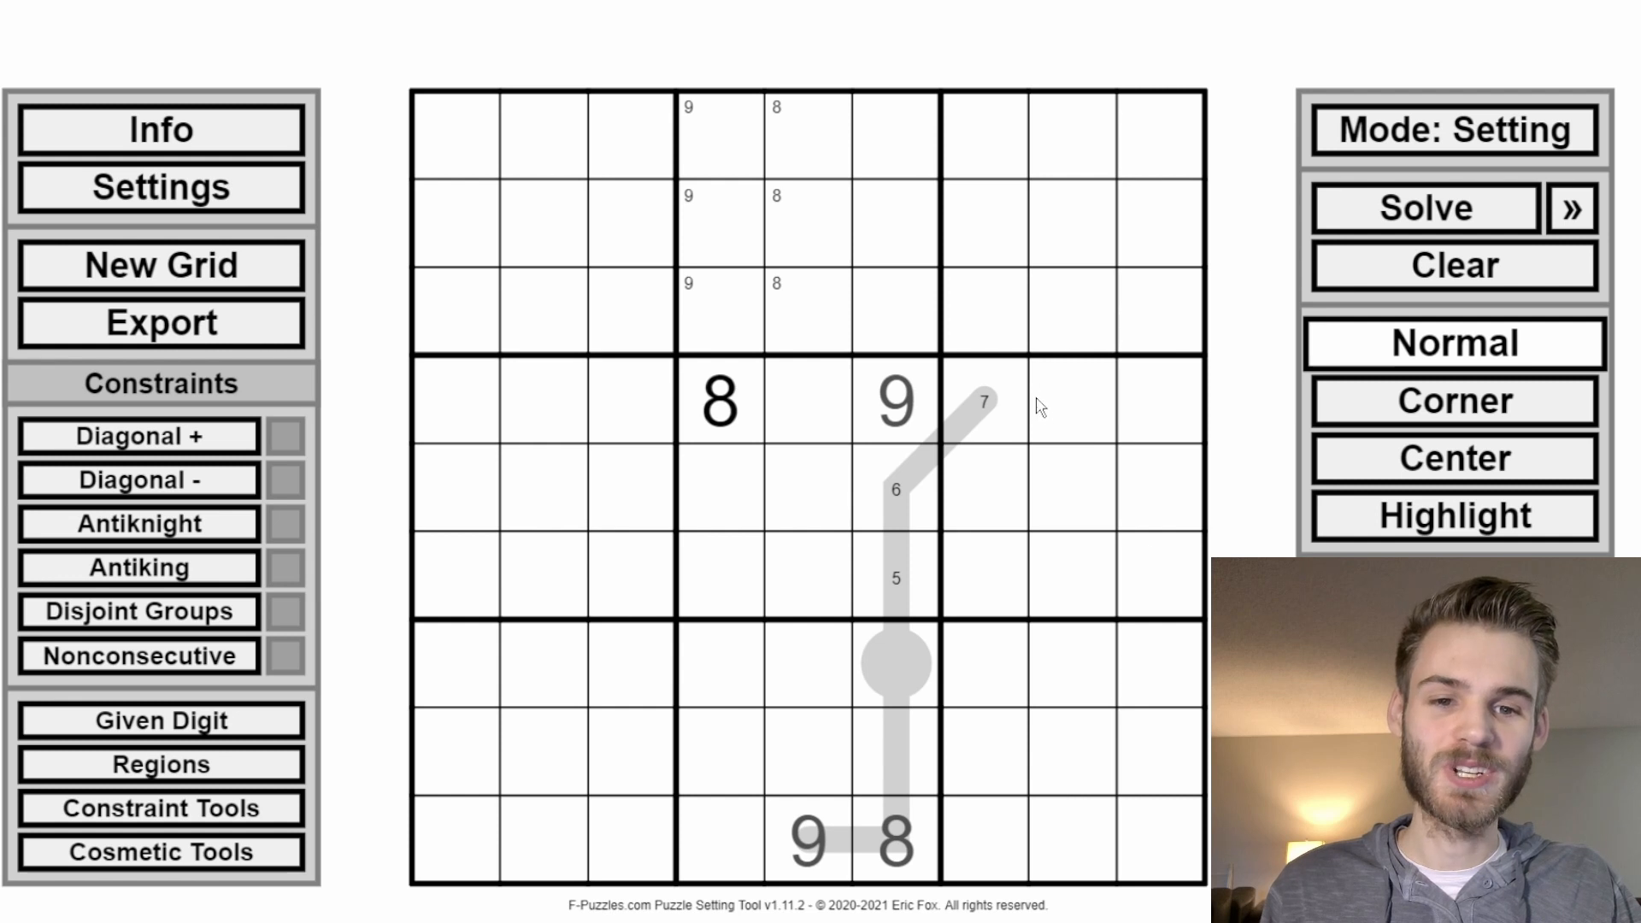
Step: Draw a thermometer from a bulb in row 1, column 6 down to row 3, across to column 7, ending diagonally in row 4, column 8
left_click(1056, 415)
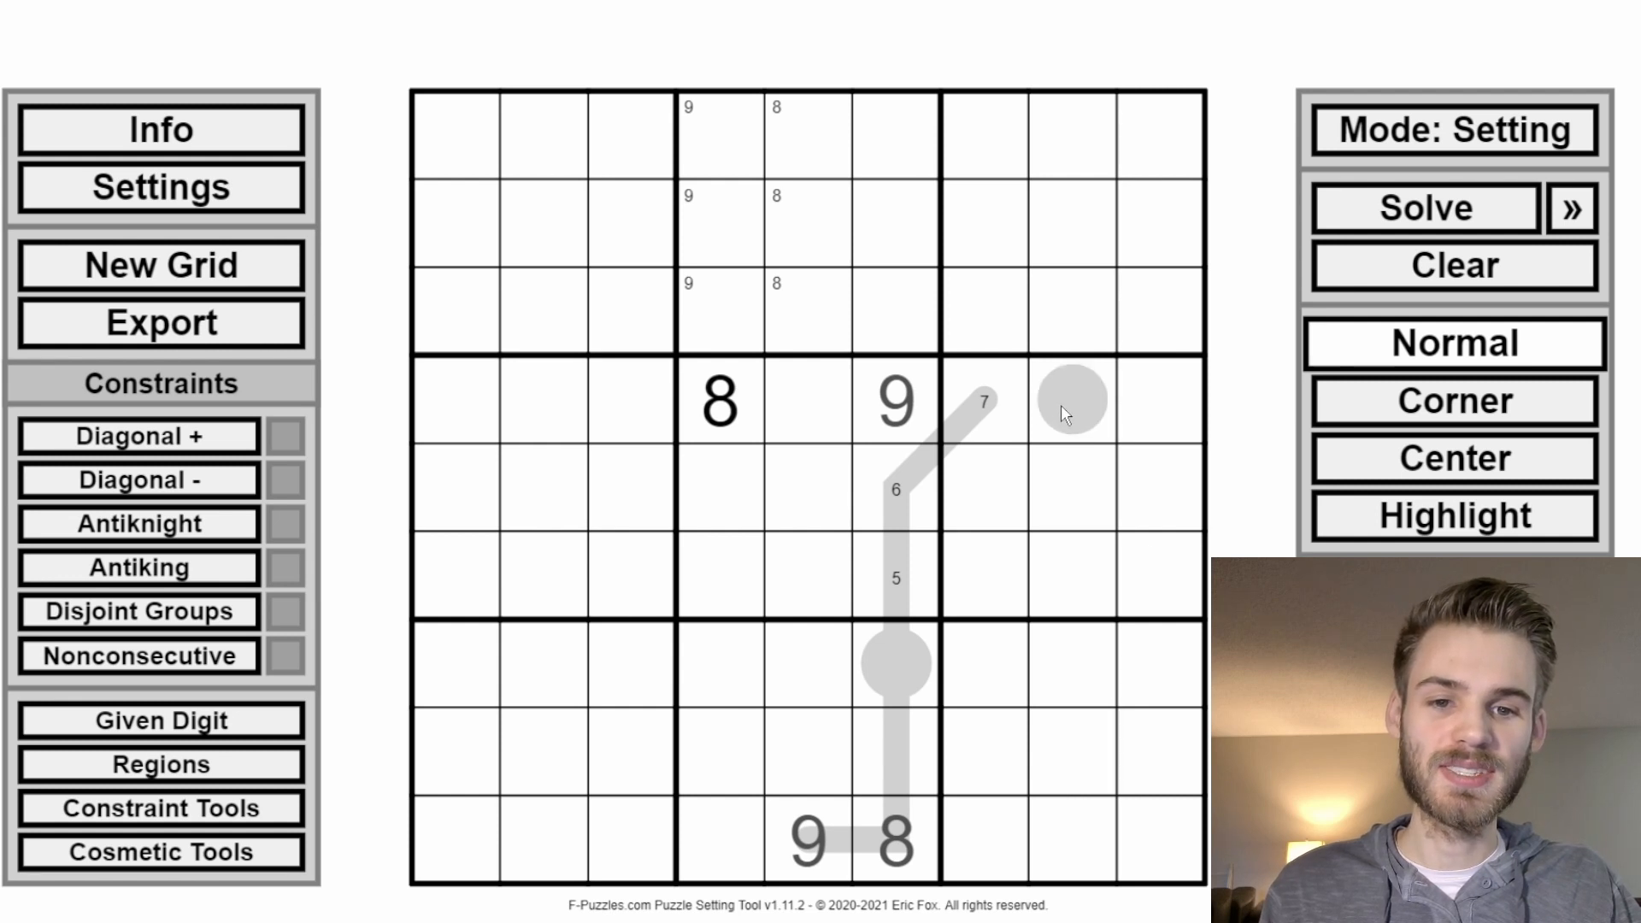
left_click(1060, 403)
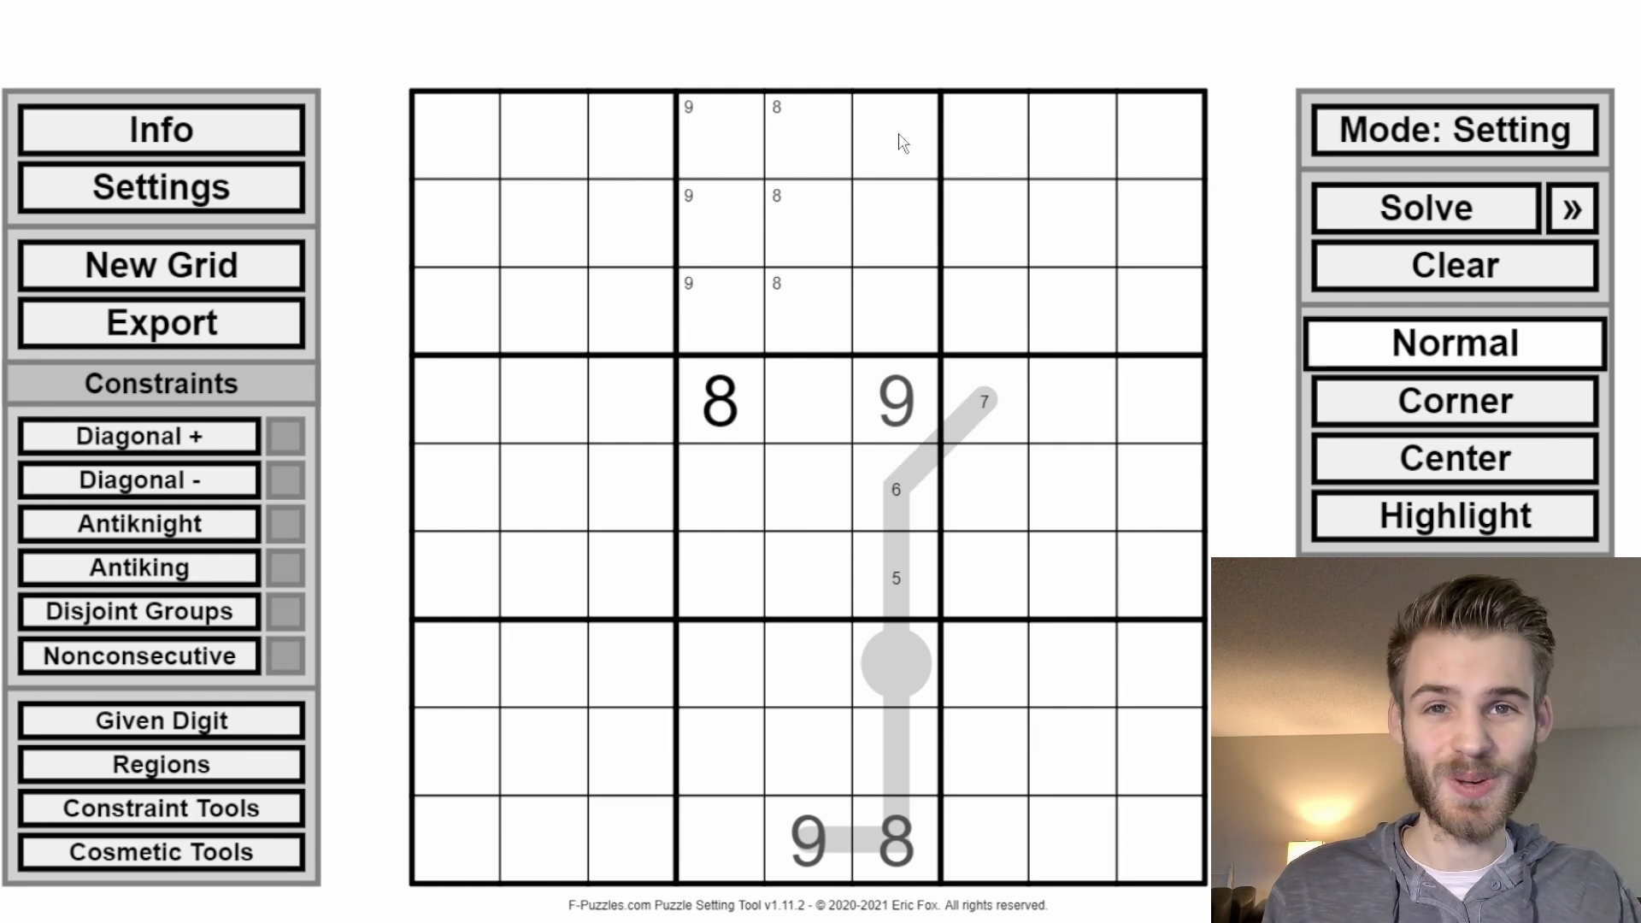
mouse_move(906, 138)
left_mouse_down()
mouse_move(917, 318)
mouse_move(1099, 419)
left_mouse_up()
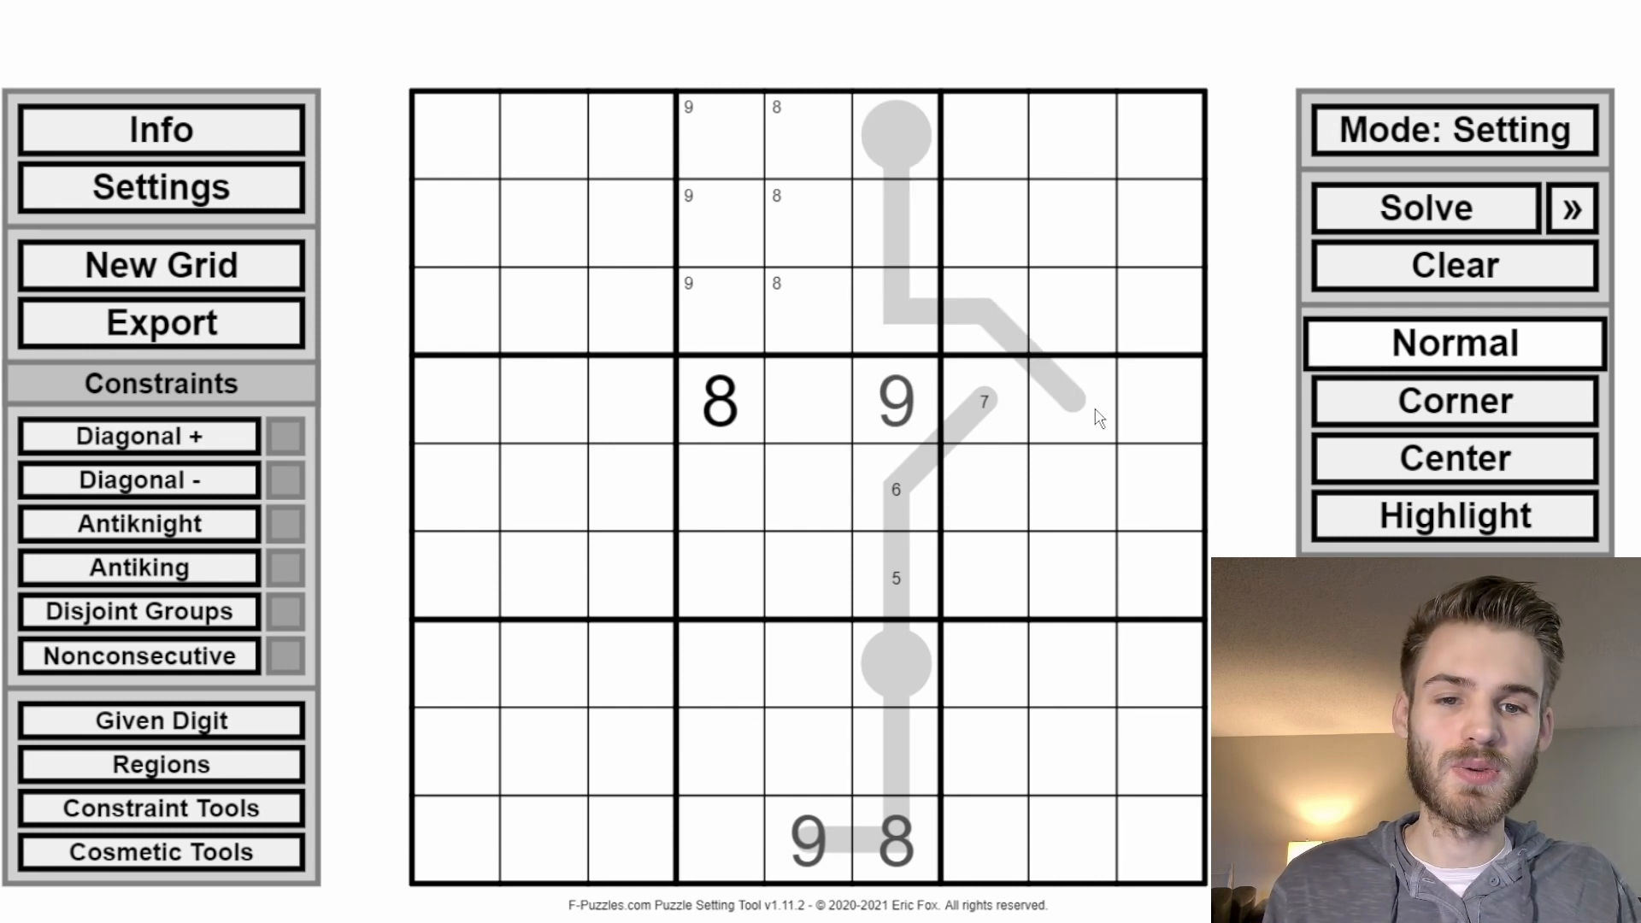
Step: Center-mark the new thermometer's maximum digits from its bulb in row 1, column 6 to its tip: 3, 4, 5, 6 and 7
left_click(1477, 453)
left_click(1074, 423)
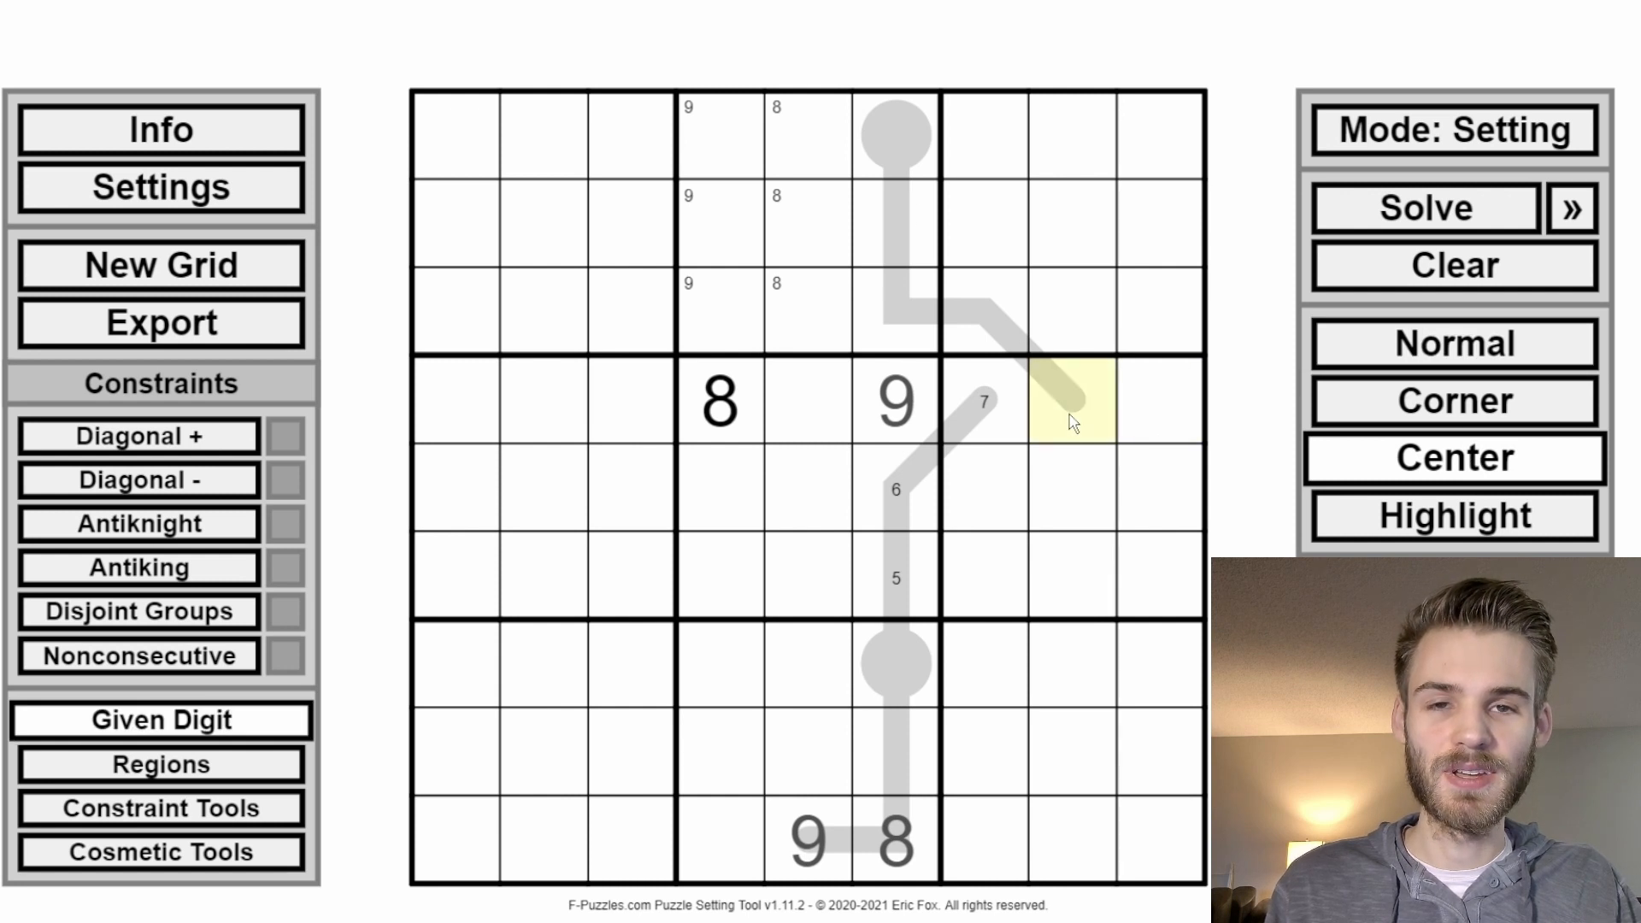
left_click(994, 324)
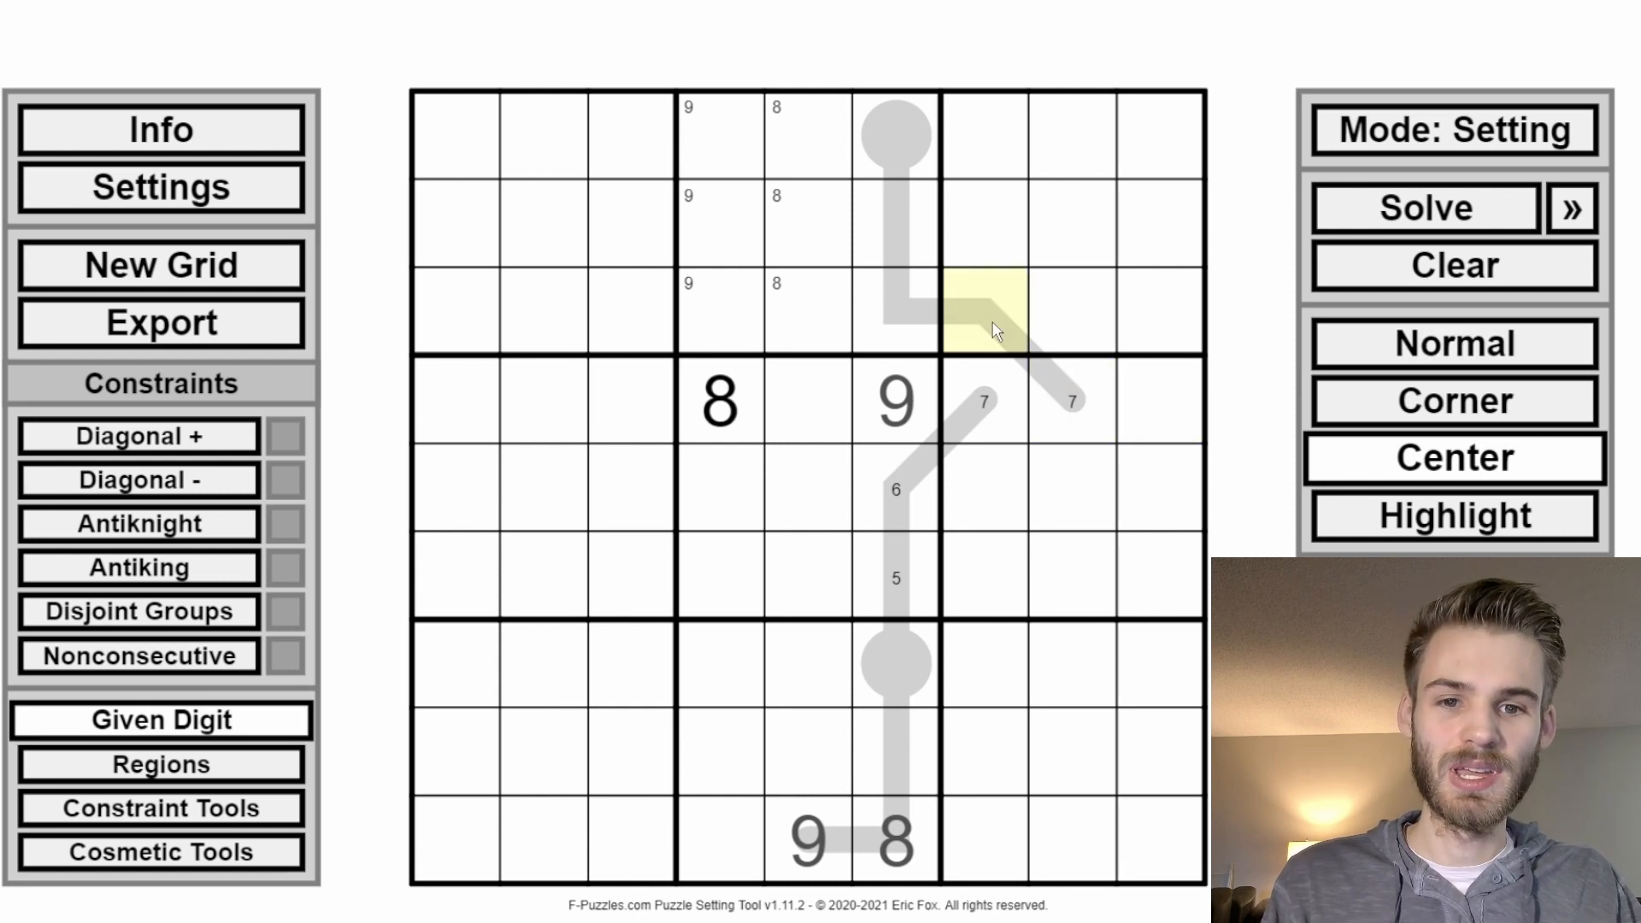
type("6")
left_click(915, 310)
type("5")
mouse_move(808, 150)
left_mouse_down()
mouse_move(921, 310)
mouse_move(894, 150)
left_mouse_up()
left_click(887, 224)
type("4")
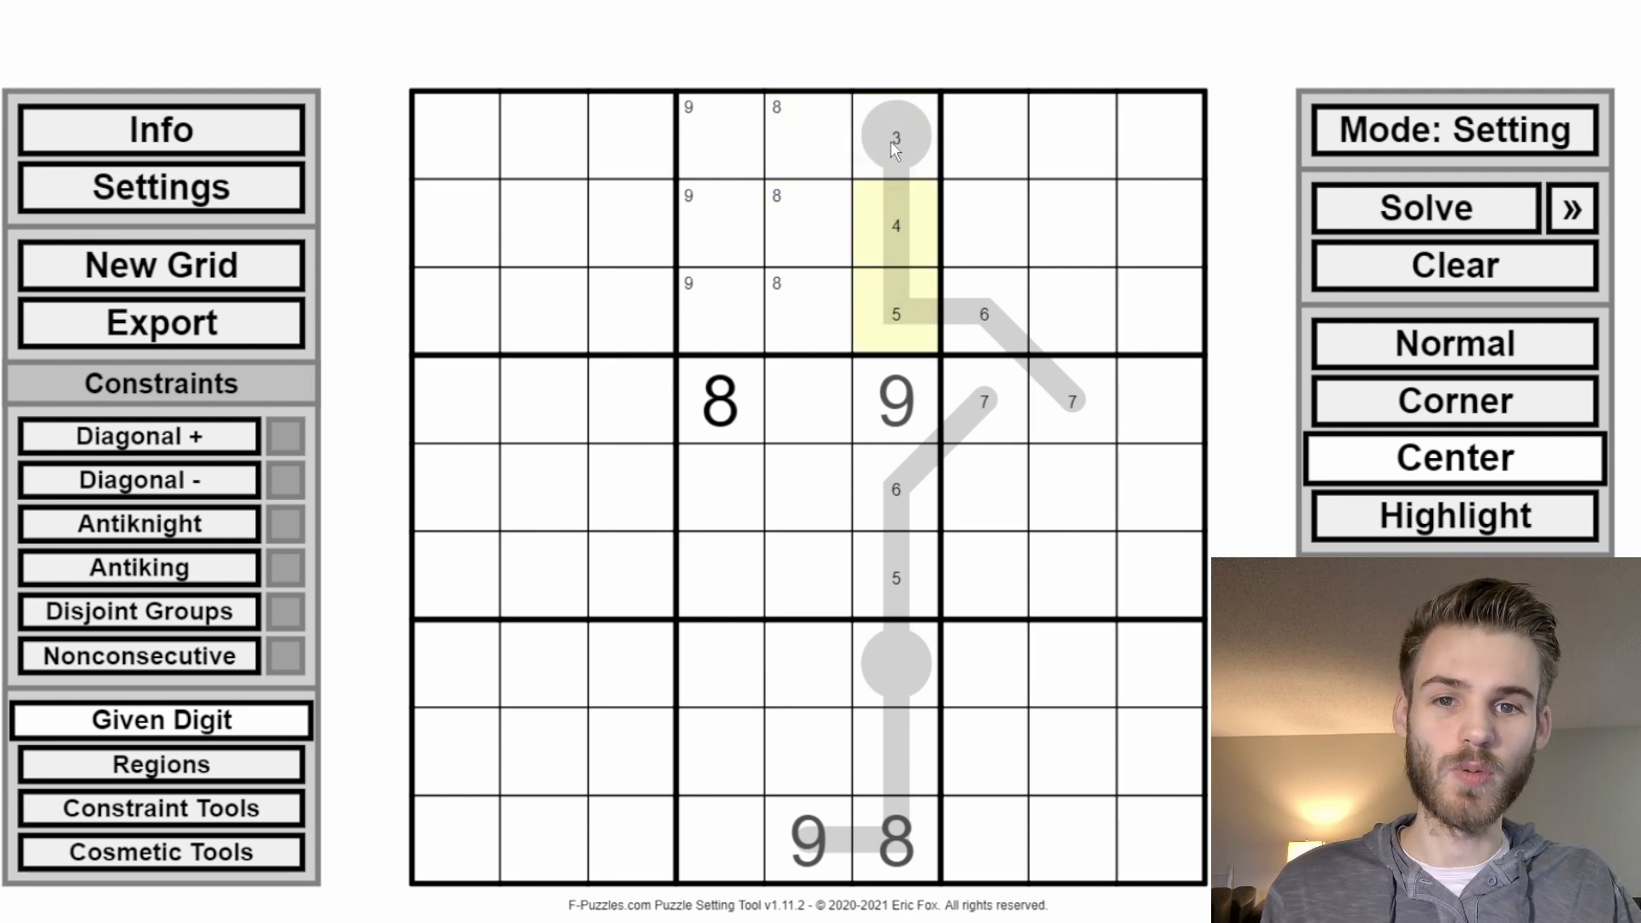
Step: Check column 6 for the 7, and enter 7 in row 8, column 6 in solving mode
left_click_drag(892, 481, 896, 572)
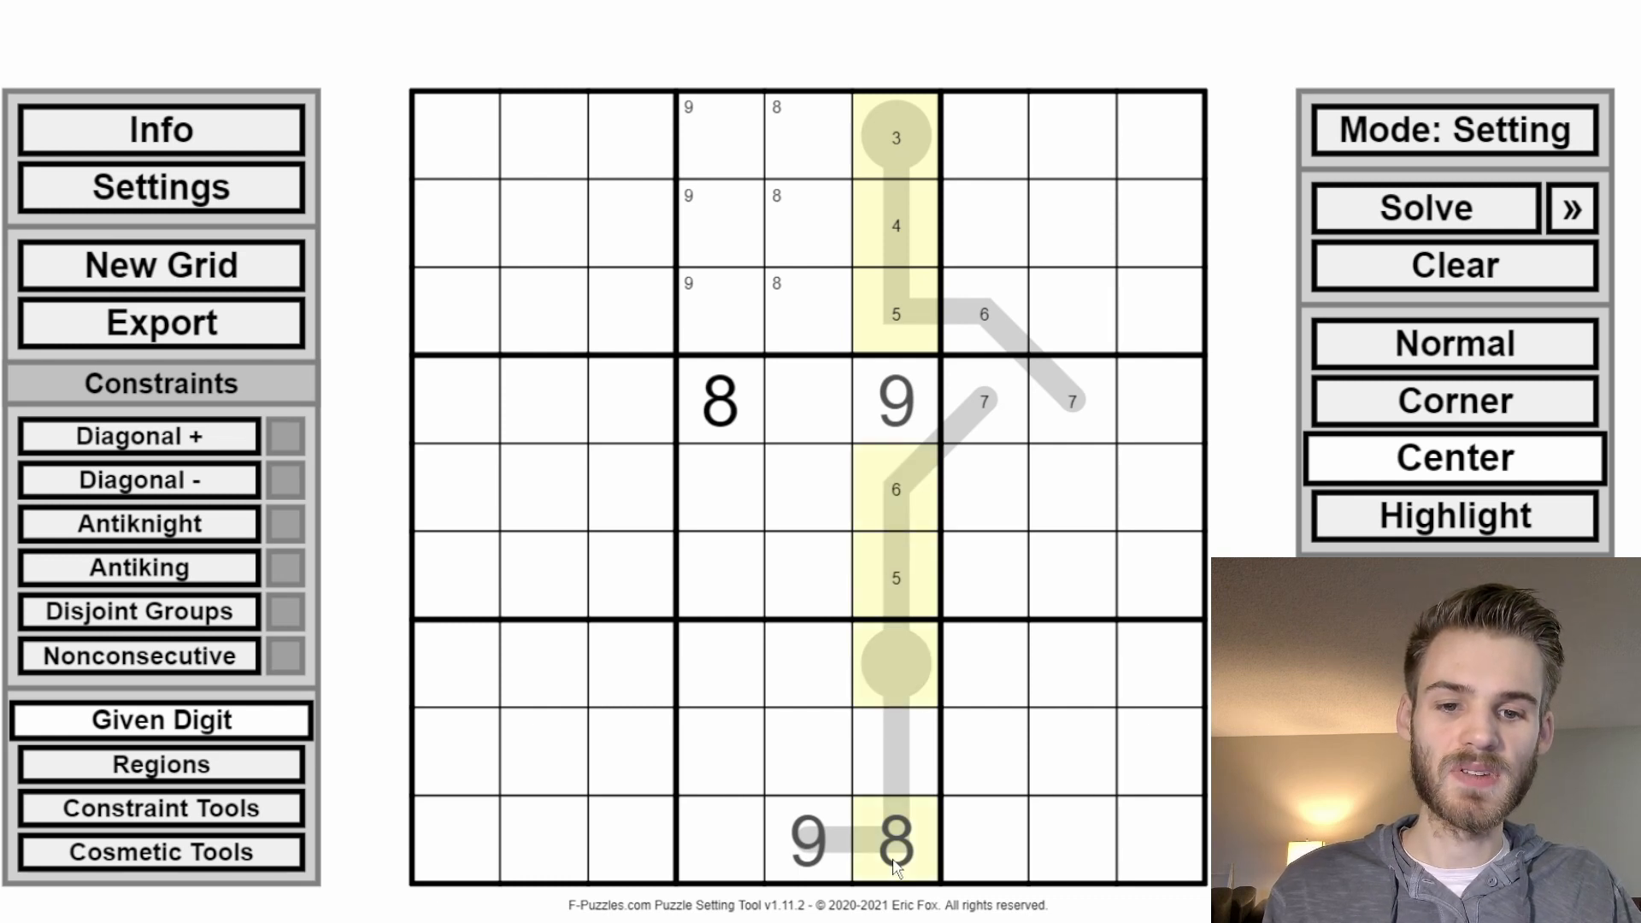
left_click(917, 367, "ctrl")
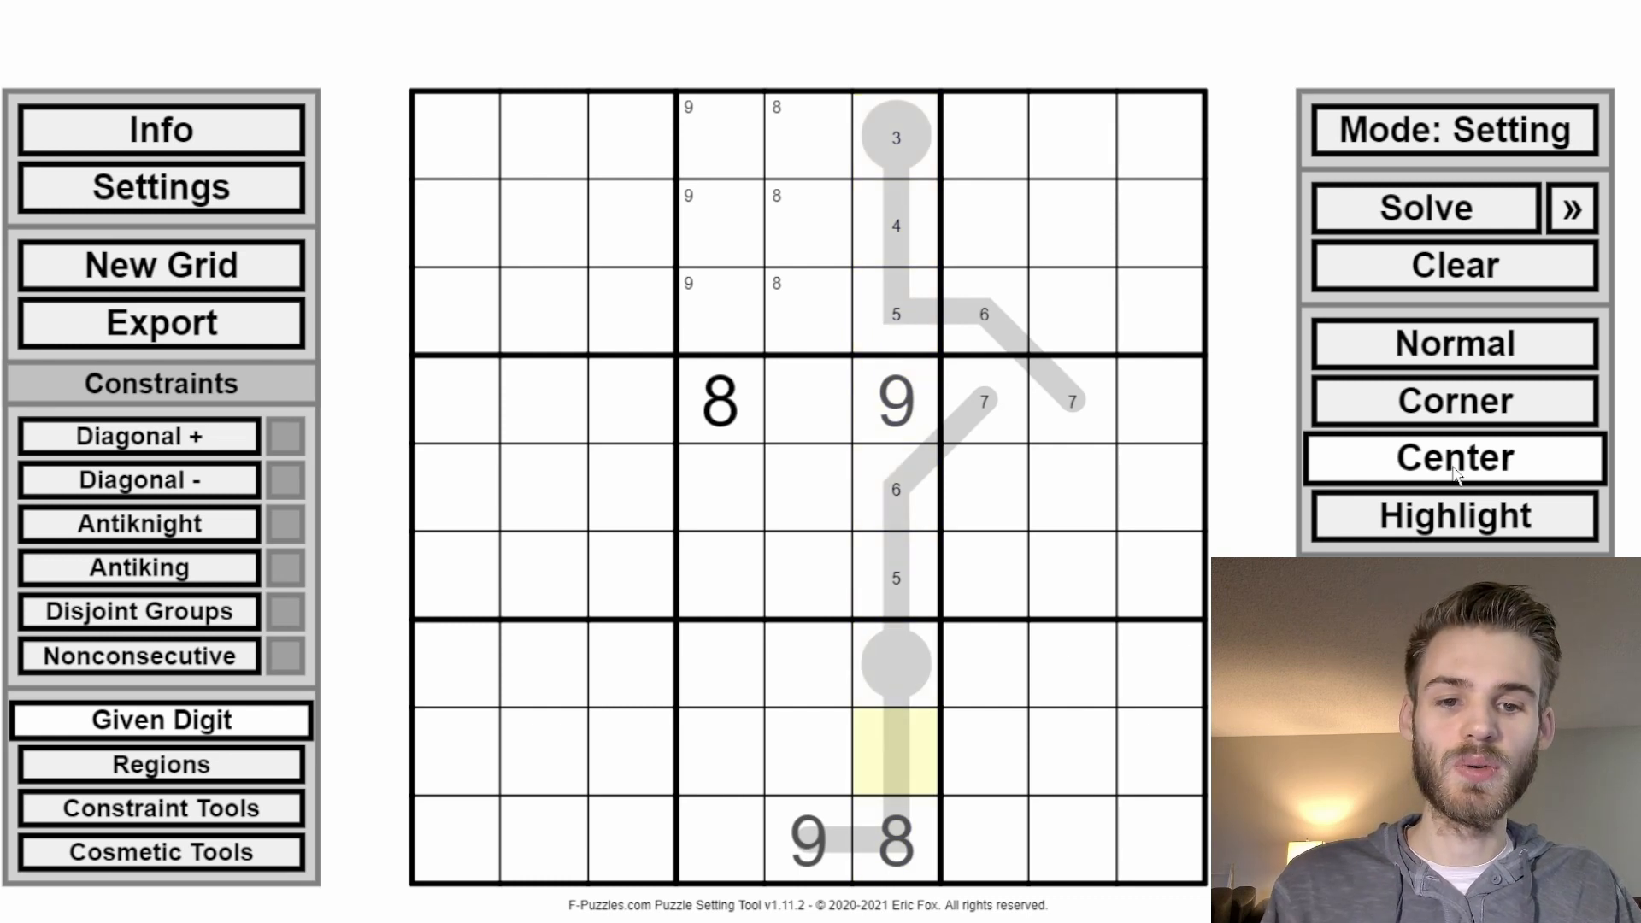
left_click(1558, 143)
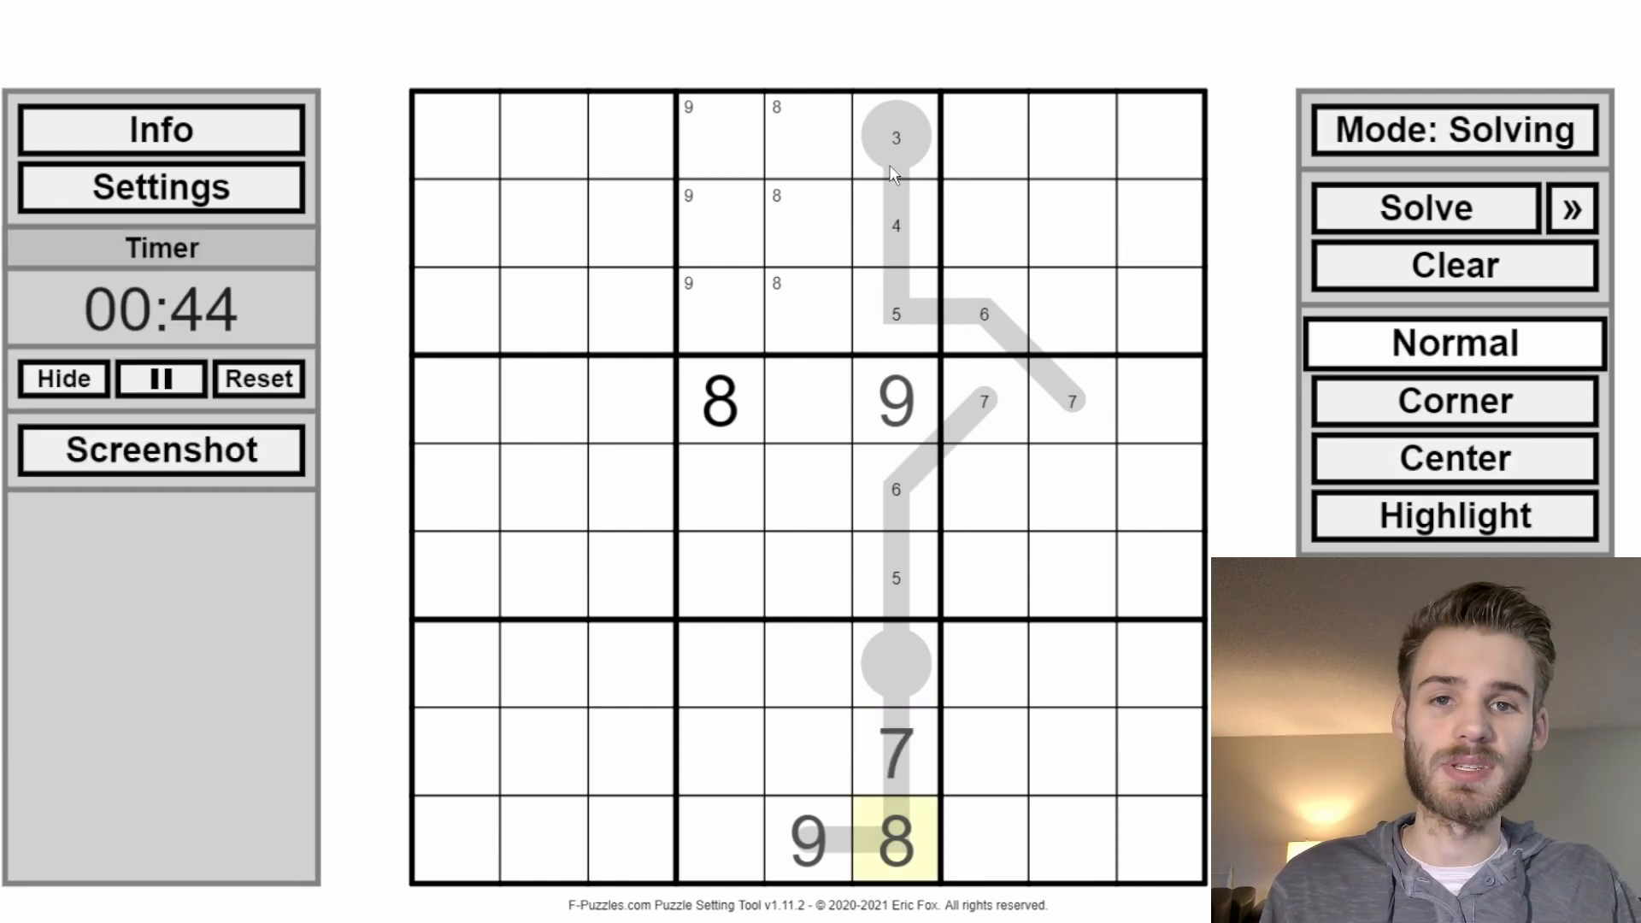
Step: Test a 7 in row 5, column 6, and replace it with 6
left_click_drag(892, 173, 901, 427)
key("c")
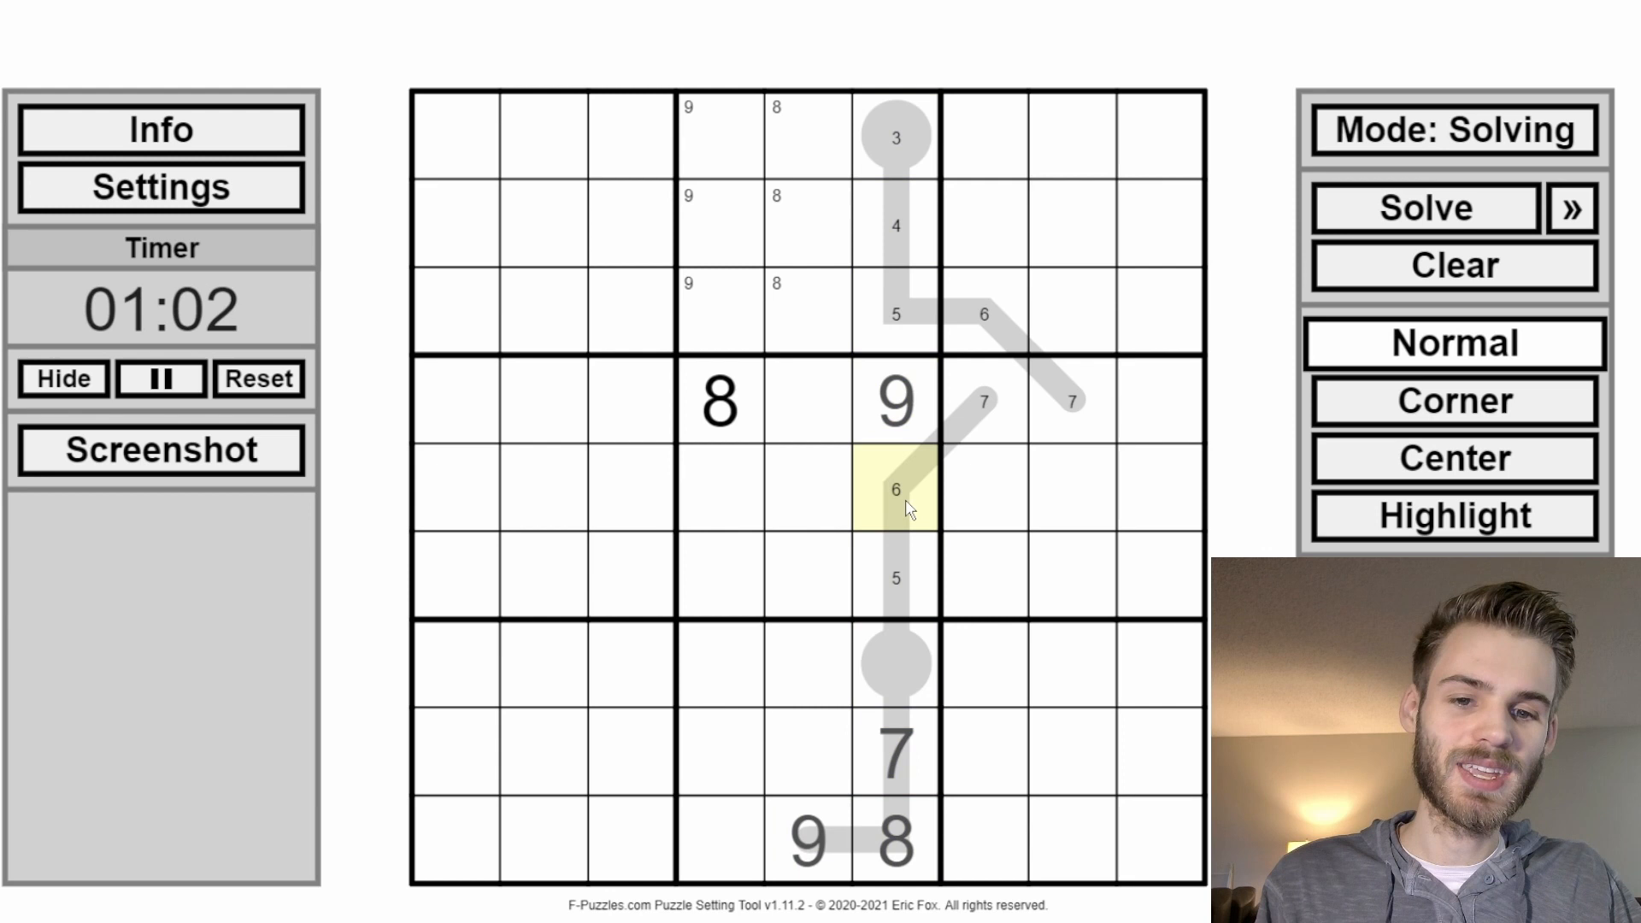
key("7")
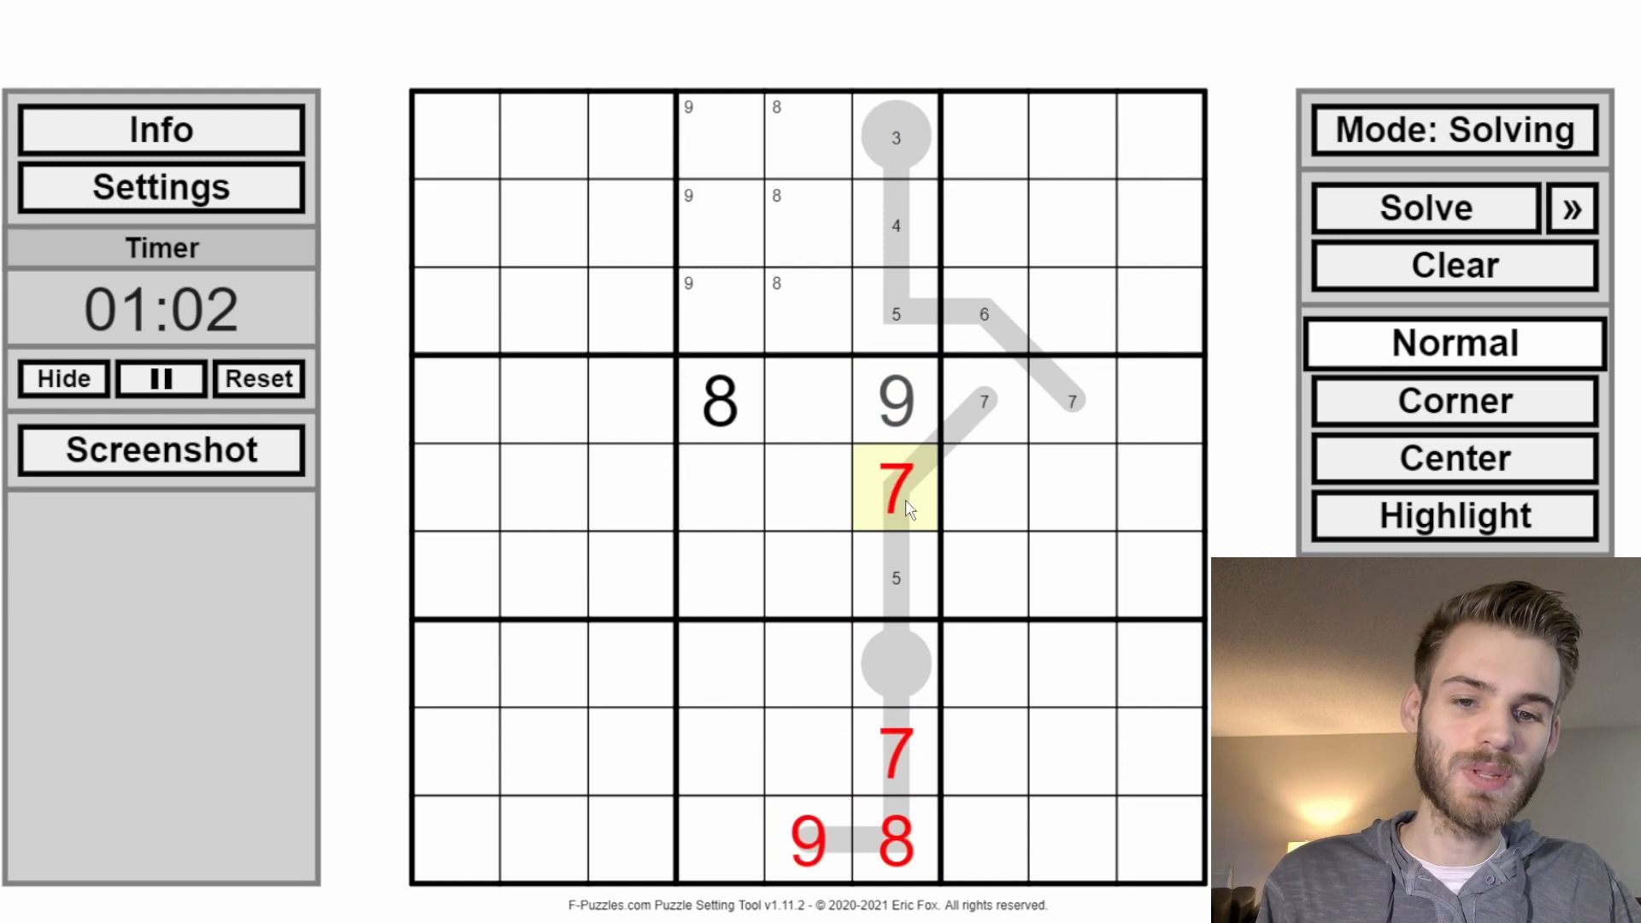
key("6")
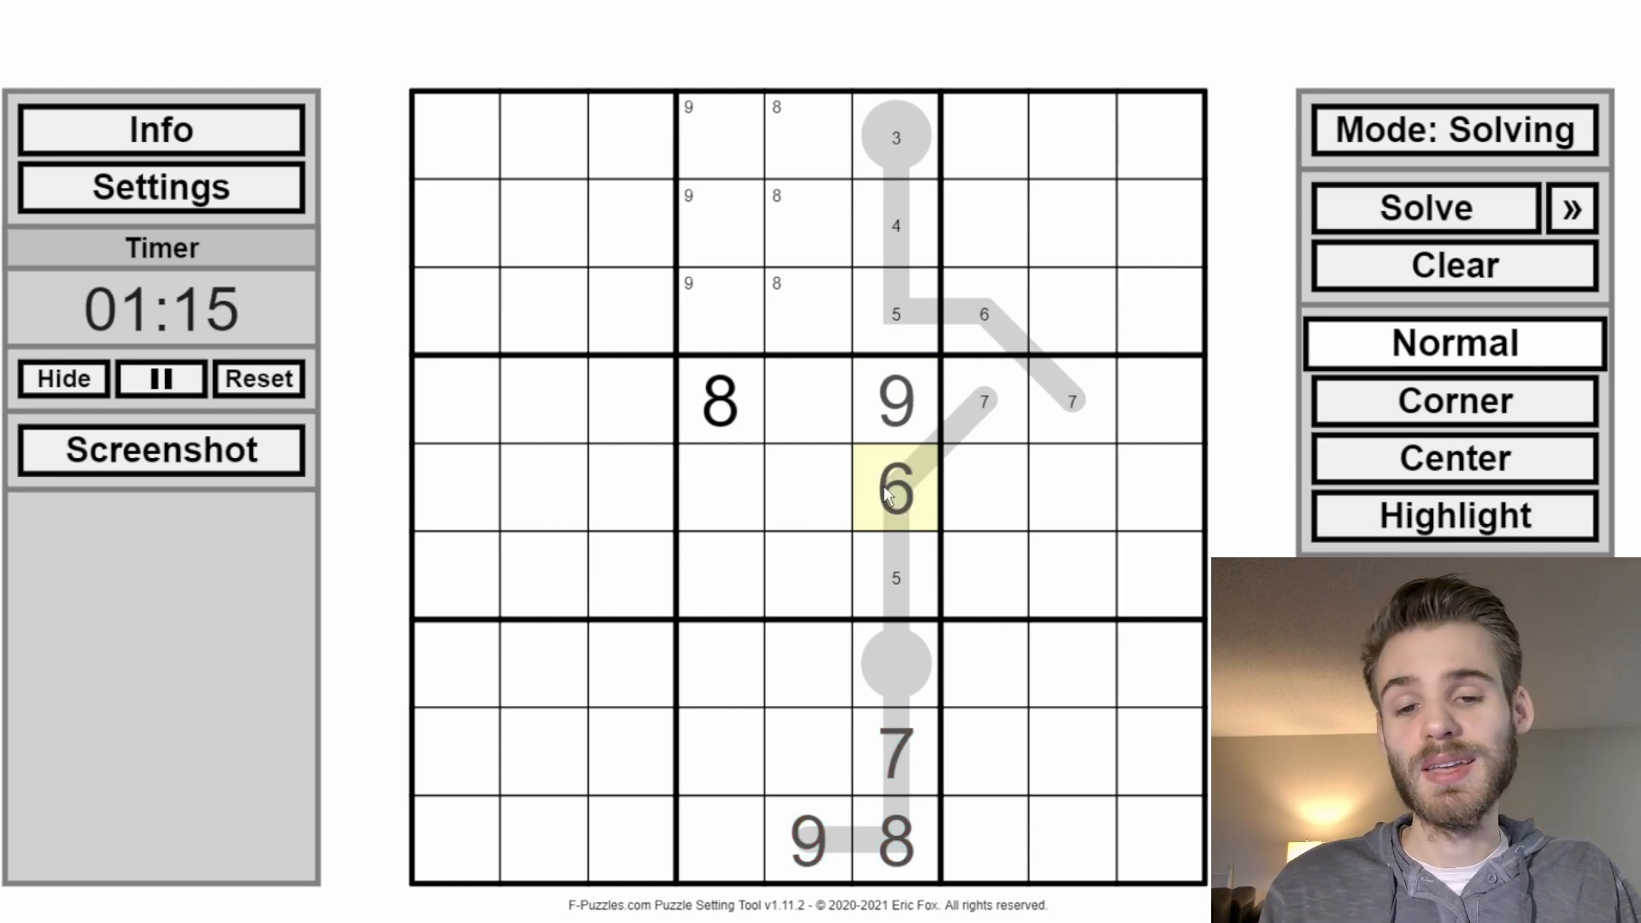
key("c")
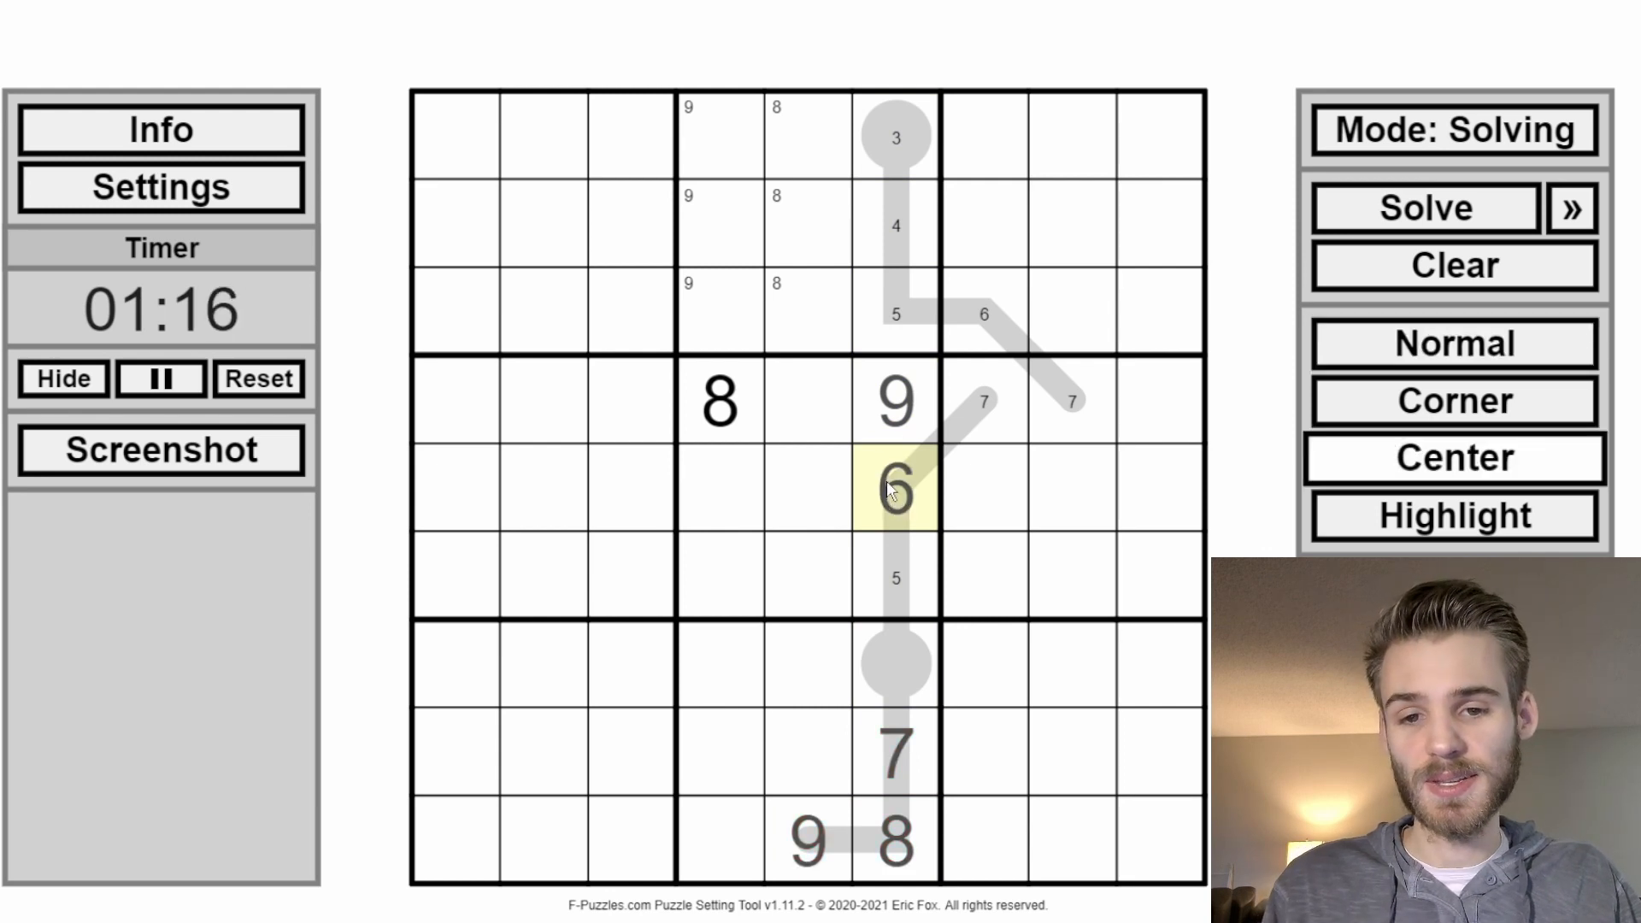
key("z")
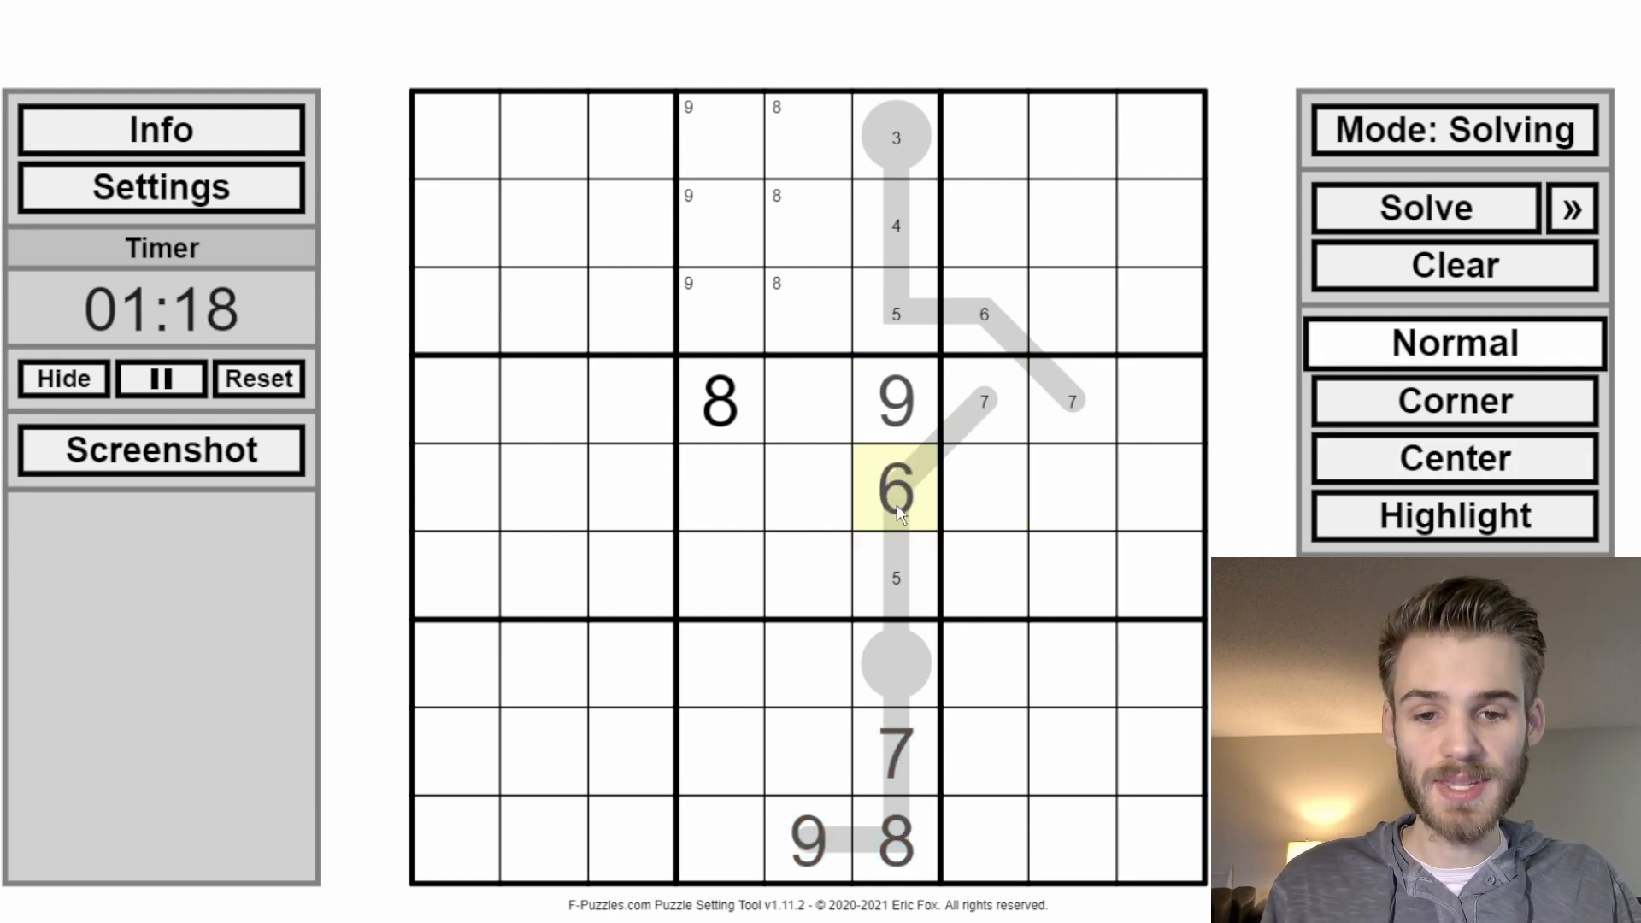
Step: Check the 8 and 9 in row 4 and the 6 below, and enter 7 in row 4, column 7
left_click(969, 440, "ctrl")
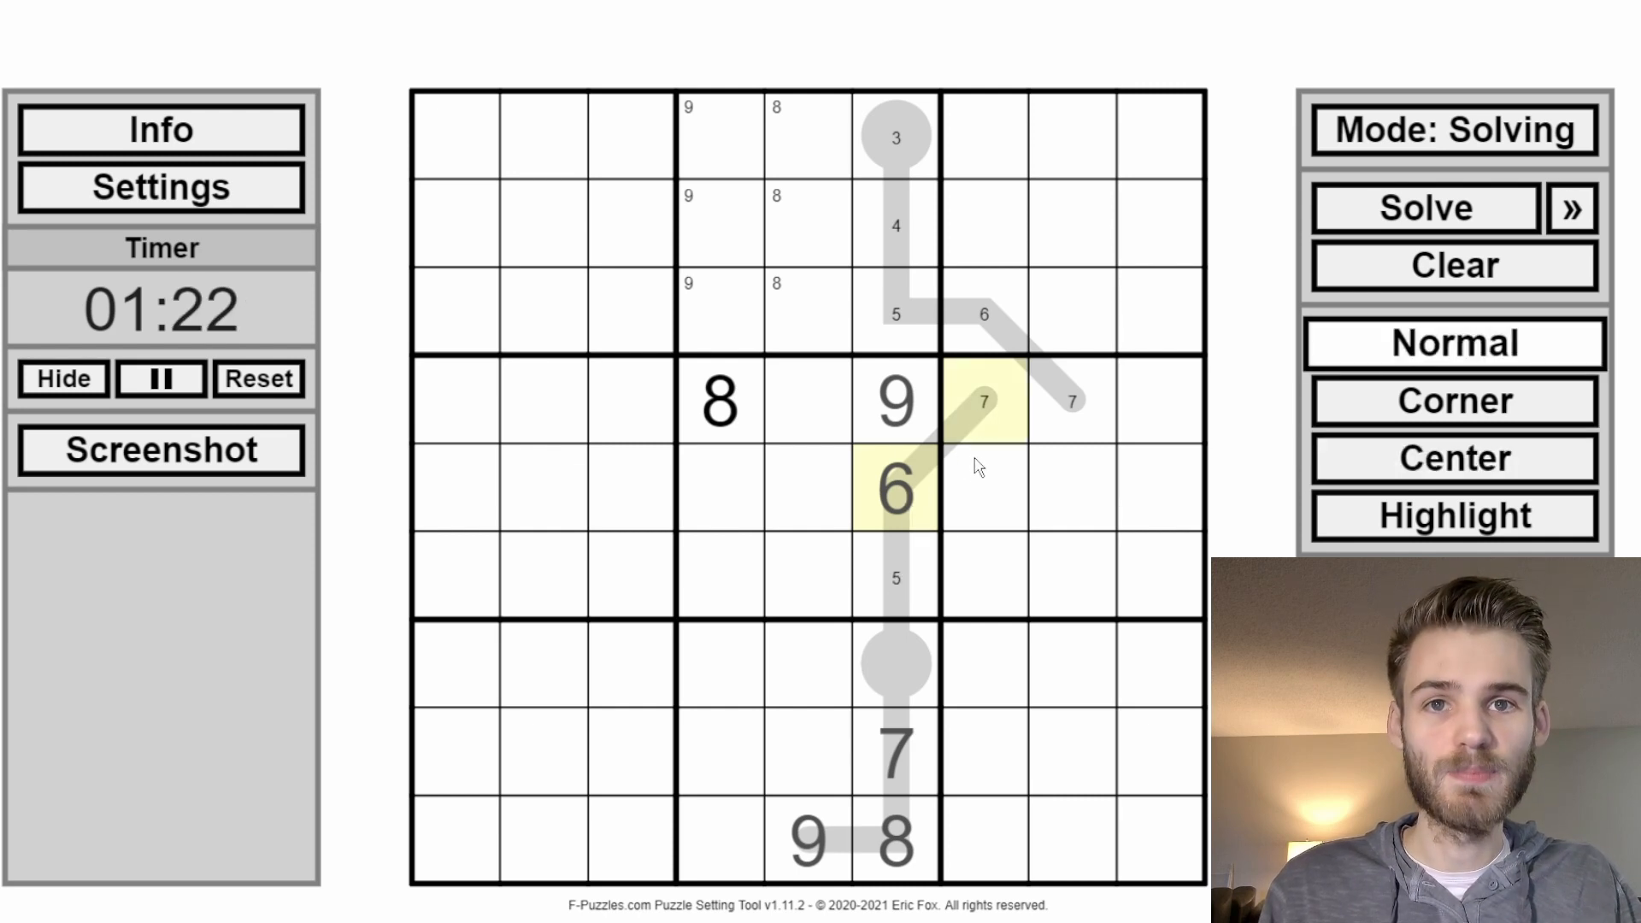
left_click(971, 401)
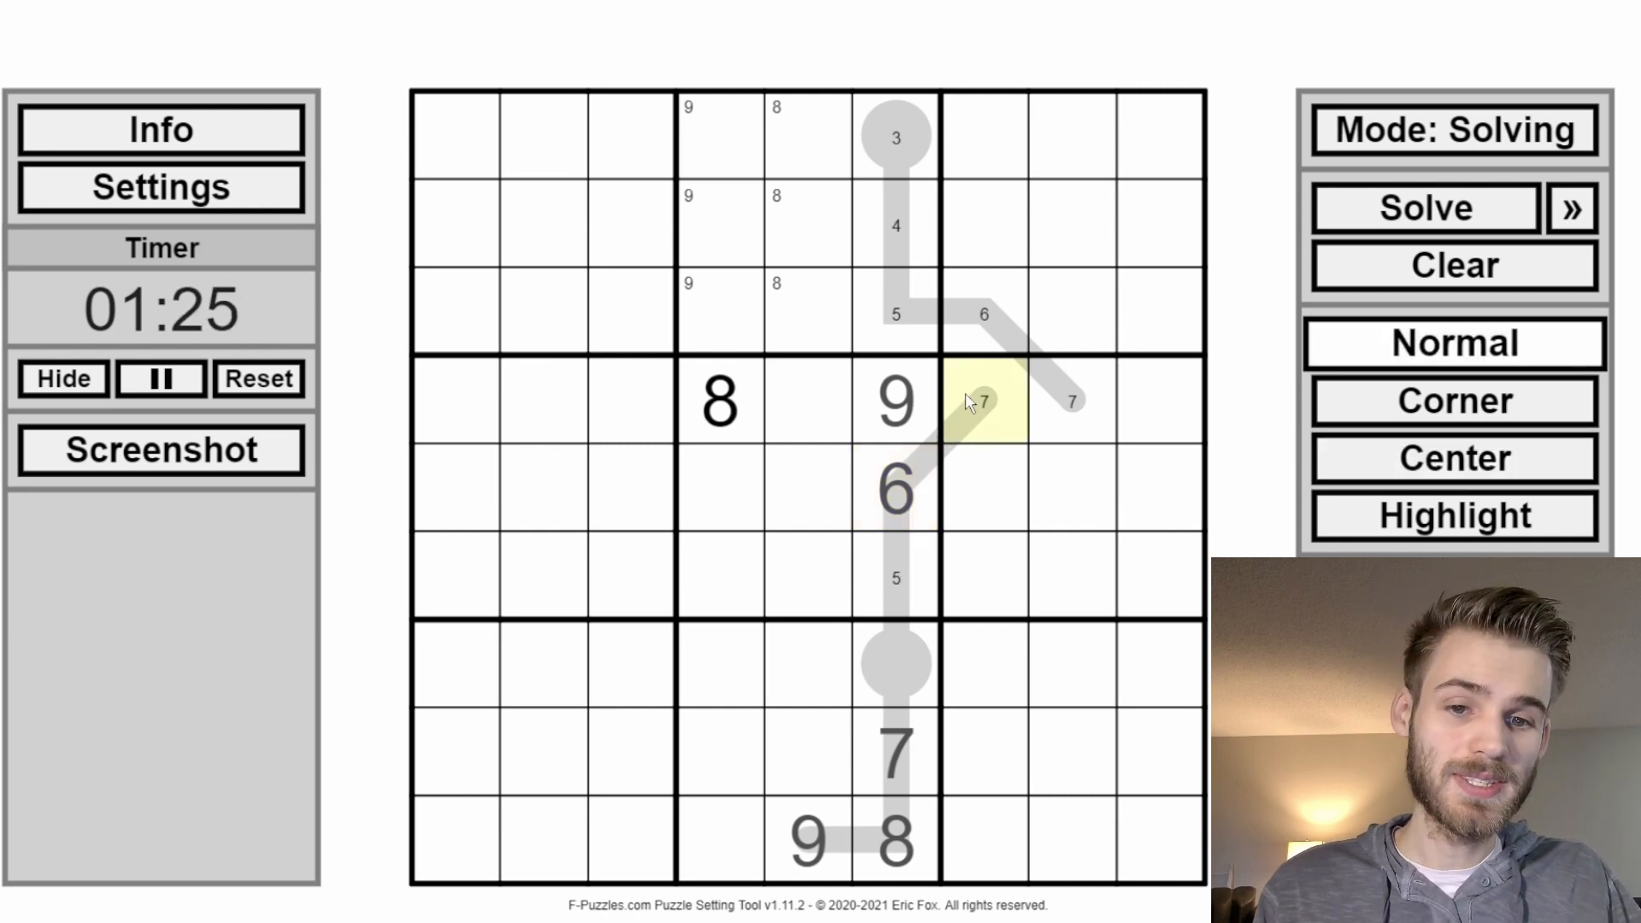
left_click(906, 402)
left_click(748, 419, "ctrl")
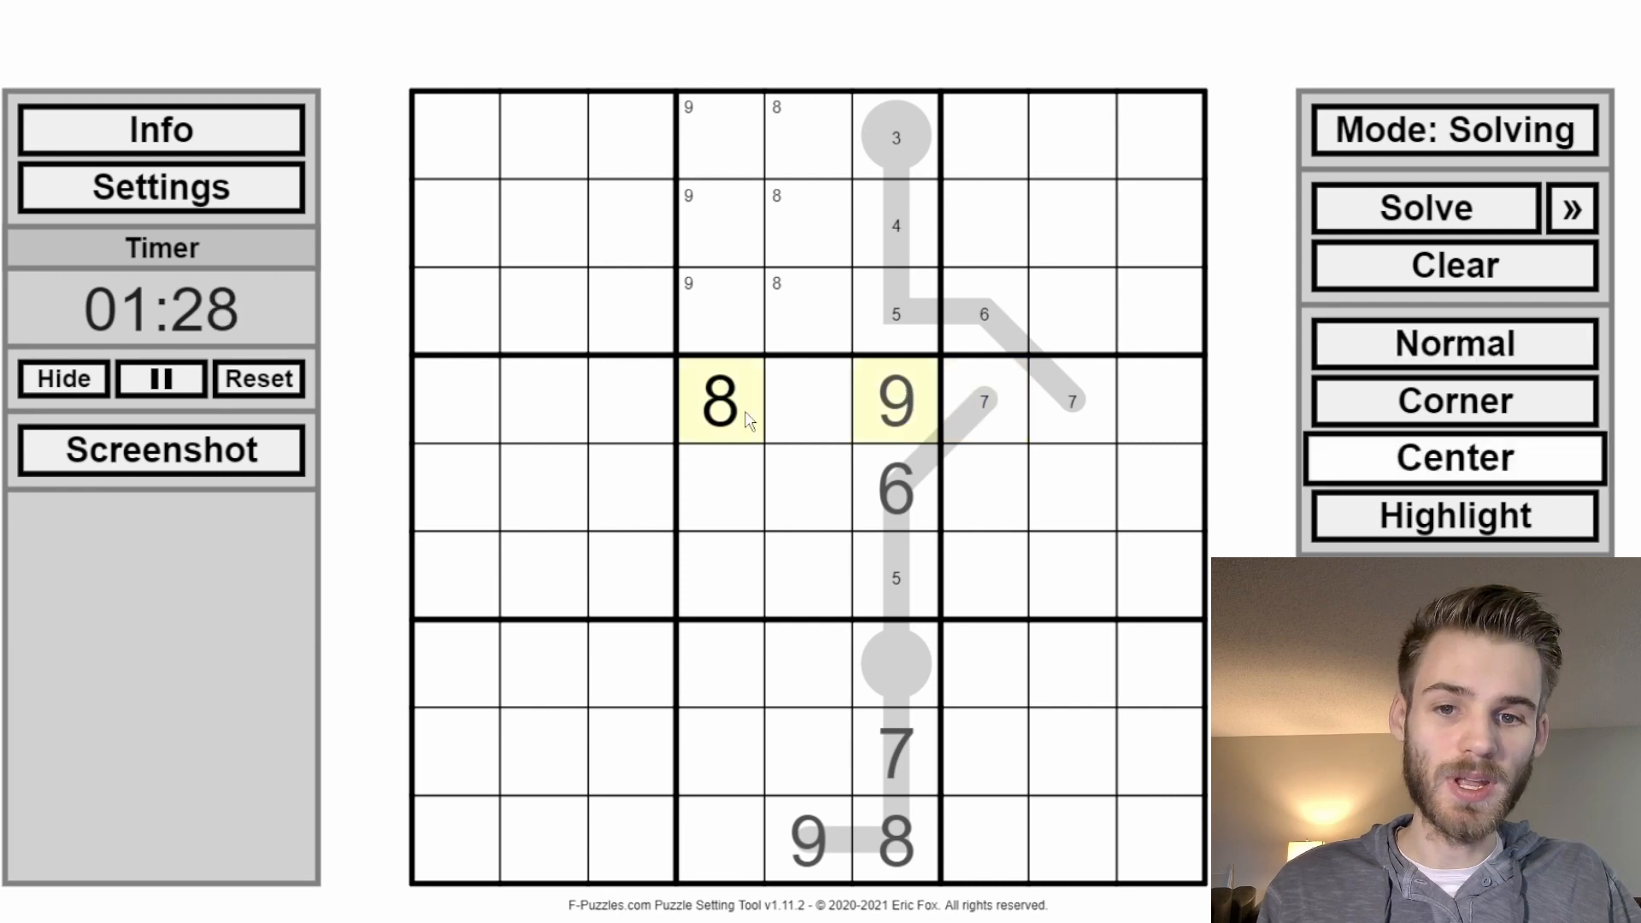
left_click(907, 509)
left_click(964, 432)
type("7")
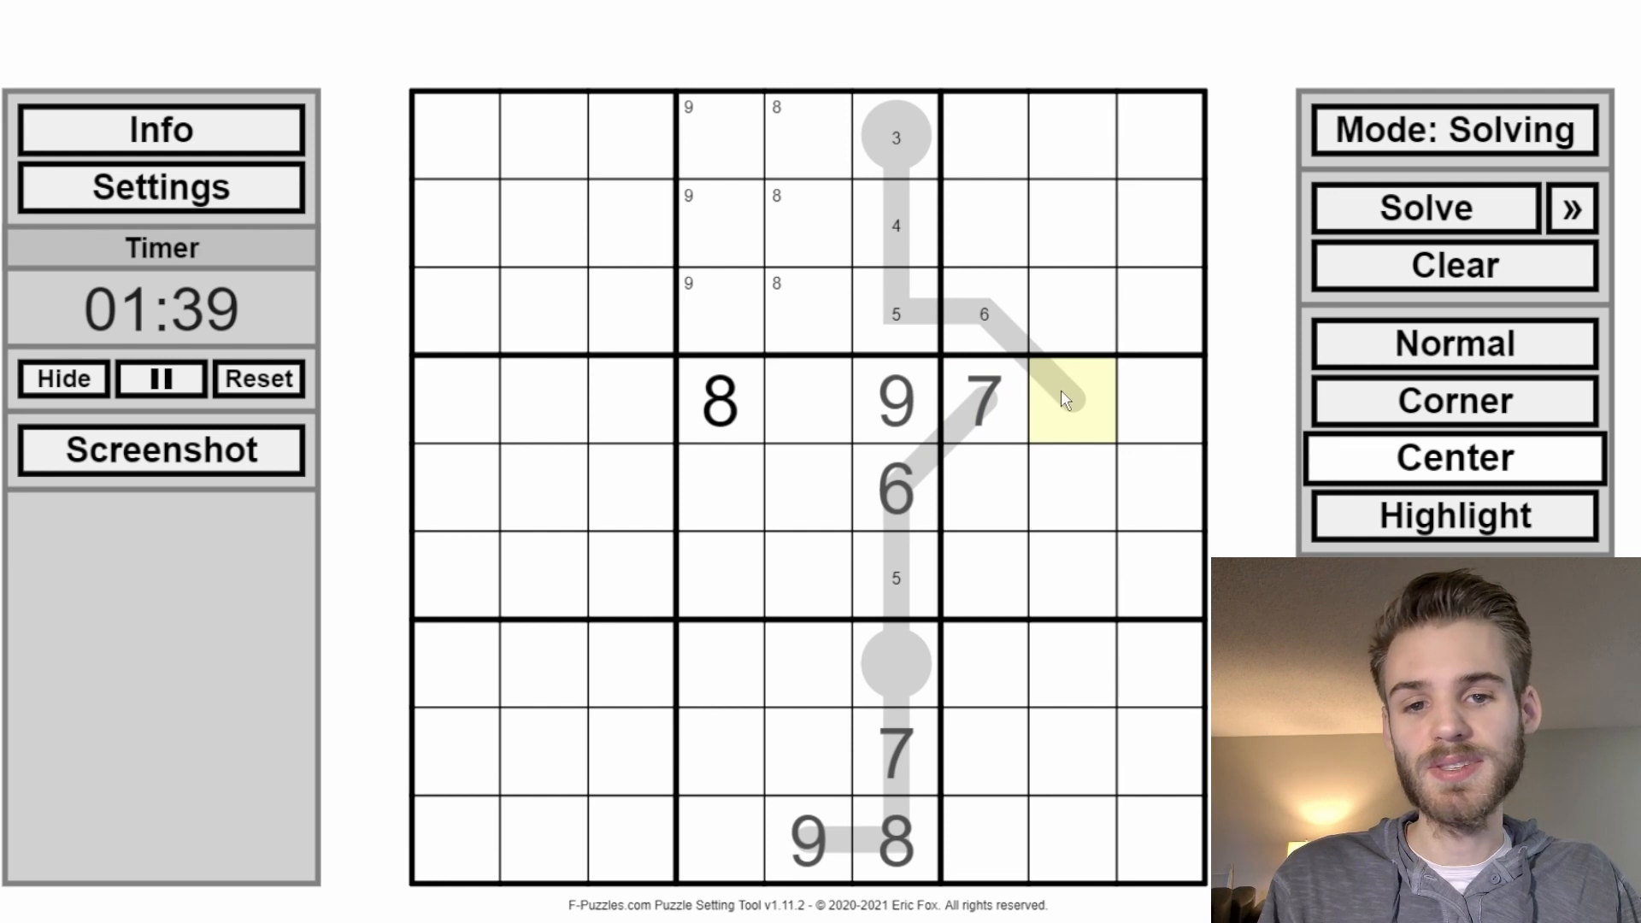
Step: Lower the upper thermometer's center marks from the tip in row 4, column 8 to 6, 5, 4 and 3, and mark its bulb 12
key("6")
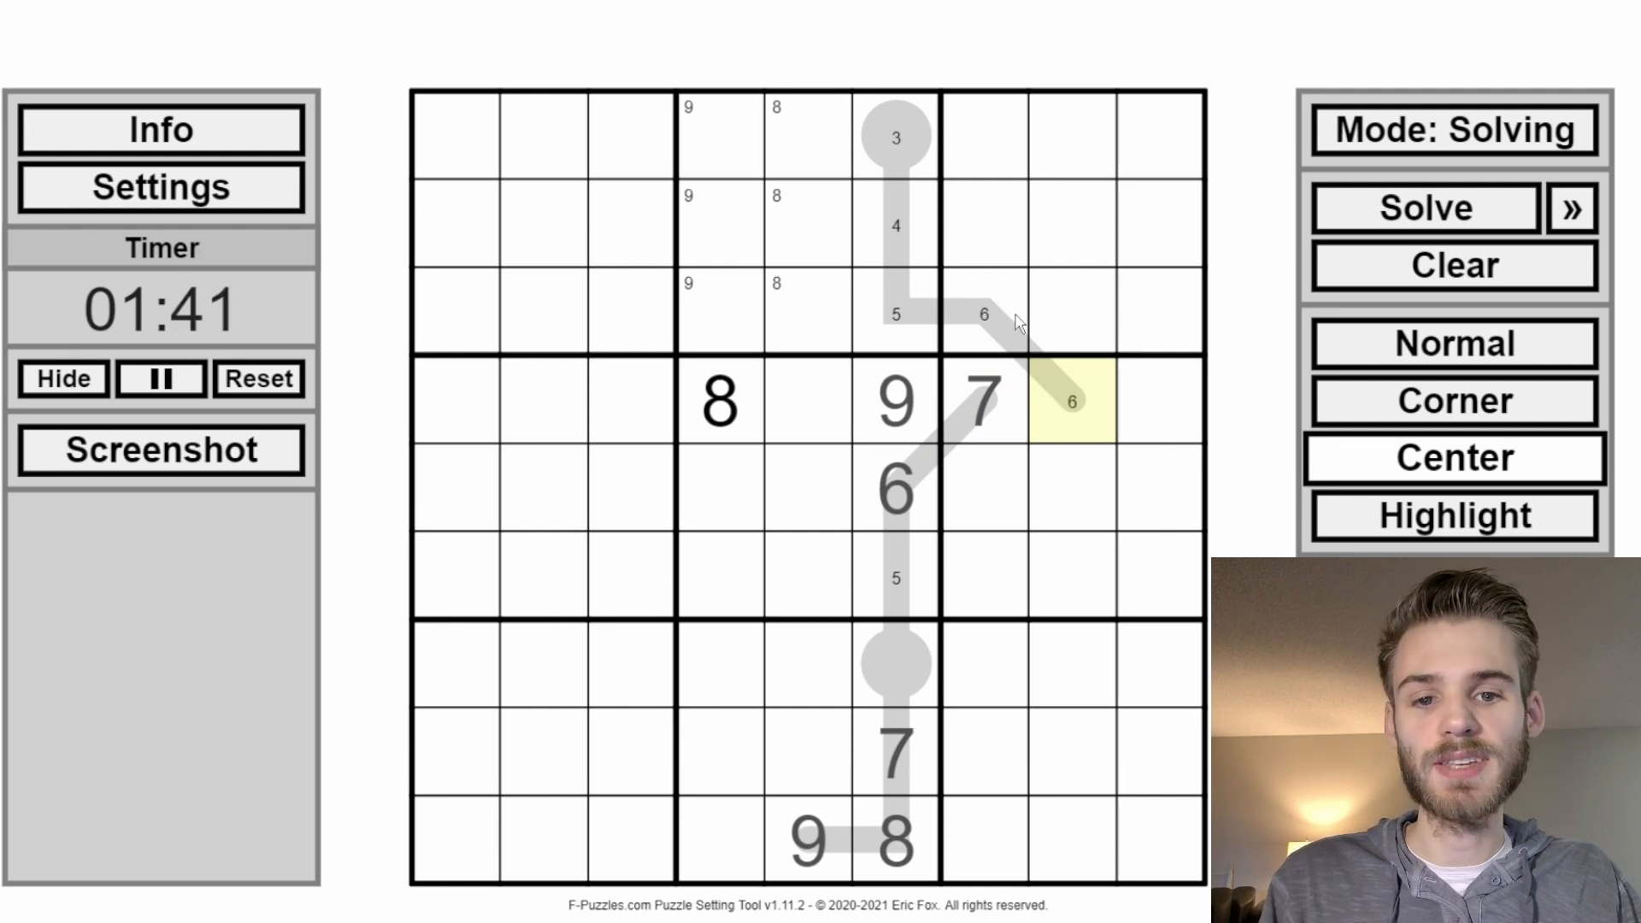
left_click(1019, 323)
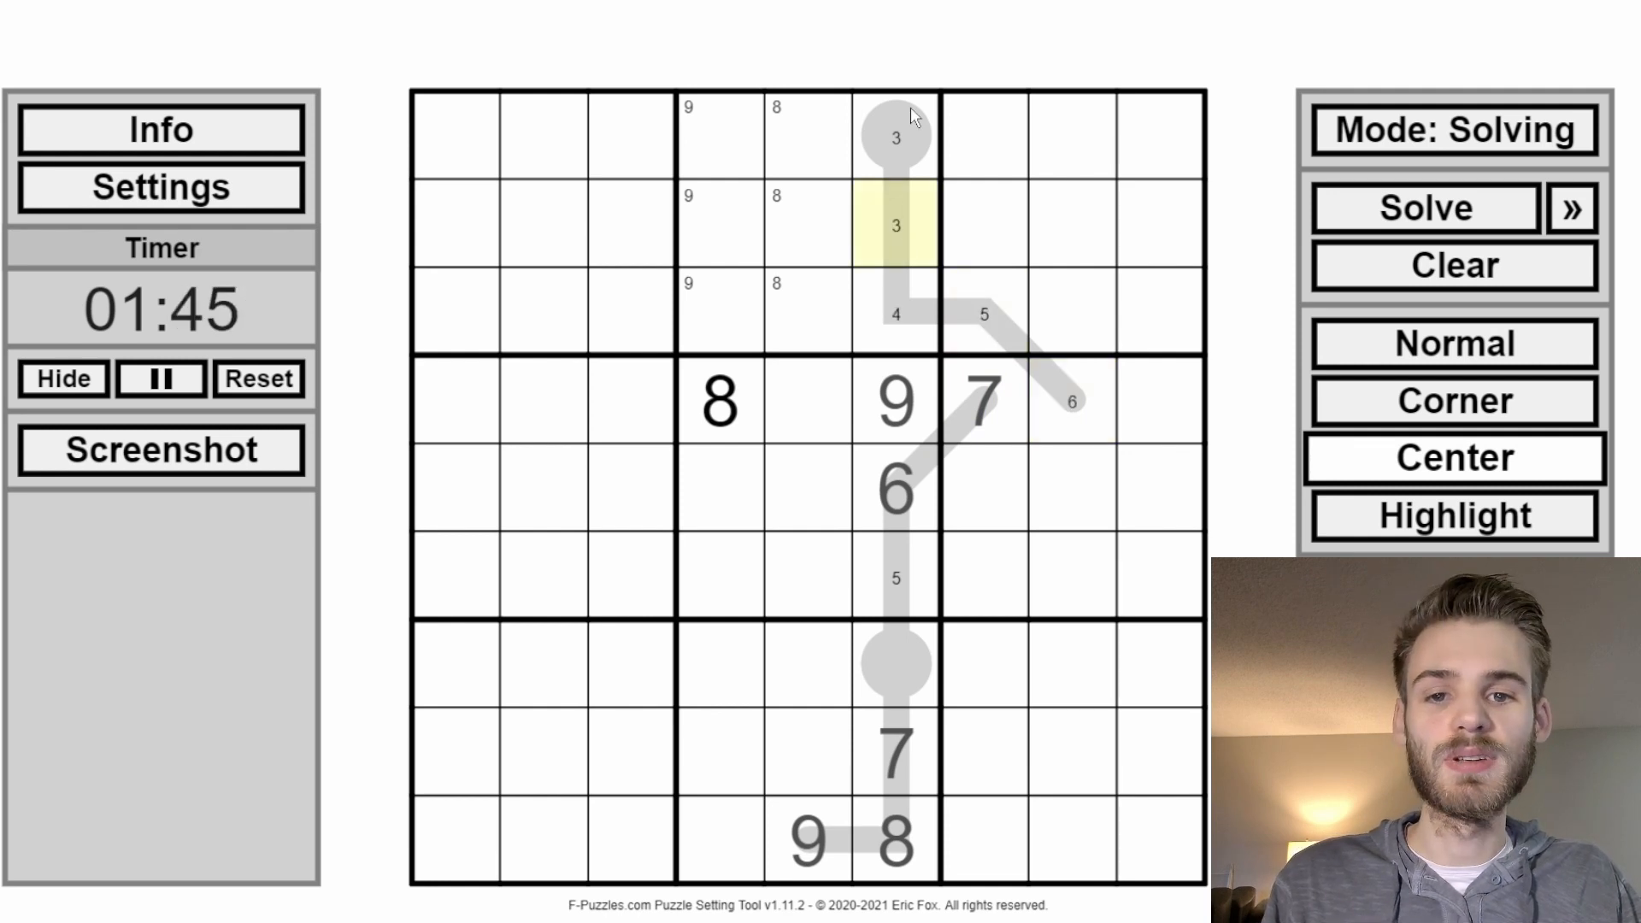
left_click(910, 106)
key("2")
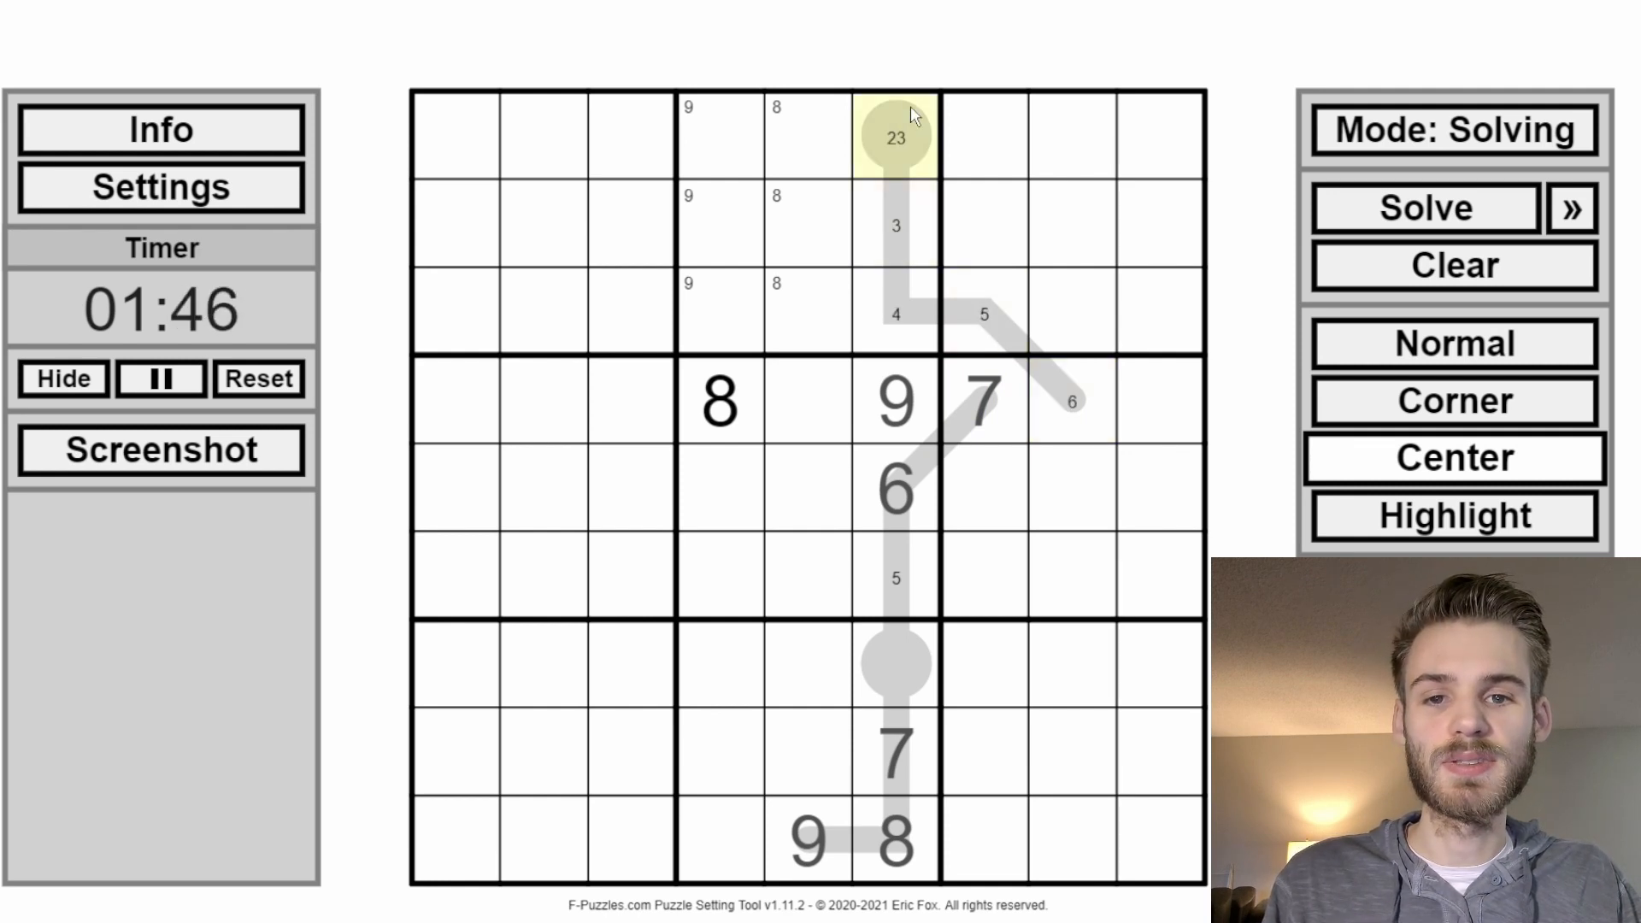
key("3")
key("1")
Step: Add the lower candidates along the upper thermometer after the bulb, giving center marks 23, 34, 45 and 56
left_click(899, 219)
key("2")
left_click(891, 325)
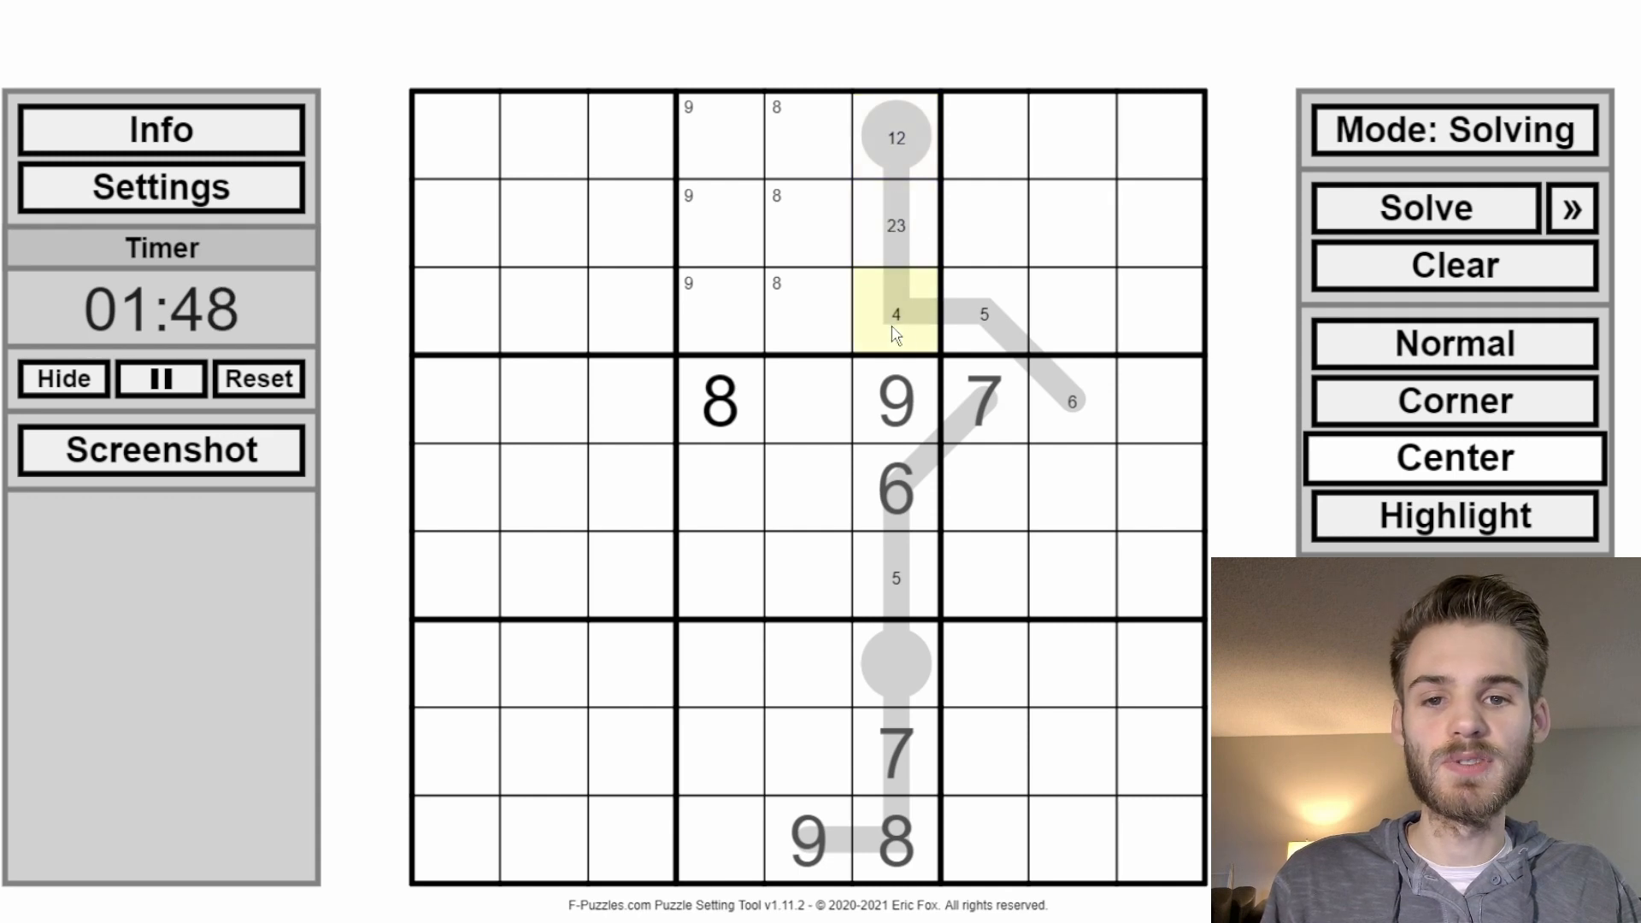
key("3")
left_click(987, 338)
key("4")
left_click(1081, 423)
key("5")
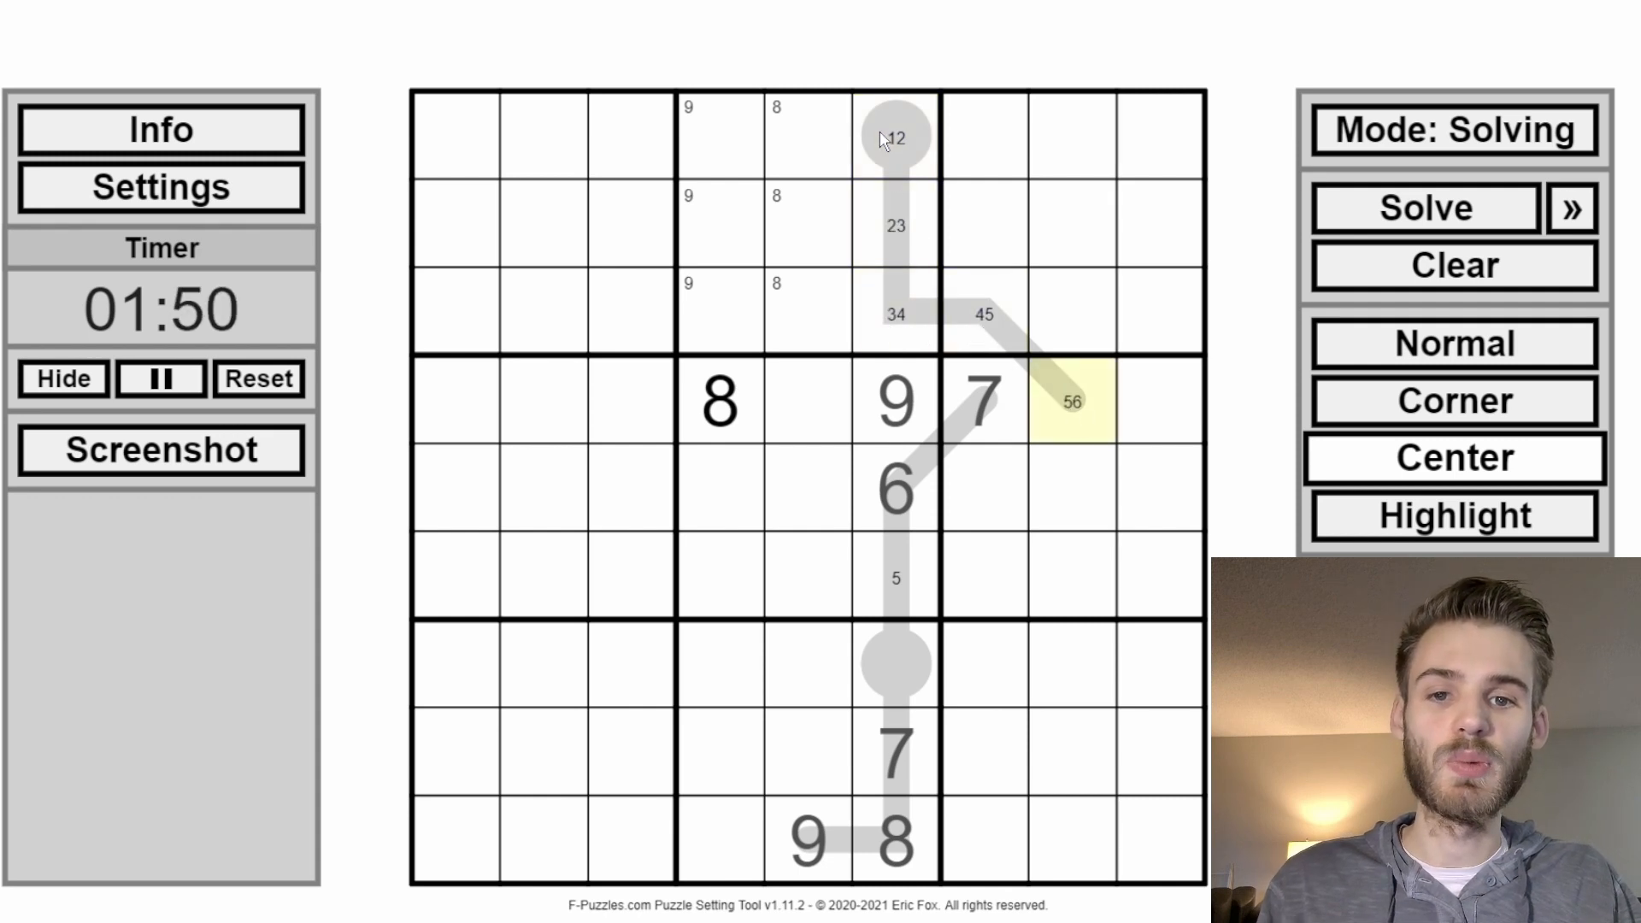
left_click_drag(883, 139, 894, 305)
left_click_drag(1107, 406, 1103, 410)
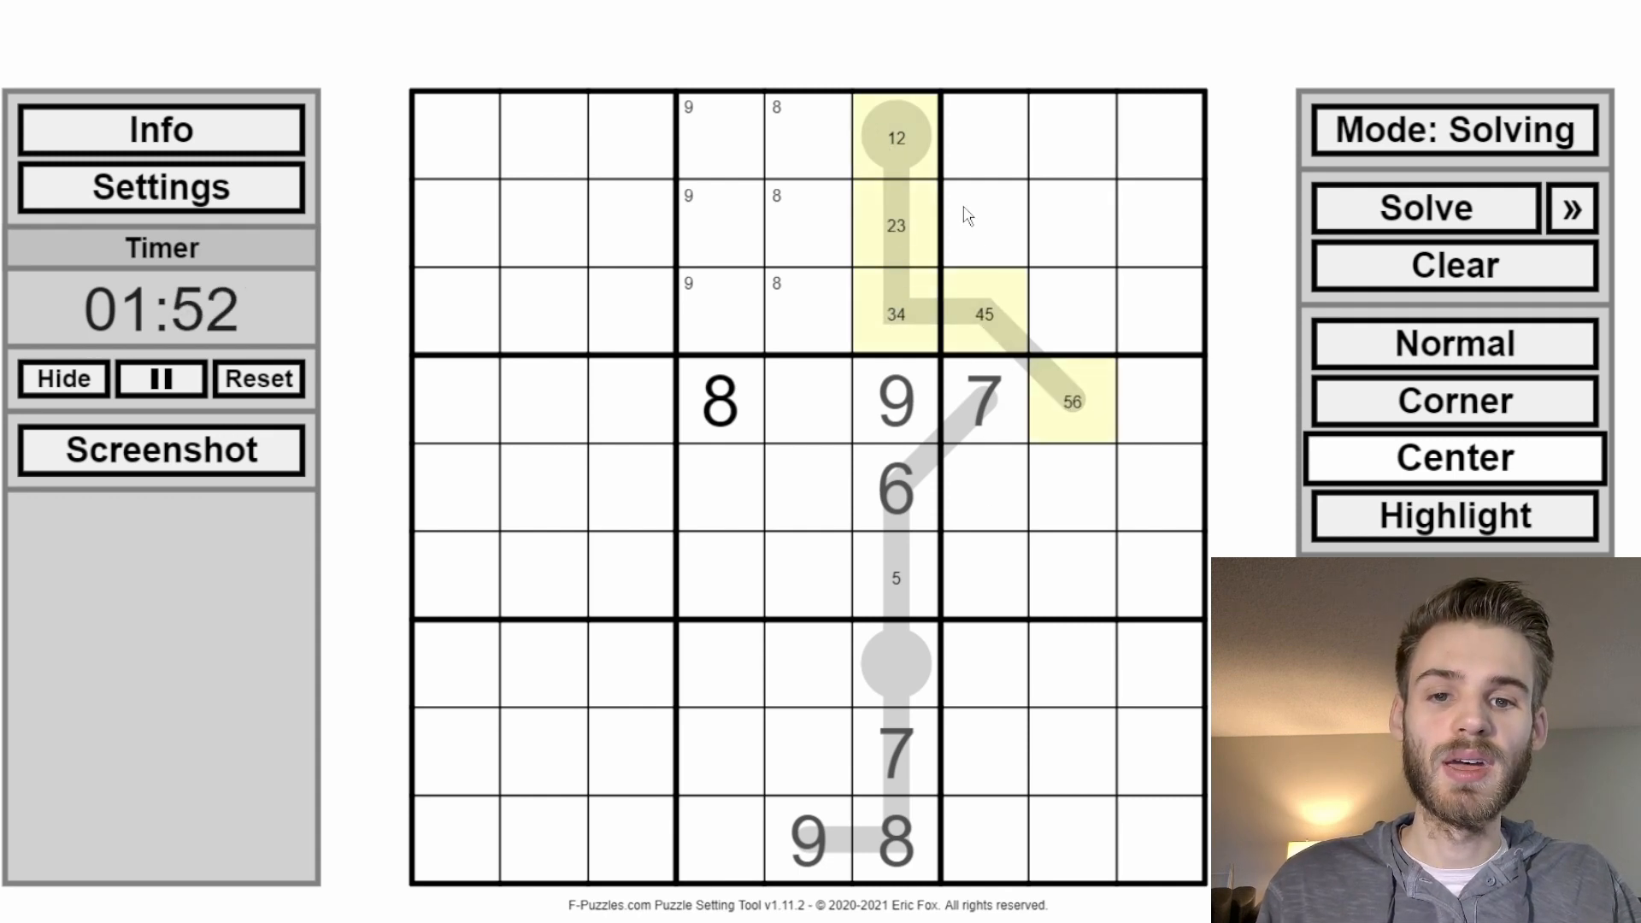
Step: Examine the upper thermometer's candidates from its bulb to its tip, and compare them with the 8, 9 and 7 in row 4
mouse_move(908, 167)
left_mouse_down()
mouse_move(915, 286)
mouse_move(1068, 408)
left_mouse_up()
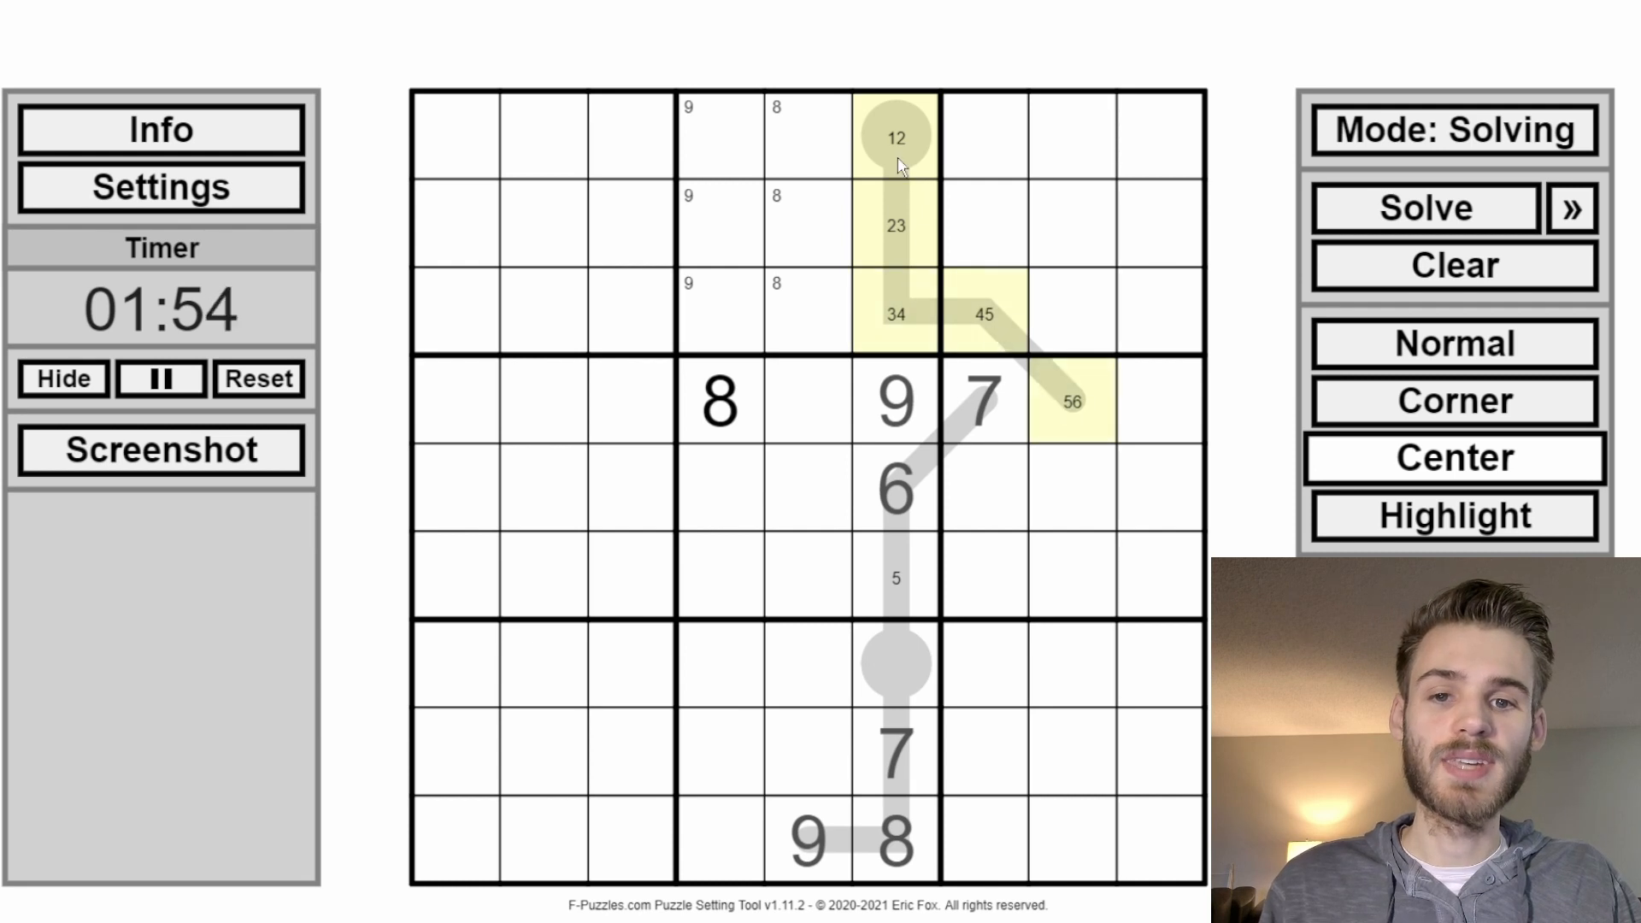
left_click(907, 136)
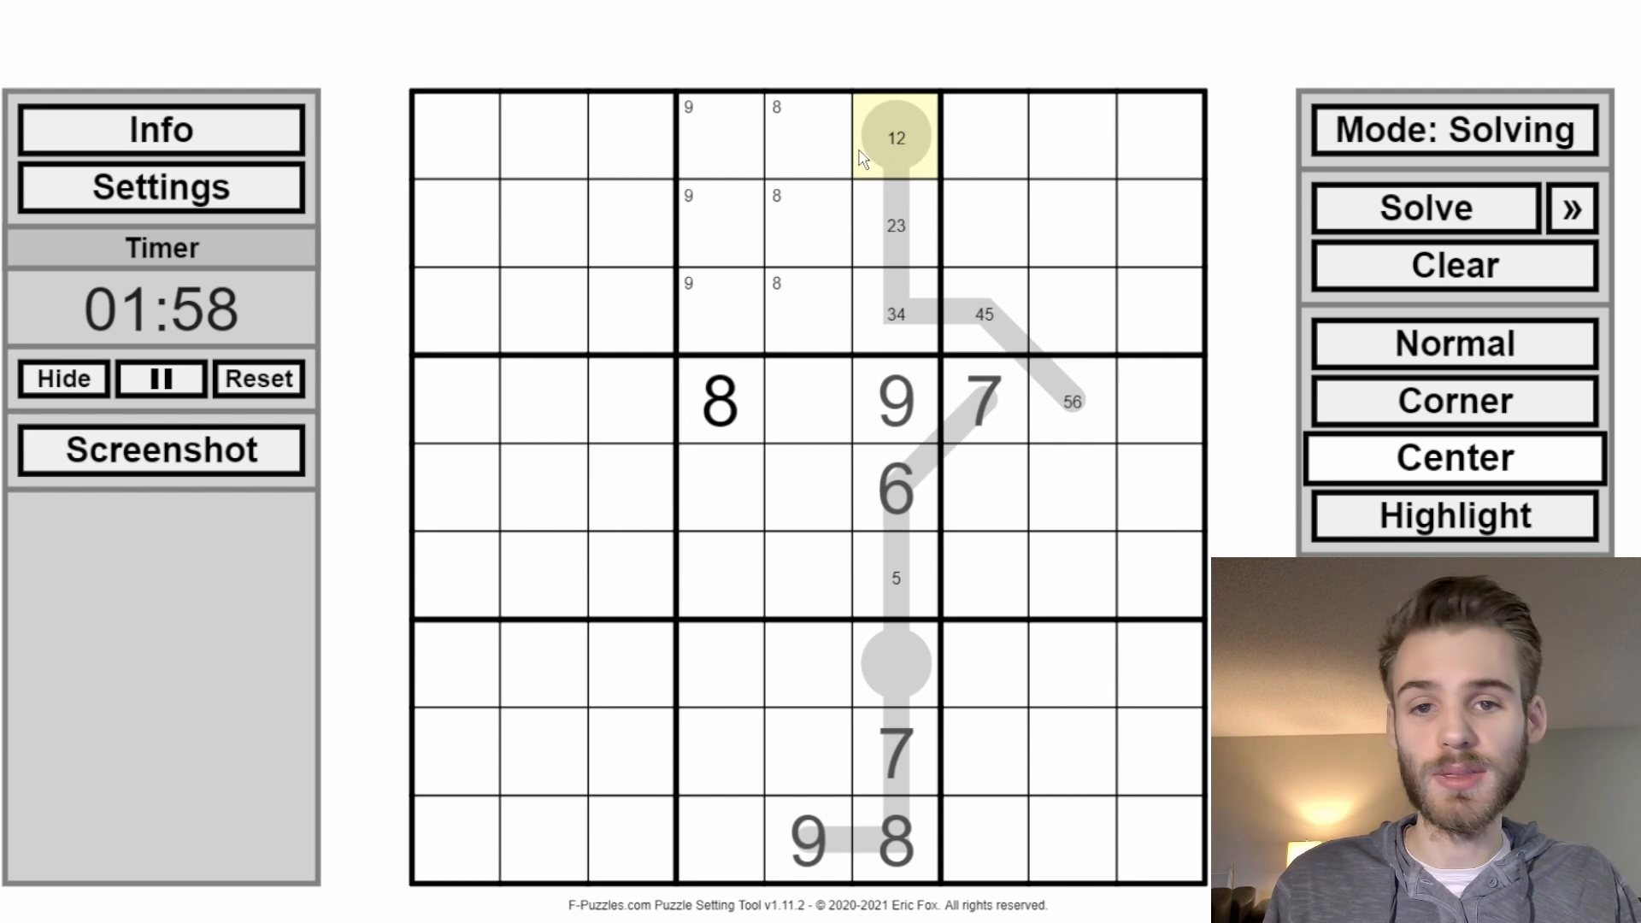
left_click(1013, 330)
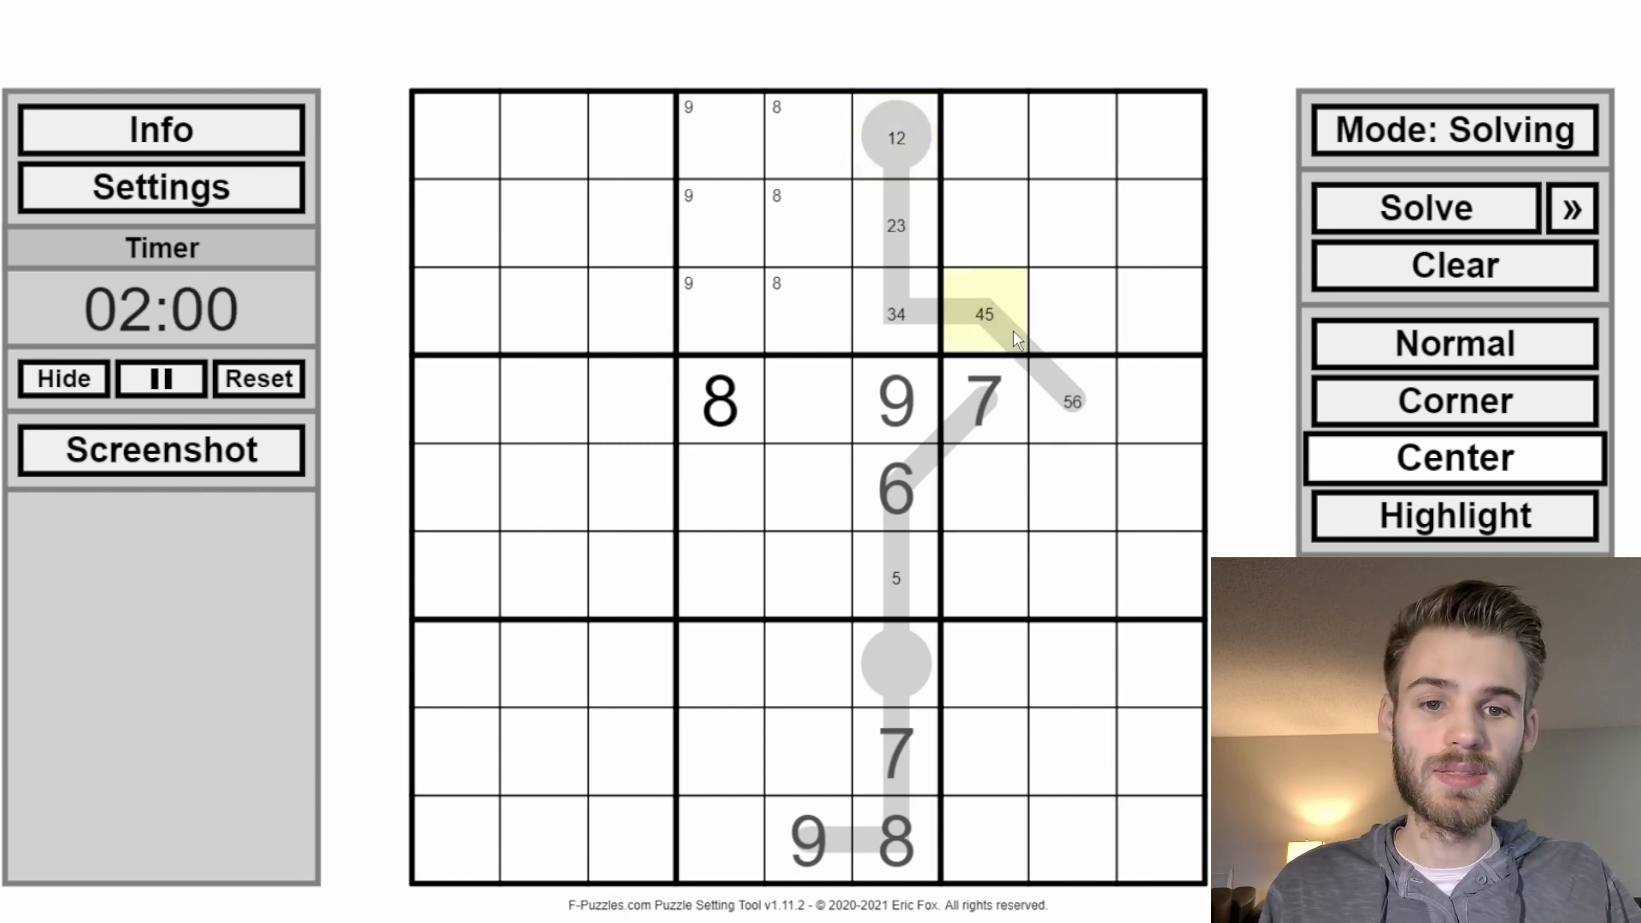
left_click(1039, 412)
left_click(989, 422)
left_click(721, 406, "ctrl")
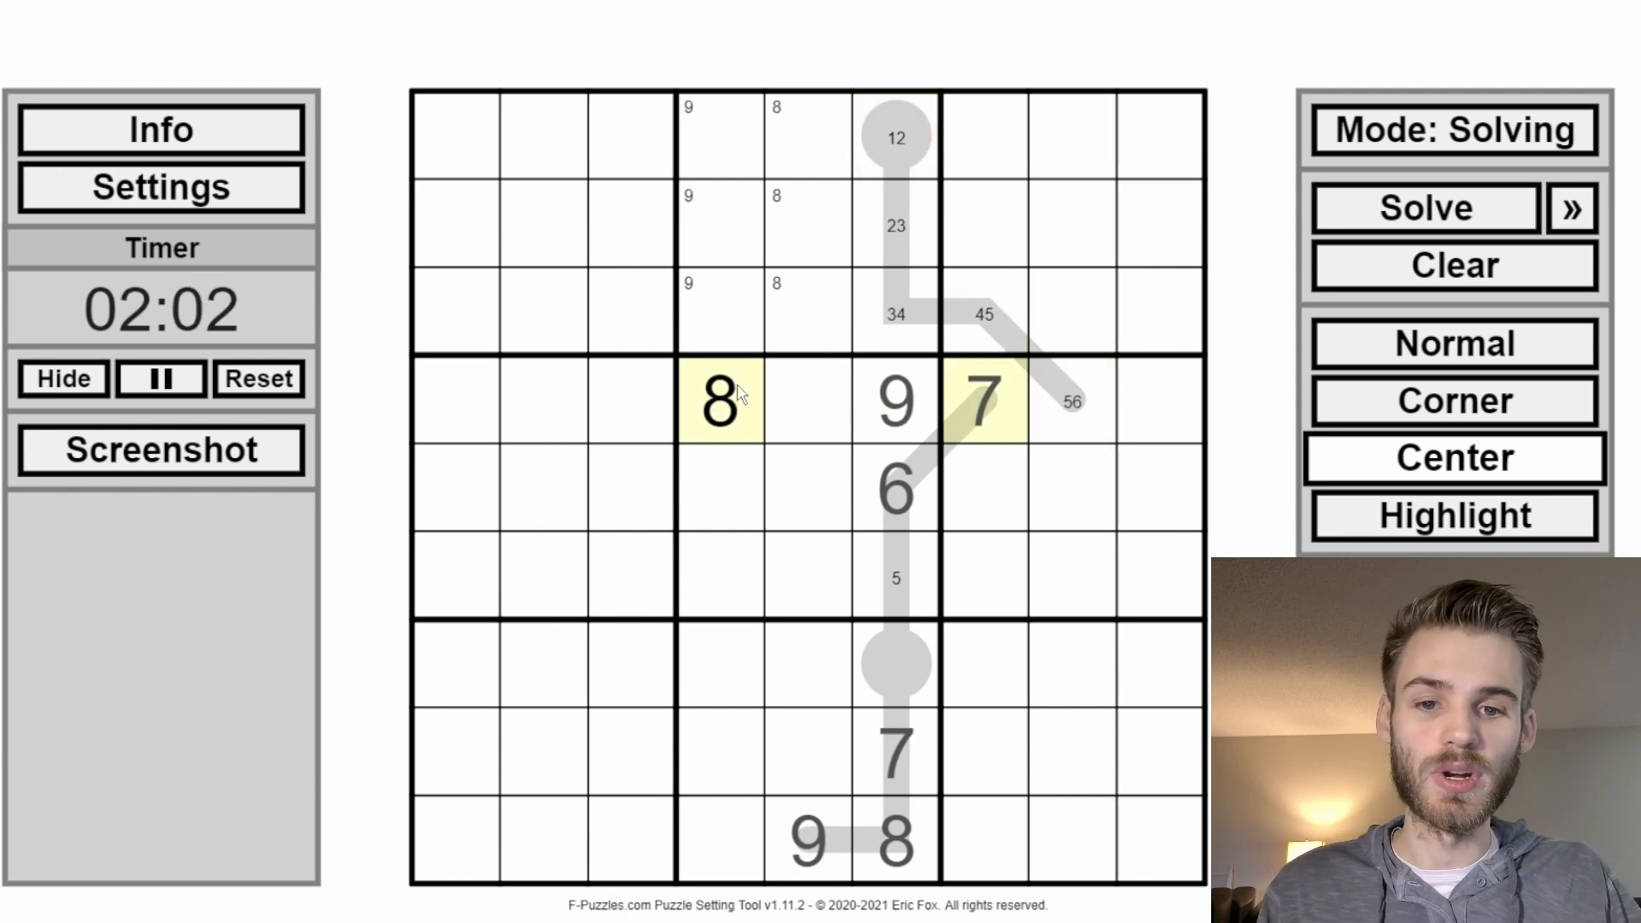
left_click(885, 389, "ctrl")
Step: Check the candidates in column 6, enter 5 in row 6, column 6, and mark the bulb below it with center marks 1234
left_click(872, 610)
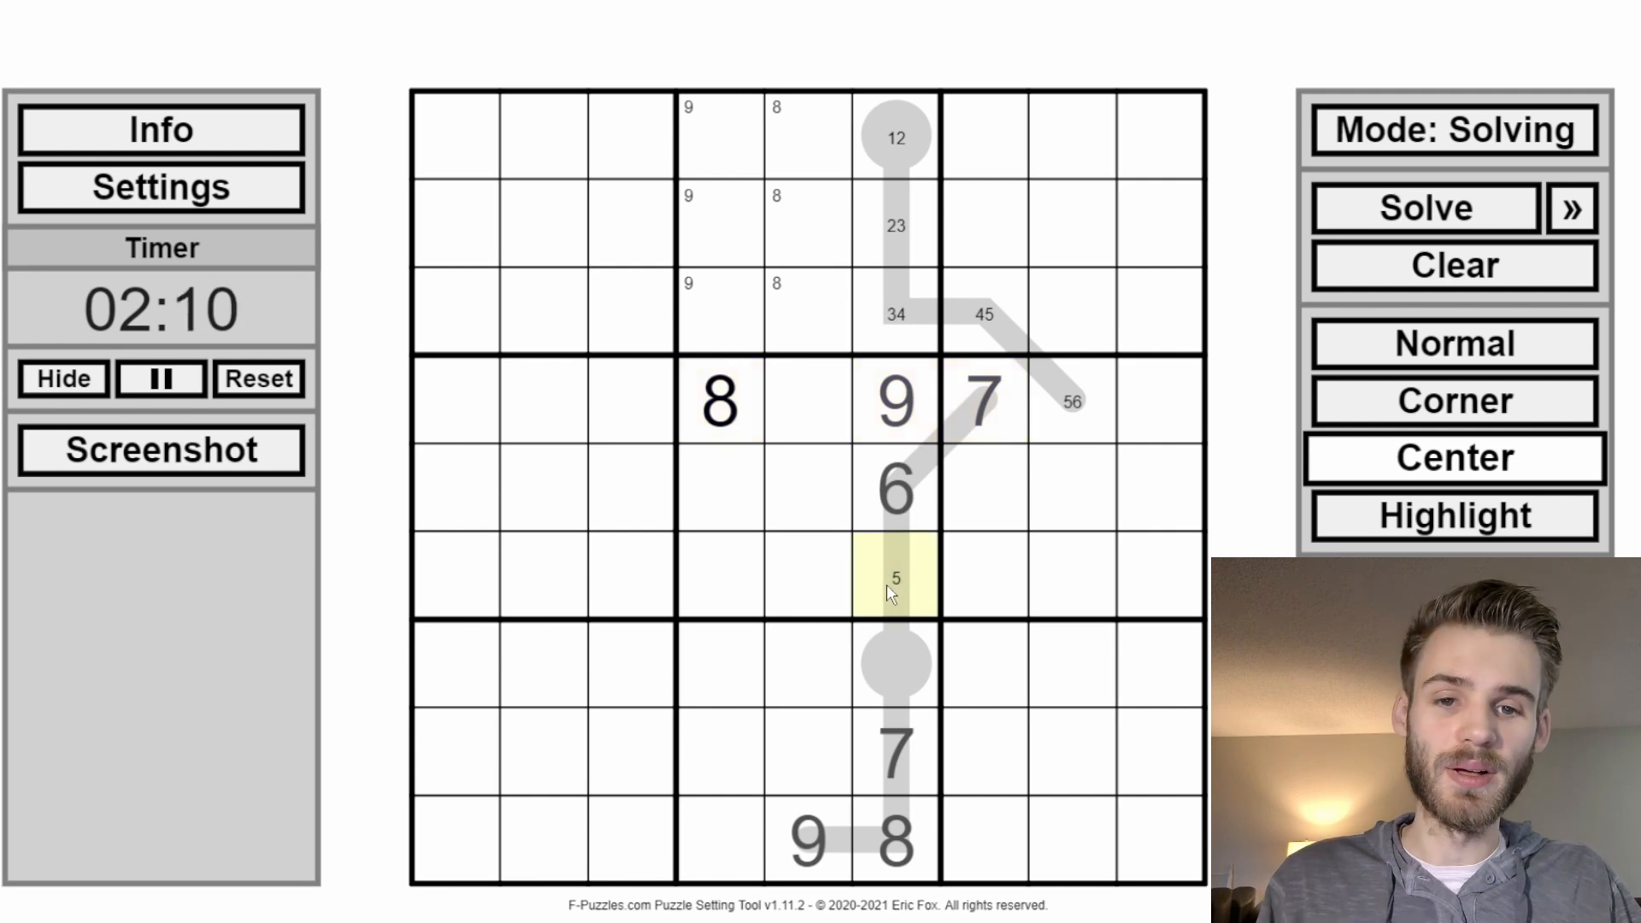
left_click_drag(889, 107, 911, 293)
left_click(889, 479, "ctrl")
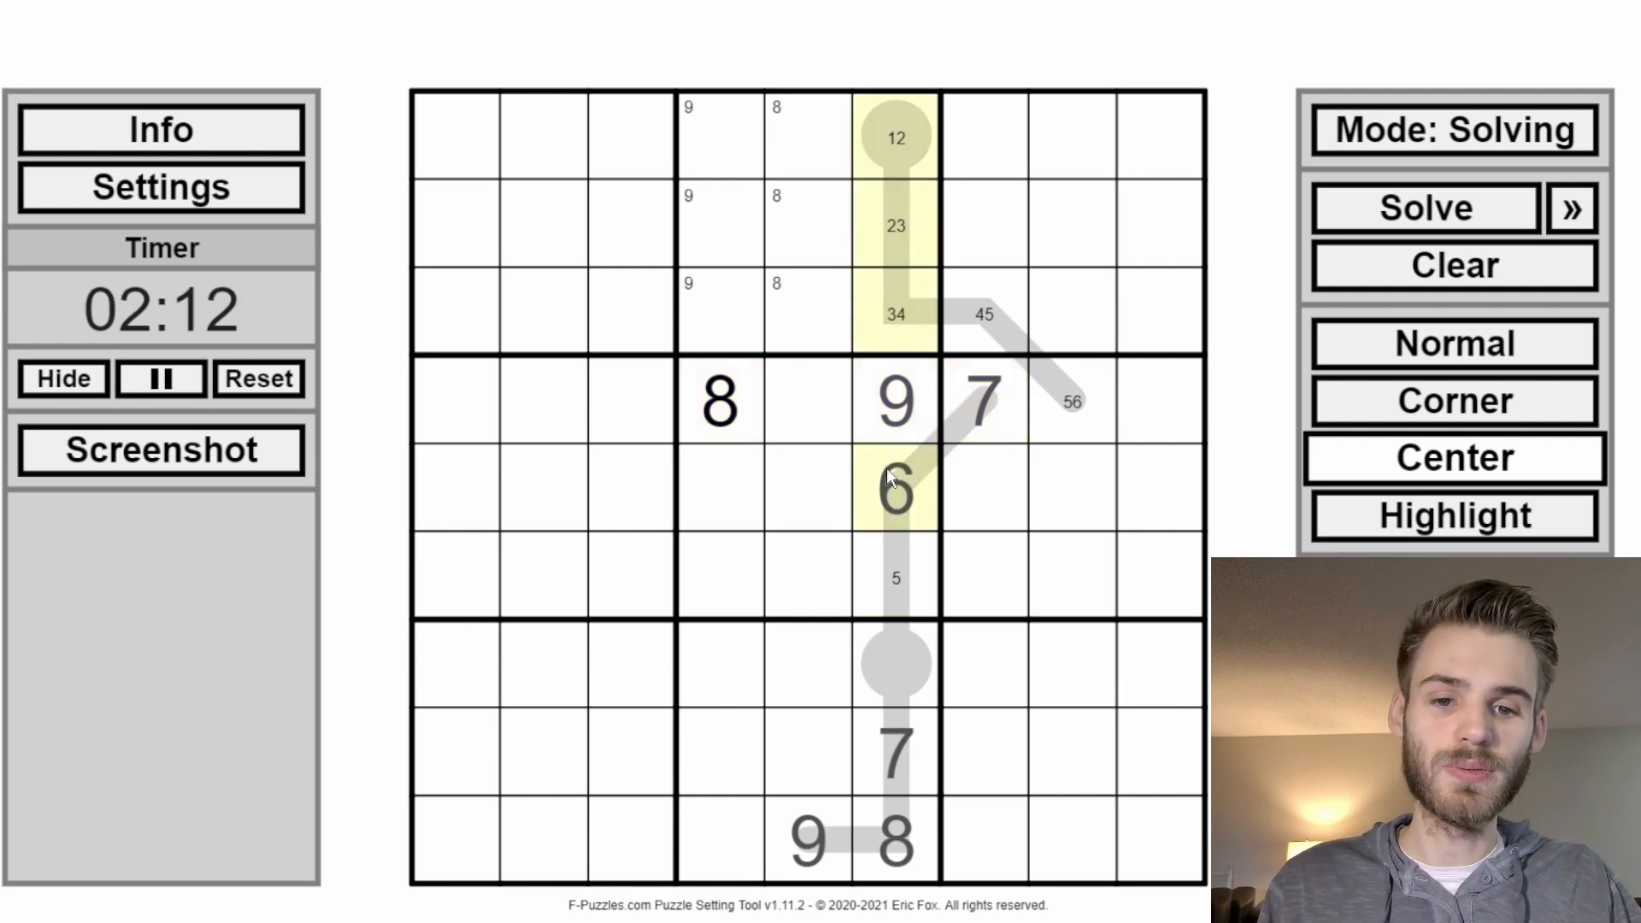
left_click(893, 427, "ctrl")
mouse_move(902, 654)
left_mouse_down()
mouse_move(921, 822)
mouse_move(901, 910)
left_mouse_up()
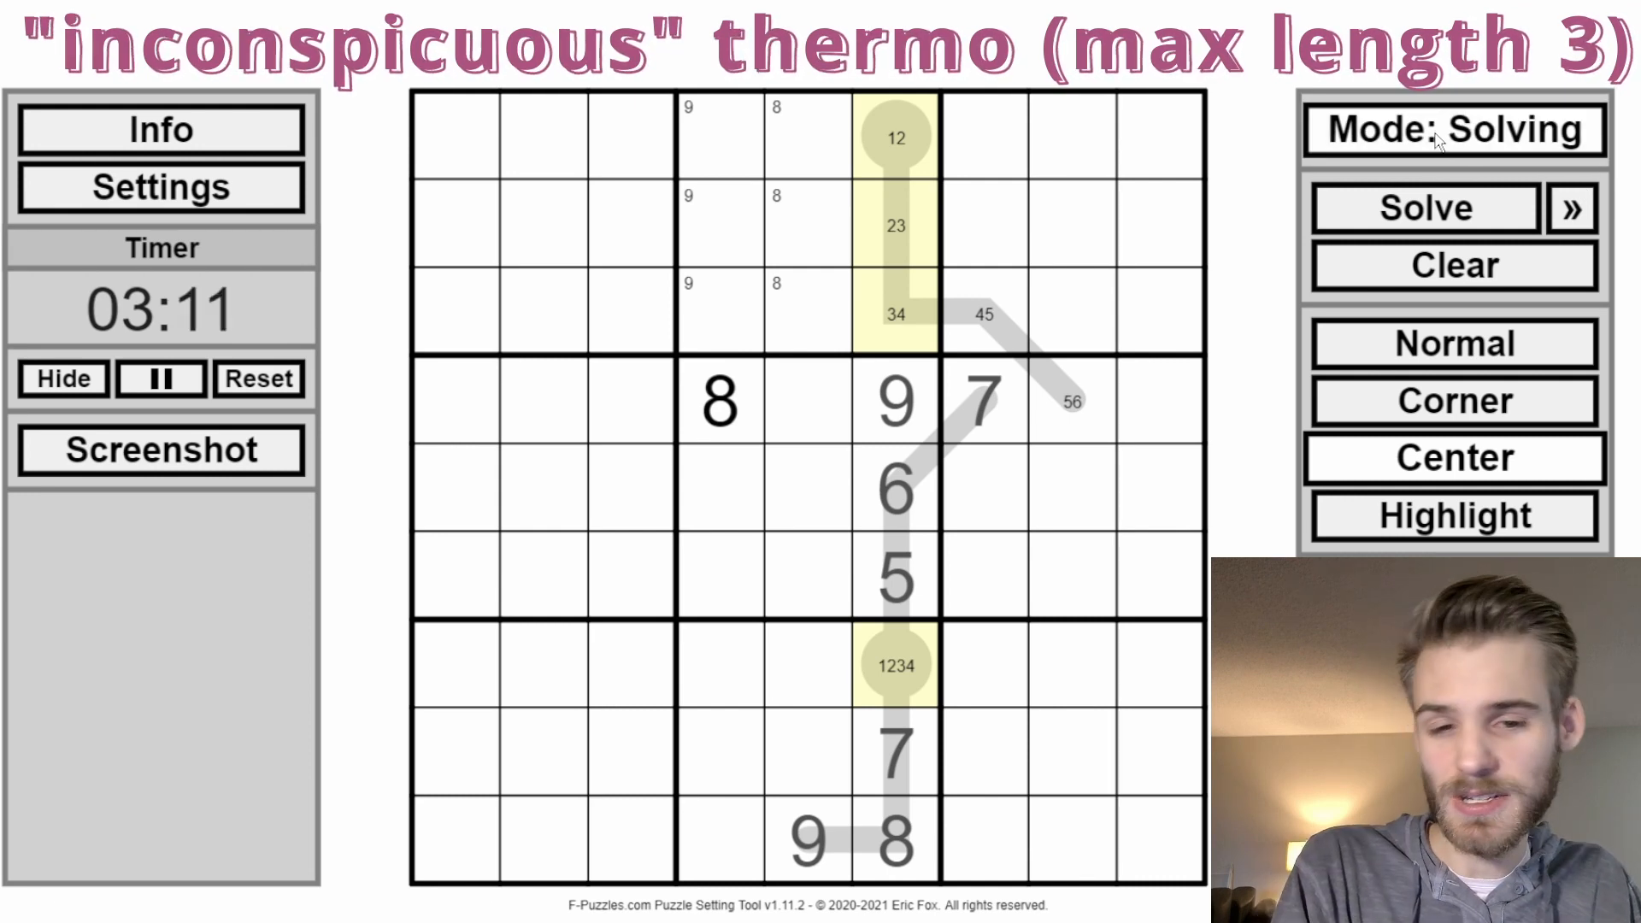
Step: Switch to setting mode and draw a two-cell thermometer with its bulb in row 3, column 4 and its tip in row 4, column 5
left_click(1437, 140)
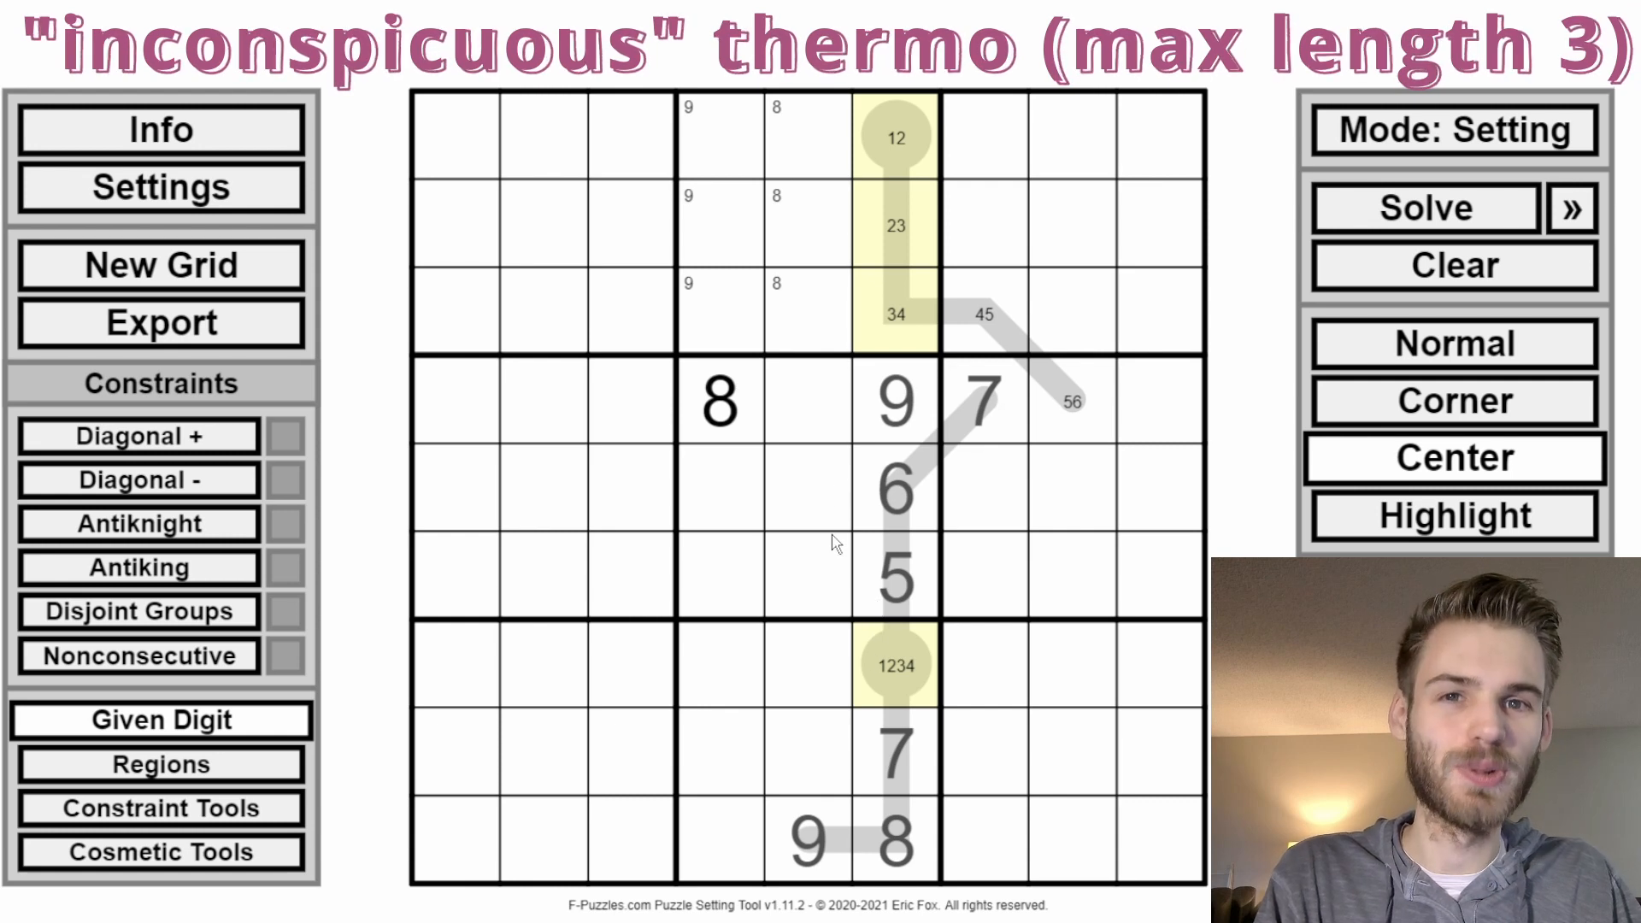
left_click(78, 809)
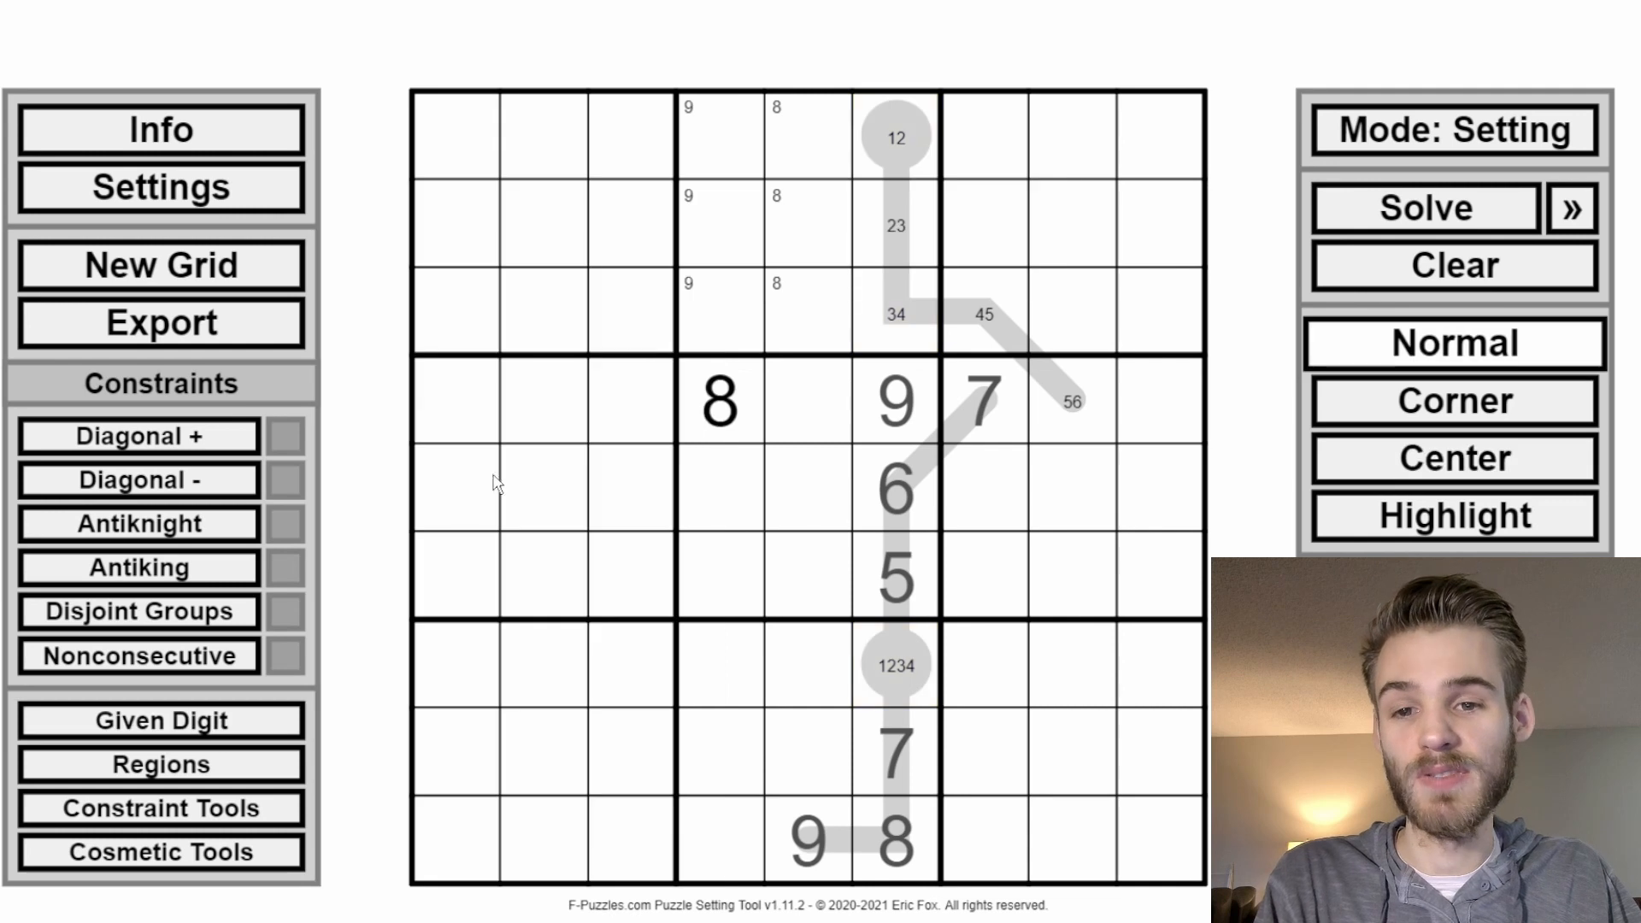
left_click_drag(487, 528, 571, 603)
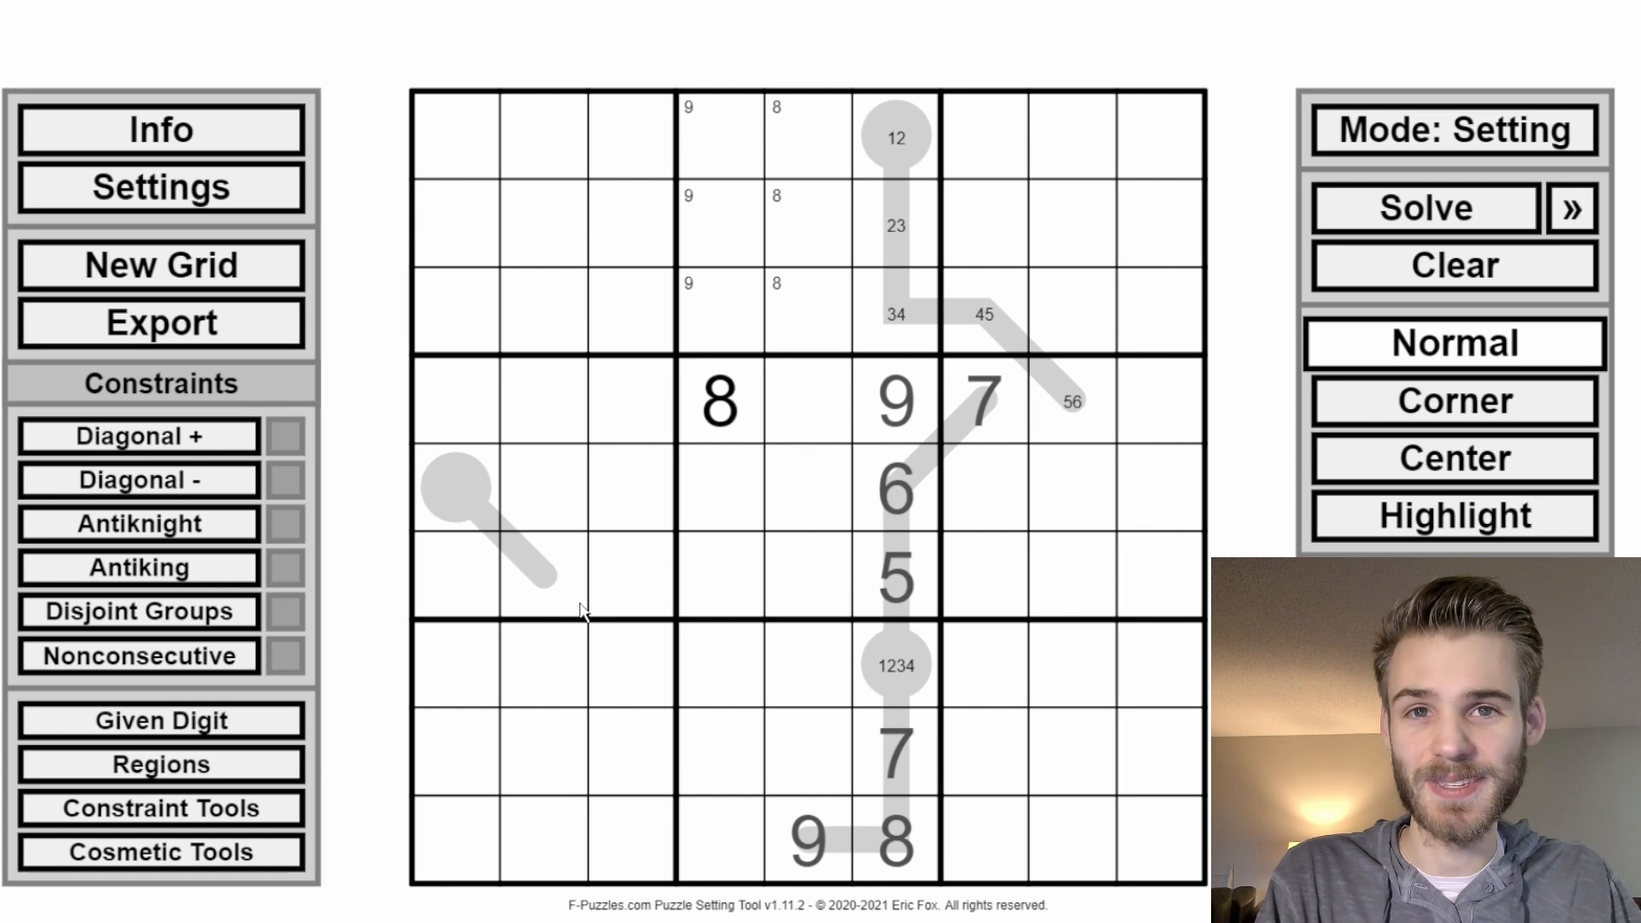
key("ctrl+z")
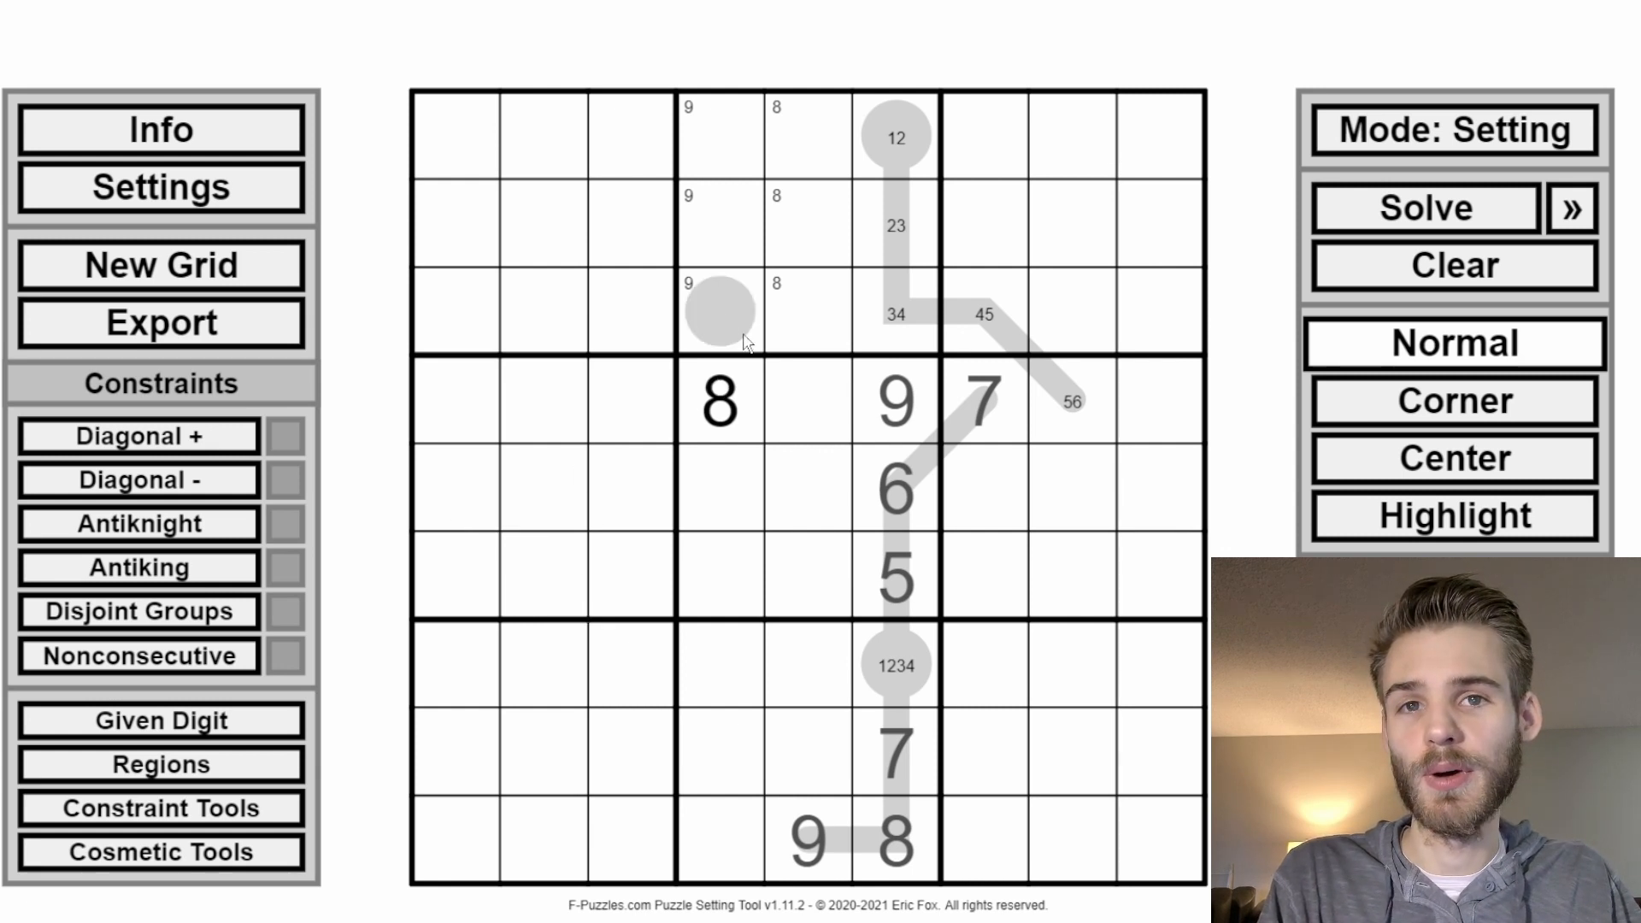
left_click_drag(744, 342, 802, 406)
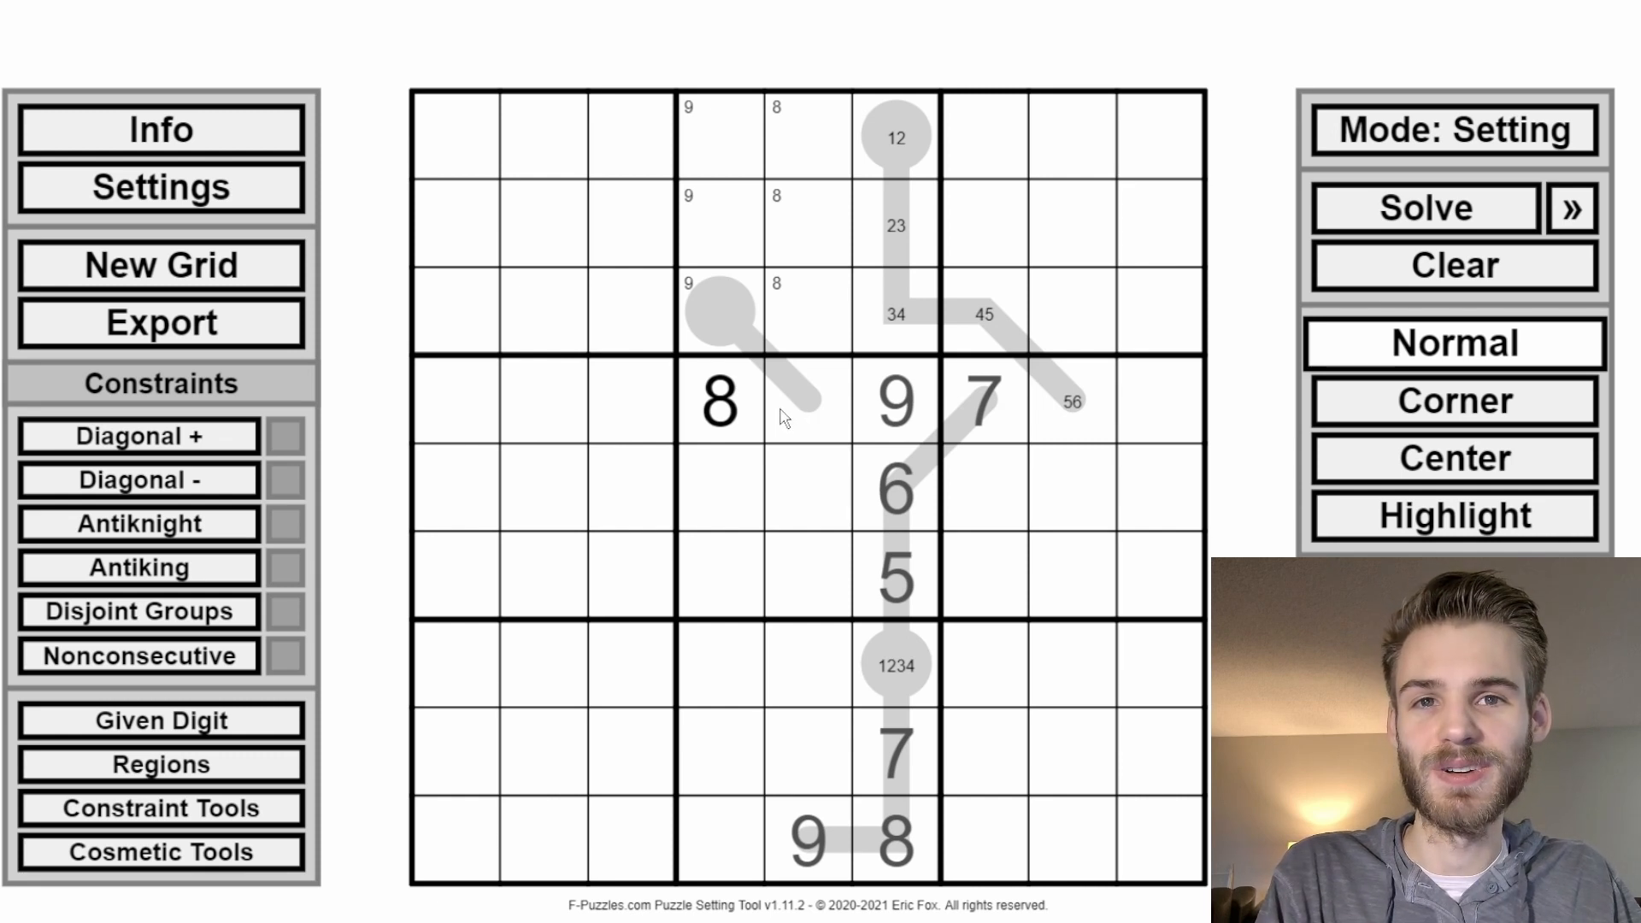
Step: Add center marks 234 to the new thermometer's tip in row 4, column 5 and 123 to its bulb in row 3, column 4
left_click(1491, 460)
left_click(842, 433)
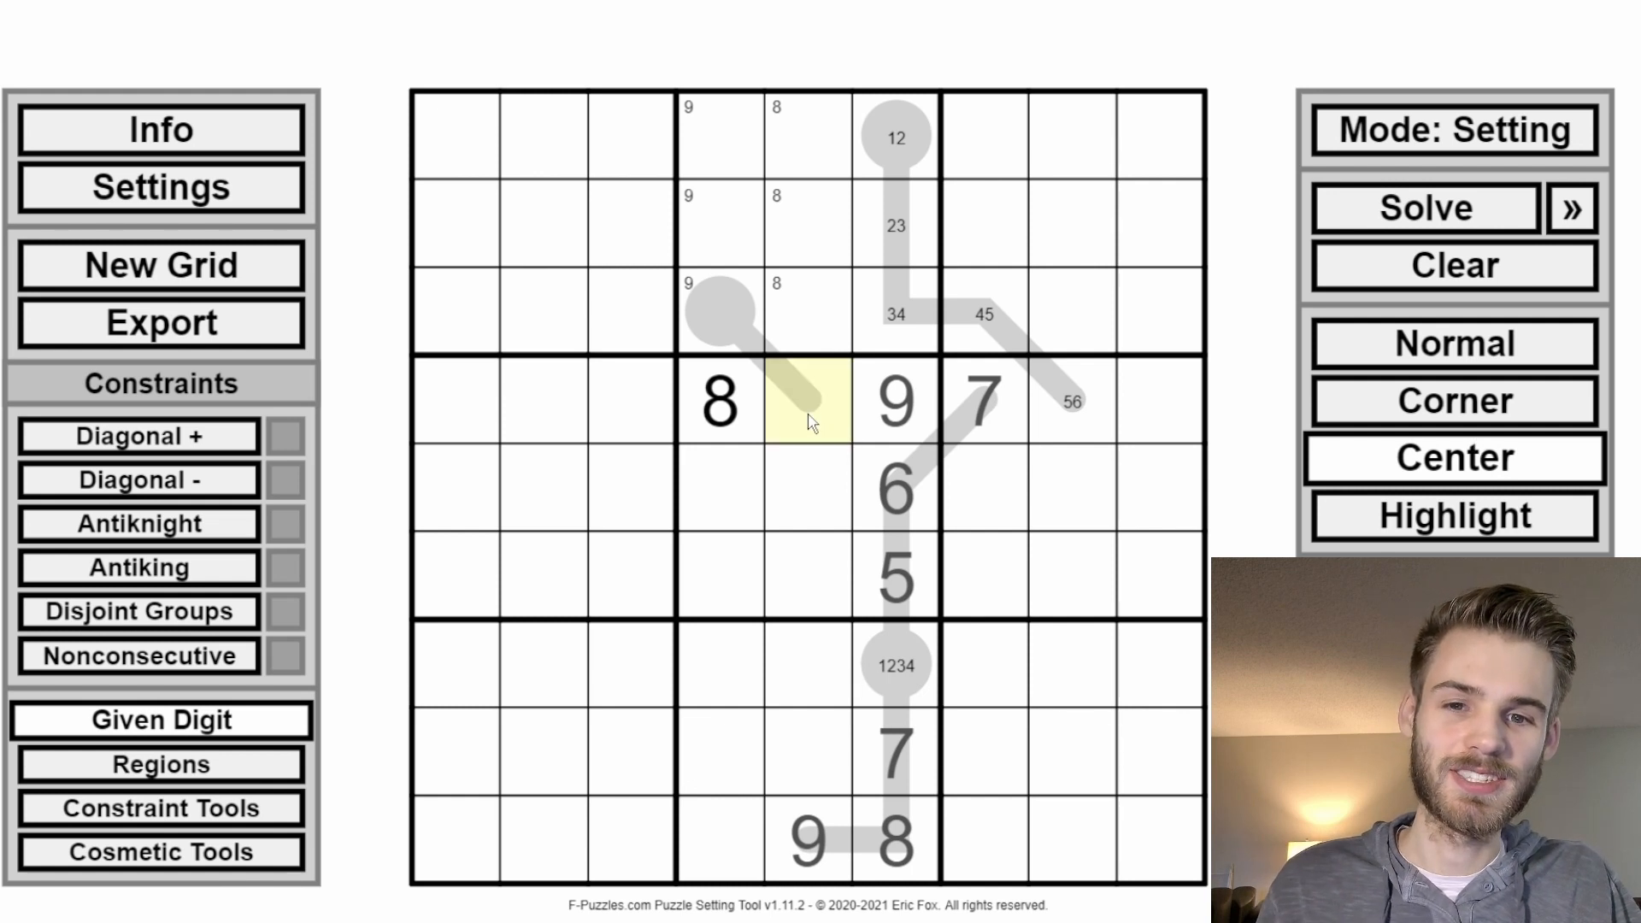
left_click(761, 409)
mouse_move(861, 550)
left_mouse_down()
mouse_move(961, 377)
mouse_move(758, 408)
left_mouse_up()
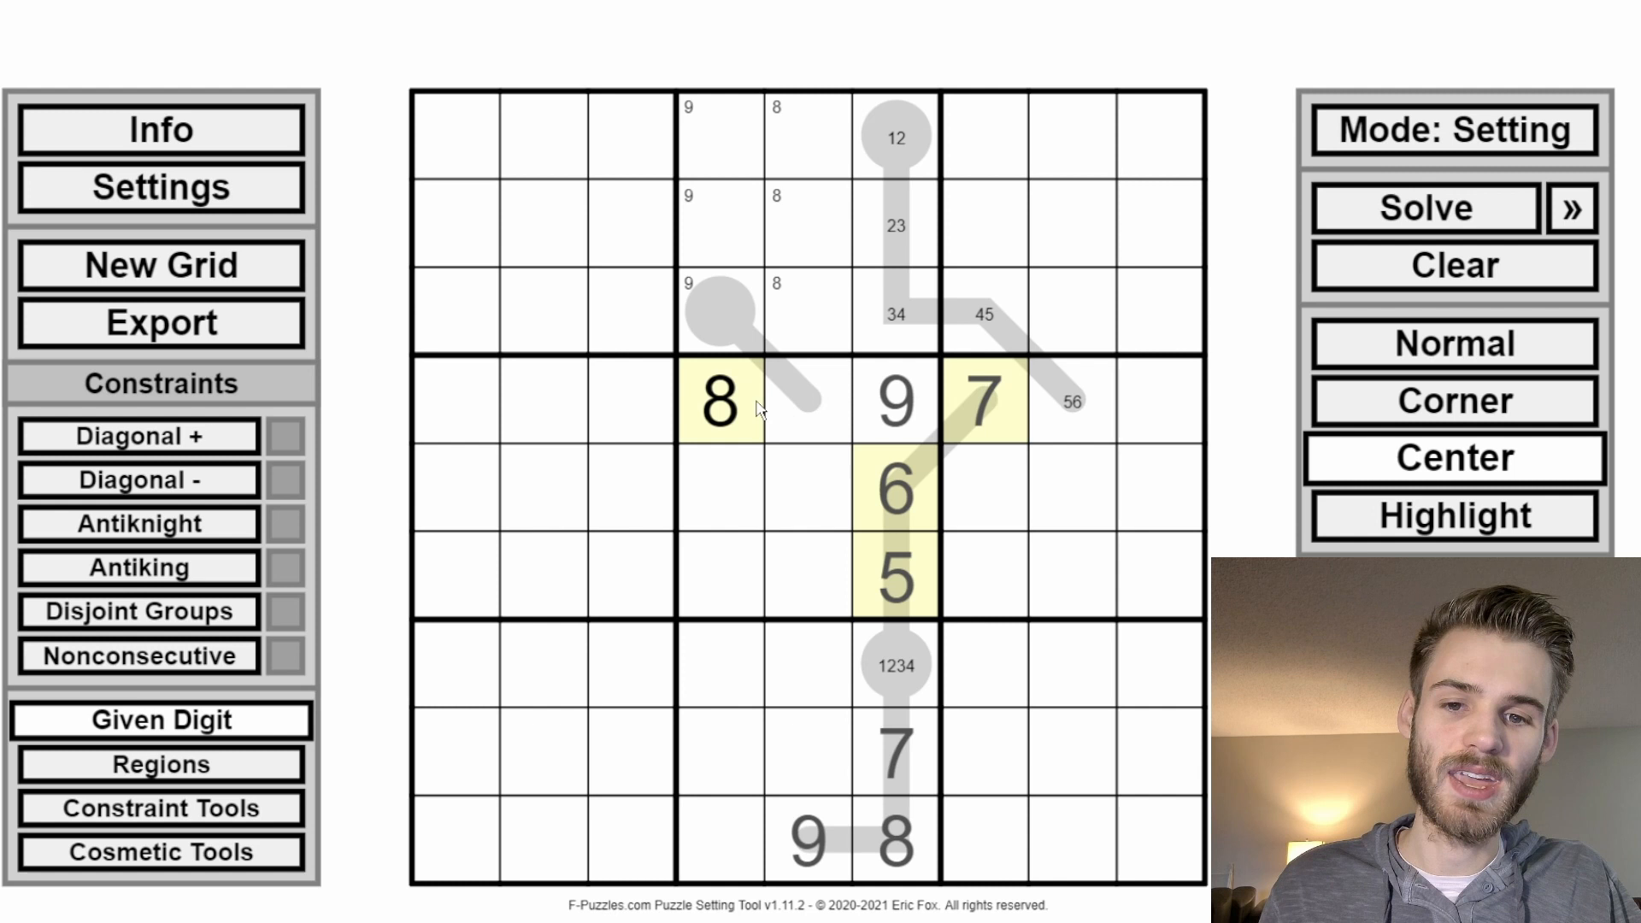
left_click(842, 411)
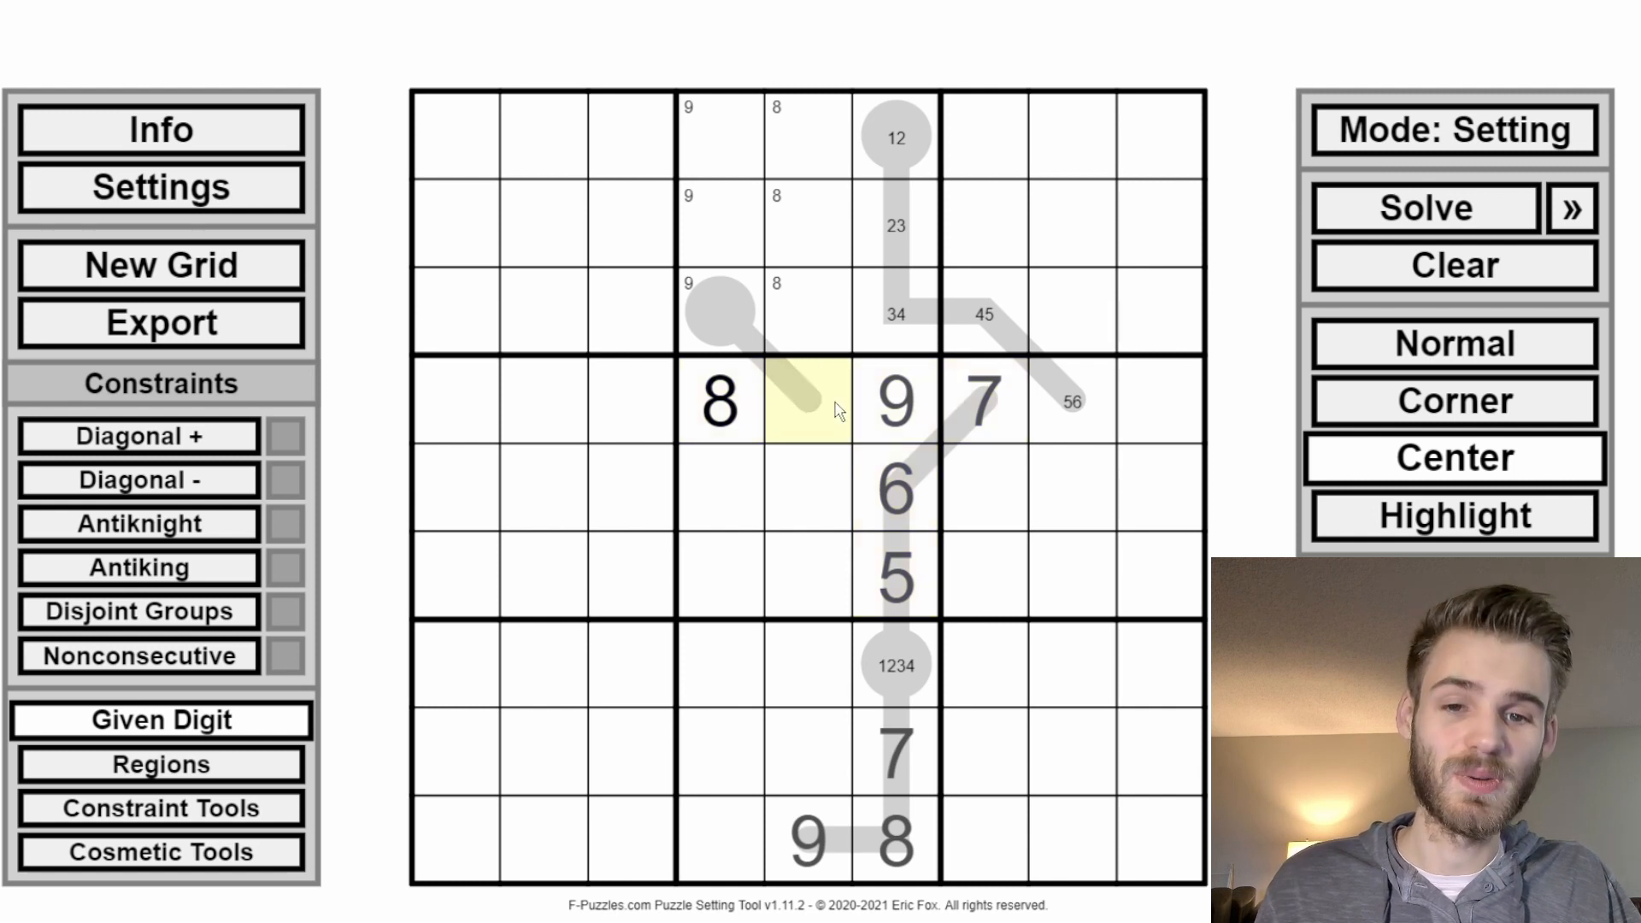
type("4")
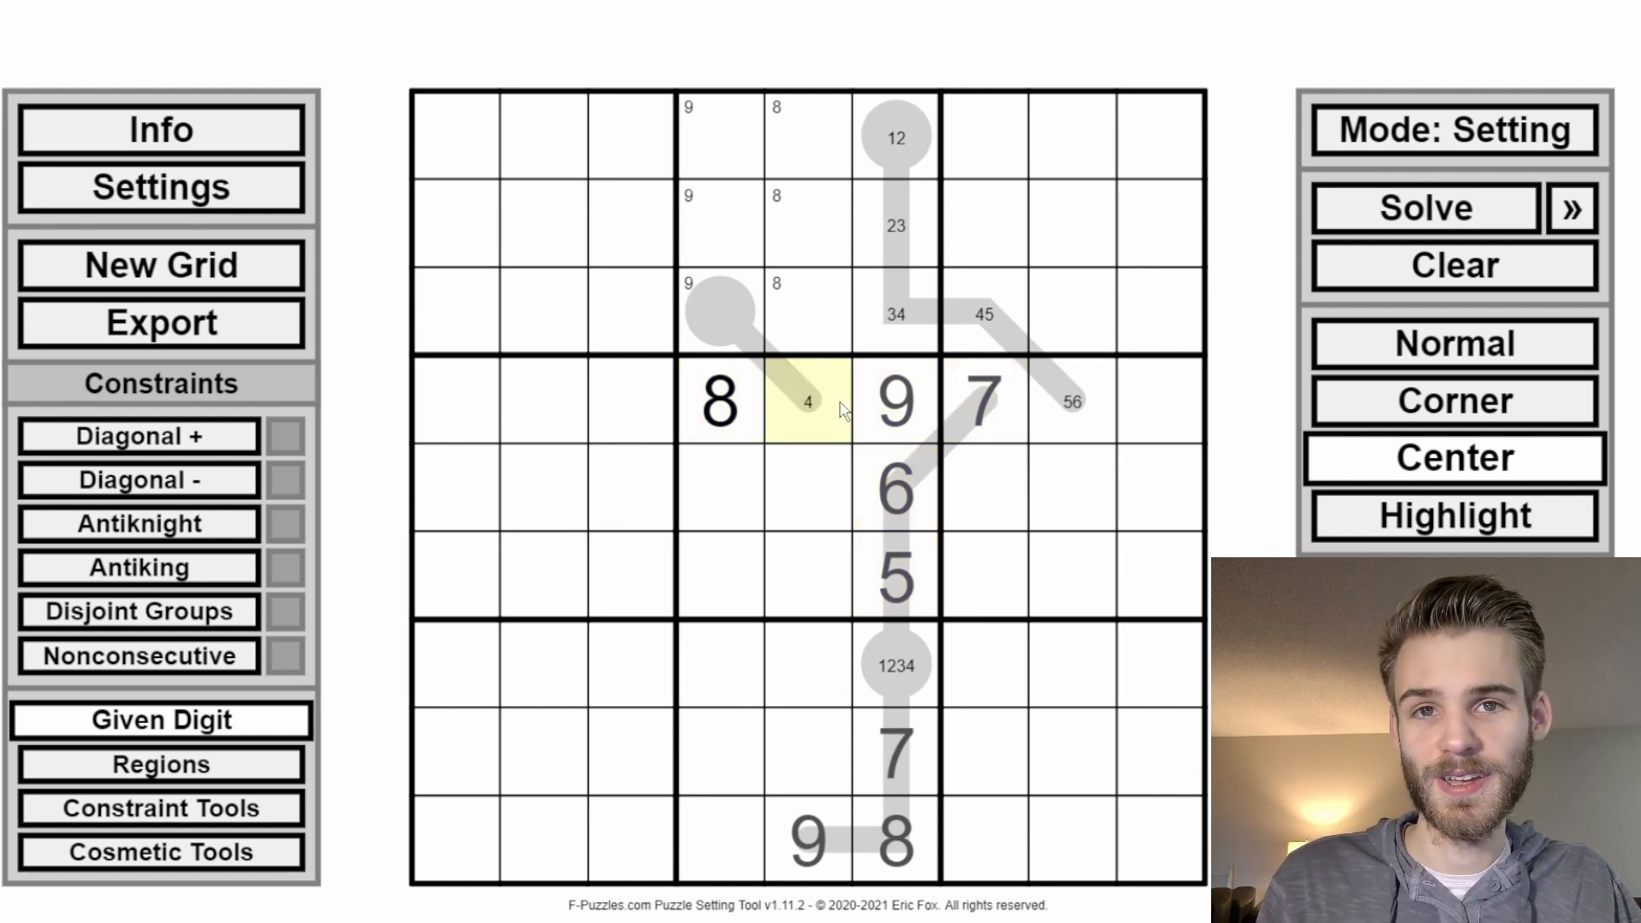
type("3")
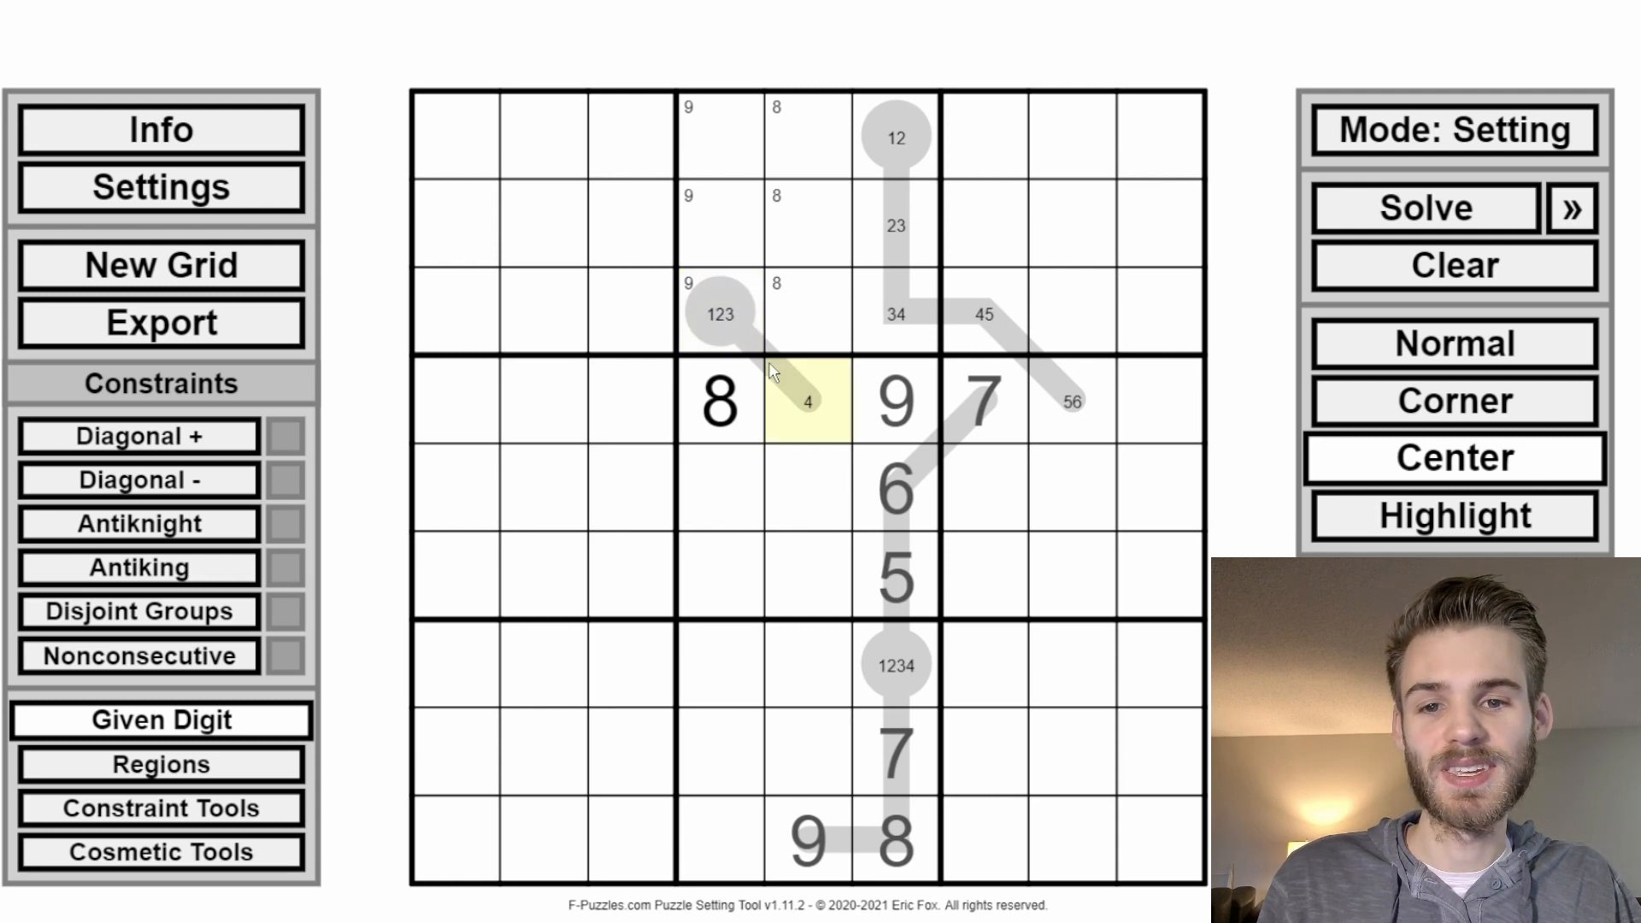
type("23")
Step: Check the 123, 23 and 12 cells in the upper middle box, and enter 4, 5 and 6 along the upper thermometer's last three cells
left_click(776, 321)
left_click(745, 327)
left_click(870, 261, "ctrl")
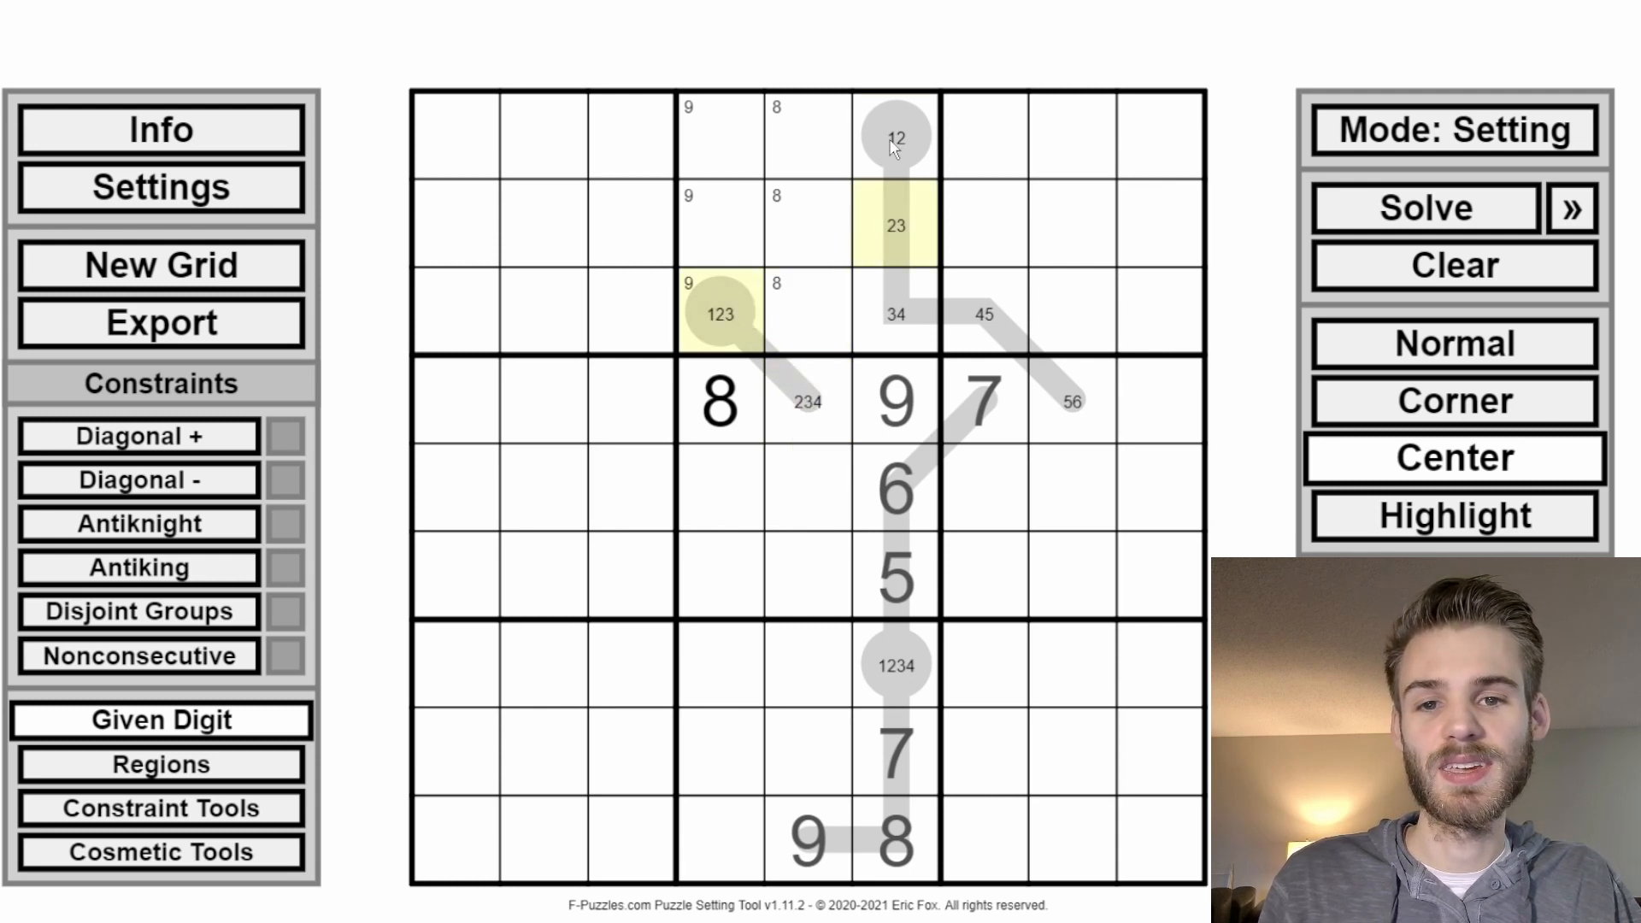
left_click(893, 146, "ctrl")
left_click(888, 342)
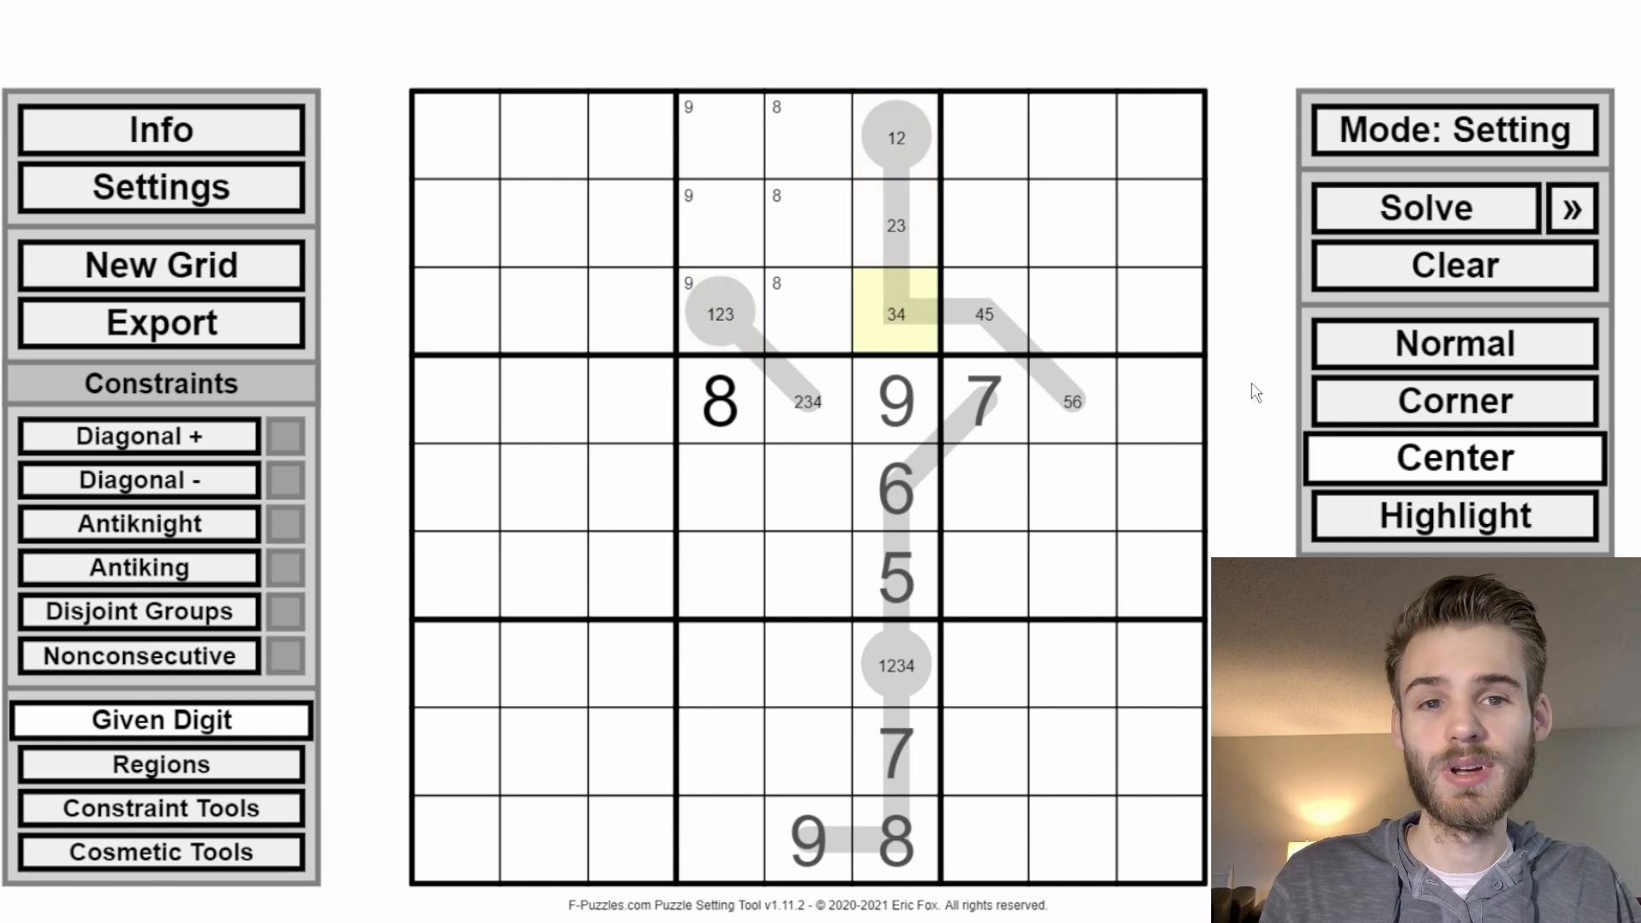
left_click(1566, 366)
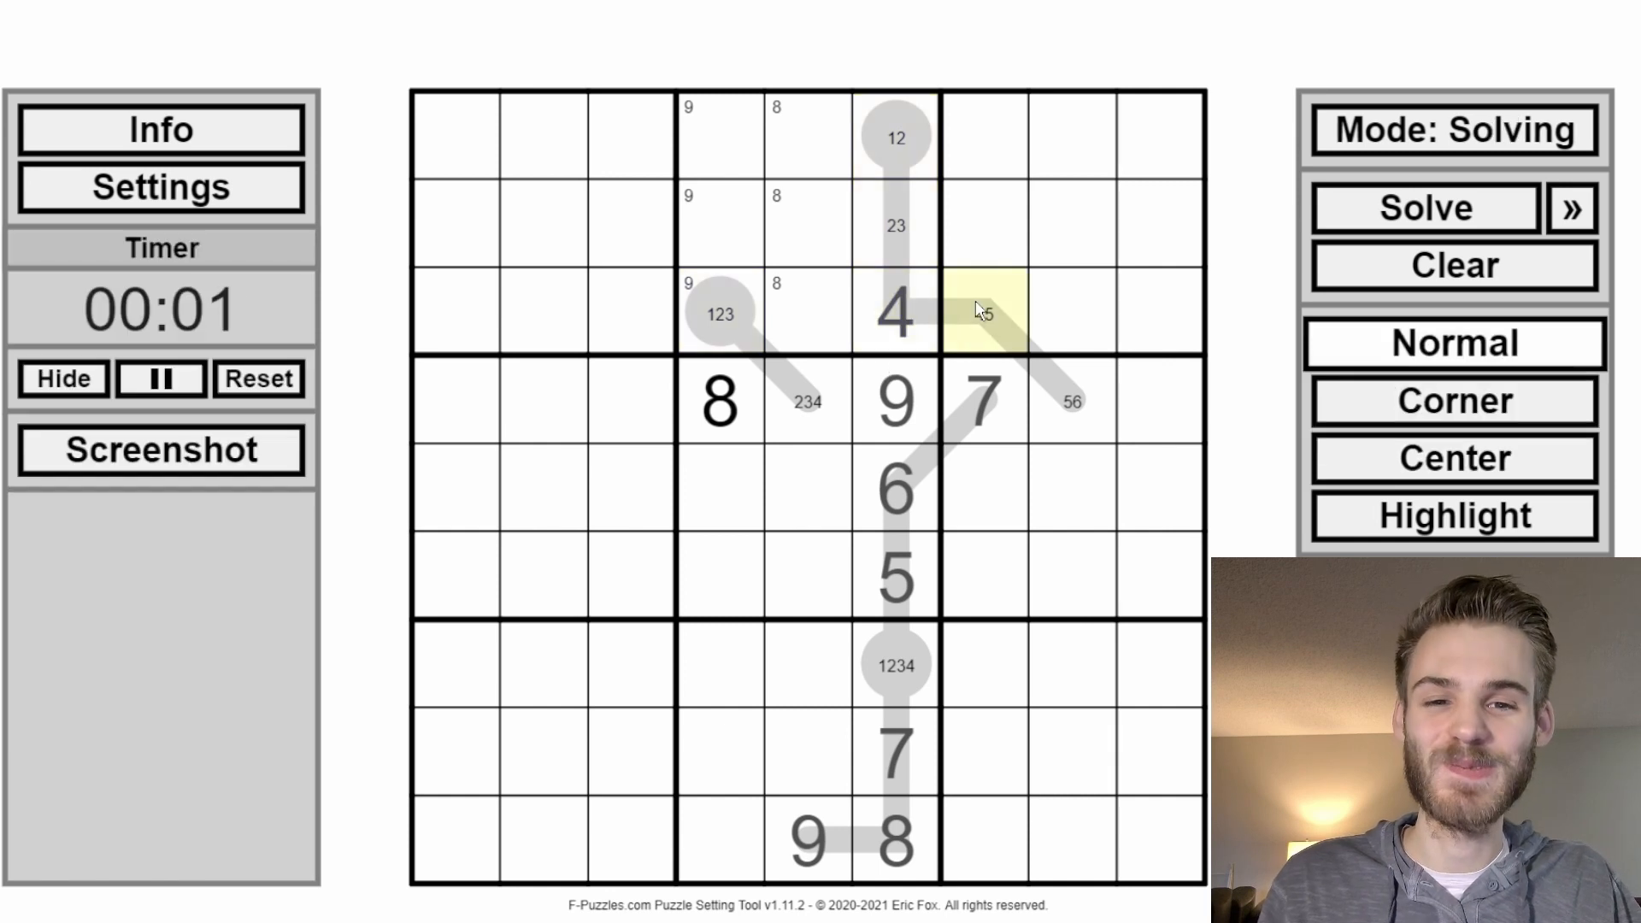
type("5")
left_click(1060, 395)
type("6")
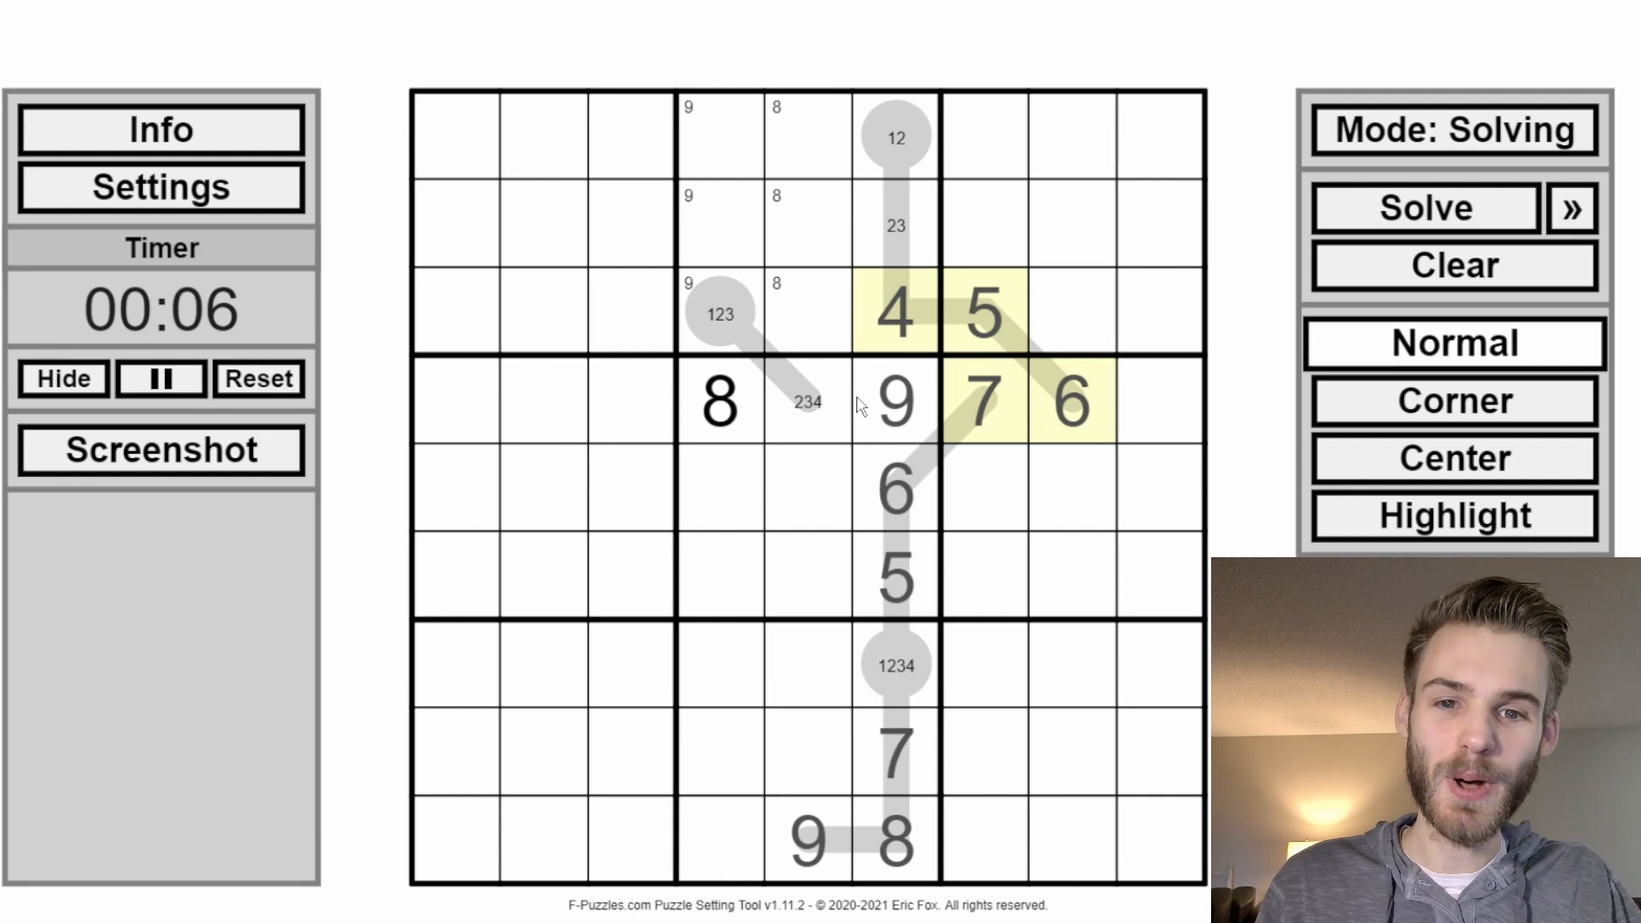
Step: Remove the corner mark 9 from the short thermometer's bulb in row 3, column 4, and return to center marks
left_click_drag(812, 404, 810, 314)
left_click(1339, 409)
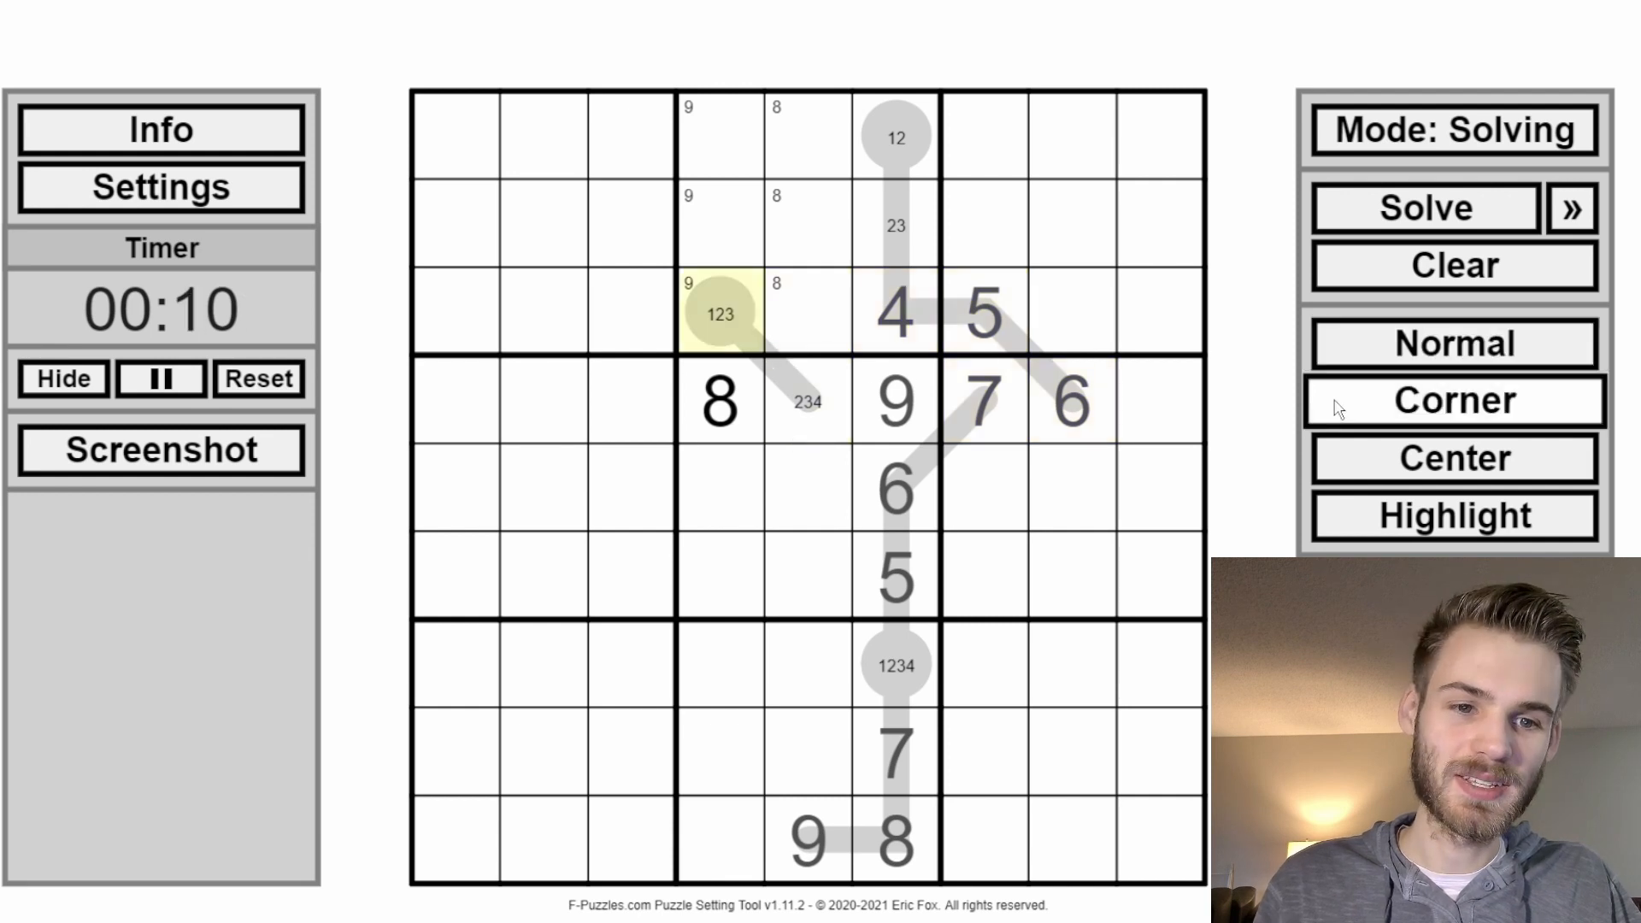
key("9")
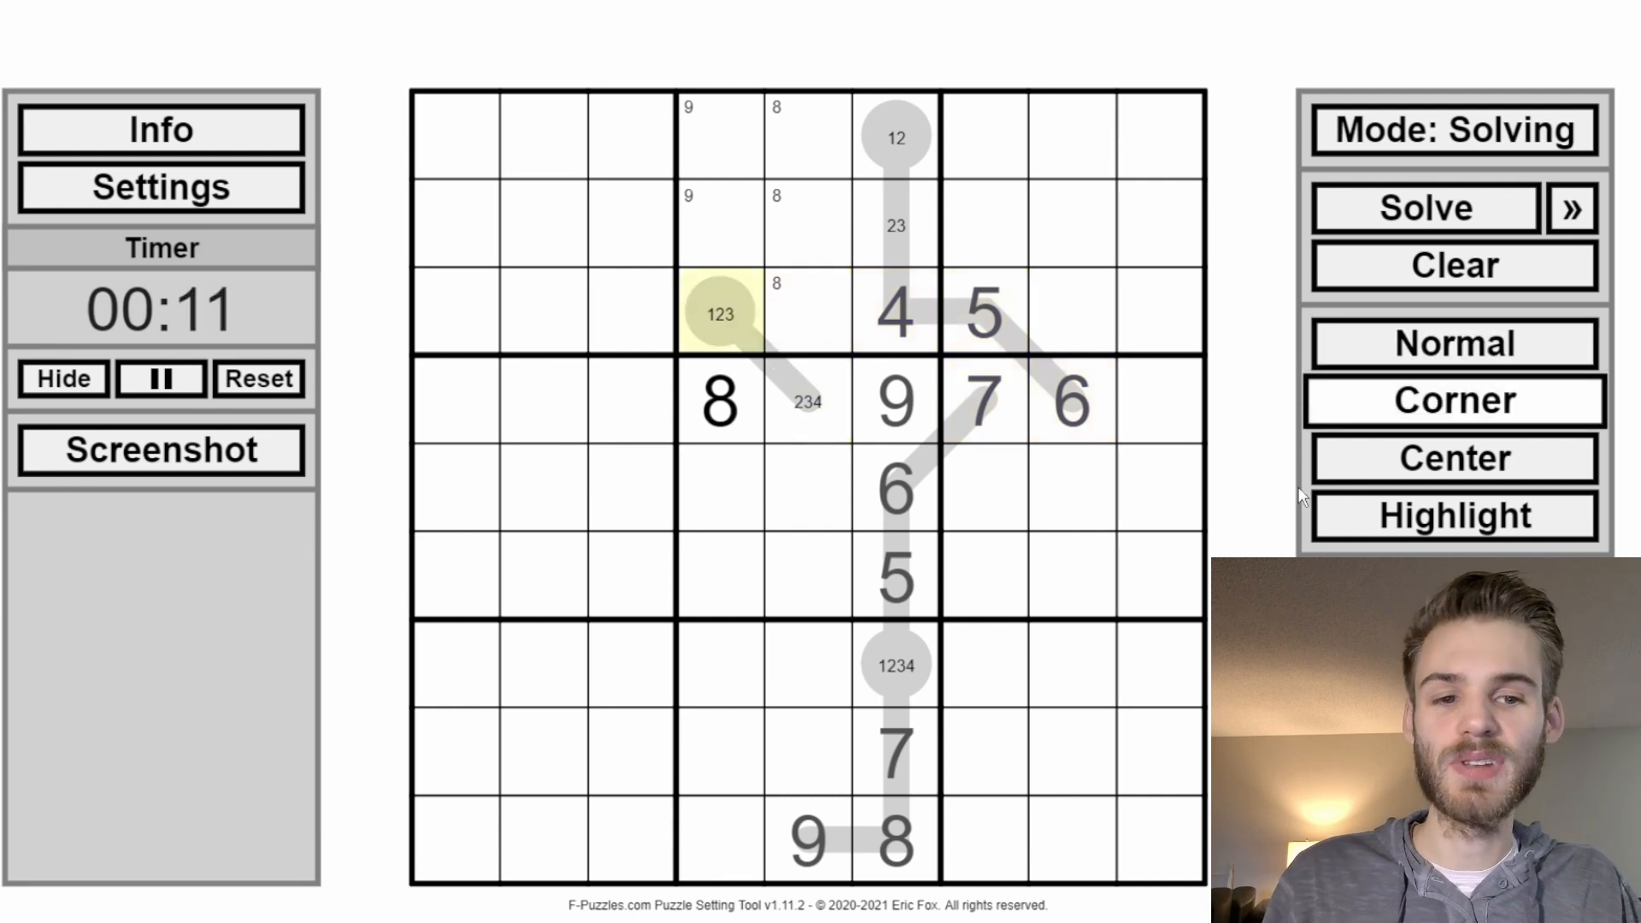
left_click(1357, 465)
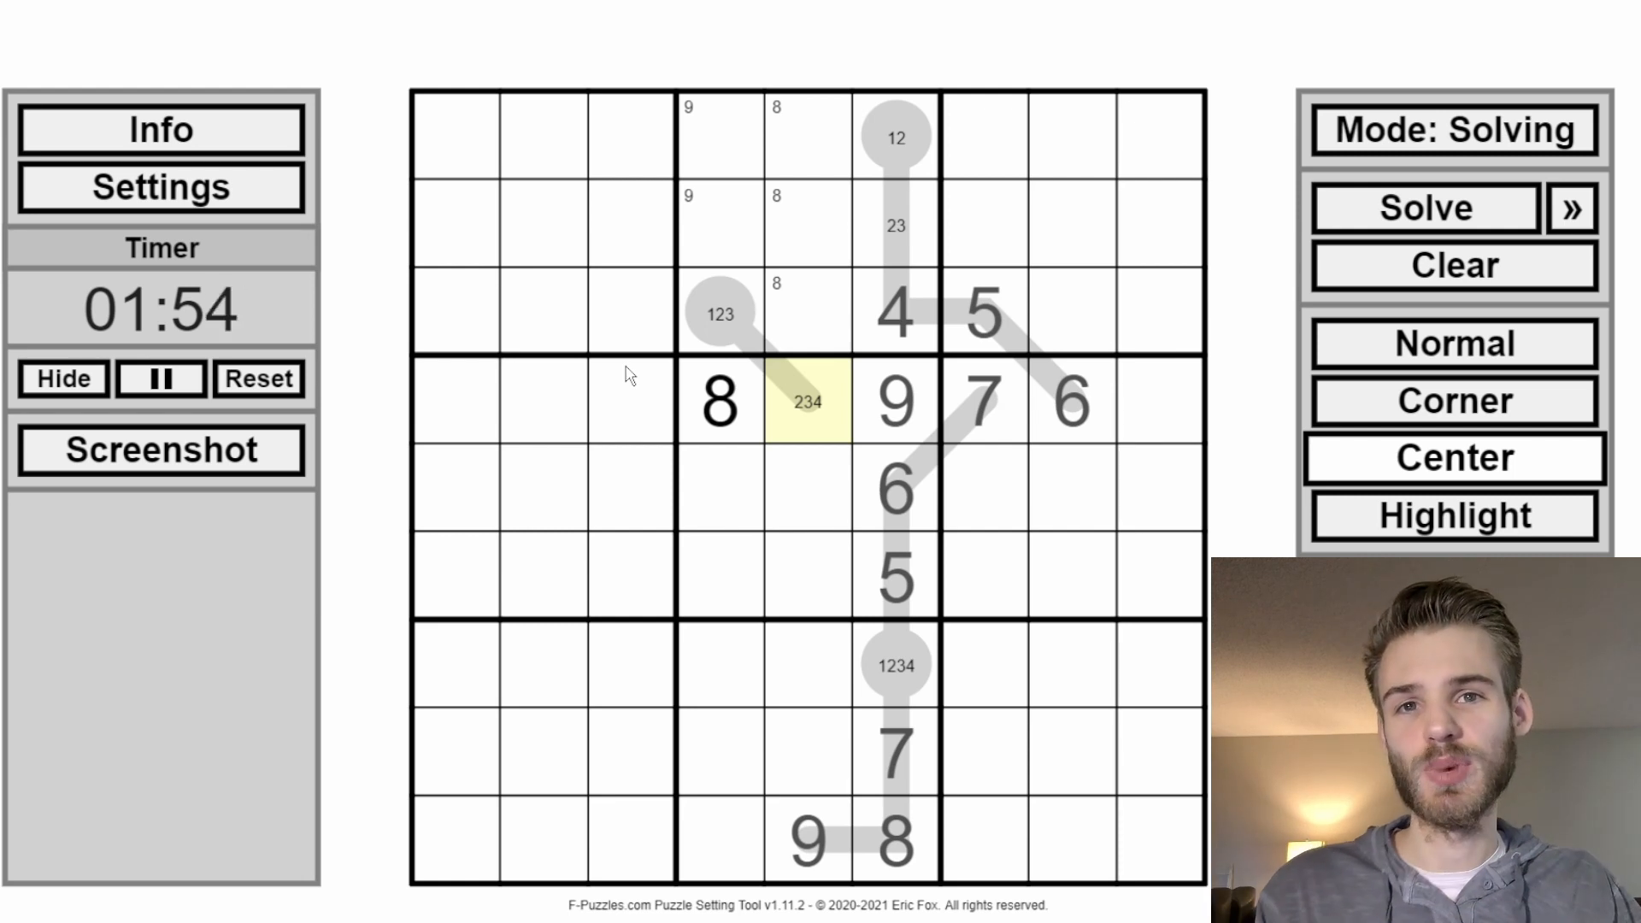
Step: Switch to setting mode and look over the additional solver tools, including Solution Path, Step, Check and Solution Count
double_click(1526, 150)
left_click(1526, 150)
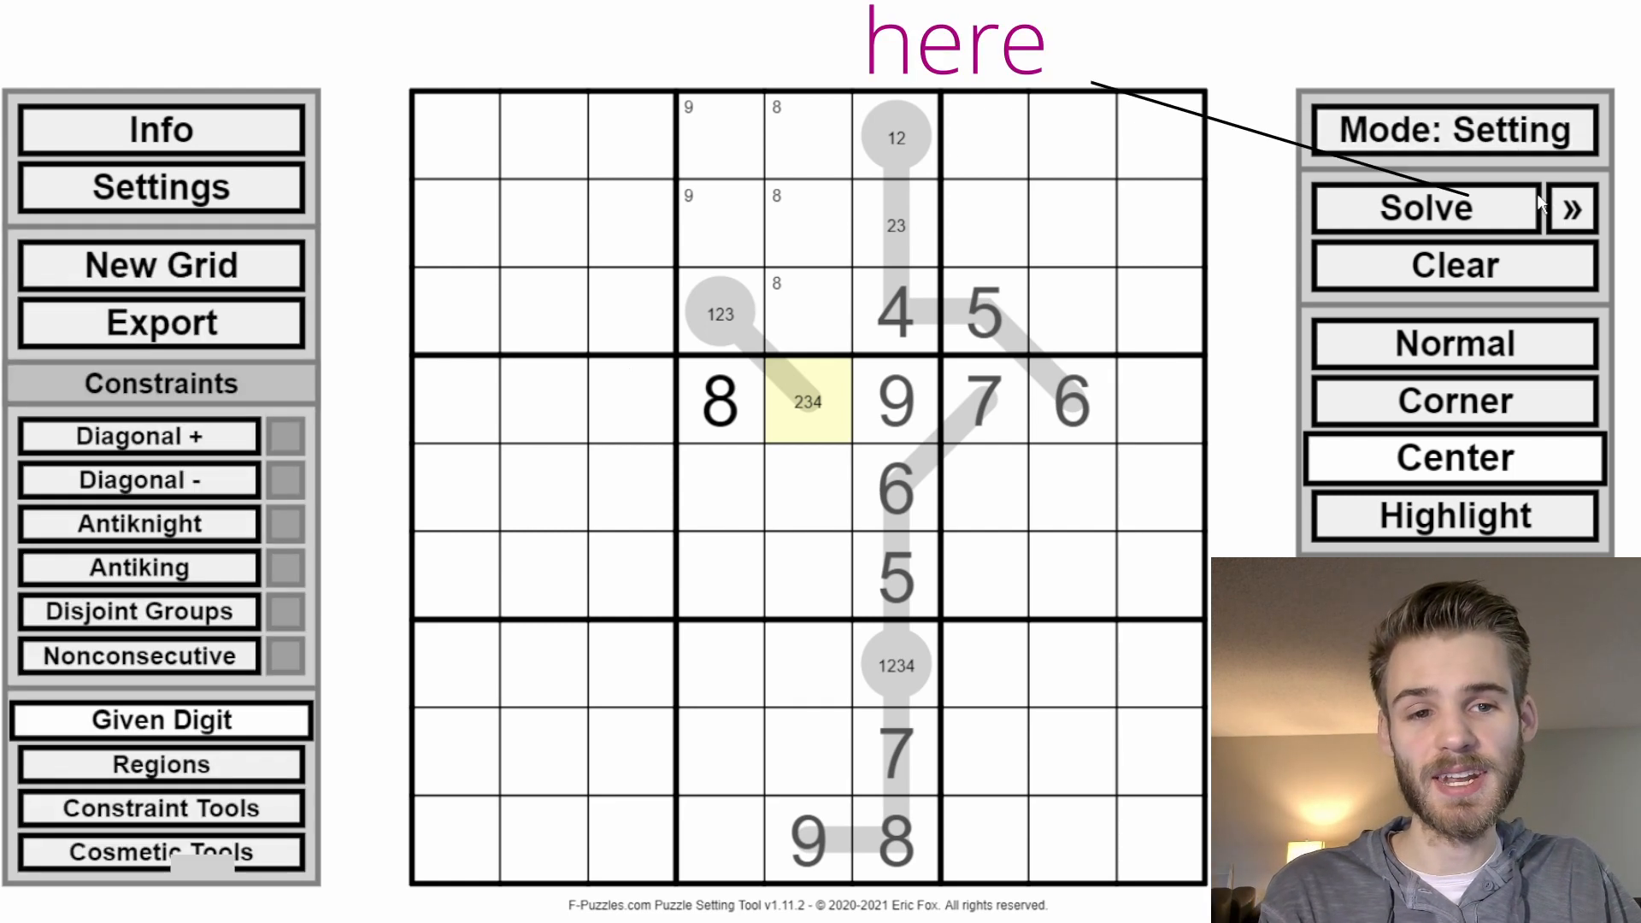
left_click(1572, 209)
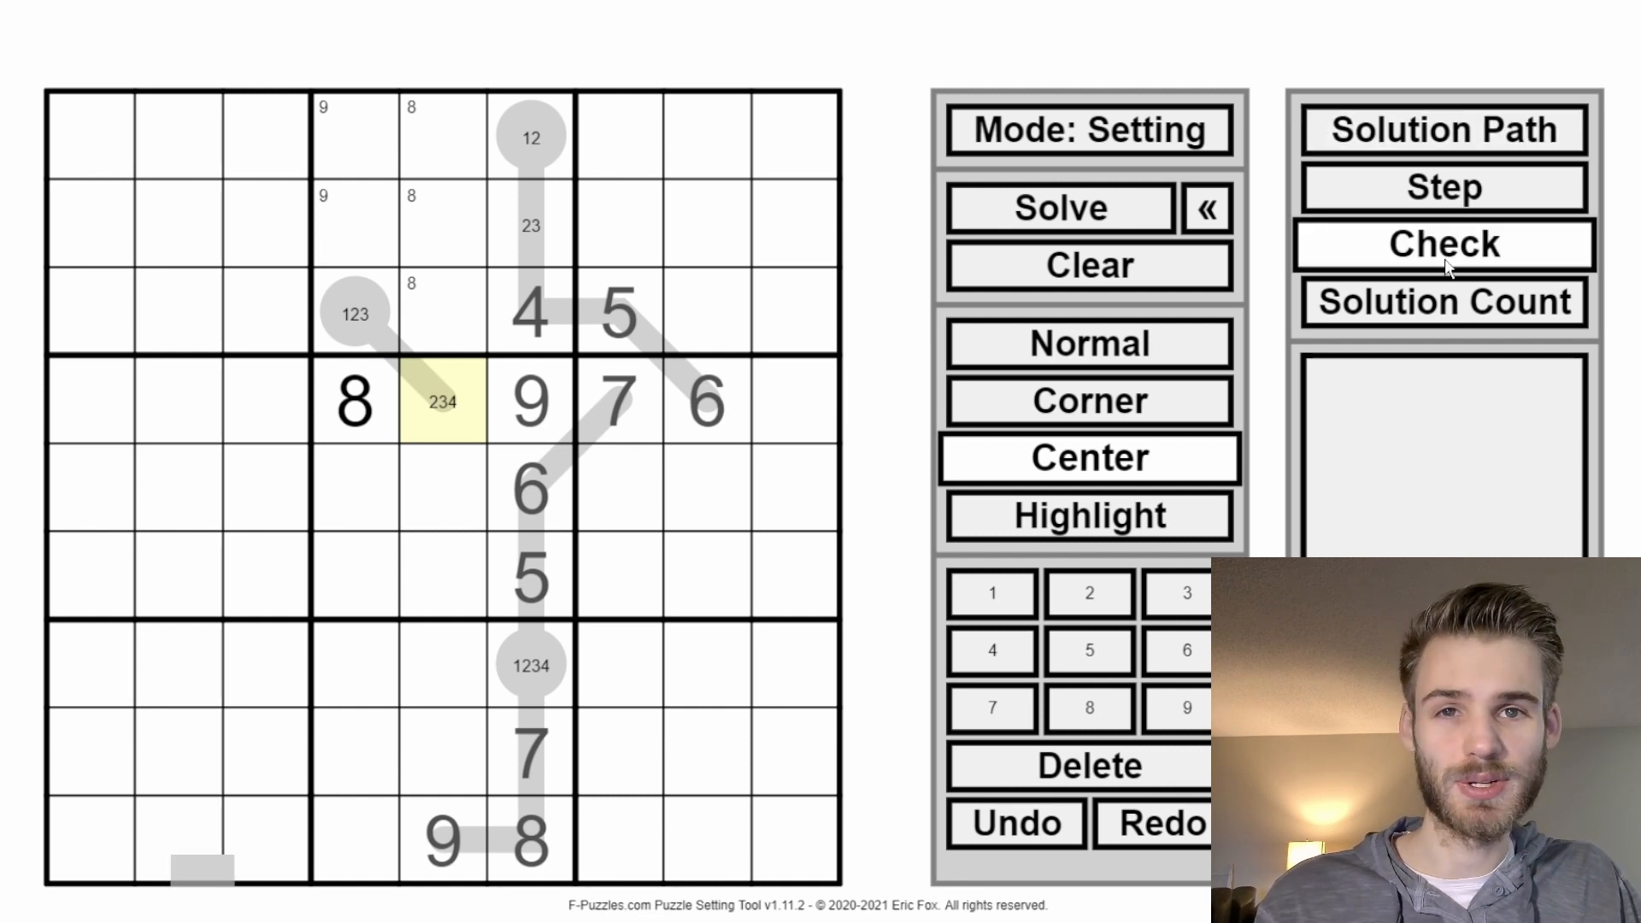
left_click(1206, 208)
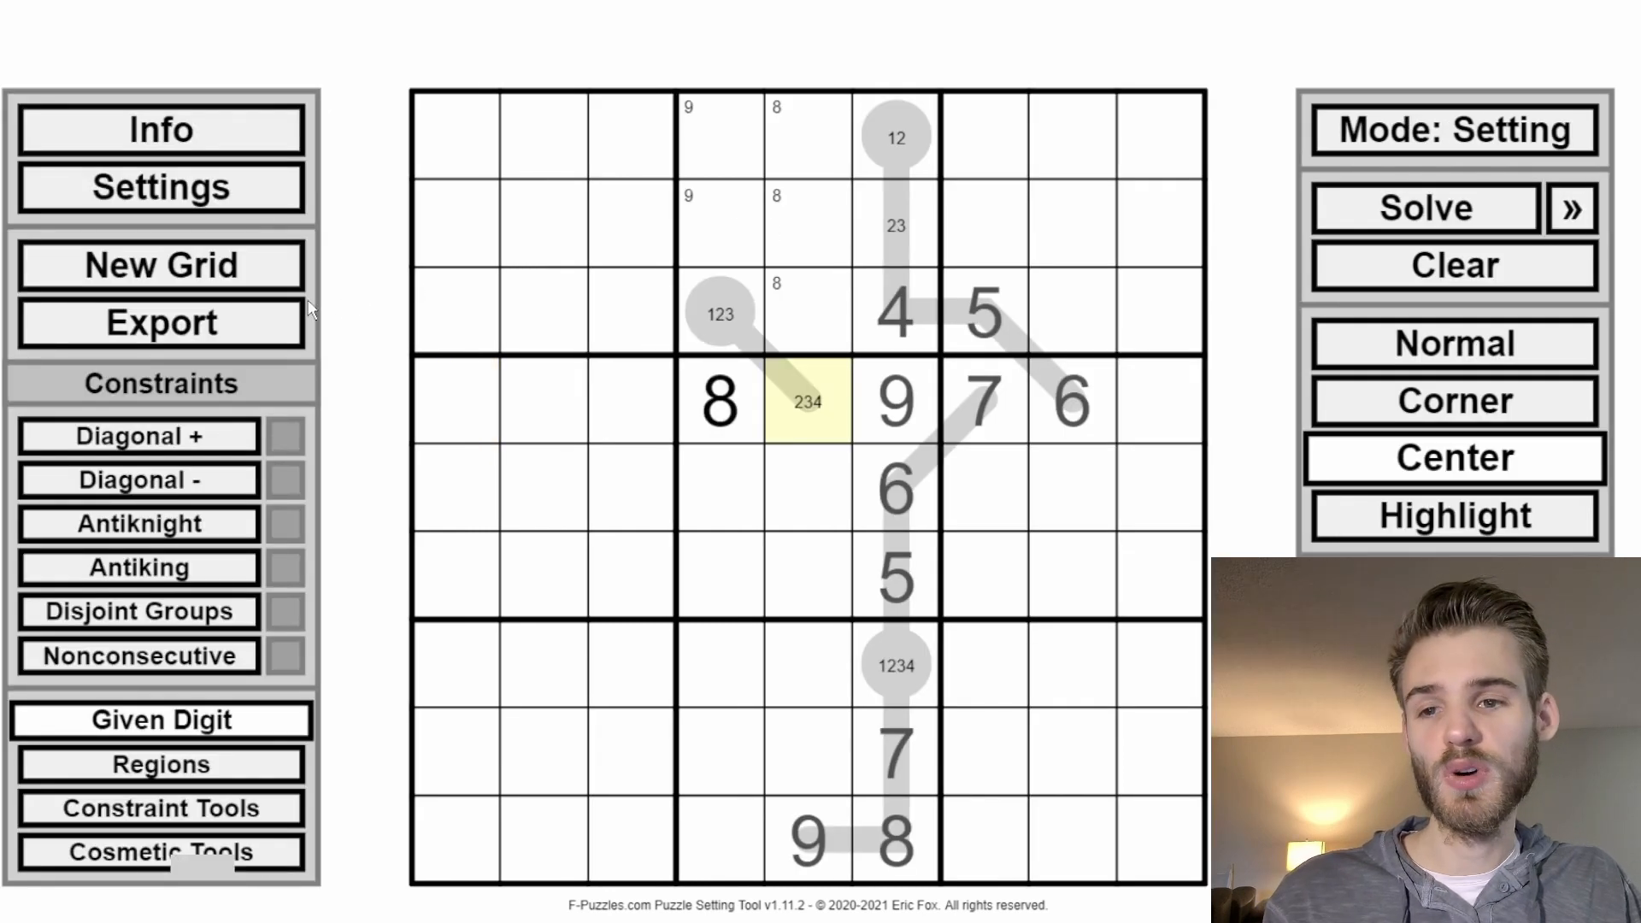
Step: Export the puzzle by opening it with a link, and switch the opened copy to setting mode
left_click(278, 323)
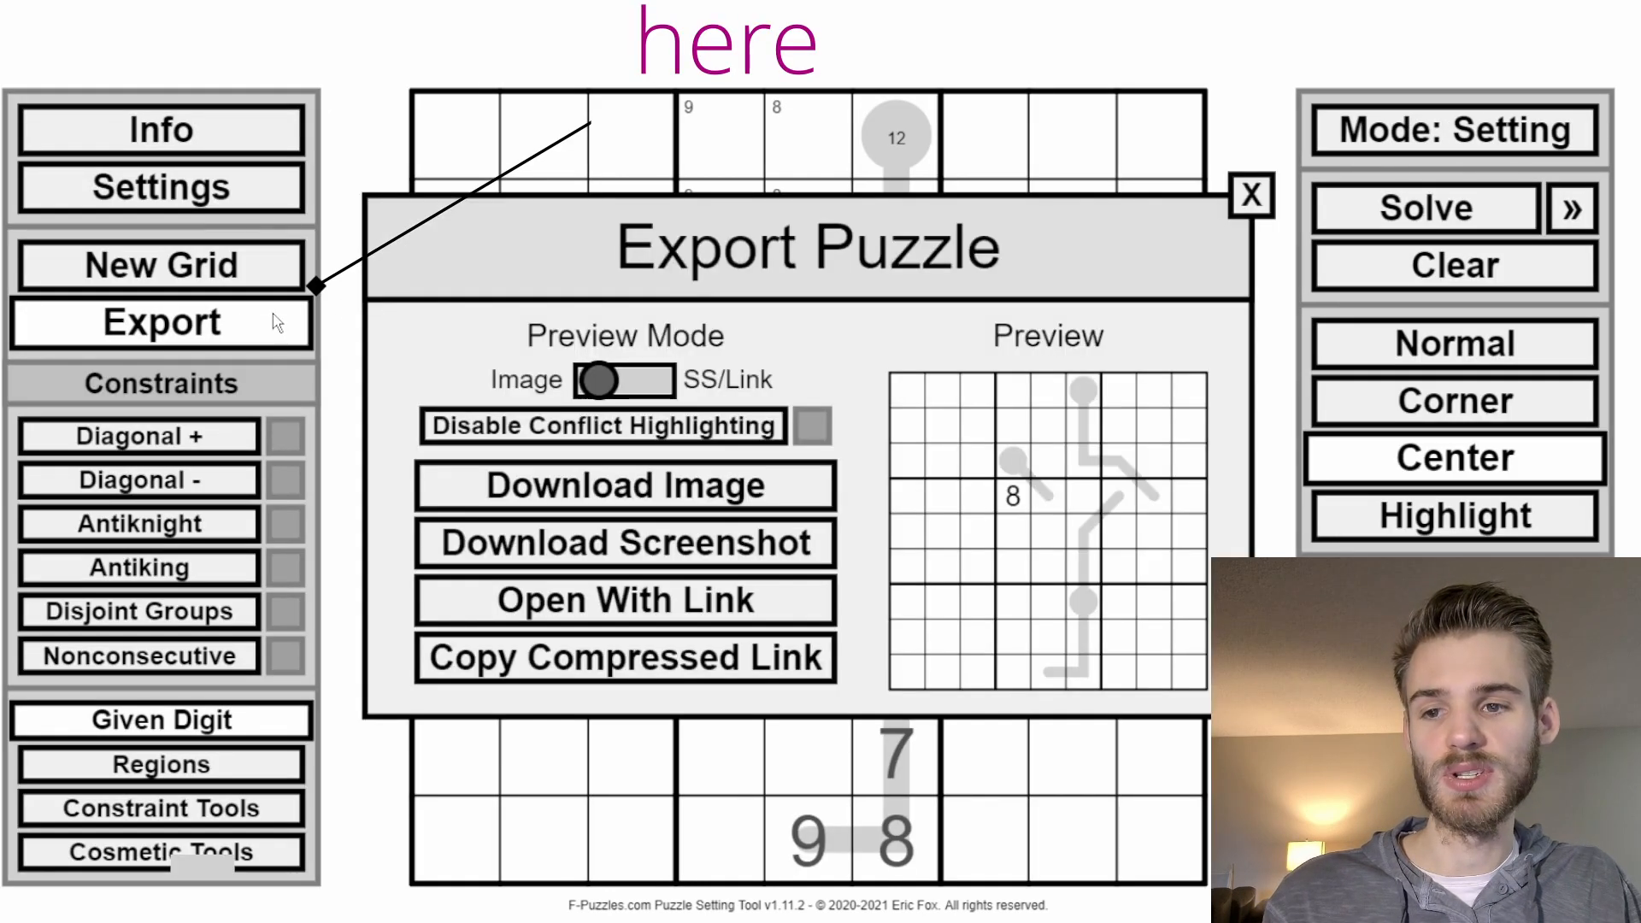
left_click(684, 590)
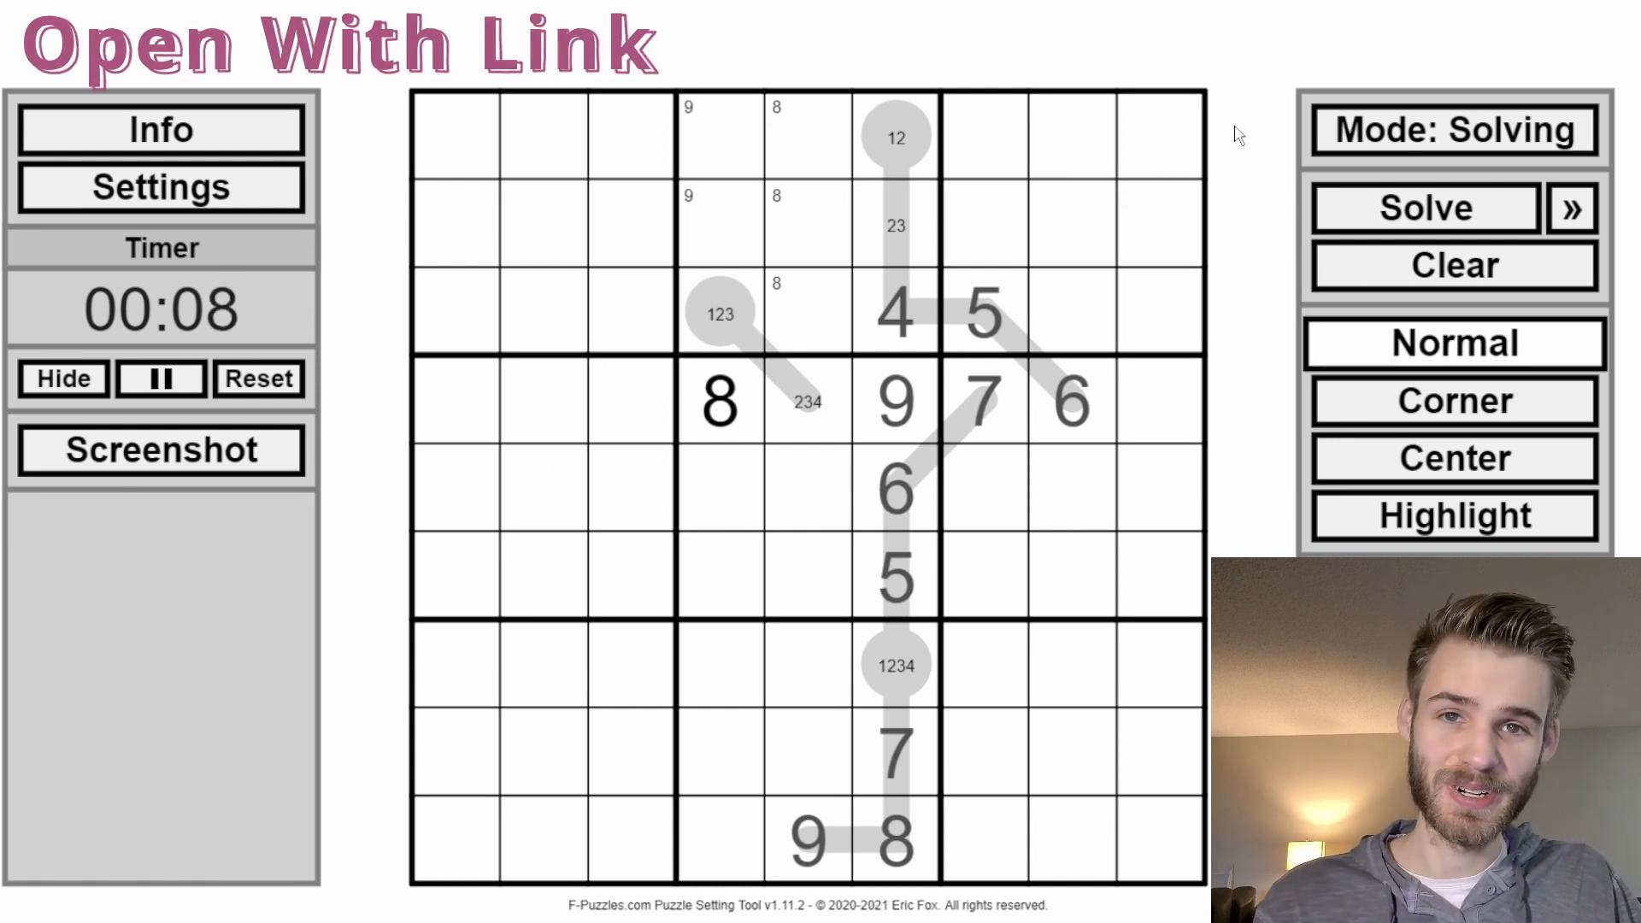
left_click(1366, 117)
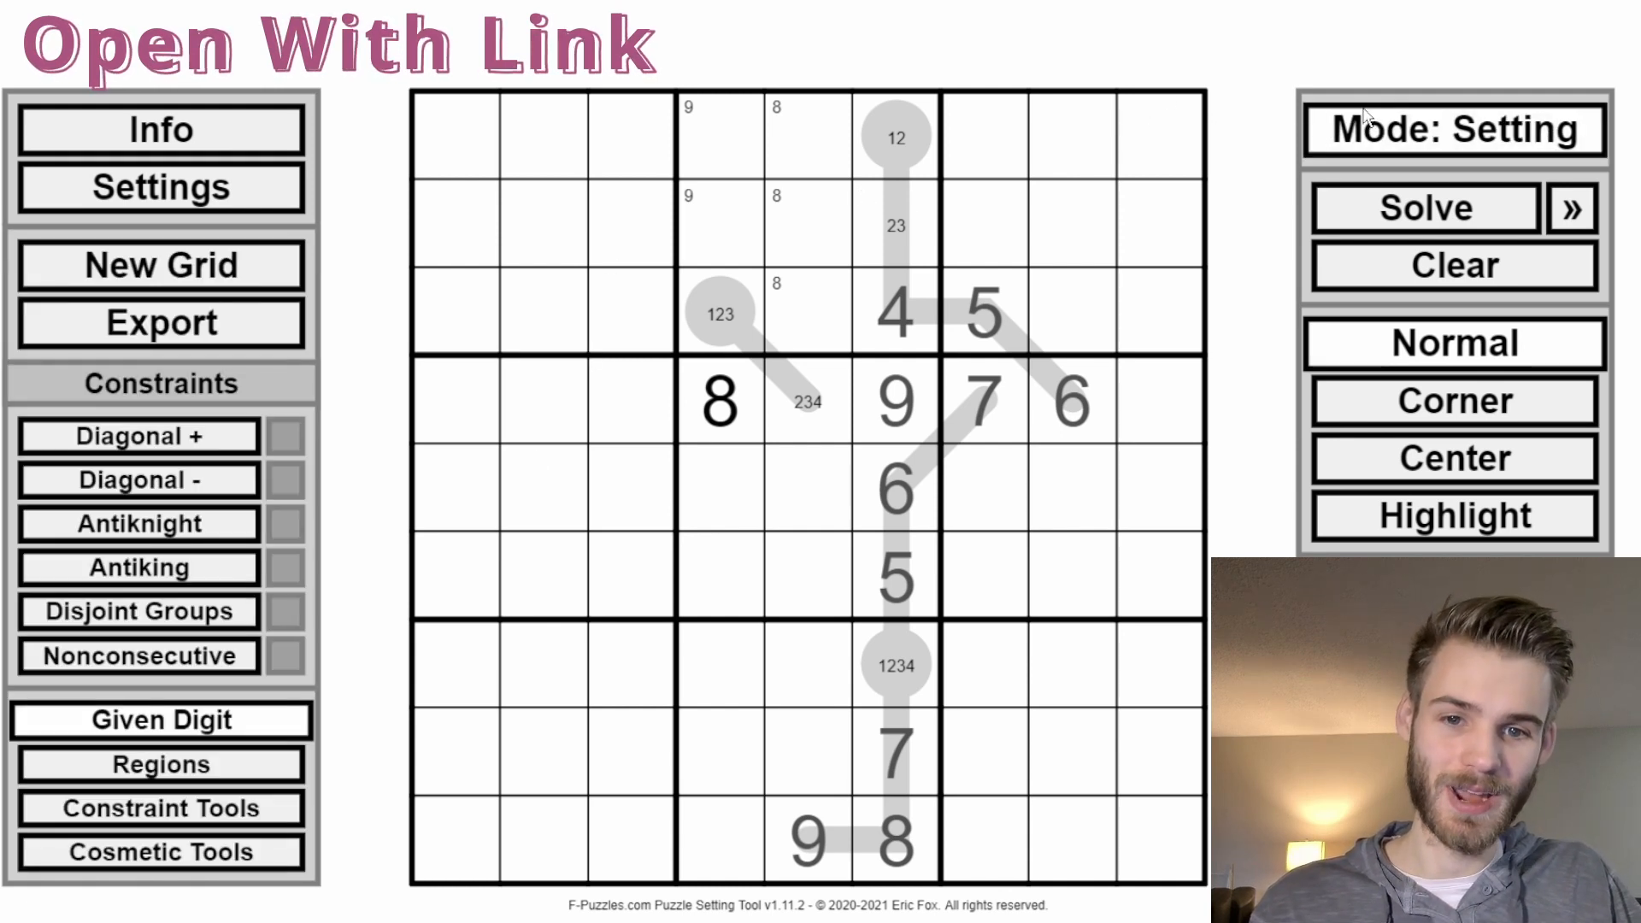
Step: Review the center and normal entry modes and the solver tools, and switch the puzzle back to solving mode
key("c")
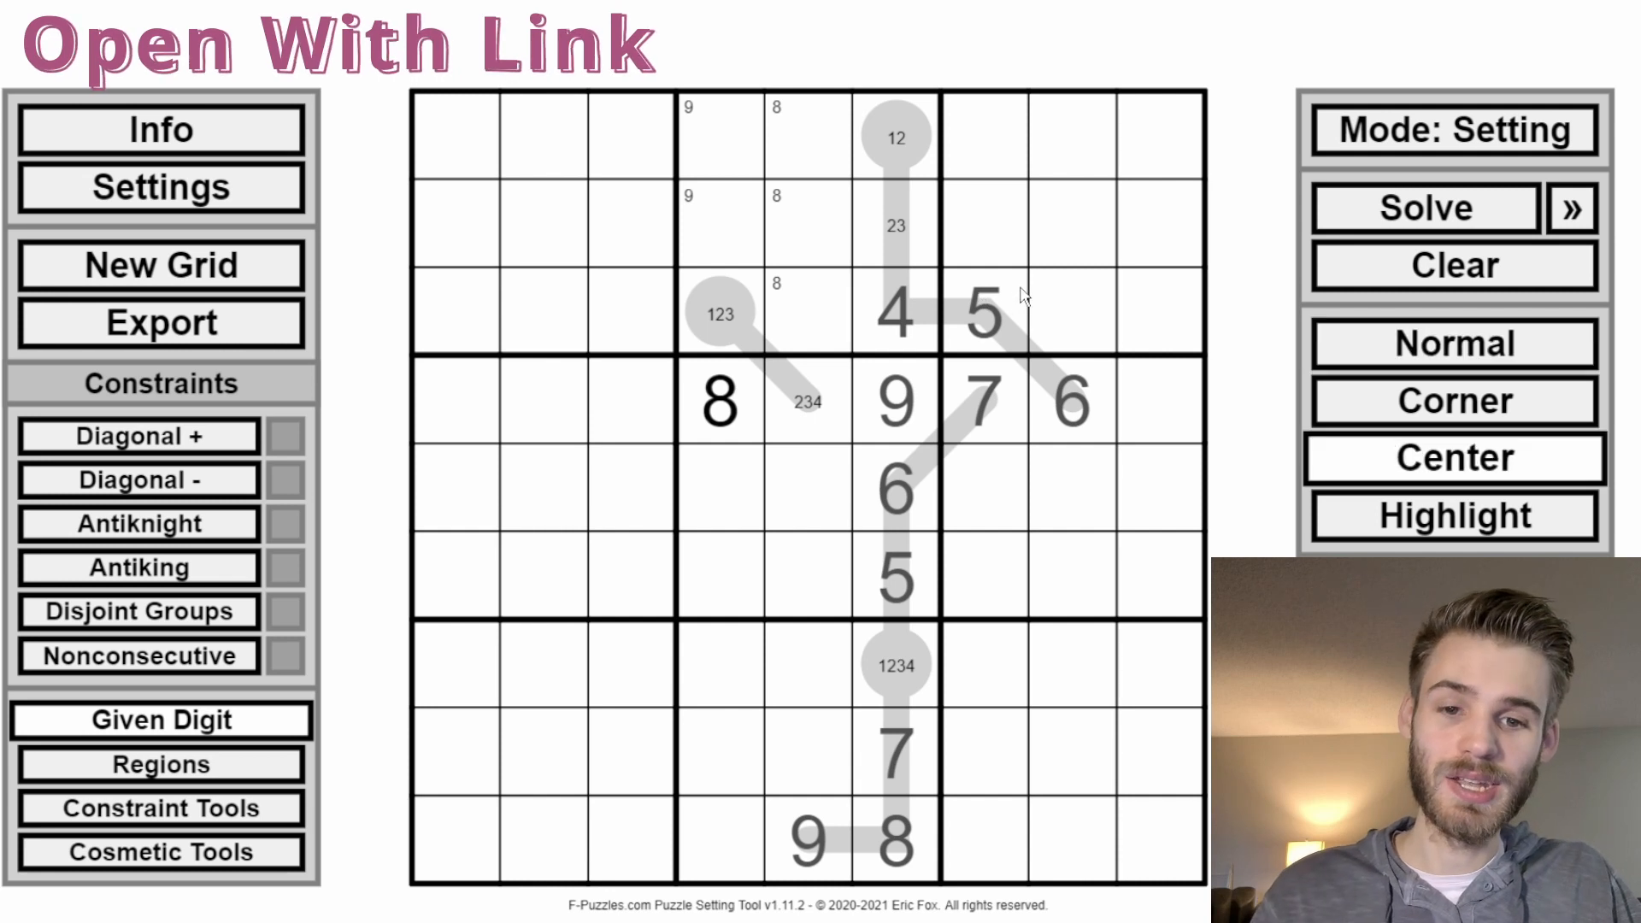
key("z")
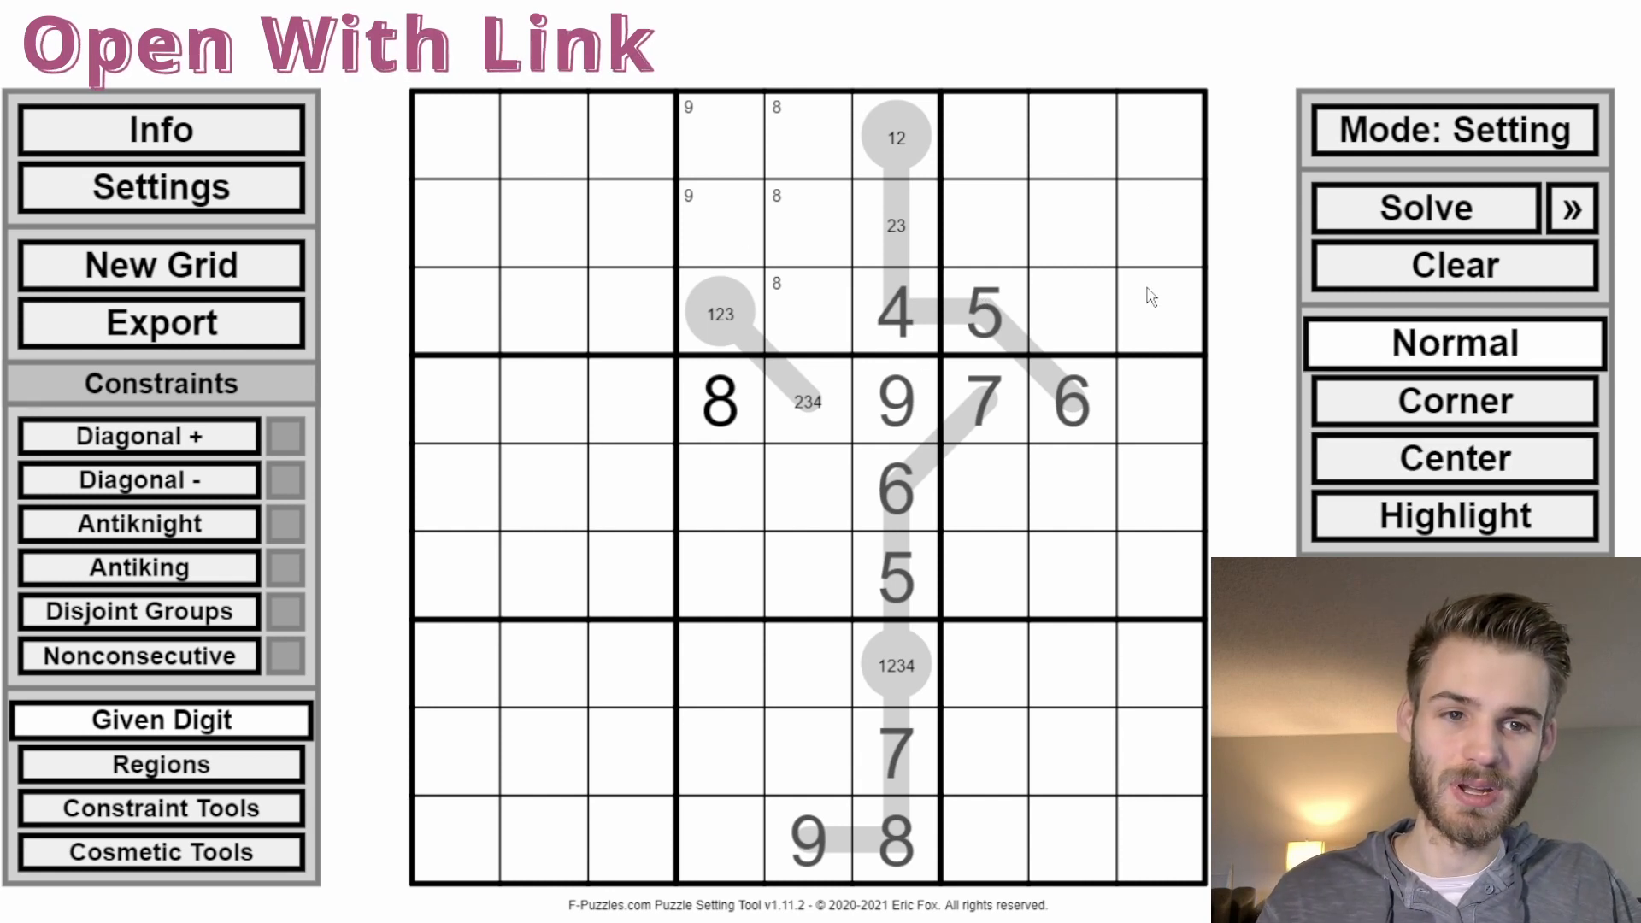
left_click(1573, 209)
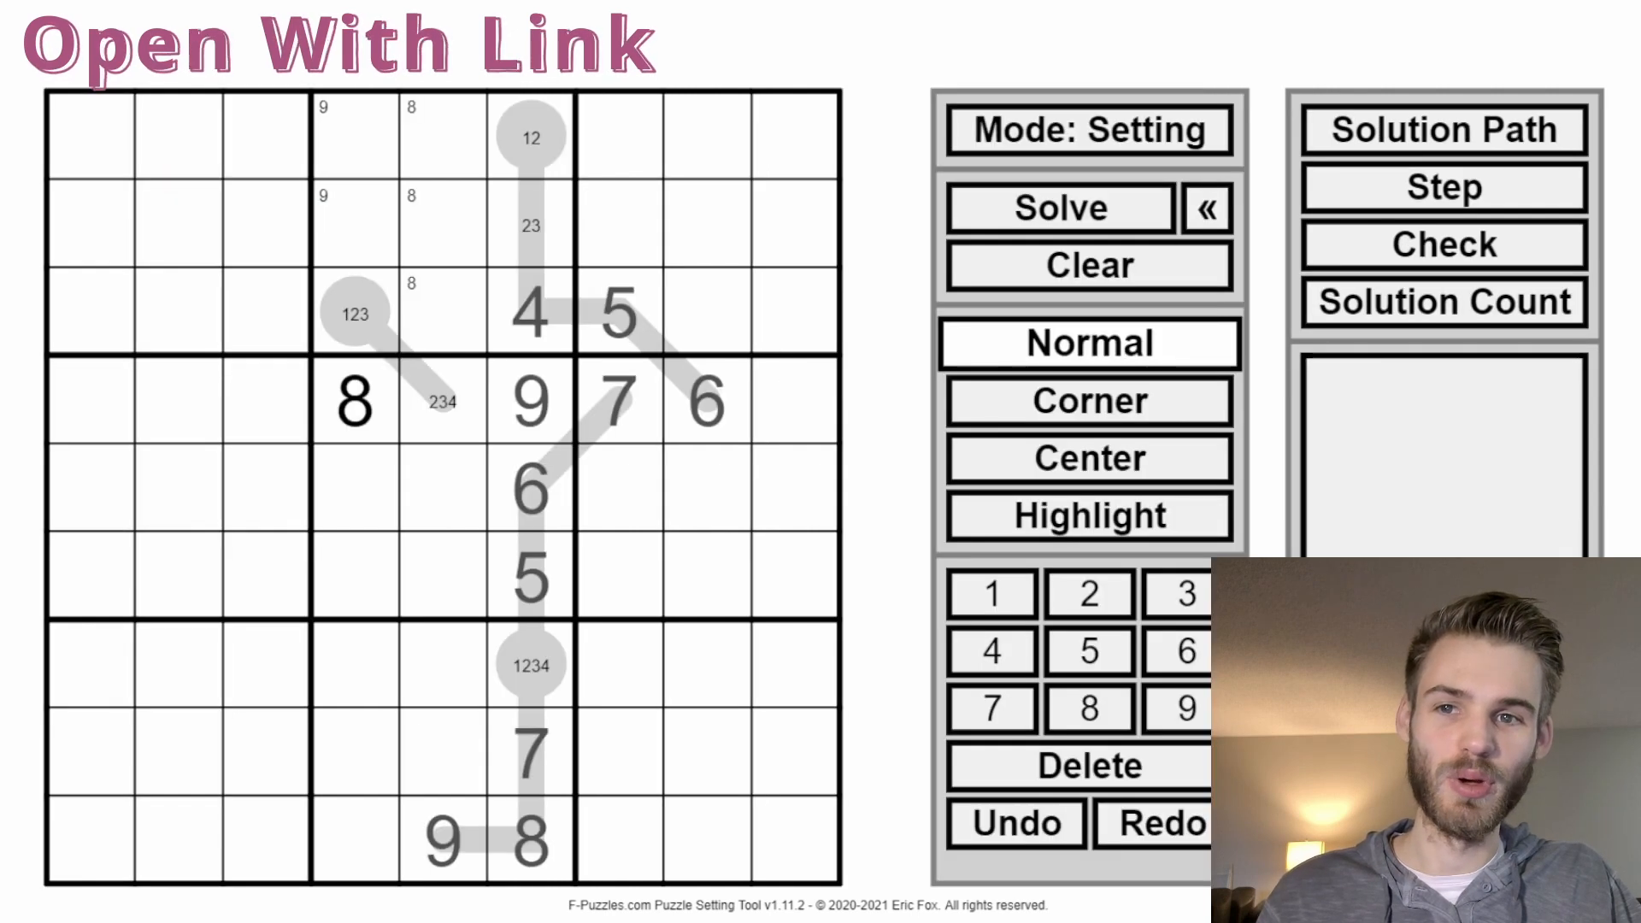
left_click(1207, 214)
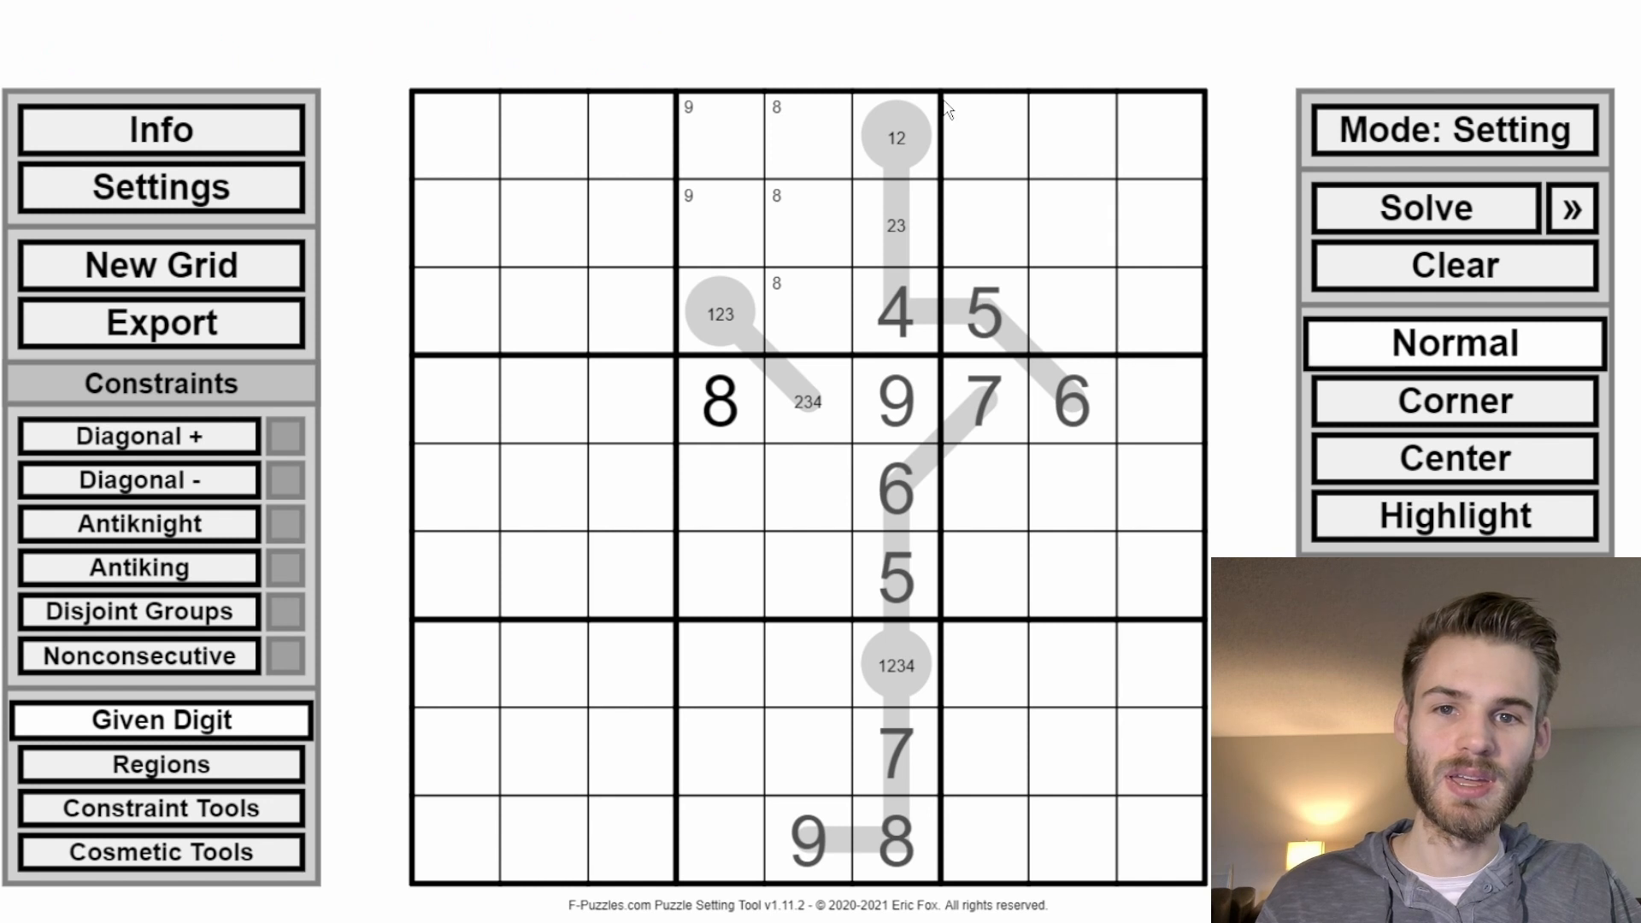
key("Tab")
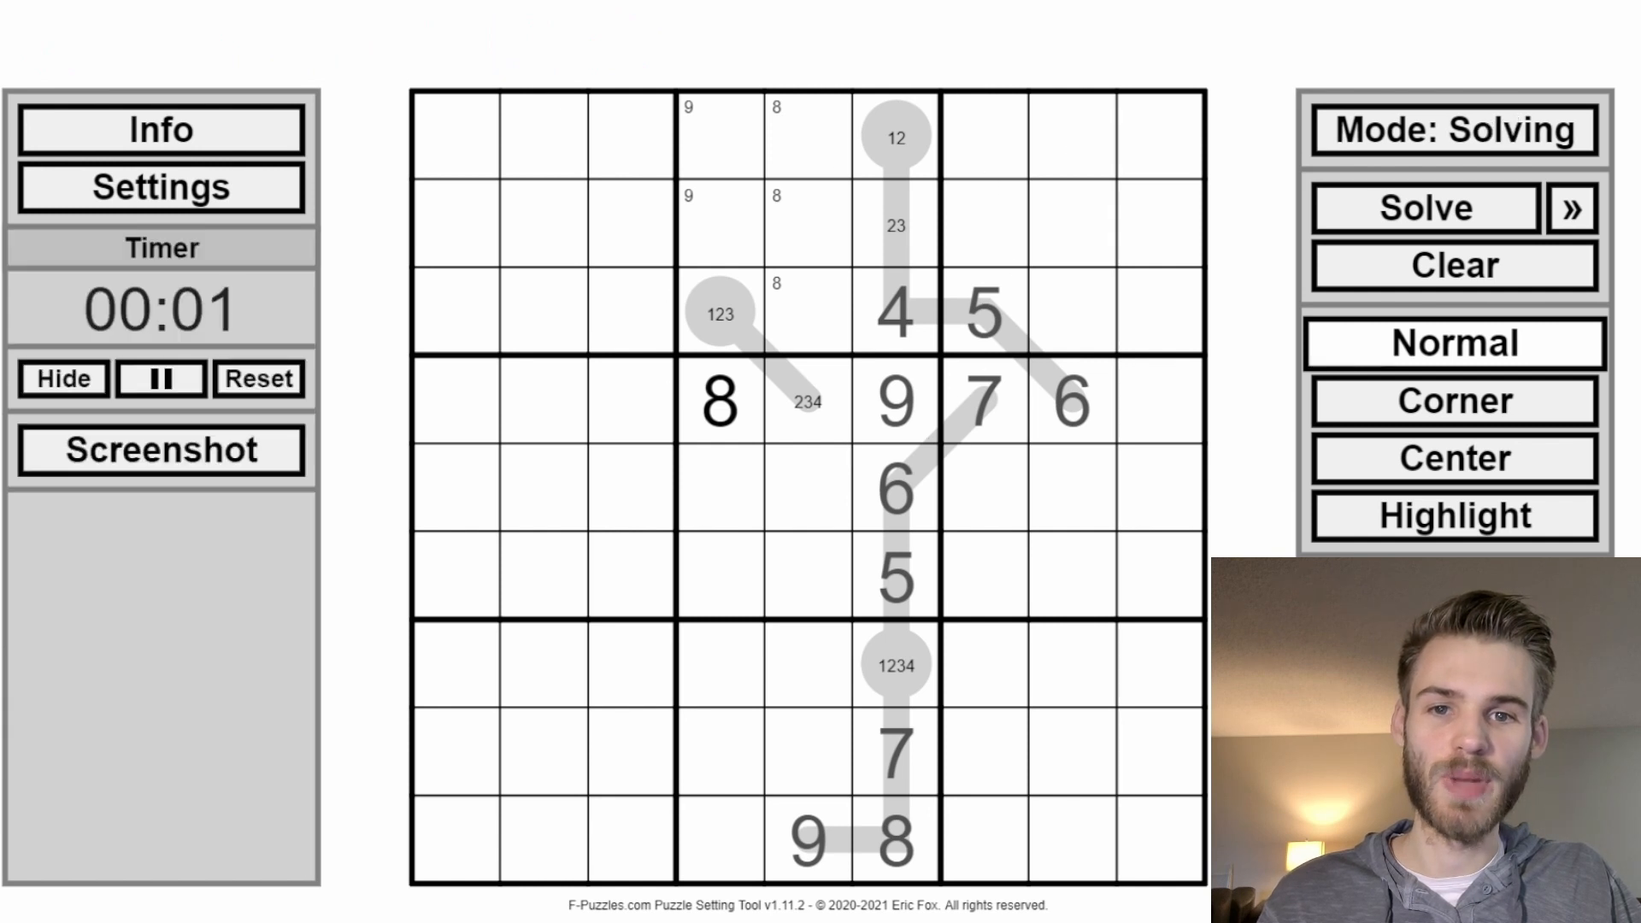
Step: Return to setting mode, collapse the extra solver tools, and place a given 7 in row 1, column 8
key("Tab")
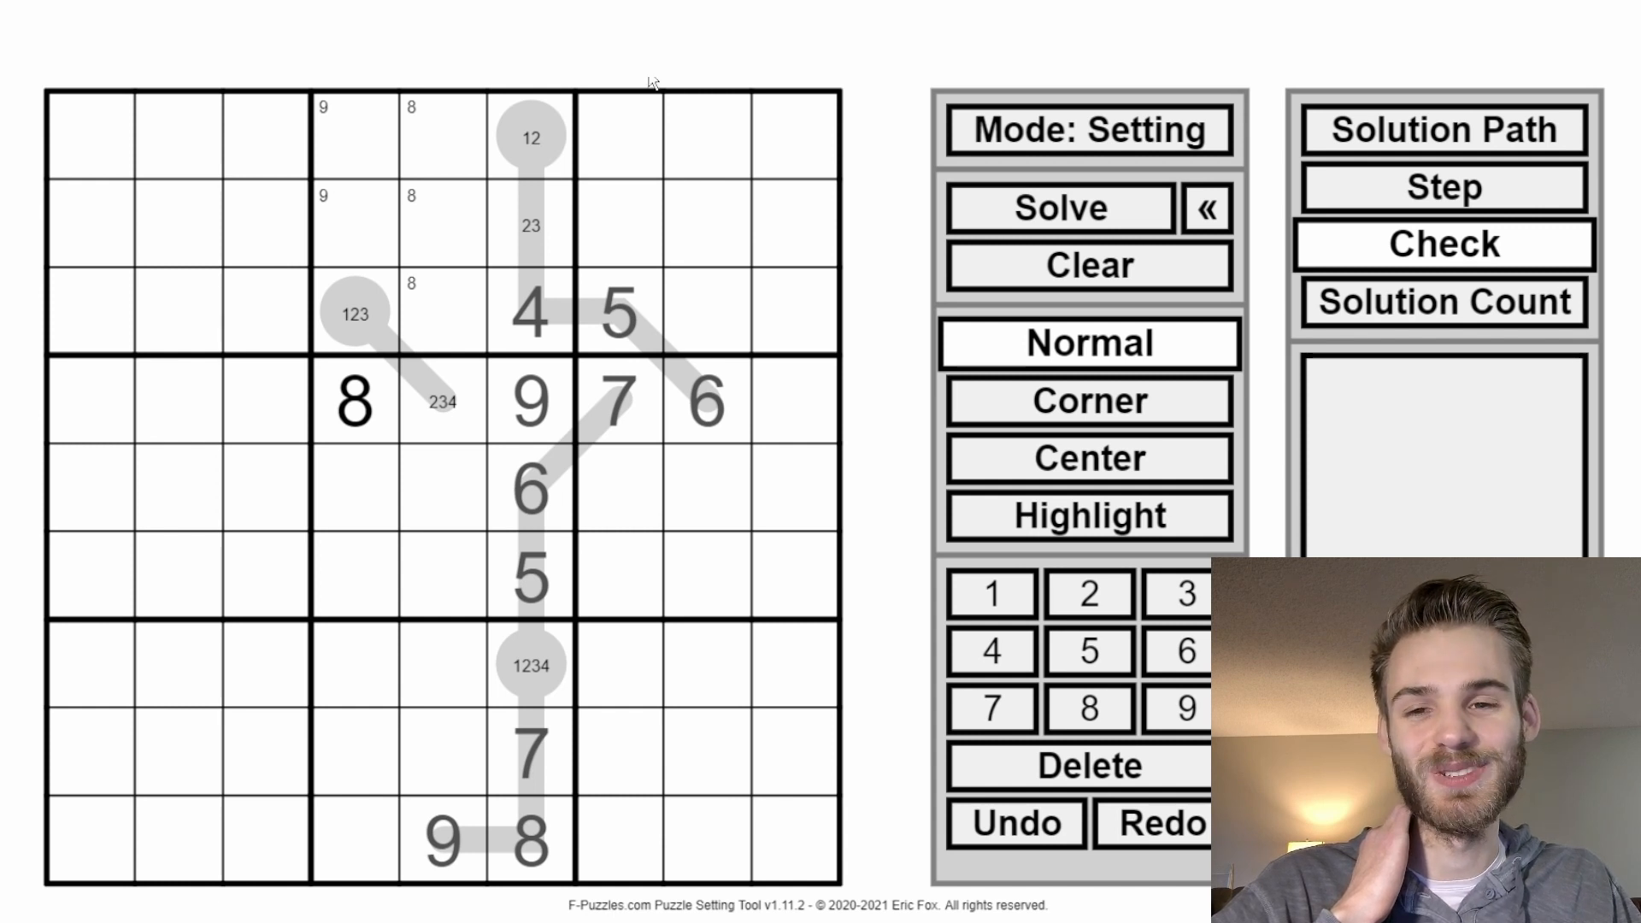
left_click(857, 226)
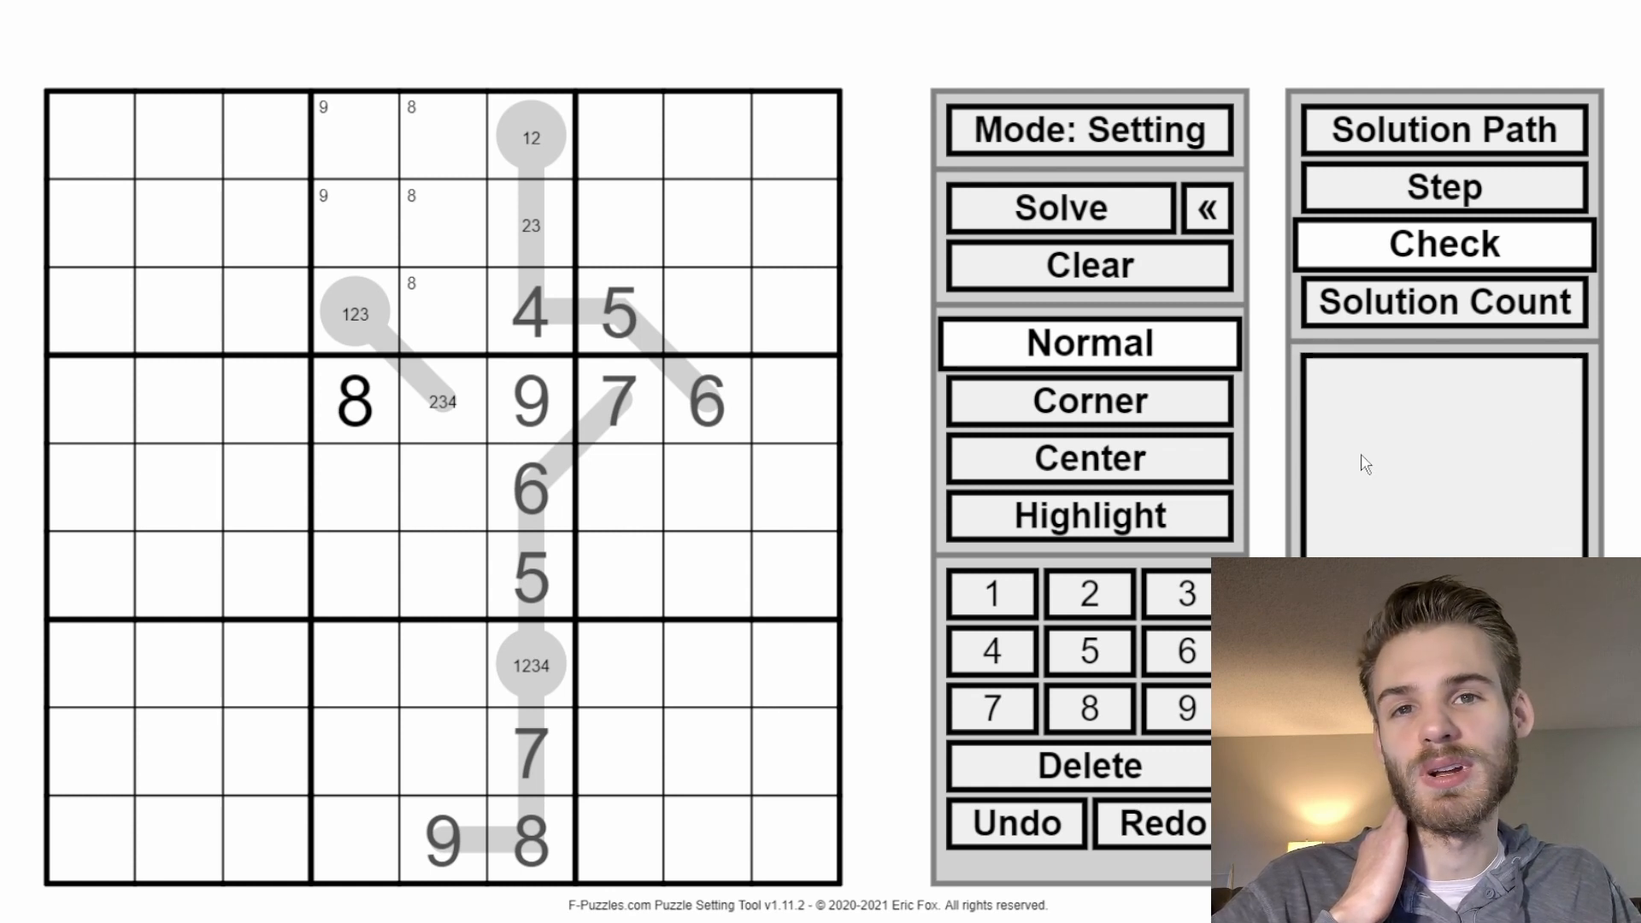
left_click(1218, 224)
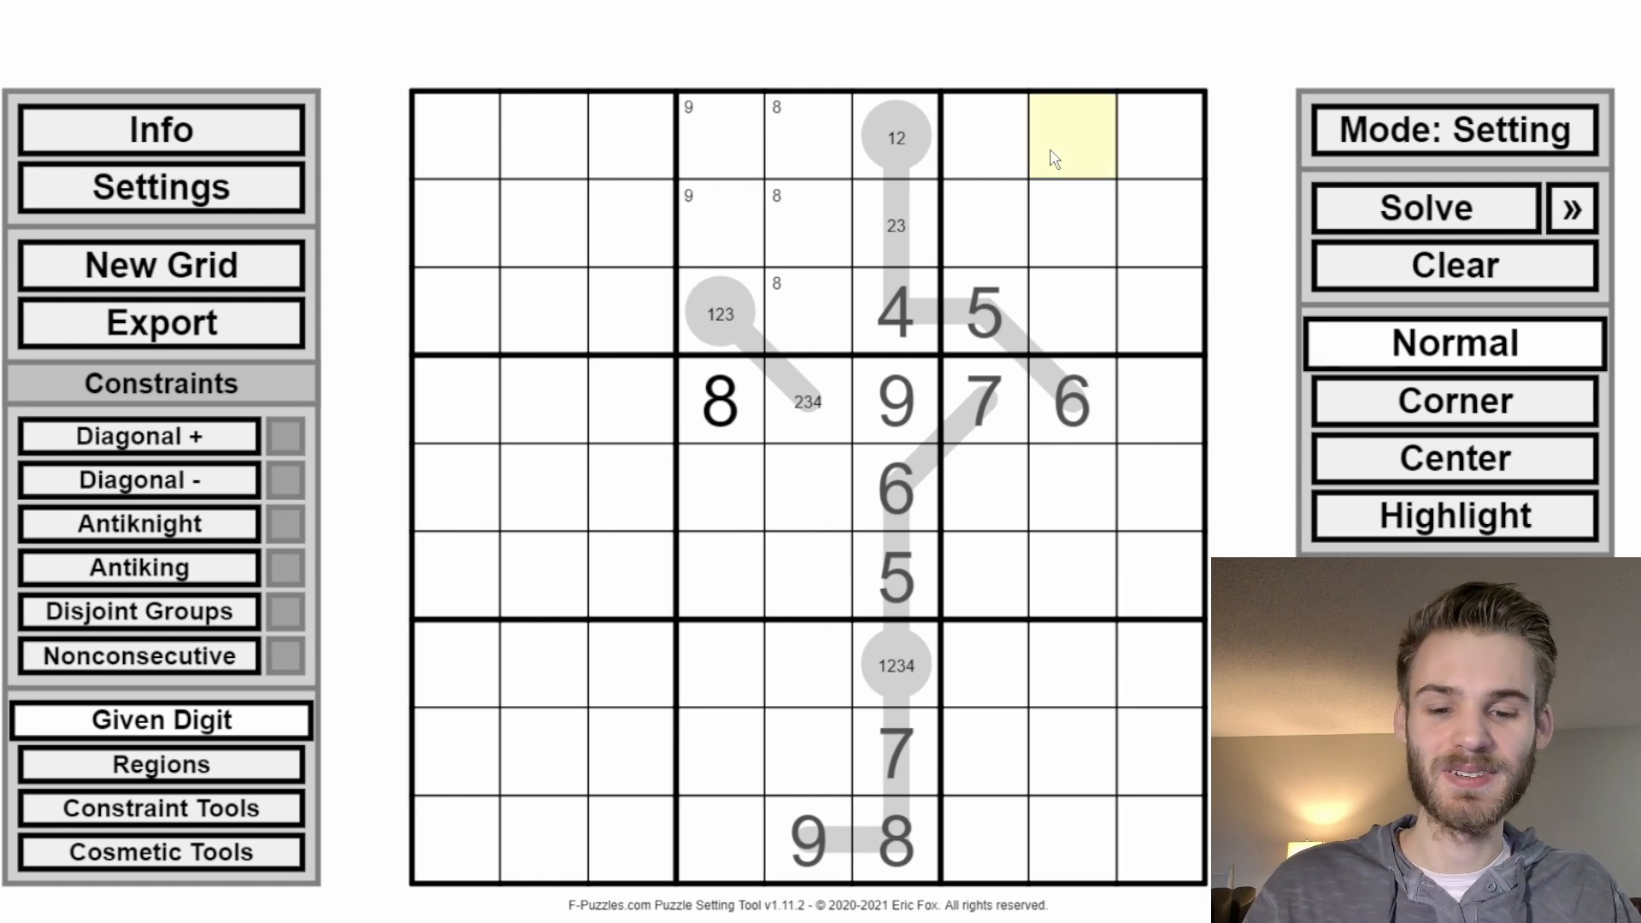
key("7")
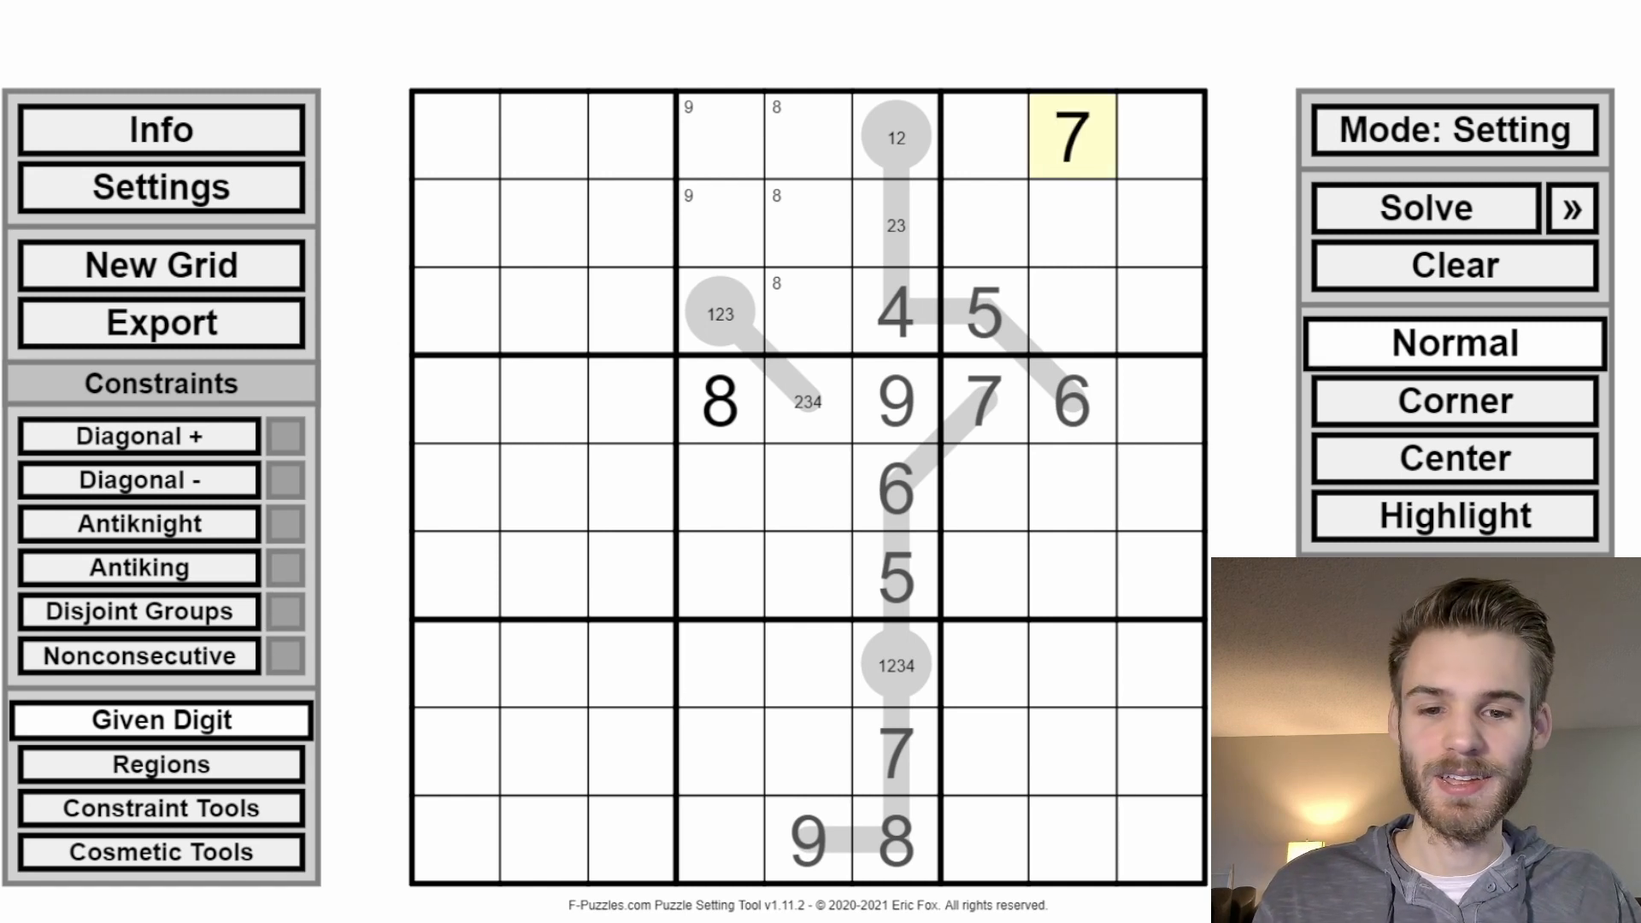
Step: Add corner mark 7 to row 7, column 9 and row 9, column 9
left_click_drag(1021, 675, 1009, 833)
key("c")
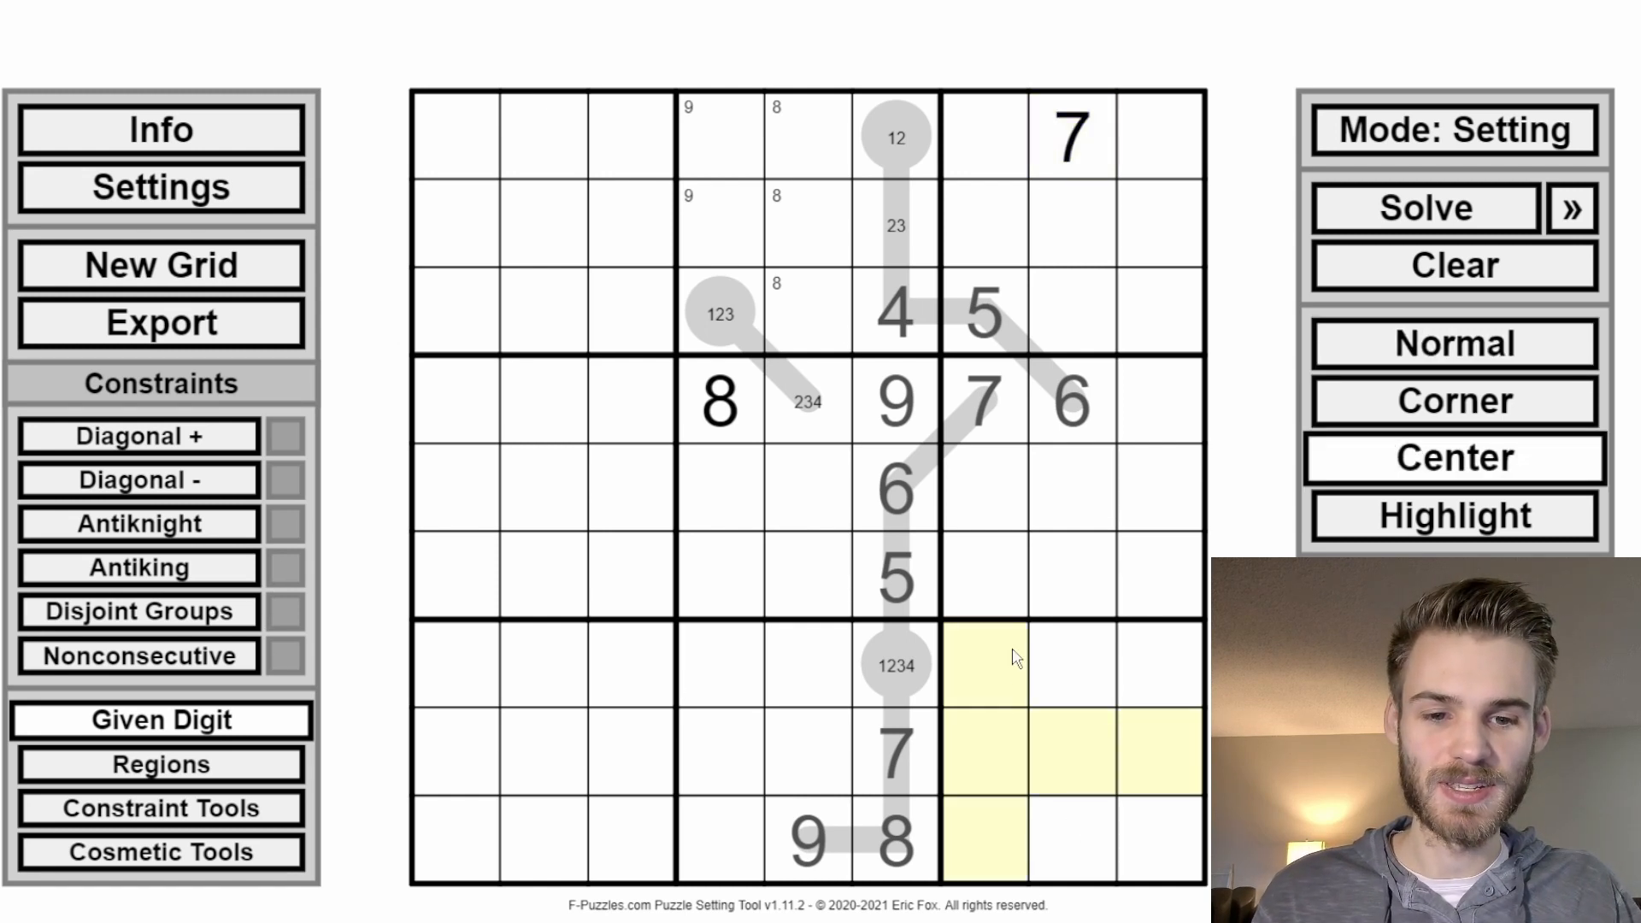
mouse_move(1012, 658)
left_mouse_down()
mouse_move(1021, 834)
mouse_move(1044, 872)
left_mouse_up()
left_click_drag(980, 690, 988, 838)
left_click(1140, 684)
left_click(1165, 830, "ctrl")
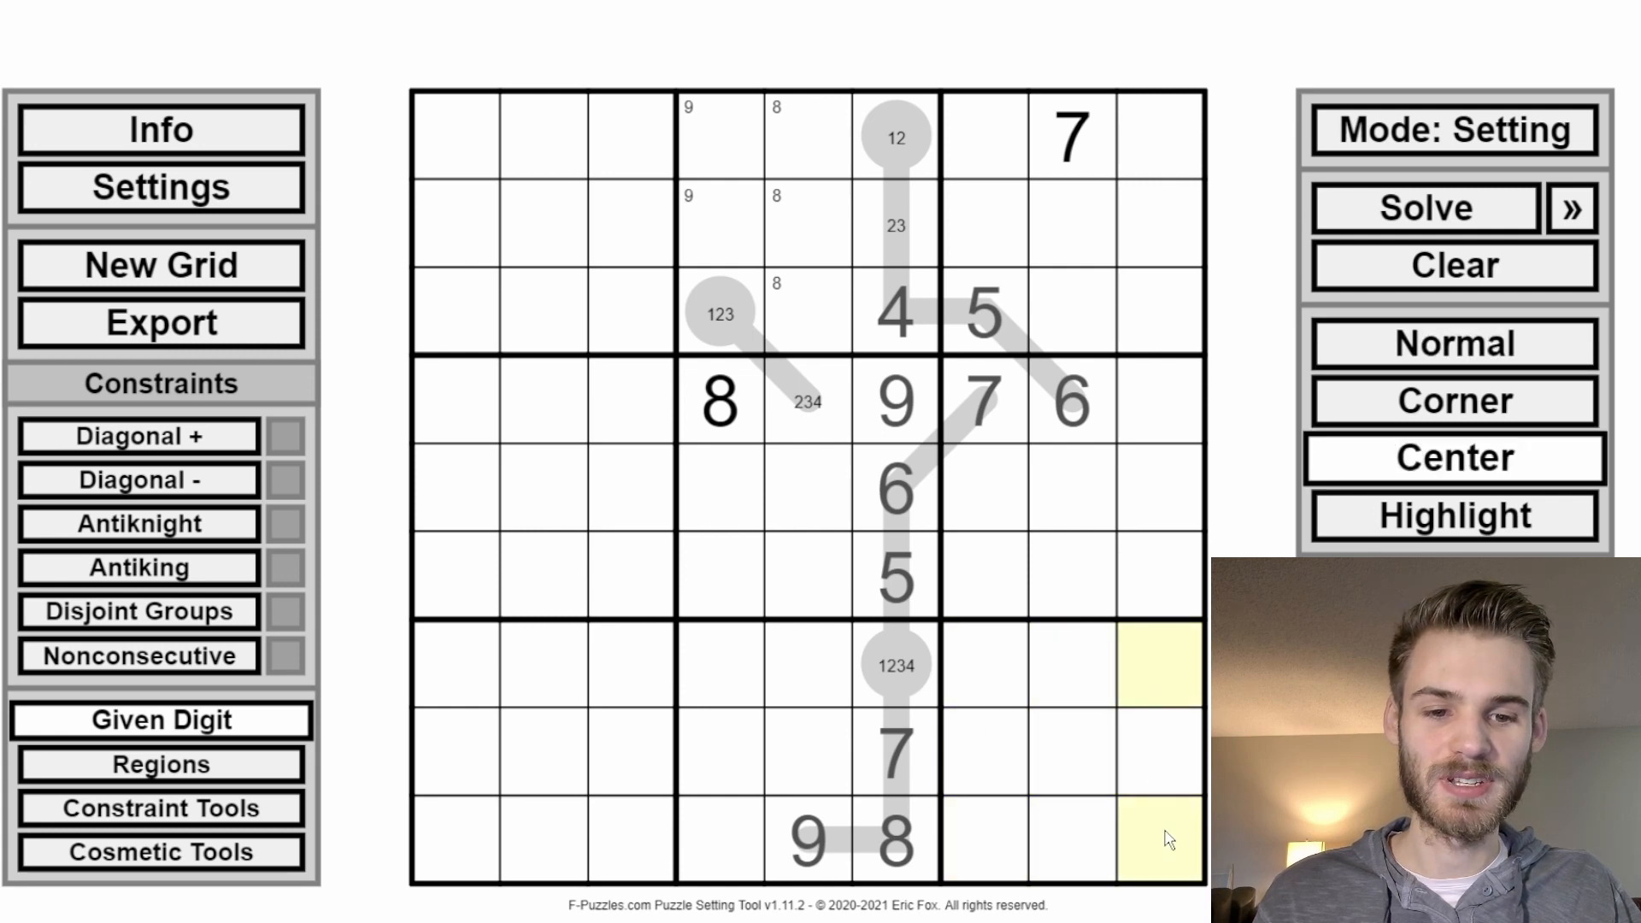
left_click(1360, 421)
key("7")
Step: Draw a five-cell thermometer with its bulb in row 7, column 7, running through r7c8, r8c9 and r9c9 to r9c8
left_click(175, 821)
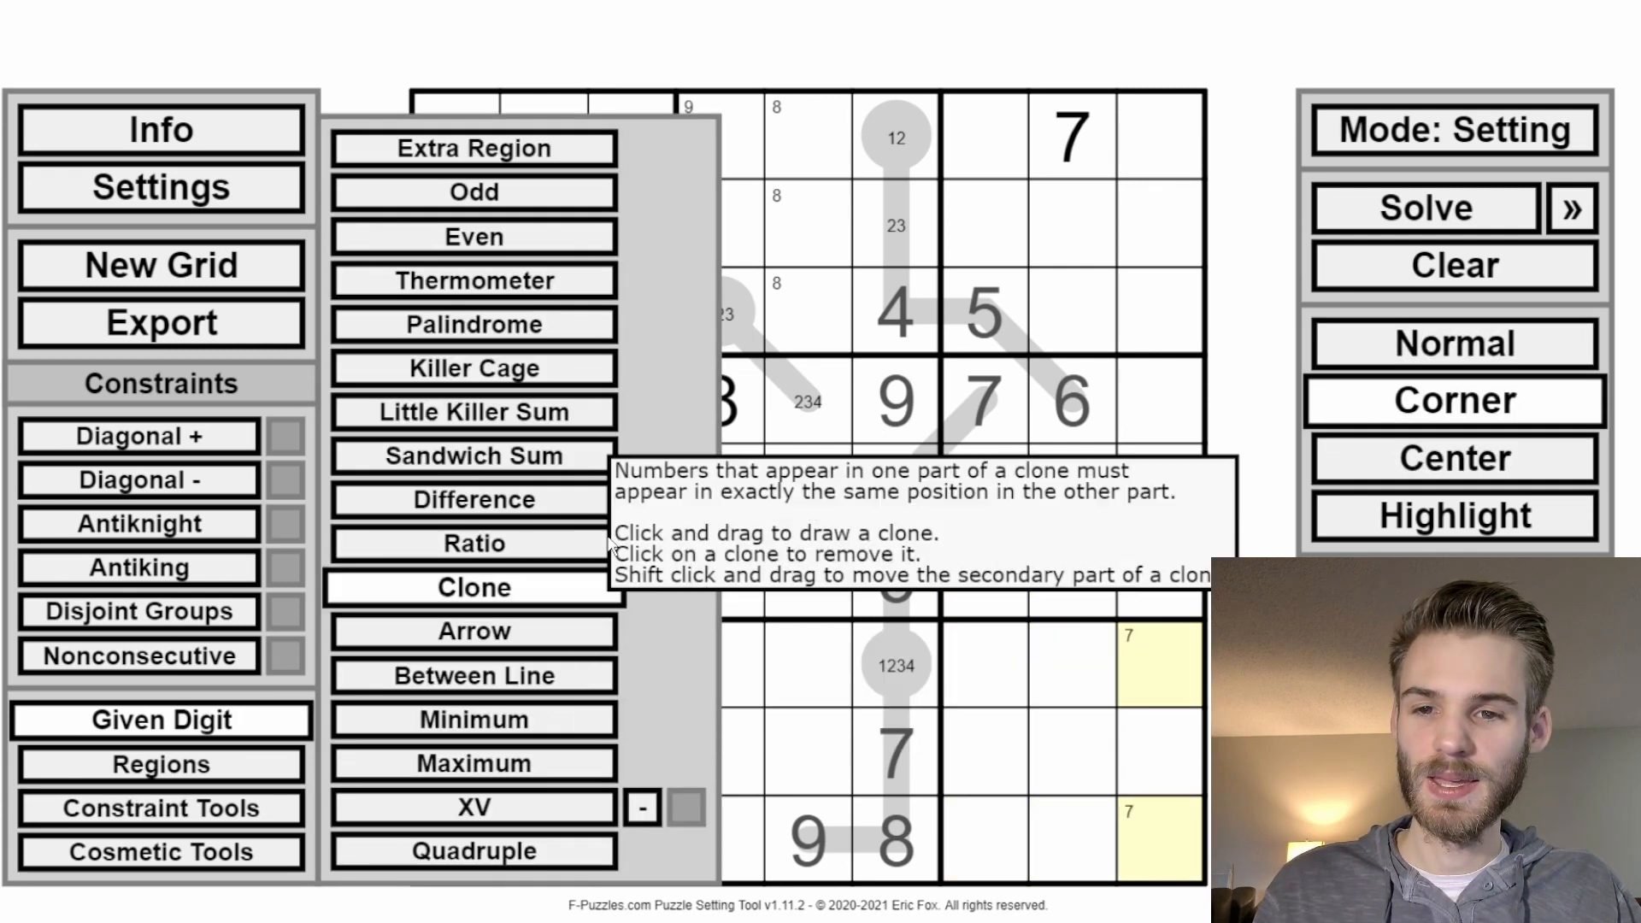
left_click(505, 286)
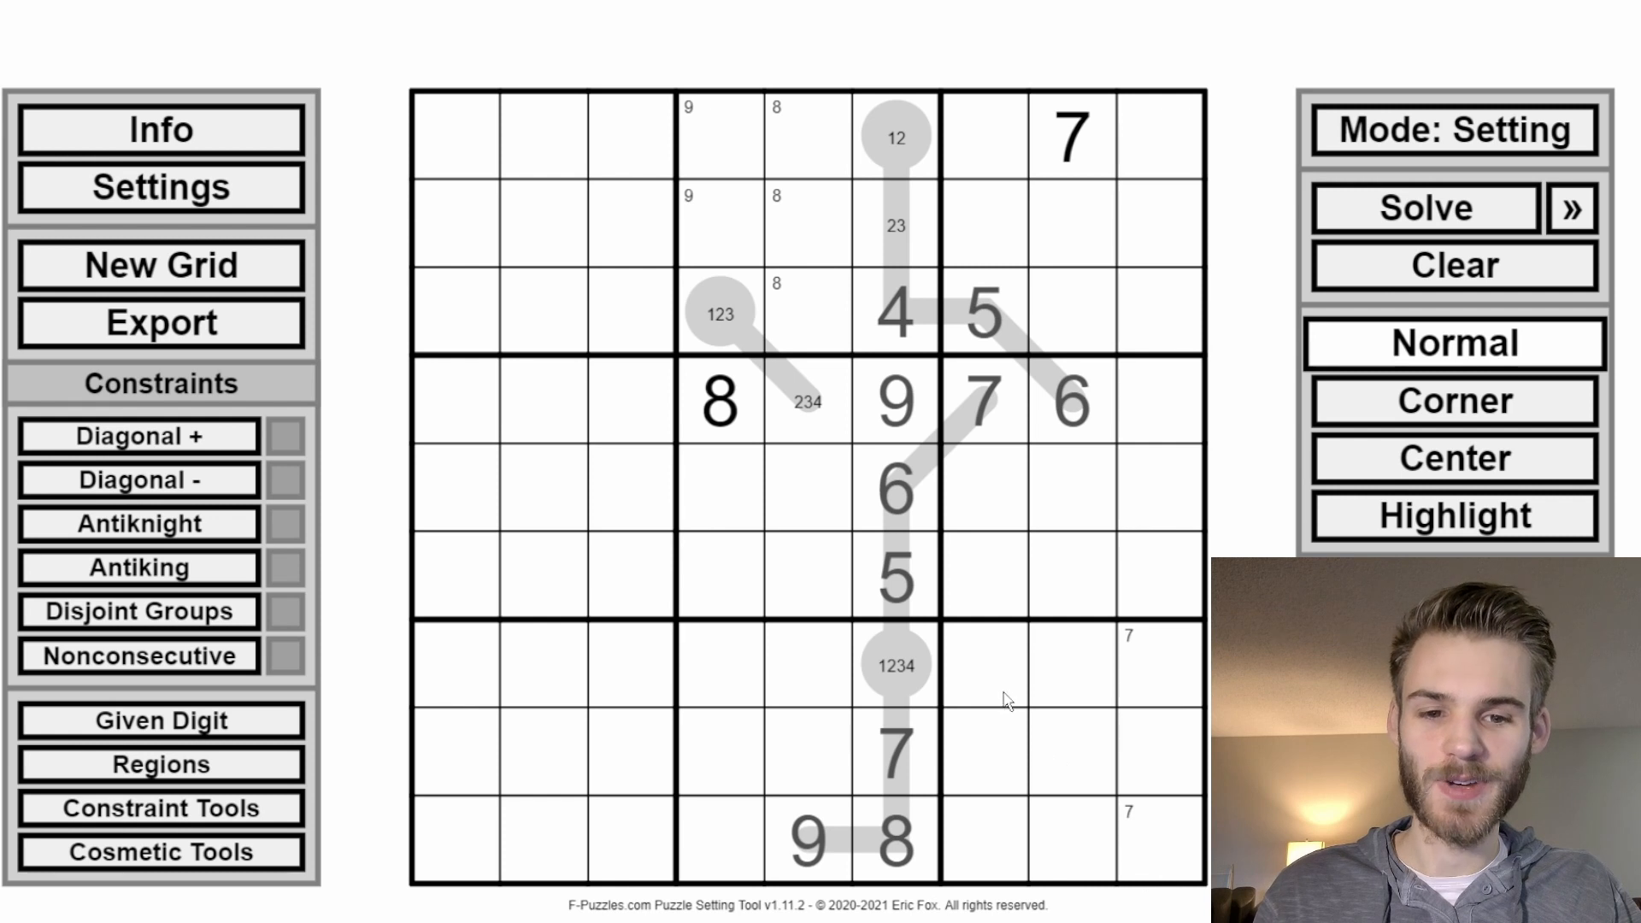
mouse_move(1006, 699)
left_mouse_down()
mouse_move(1088, 702)
mouse_move(1176, 779)
mouse_move(1184, 807)
mouse_move(1097, 851)
left_mouse_up()
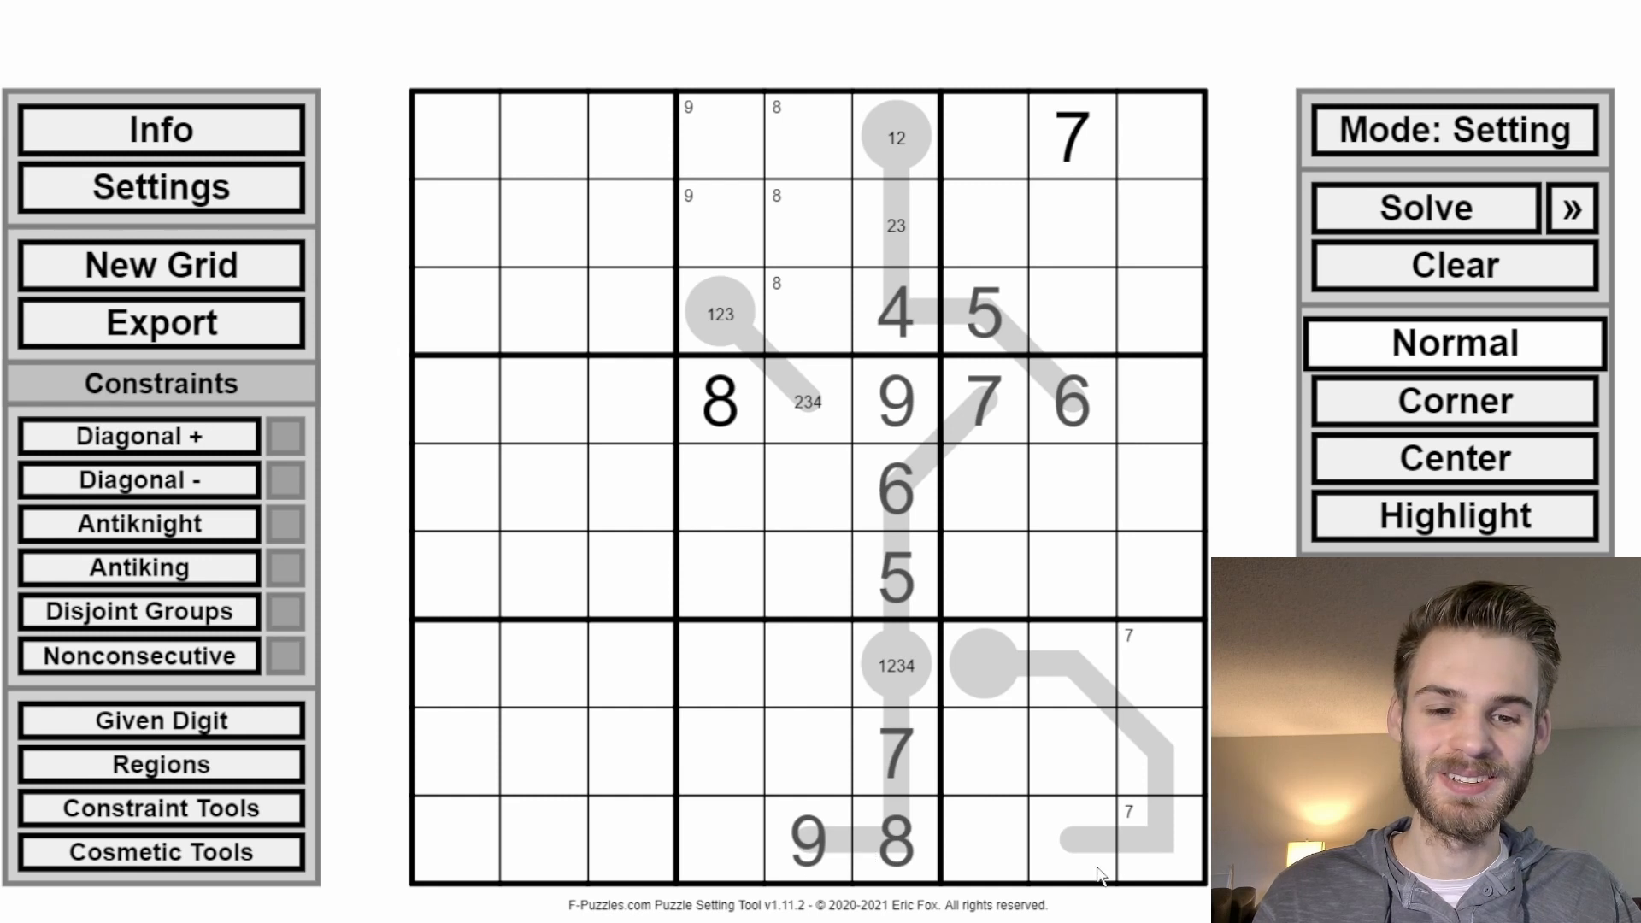
Step: Switch to solving mode and enter 7 in row 7, column 9
left_click(1354, 478)
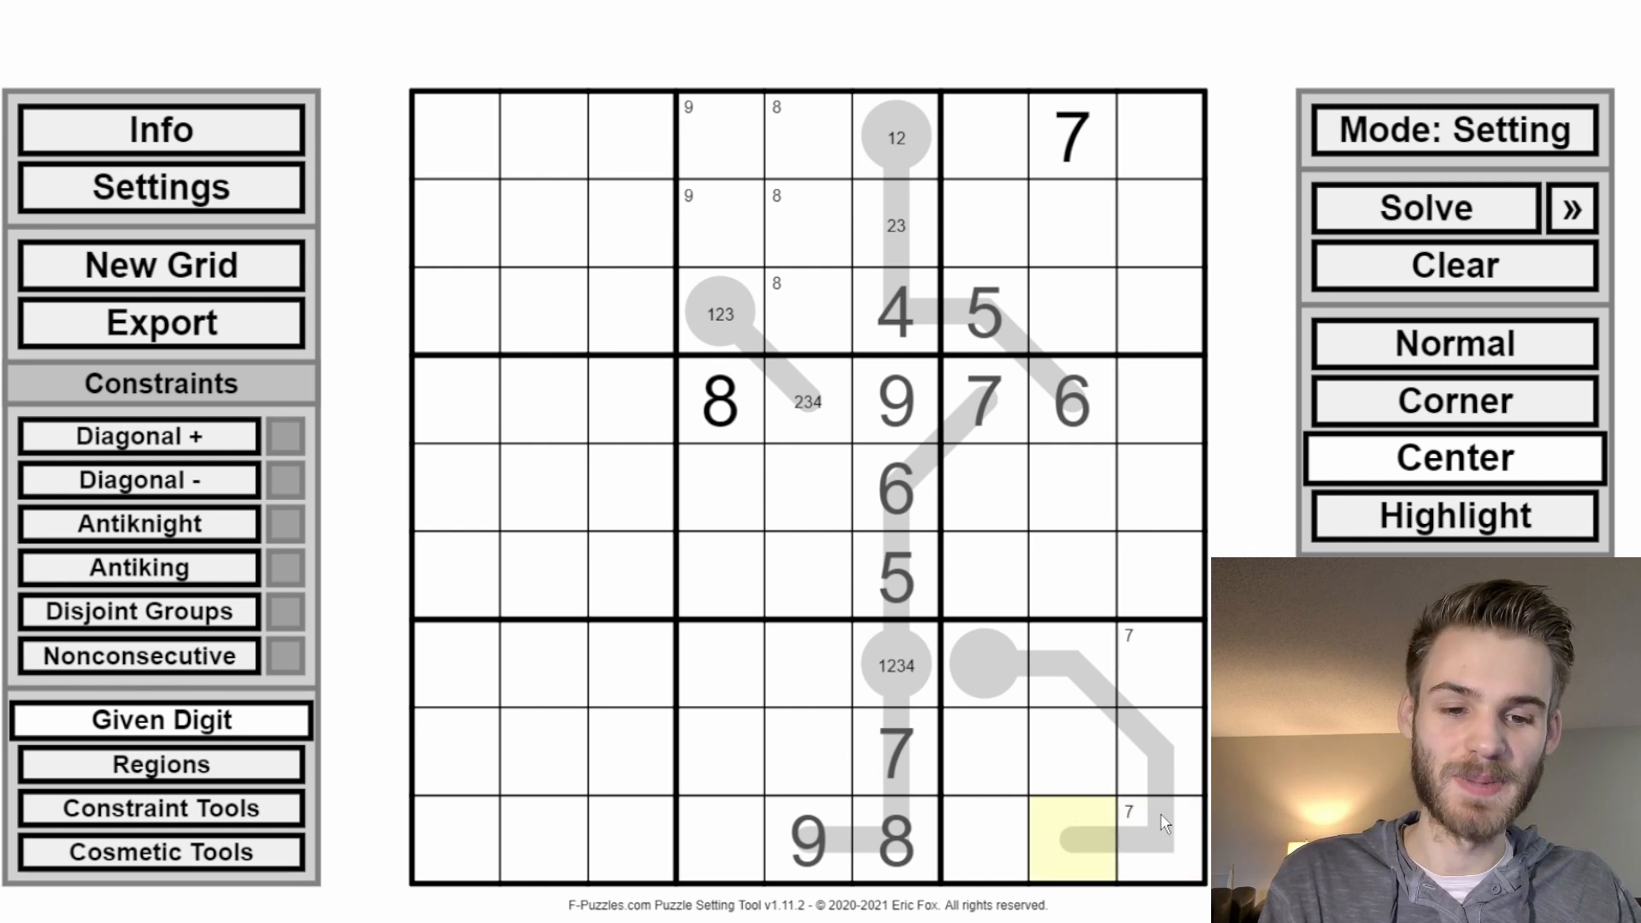
left_click(1141, 695)
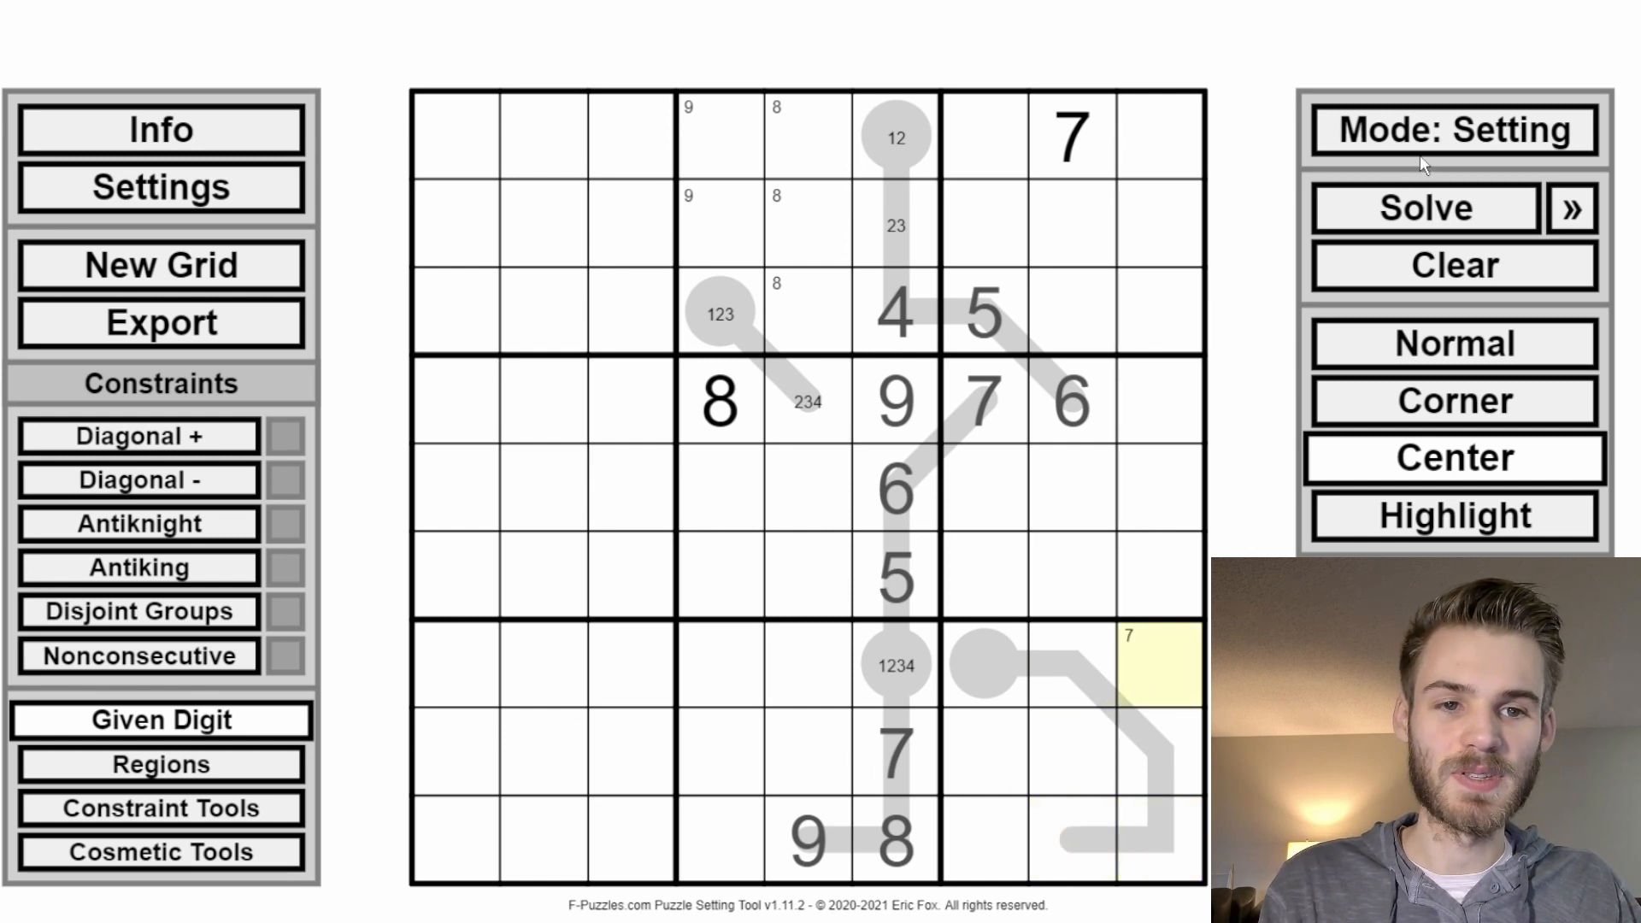
left_click(1419, 155)
left_click(1426, 352)
key("7")
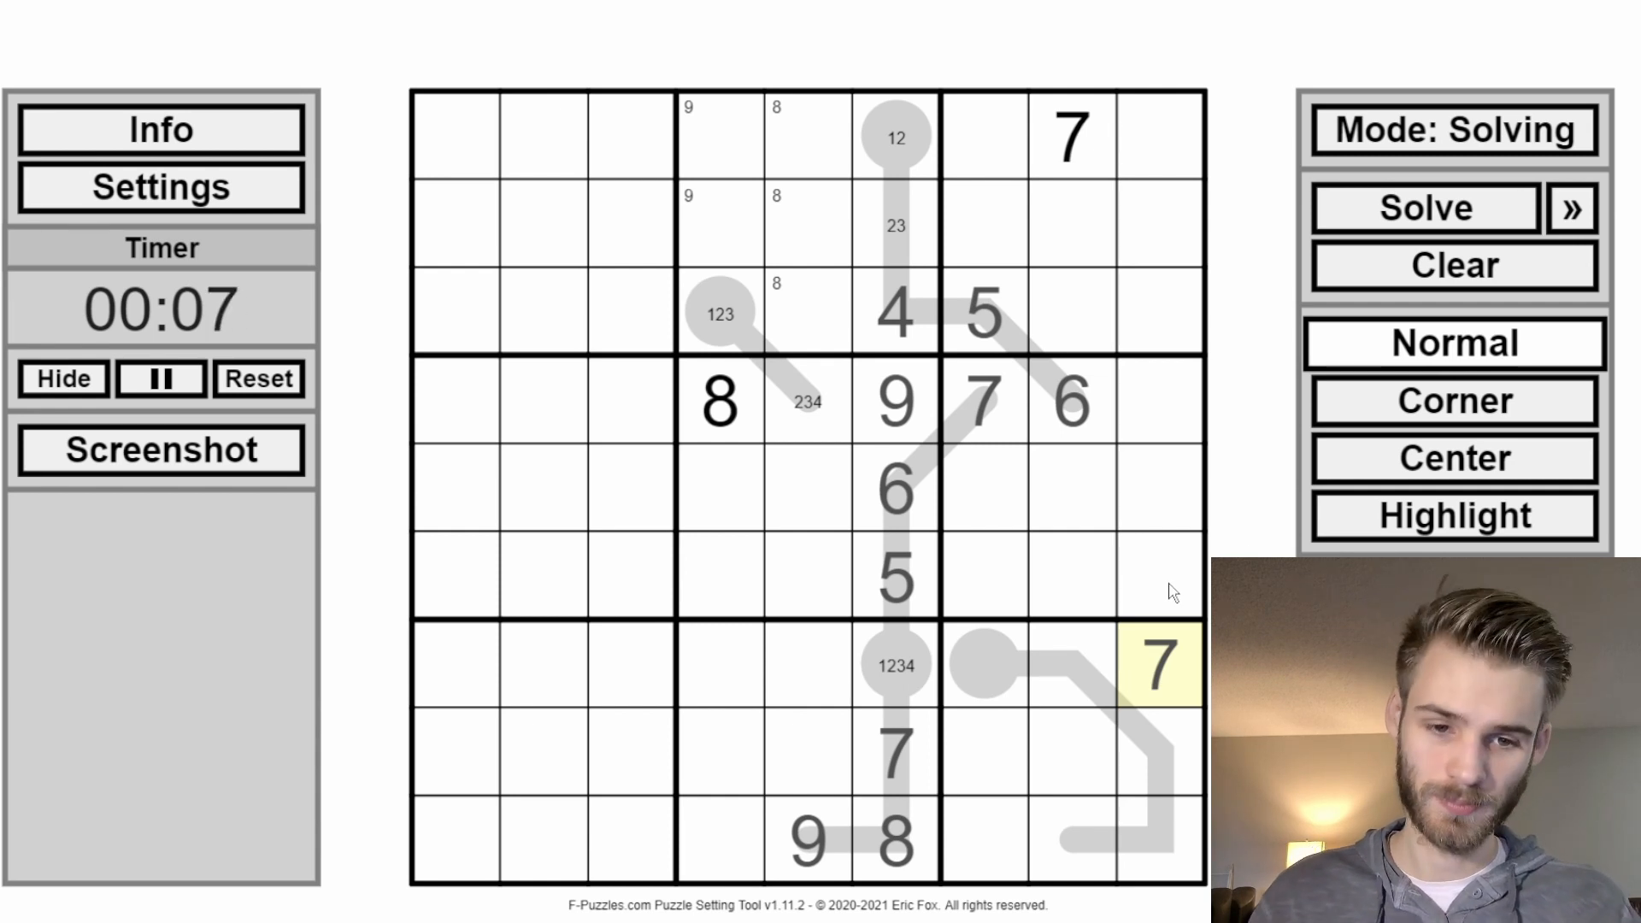
Step: Check the 6, 7 and 8 seen by the new thermometer's tip, and enter 5 in row 9, column 8 and 4 in column 9
left_click(1090, 868)
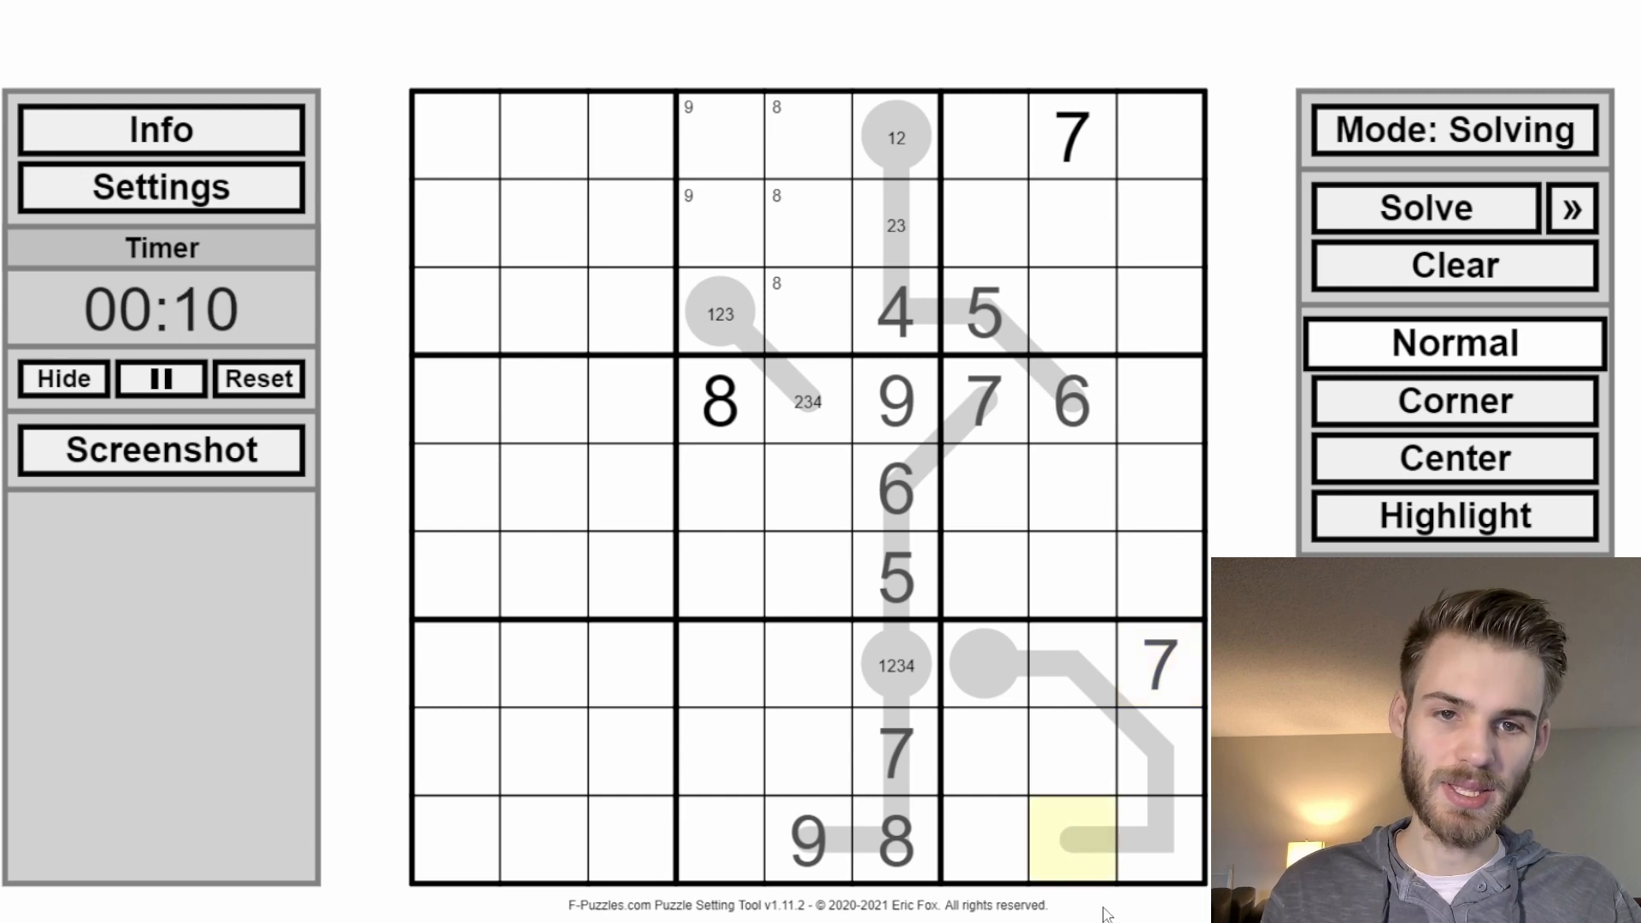
left_click(1071, 413)
left_click(1084, 163, "ctrl")
left_click(893, 850, "ctrl")
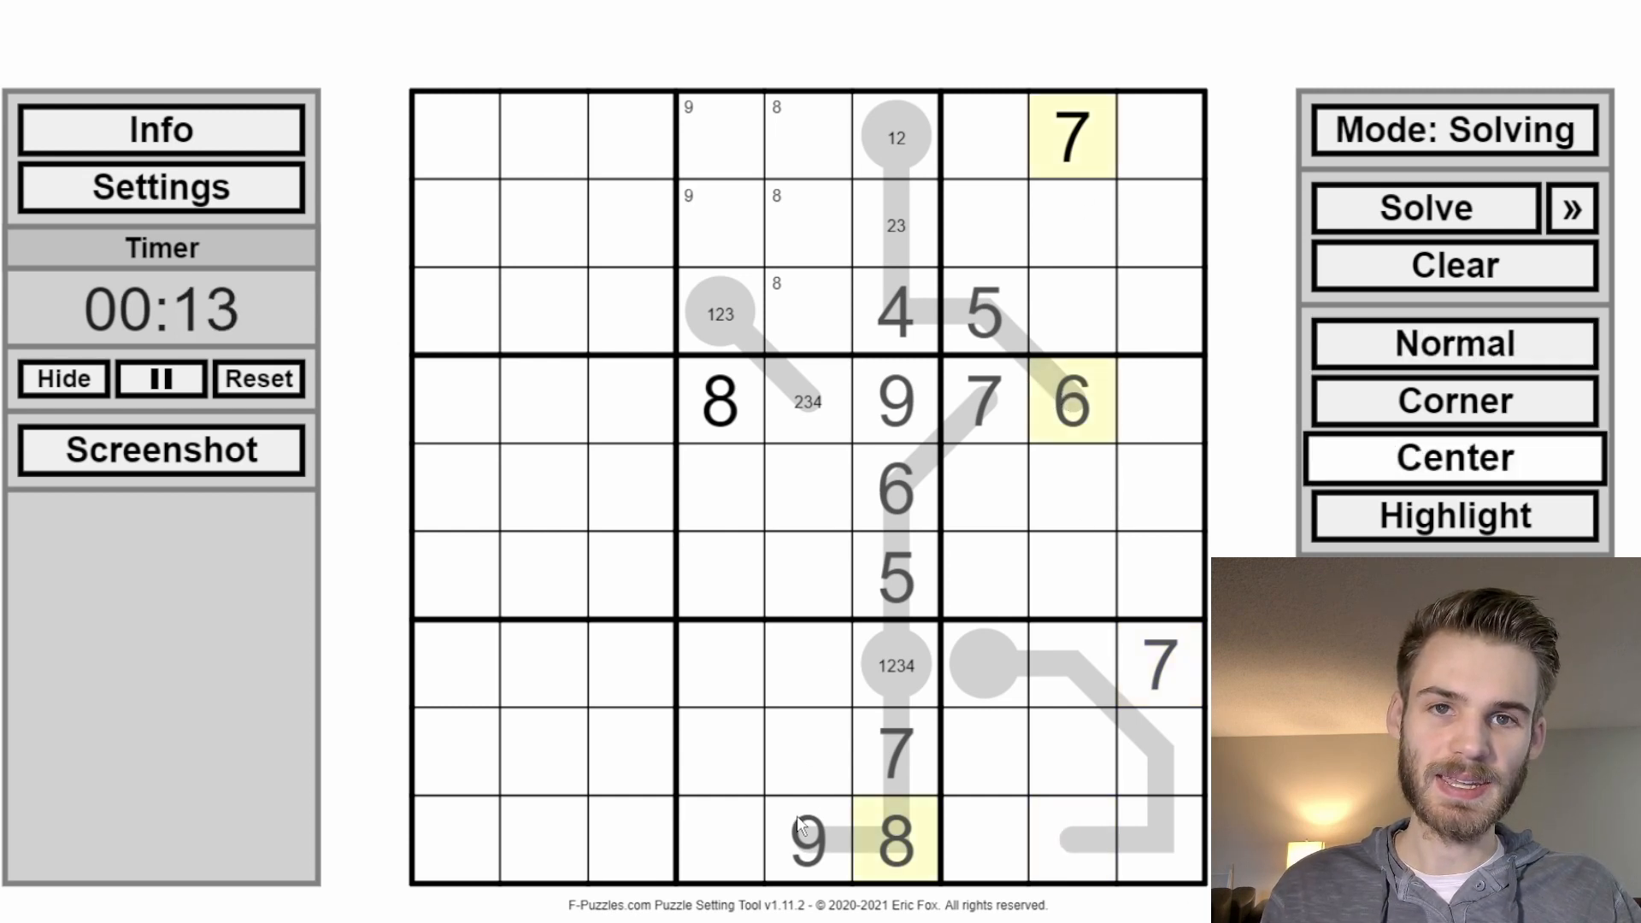
left_click(1110, 870)
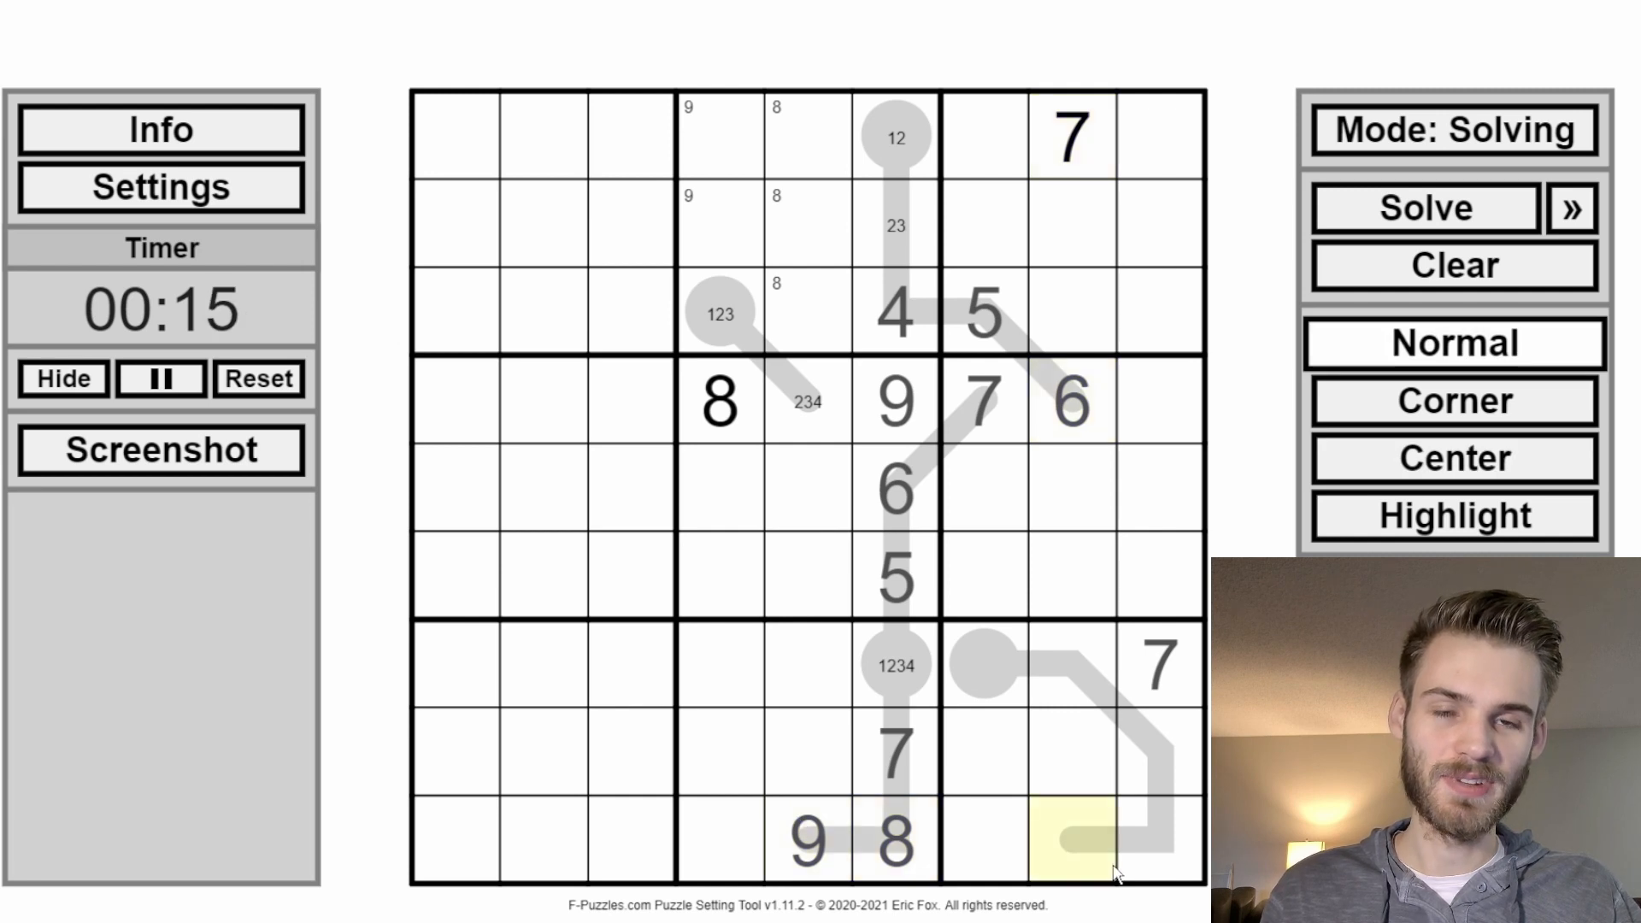
key("5")
left_click(1128, 867)
key("4")
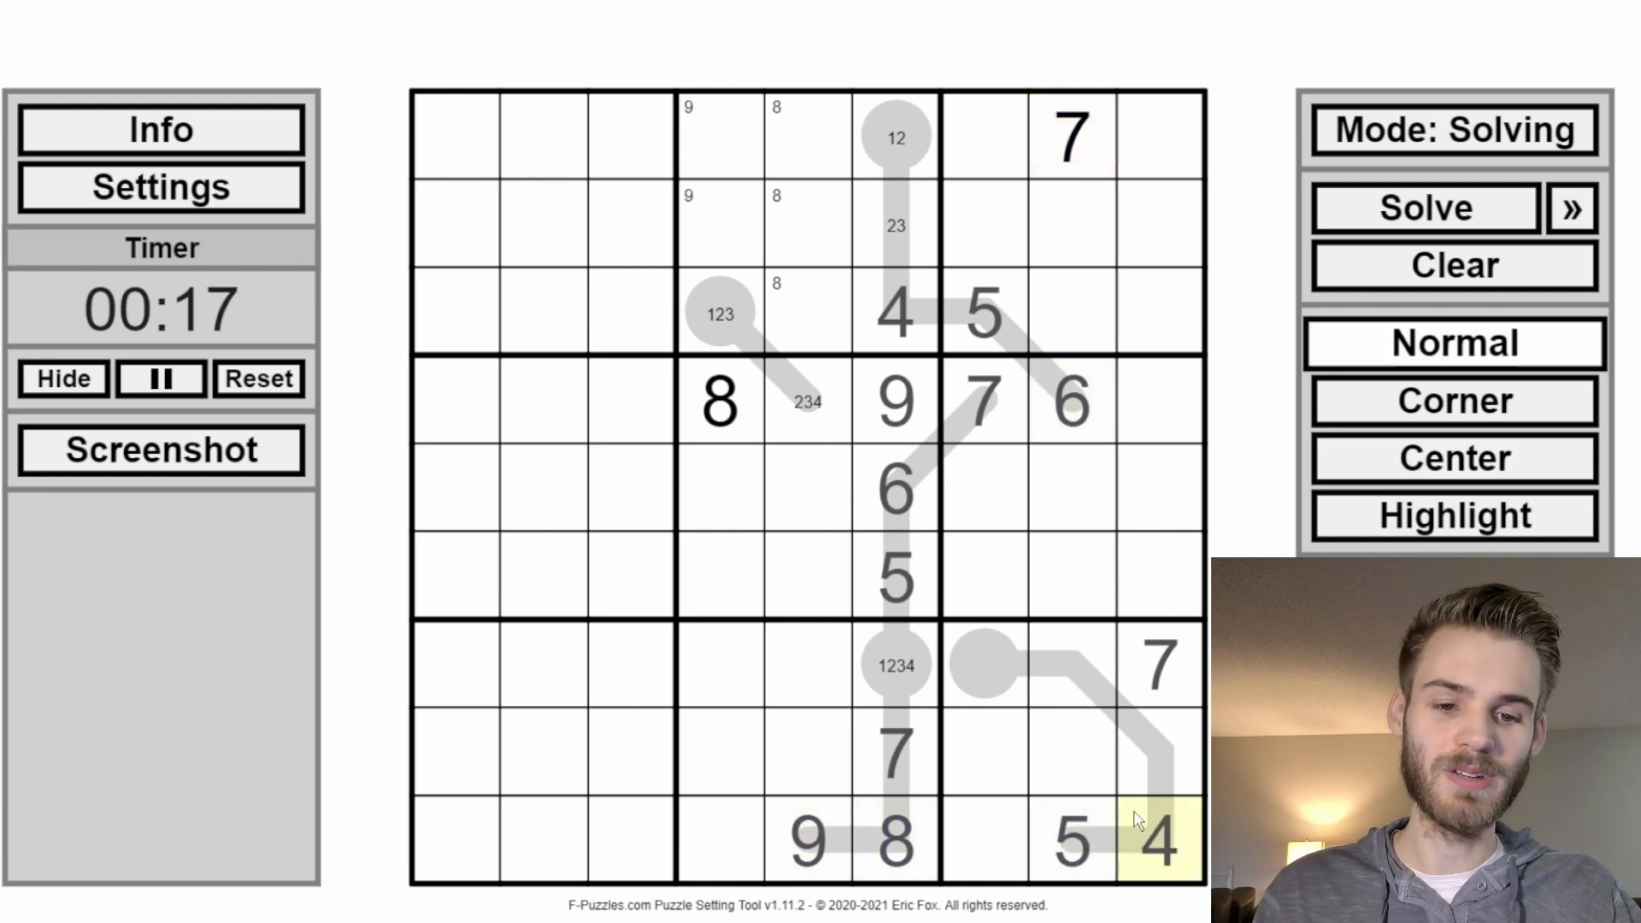
Step: Fill the rest of the new thermometer with 3 in row 8, column 9, 2 in row 7, column 8, and 1 in the bulb
left_click(1136, 780)
key("3")
left_click(995, 631)
left_click(1051, 666)
key("2")
left_click(938, 643)
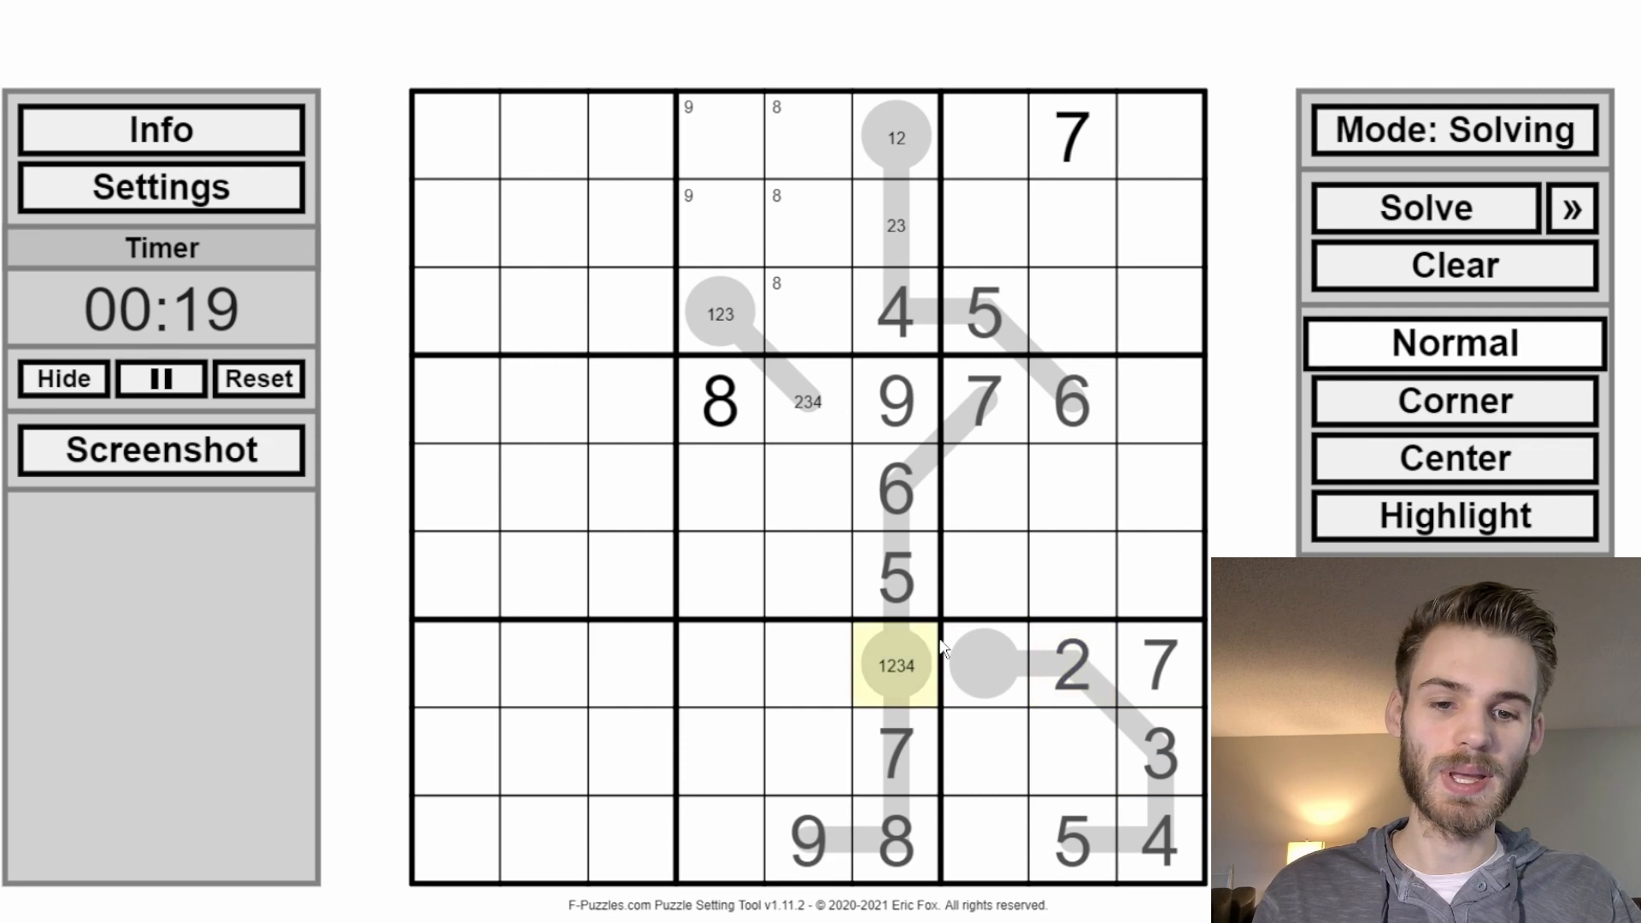
left_click(991, 675)
key("1")
Step: Check the 4 in column 6 and the 1 and 2 in row 7, and enter 3 in the bulb in row 7, column 6
left_click(923, 672)
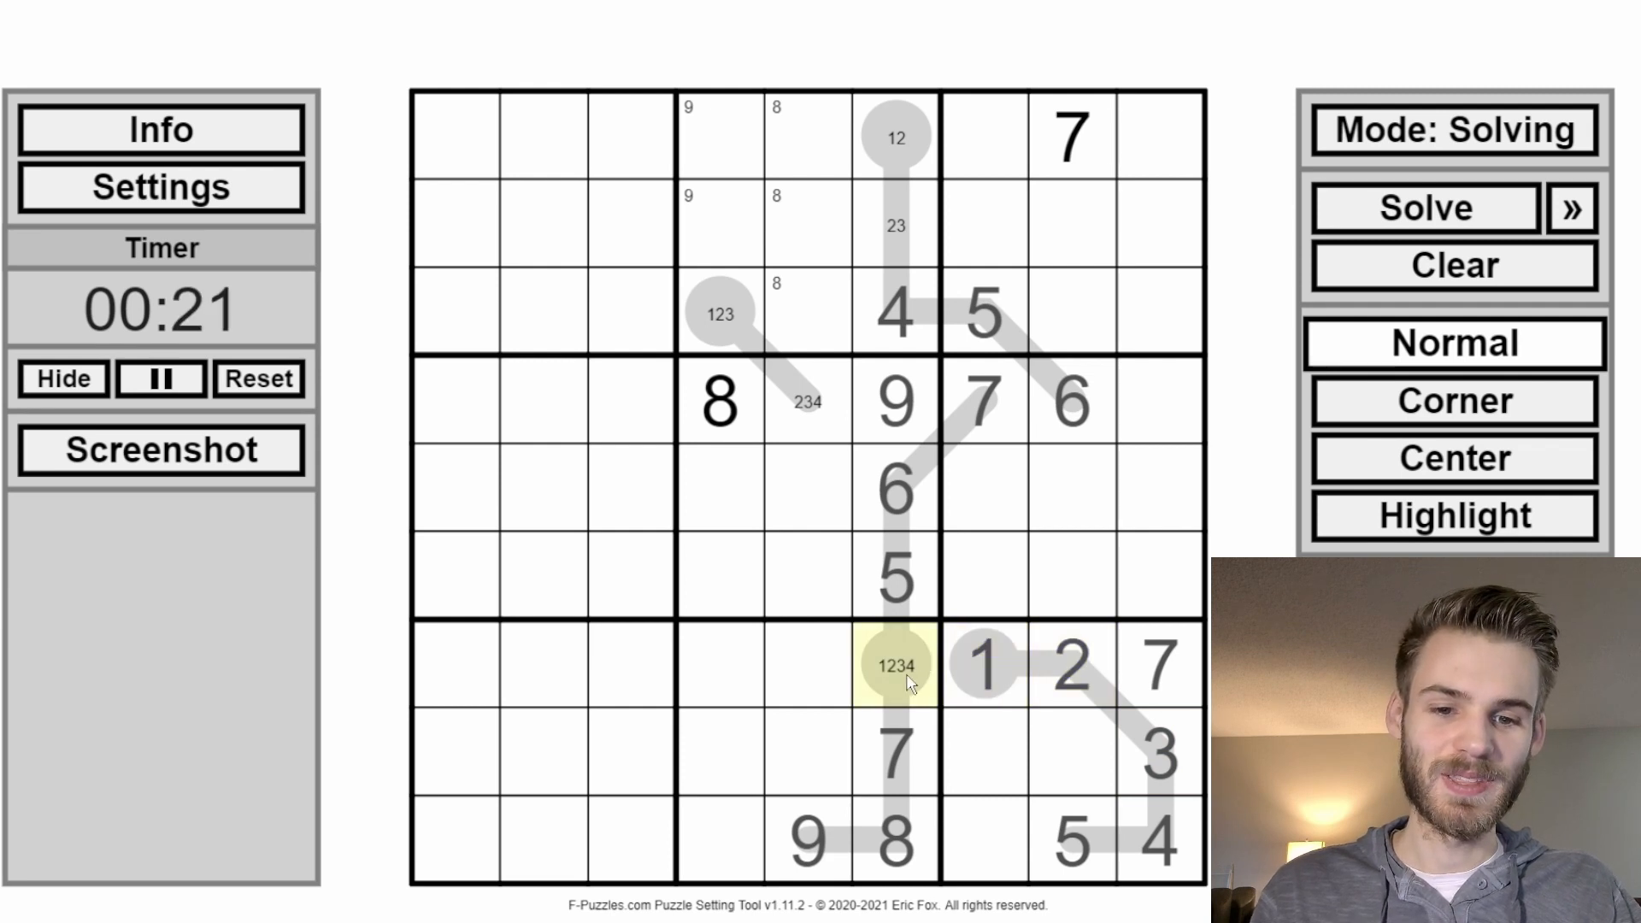
left_click(880, 303)
left_click(966, 634, "ctrl")
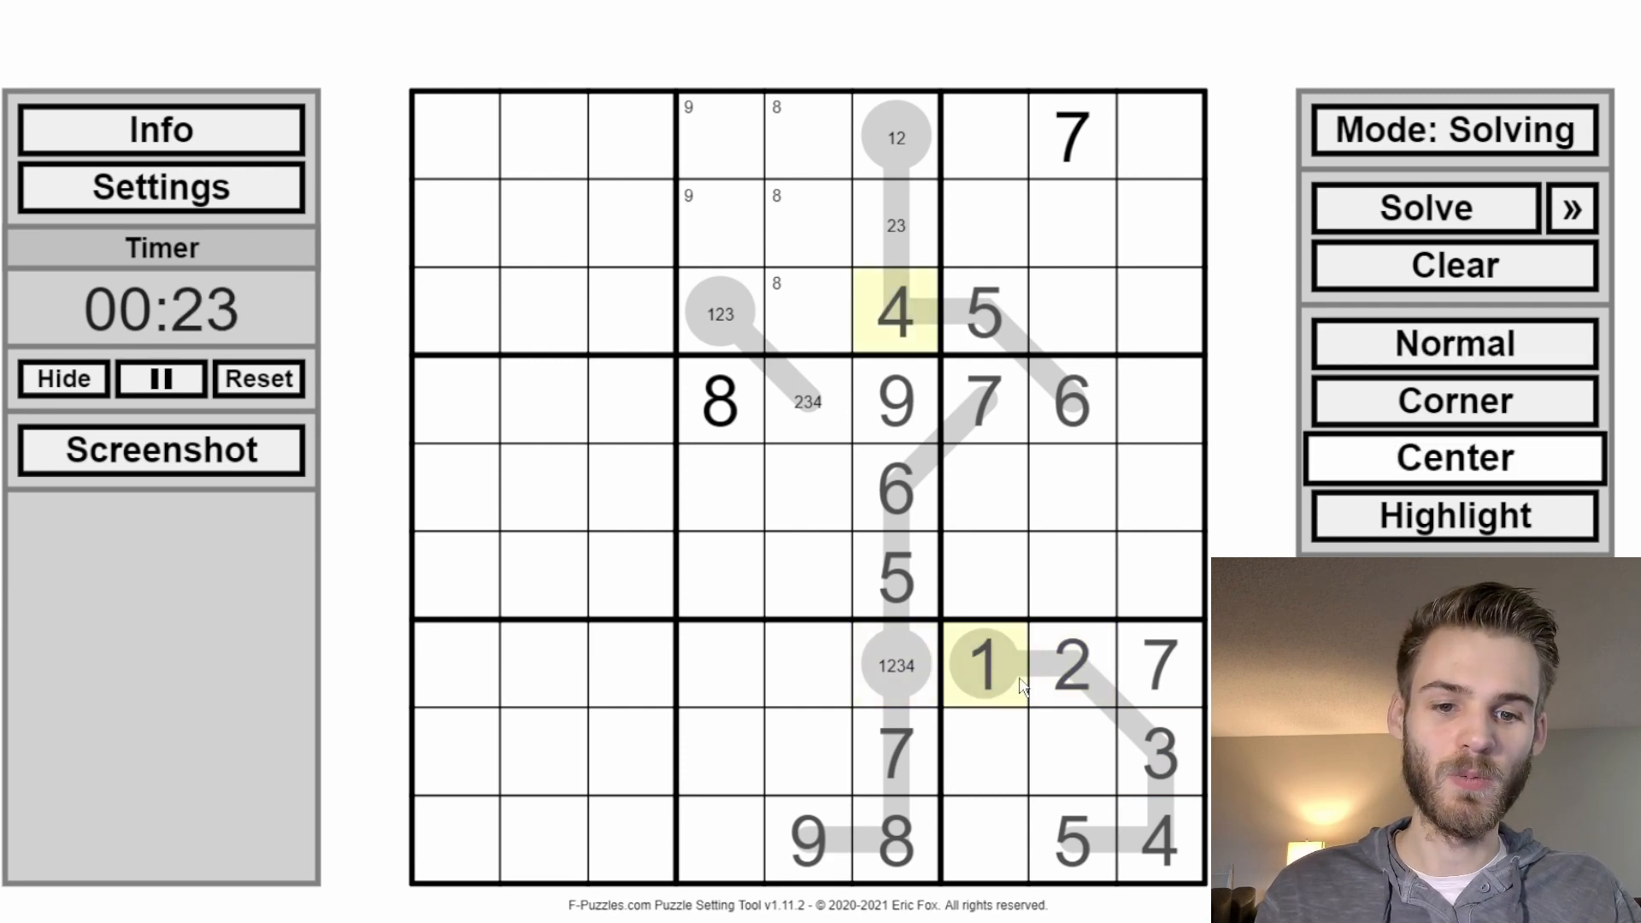
left_click(1042, 682, "ctrl")
left_click(875, 656)
key("3")
Step: Enter 2 in row 2, column 6, 1 in row 1, column 6, 3 in row 3, column 4, and 4 in row 4, column 5
left_click(912, 224)
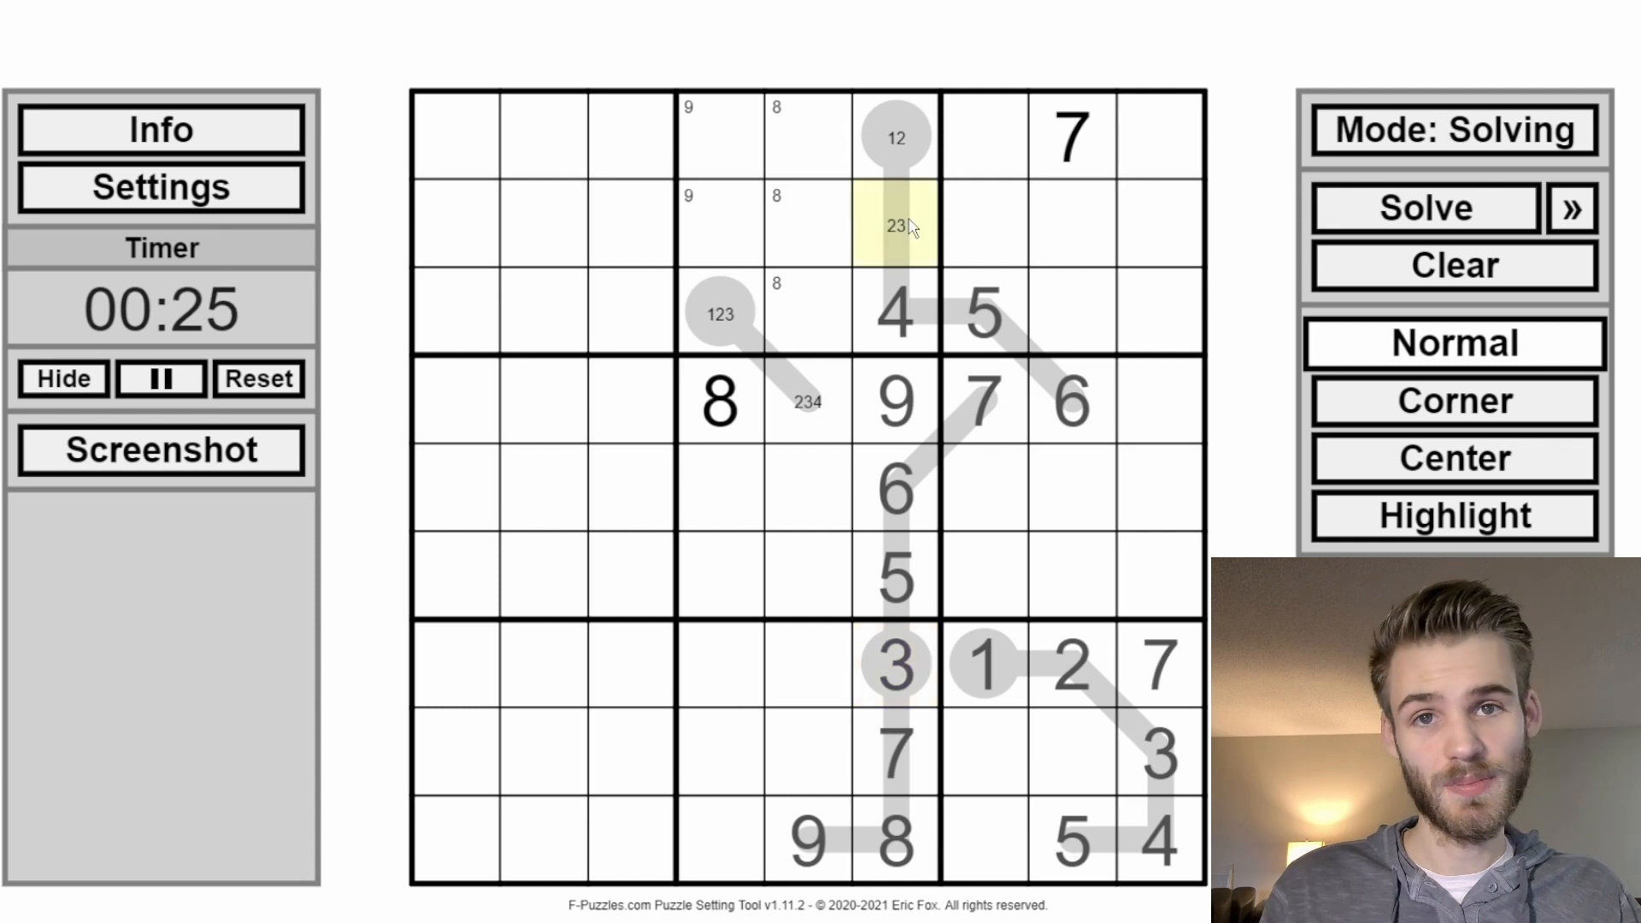
key("2")
key("1")
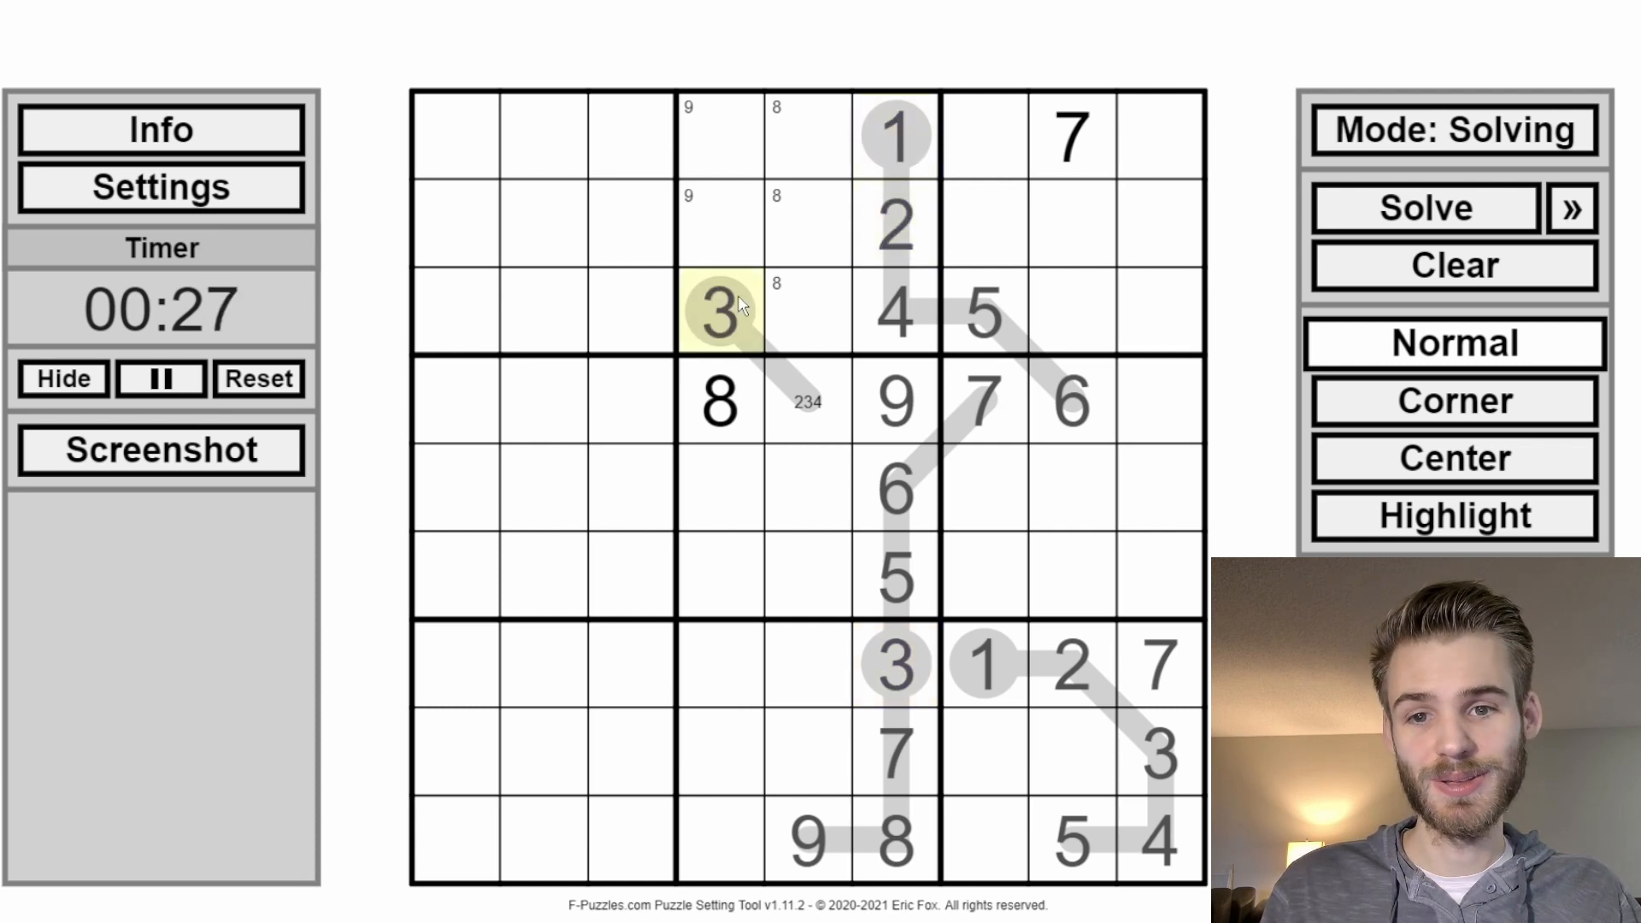
left_click(791, 380)
key("4")
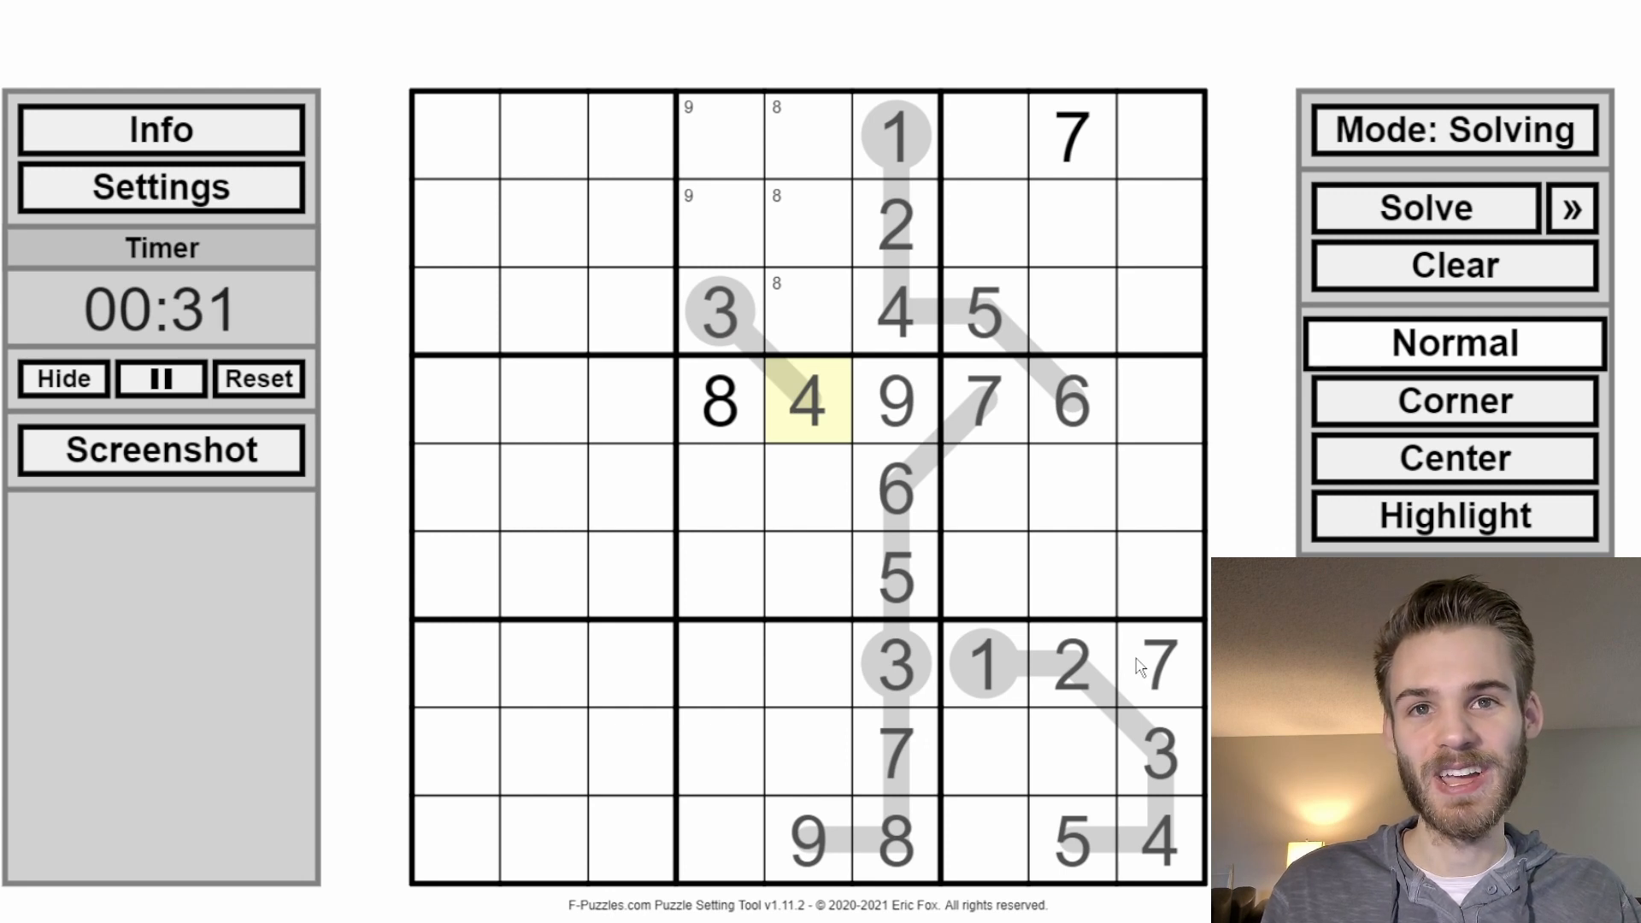
Step: Enter 6 in row 9, column 7, and add center marks 8 and 9 to row 8, columns 7 and 8
mouse_move(1013, 665)
left_mouse_down()
mouse_move(1189, 776)
mouse_move(1184, 820)
mouse_move(1111, 852)
left_mouse_up()
key("ctrl")
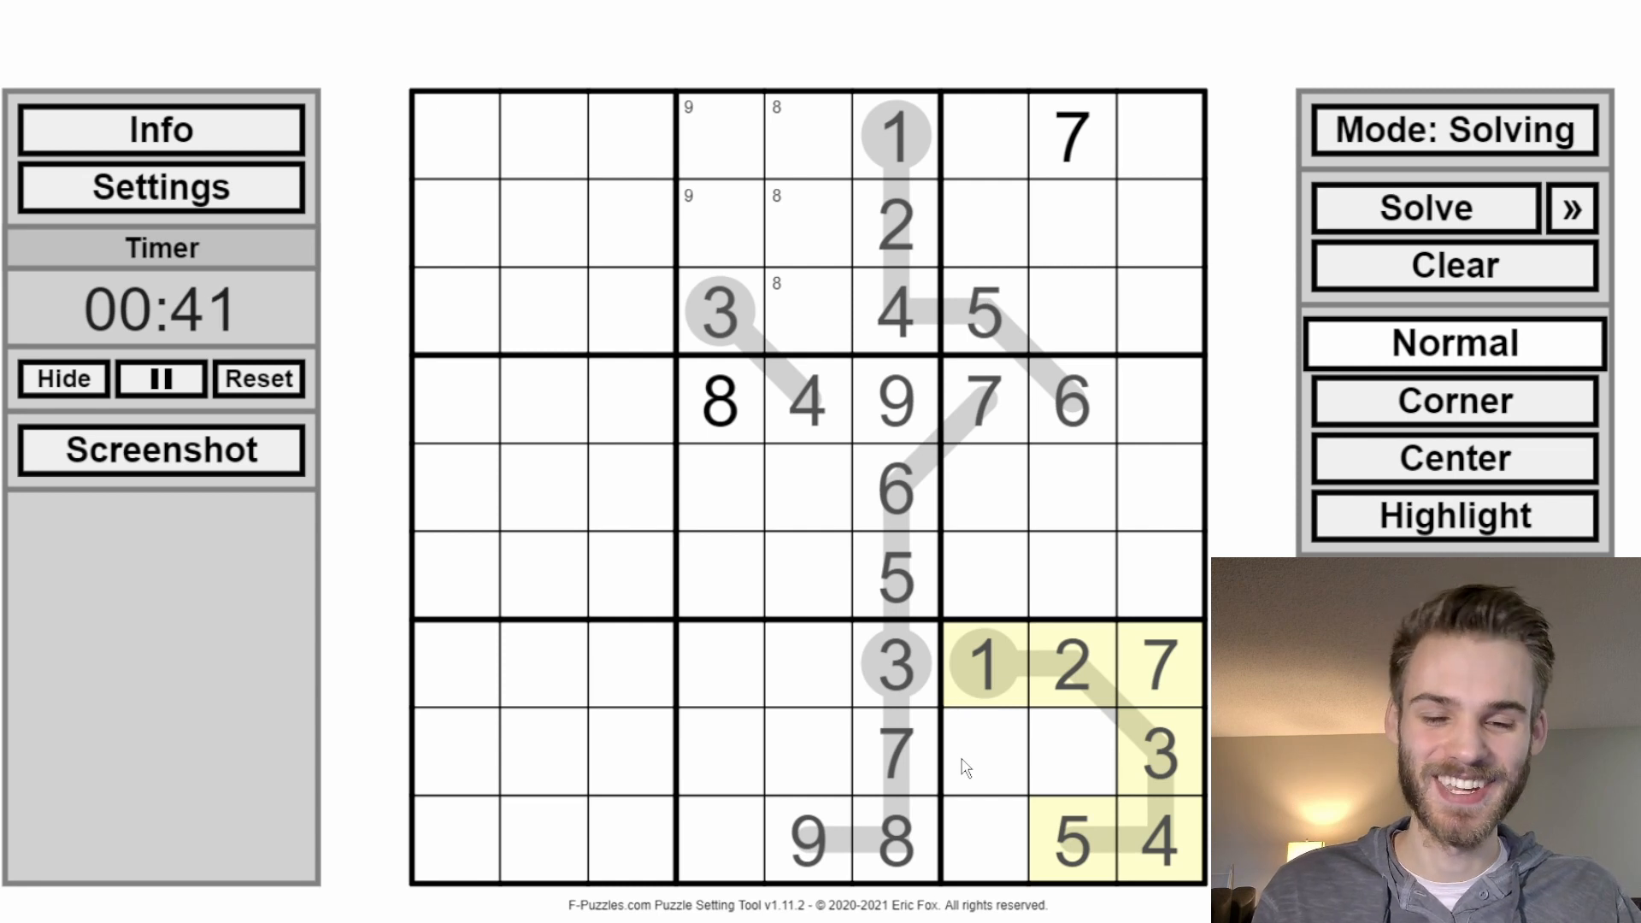
left_click(959, 821)
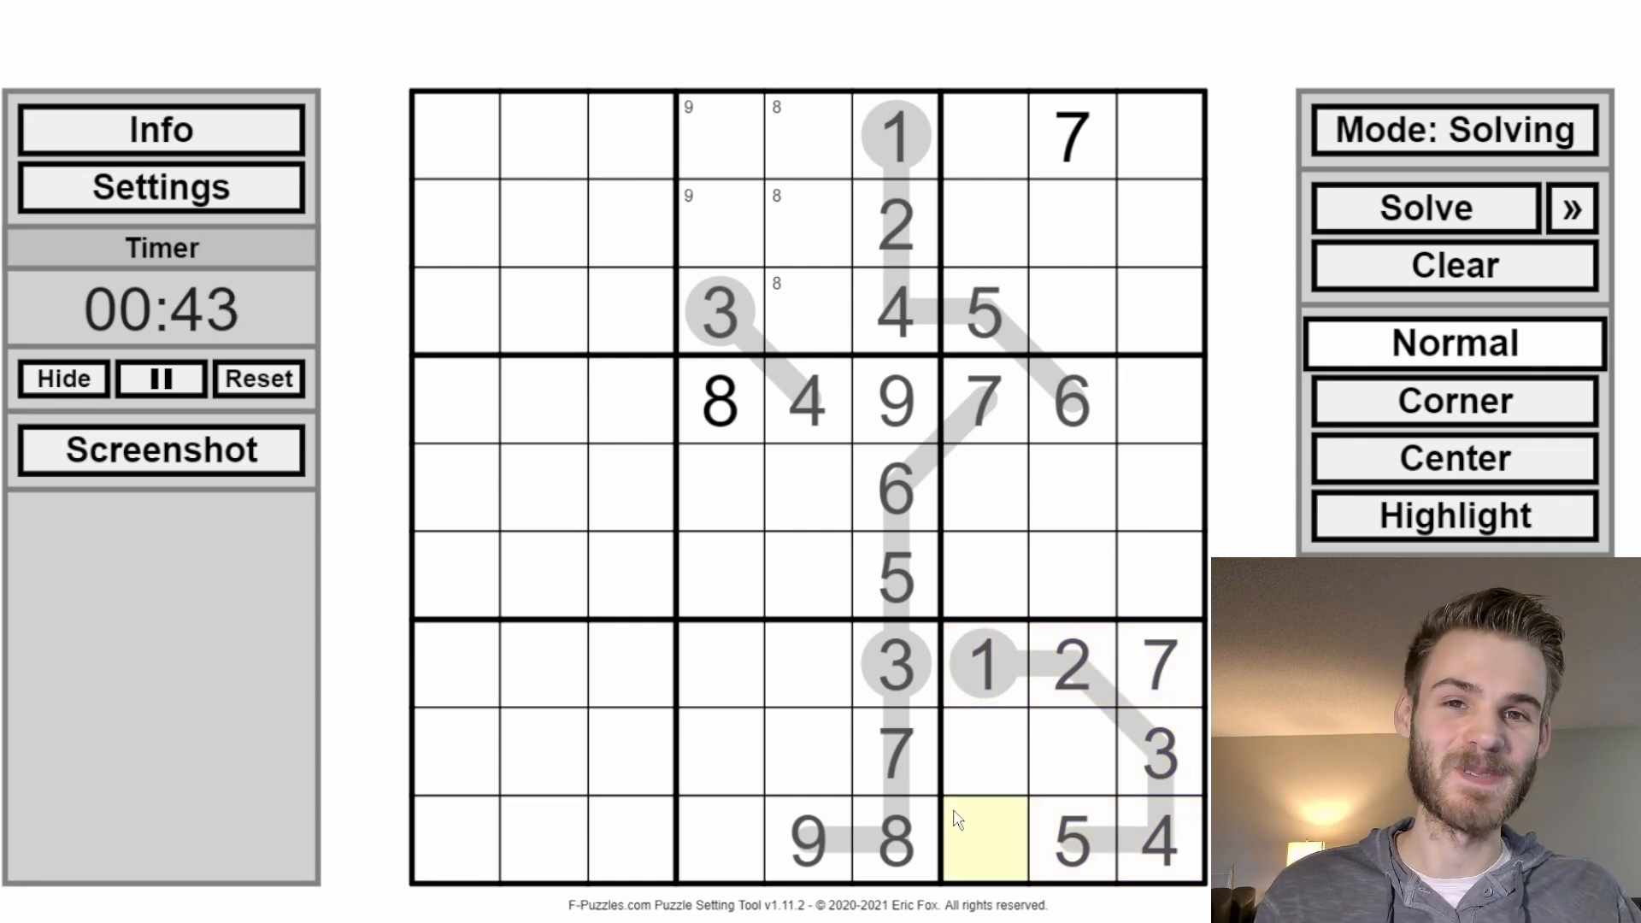
left_click_drag(805, 820, 957, 835)
left_click(972, 828)
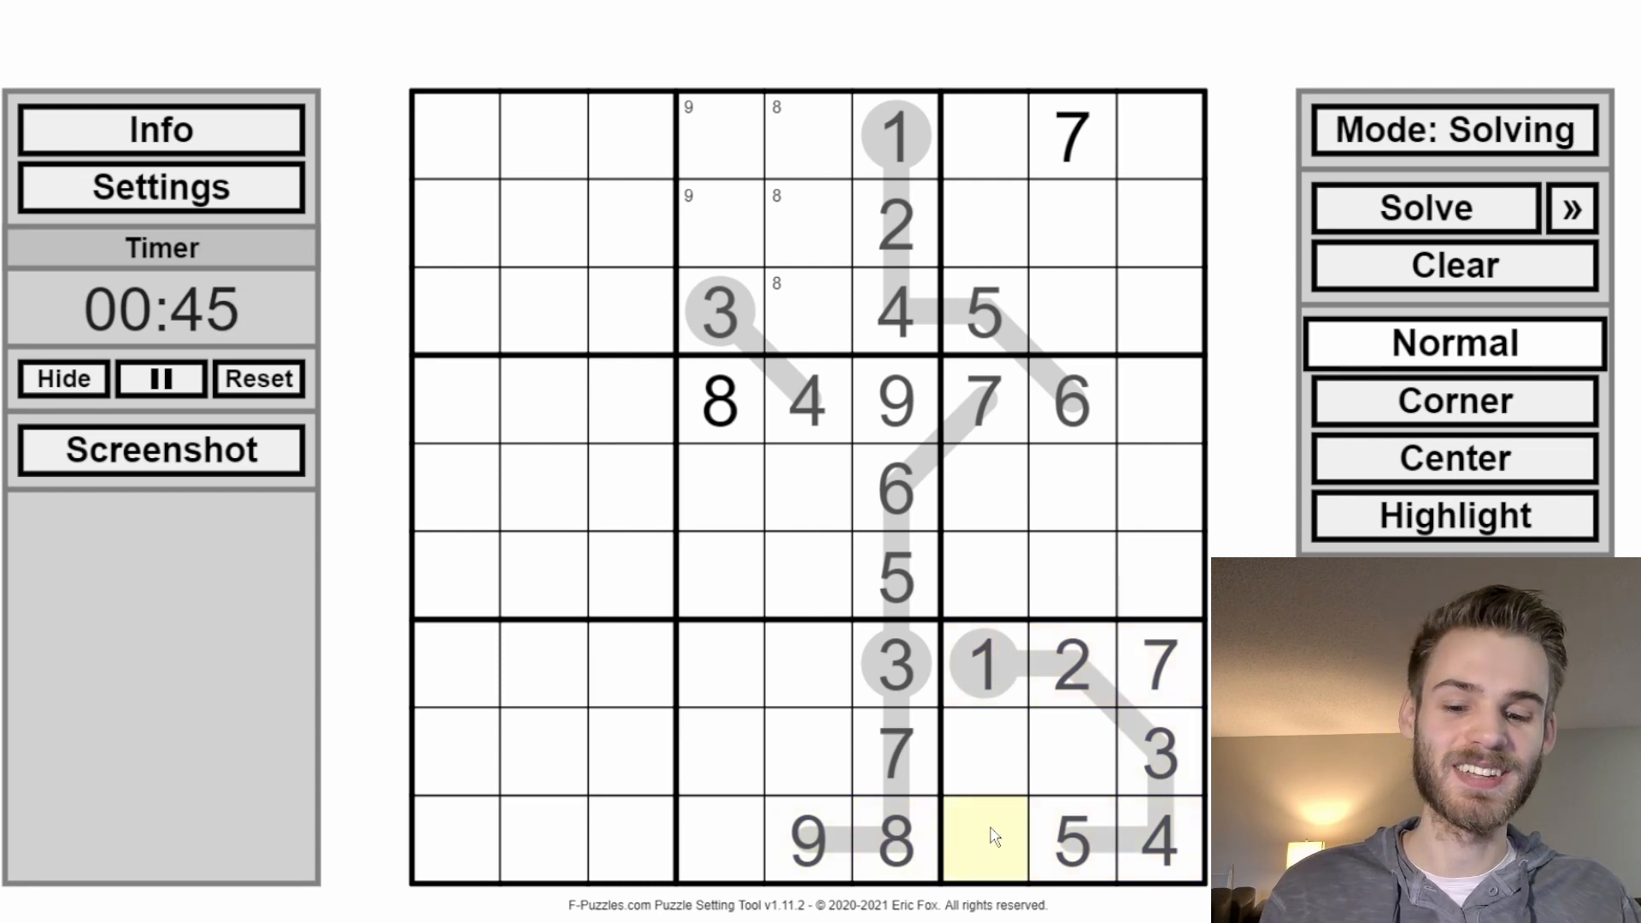
key("6")
left_click_drag(994, 762, 1084, 757)
left_click(1391, 444)
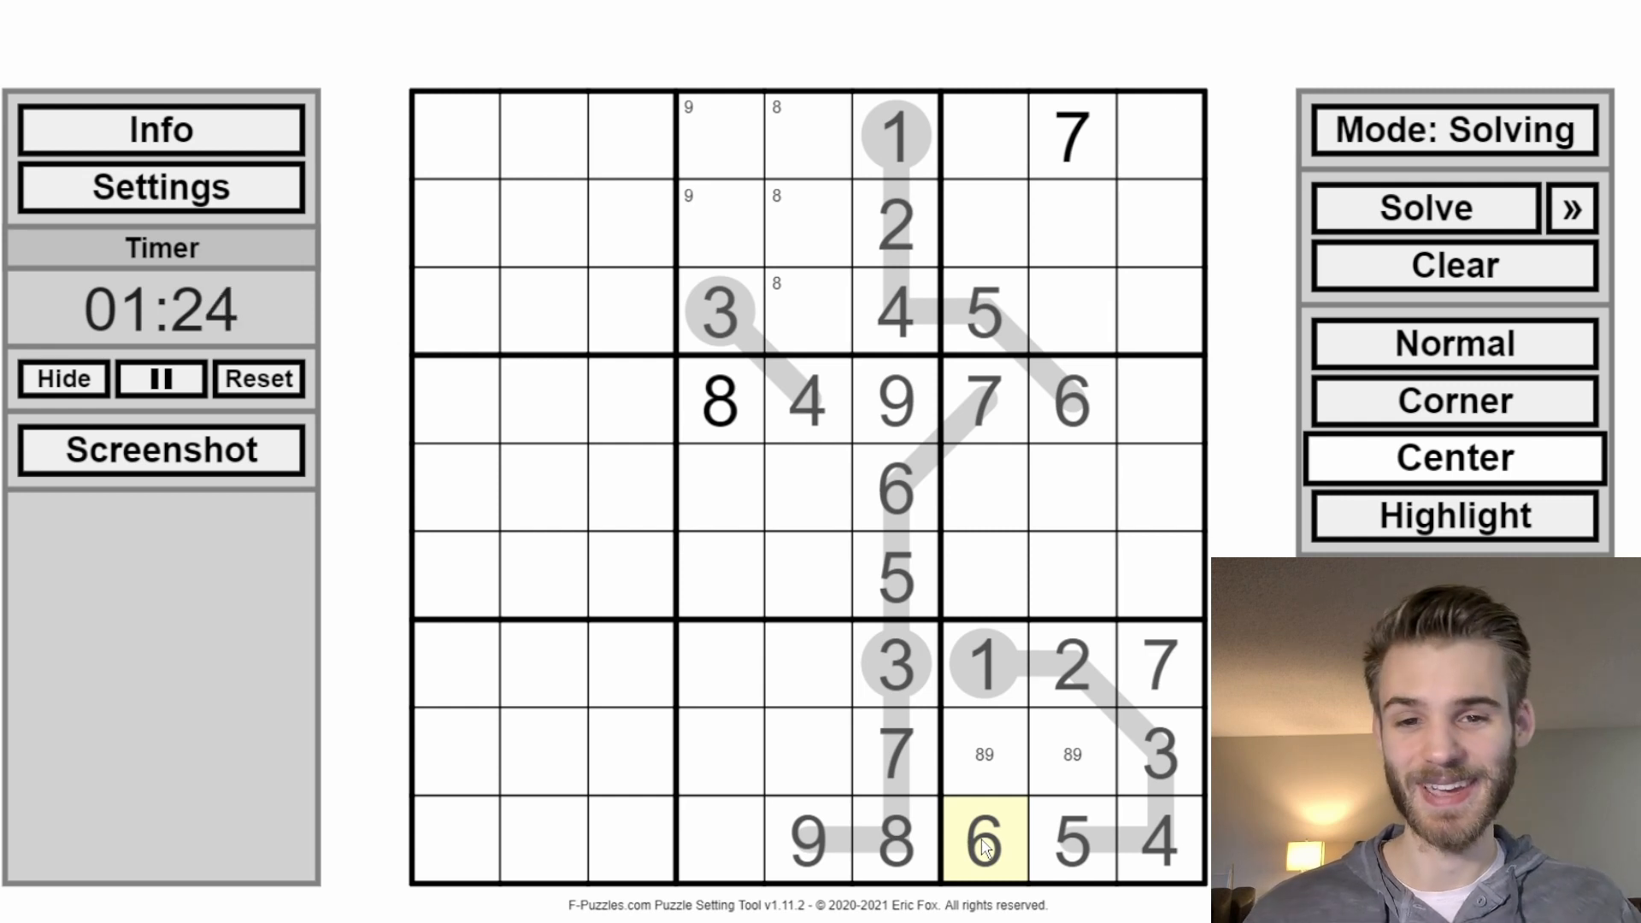
Step: Switch to setting mode and add corner marks 8 and 9 to row 7, columns 1 to 3
left_click(1454, 131)
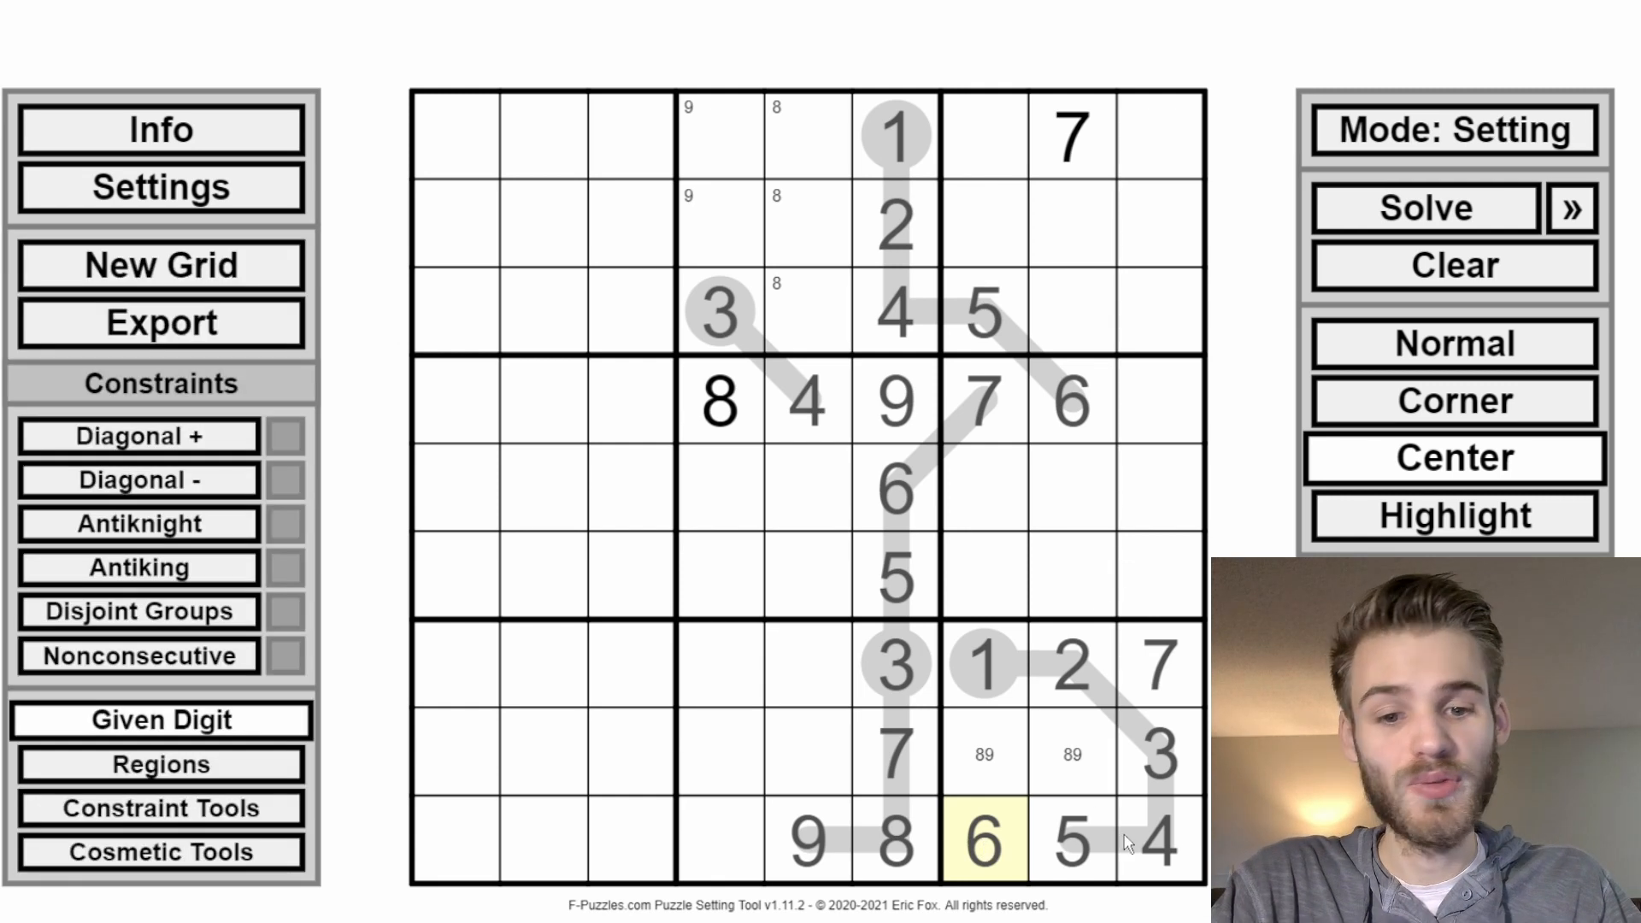
left_click_drag(1073, 842, 549, 776)
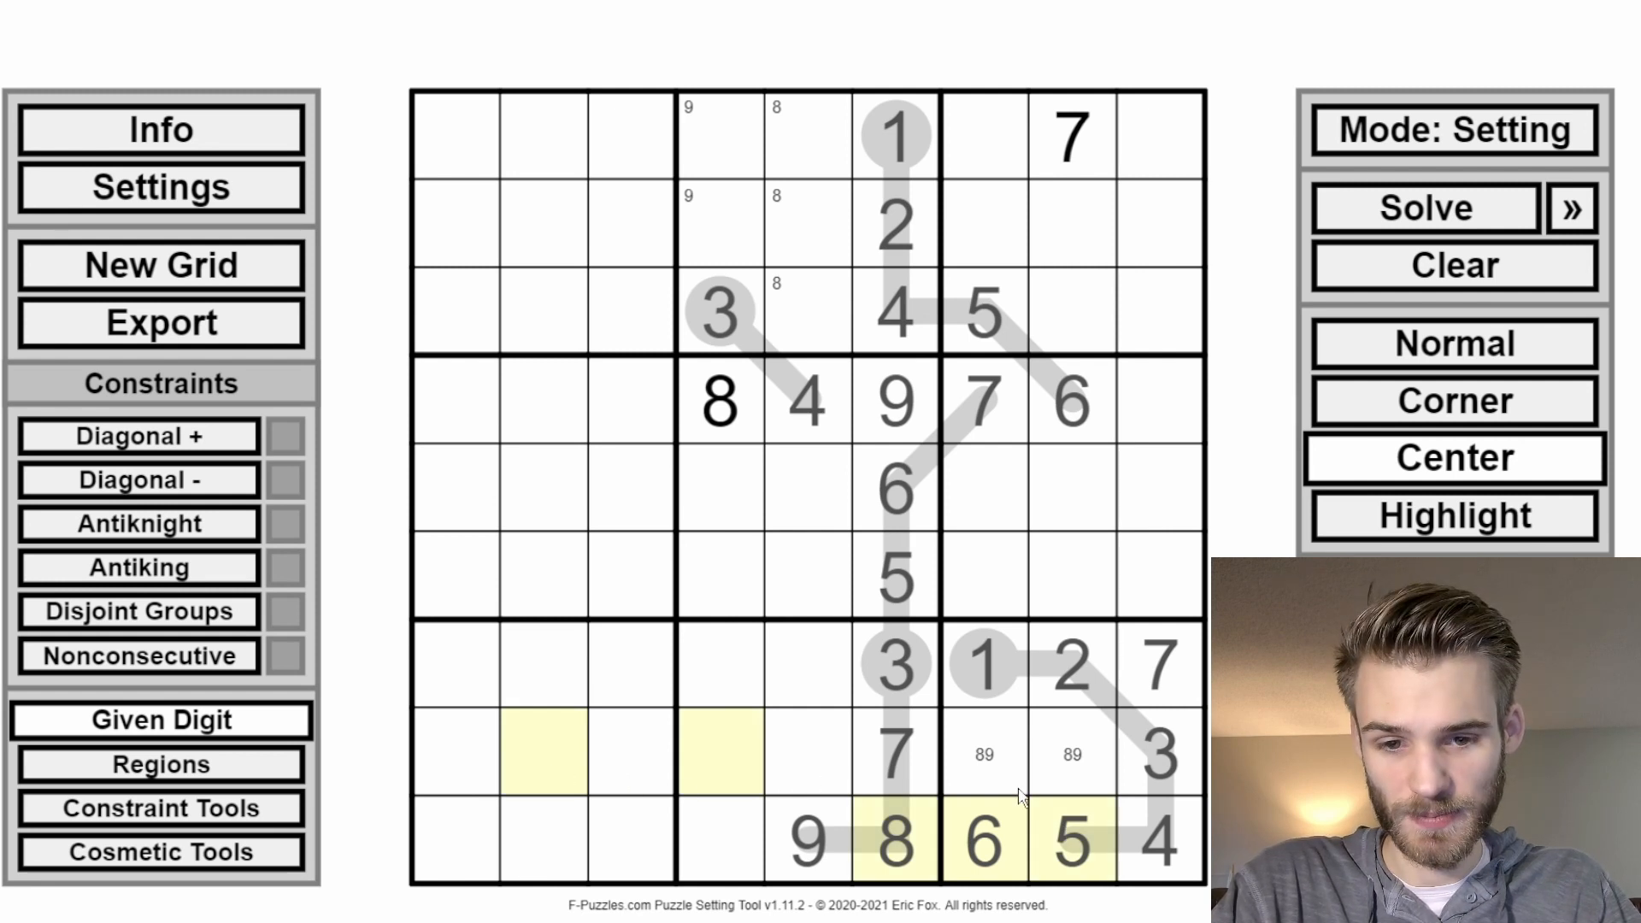
mouse_move(933, 840)
left_mouse_down()
mouse_move(886, 813)
mouse_move(1065, 744)
left_mouse_up()
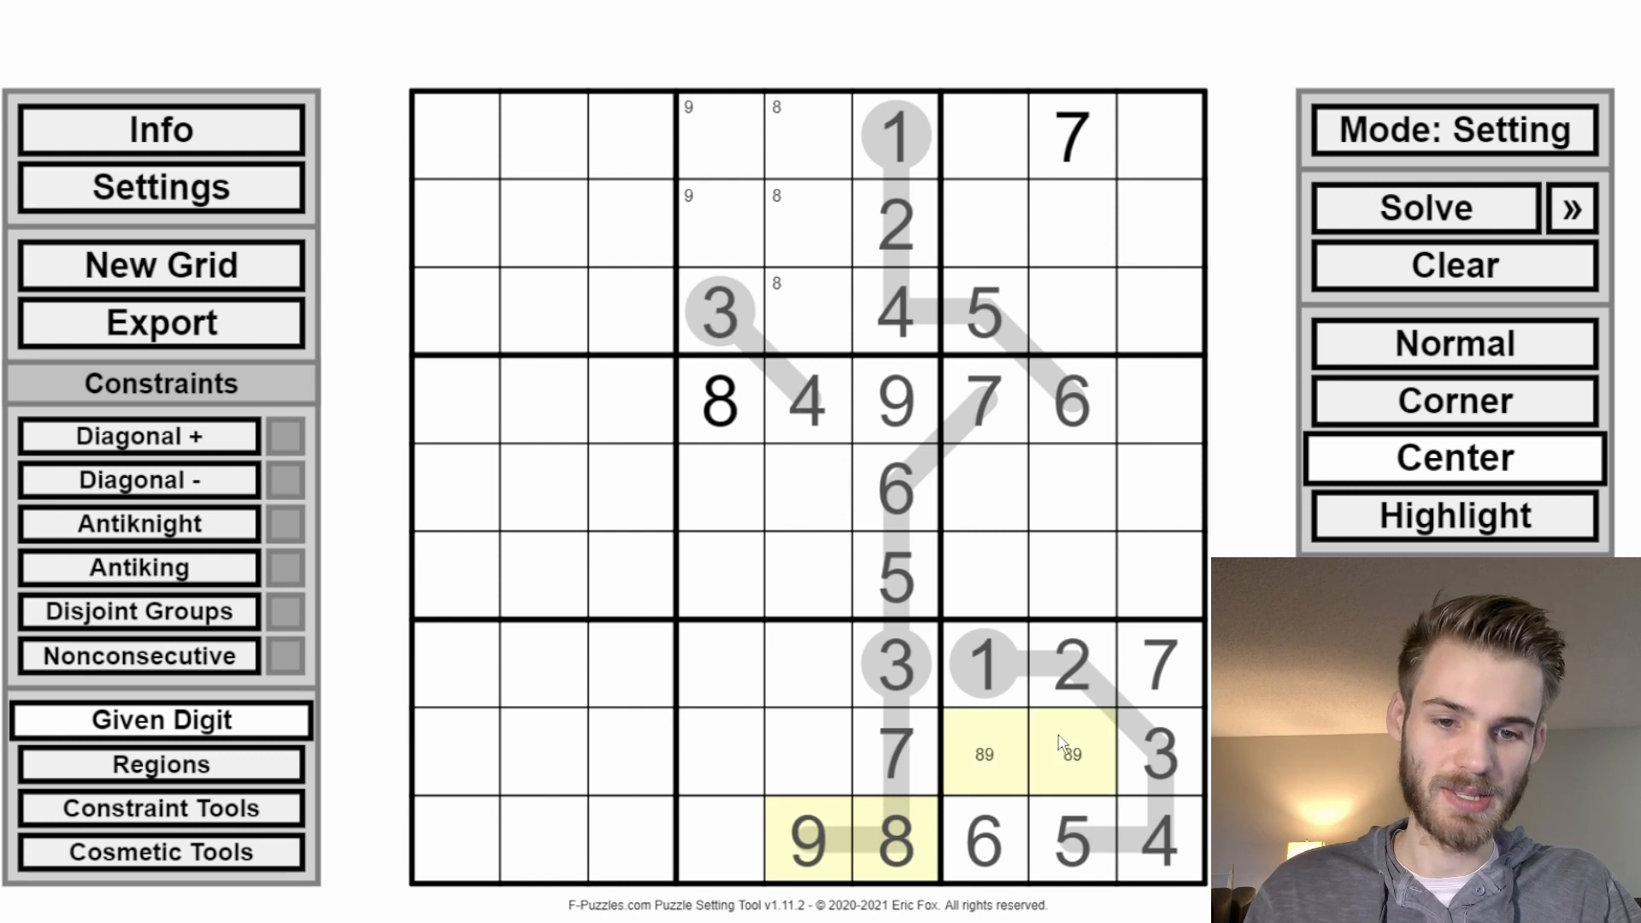
left_click(596, 656)
left_click(1488, 412)
key("8")
key("9")
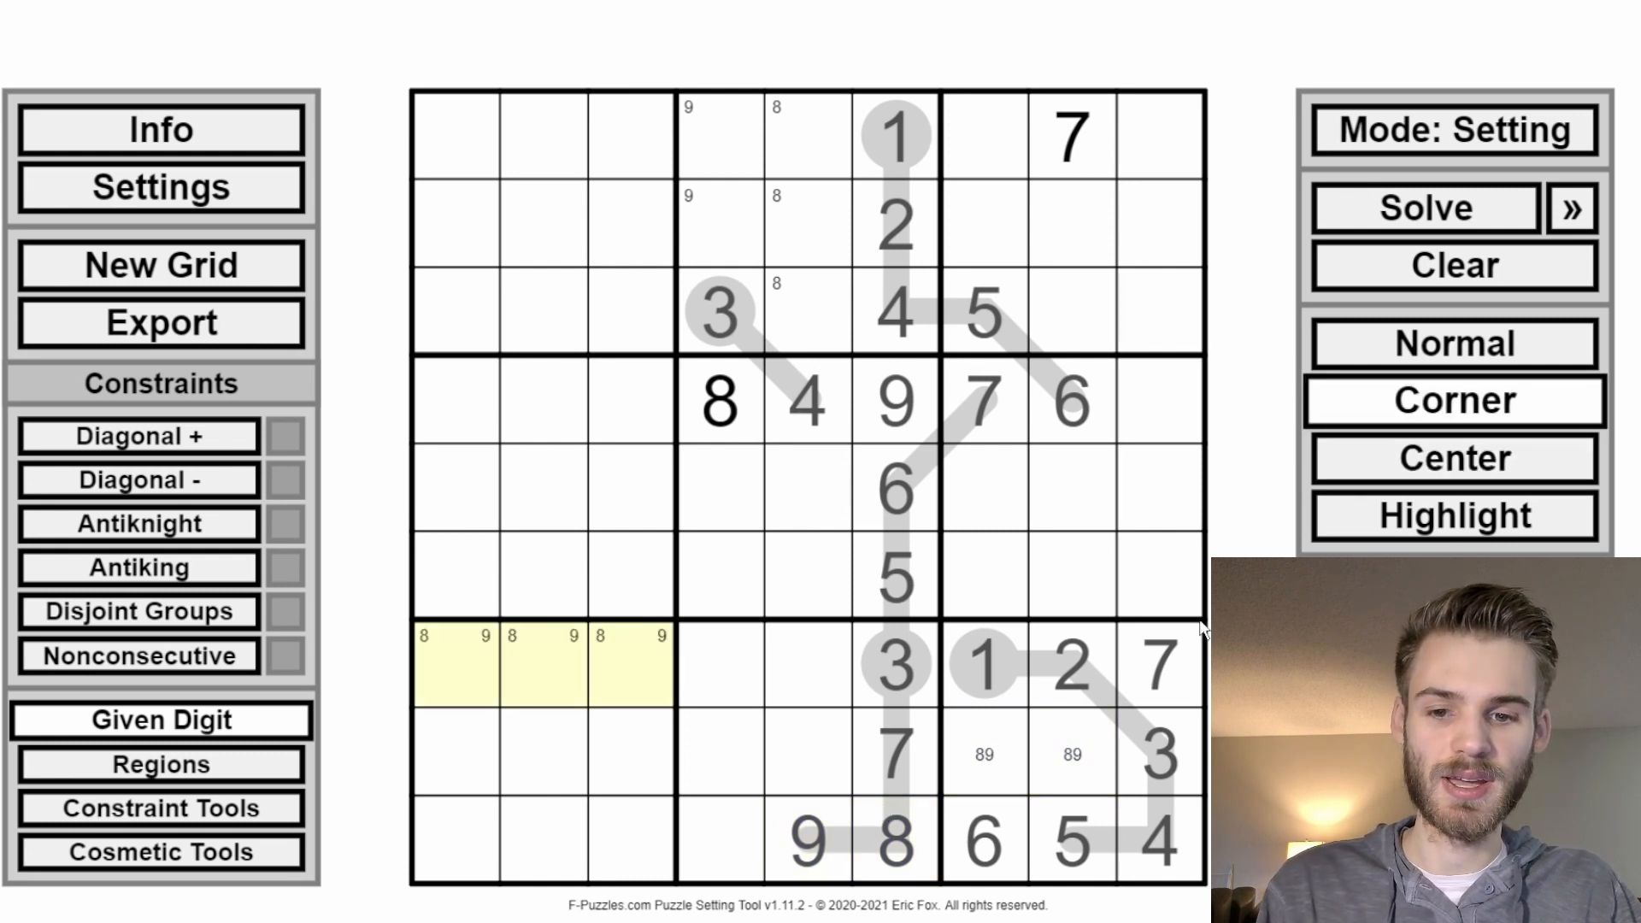
Step: Add corner marks 3 and 7 to row 9, columns 1 to 3
left_click_drag(632, 851, 502, 828)
key("3")
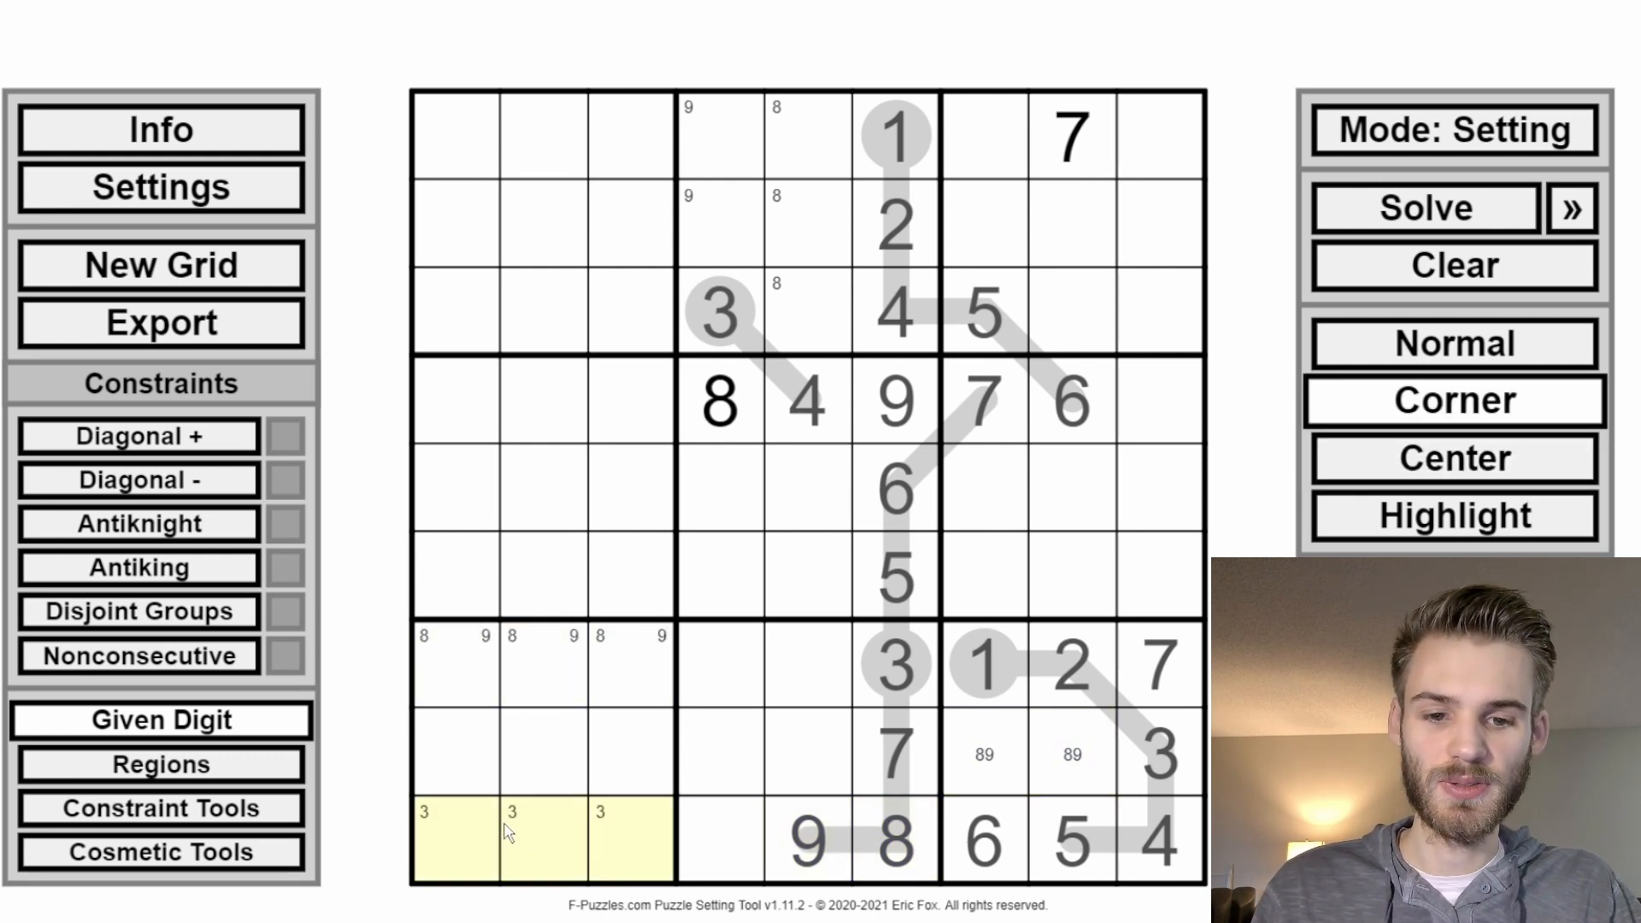
key("7")
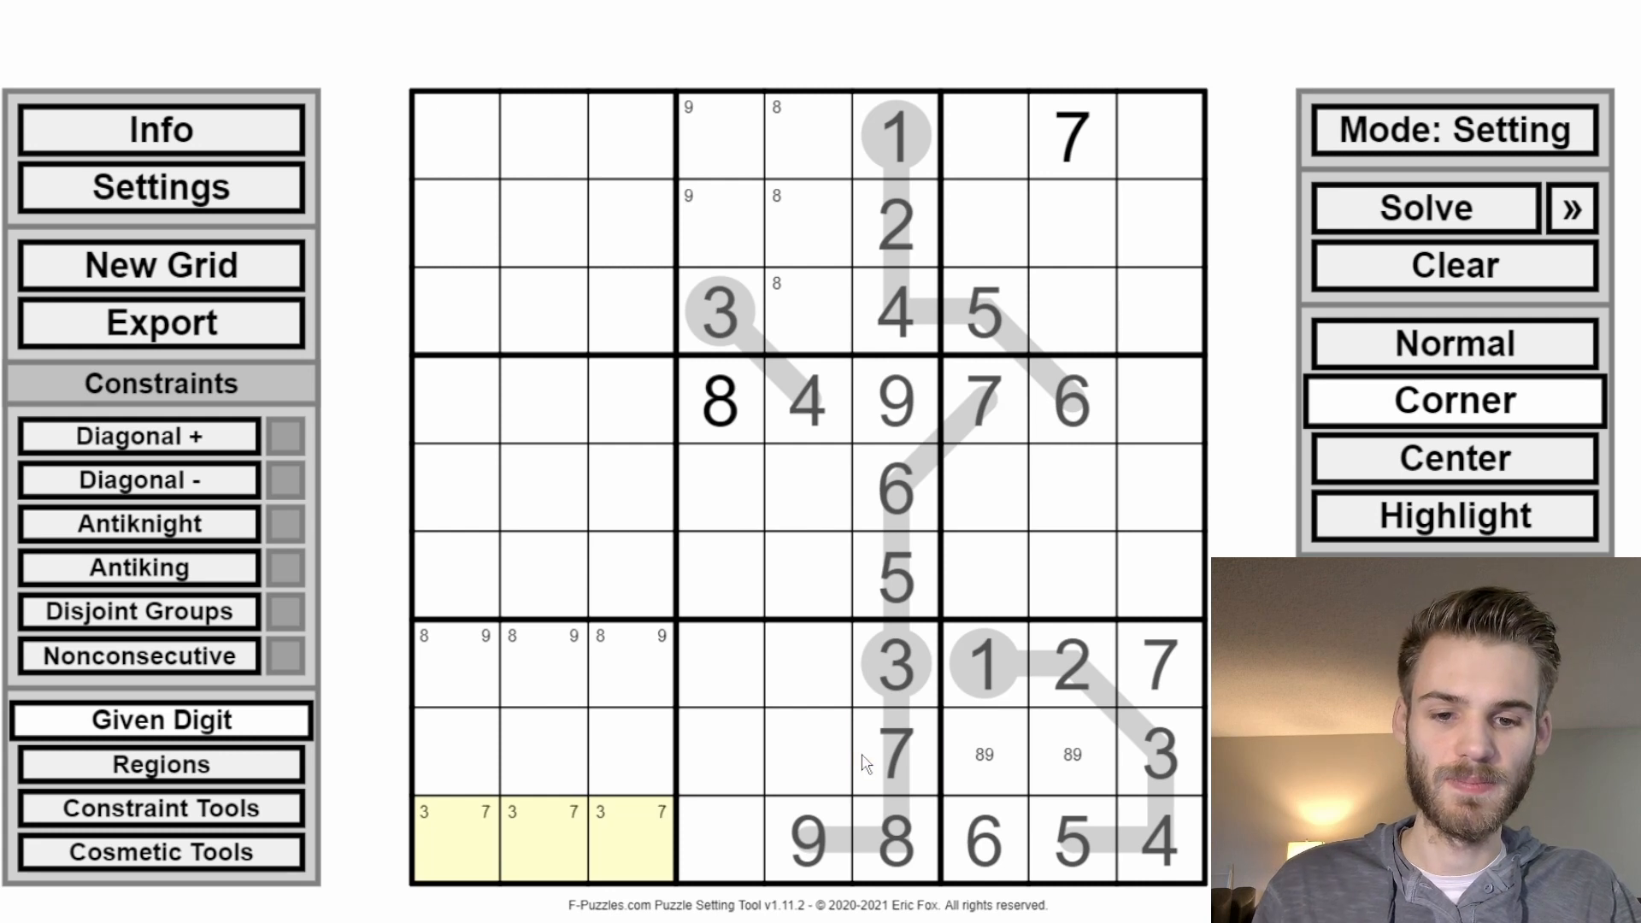
Step: Add corner marks 1 and 2 to row 8, columns 4 and 5, and row 9, column 4
left_click_drag(863, 761, 868, 675)
key("c")
mouse_move(1158, 730)
left_mouse_down()
mouse_move(1163, 665)
mouse_move(964, 673)
left_mouse_up()
key("x")
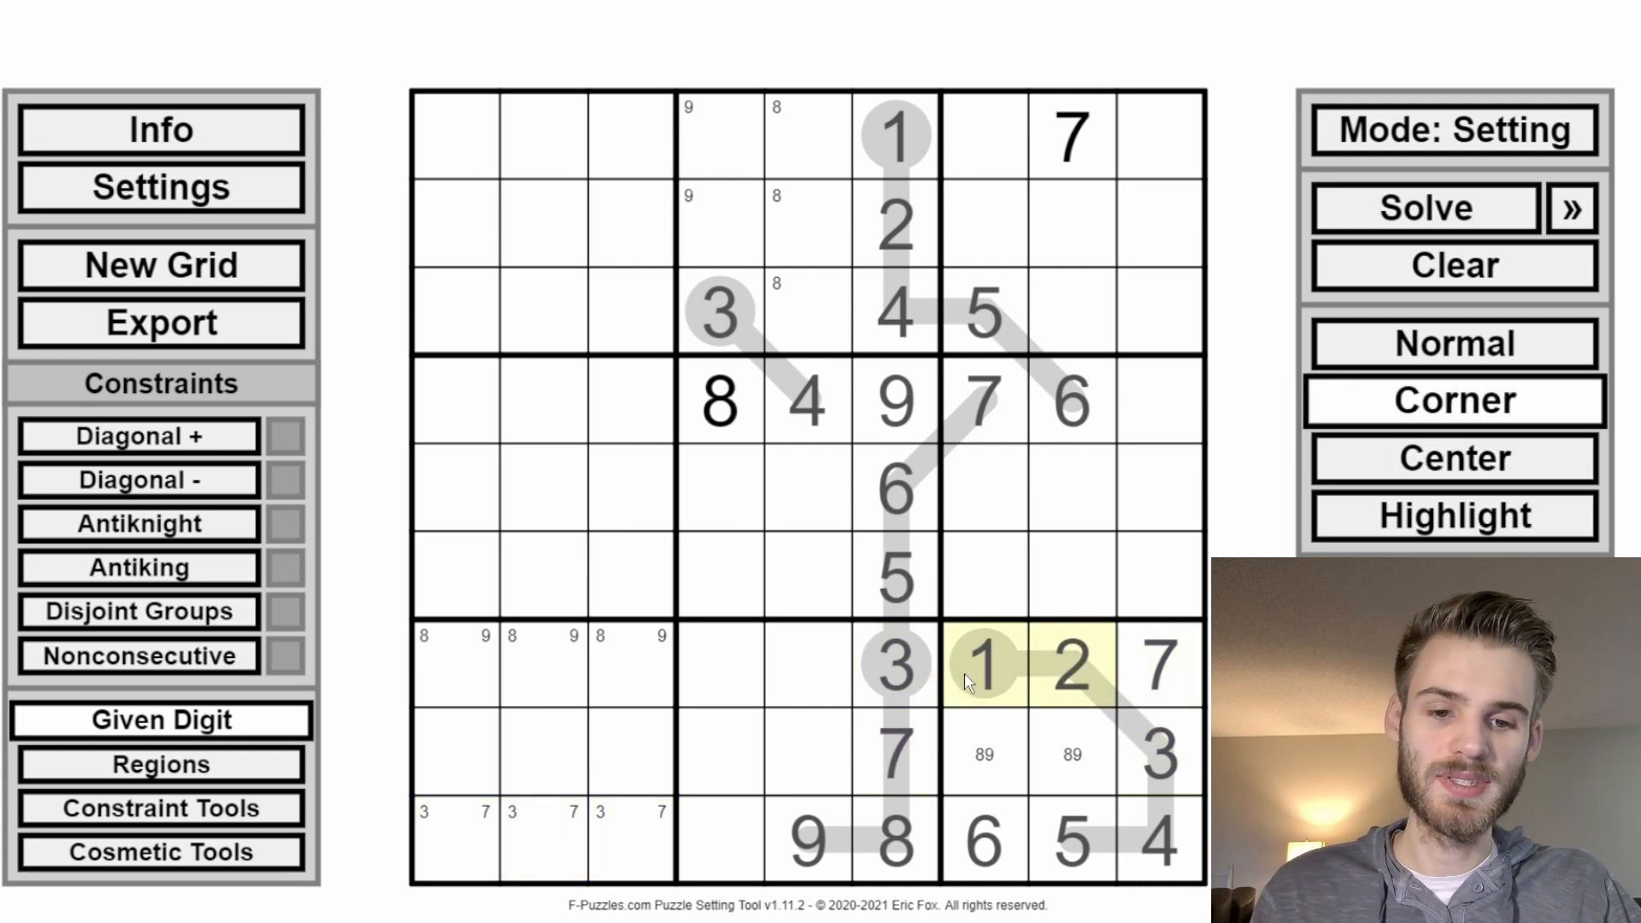
key("c")
key("x")
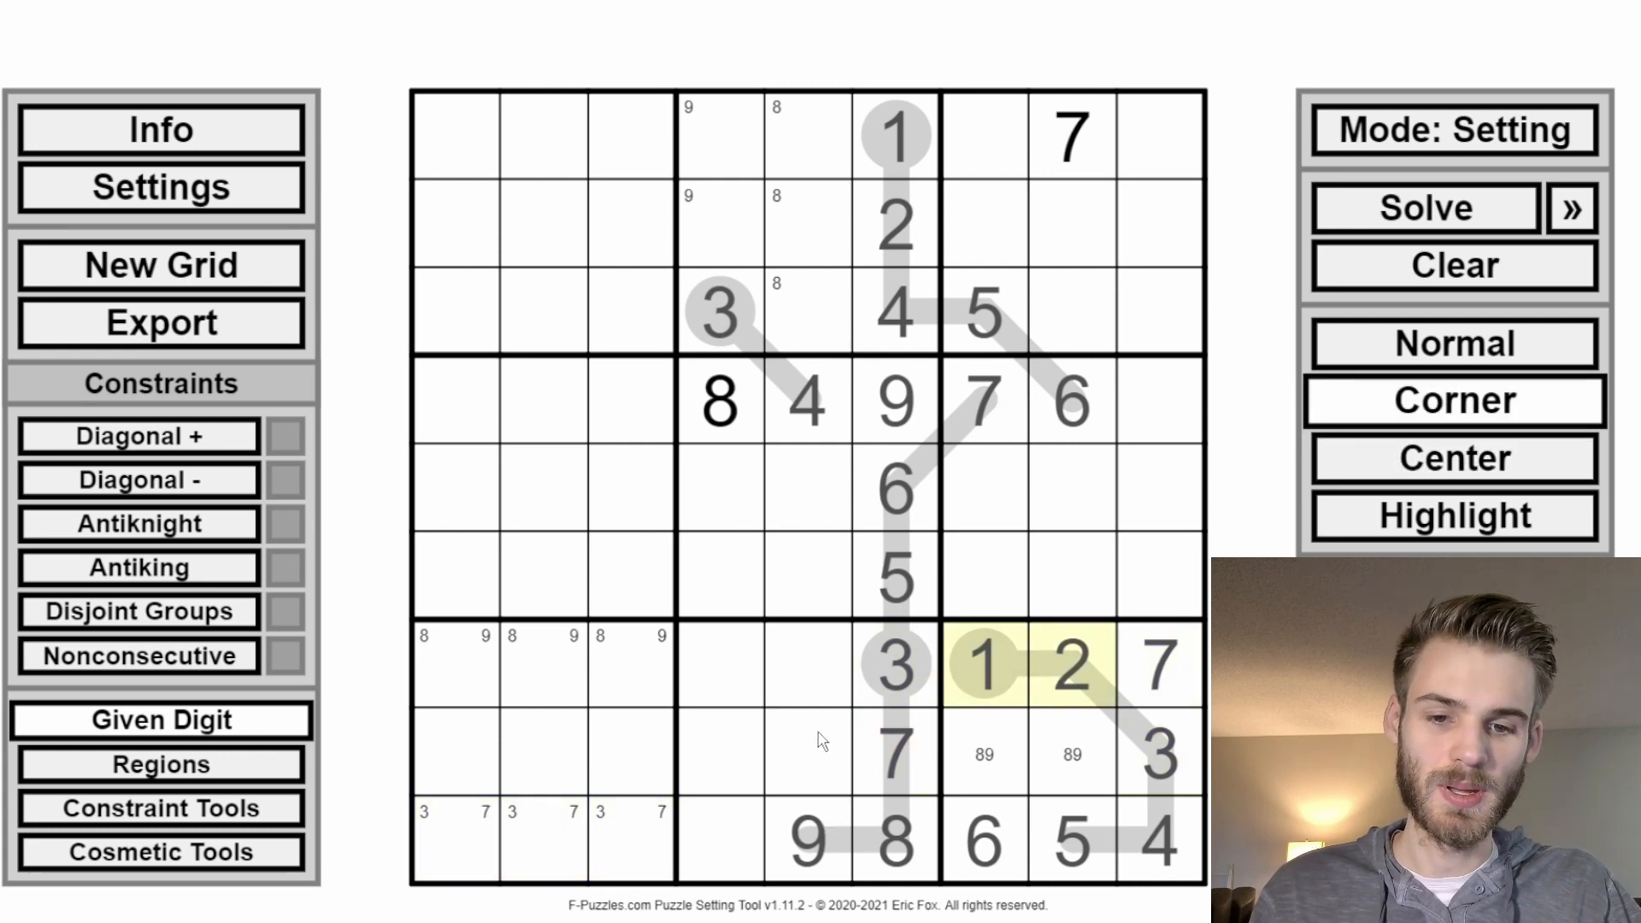
left_click_drag(735, 677, 799, 680)
key("1")
key("2")
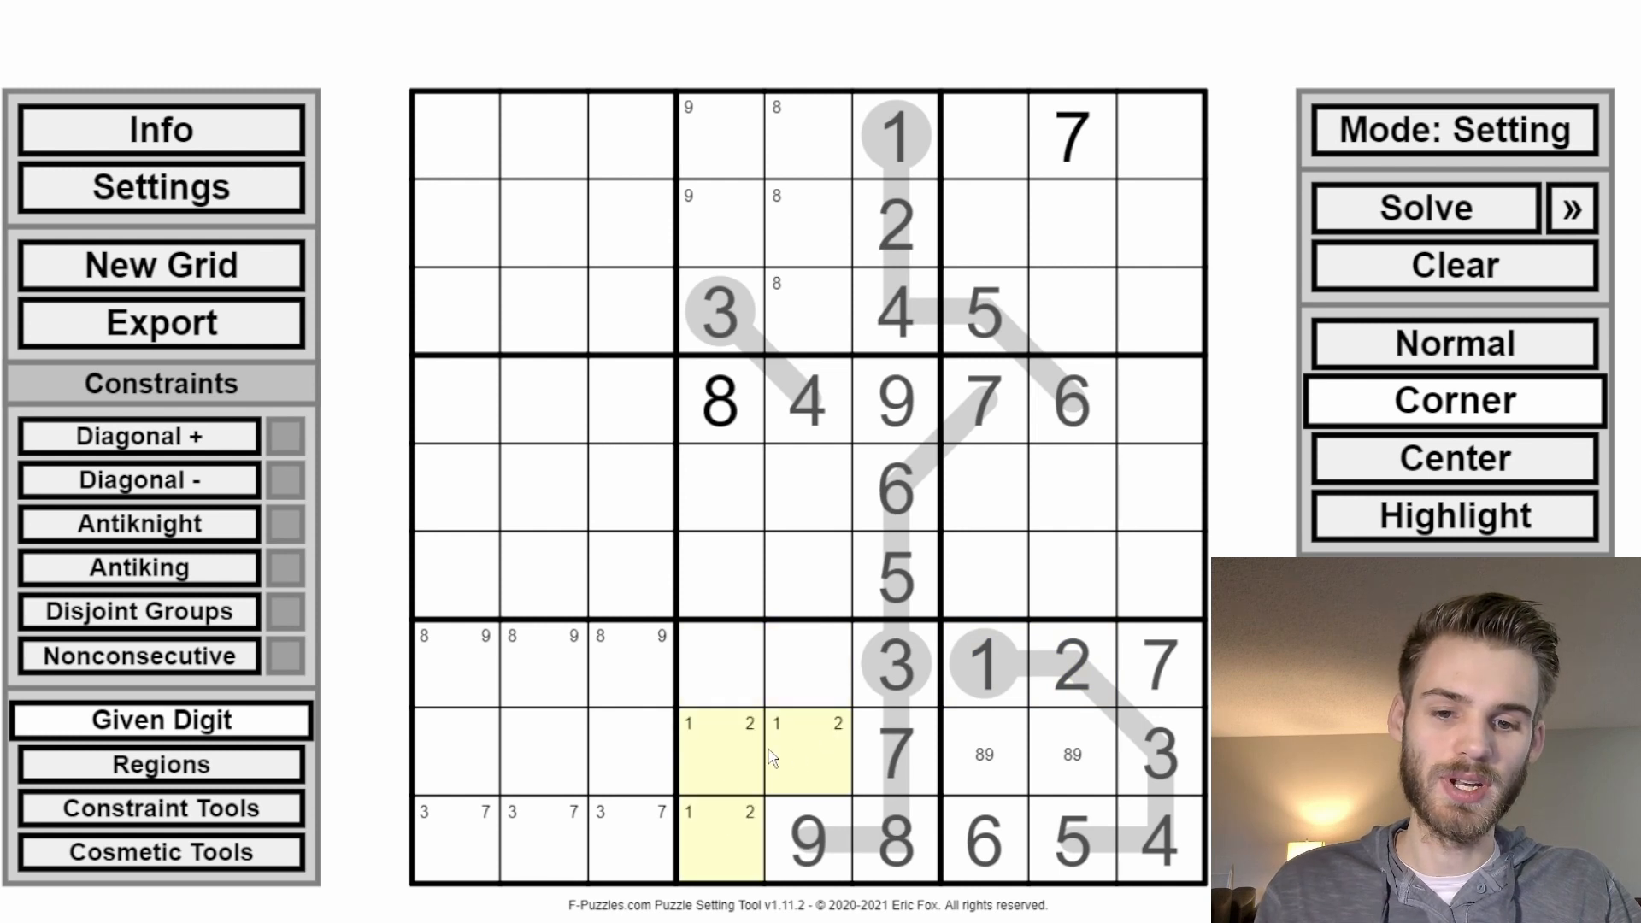
Step: Add corner mark 3 to rows 5 and 6 of column 5
left_click_drag(829, 551, 813, 476)
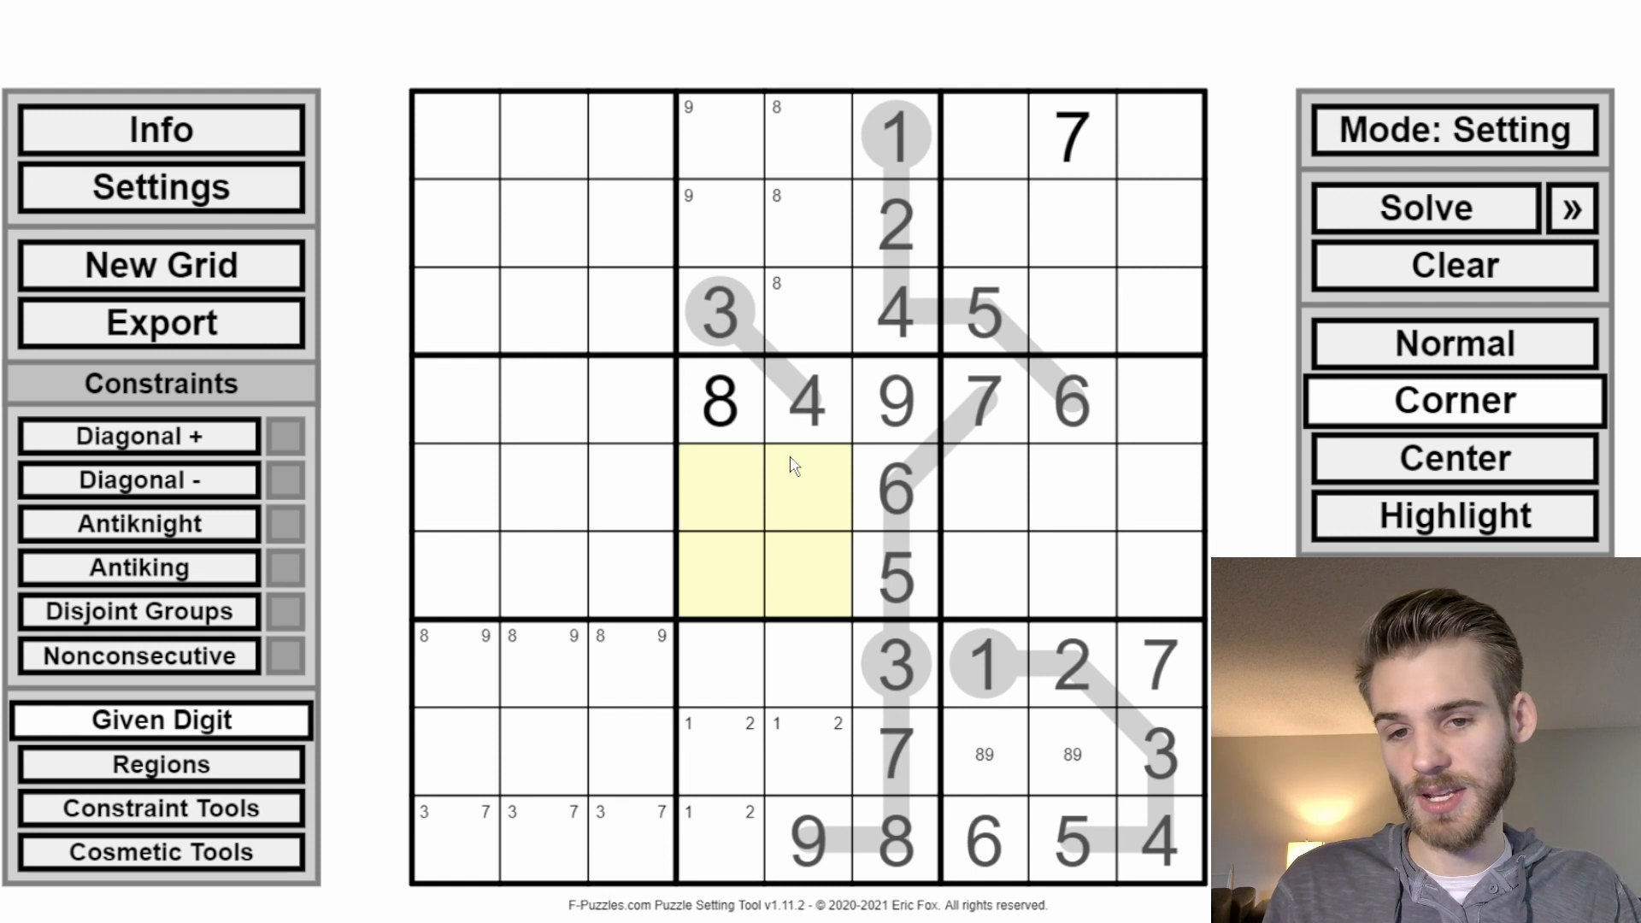
key("3")
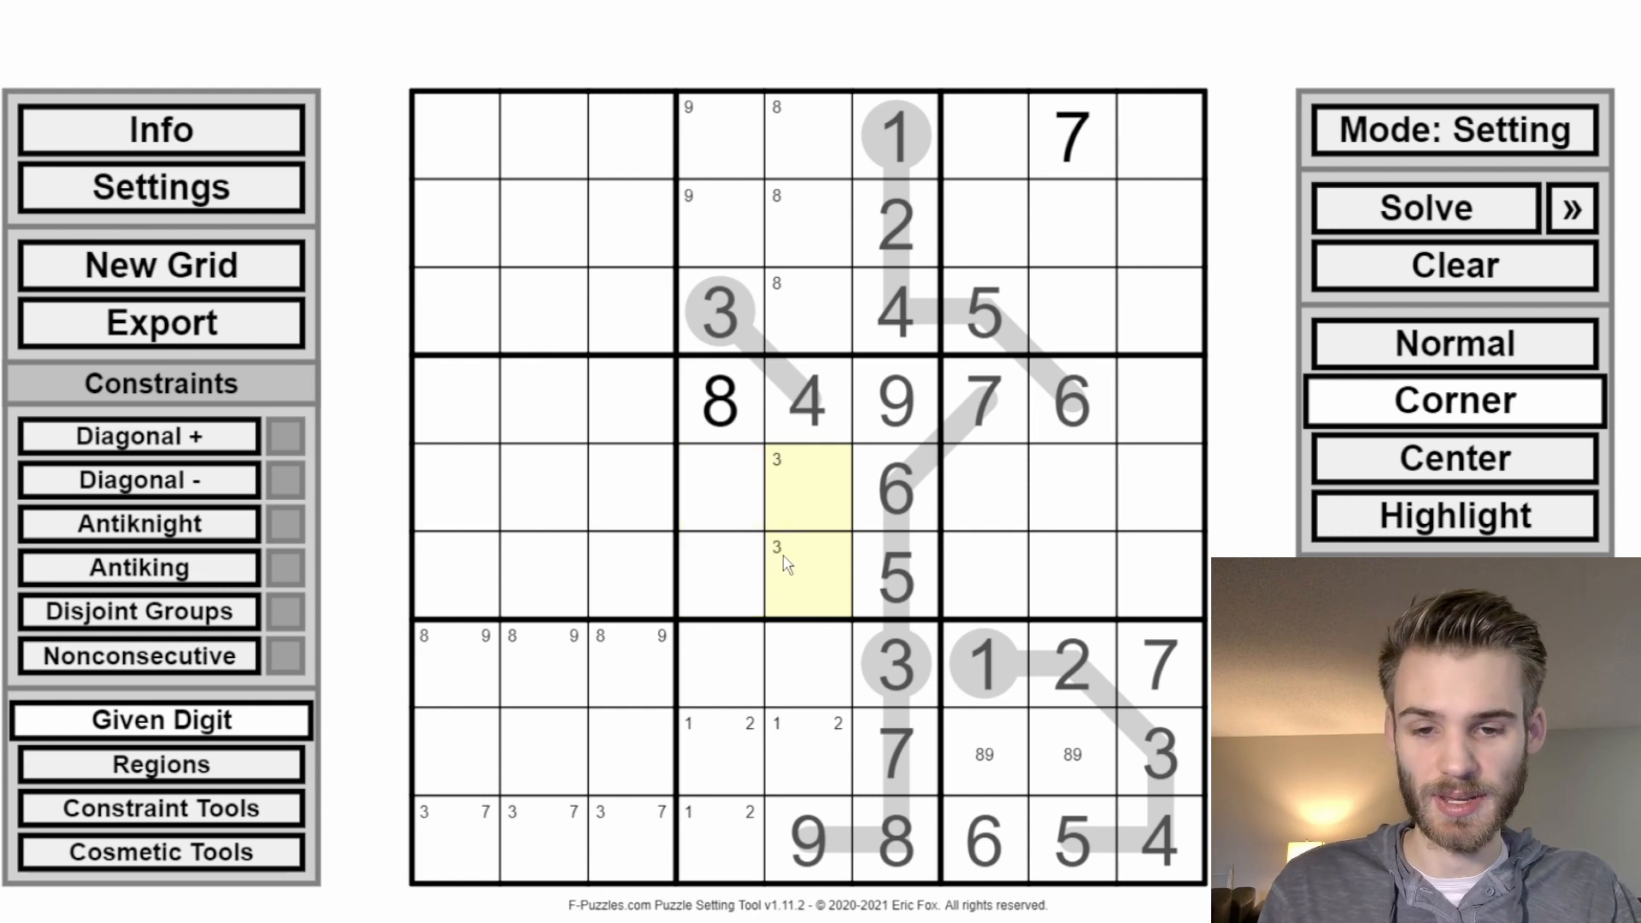
left_click(738, 318)
mouse_move(761, 477)
left_mouse_down()
mouse_move(764, 571)
mouse_move(802, 510)
mouse_move(771, 473)
mouse_move(712, 525)
left_mouse_up()
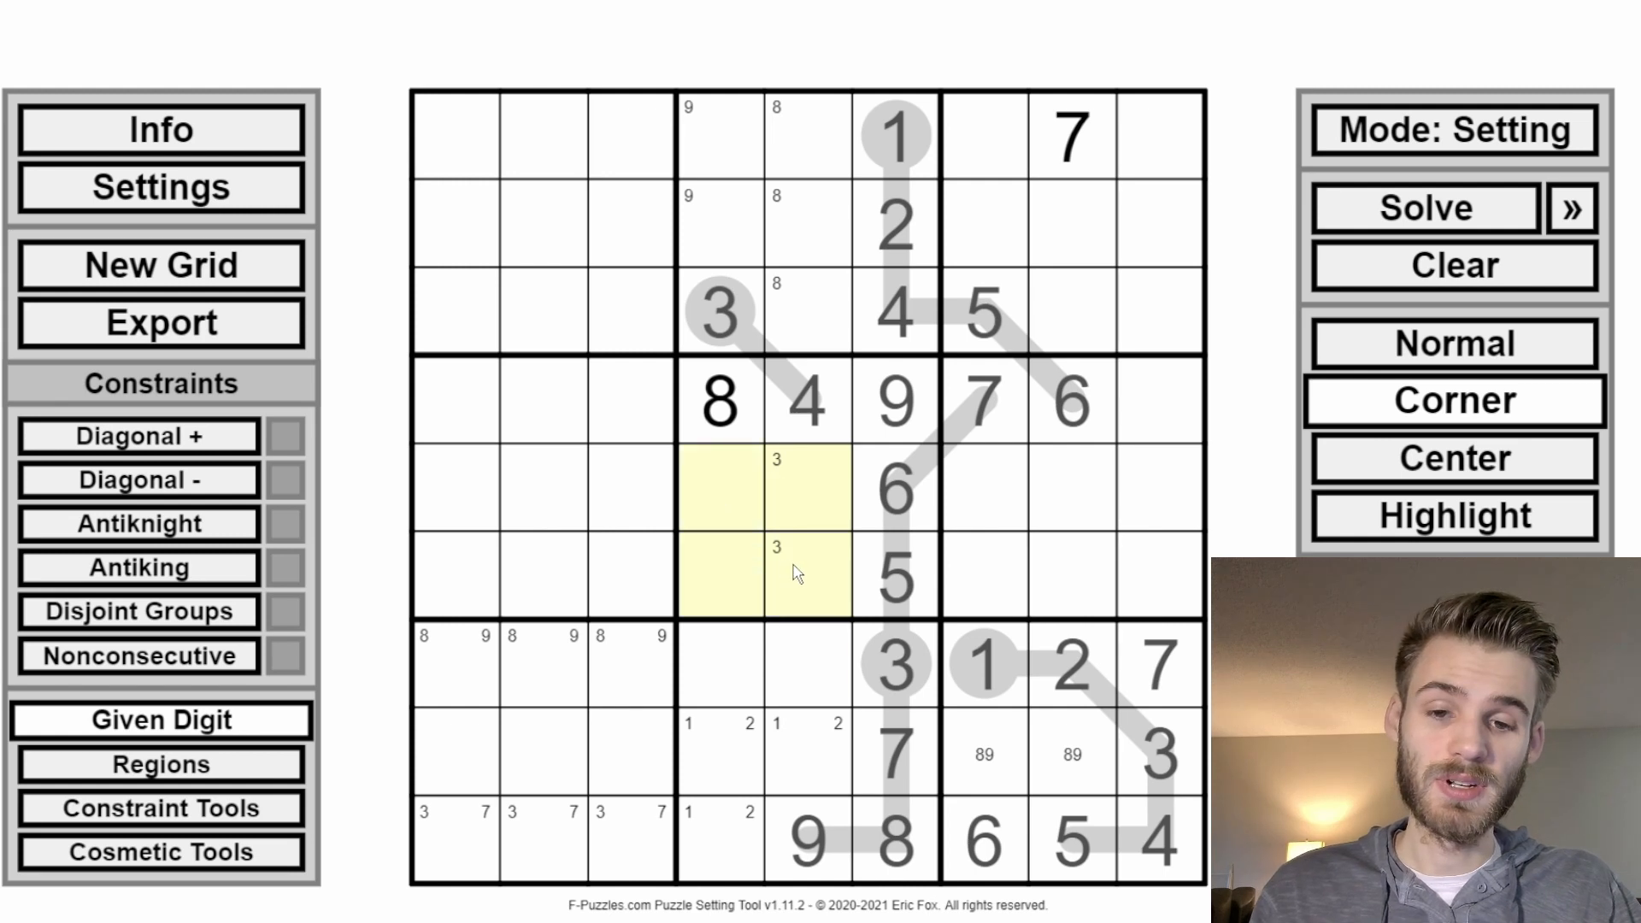
Step: Try center marks 3 and 7 in rows 5 and 6, column 5, and 1 and 2 in column 4 and in row 8, column 5
left_click(1337, 468)
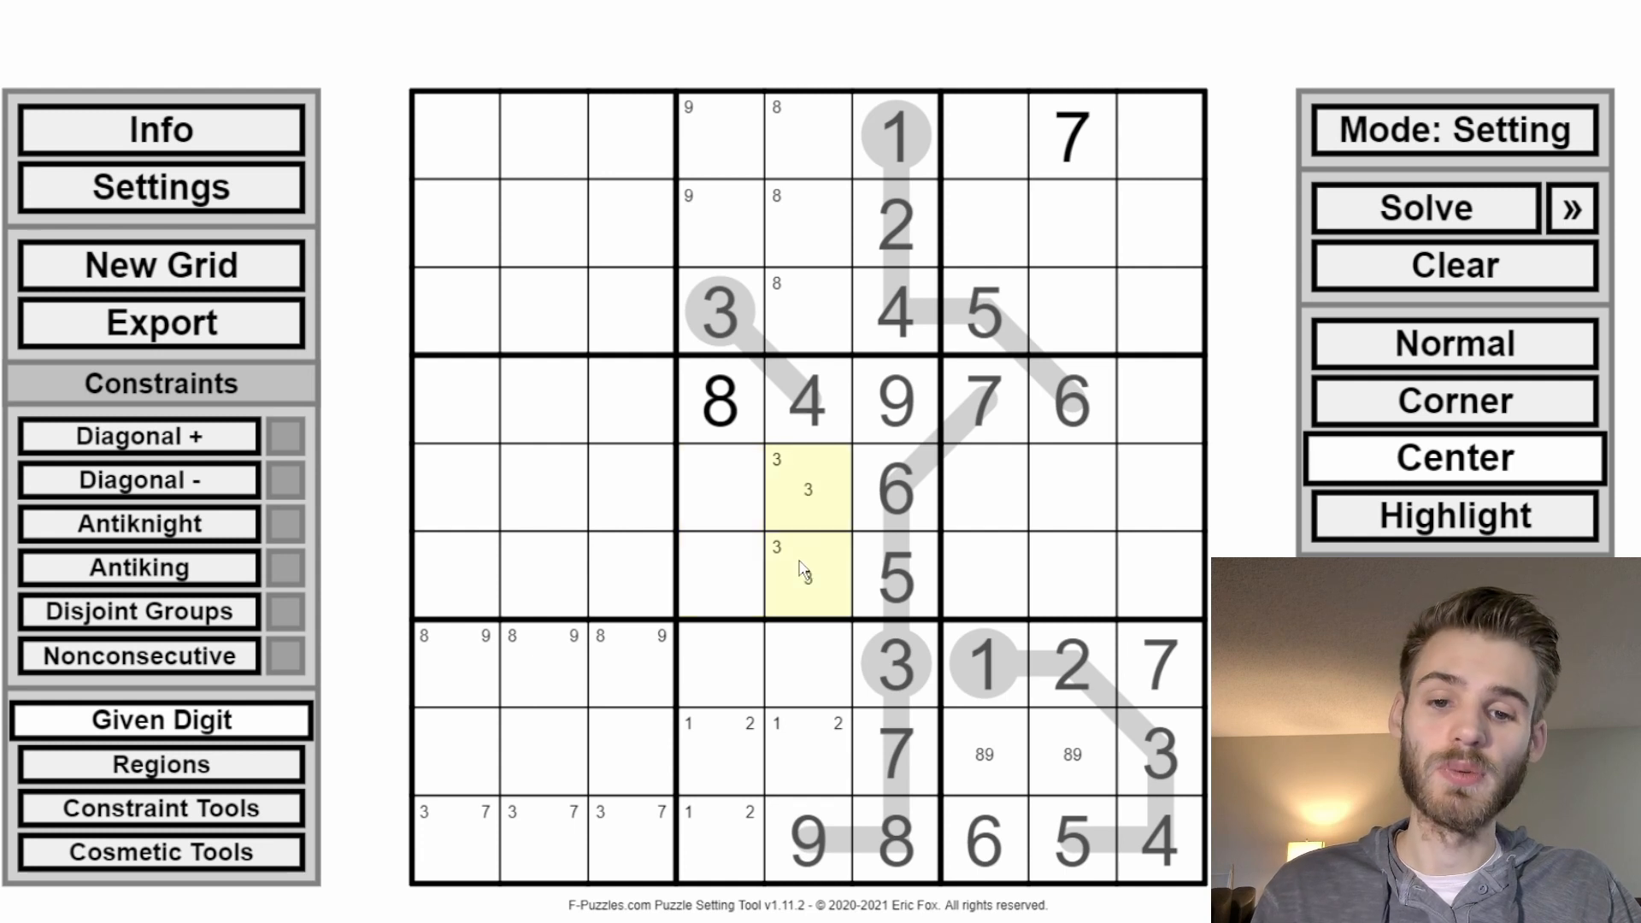
key("7")
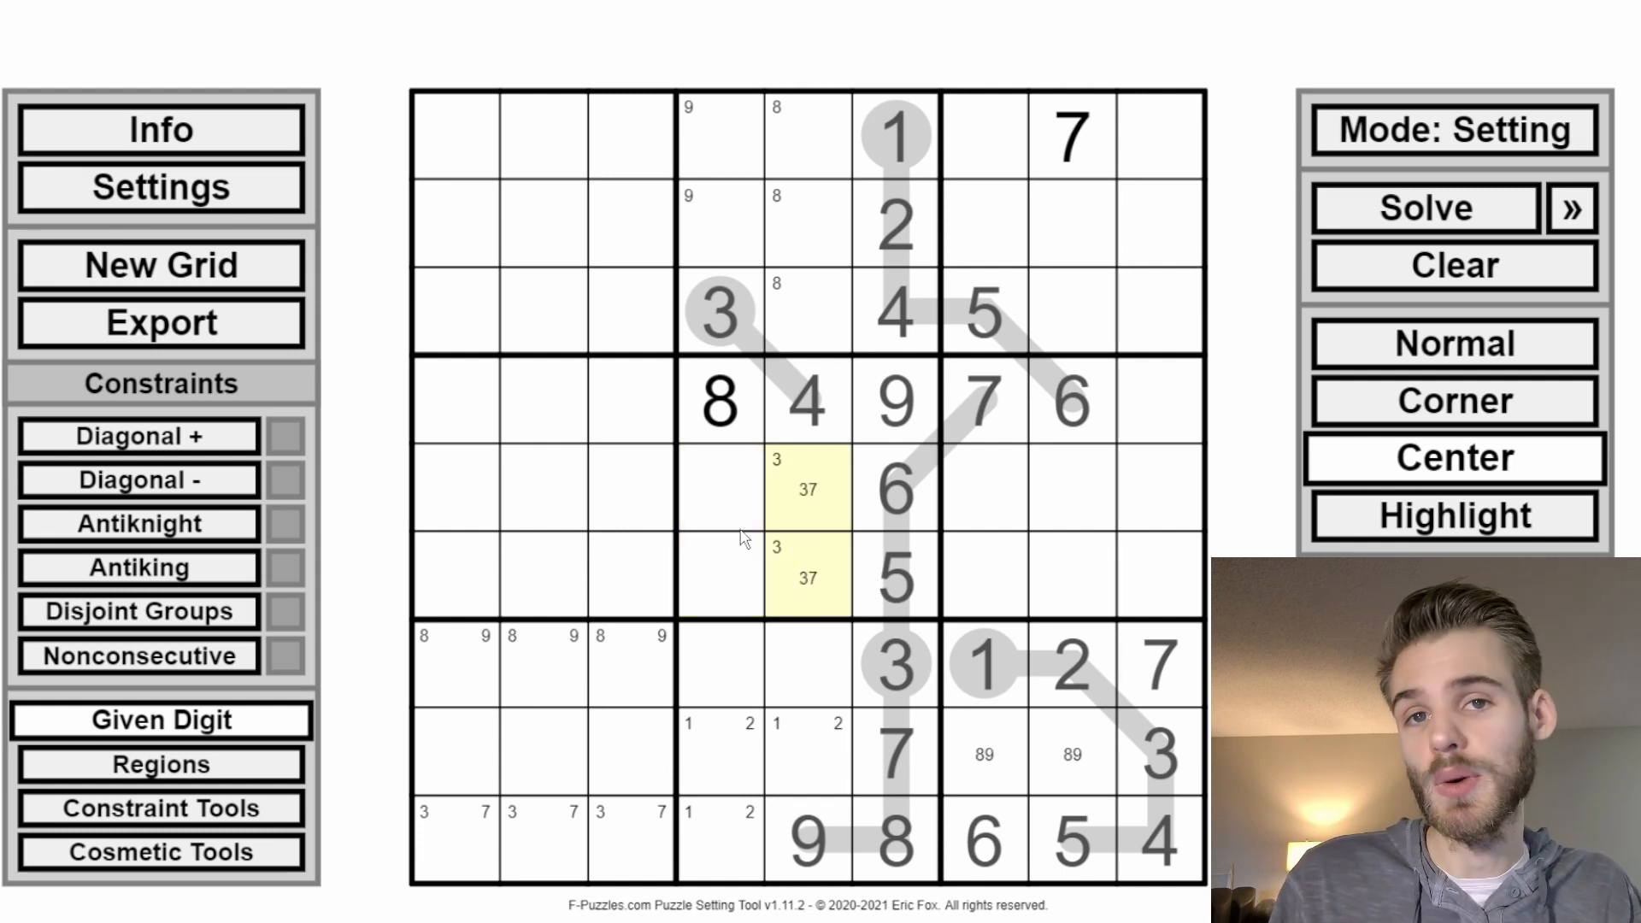
left_click_drag(738, 525, 739, 584)
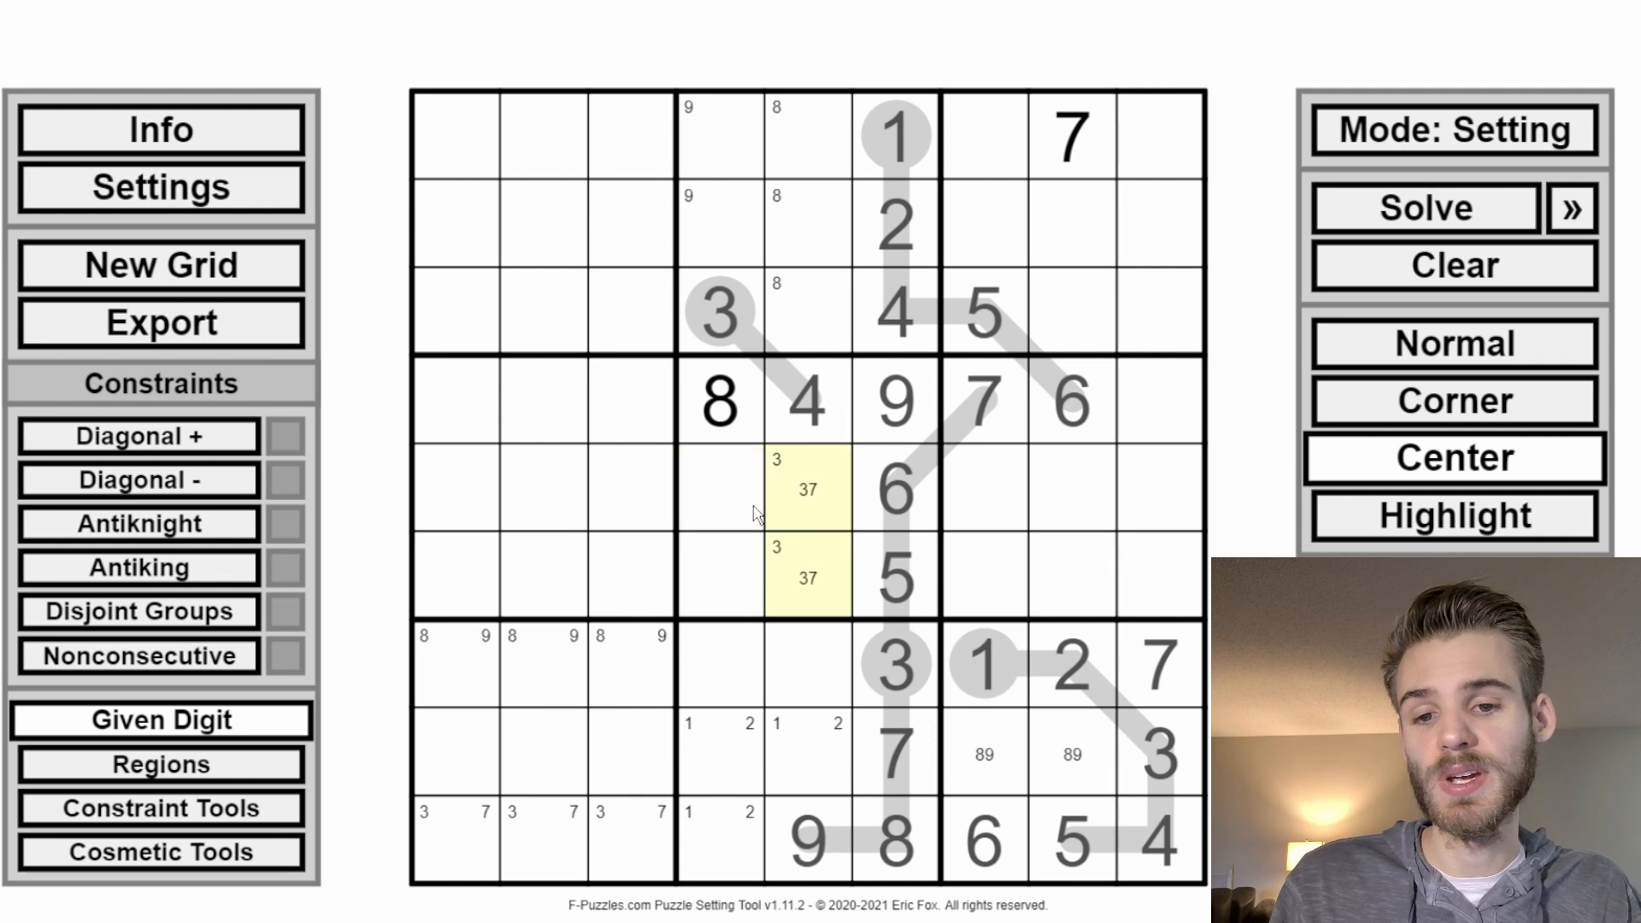
left_click_drag(754, 512, 751, 601)
key("1")
key("2")
left_click_drag(735, 732, 726, 876)
key("Delete")
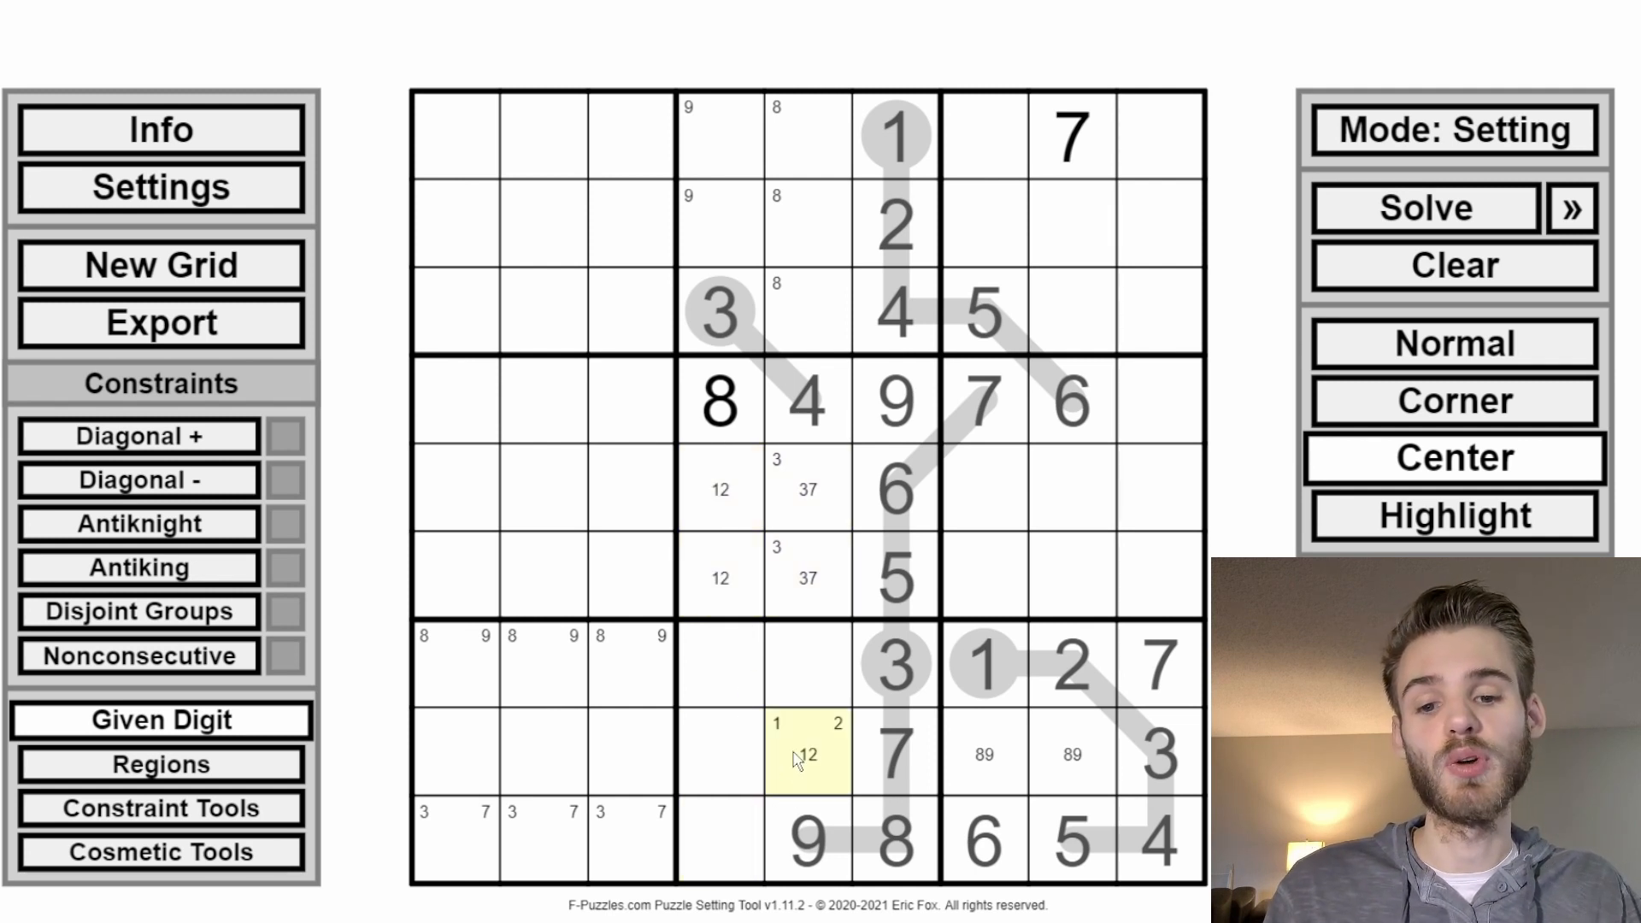
Step: Undo the trial center marks in the middle boxes and restore the cleared corner marks in rows 8 and 9, column 4
key("ctrl+z")
key("ctrl+z")
key("ctrl+z")
key("ctrl+z")
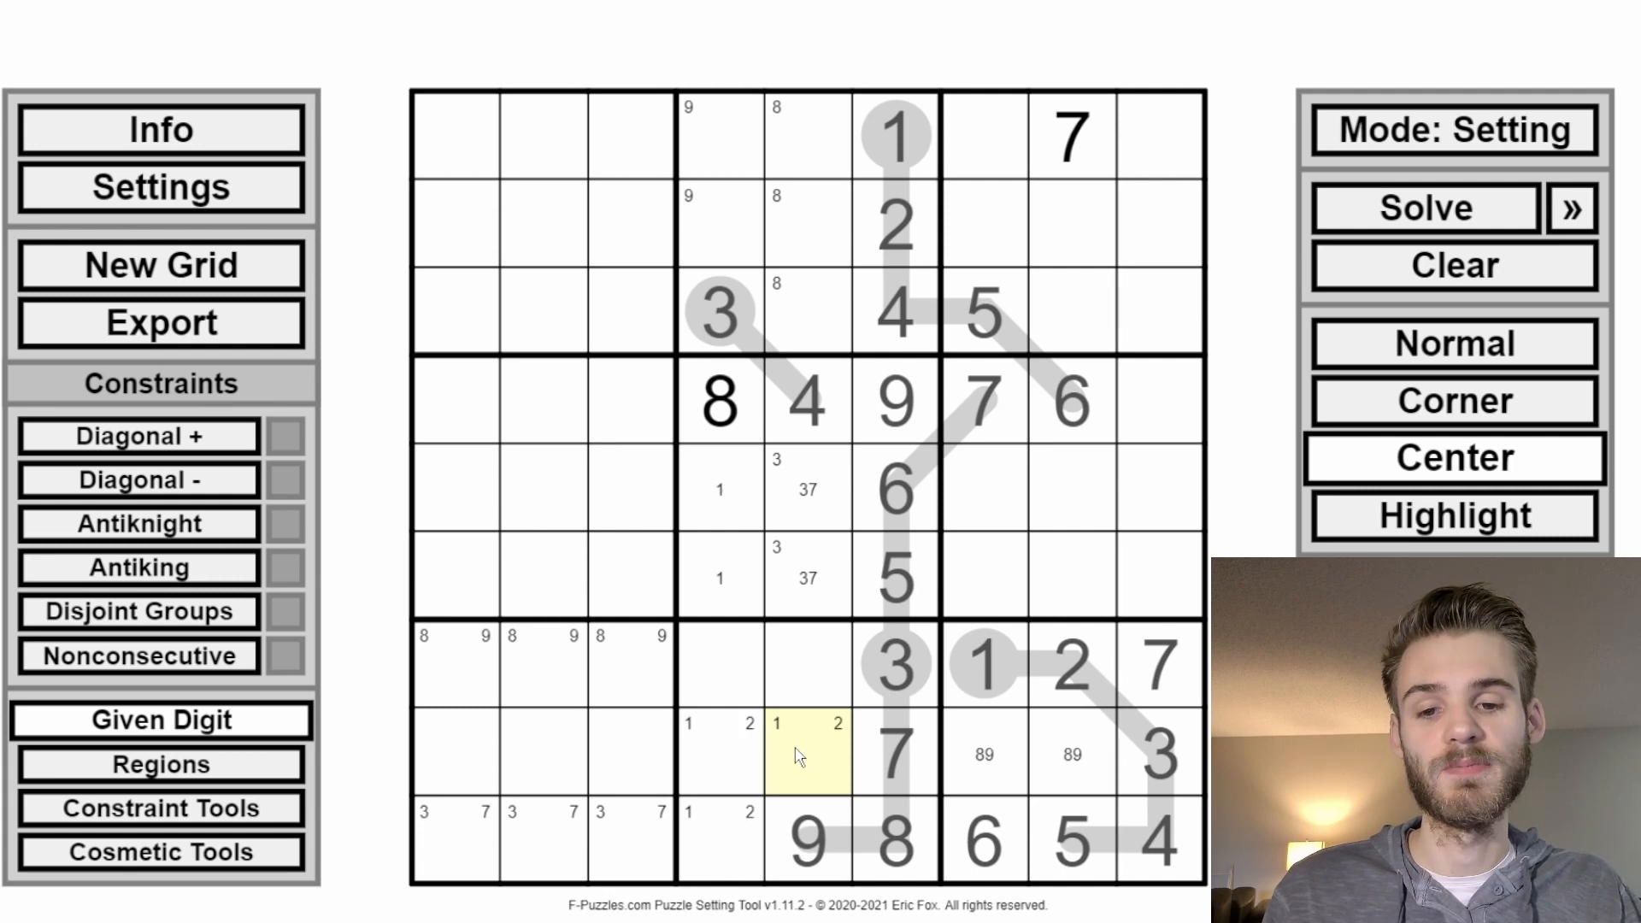
Step: Add corner mark 7 to rows 5 and 6 of column 4 and to rows 2 and 3 of column 5
left_click_drag(742, 514, 735, 580)
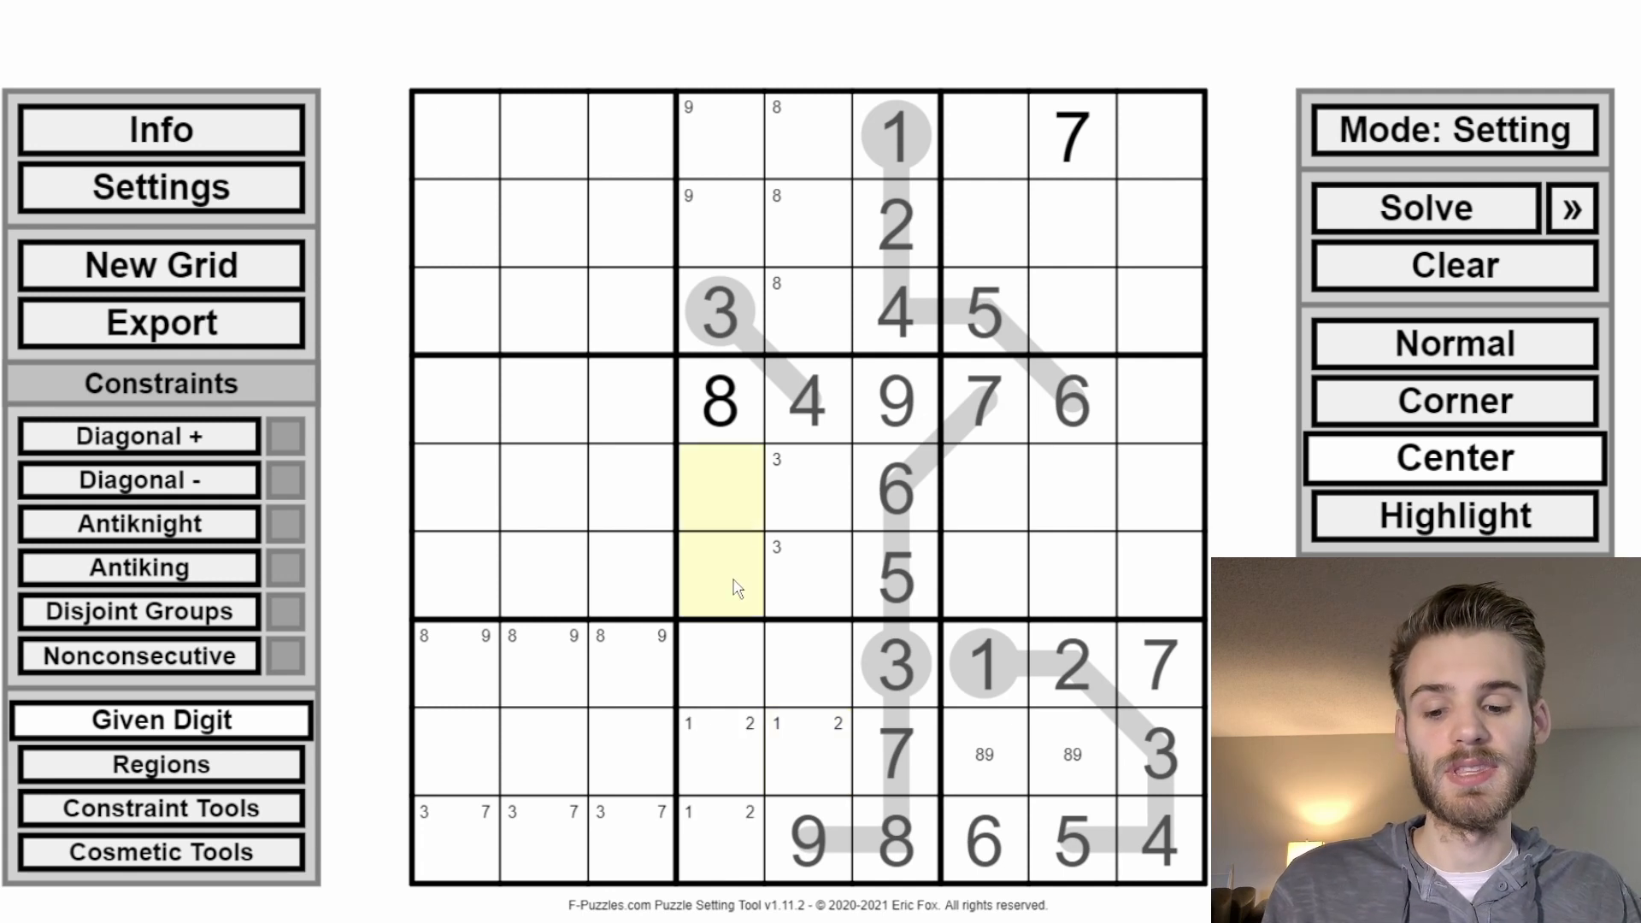
left_click(1425, 395)
type("7")
left_click_drag(808, 309, 817, 193)
type("7")
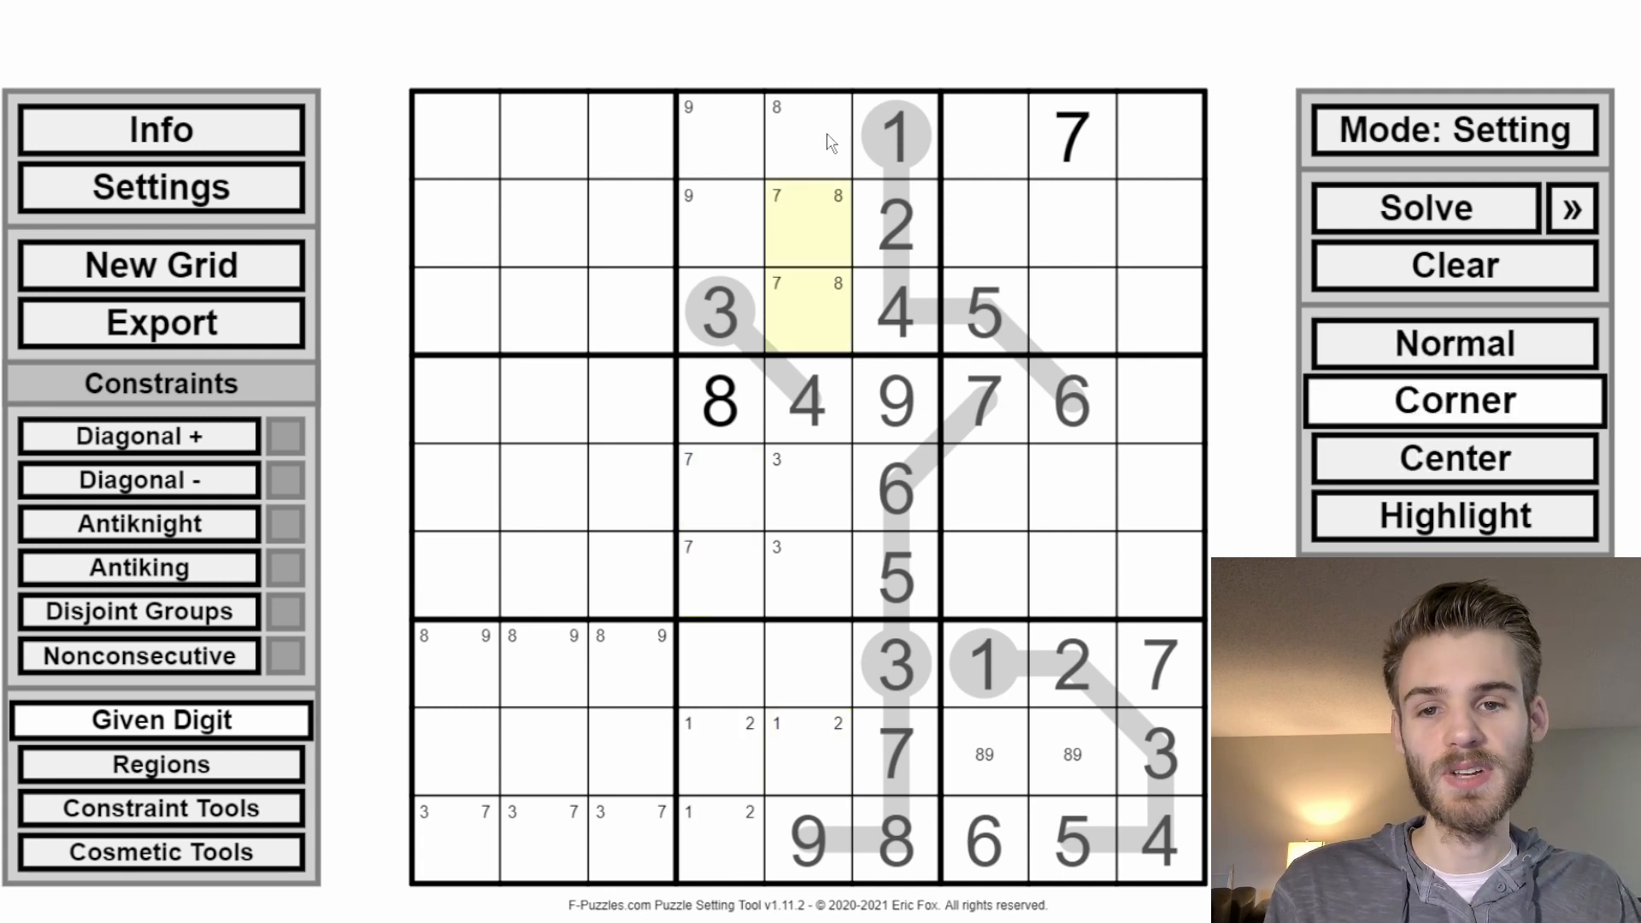
Step: Examine how the given 7 in row 1, column 8 affects the grid and which open cells of rows 1 and 2 could take a thermometer
left_click(1055, 158)
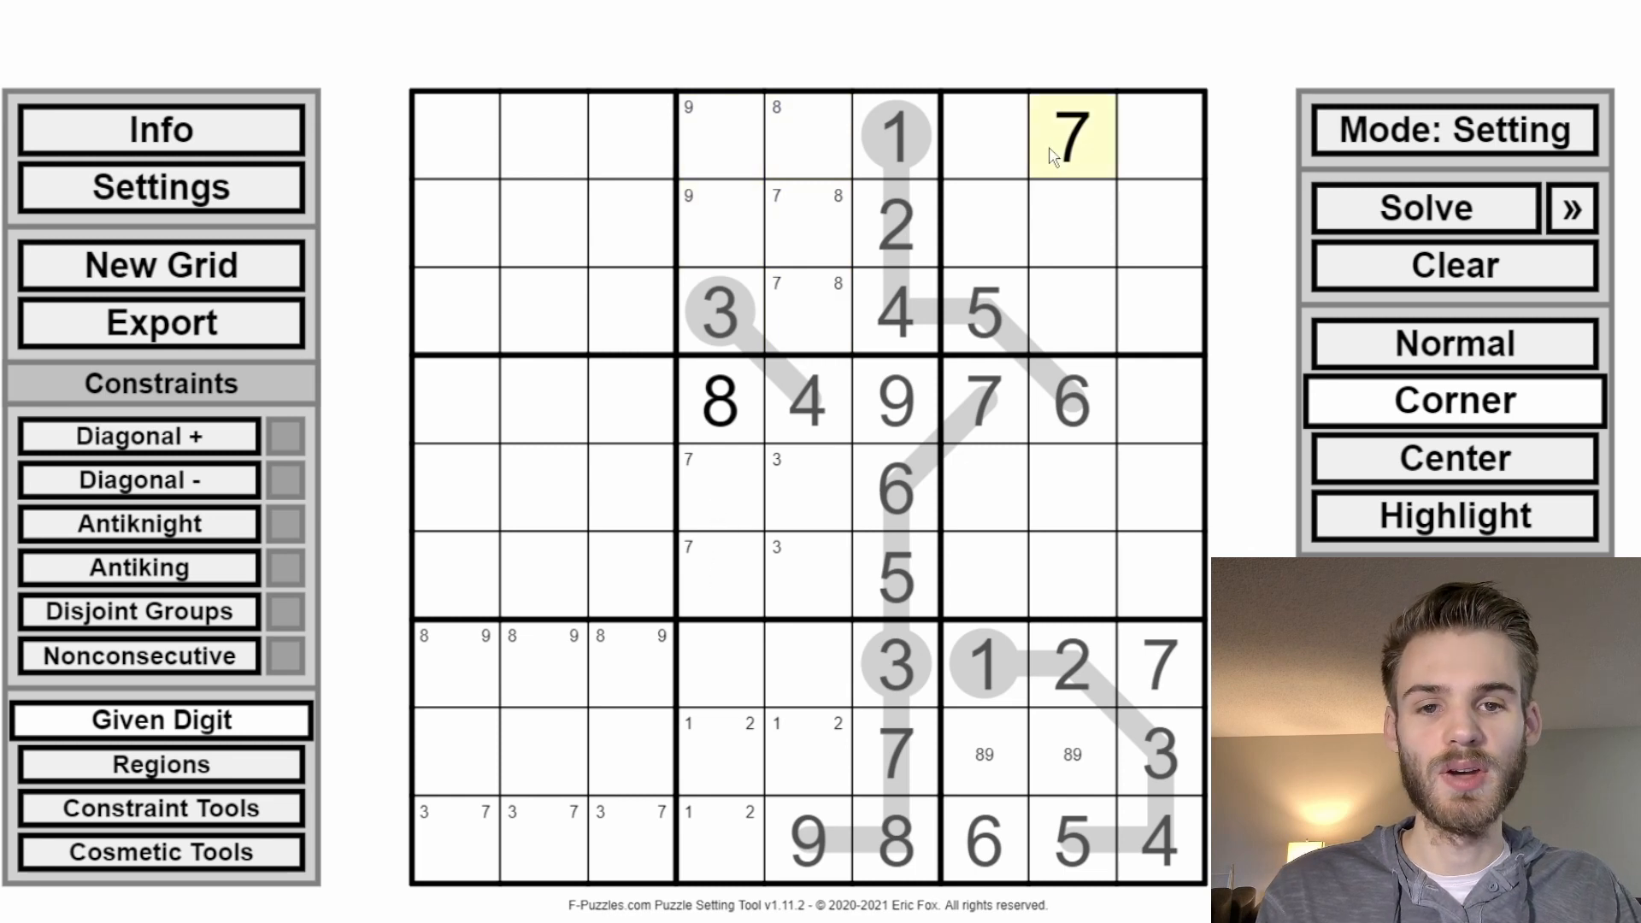
left_click(1082, 248)
left_click_drag(1083, 248, 1084, 313)
left_click_drag(1069, 158, 1082, 323)
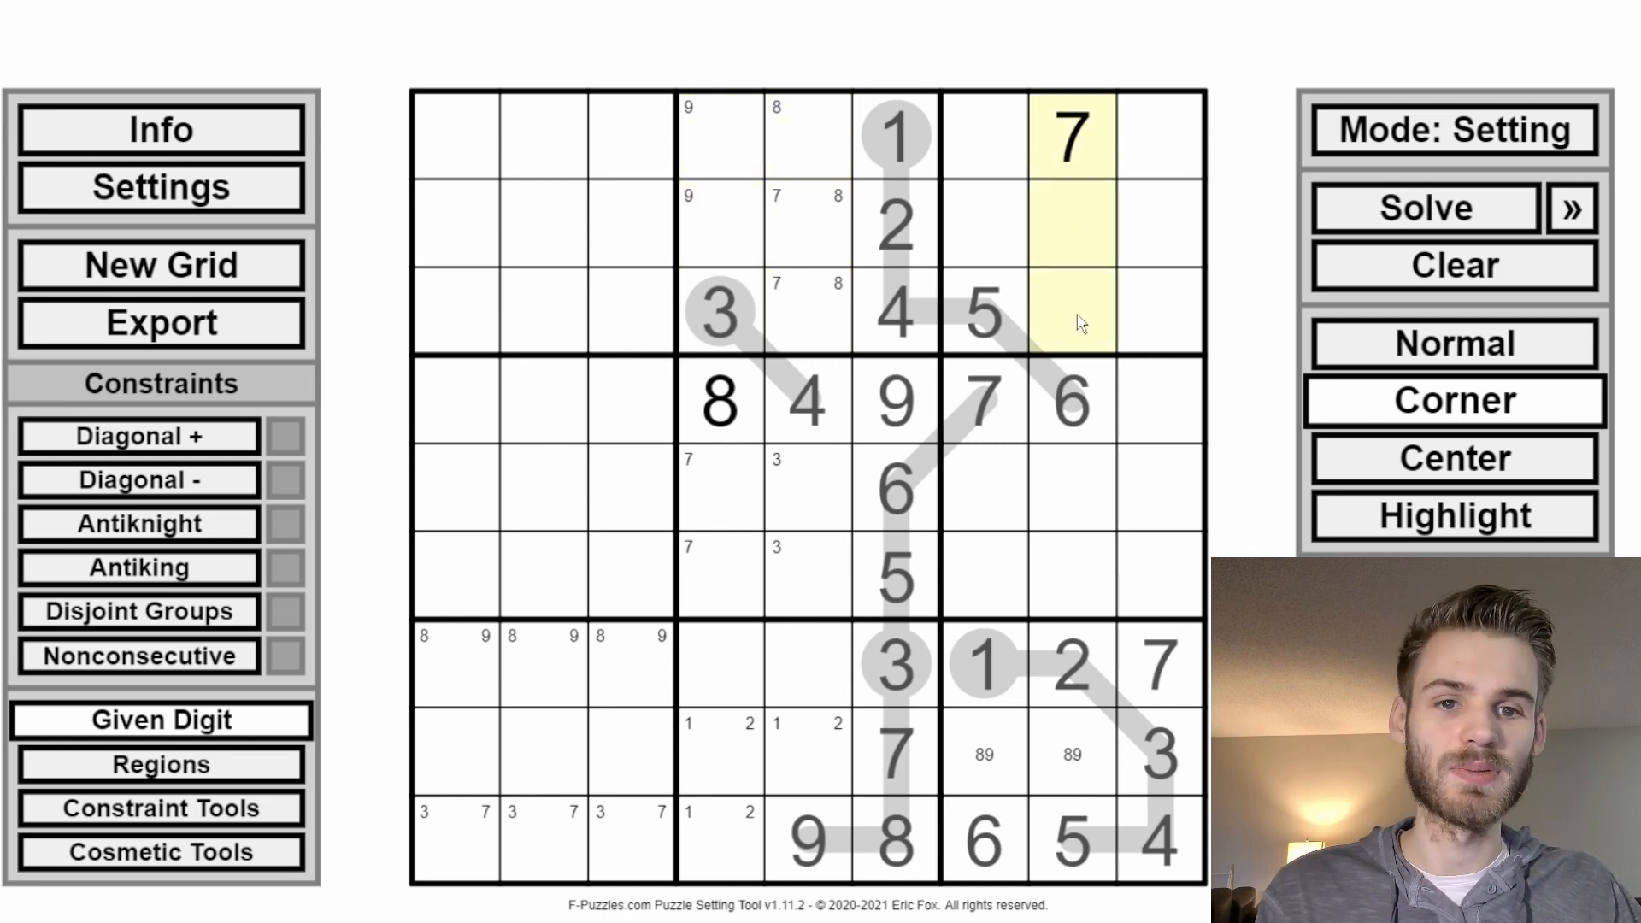
left_click_drag(1090, 716, 1076, 862)
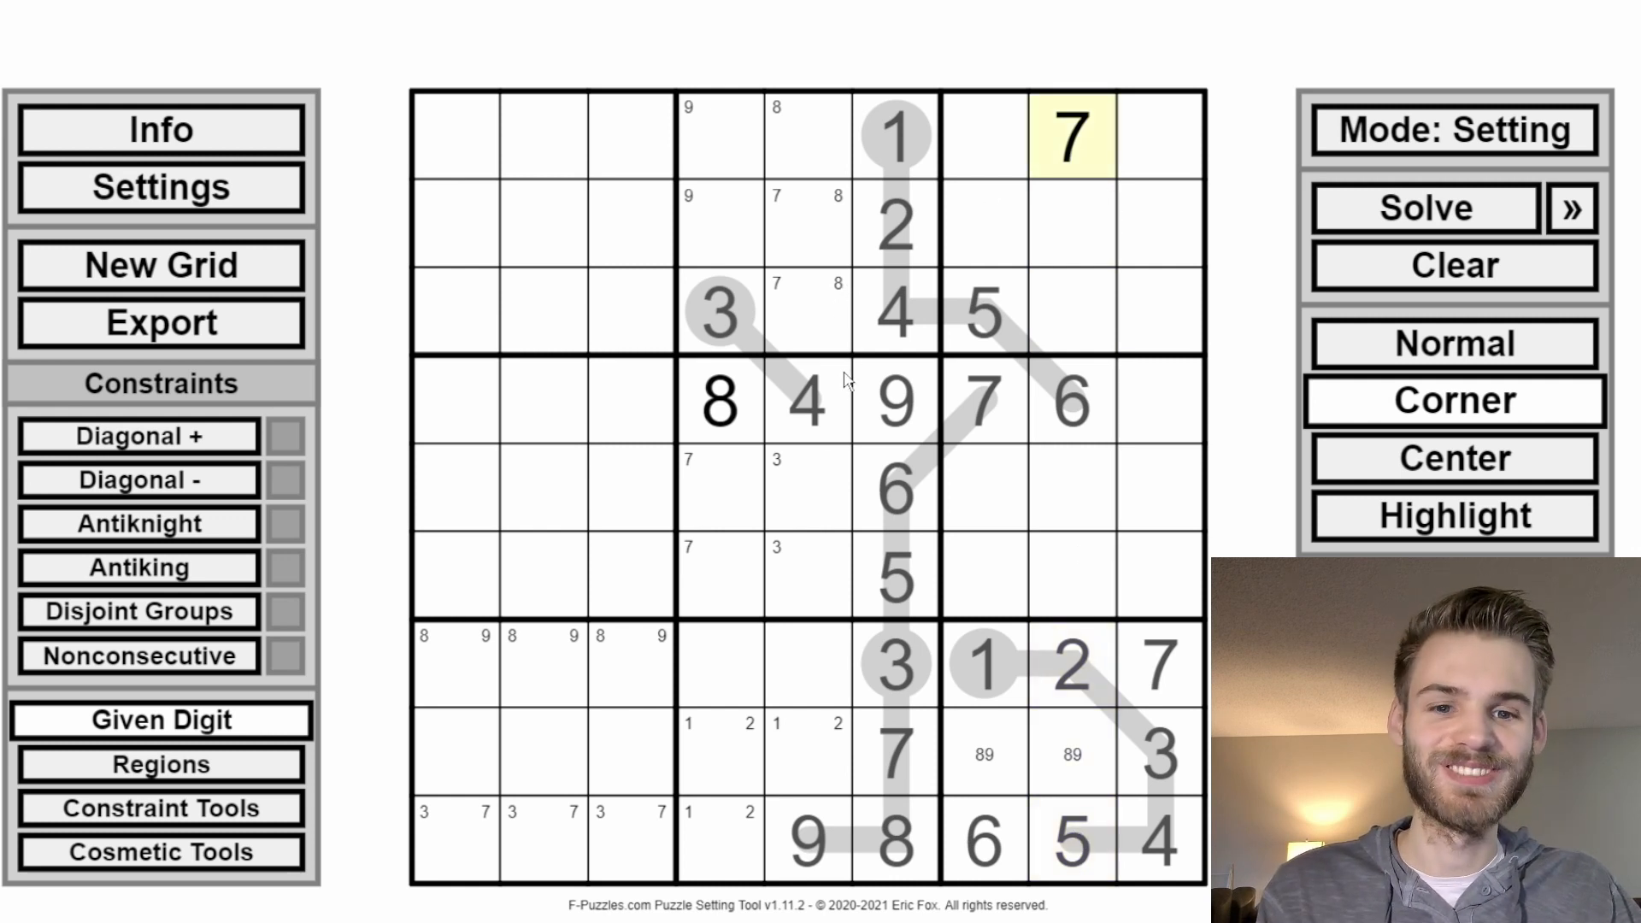
left_click_drag(1084, 124, 1102, 268)
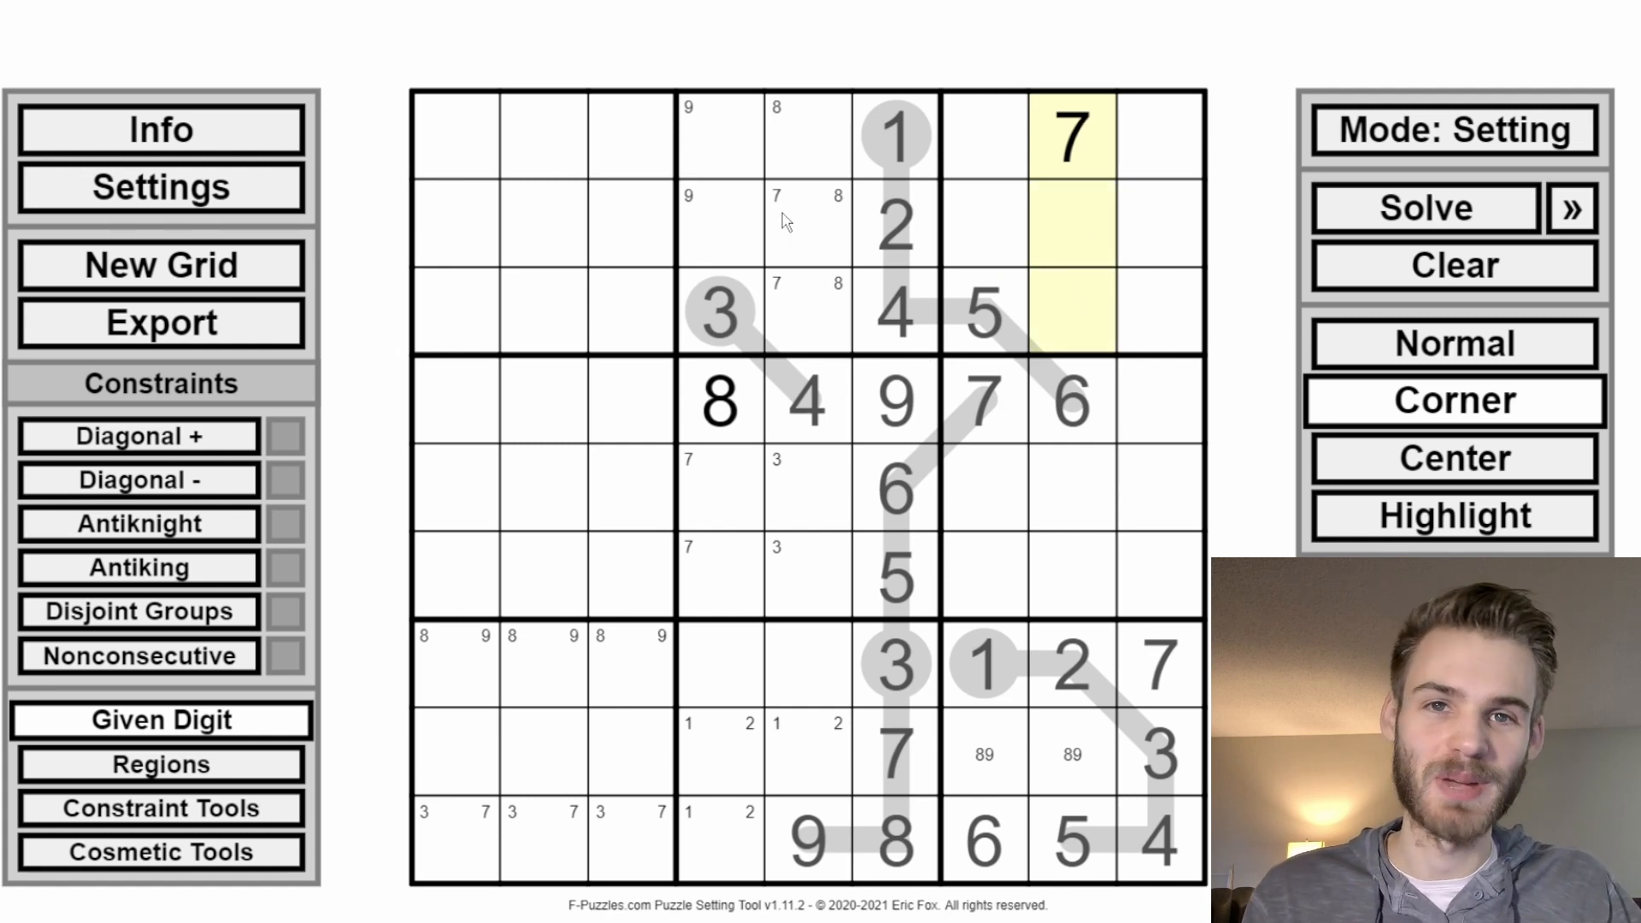
left_click(718, 257)
key("c")
left_click_drag(718, 225, 708, 143)
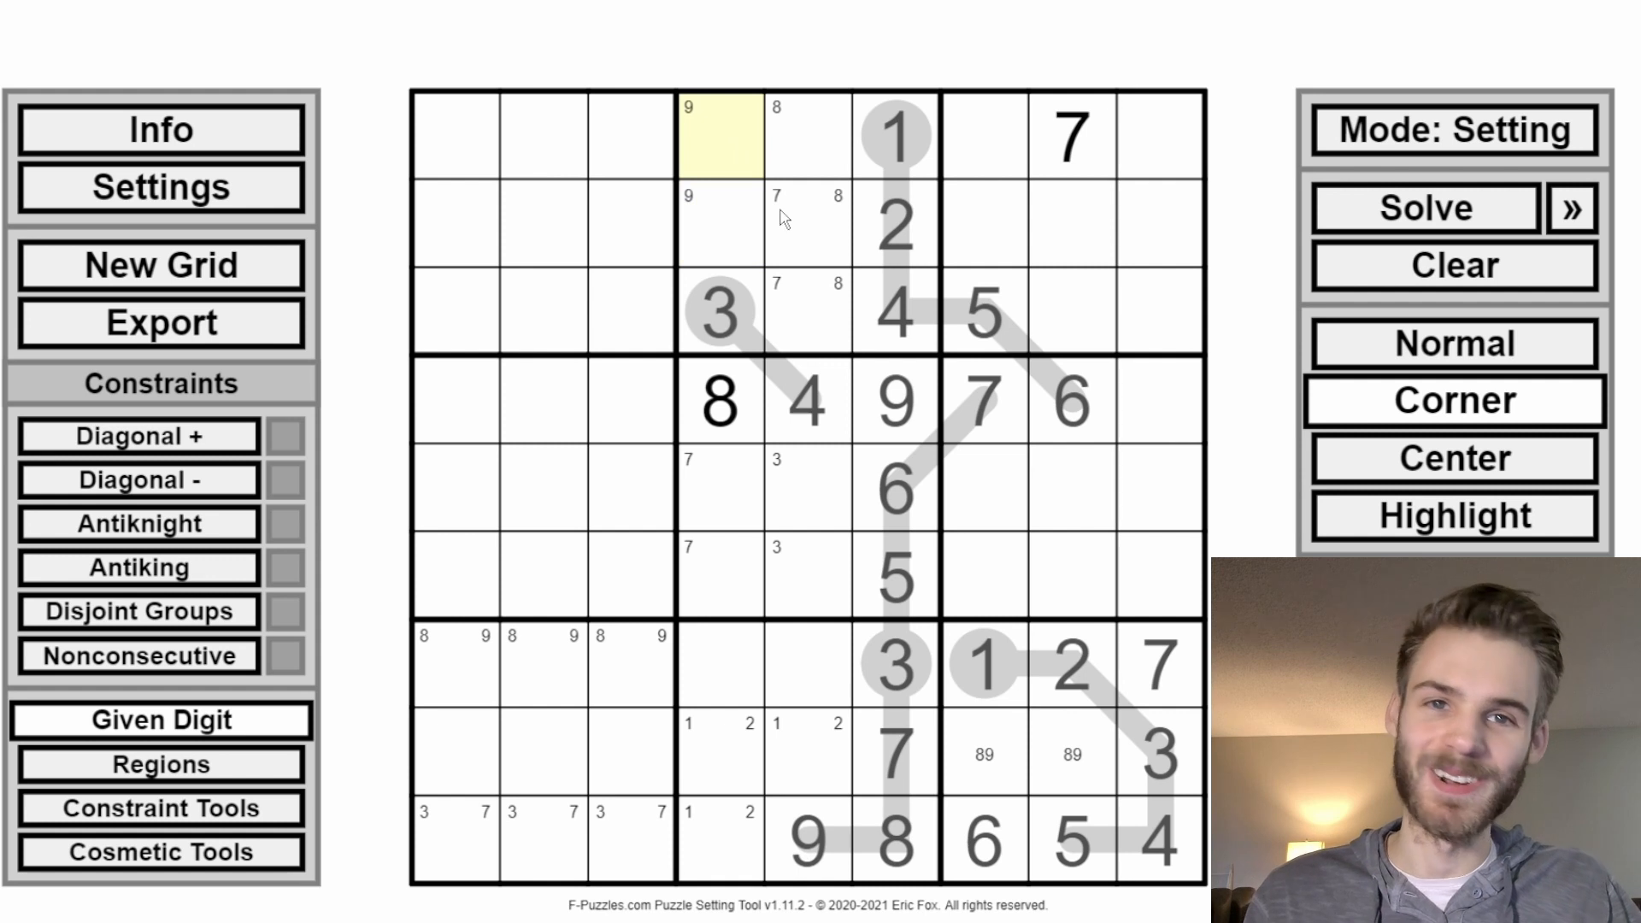
left_click_drag(680, 163, 647, 141)
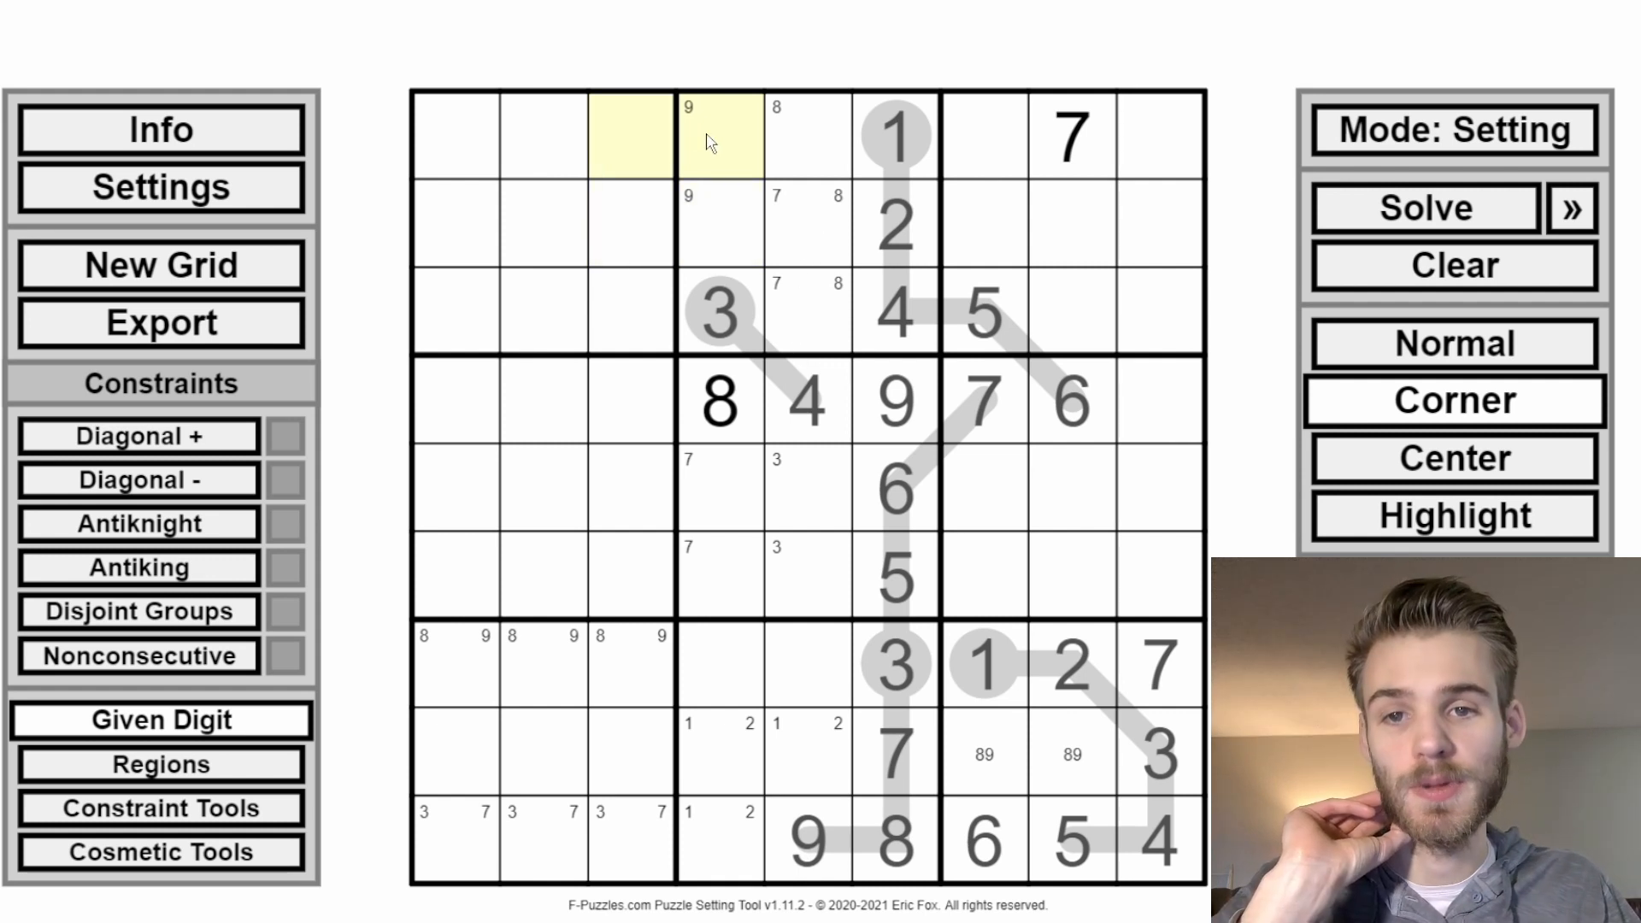
left_click(1107, 129)
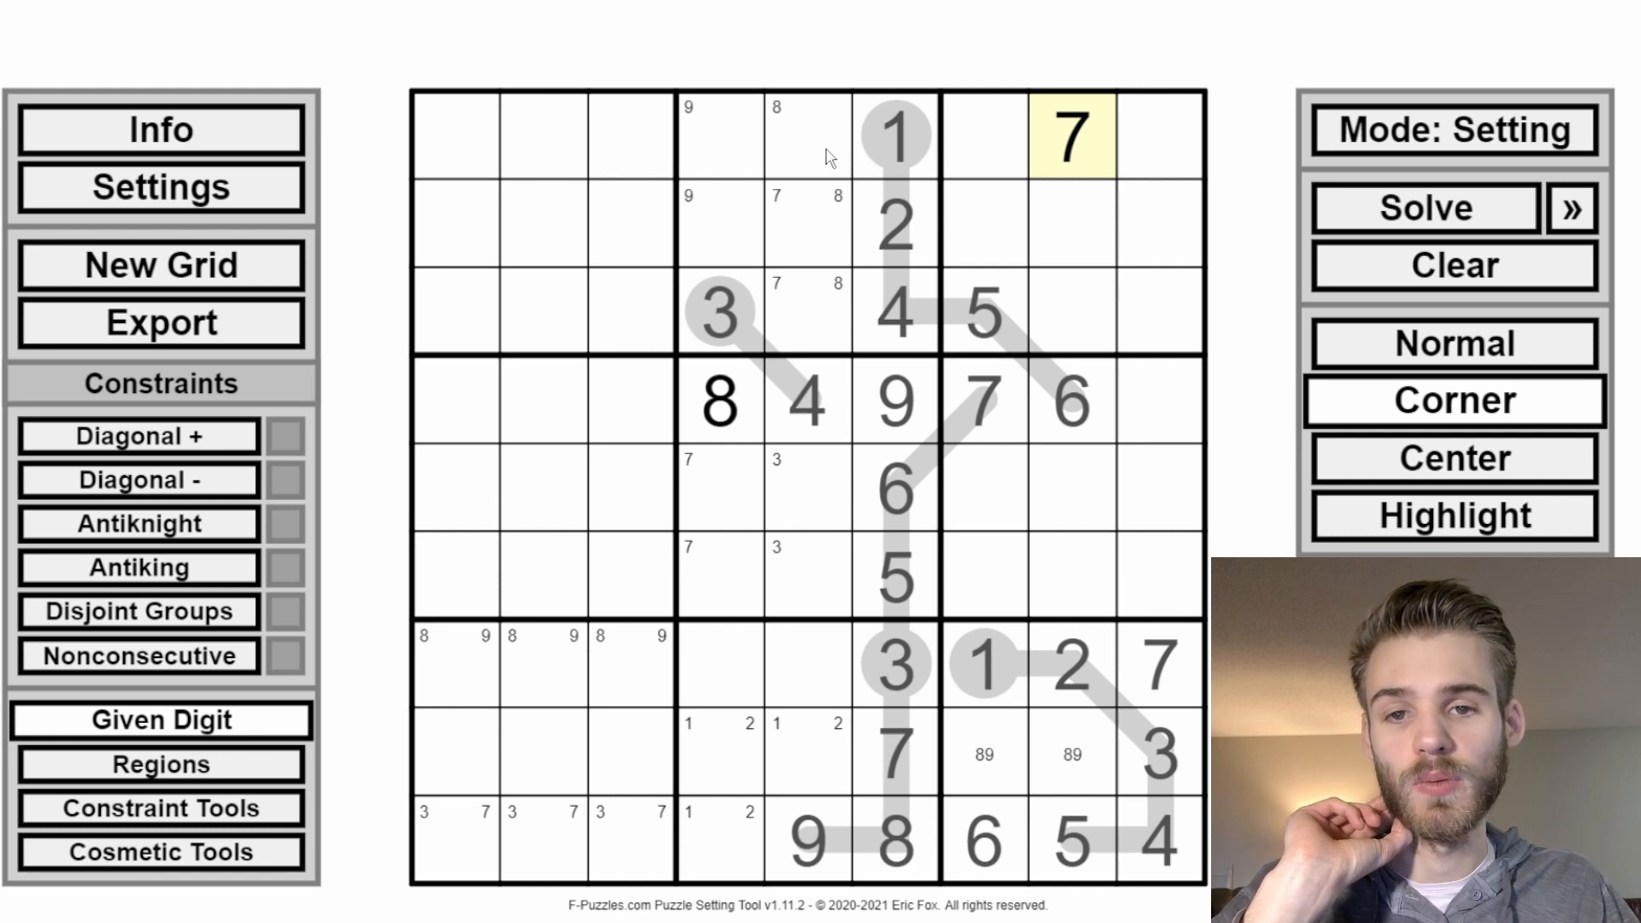
left_click(720, 166)
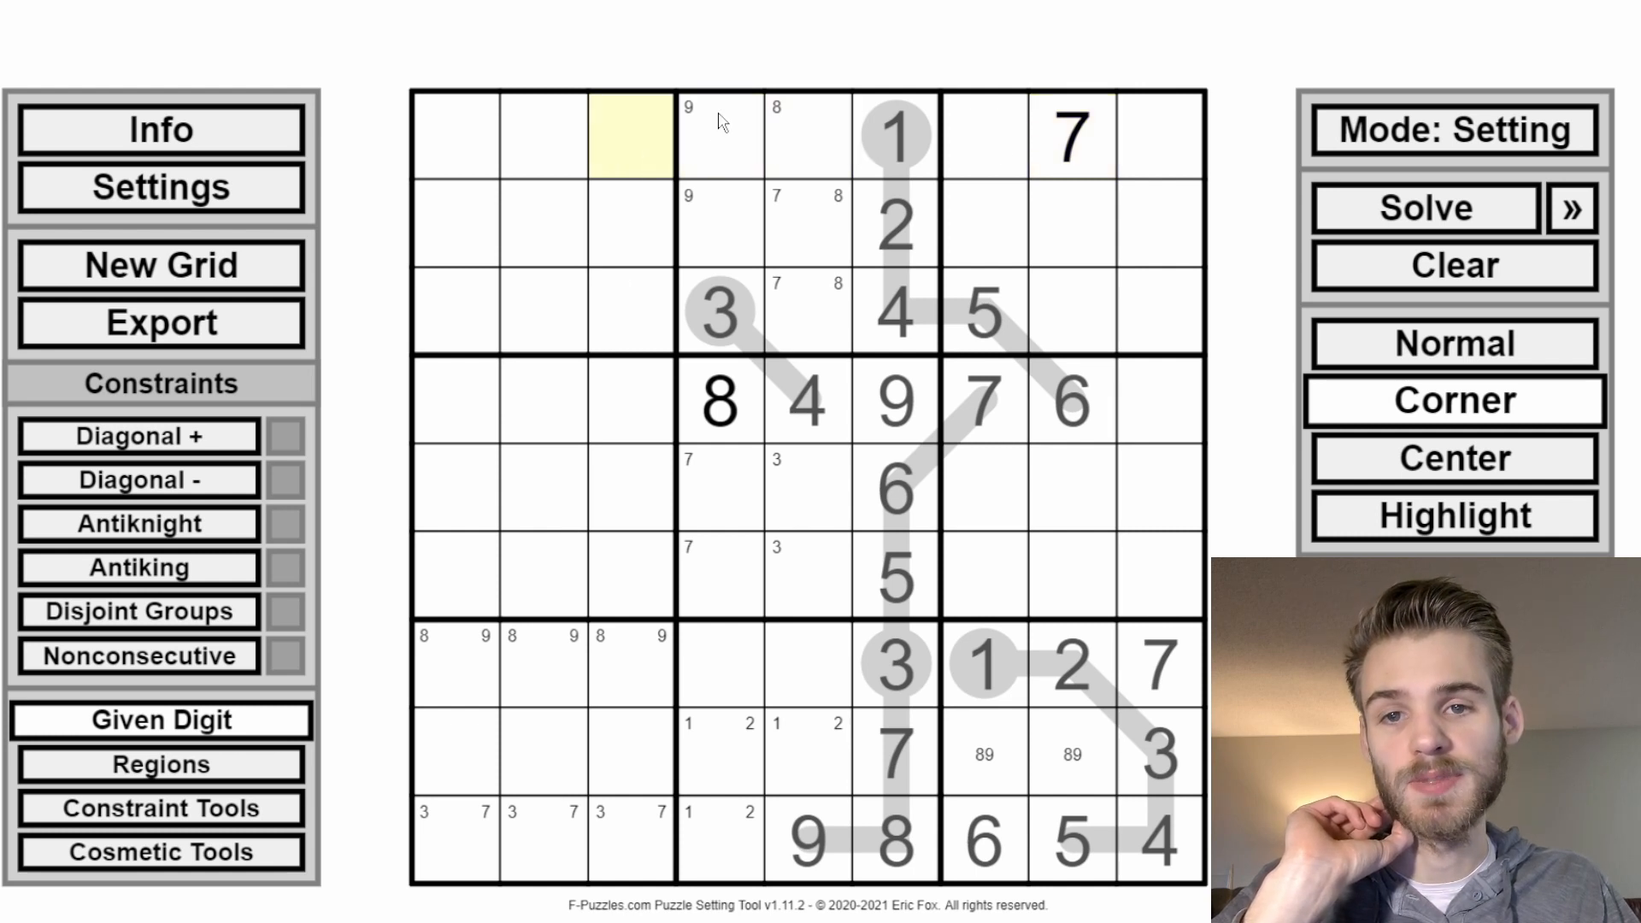
left_click(819, 116)
left_click(974, 105)
left_click(1043, 137)
left_click(725, 239)
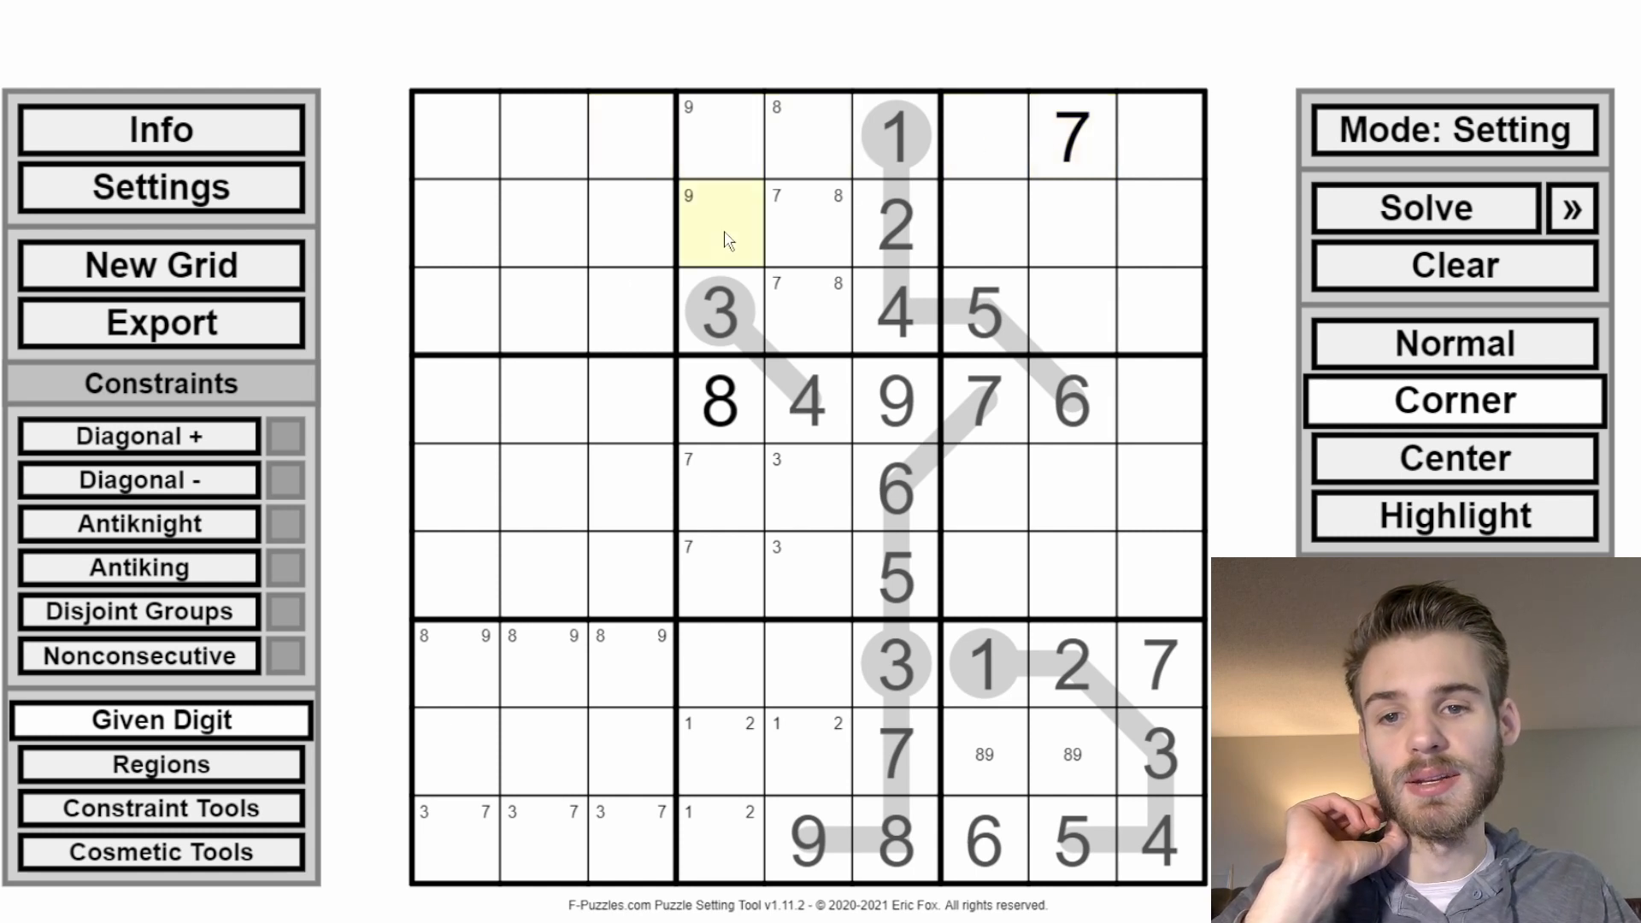
left_click(889, 171)
left_click(759, 314)
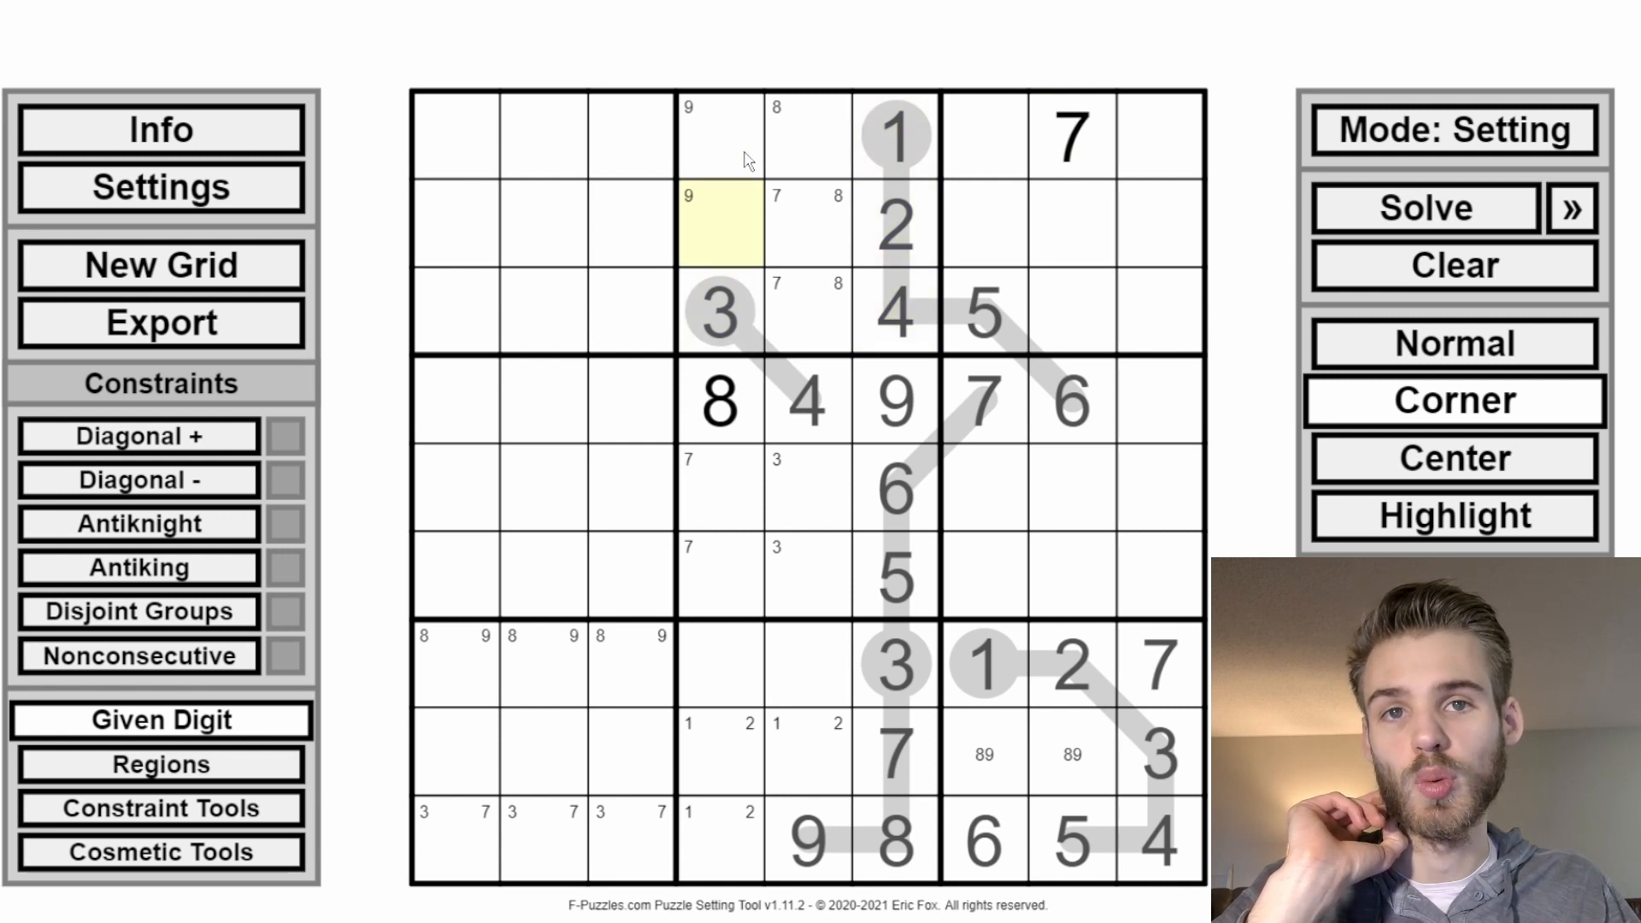
left_click_drag(701, 130, 1122, 119)
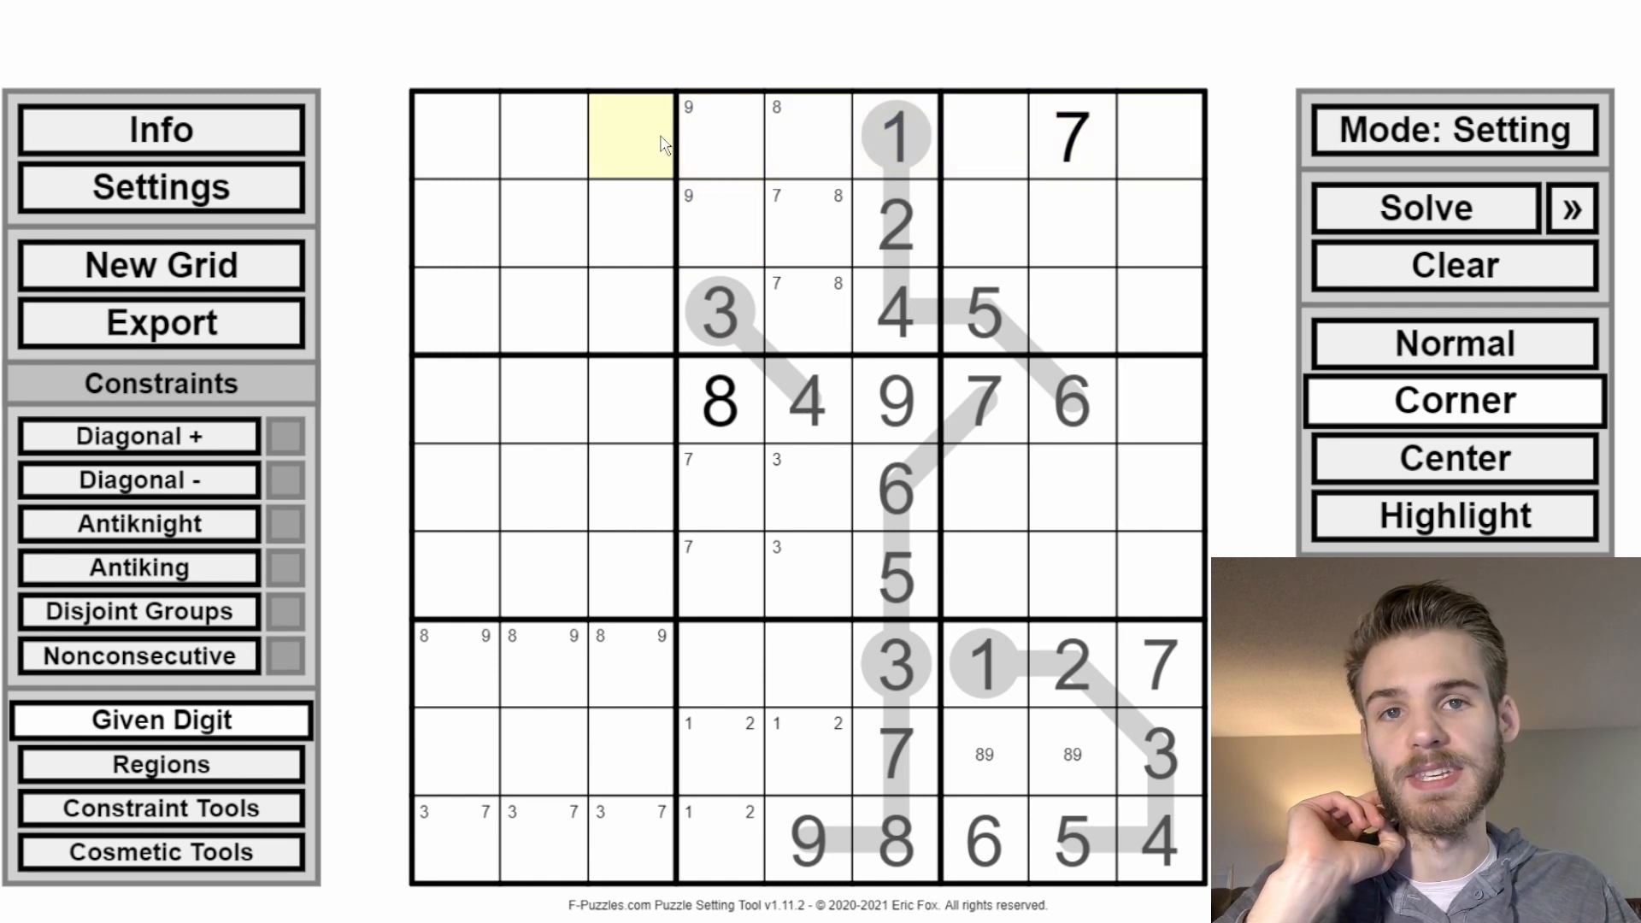
Step: Draw a thermometer from row 2, column 4 to row 1, column 3, and clear the corner mark in row 2, column 4
left_click(706, 259)
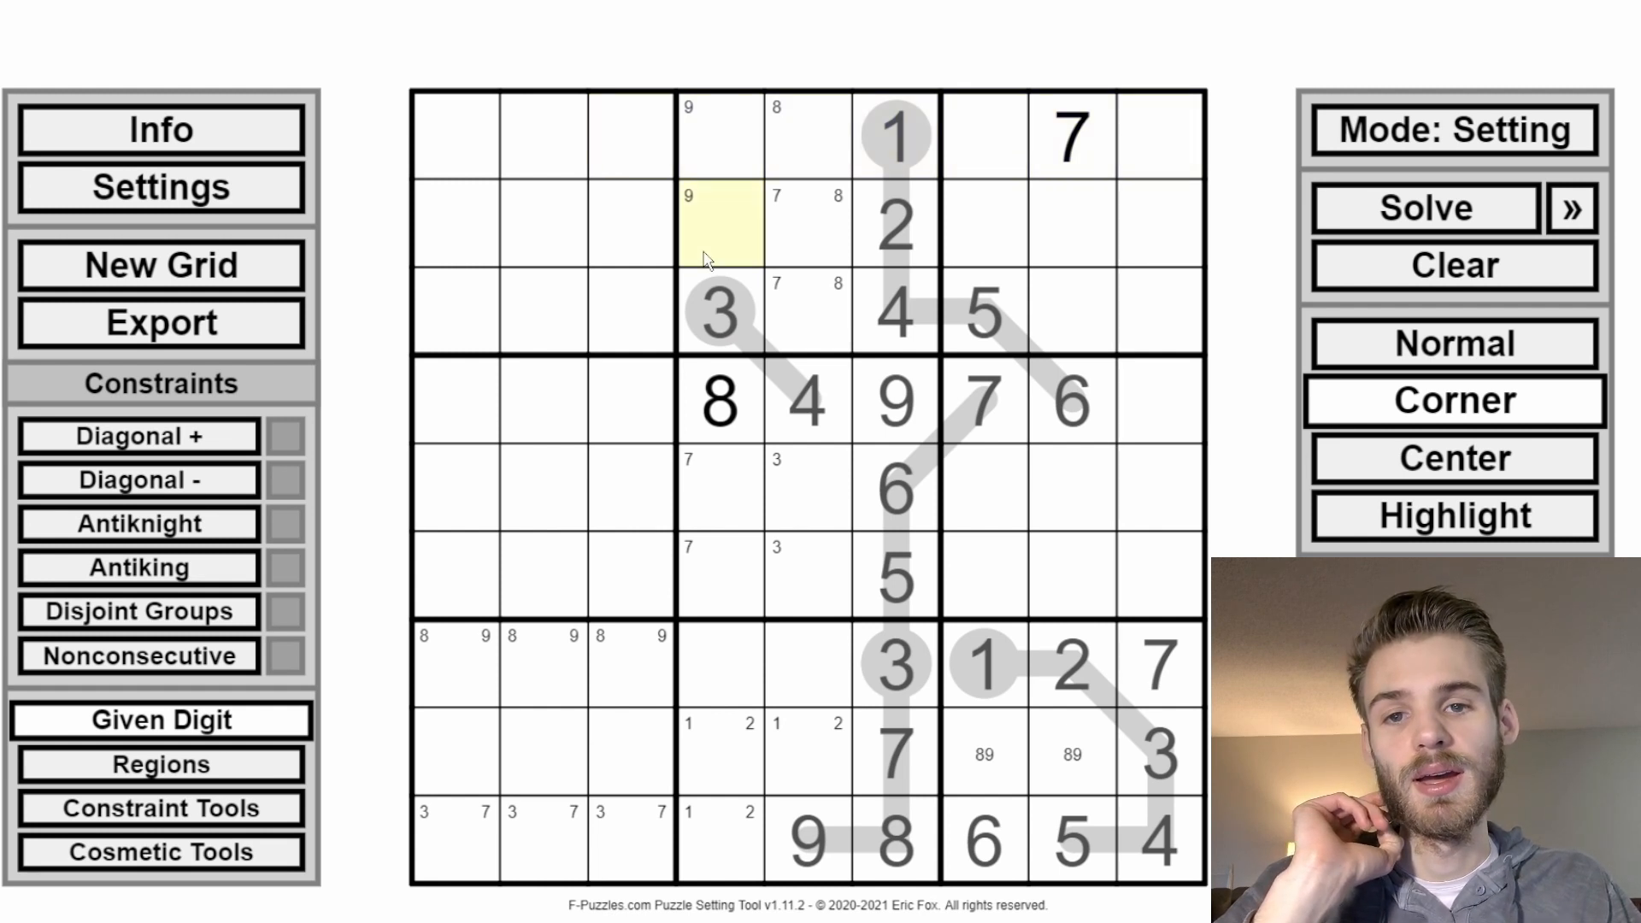
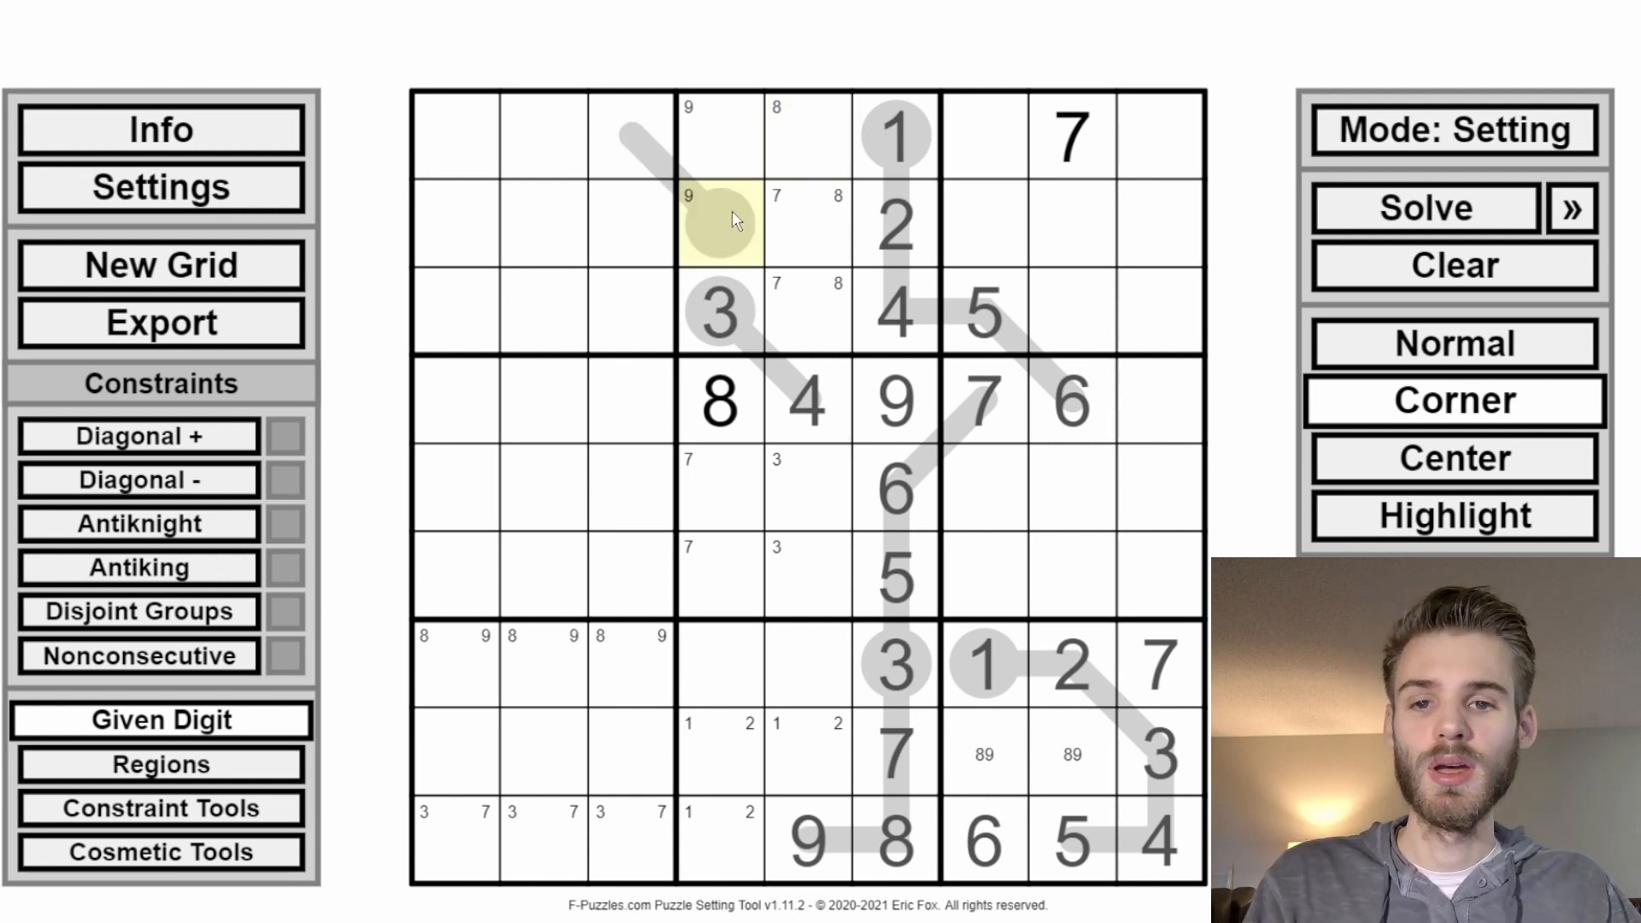
key("Delete")
Step: Switch to solving mode and enter 9 in row 1, column 4
left_click(734, 156)
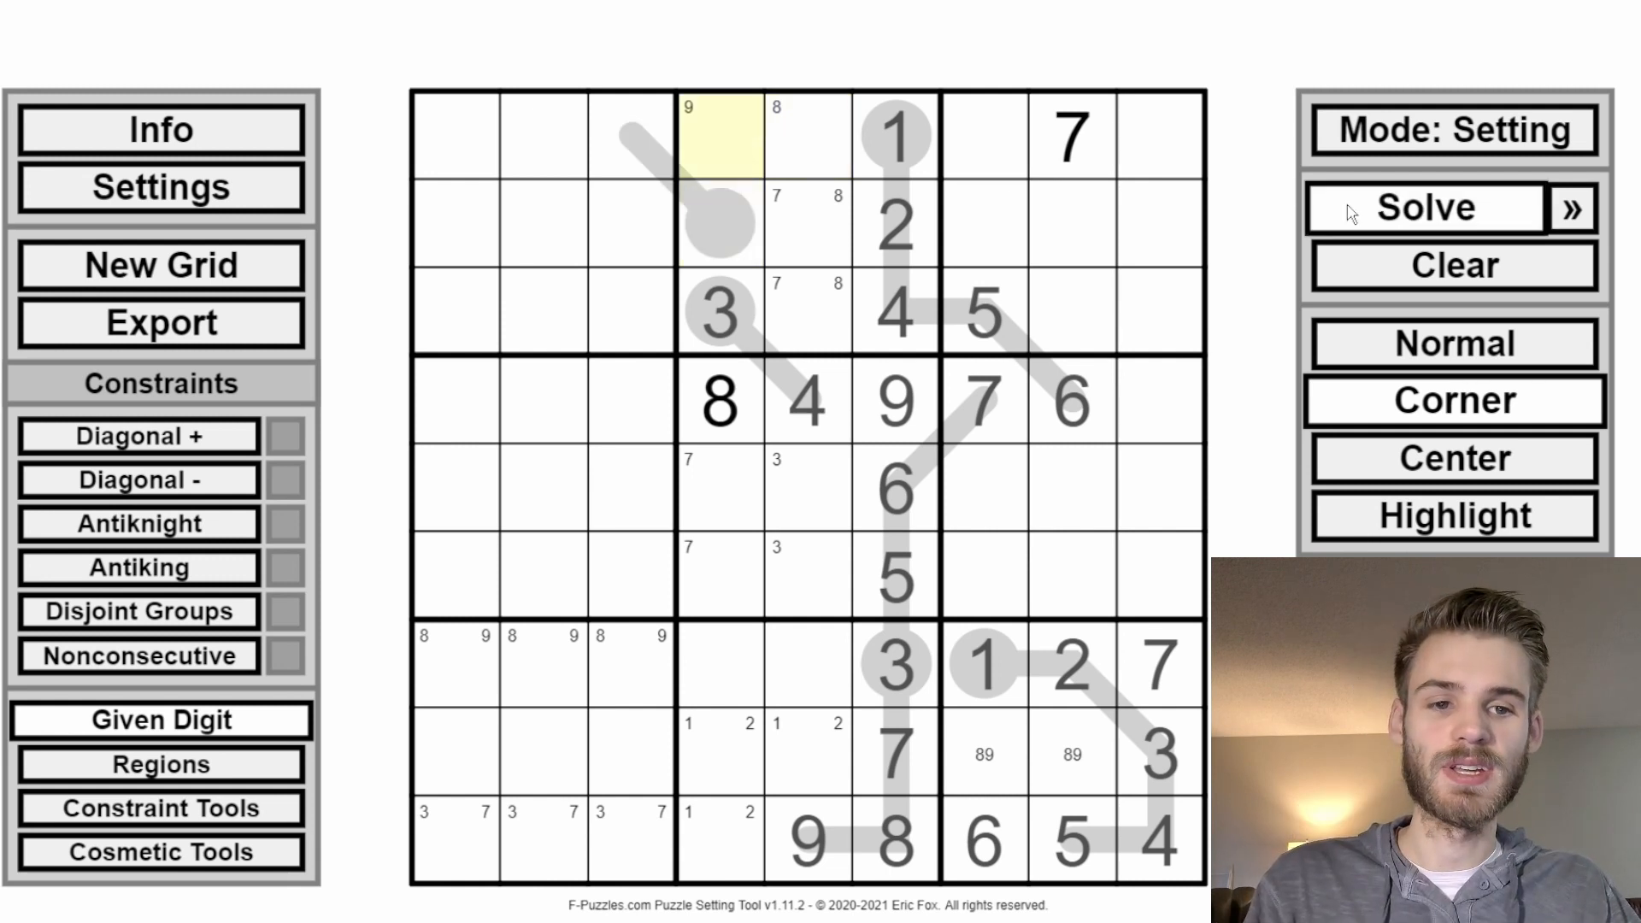
left_click(1410, 333)
left_click(1453, 119)
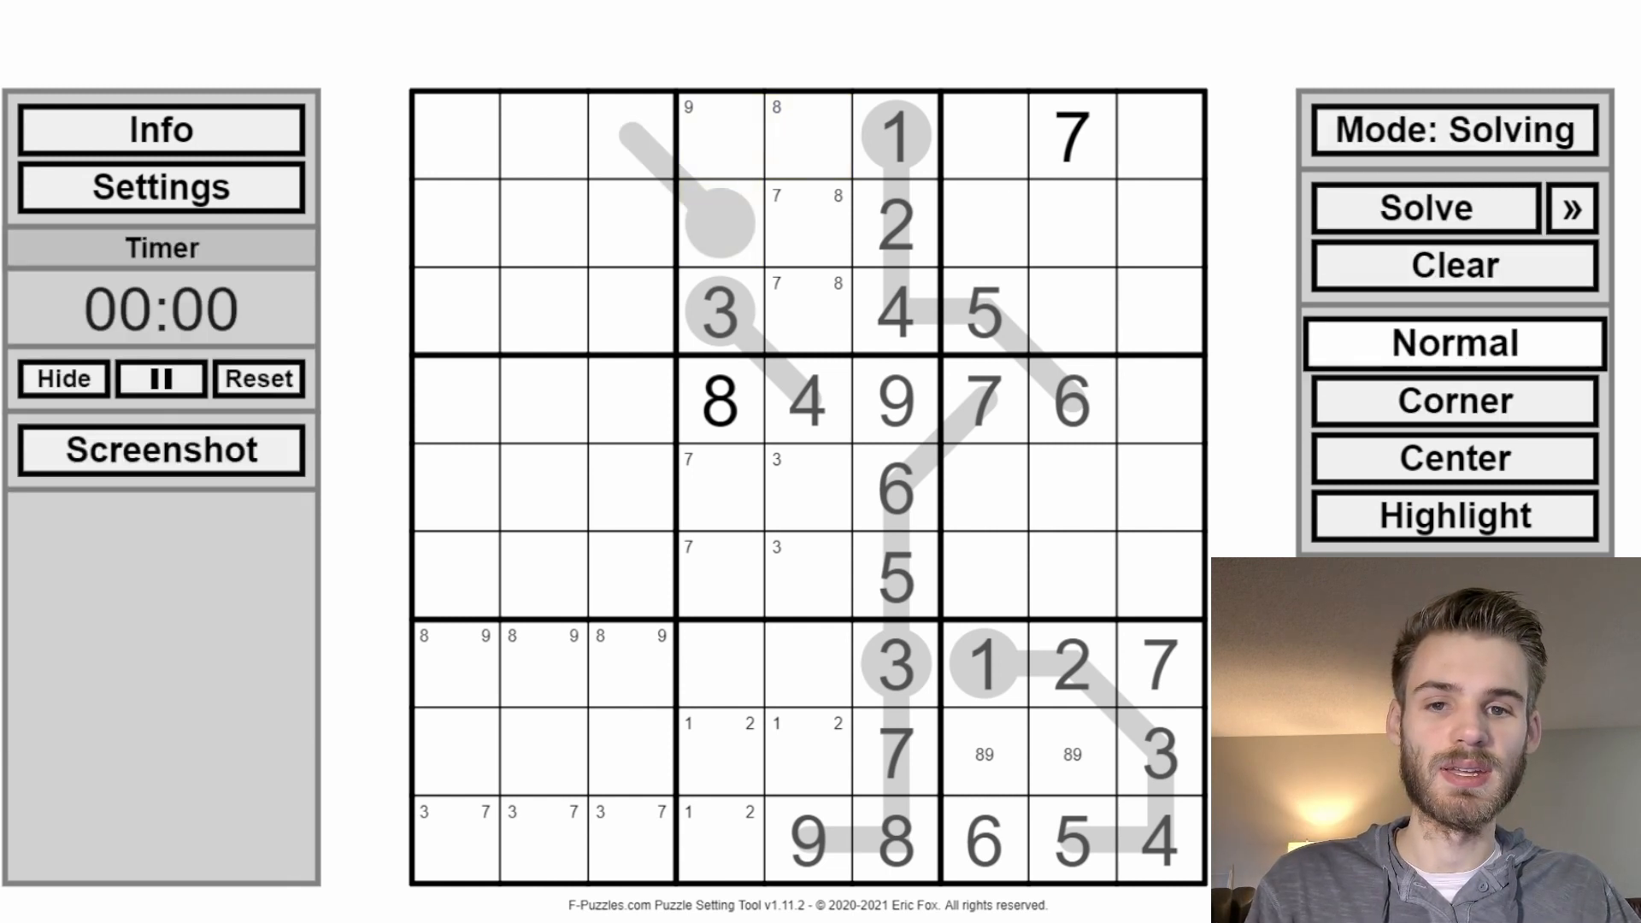
key("9")
key("Down")
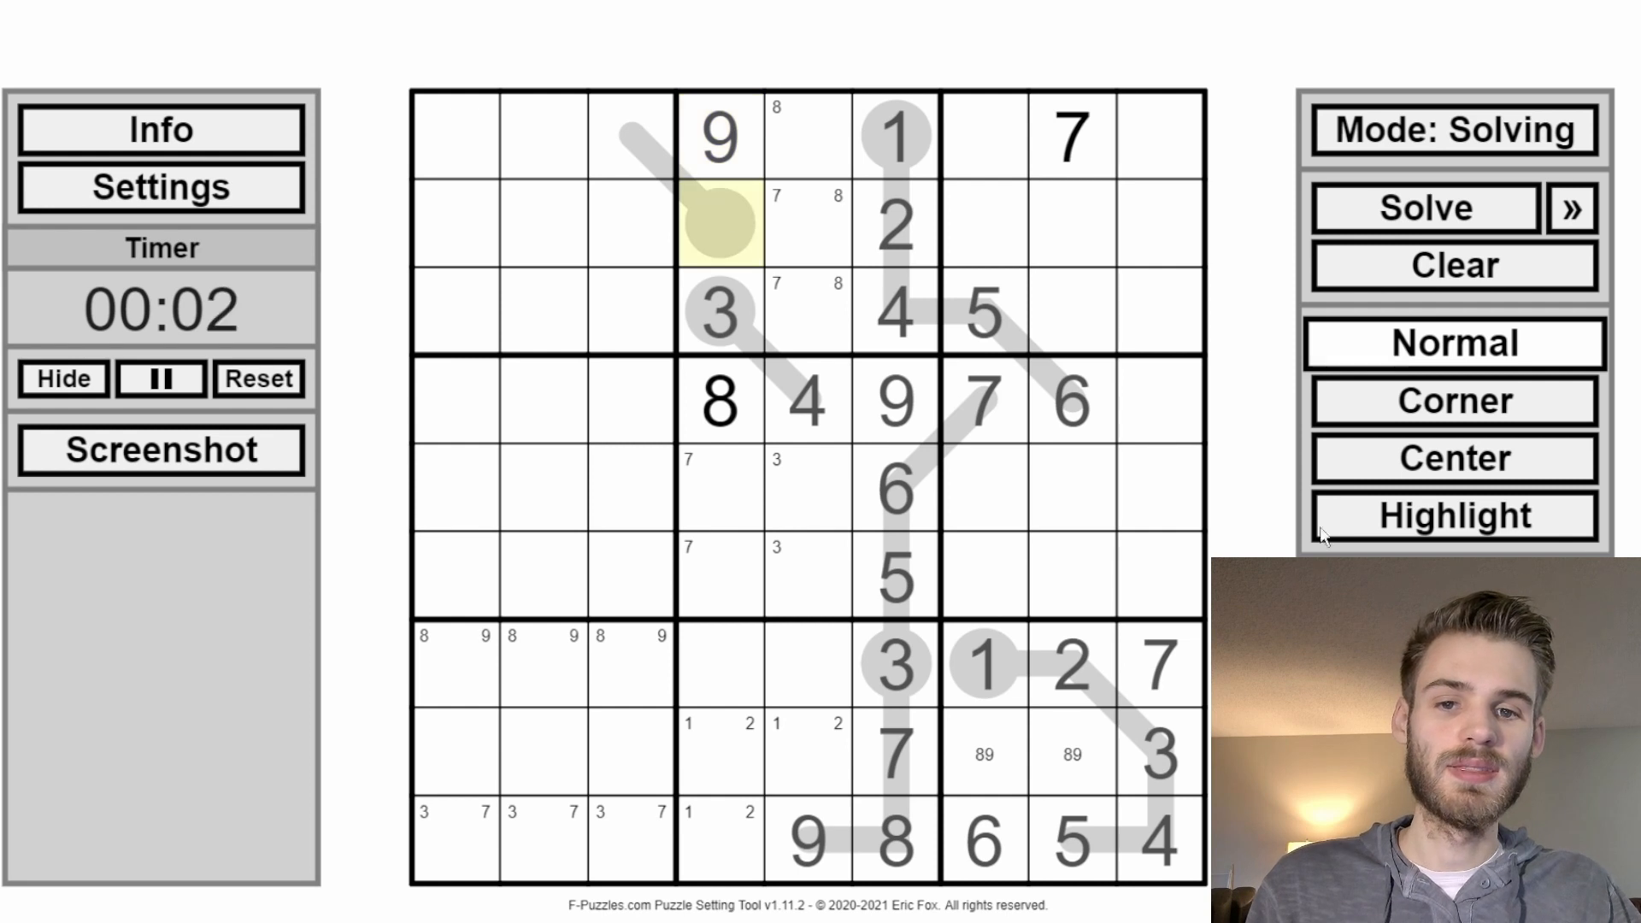
Step: Add center marks 5 and 6 to row 2, column 4, marks 6 and 8 to row 1, column 3, and 5, 6 and 8 to row 1, column 5
left_click(1361, 479)
key("6")
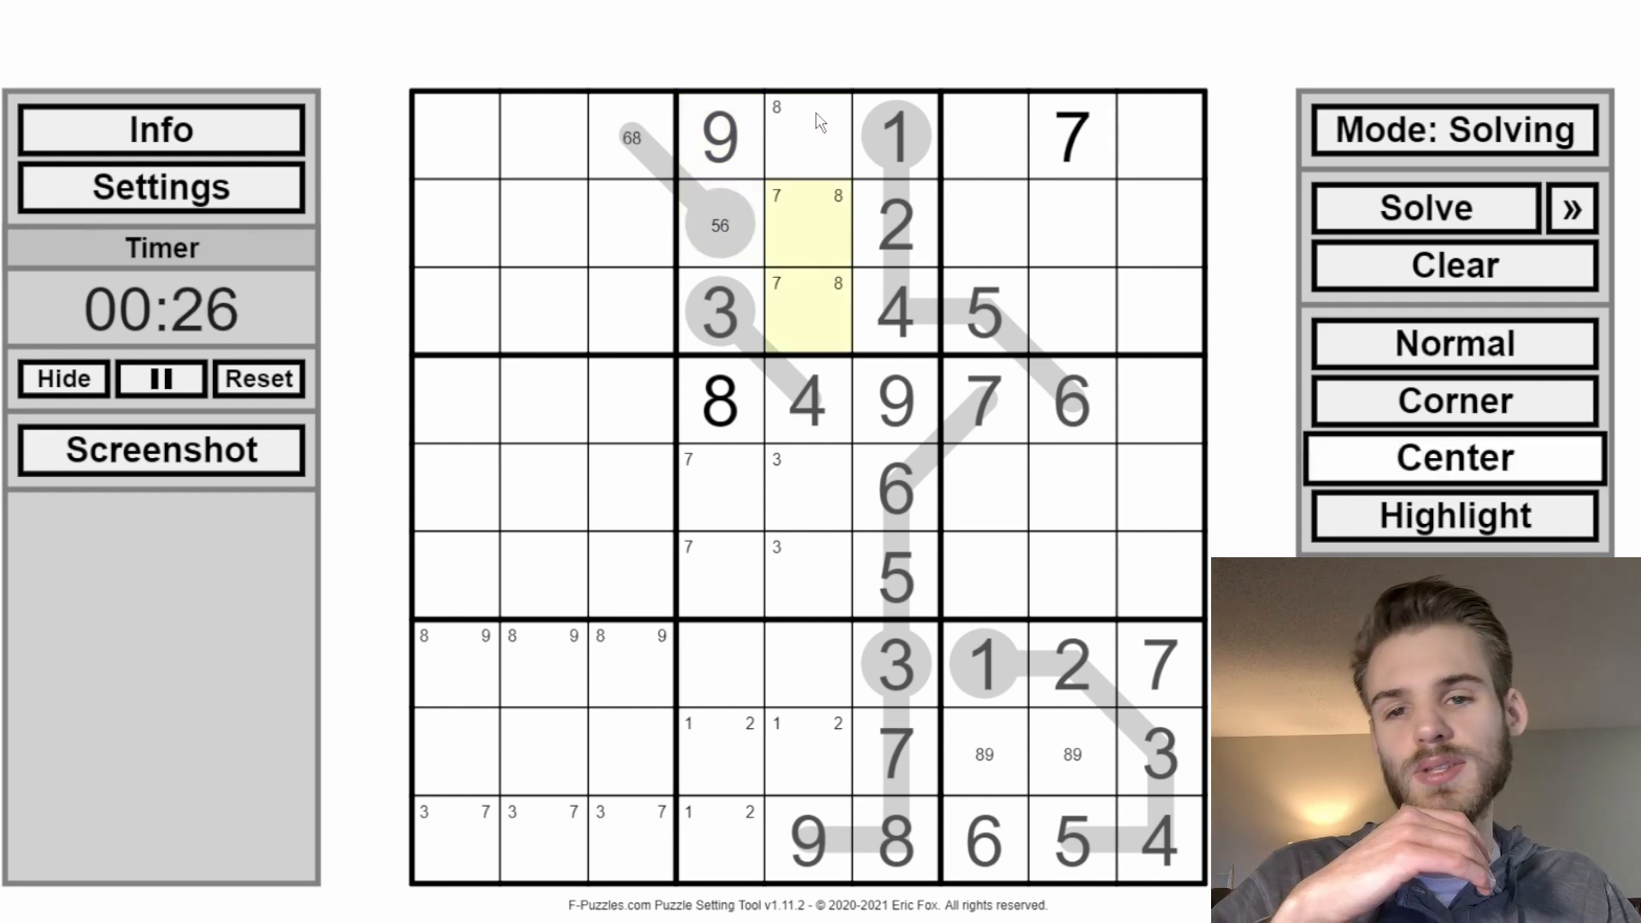
left_click(816, 123)
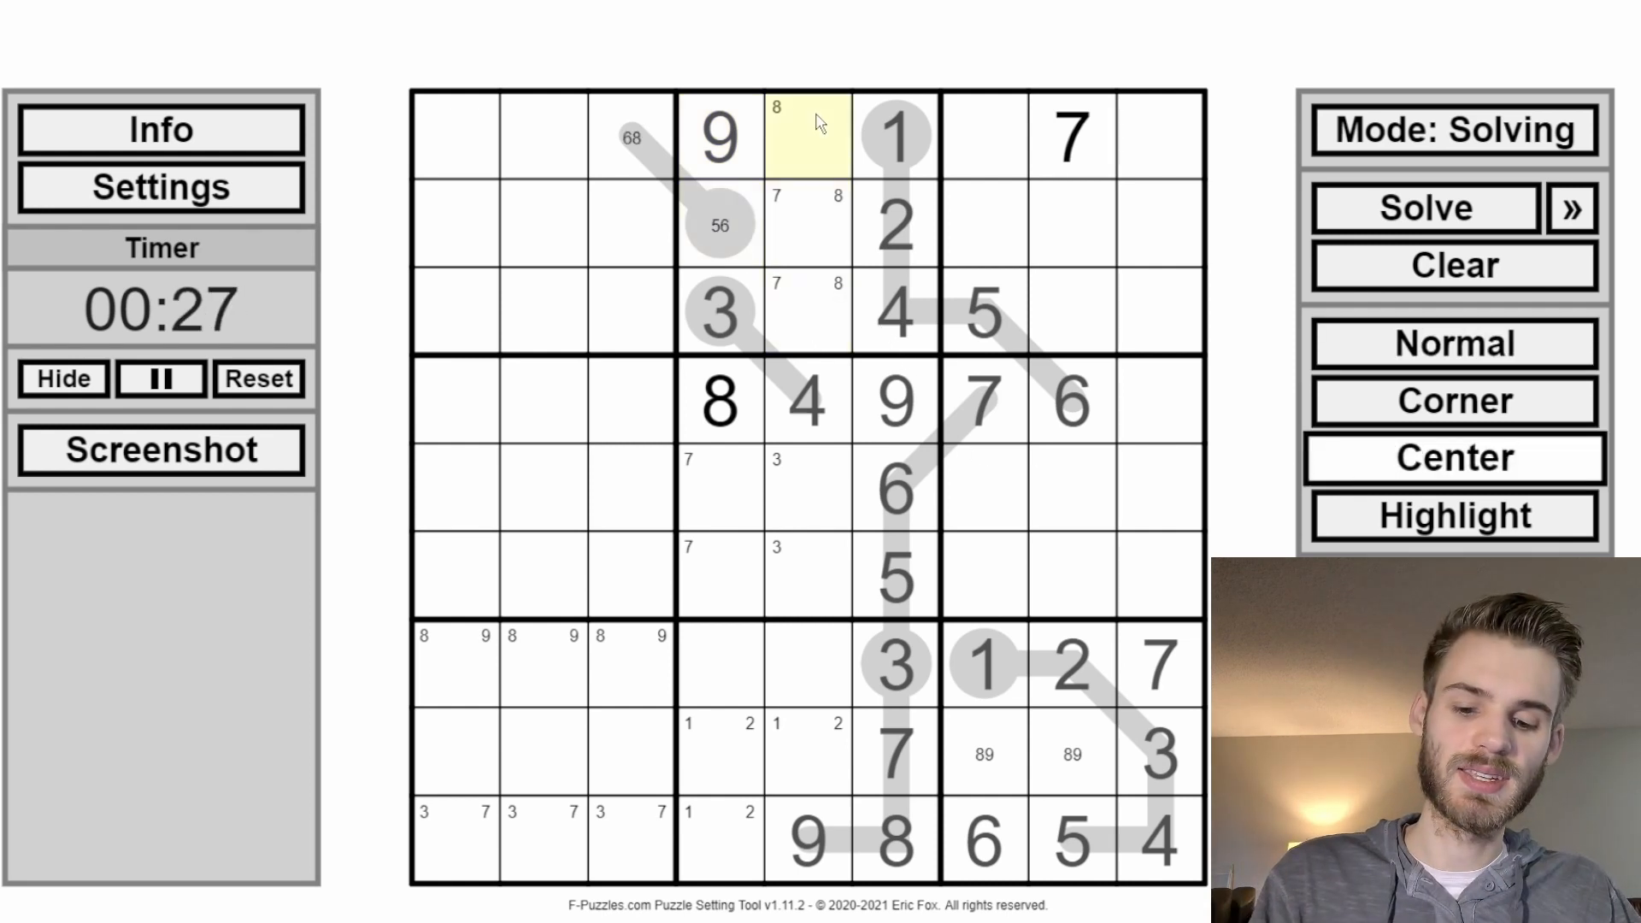
key("5")
key("6")
key("8")
left_click(701, 203, "ctrl")
left_click(646, 147, "ctrl")
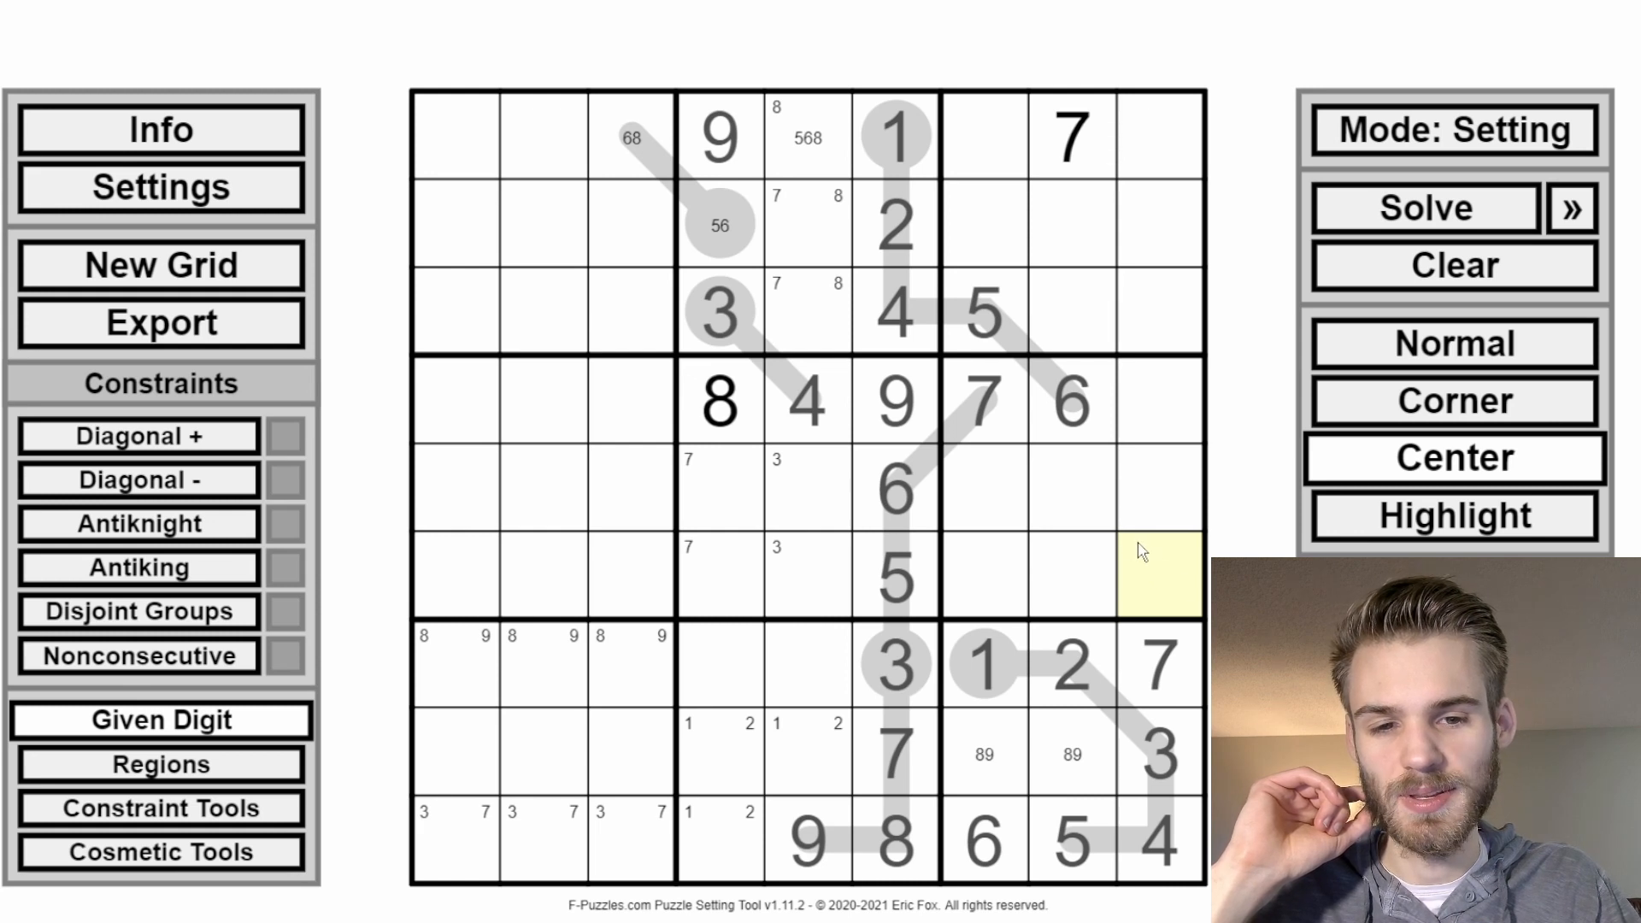
Step: Switch back to setting mode and add center marks 1, 2, 8 and 9 to row 6, column 9
left_click_drag(1150, 769, 1153, 846)
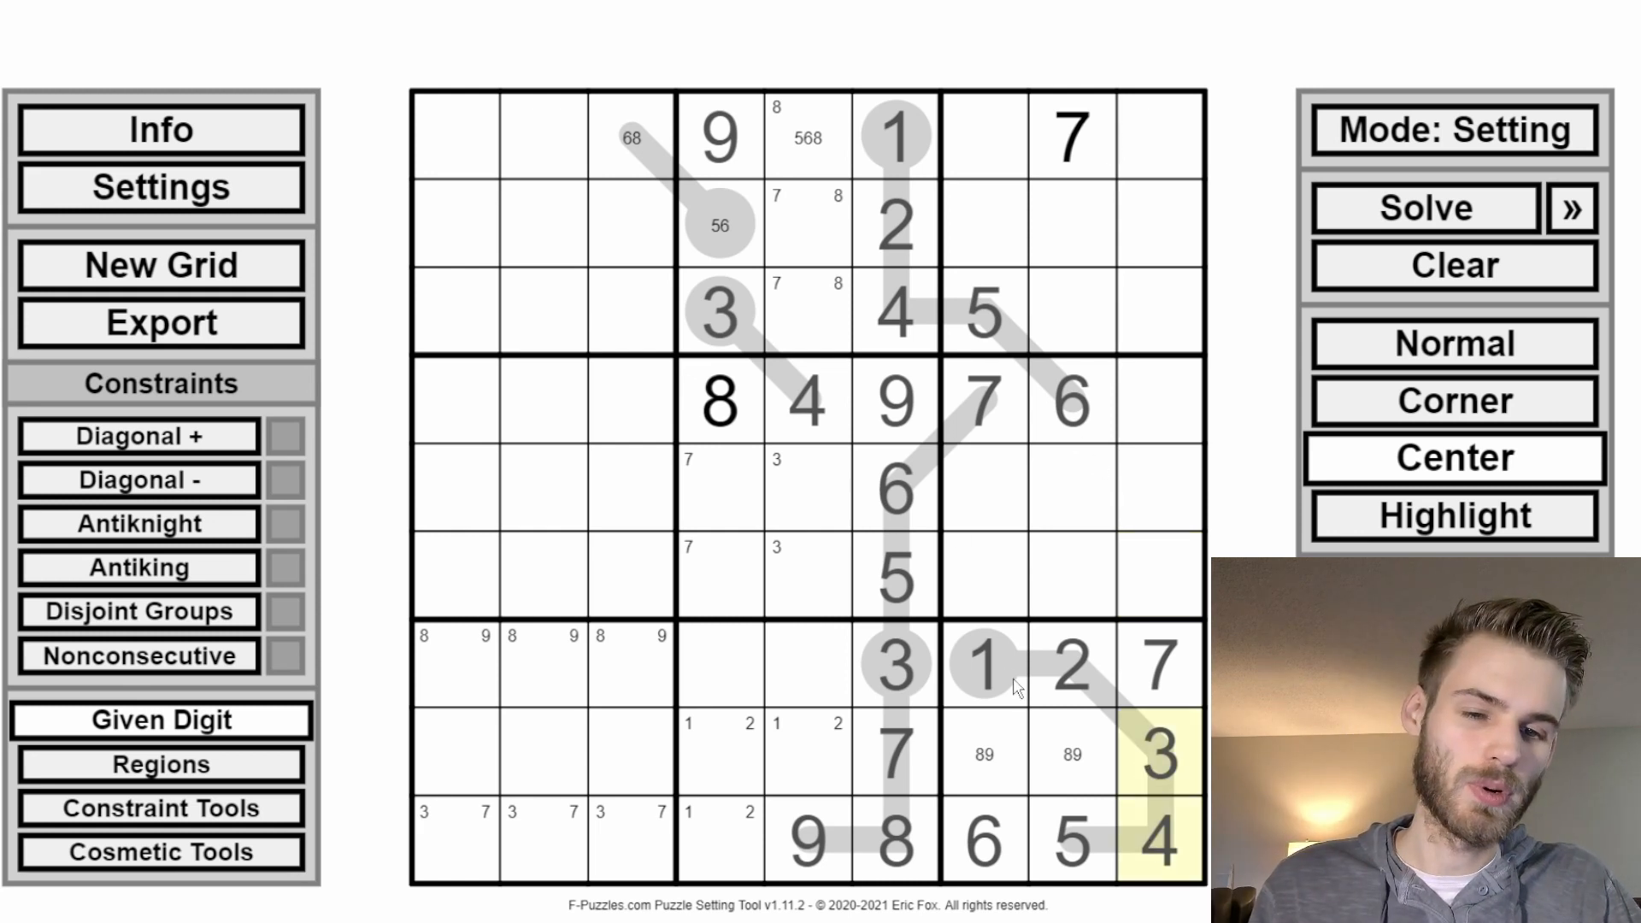
left_click(932, 573, "ctrl")
left_click(1099, 416, "ctrl")
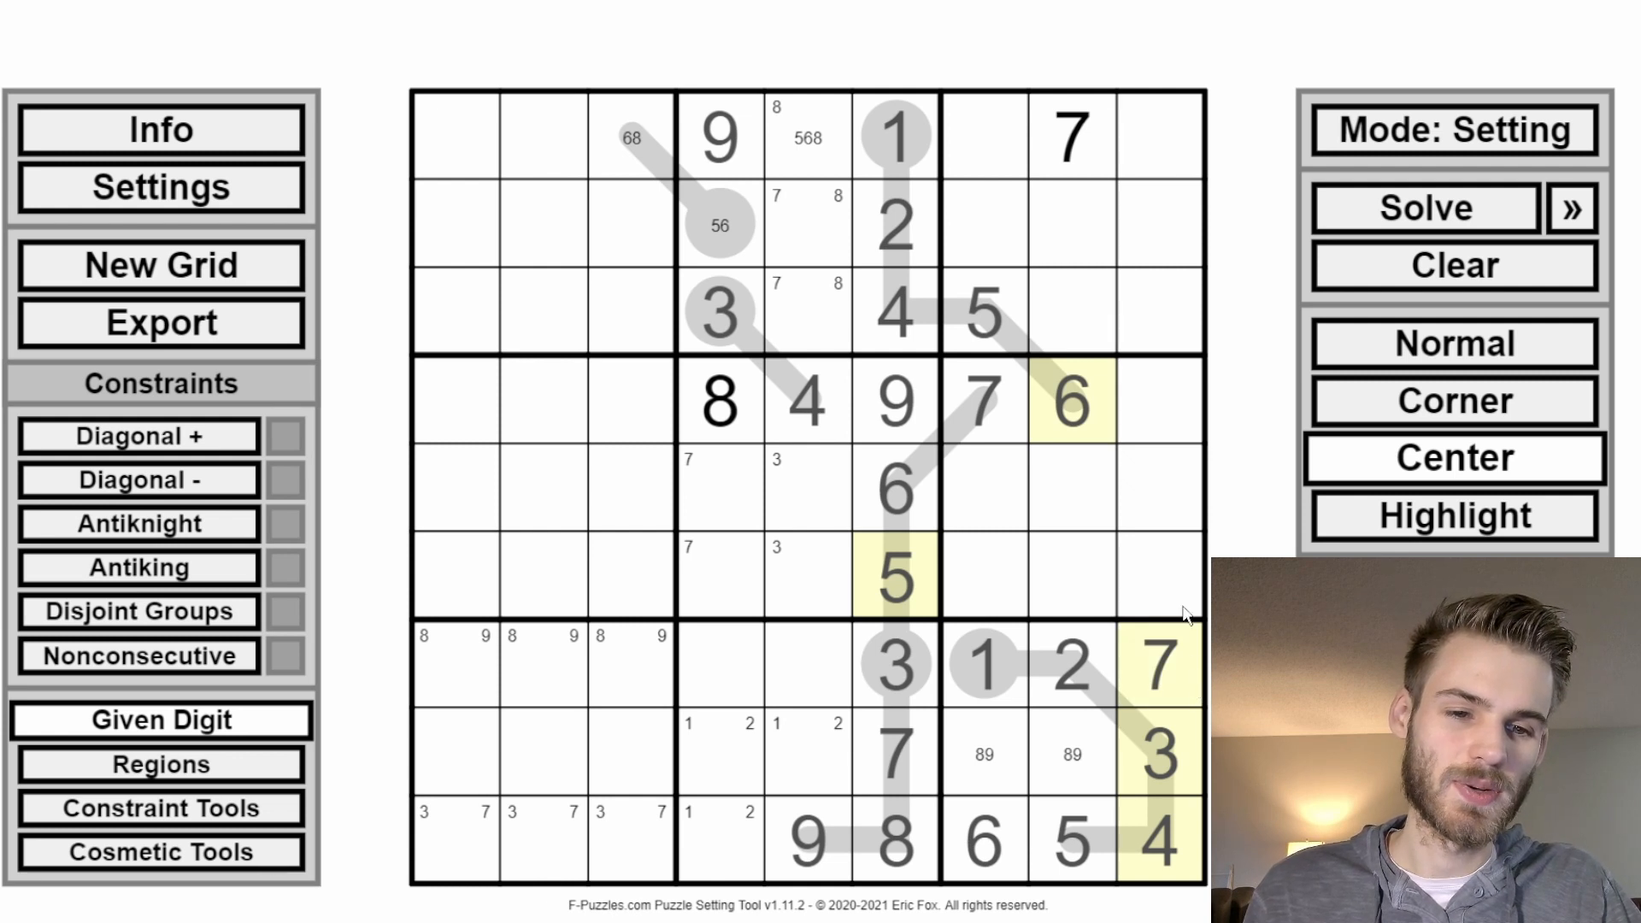
type("89")
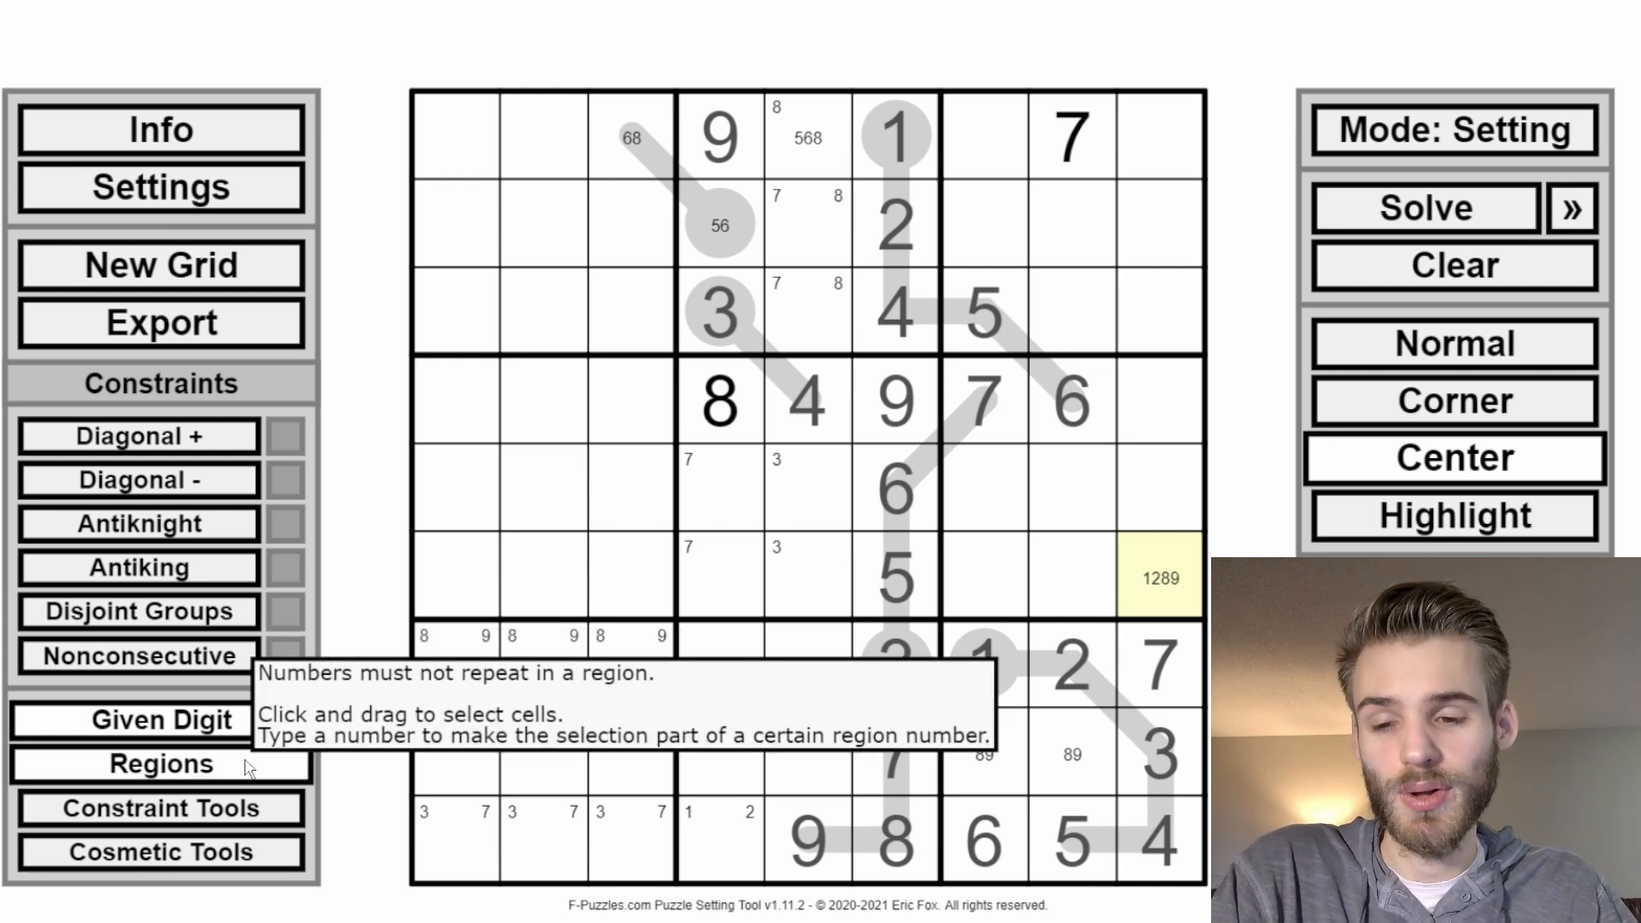
Step: Draw a thermometer from row 6, column 9 to row 7, column 9, and remove center marks 8 and 9 from its bulb
mouse_move(295, 808)
left_click(579, 300)
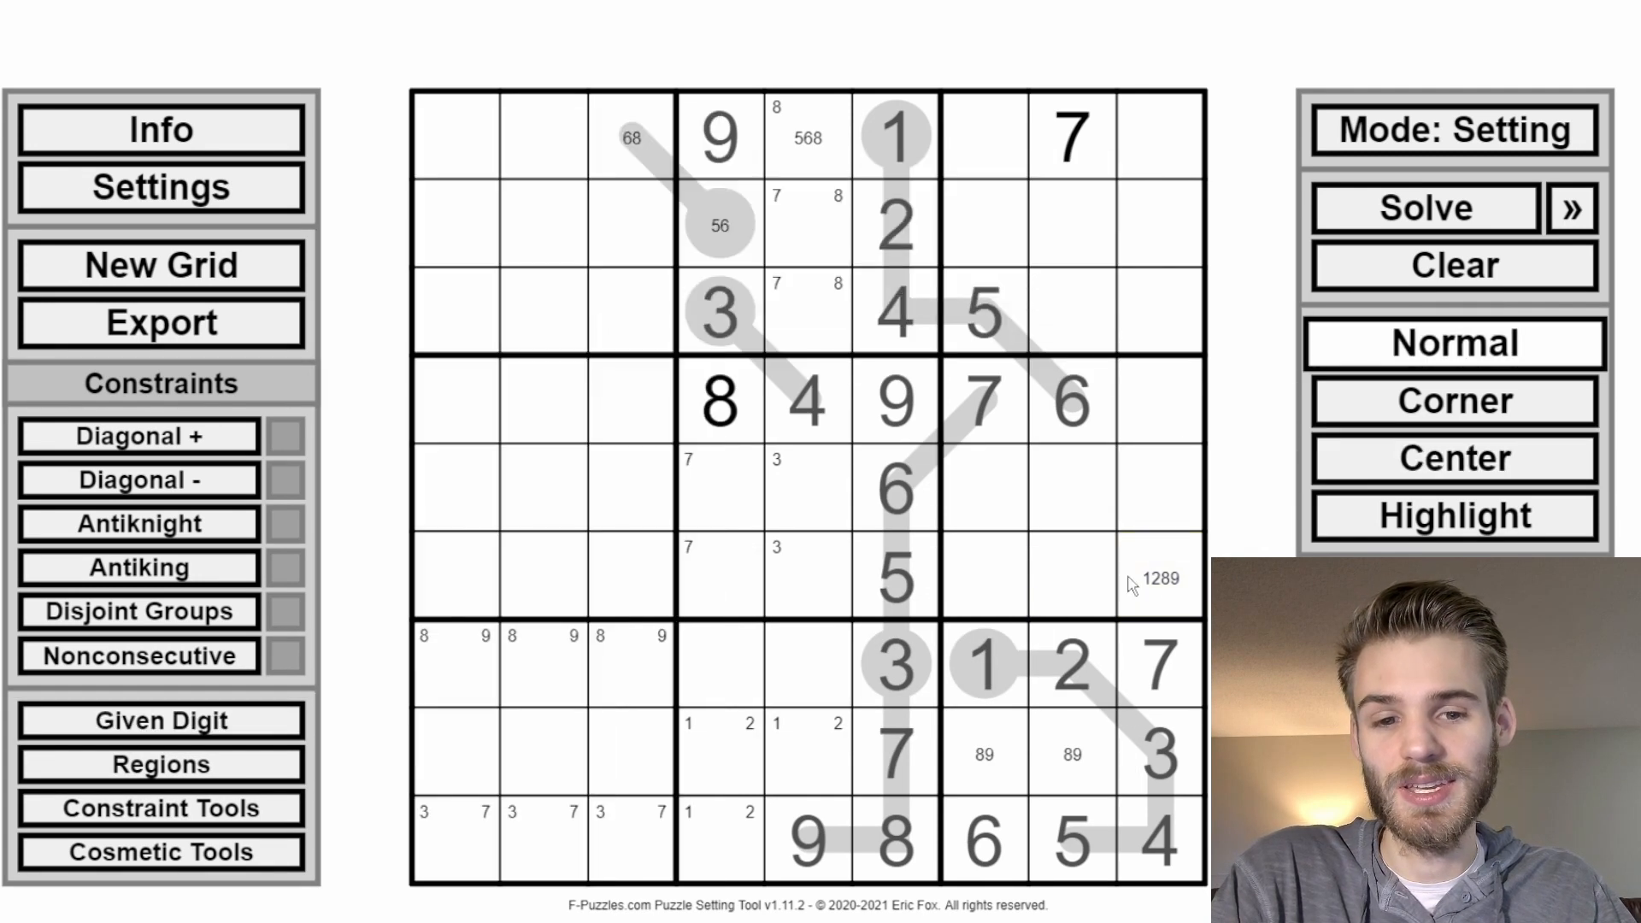
mouse_move(1128, 577)
left_mouse_down()
mouse_move(1179, 651)
mouse_move(1193, 641)
left_mouse_up()
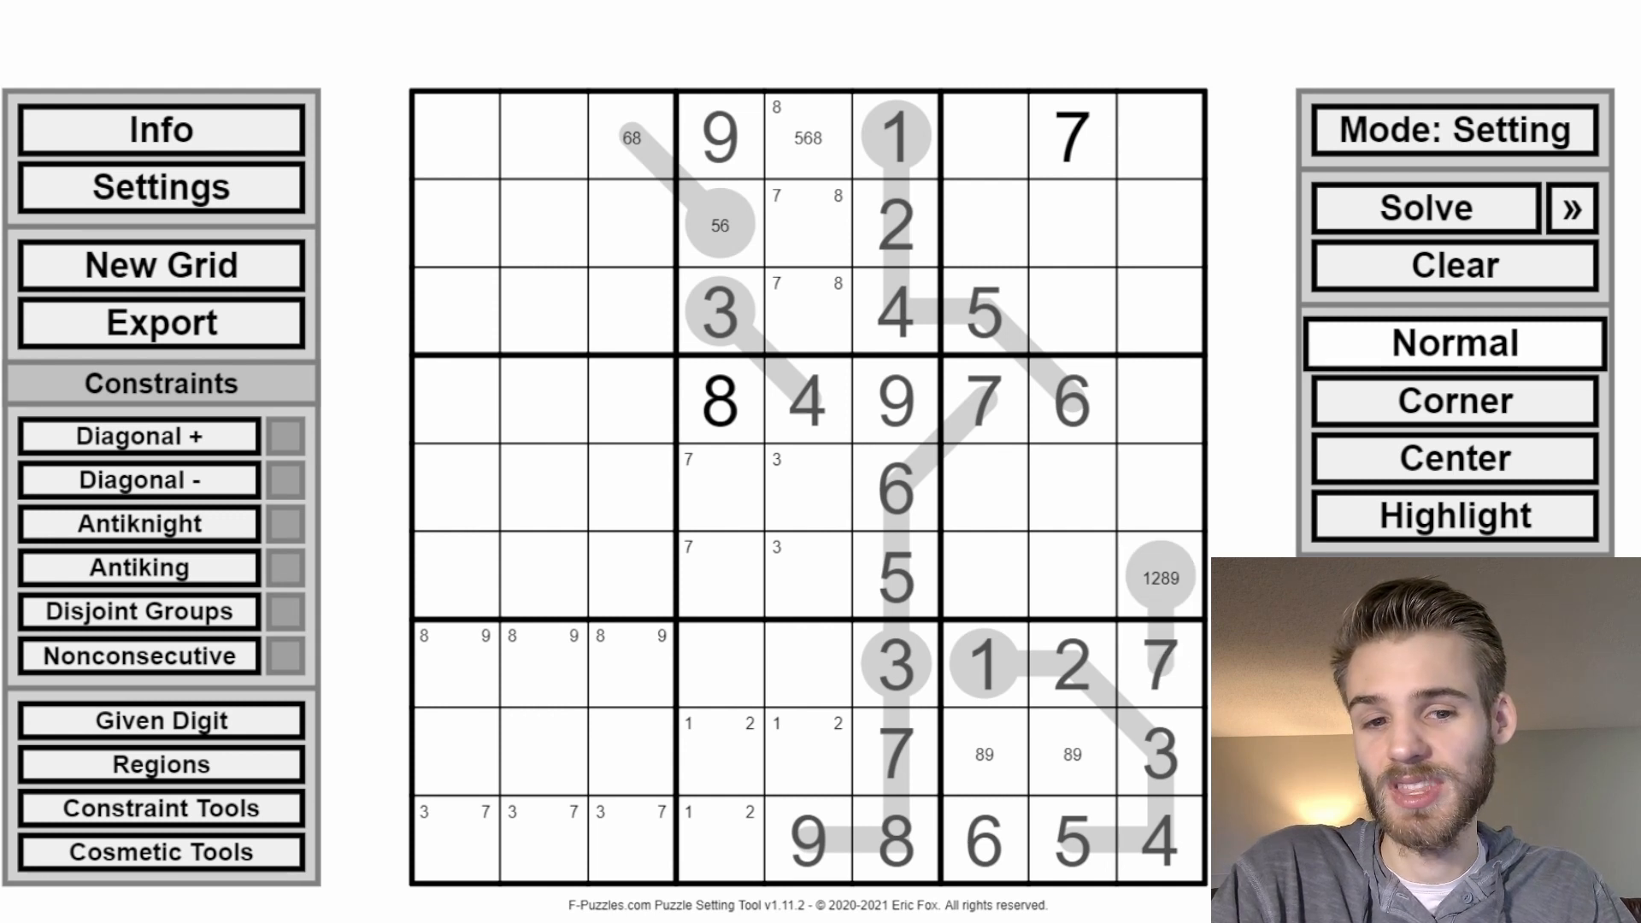
left_click(1391, 475)
left_click(1164, 561)
key("8")
key("9")
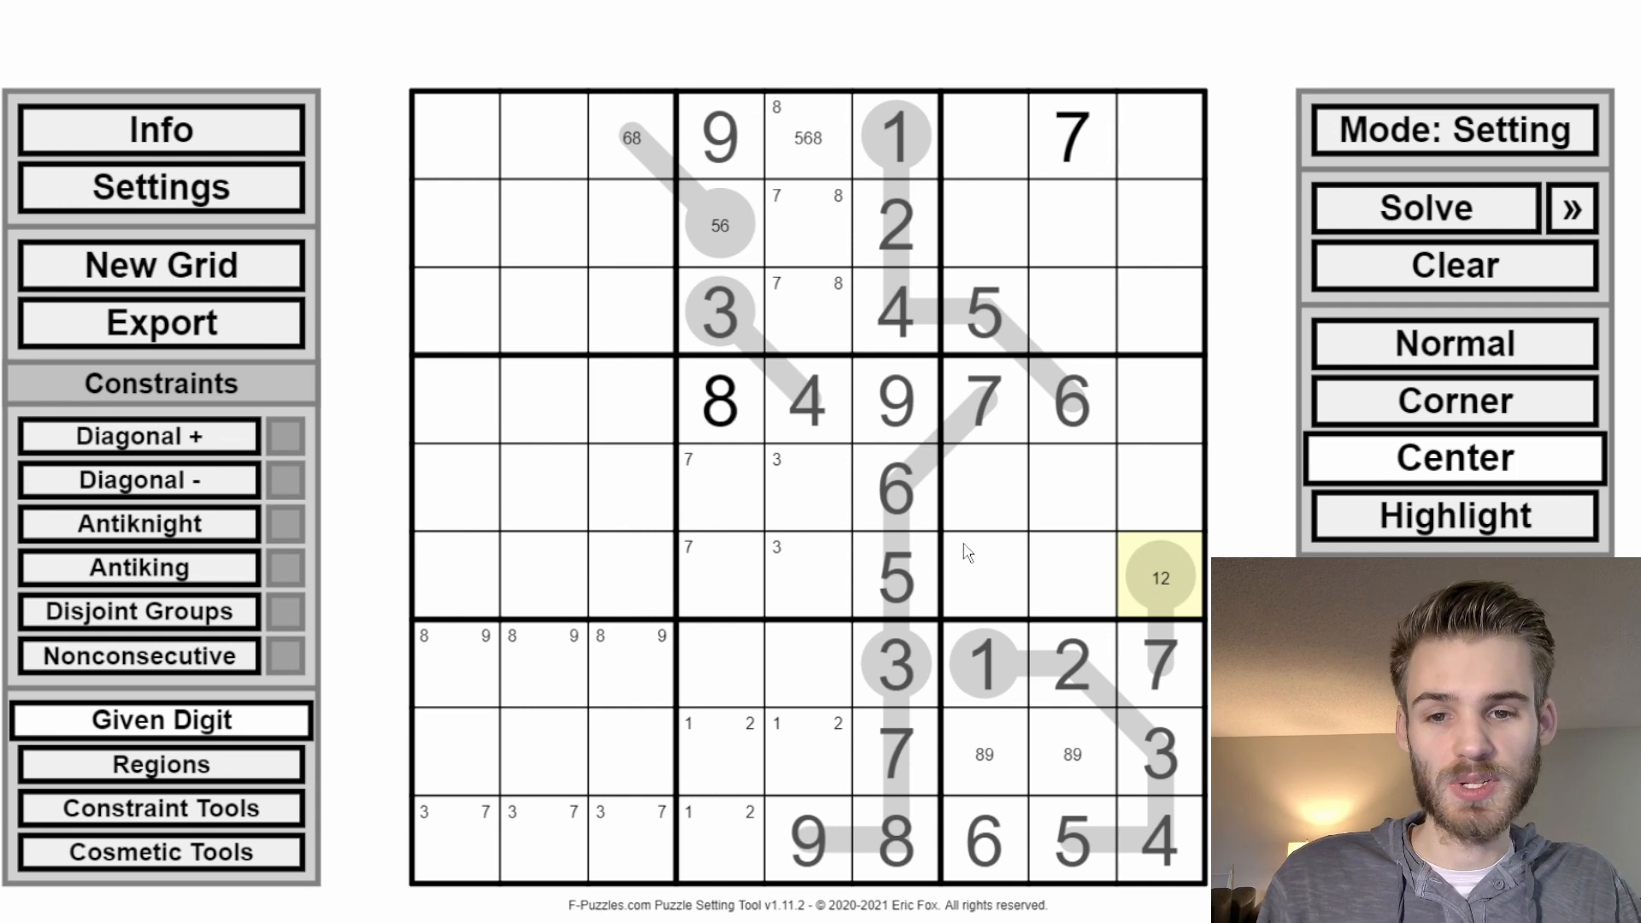
Step: Draw a thermometer from row 5, column 3 to row 6, column 4, and give its tip center marks 2 and 7
left_click(226, 803)
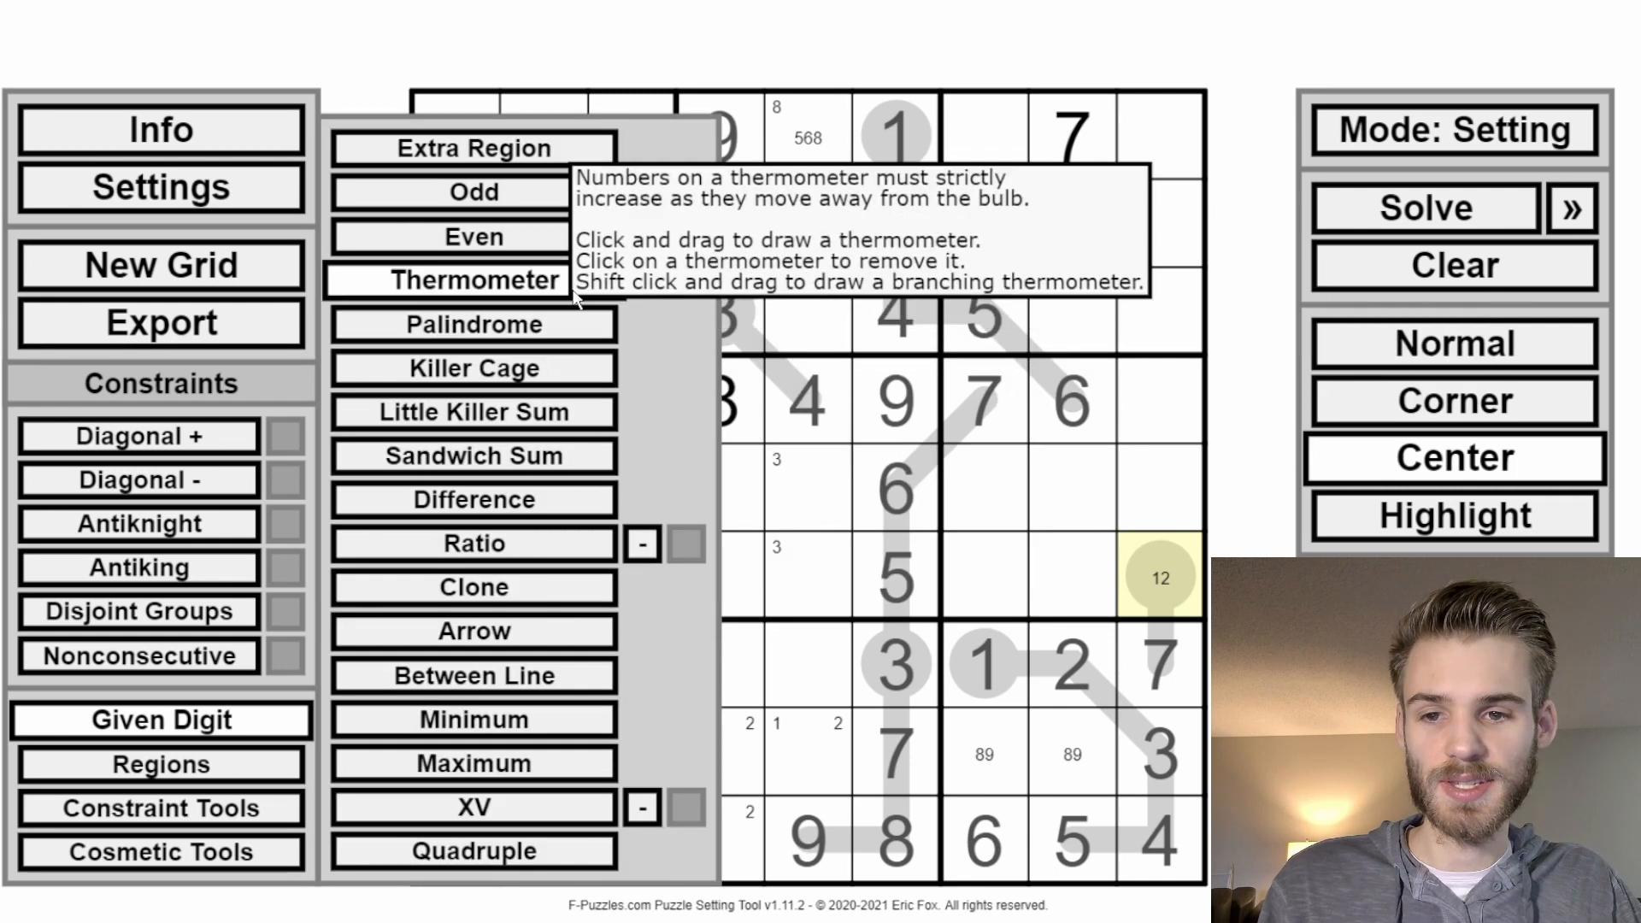
left_click(513, 279)
left_click_drag(637, 499, 717, 571)
left_click(1336, 460)
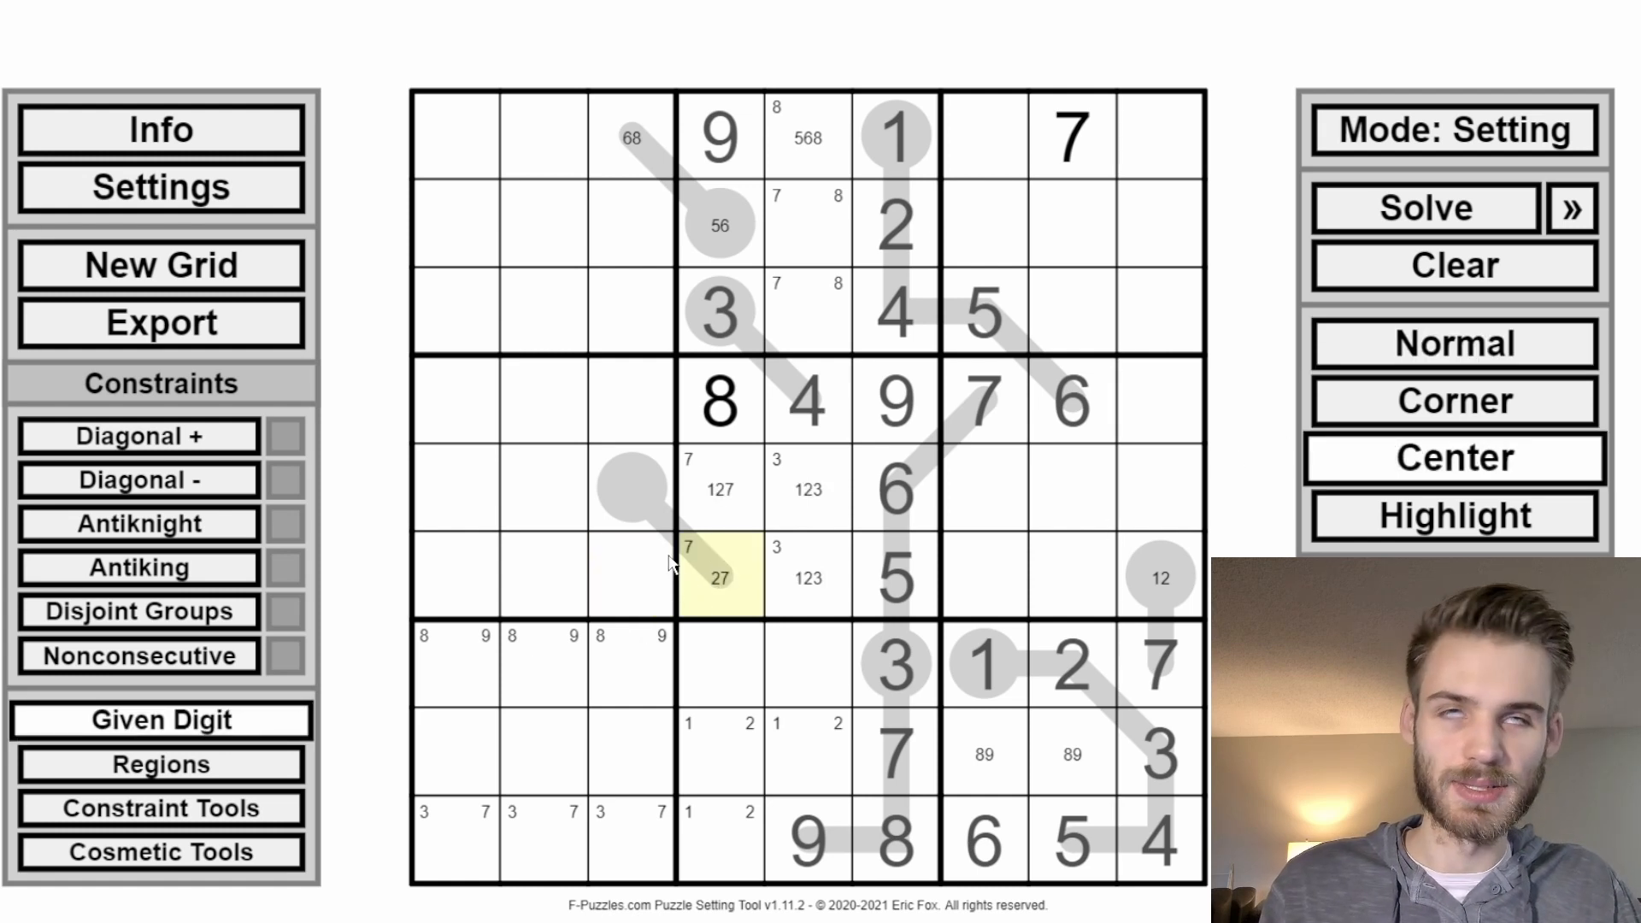
Step: Switch to solving mode and try 2 in row 6, column 4 with 1 in row 5, column 3
left_click(654, 521)
left_click(716, 570)
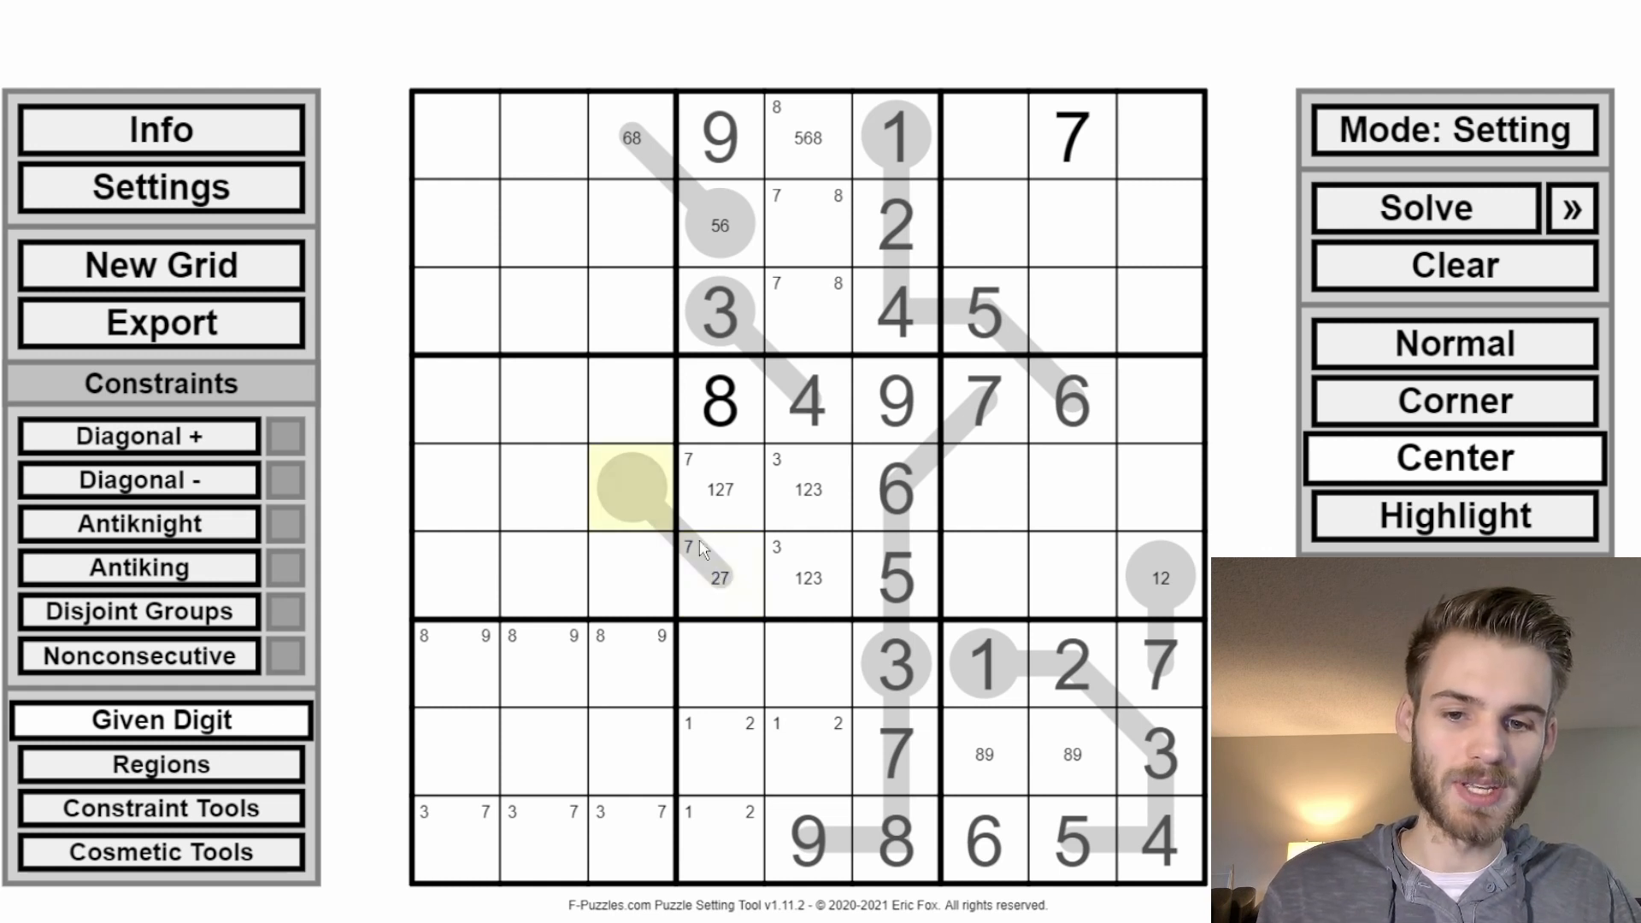
left_click(1348, 342)
left_click(1380, 128)
type("2")
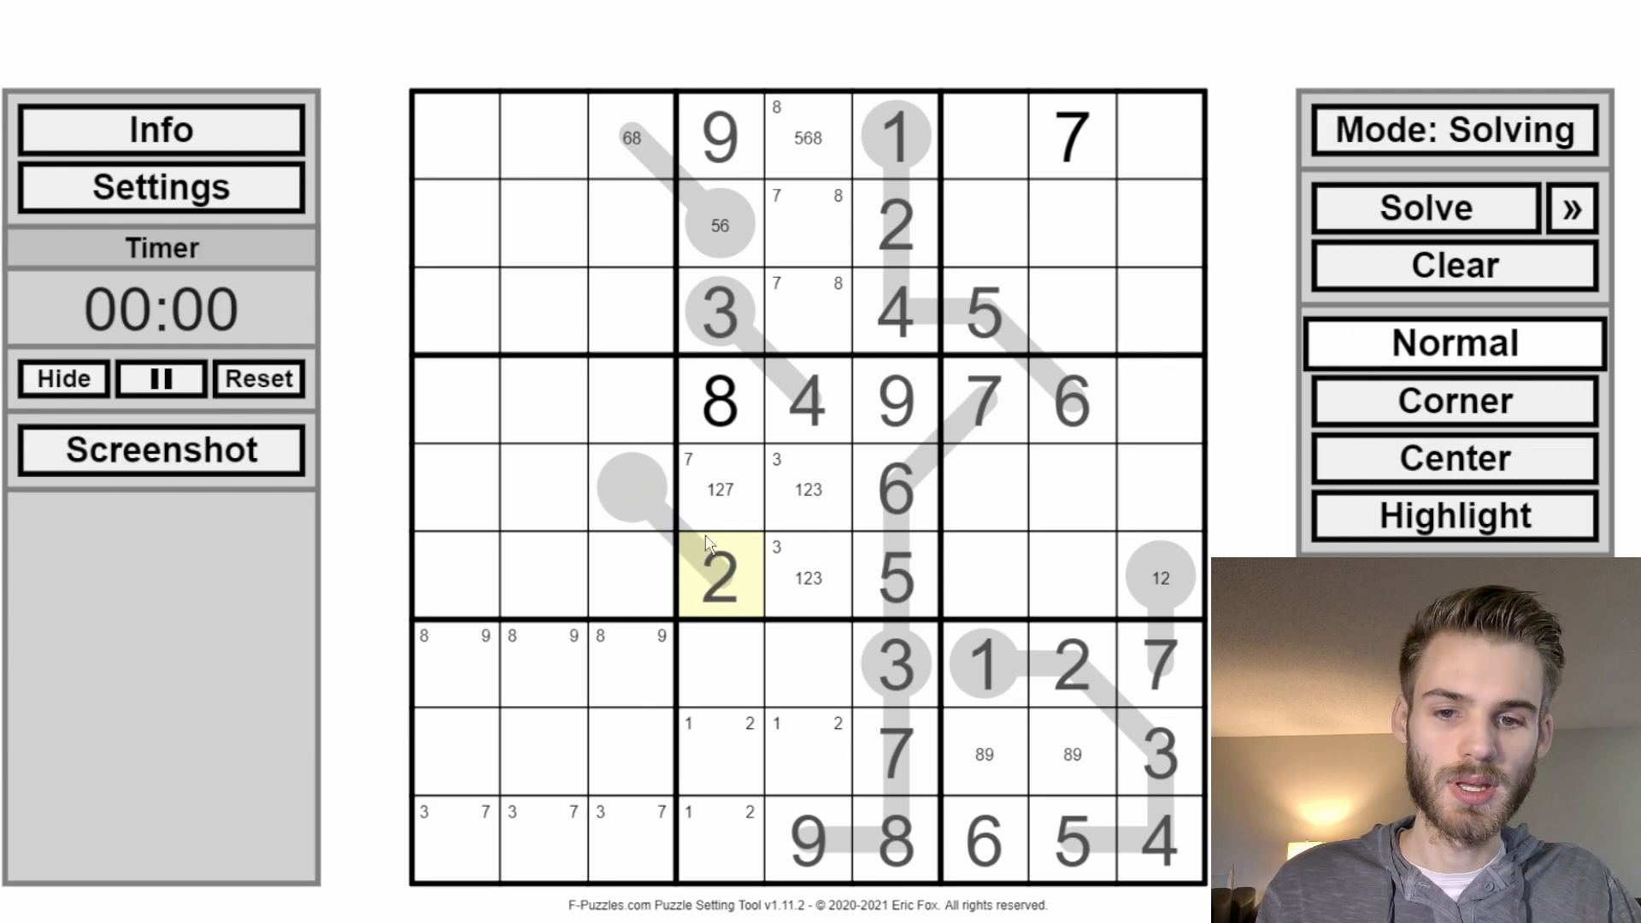
type("1")
left_click_drag(701, 526, 829, 513)
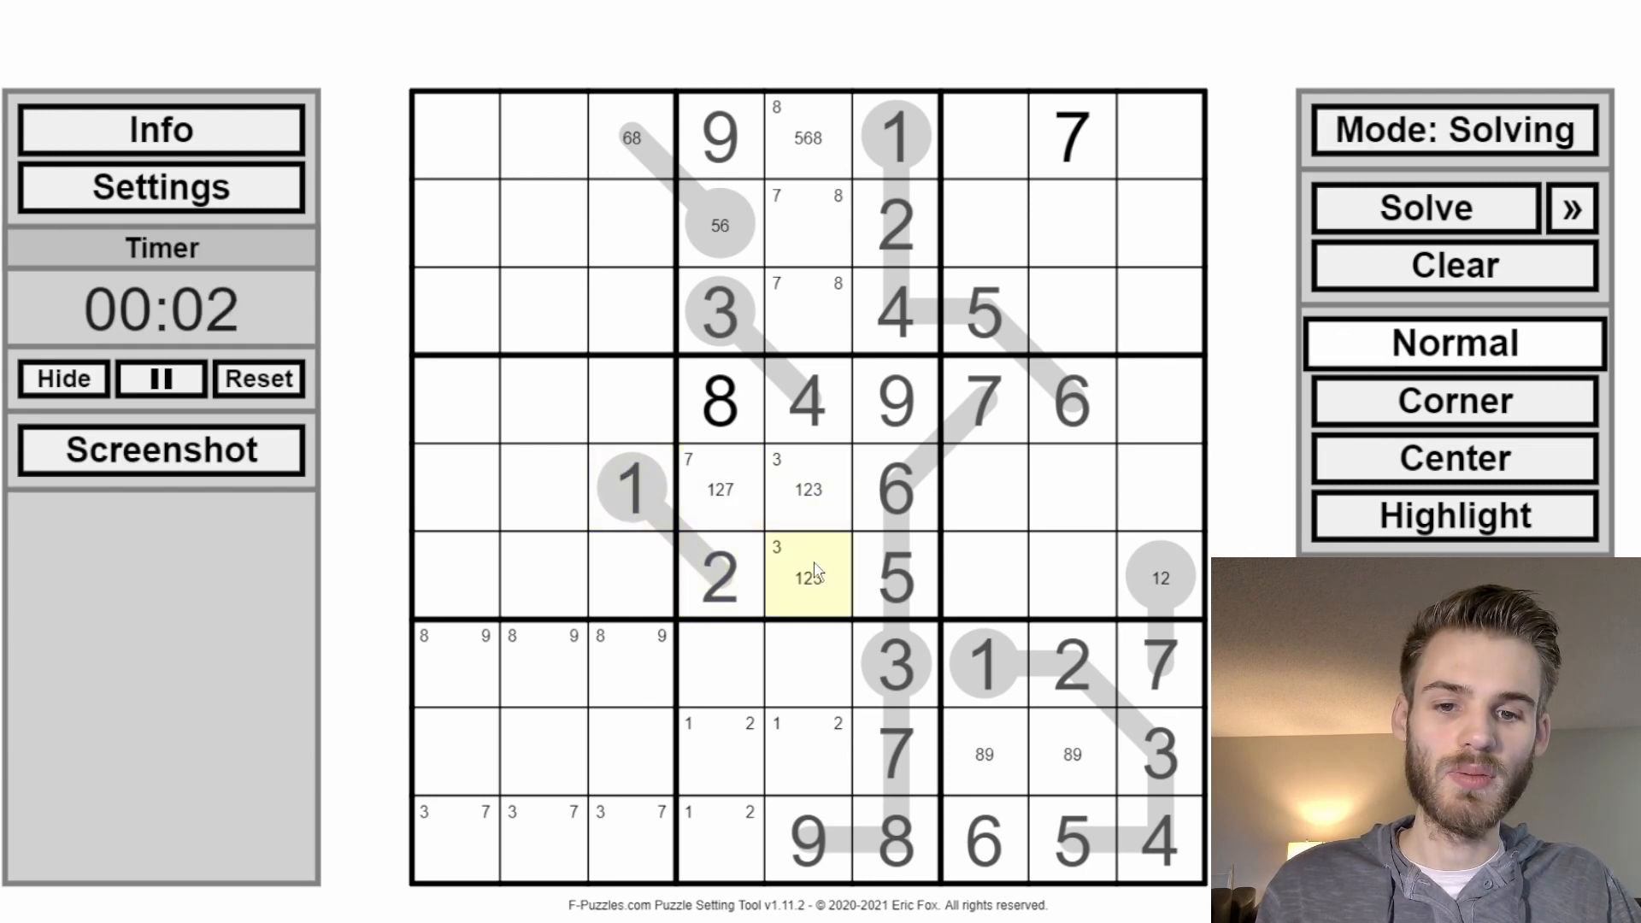
type("1")
left_click(1154, 578)
key("c")
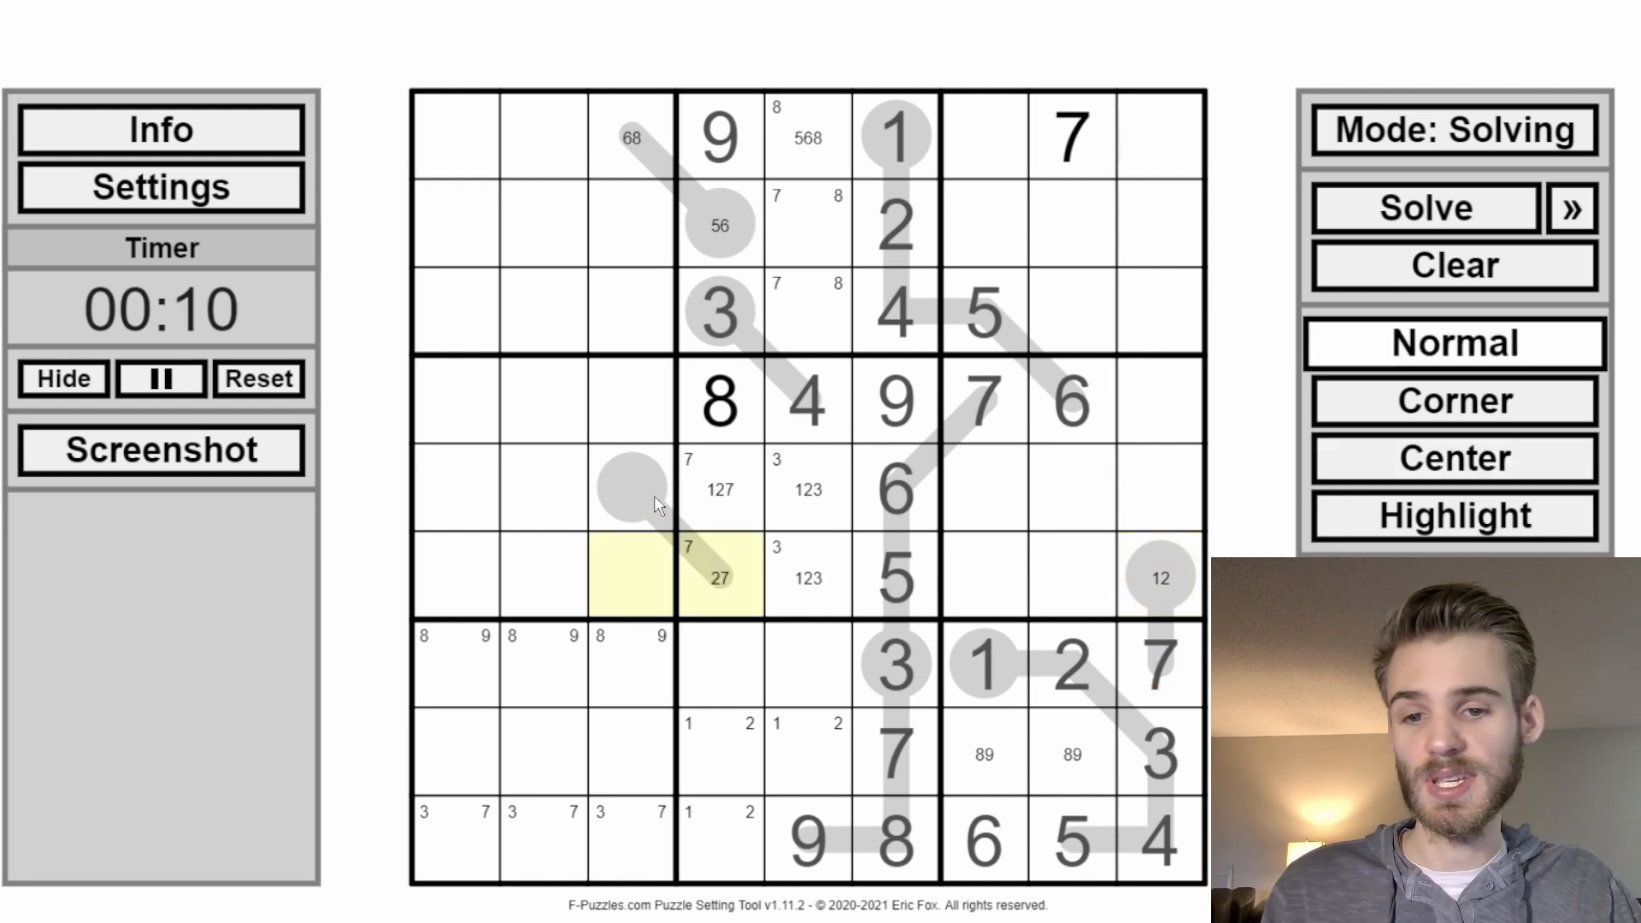
Step: In setting mode, extend the thermometer from row 6, column 4 through row 7, column 3 to row 6, column 2
left_click(688, 602)
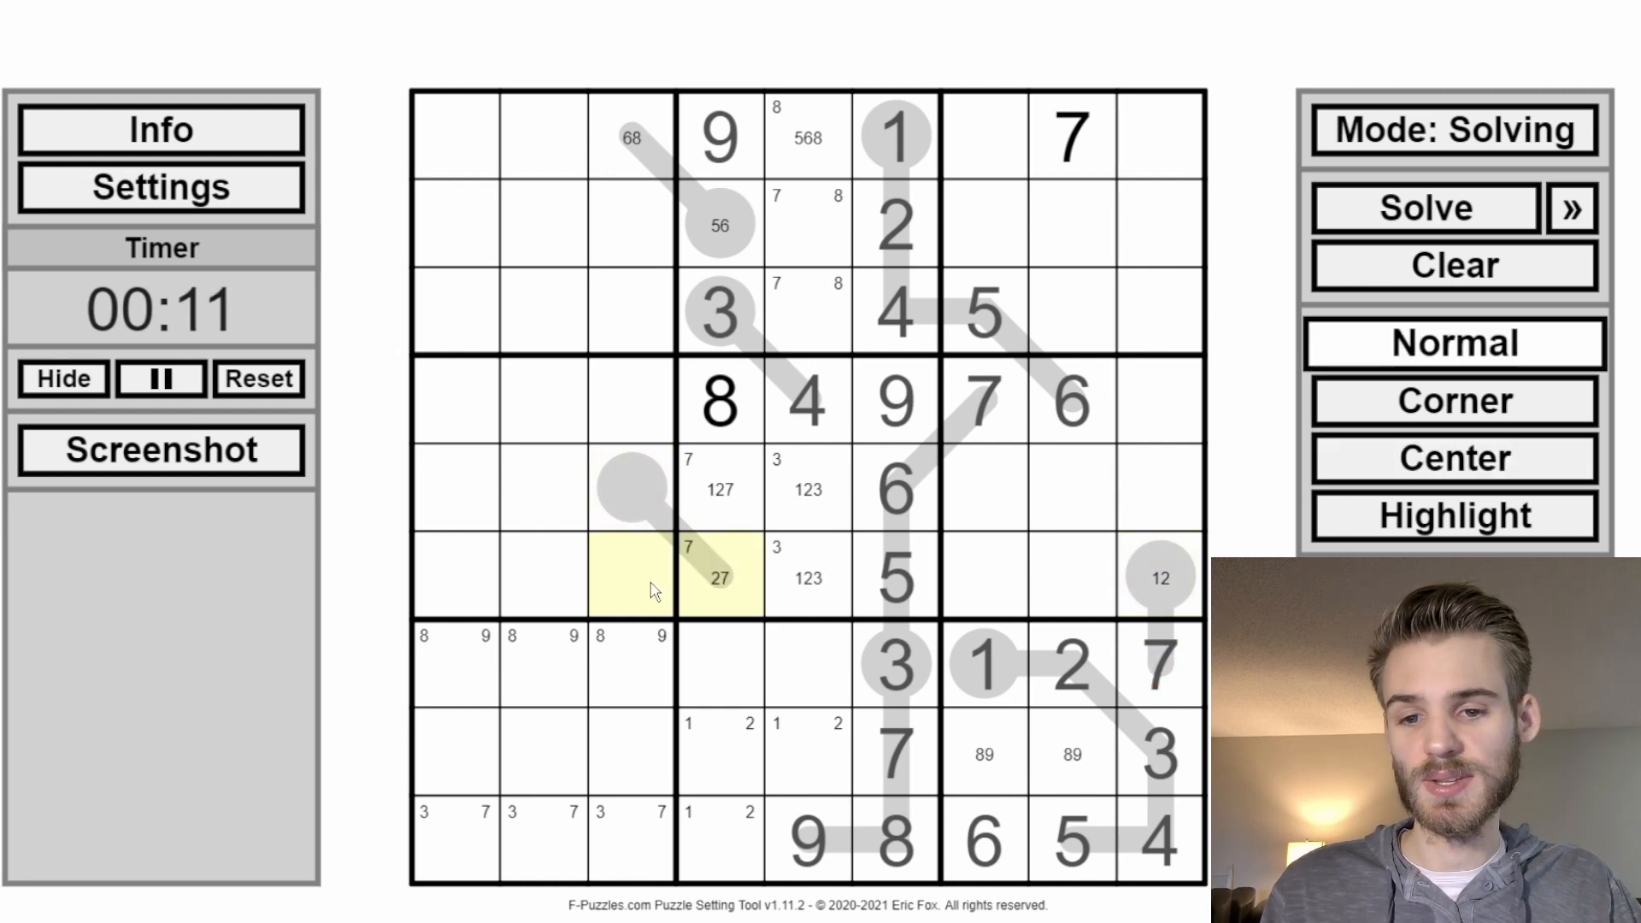
left_click(673, 580, "ctrl")
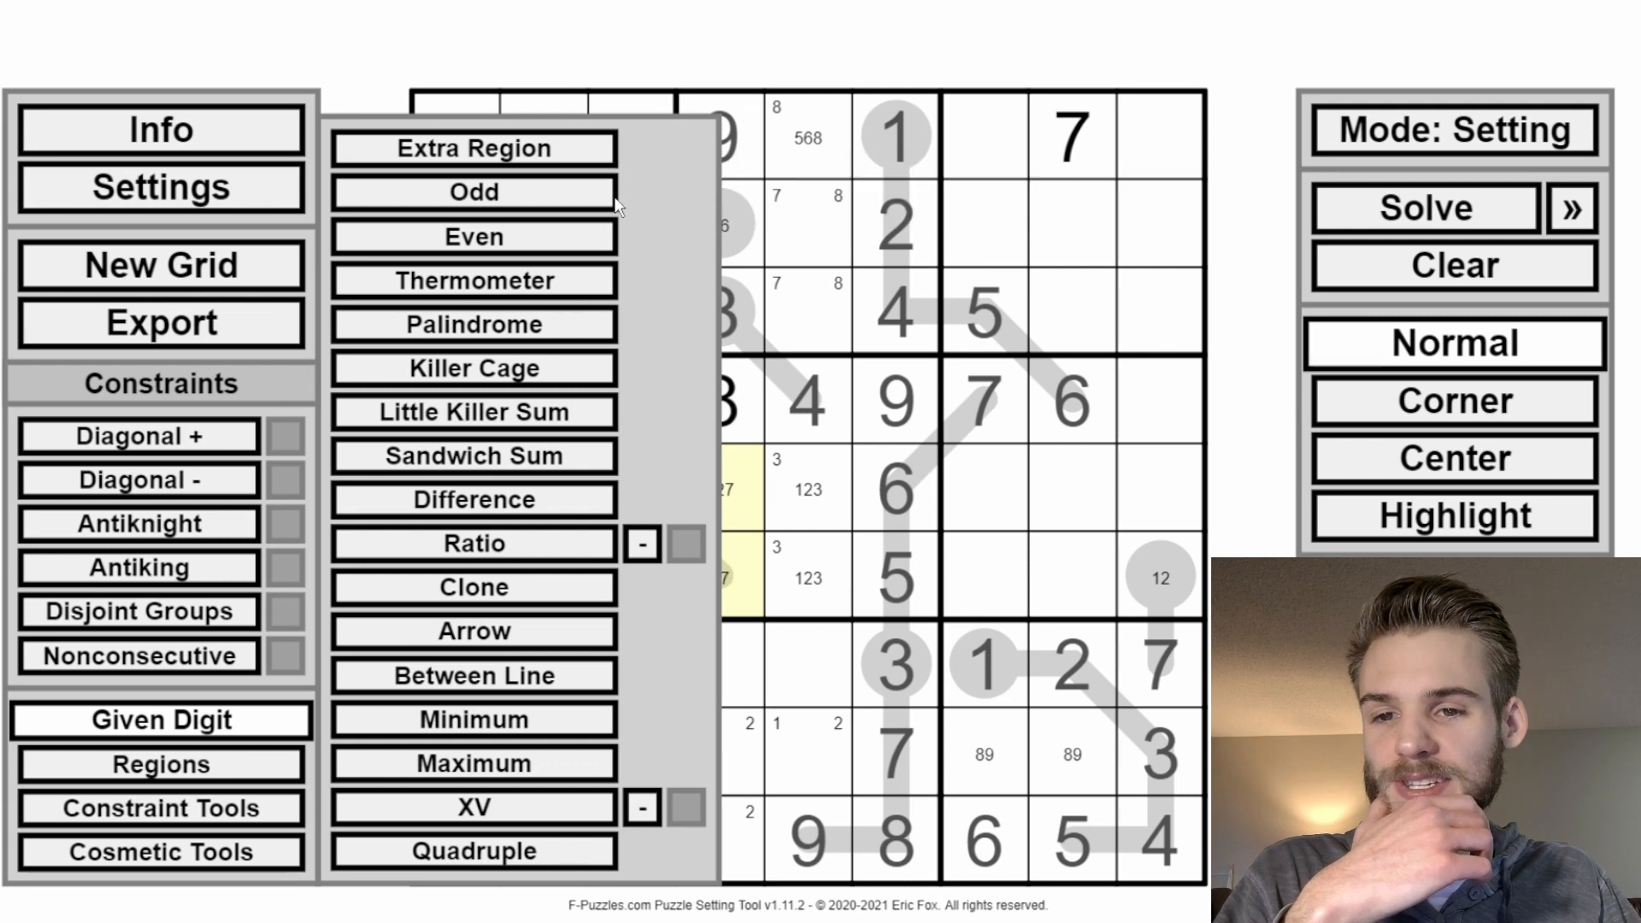
left_click(578, 282)
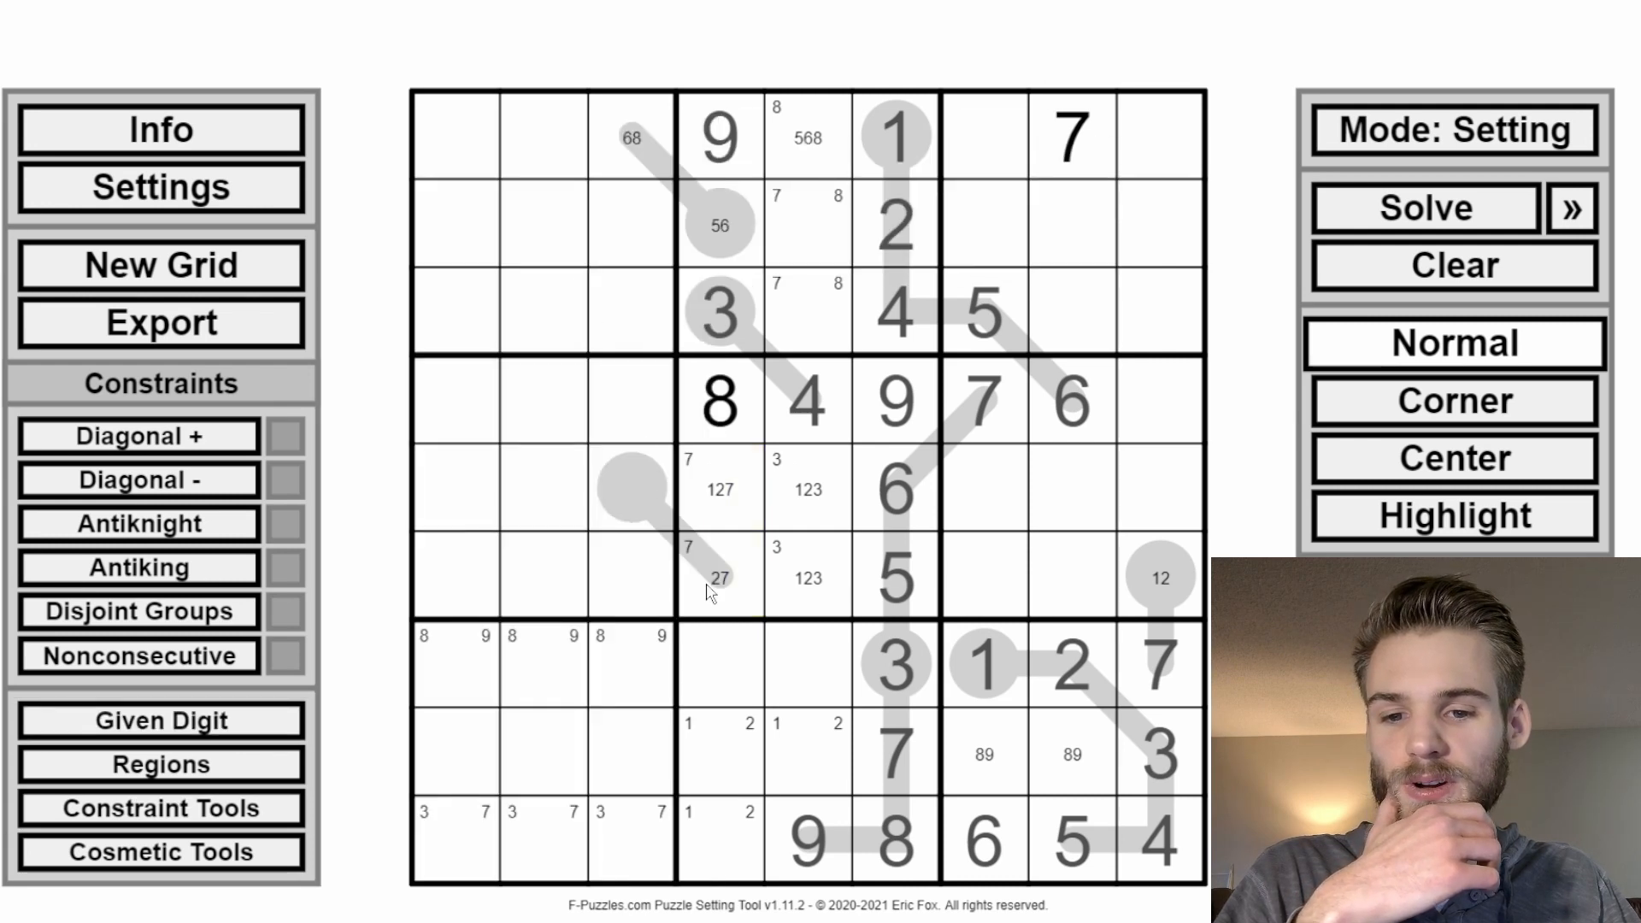
mouse_move(710, 585)
left_mouse_down()
mouse_move(728, 592)
mouse_move(627, 651)
mouse_move(565, 592)
left_mouse_up()
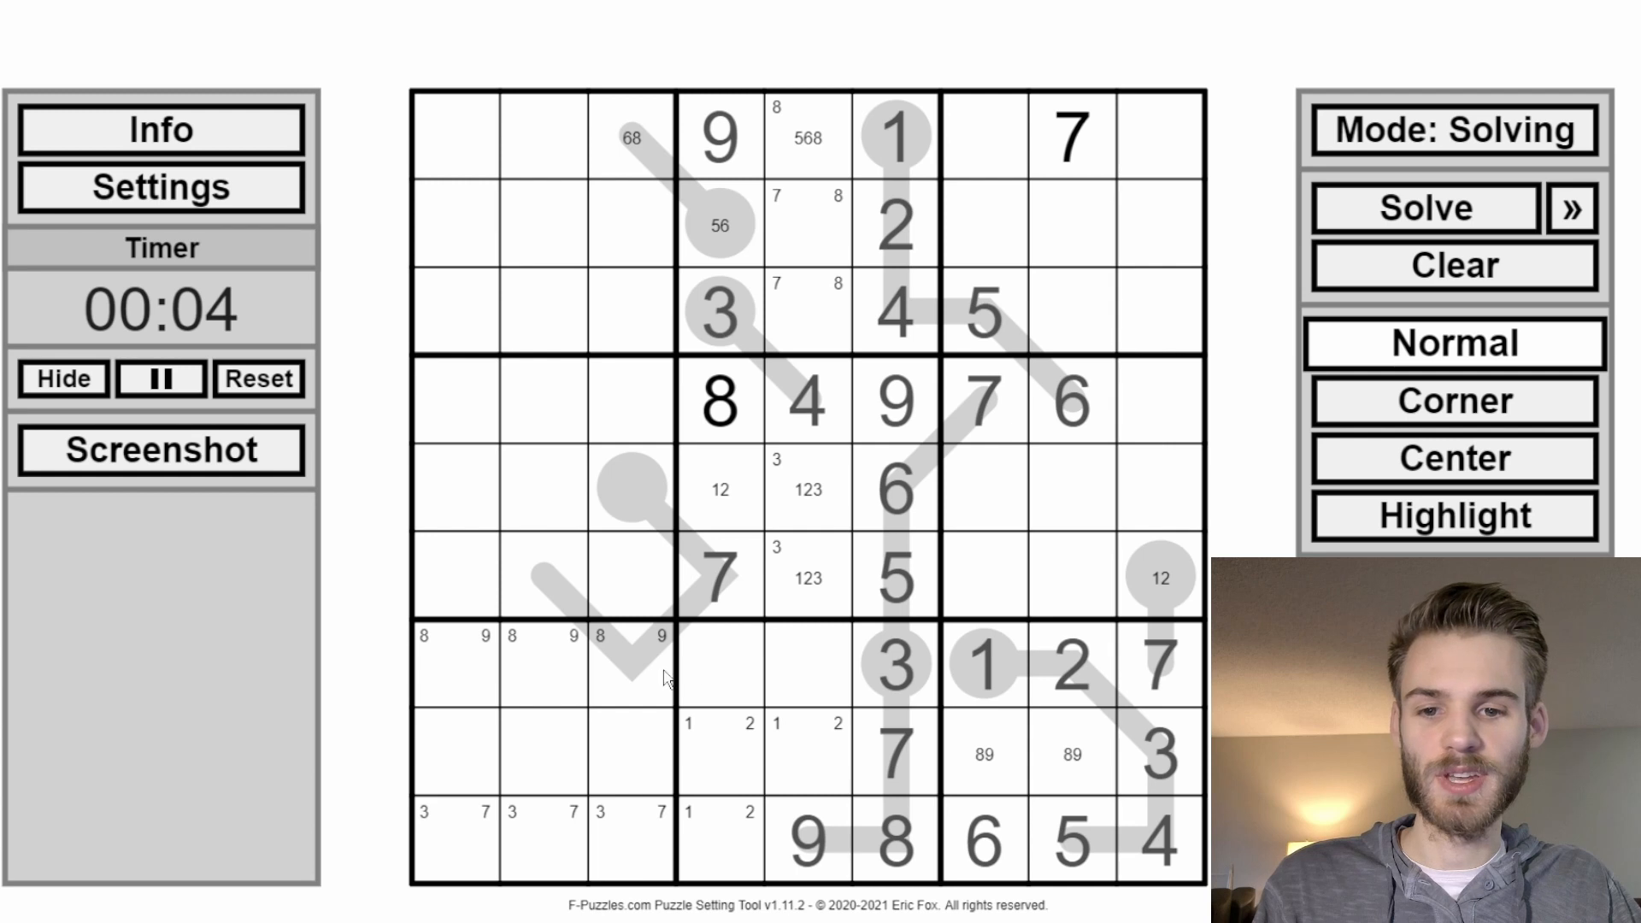
Step: In solving mode, enter 7, 8 and 9 after the thermometer's bulb, enter 9 in row 7, column 1, and clear the marks in row 7, column 2
key("8")
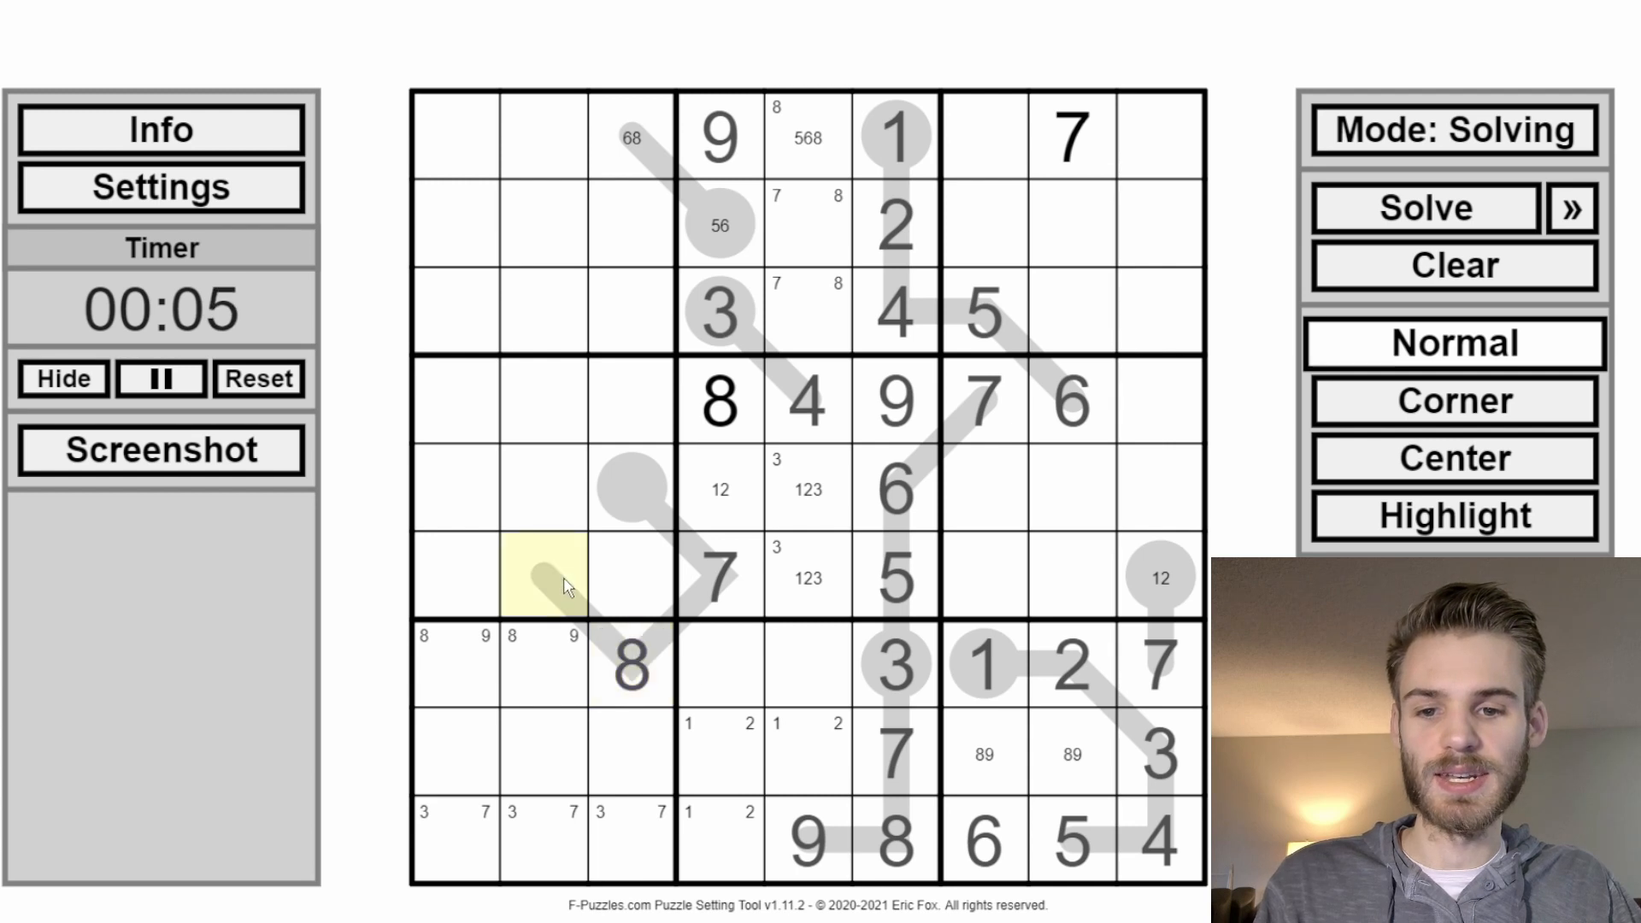
key("9")
left_click(548, 650)
left_click(486, 658)
key("9")
left_click(529, 657)
key("BackSpace")
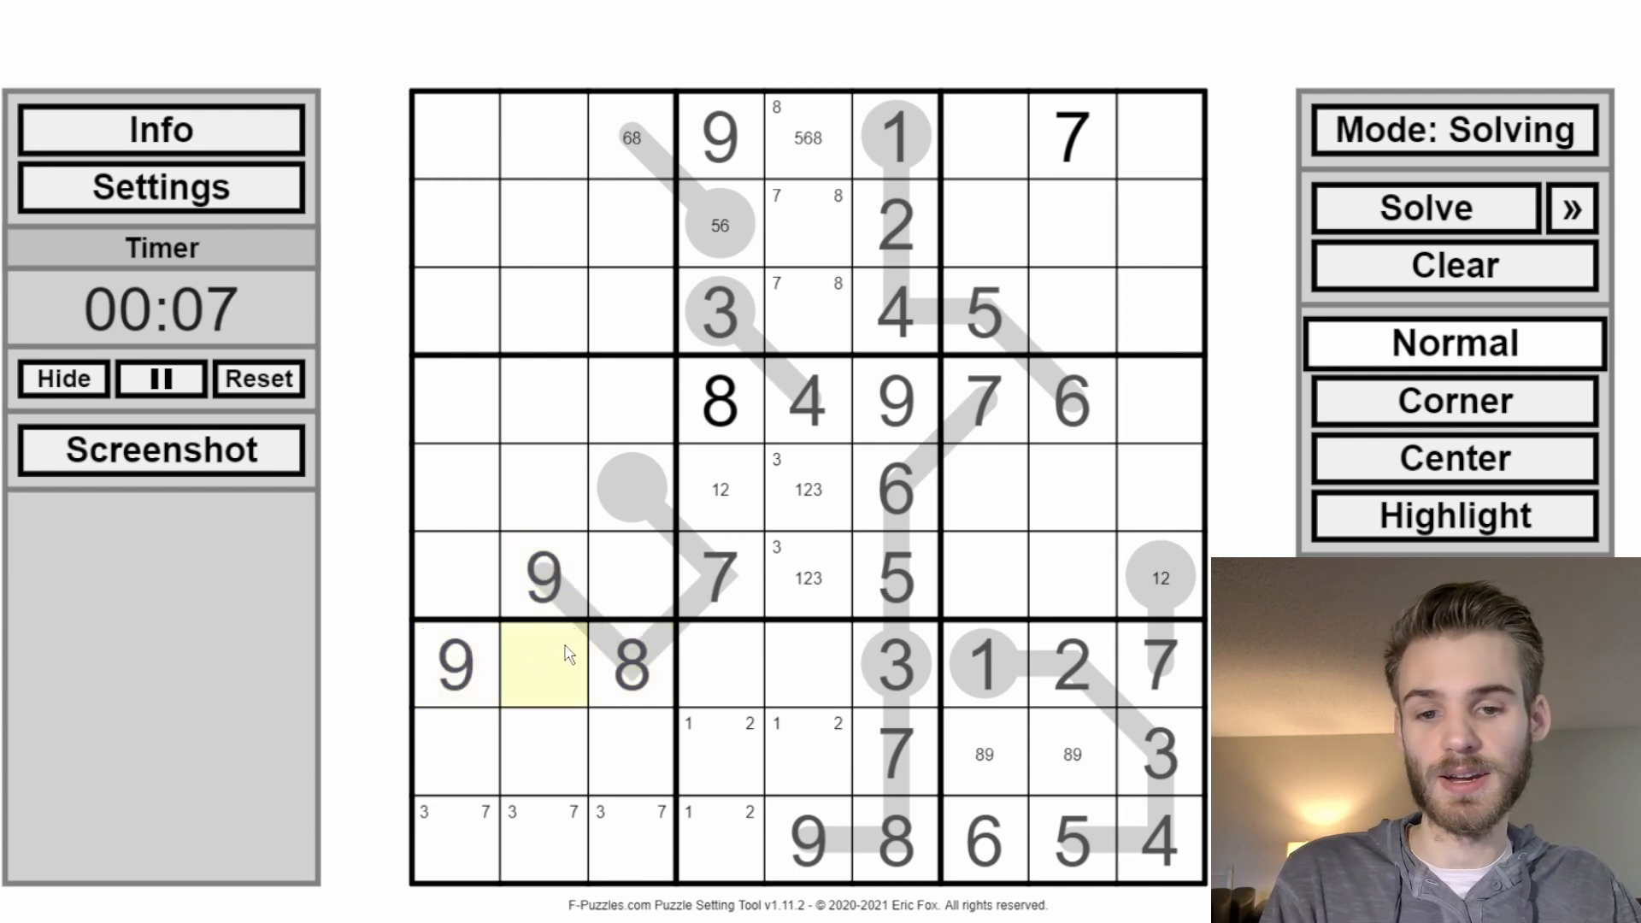
Step: Add corner mark 9 to column 3, rows 2–3 and row 5, columns 7–9, and center marks 1 and 2 to row 8, column 5
left_click(550, 581)
left_click(608, 681, "ctrl")
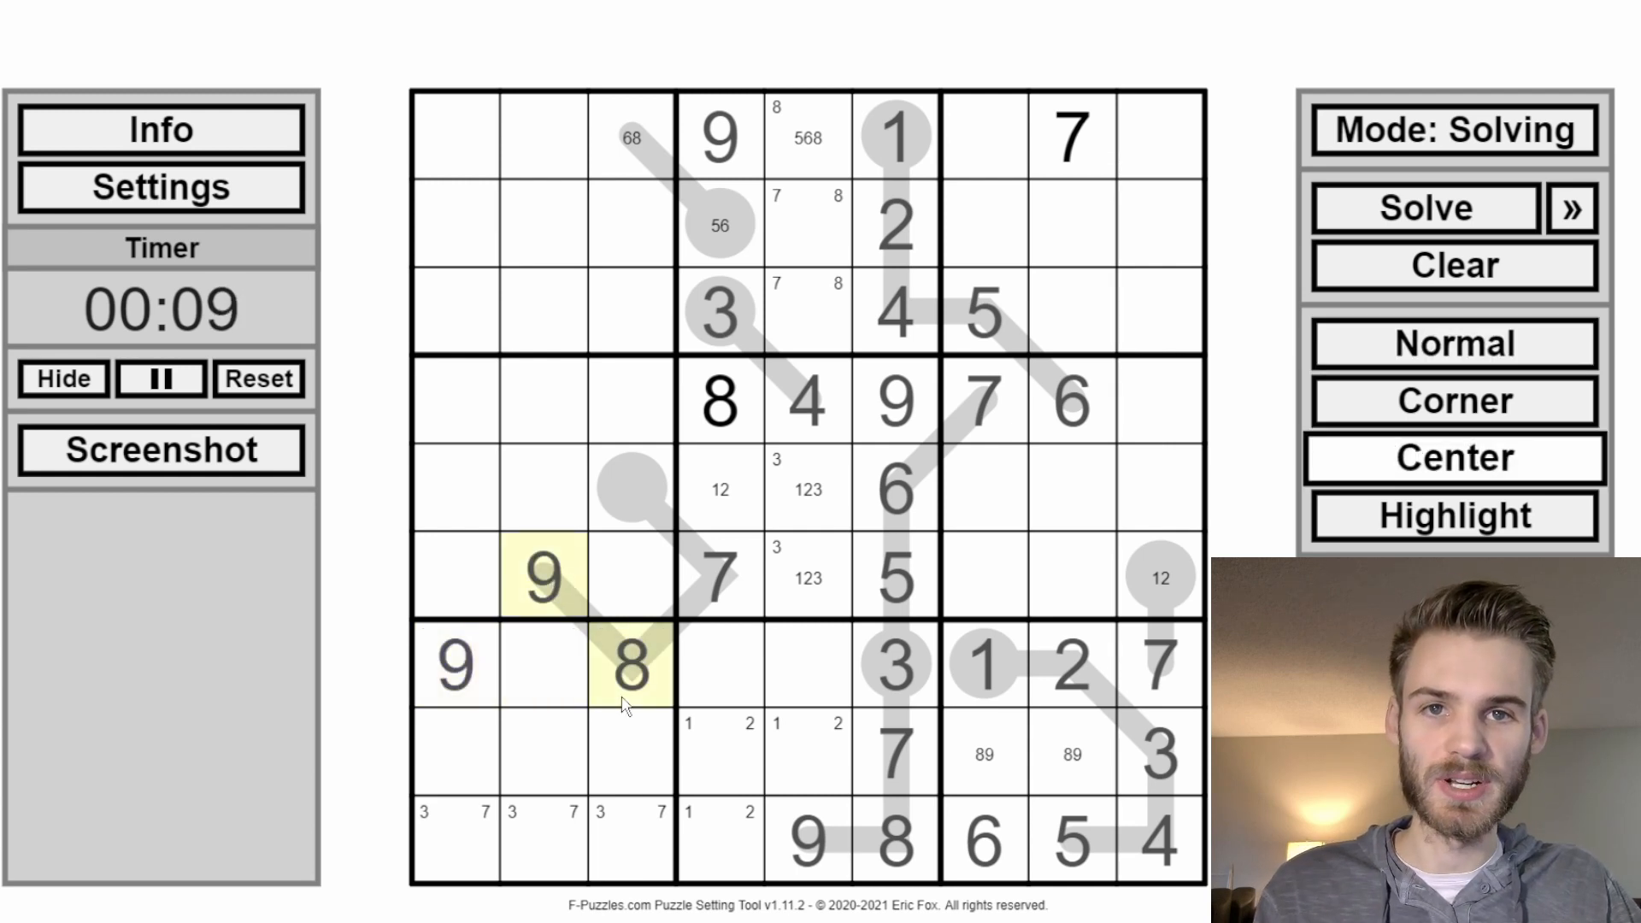
left_click(694, 575)
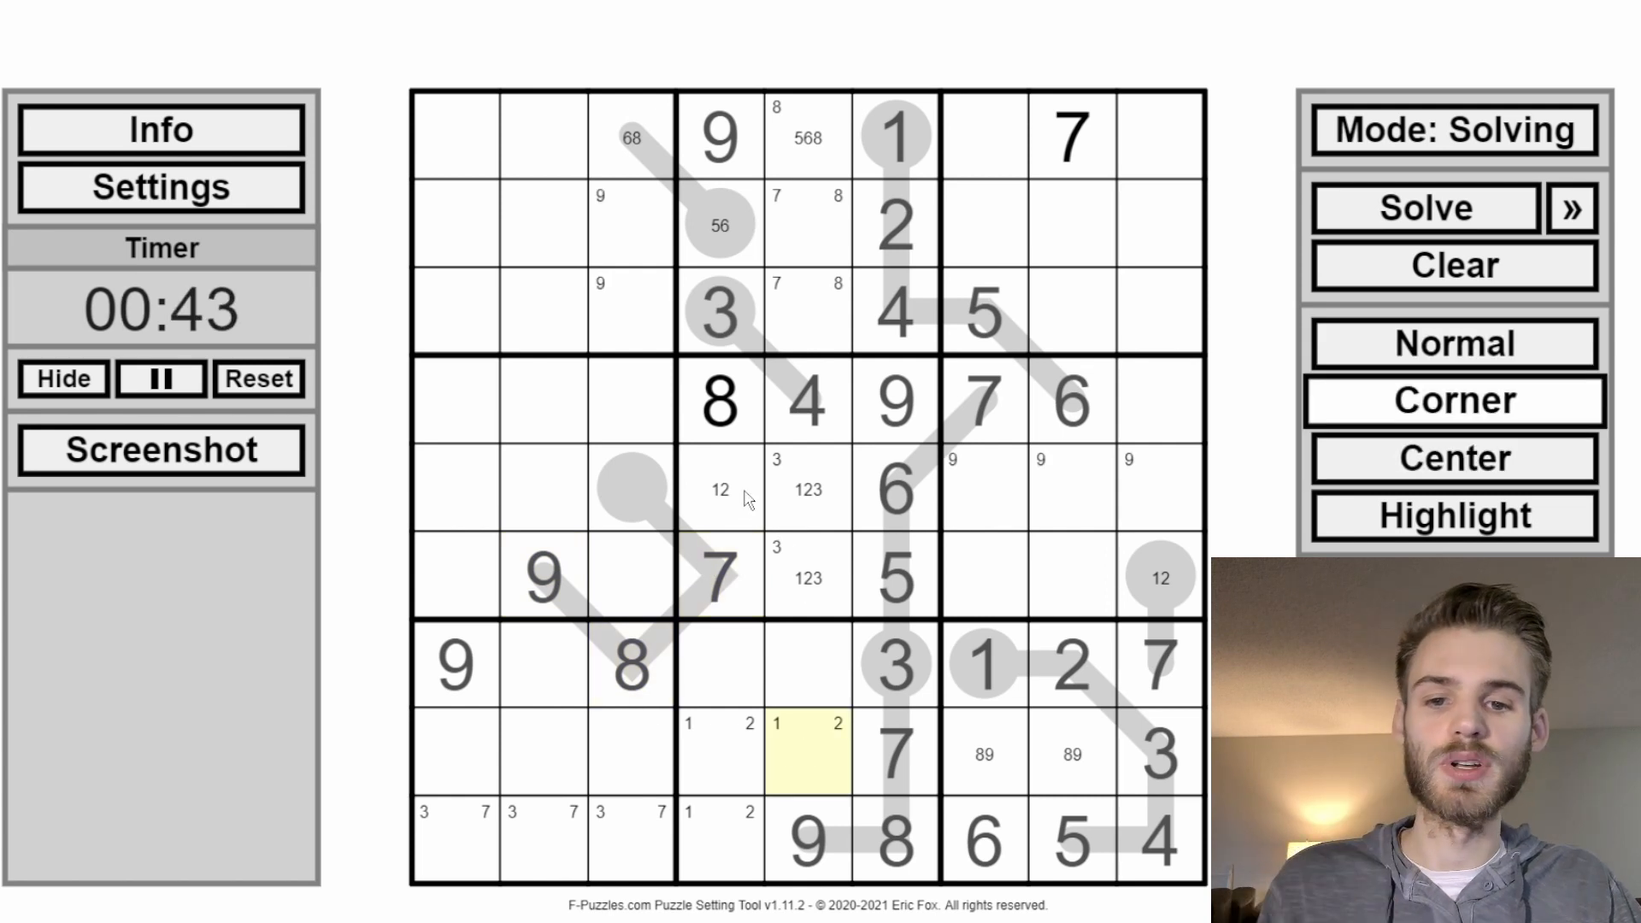
key("ctrl+1")
key("ctrl+2")
left_click(1534, 483)
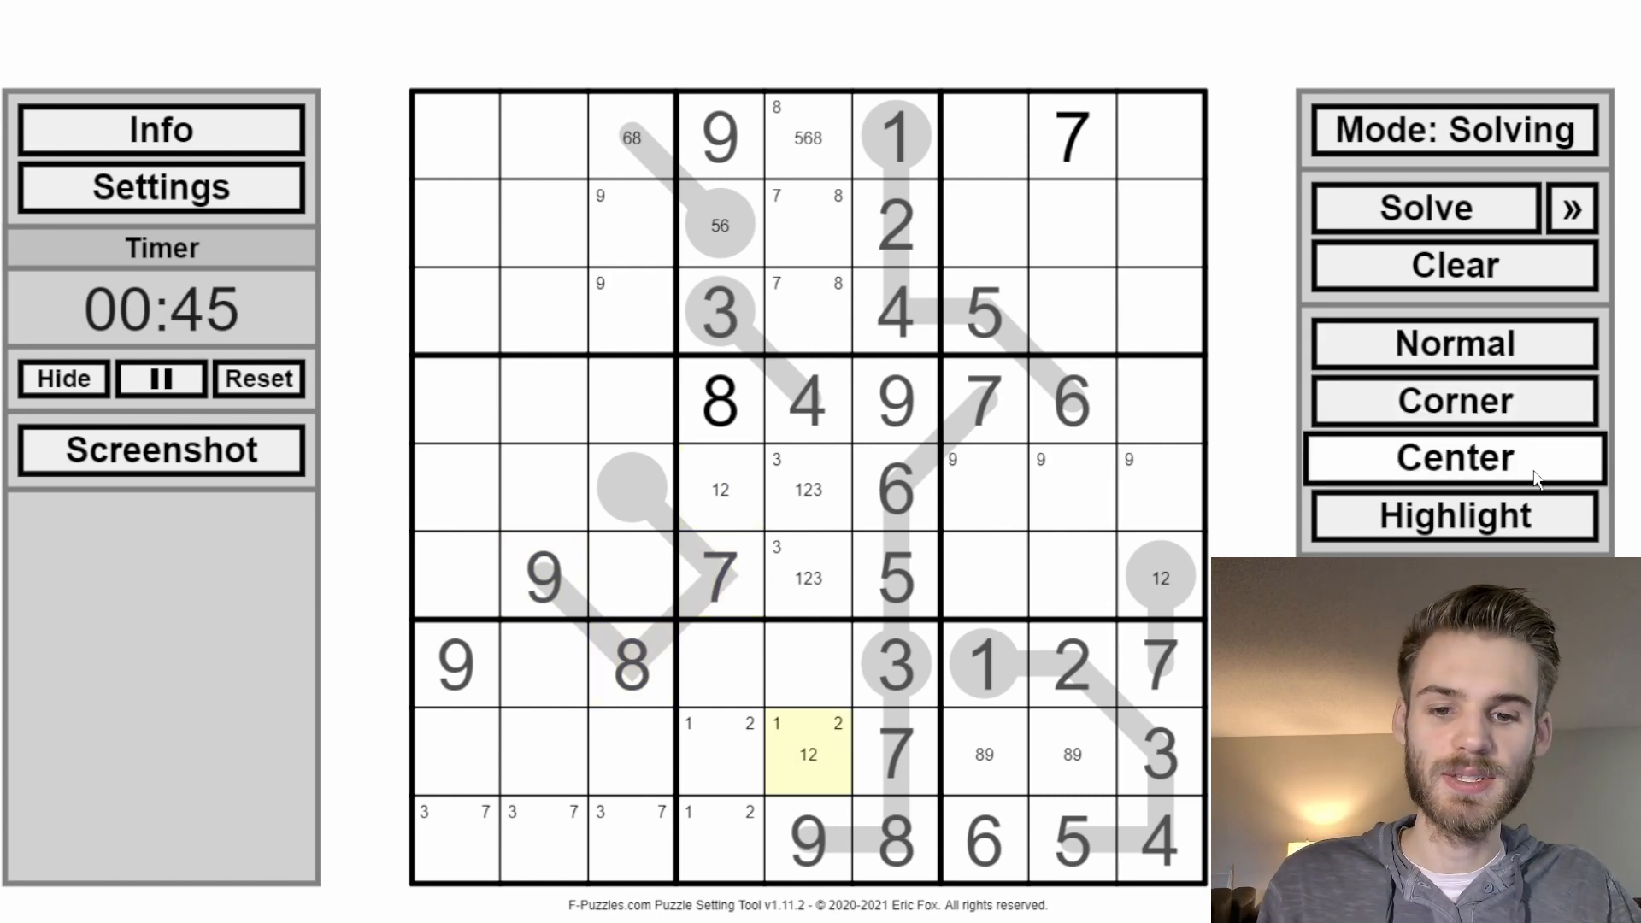
Step: Add center marks 4, 5 and 6 to row 7, columns 2 and 4, and 5 and 6 to row 7, column 5
left_click(555, 667)
left_click(736, 654, "ctrl")
left_click_drag(855, 663, 564, 671)
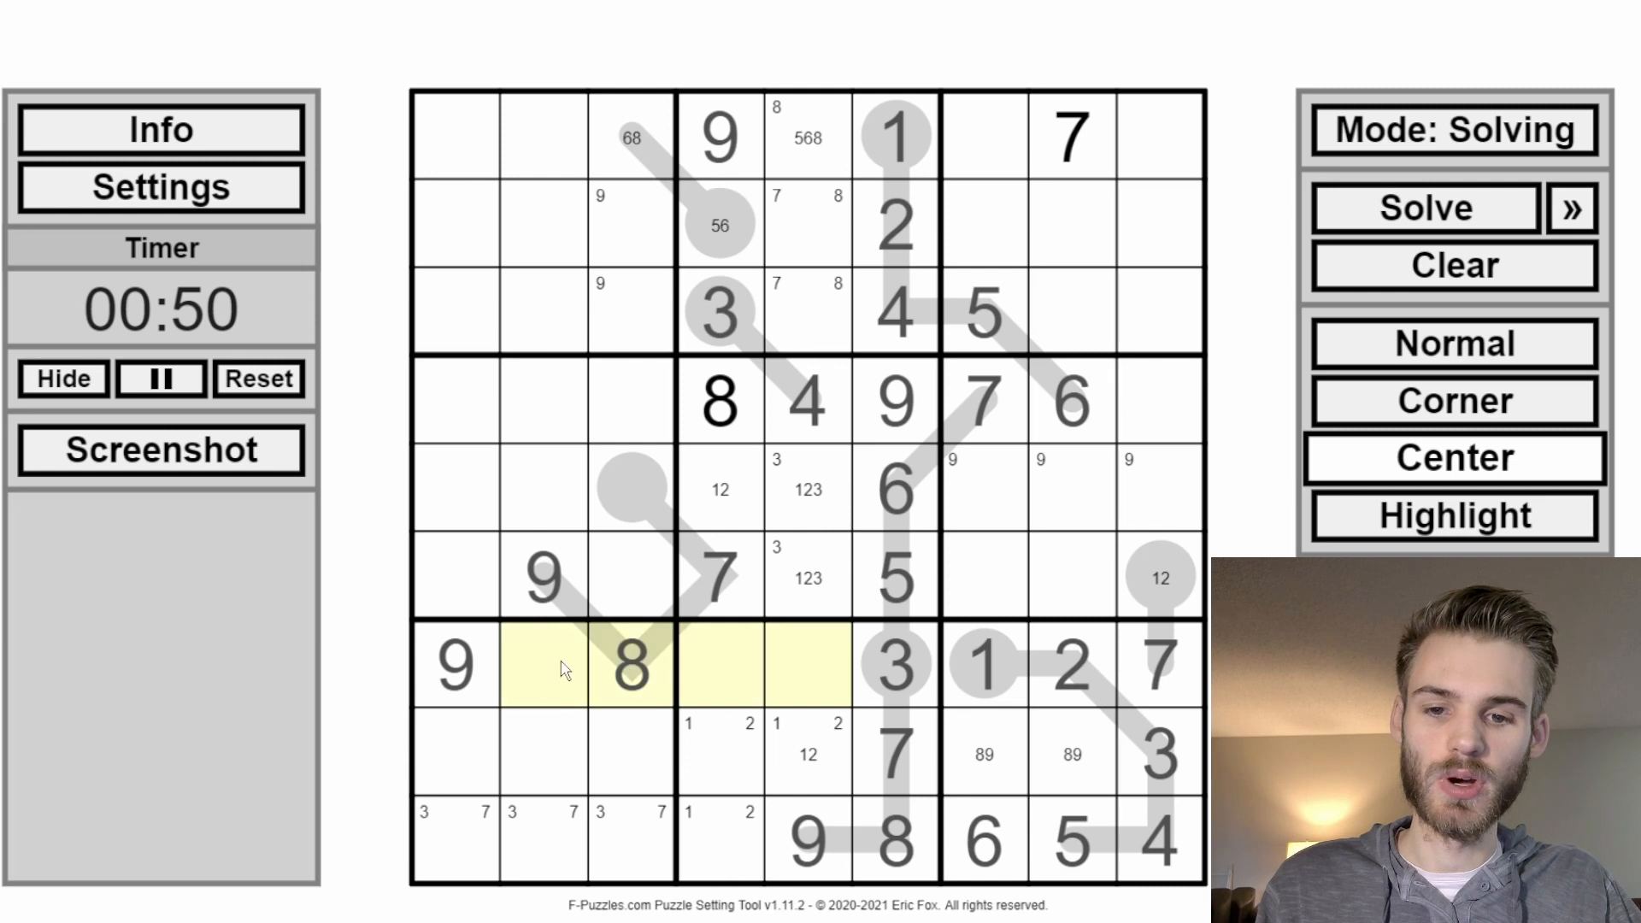
left_click(771, 657)
left_click_drag(685, 665, 579, 654)
left_click(626, 661, "ctrl")
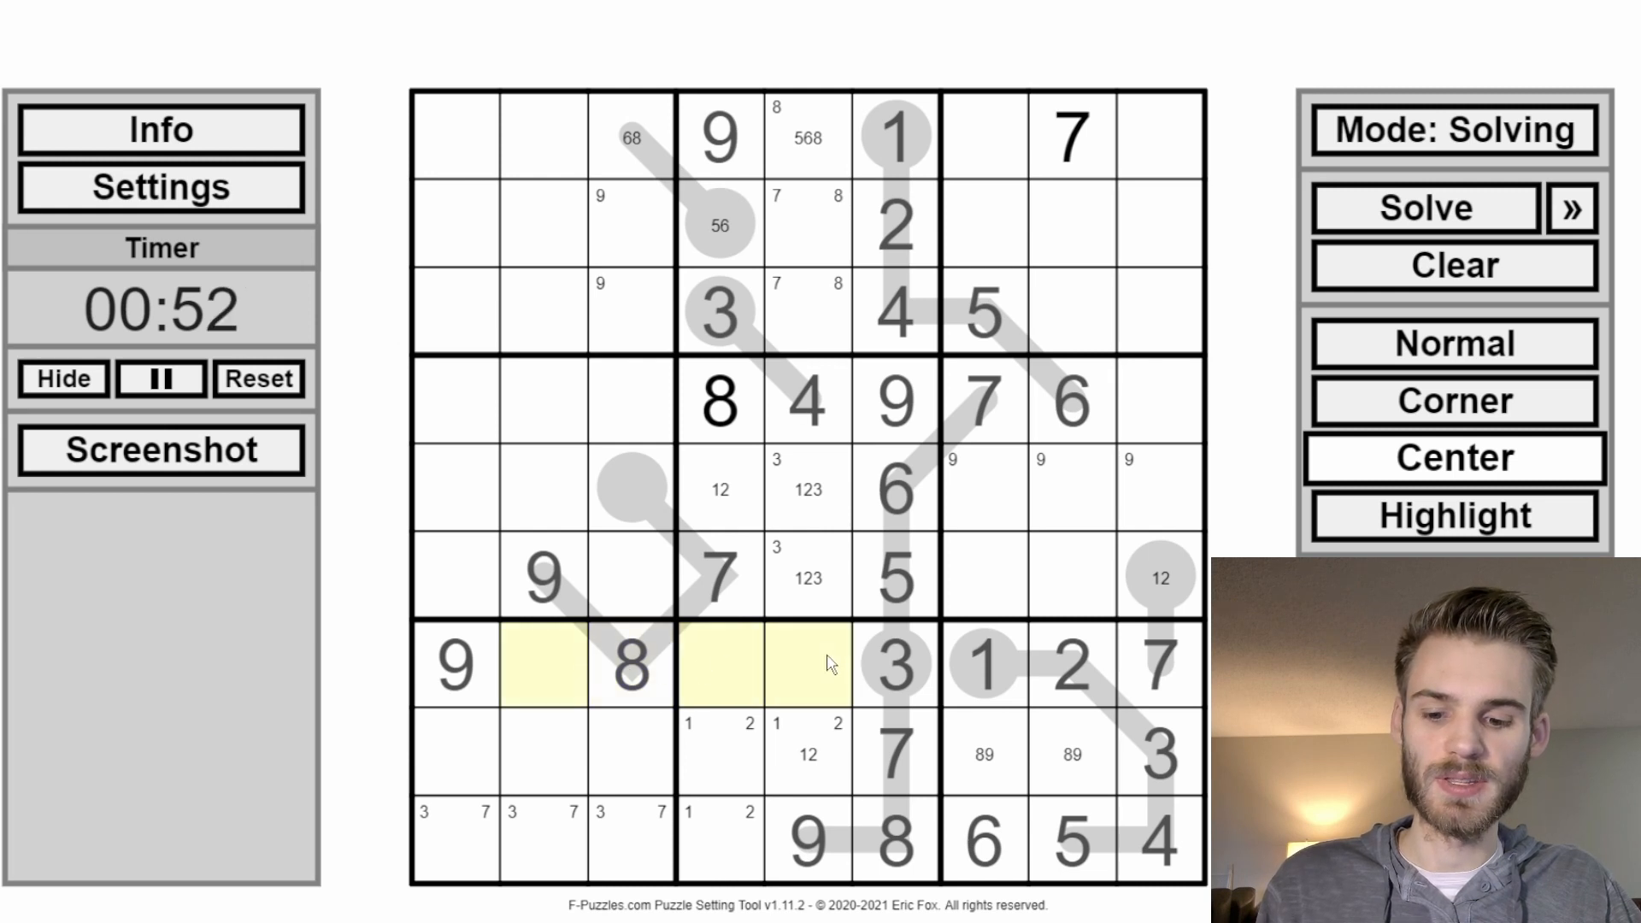
key("4")
key("5")
key("6")
left_click(825, 665)
key("4")
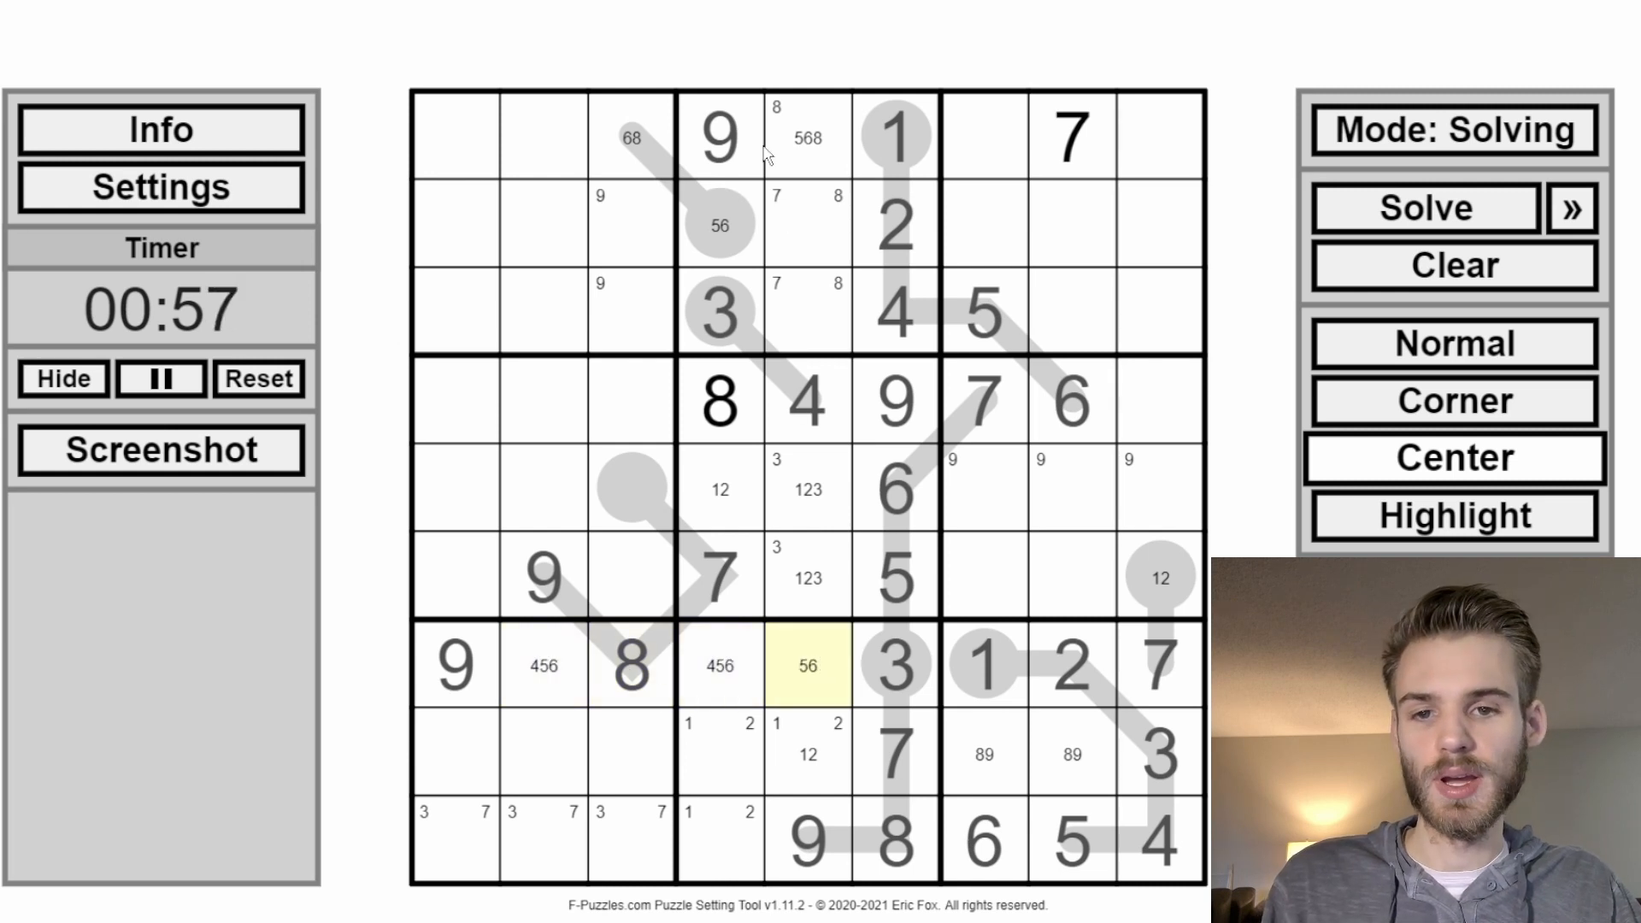
Step: Add corner marks 6 and 8 to row 6, column 1, 6 to row 6, column 3, and 7 and 8 to row 5, columns 1 and 2
left_click(731, 253, "ctrl")
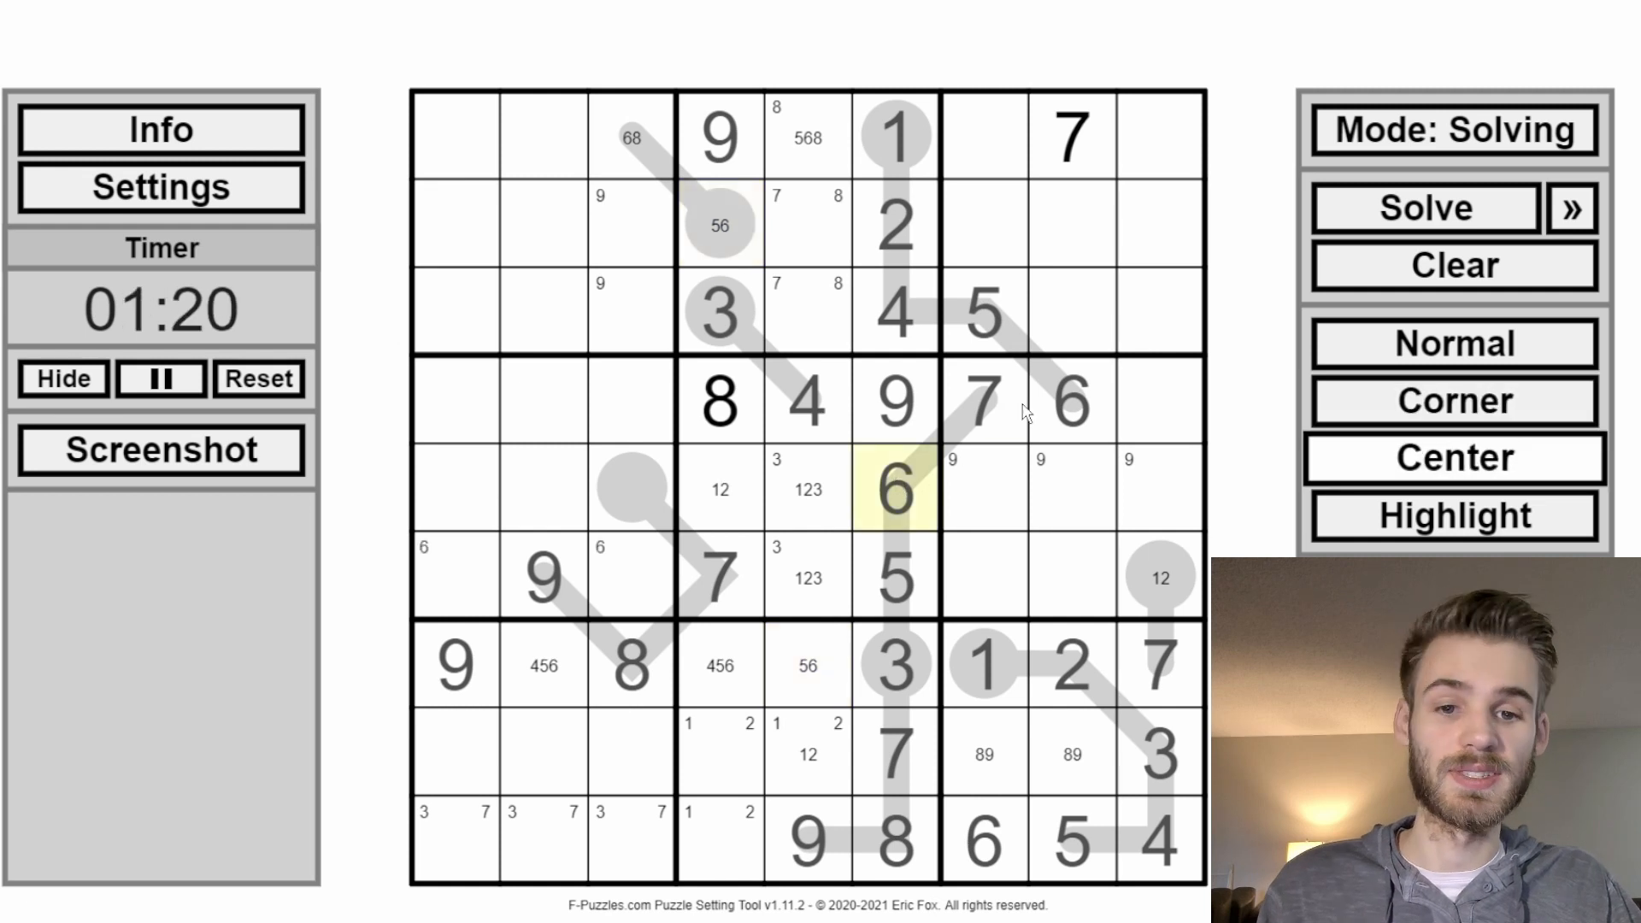
left_click(1013, 415, "ctrl")
left_click(1052, 411, "ctrl")
left_click_drag(634, 590, 374, 551)
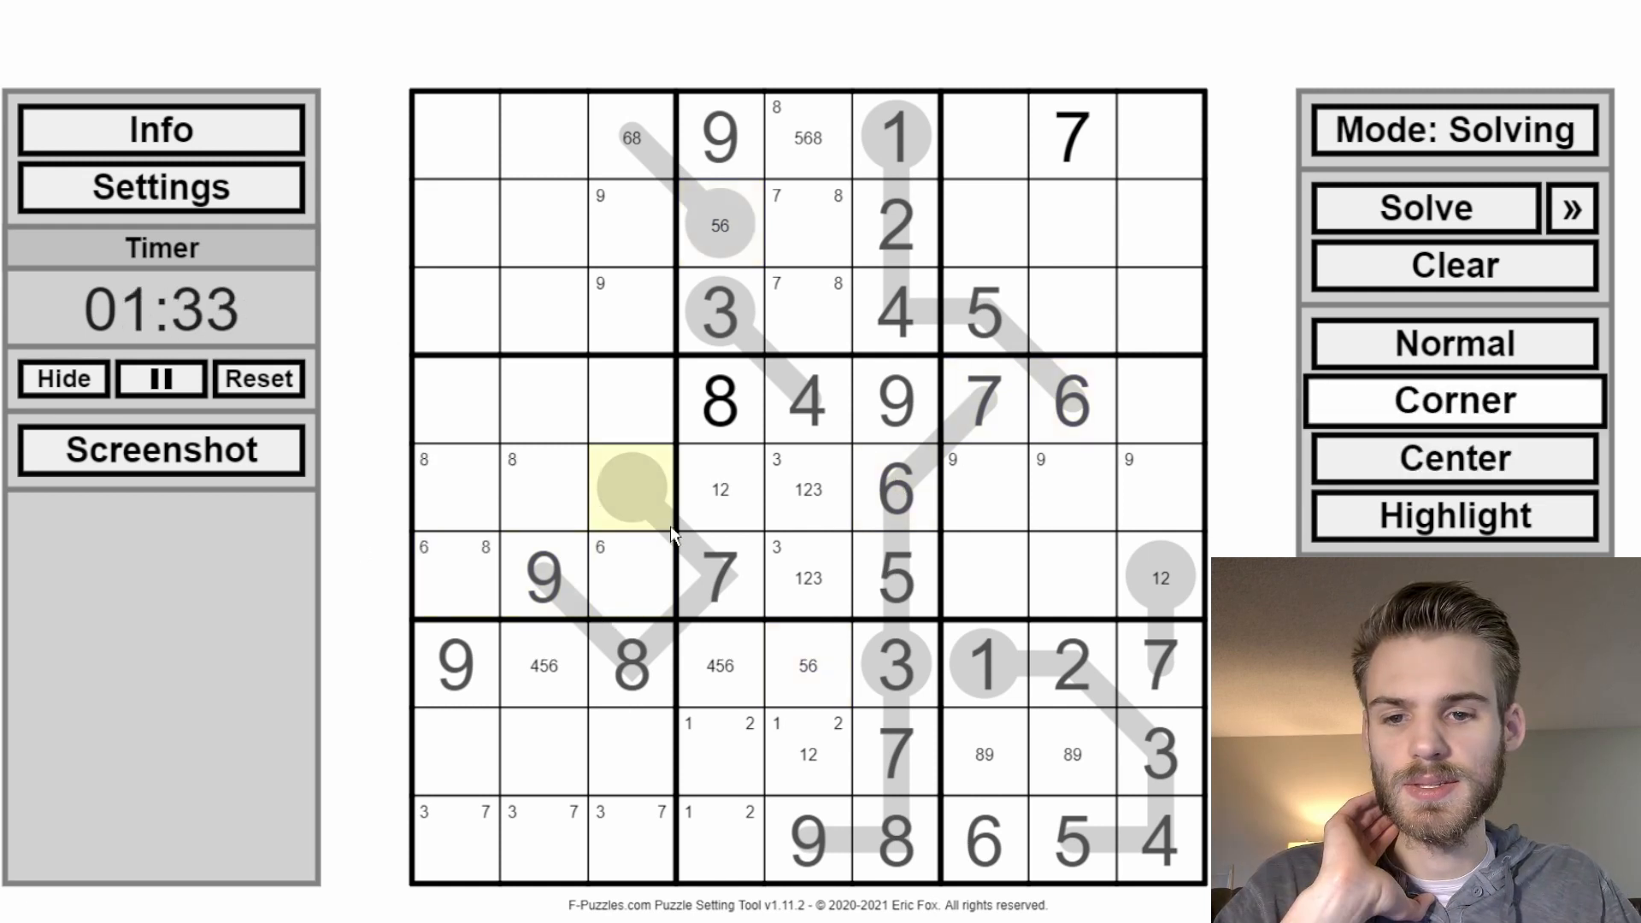
left_click_drag(619, 504, 457, 483)
key("7")
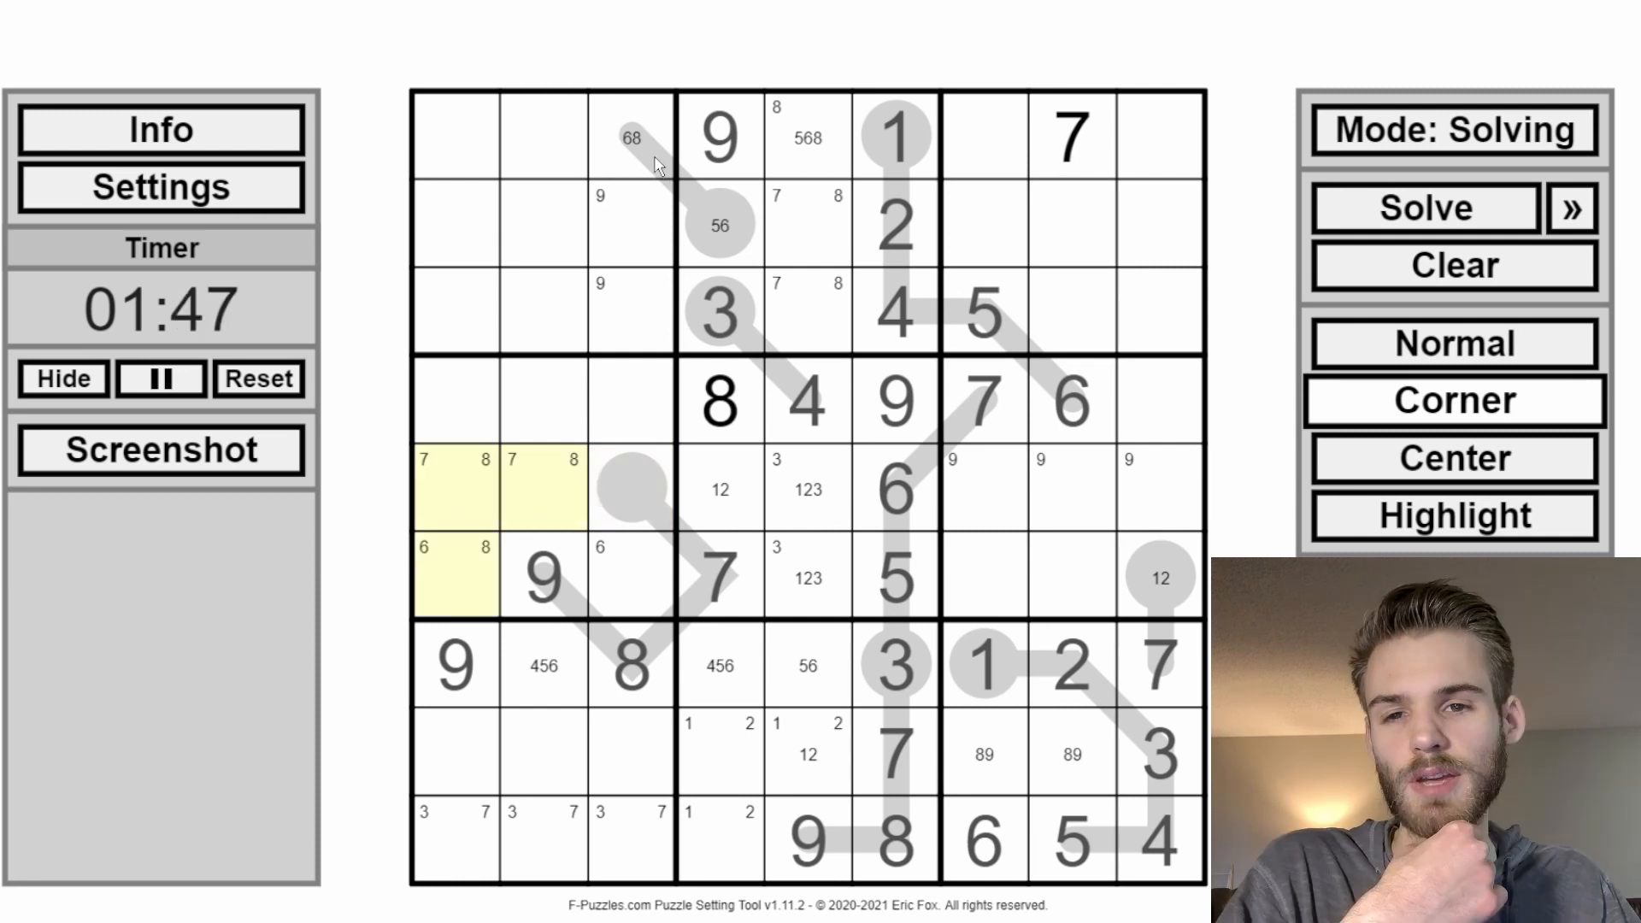
Step: Enter 6 in row 1, column 3, 5 in row 2, column 4 and 8 in row 1, column 5, with center marks 6 and 7 below the 8
left_click(654, 156)
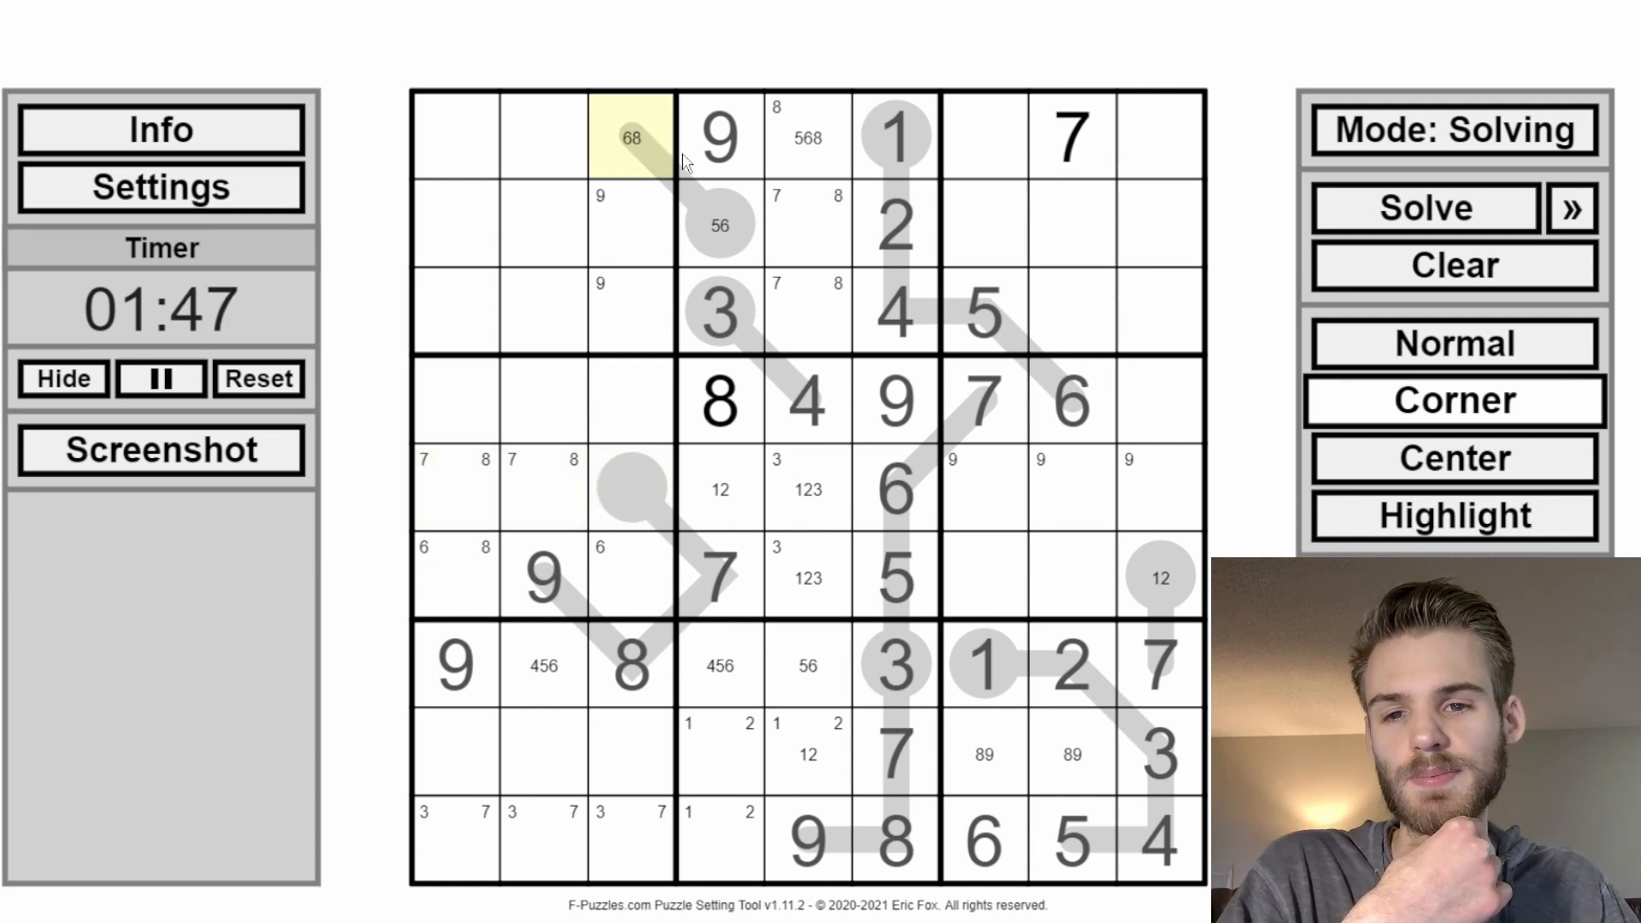
left_click(444, 568)
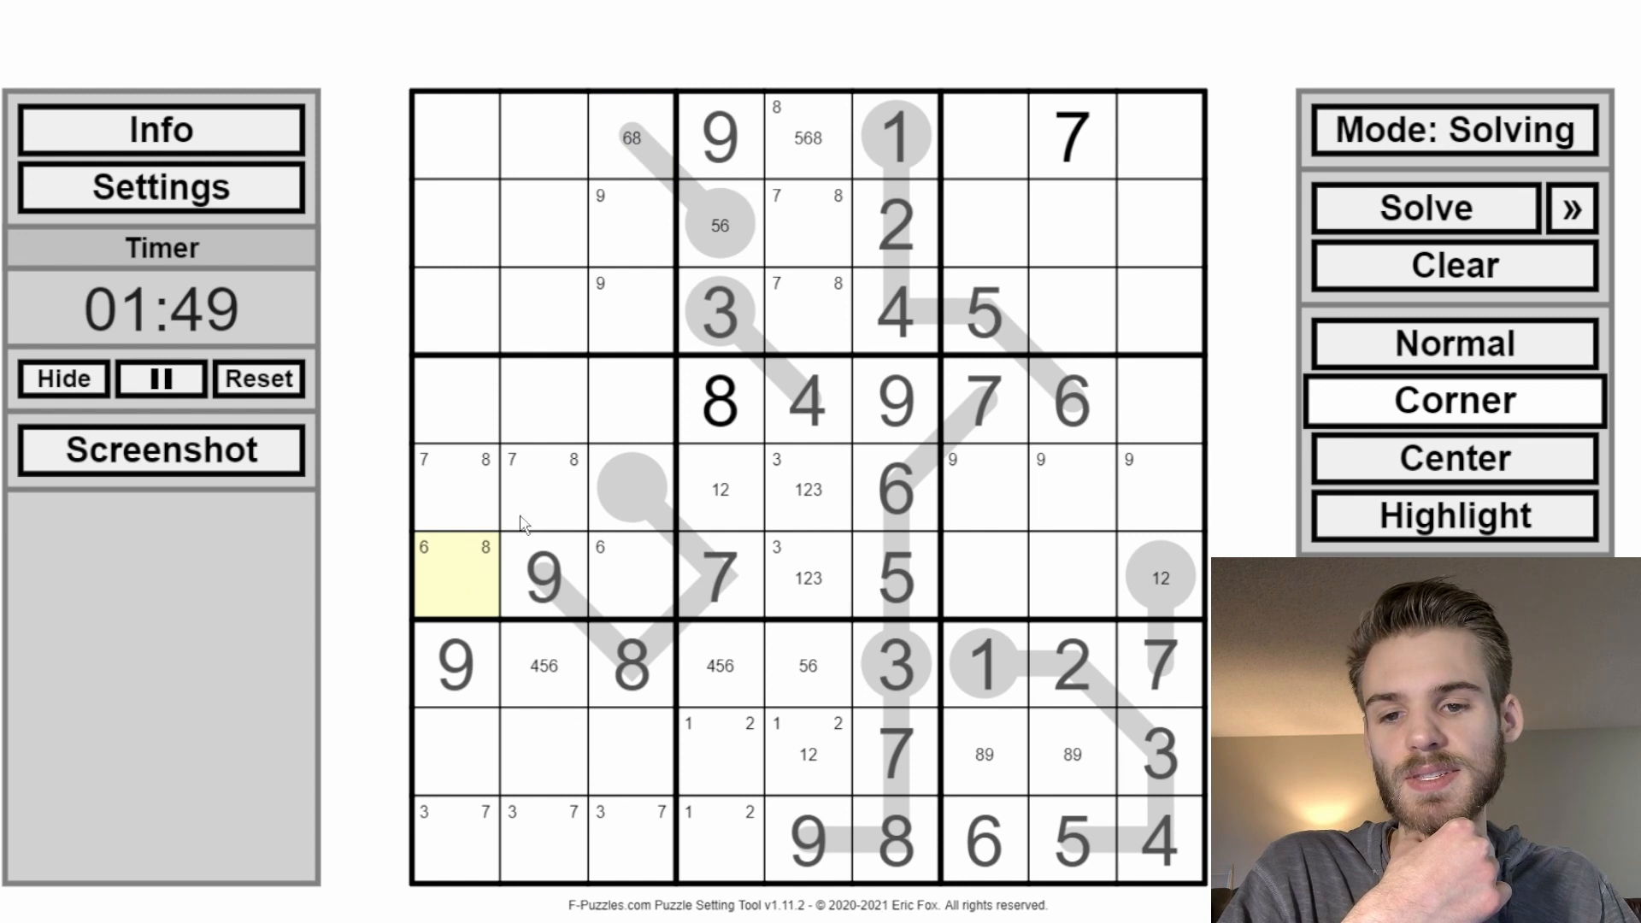
left_click_drag(526, 523, 464, 513)
left_click(619, 663)
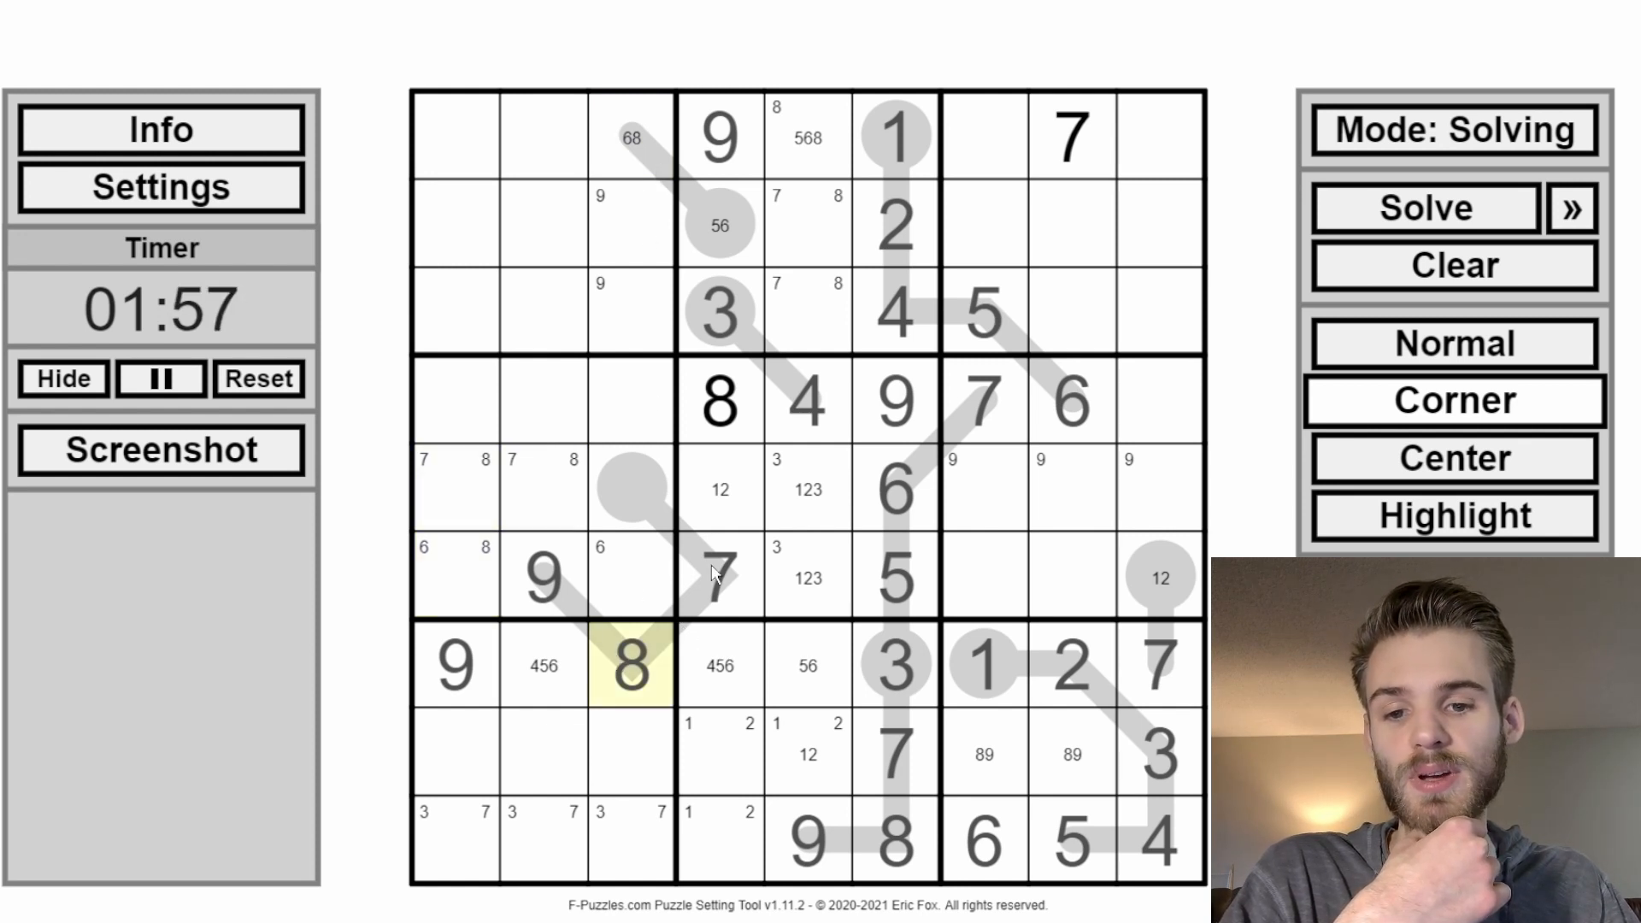
mouse_move(694, 568)
left_mouse_down()
mouse_move(685, 596)
mouse_move(712, 626)
mouse_move(627, 675)
left_mouse_up()
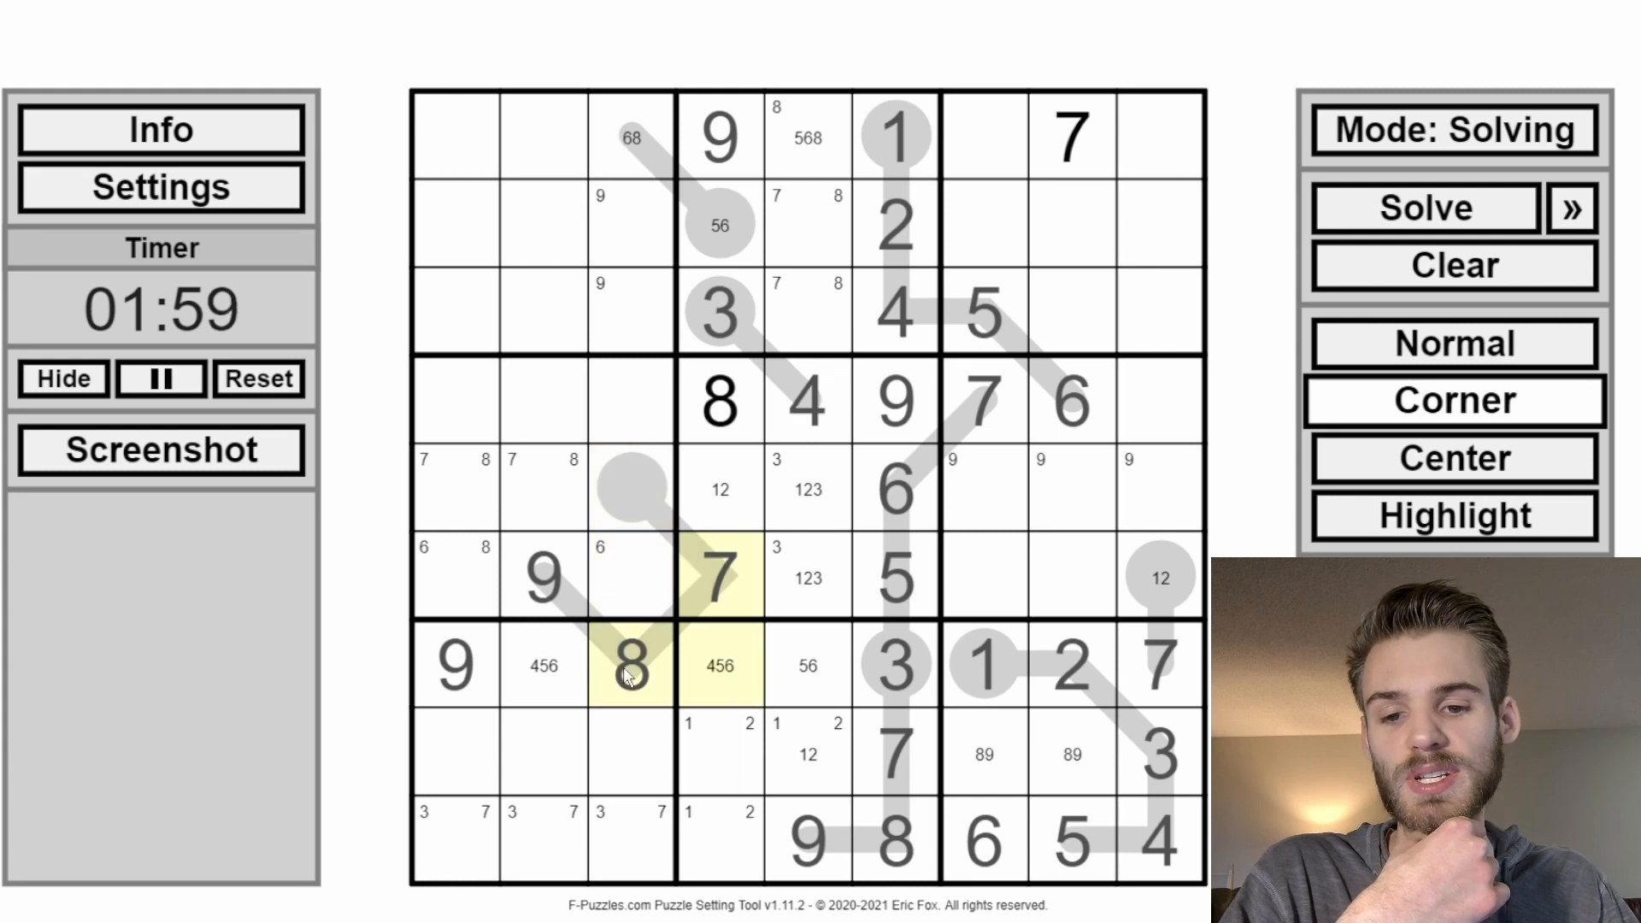
left_click(630, 663)
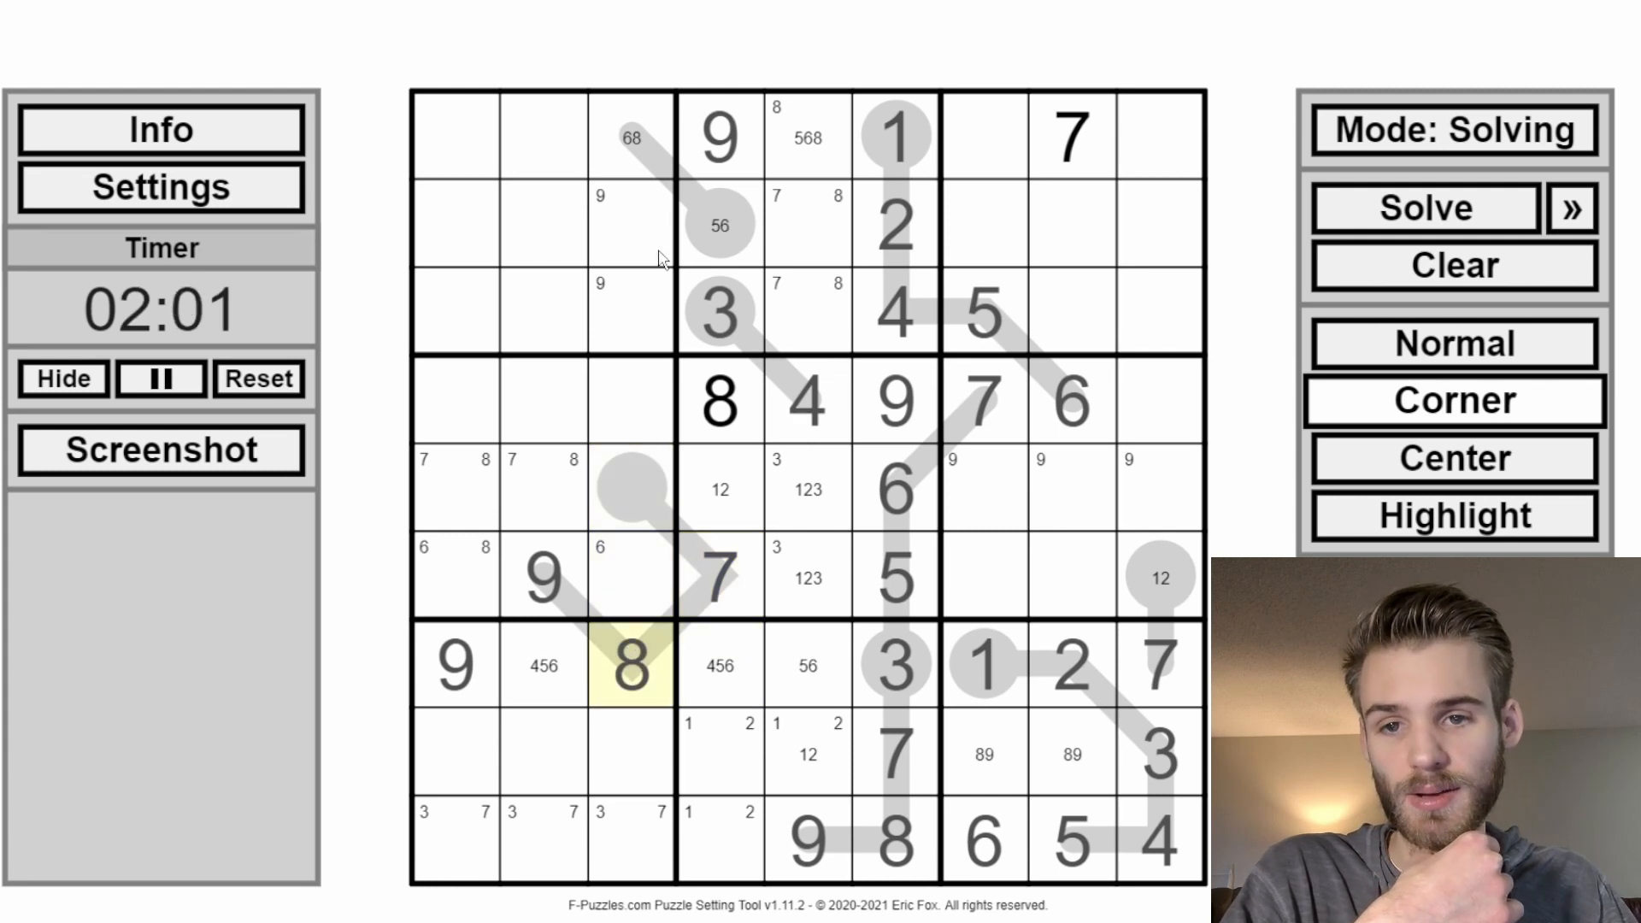
left_click(667, 154)
left_click(1445, 369)
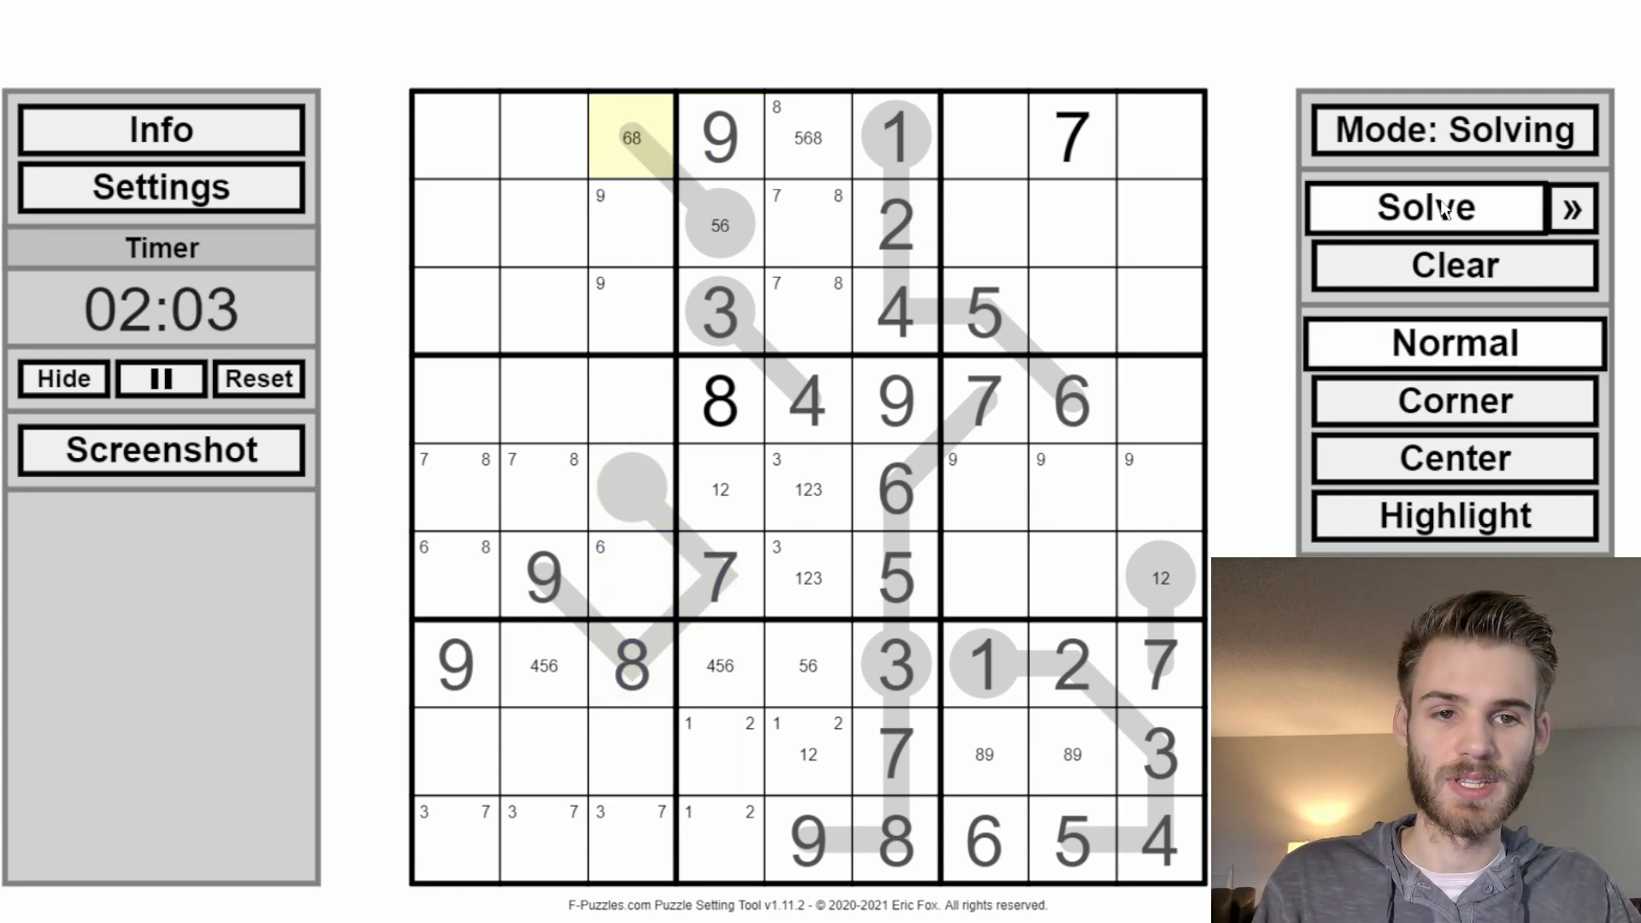
key("6")
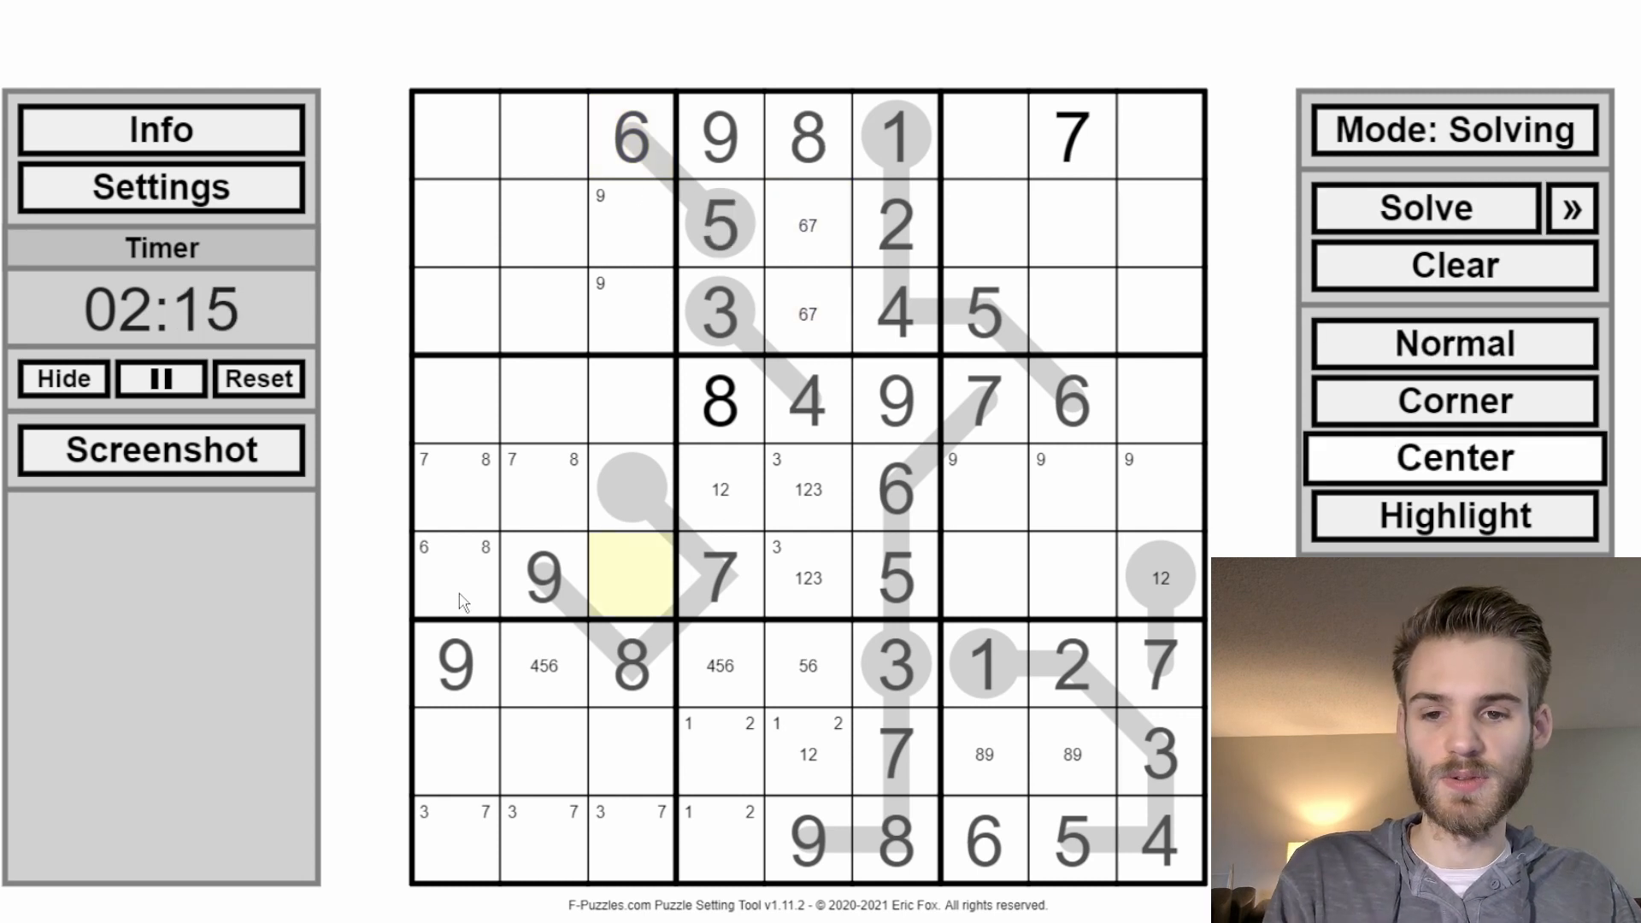
Step: Enter 6 in row 6, column 1
left_click(466, 594)
left_click(1525, 355)
key("6")
left_click(1488, 451)
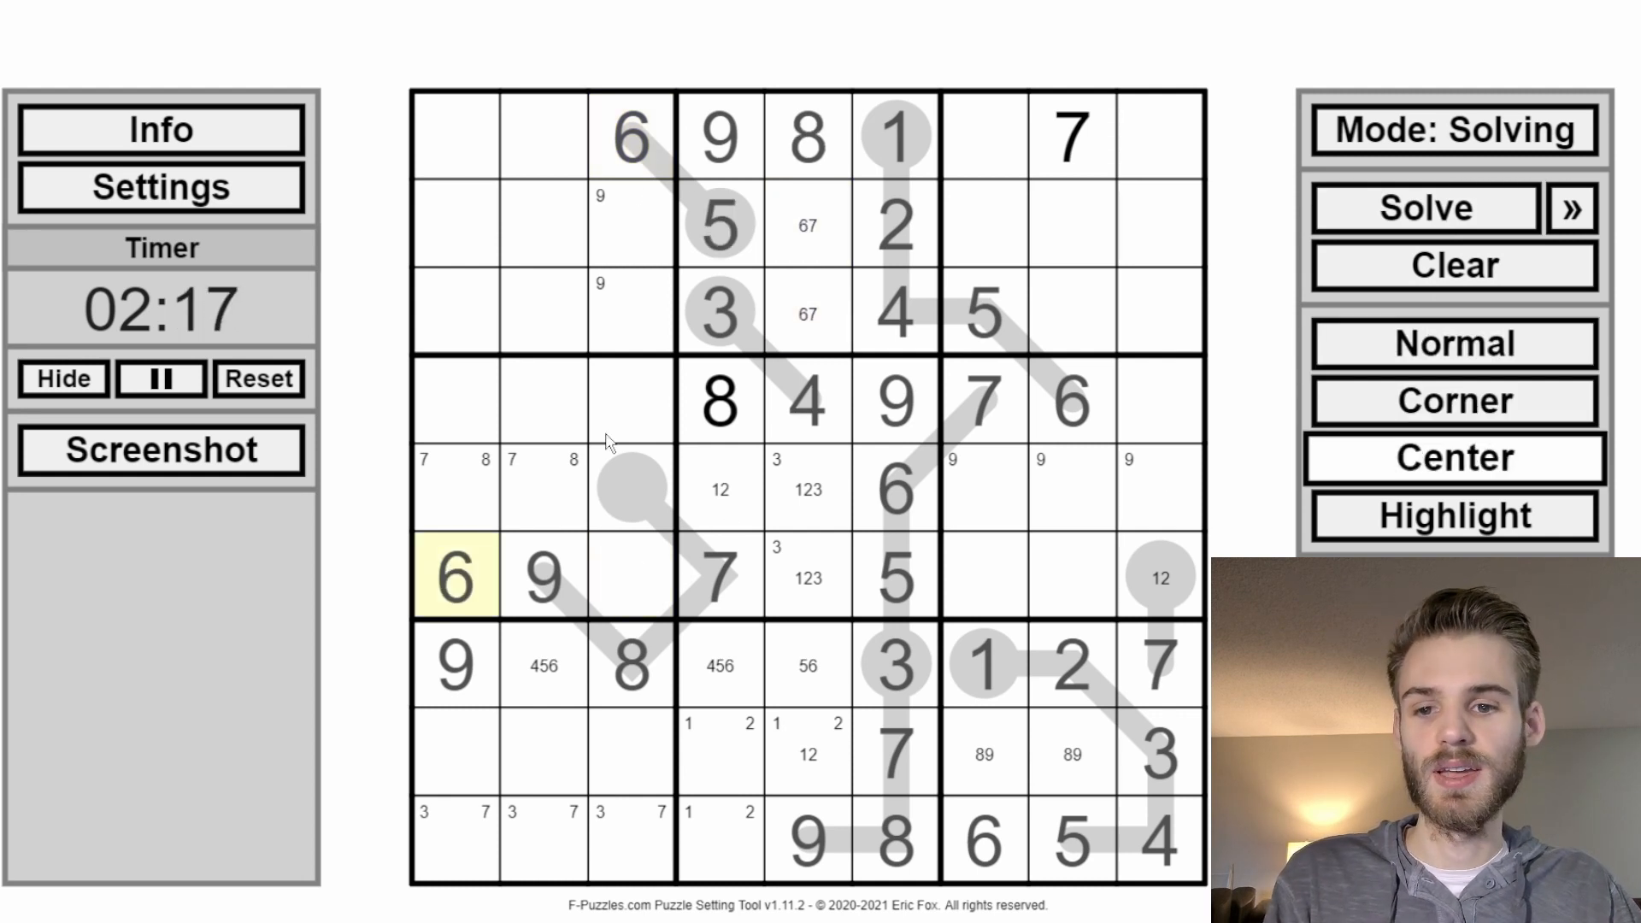
Step: Replace the corner marks in row 5, columns 1 and 2 with center marks 7 and 8
left_click_drag(524, 488, 474, 490)
key("7")
key("8")
left_click(1384, 419)
key("7")
key("8")
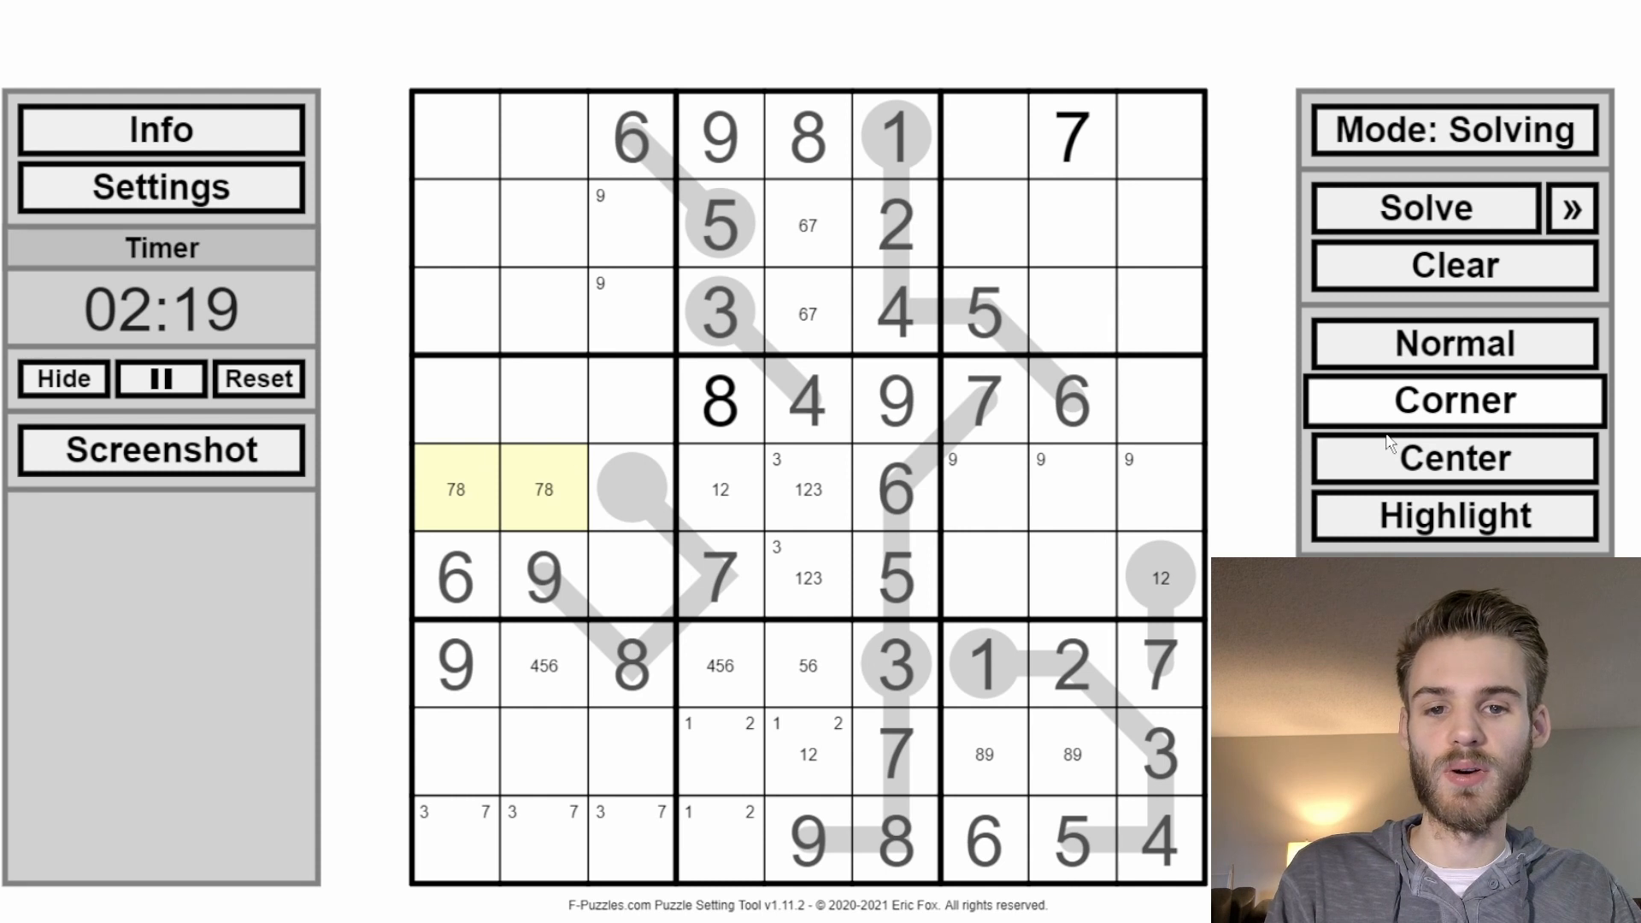
Step: Add corner mark 8 to row 6, columns 7 and 8
left_click(1386, 437)
left_click_drag(983, 574, 1073, 575)
left_click(1451, 412)
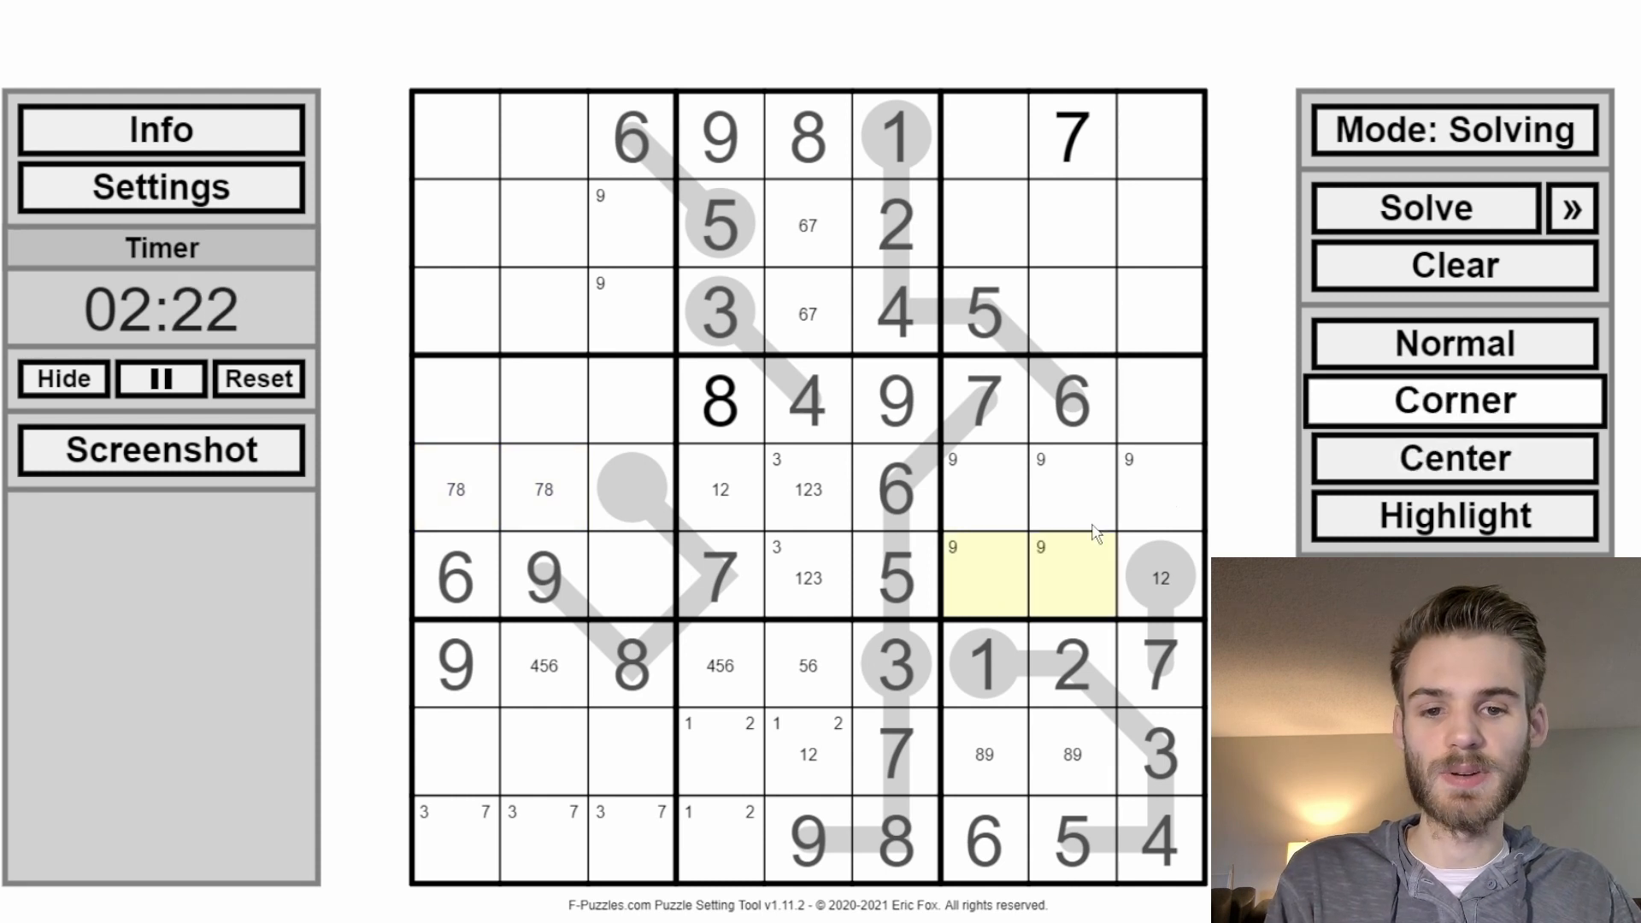
key("8")
Step: Check the 8s in rows 4 to 6 and 8, and add corner mark 8 to rows 2 and 3 of column 9
left_click(752, 414)
left_click(540, 479, "ctrl")
left_click(453, 468, "ctrl")
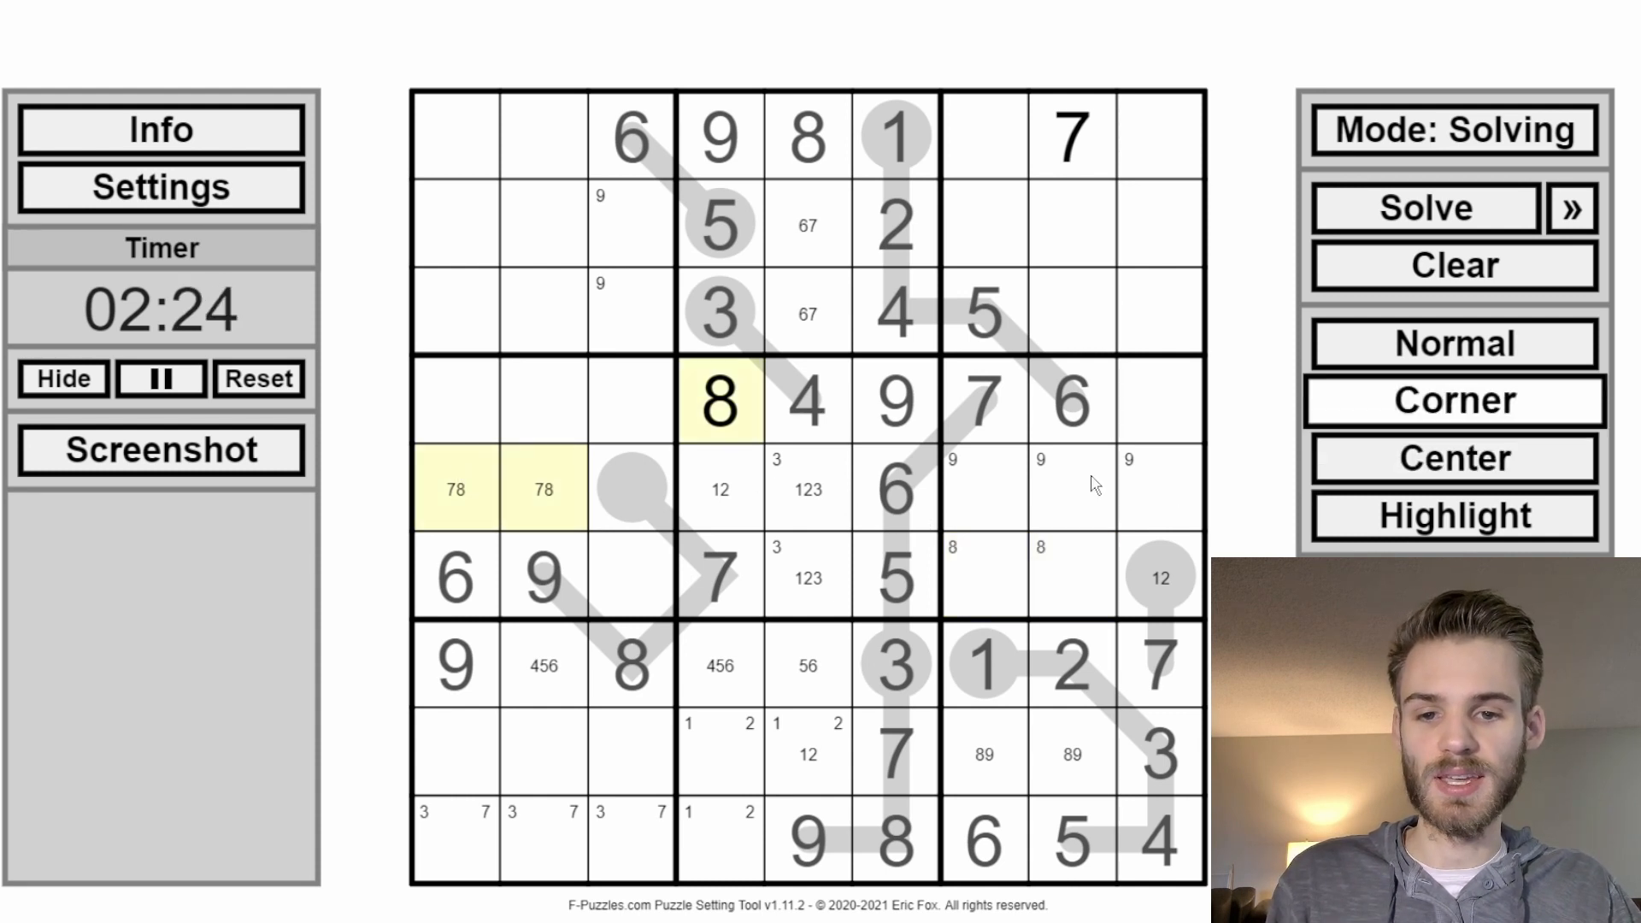
left_click_drag(991, 756, 1064, 726)
left_click(983, 598, "ctrl")
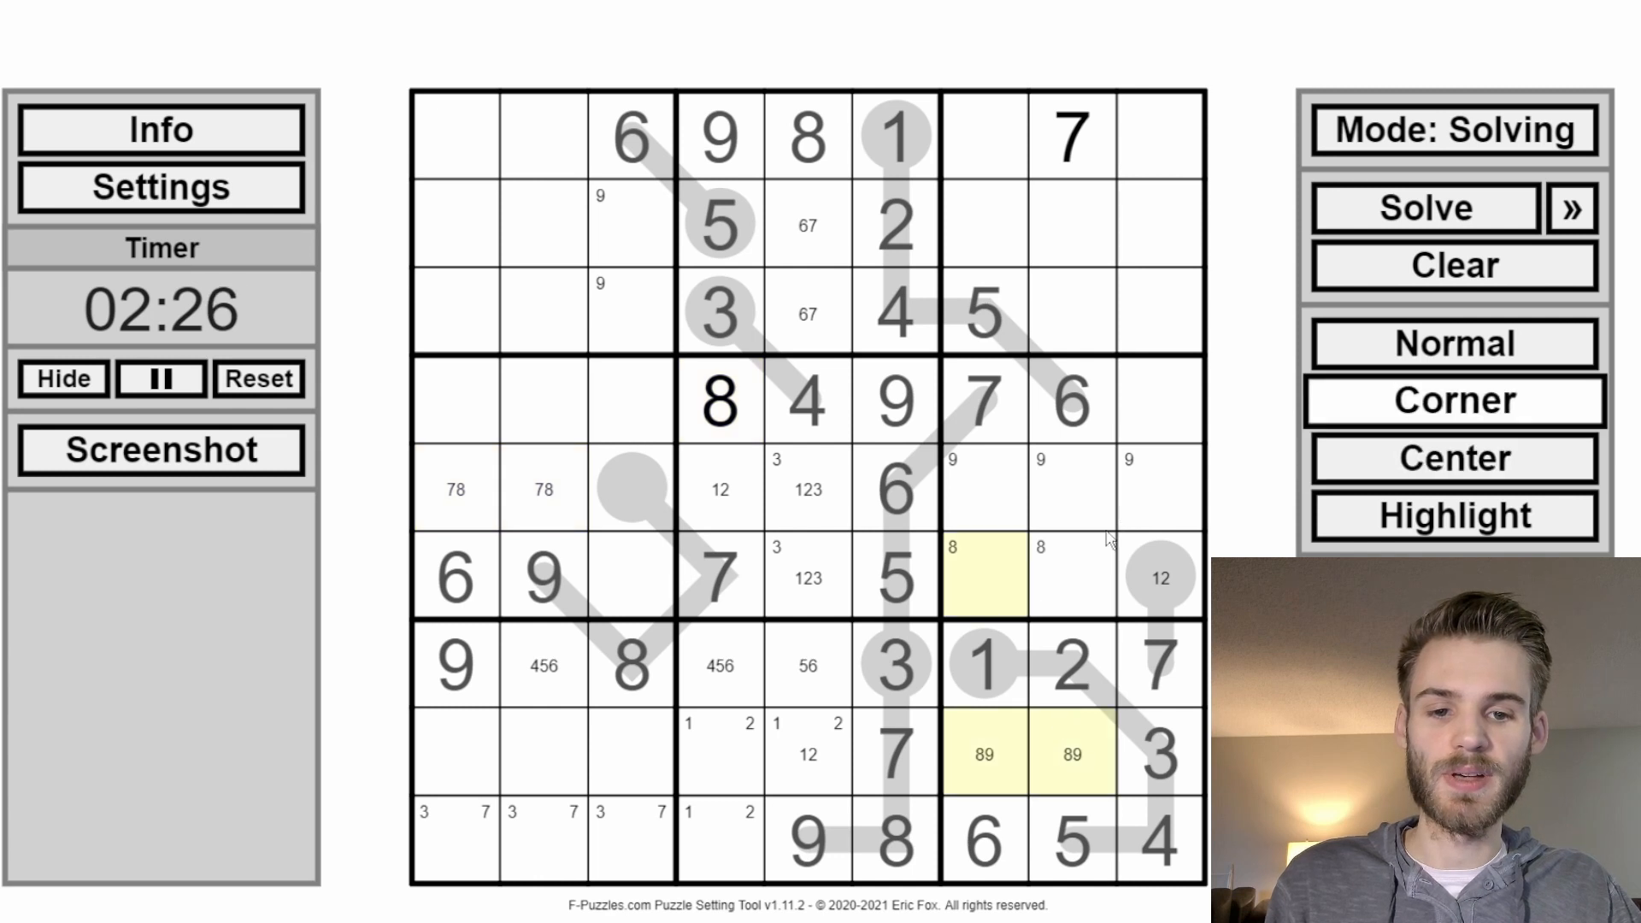
left_click(1072, 574, "ctrl")
left_click(1163, 282)
key("8")
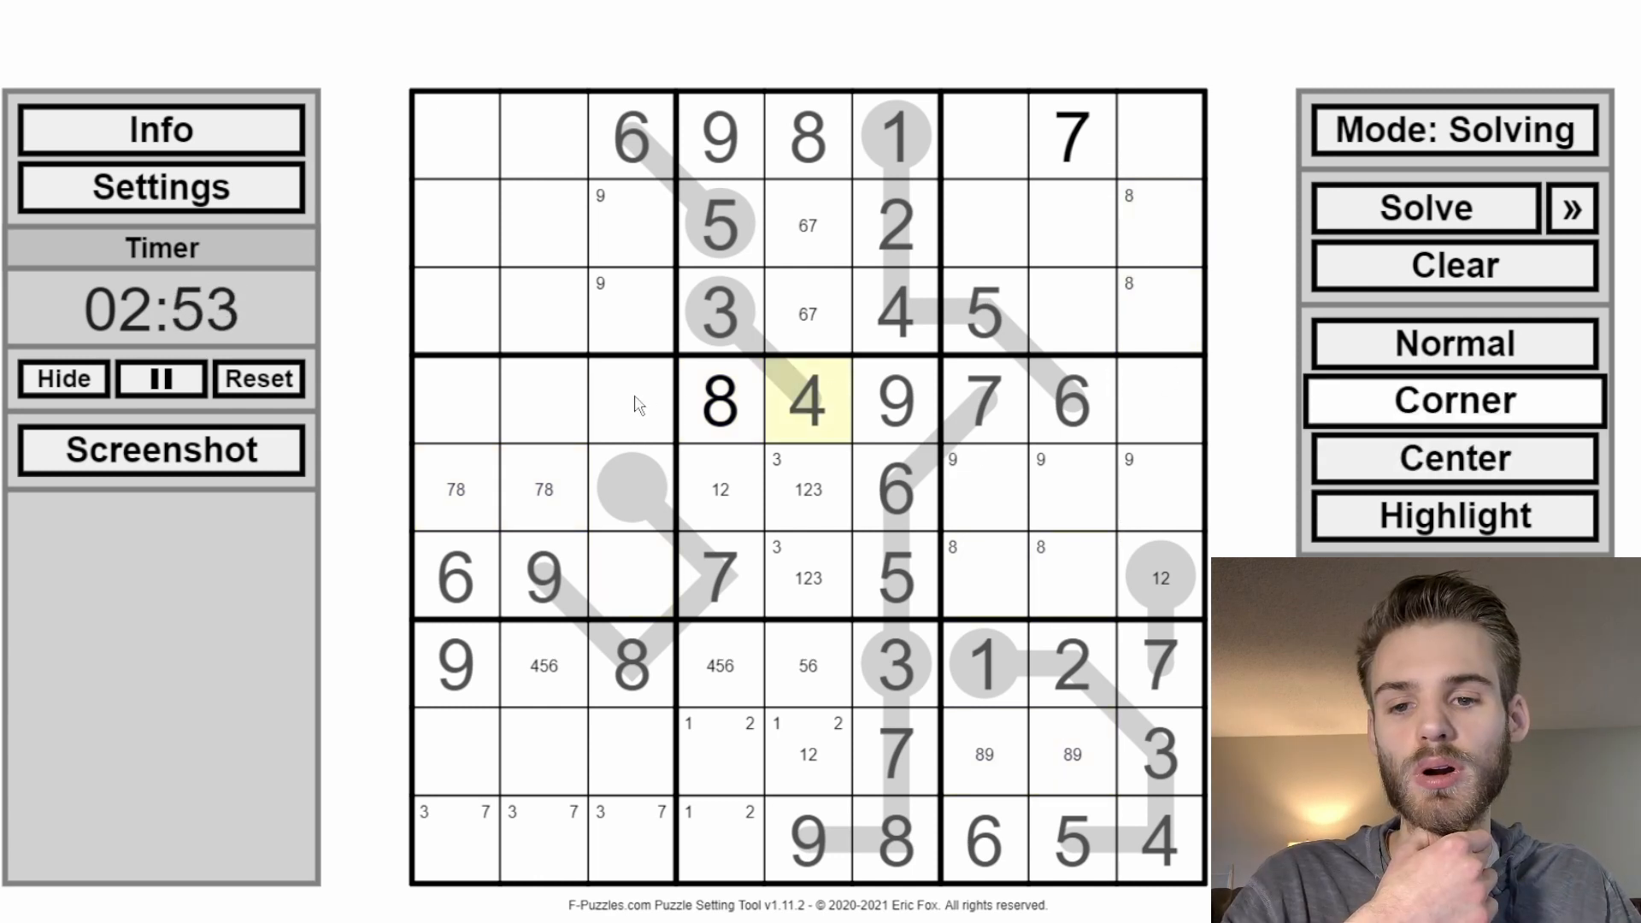
Step: Add center marks 1, 2, 3 and 5 to row 4, columns 1 to 3, and corner mark 4 to rows 5 and 6 of column 3
left_click_drag(637, 405, 467, 411)
left_click_drag(633, 492, 615, 554)
key("4")
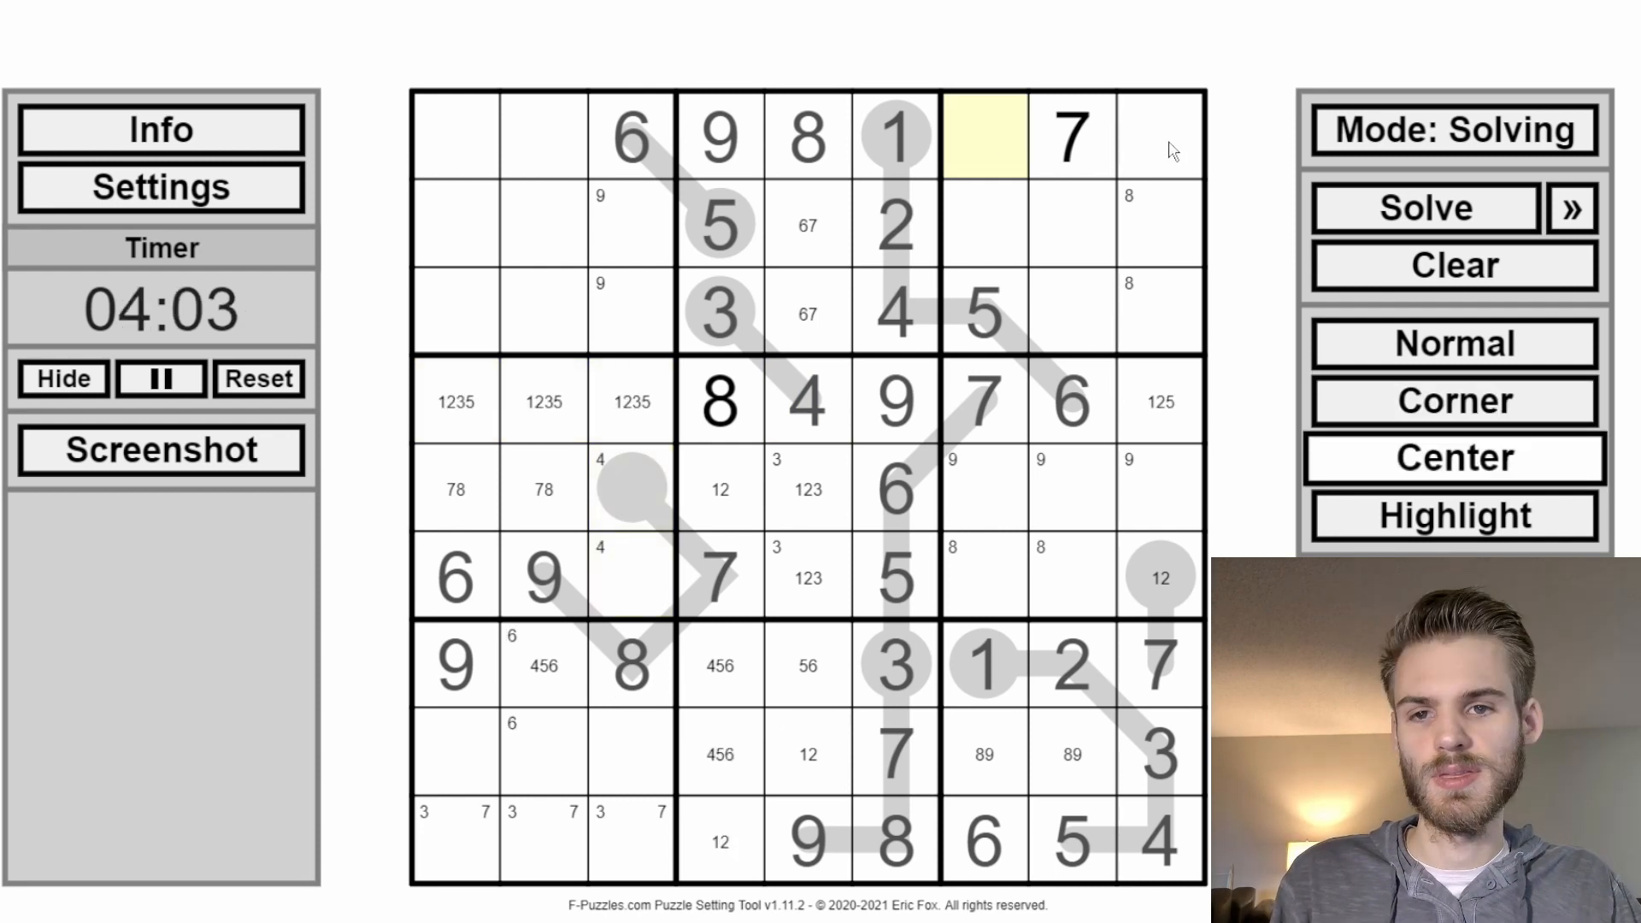
Step: Add center marks 2, 3, 4 and 5 to row 1, columns 1, 2, 7 and 9, and remove 3 and 4 from column 9
left_click(1127, 145, "ctrl")
left_click(462, 128, "ctrl")
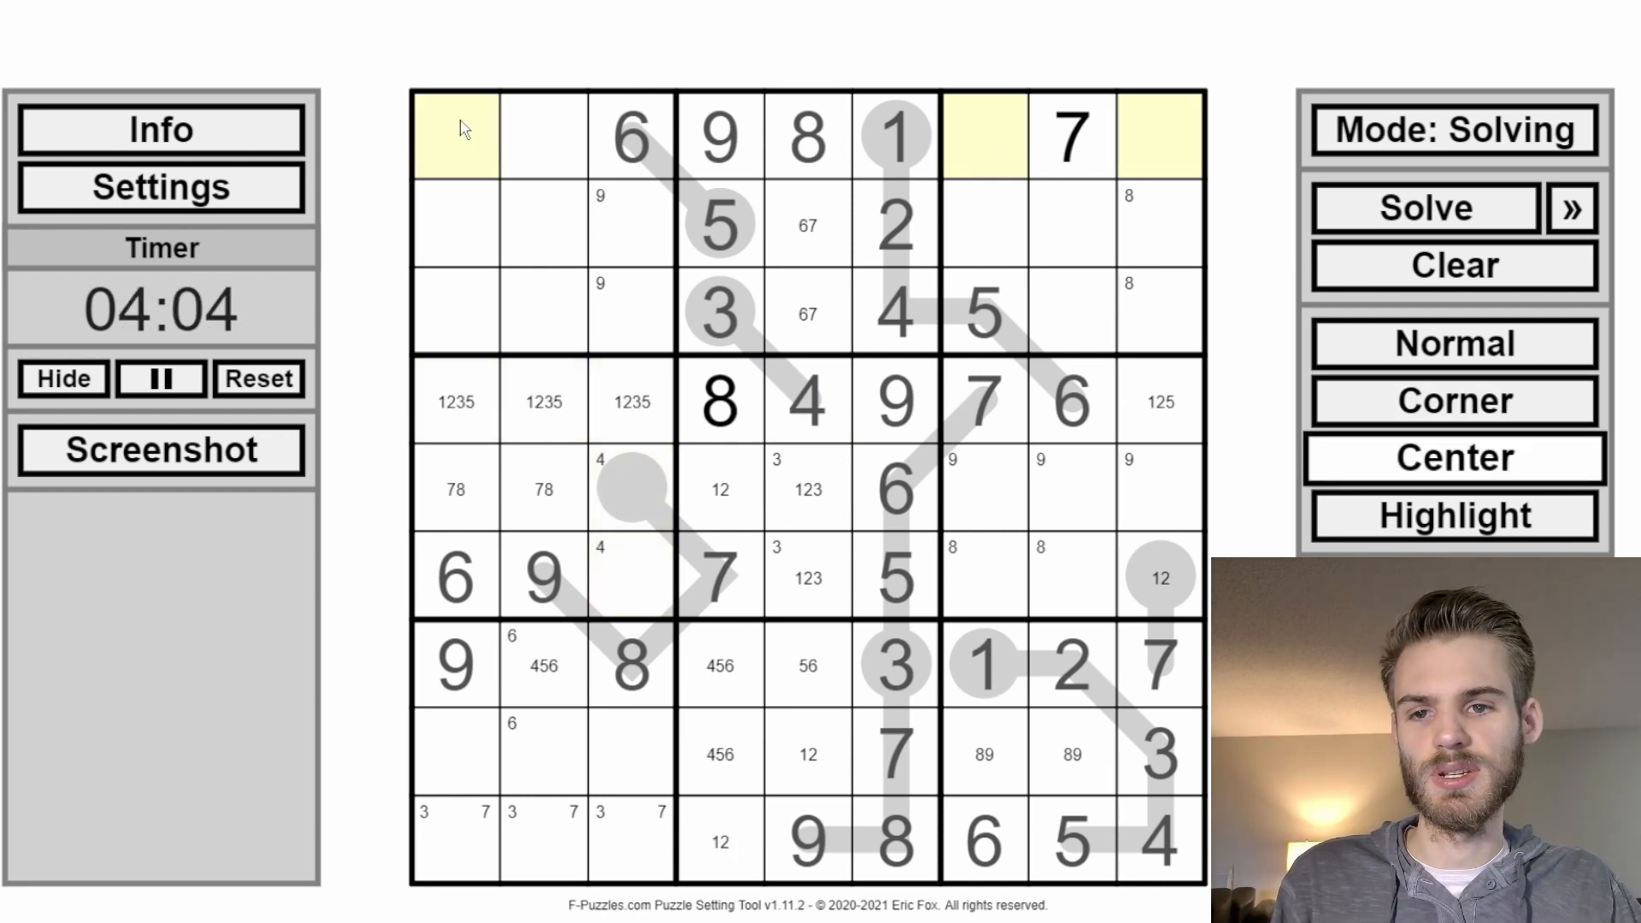
left_click(541, 136, "ctrl")
key("2")
key("5")
key("3")
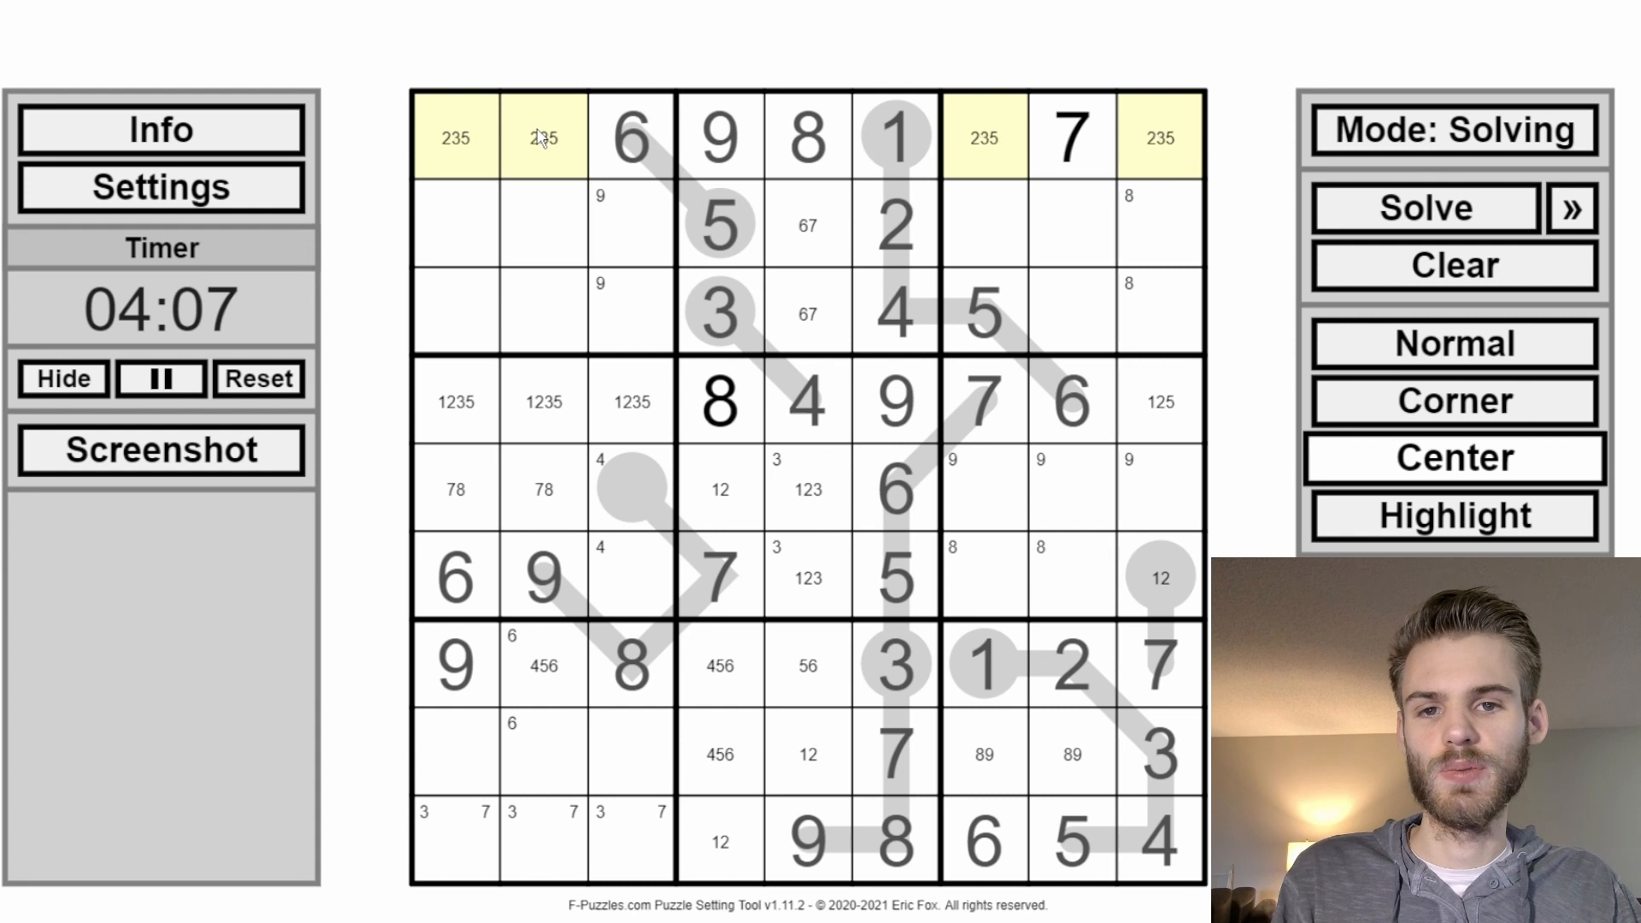
key("4")
left_click(1165, 156)
key("3")
key("4")
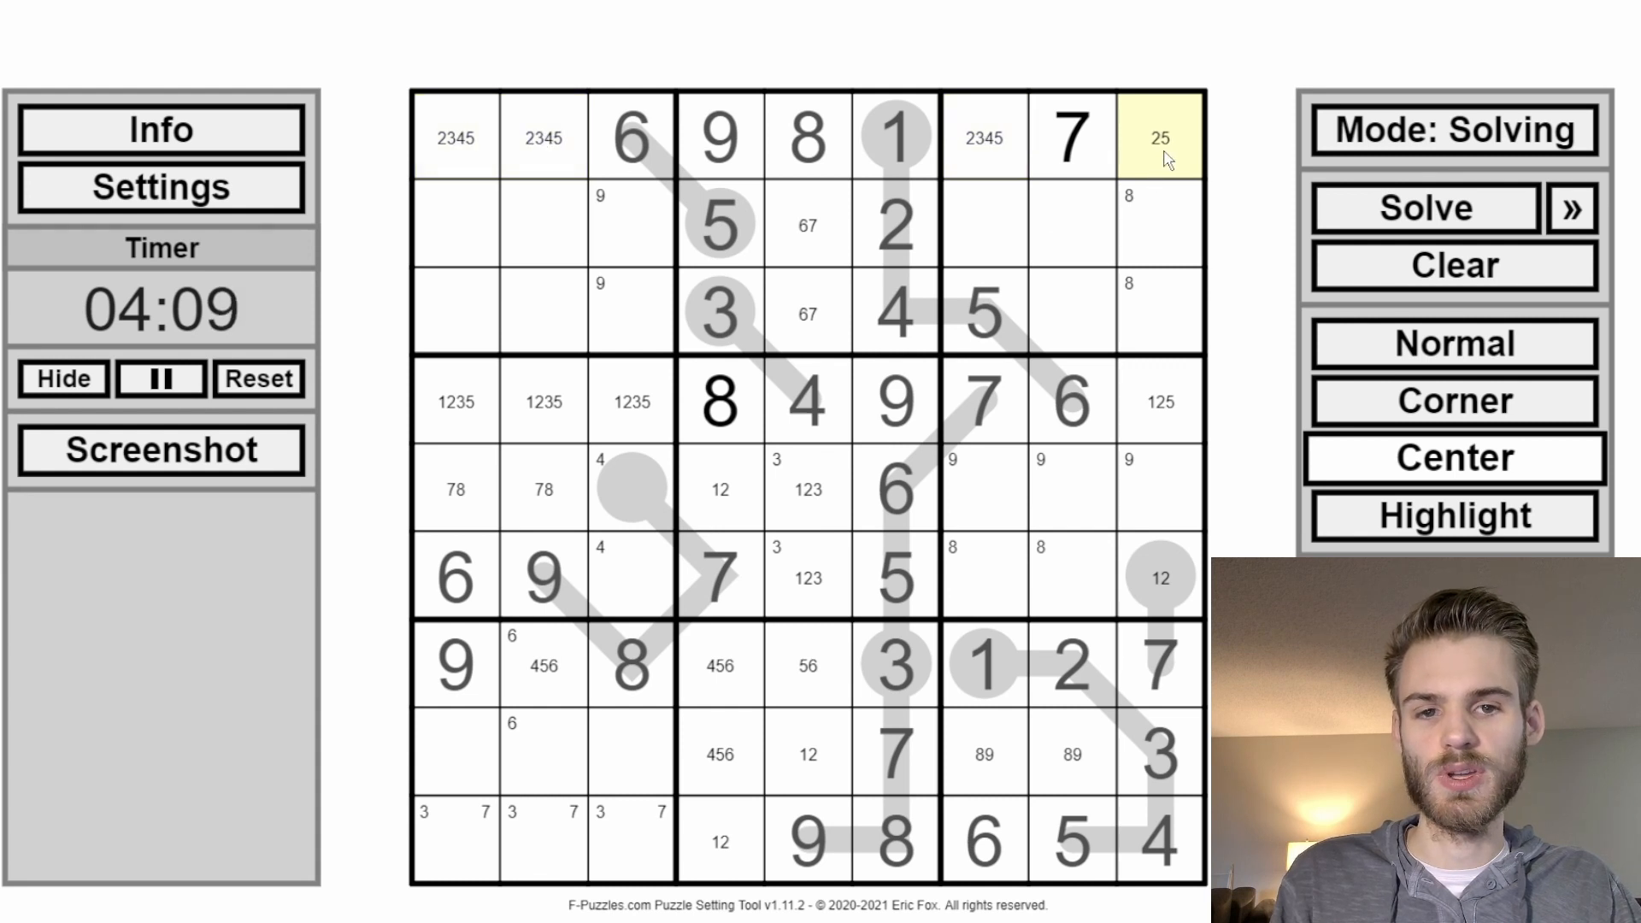
Step: Add center marks 6, 8 and 9 to column 9, rows 2, 3 and 5, and remove the 6 from row 5
left_click(1177, 562, "ctrl")
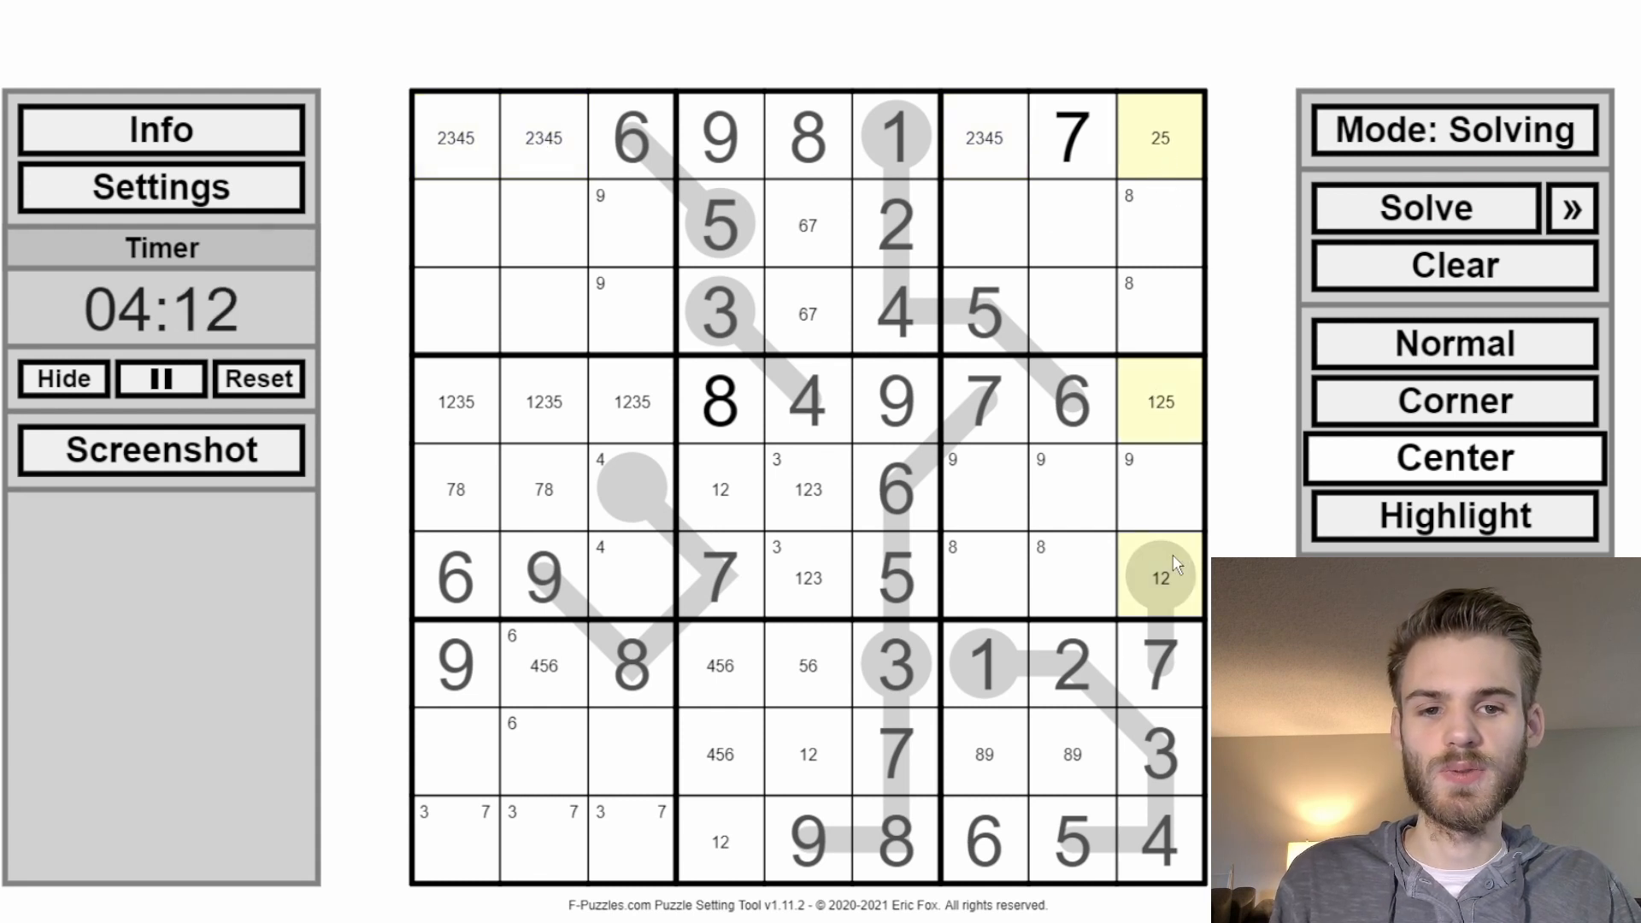
left_click(1158, 500)
key("8")
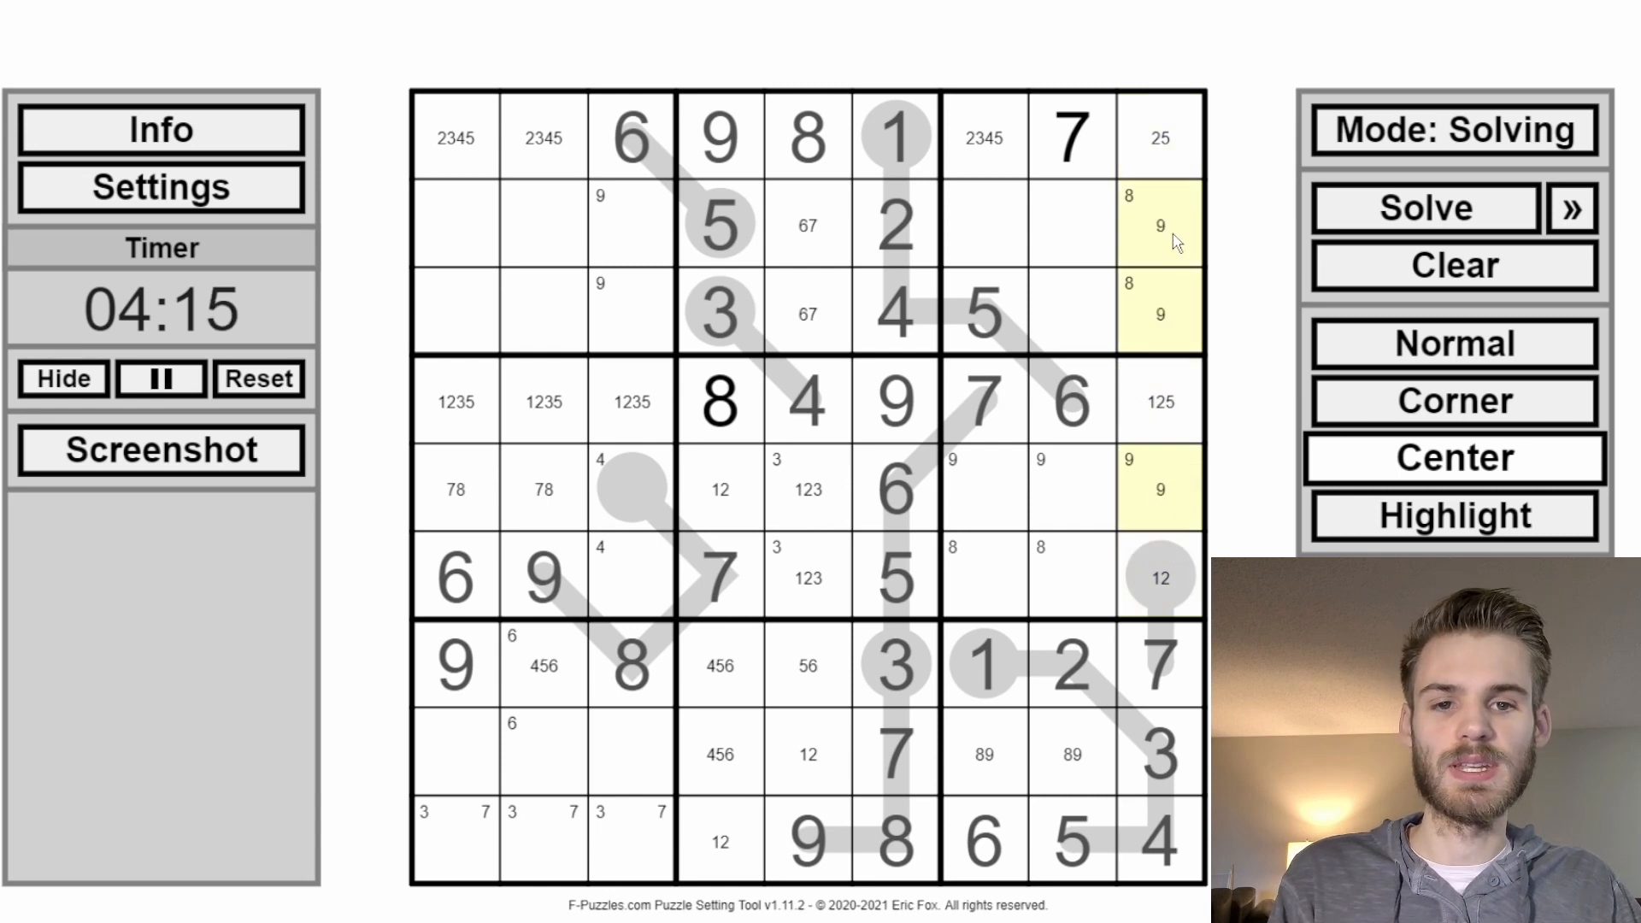
key("9")
key("6")
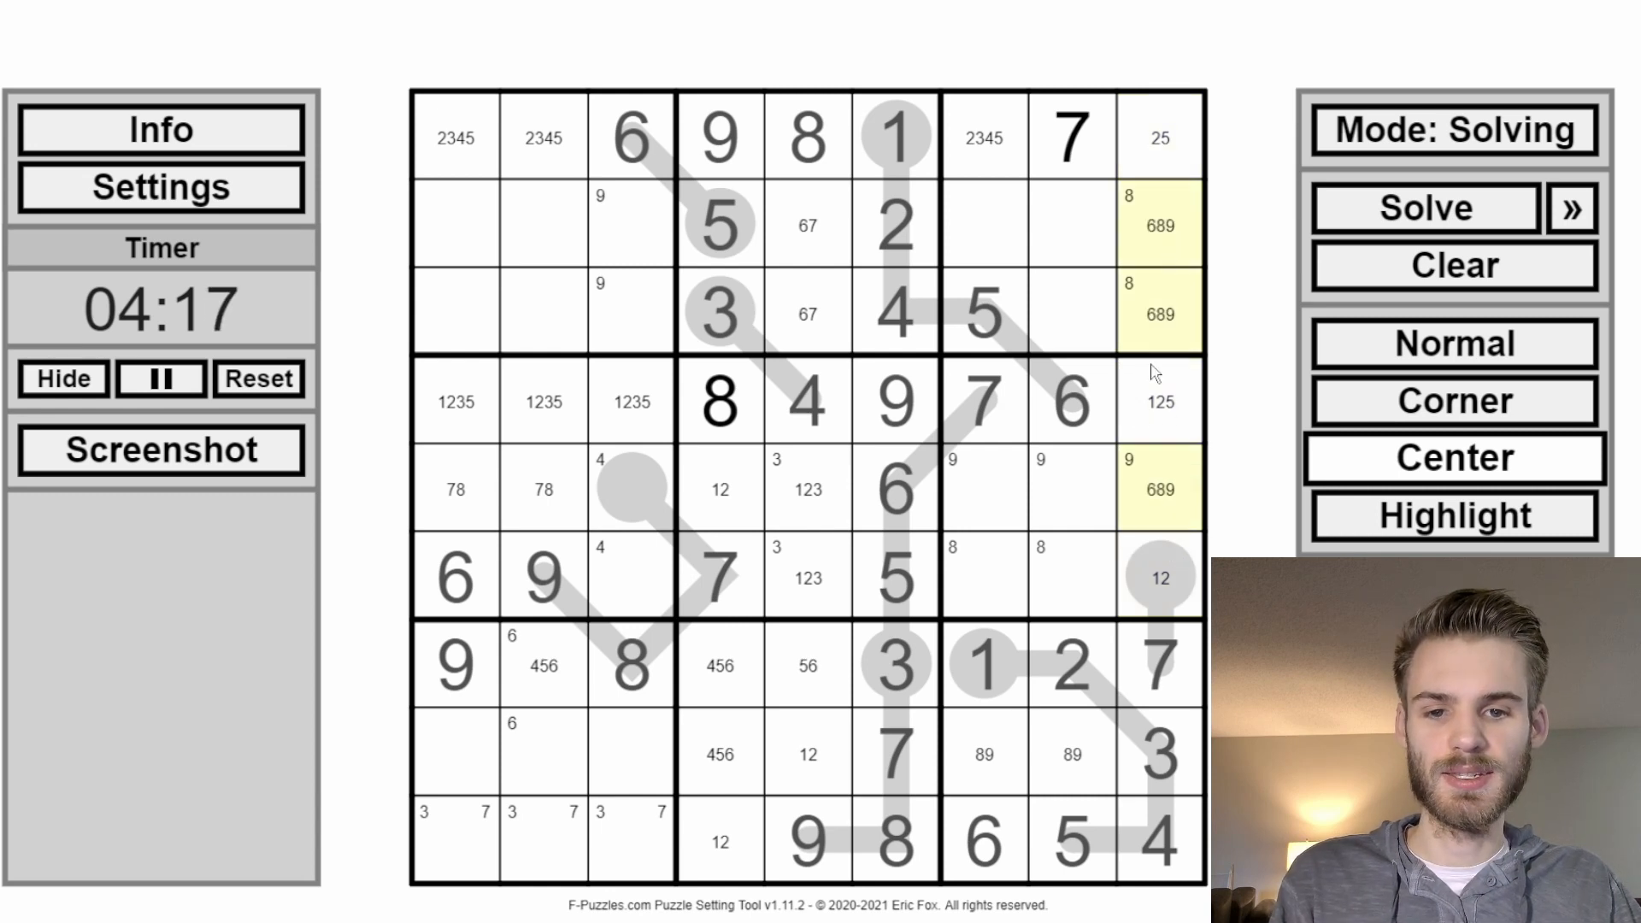
left_click(1128, 468)
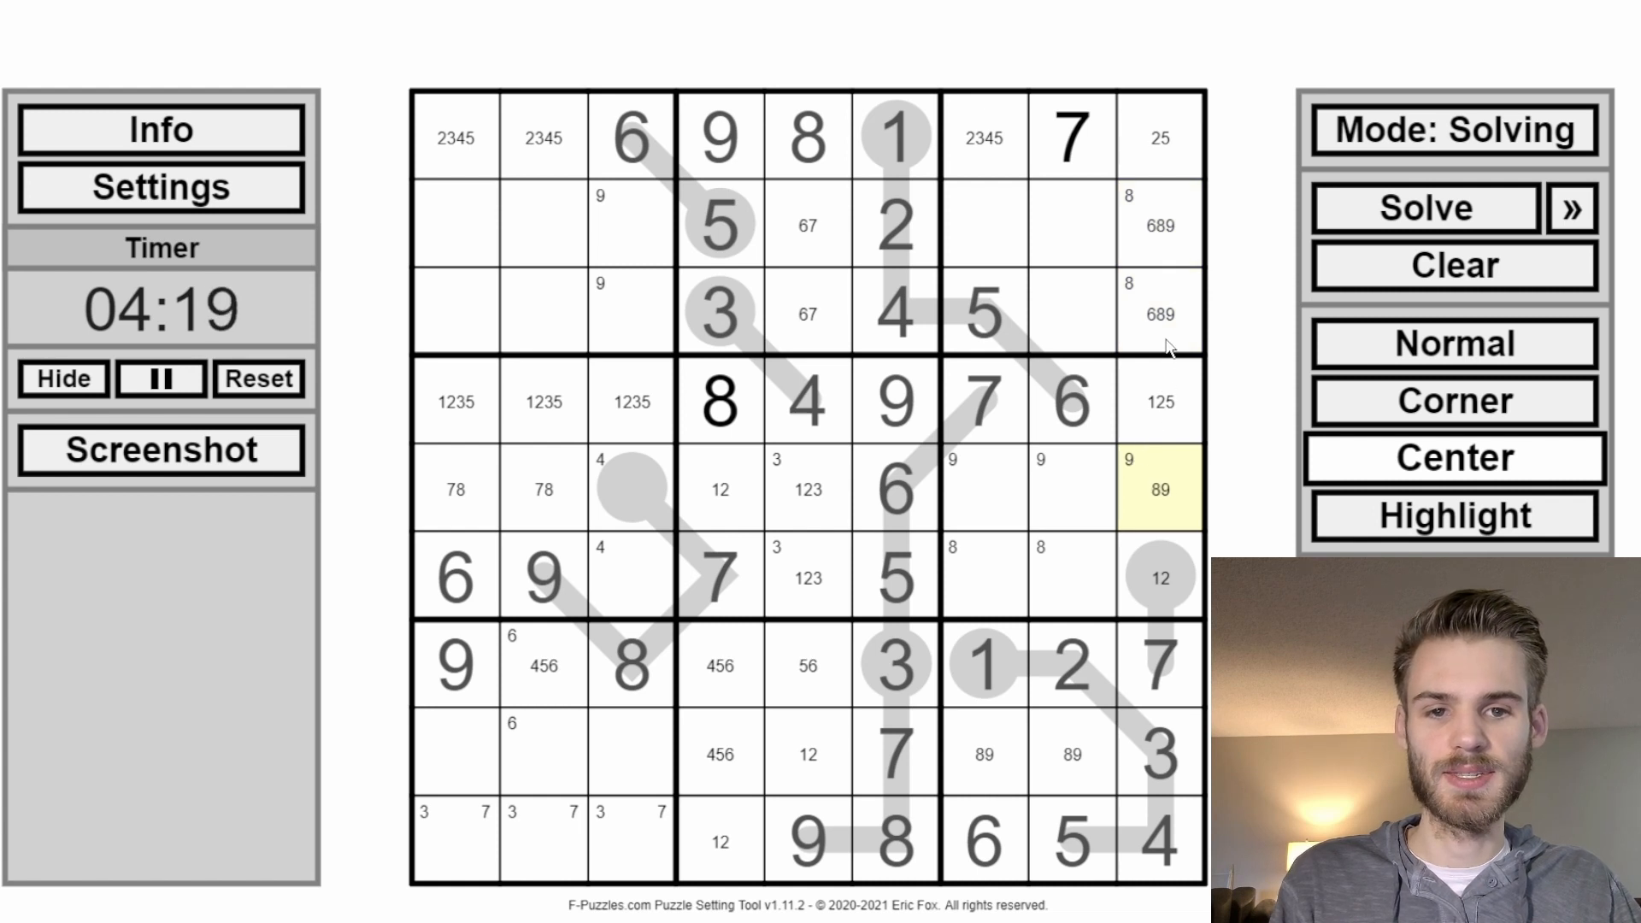
Step: Remove center mark 9 from column 9, rows 2 and 3, and enter the digit 9 in row 5, column 9
left_click_drag(1164, 286, 1159, 233)
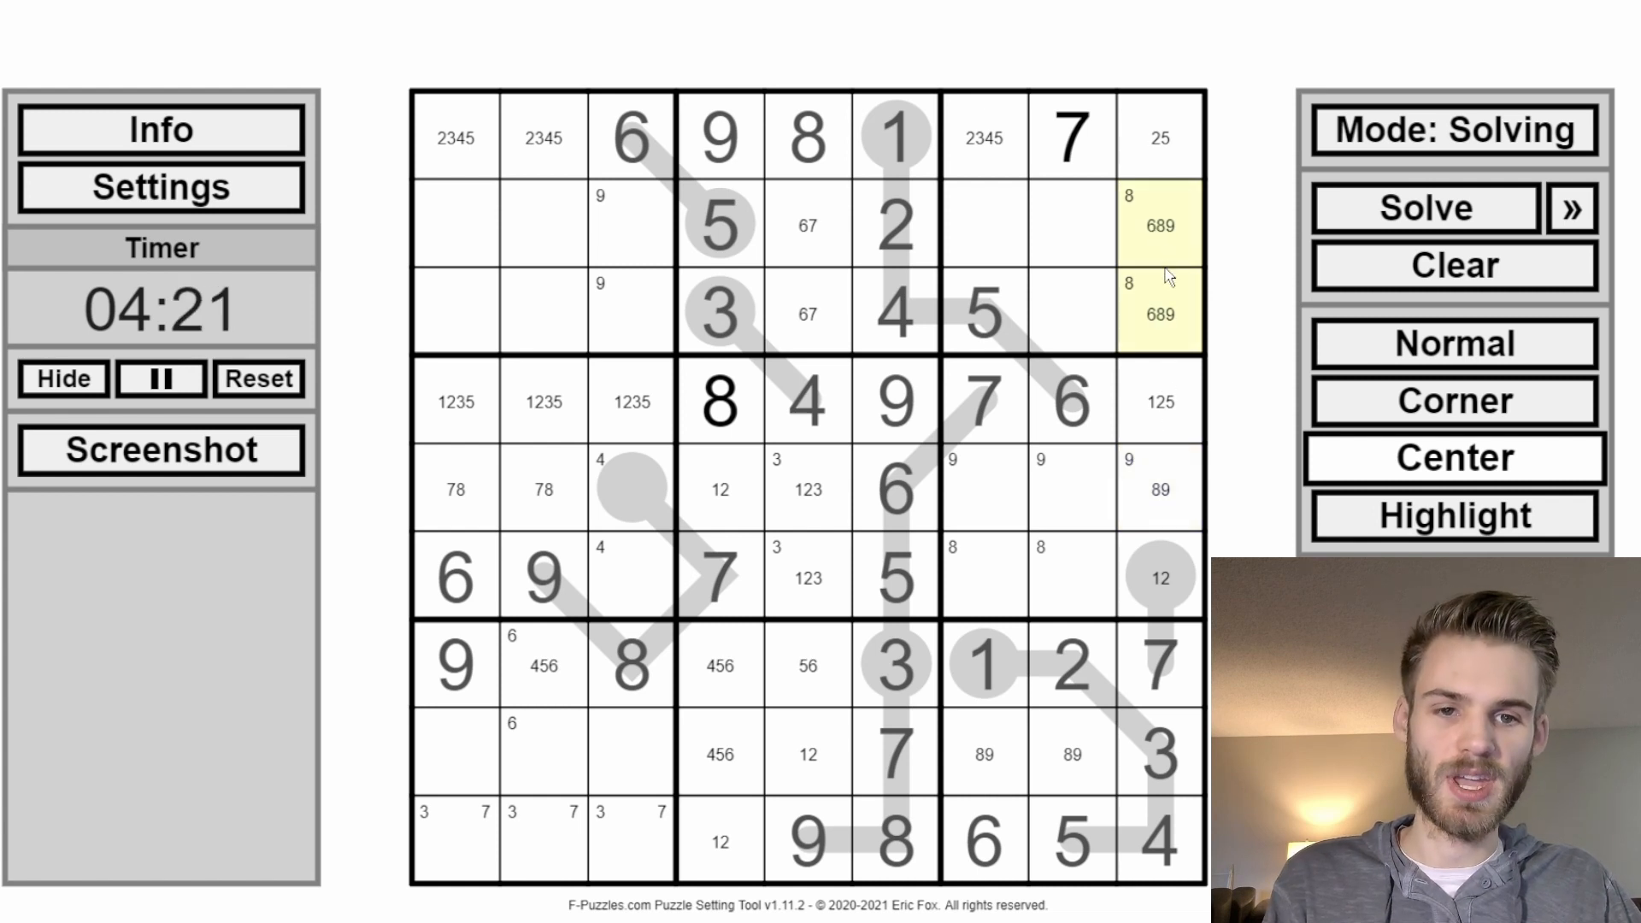
key("9")
left_click(1161, 479)
left_click(1362, 352)
key("9")
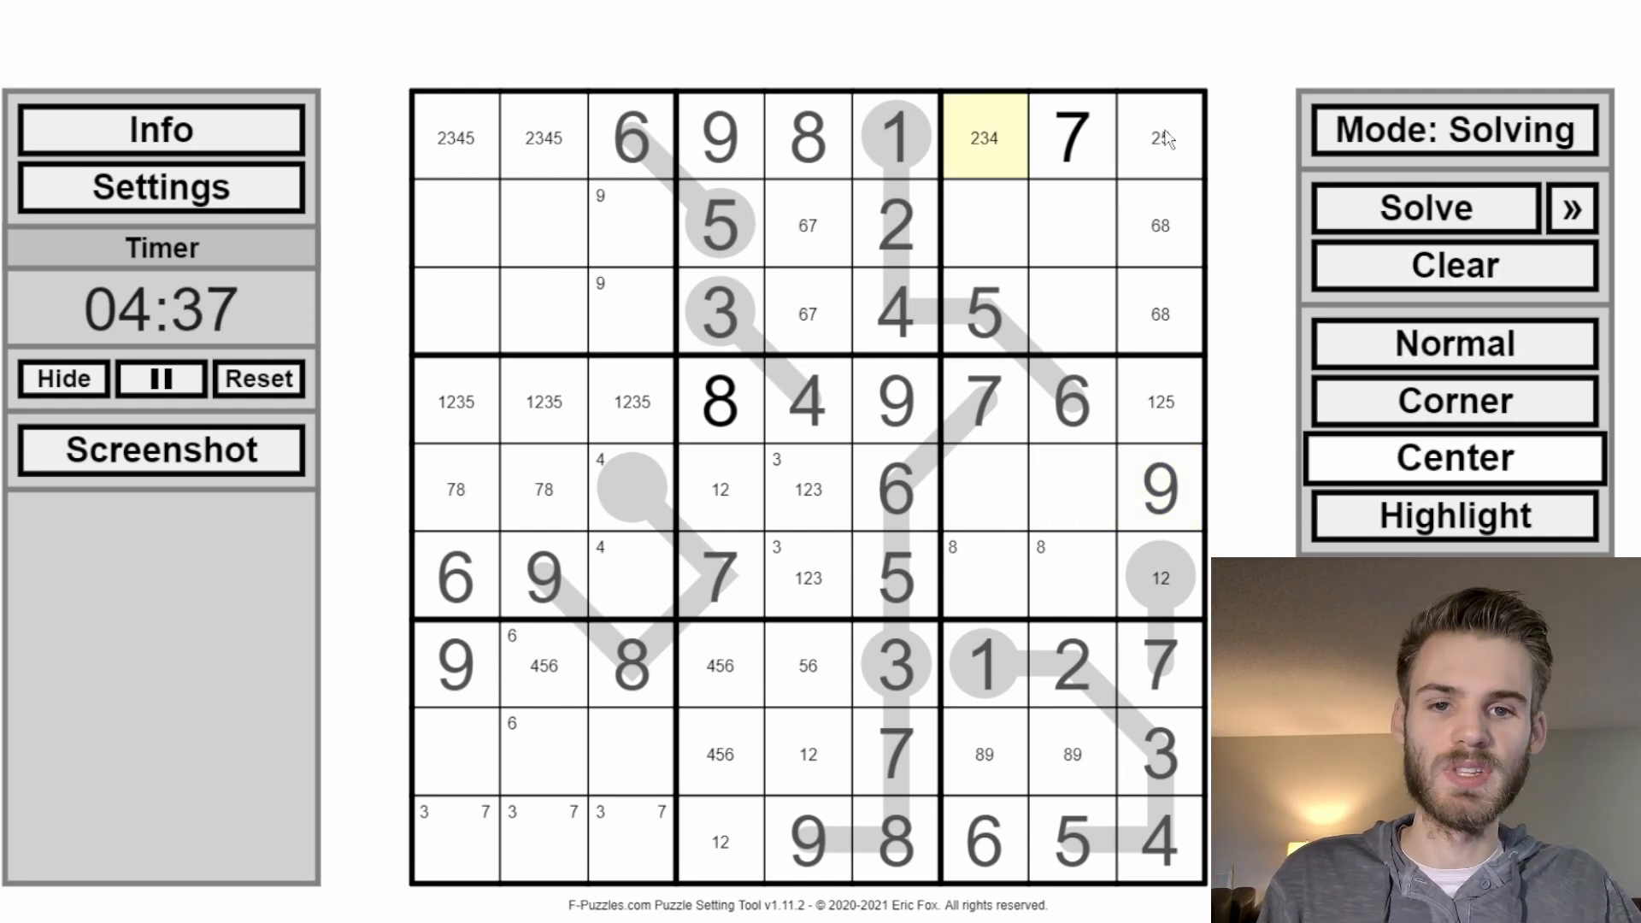
Step: Remove center mark 5 from row 1, column 9, and enter 2, 5 and 1 in column 9, rows 1, 4 and 6
key("Right")
key("Right")
key("5")
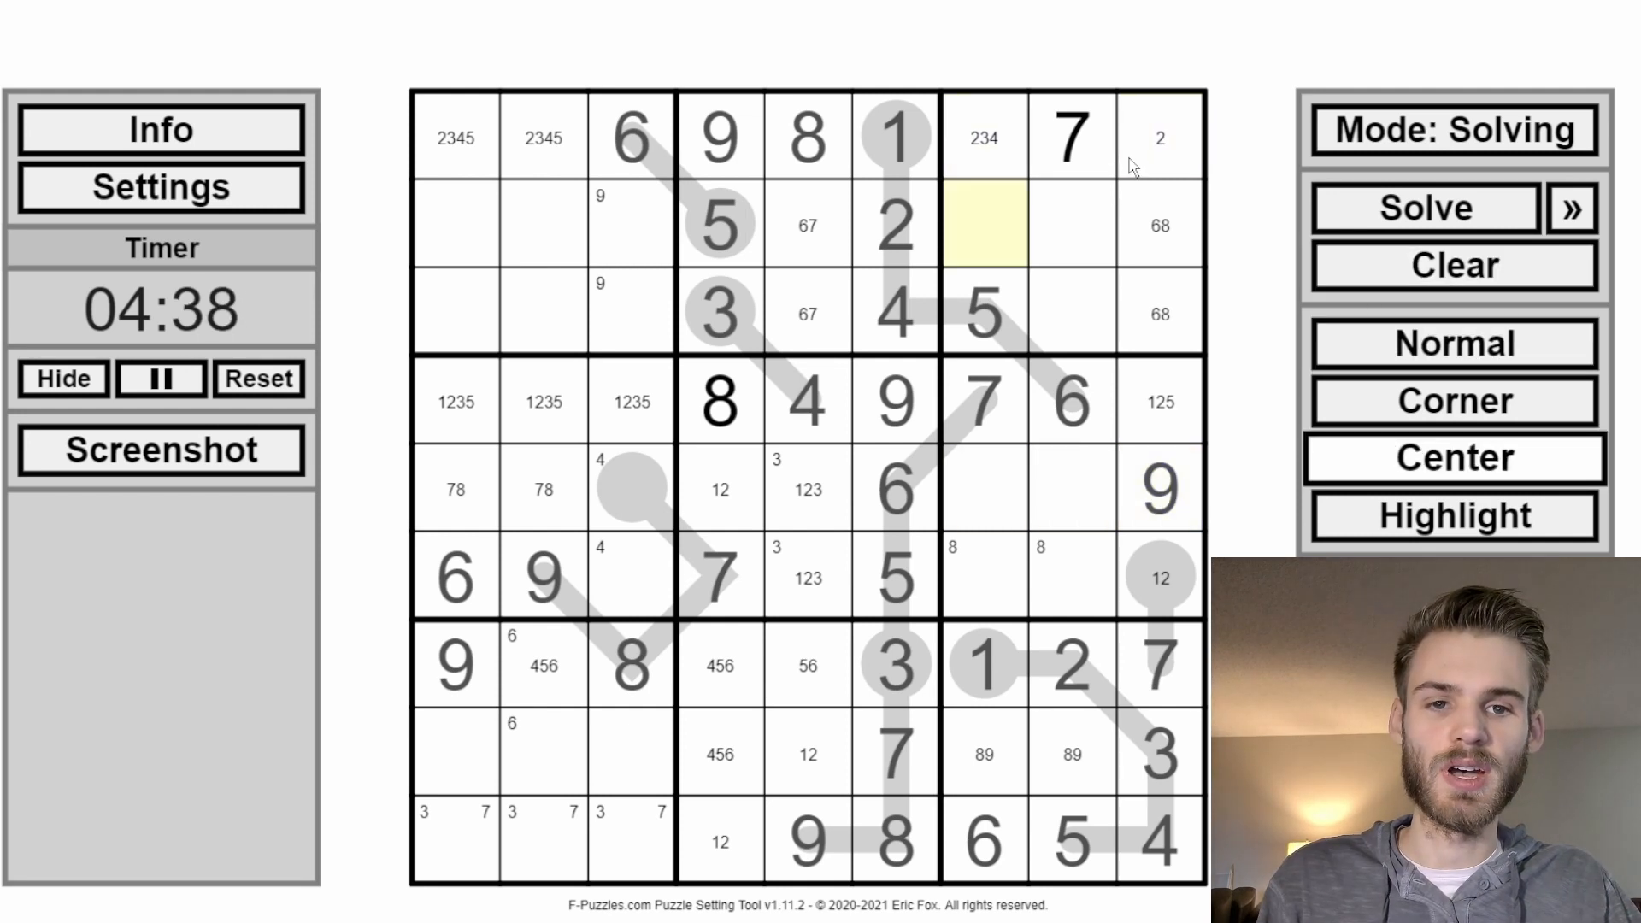
left_click(1137, 162)
key("z")
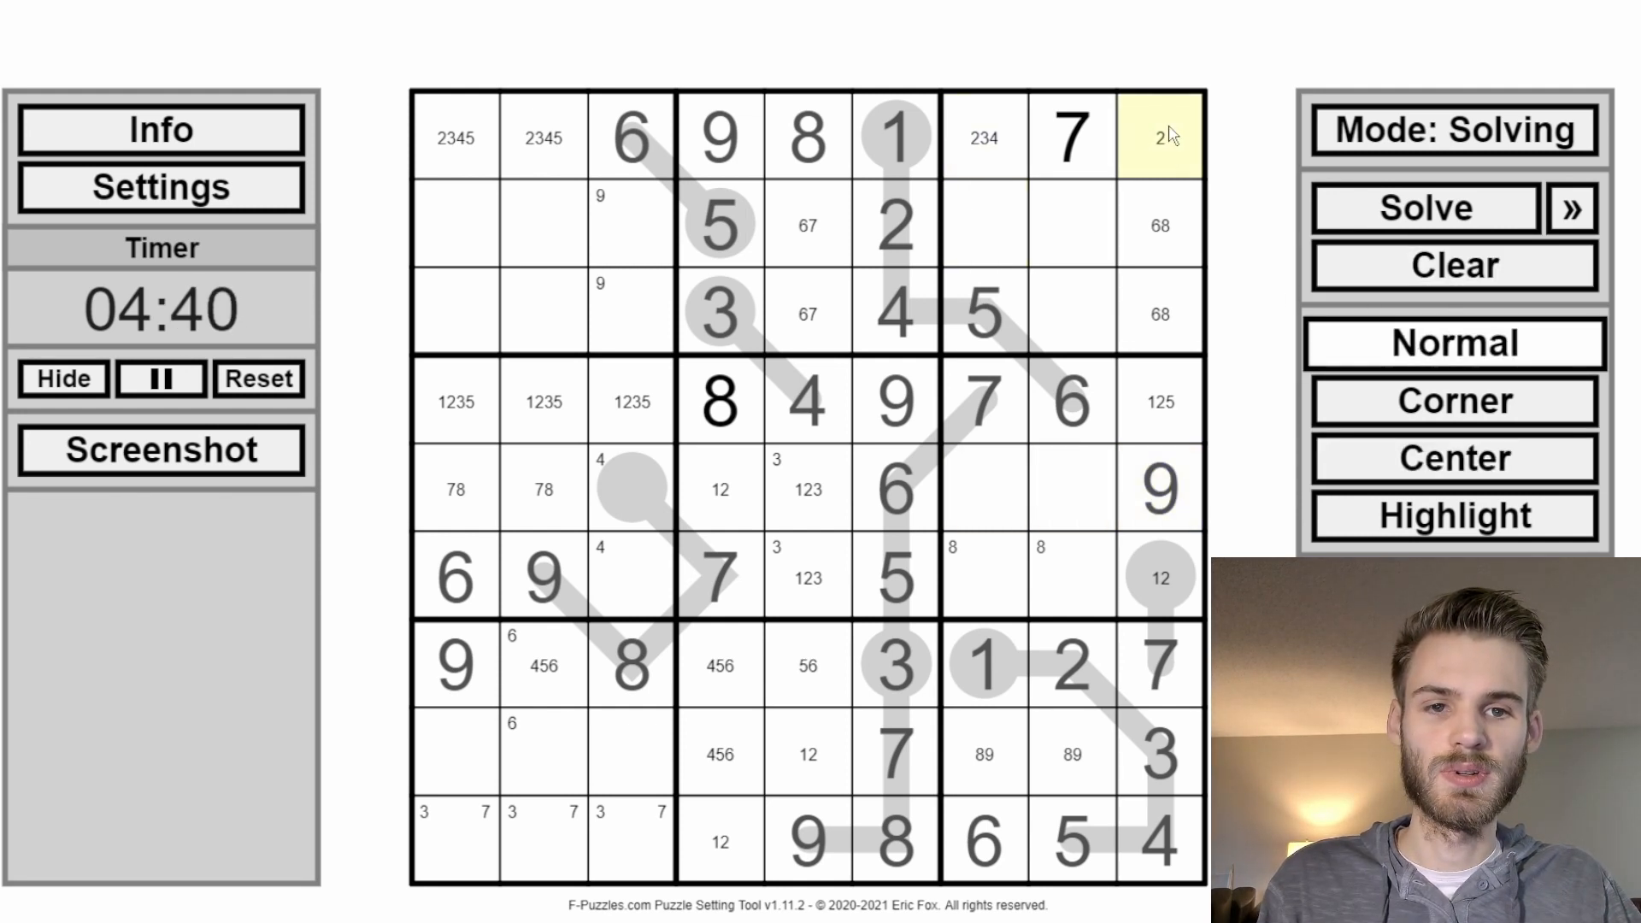
key("2")
left_click(1156, 571)
key("1")
left_click(1130, 404)
key("5")
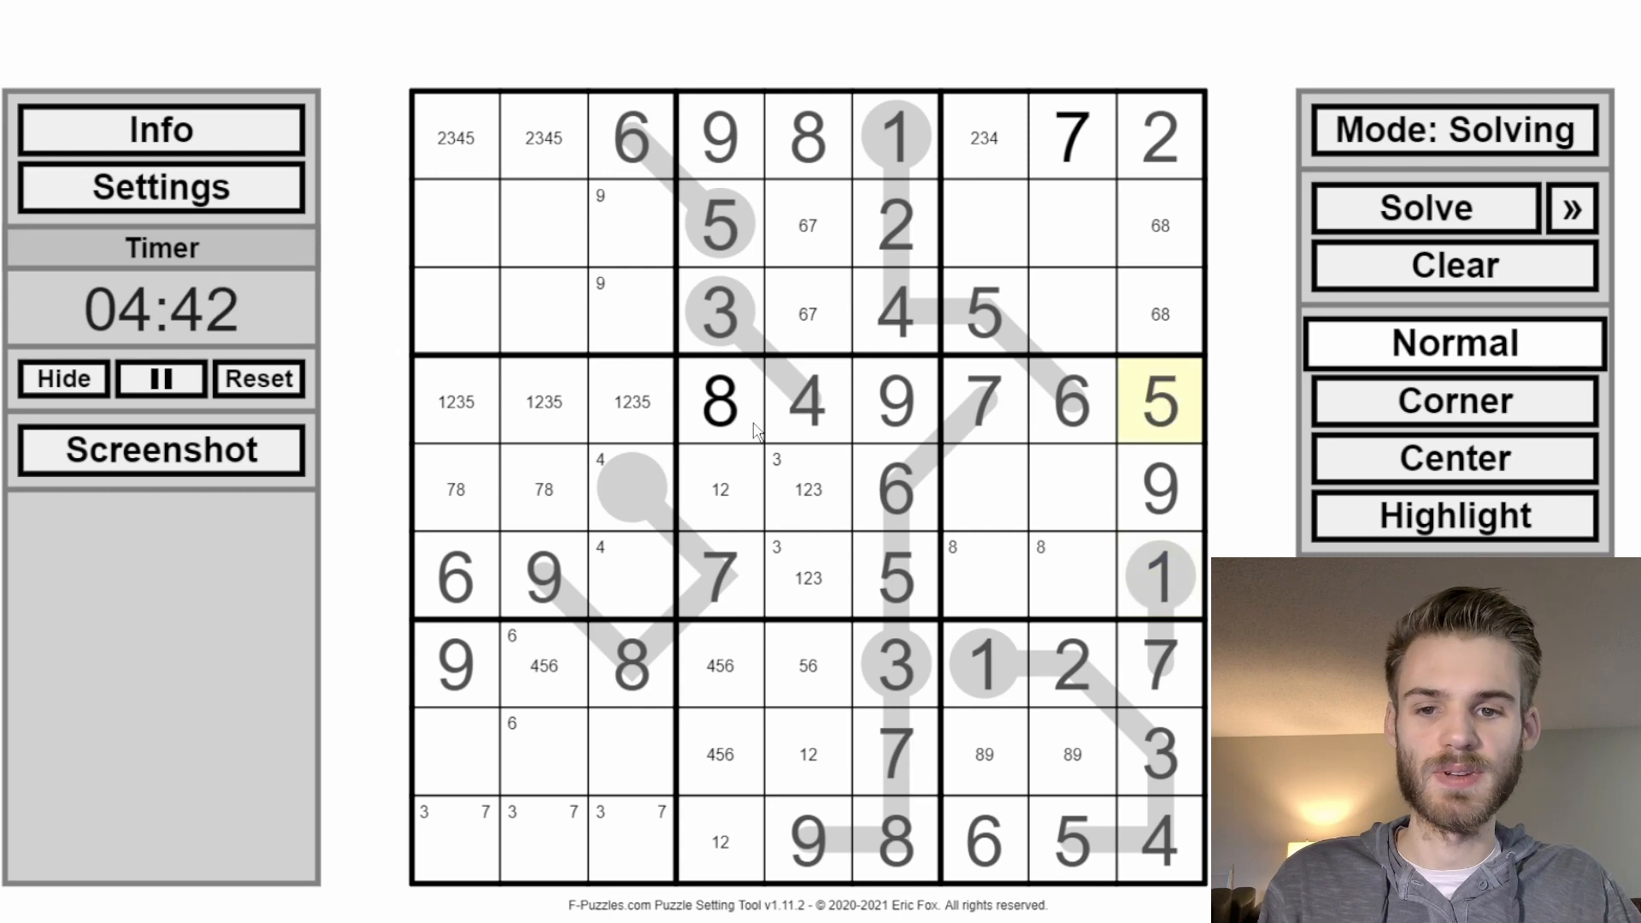
Step: Remove center mark 5 from row 4, columns 1 to 3, and enter 5 and 4 in column 3, rows 5 and 6
left_click_drag(632, 401, 509, 407)
left_click(1360, 458)
key("5")
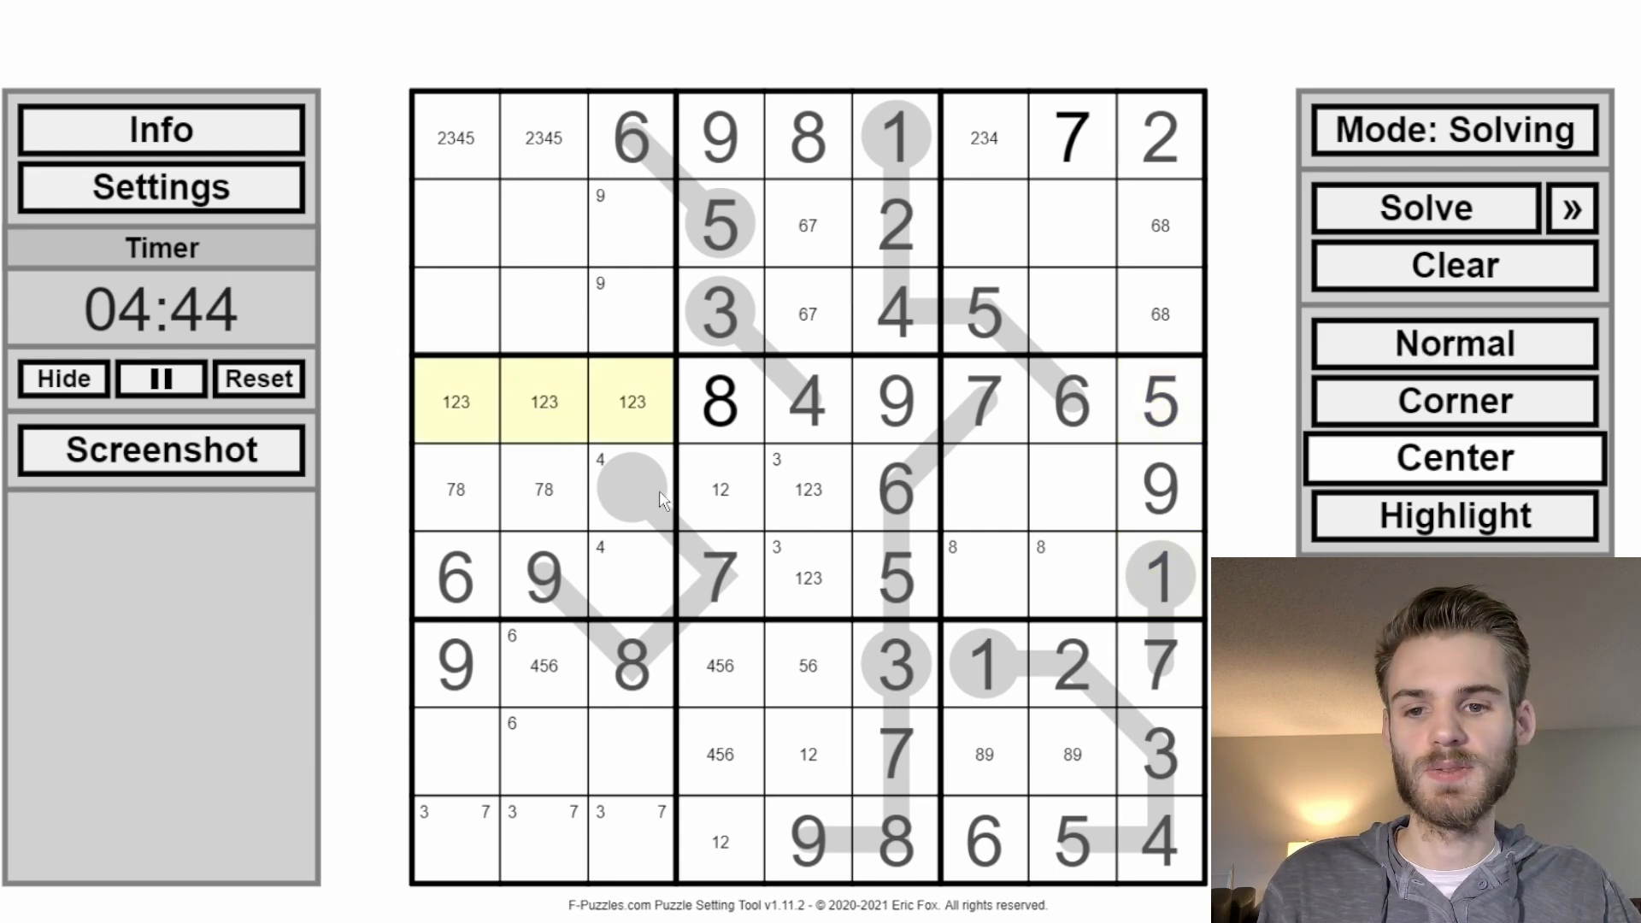
key("4")
key("5")
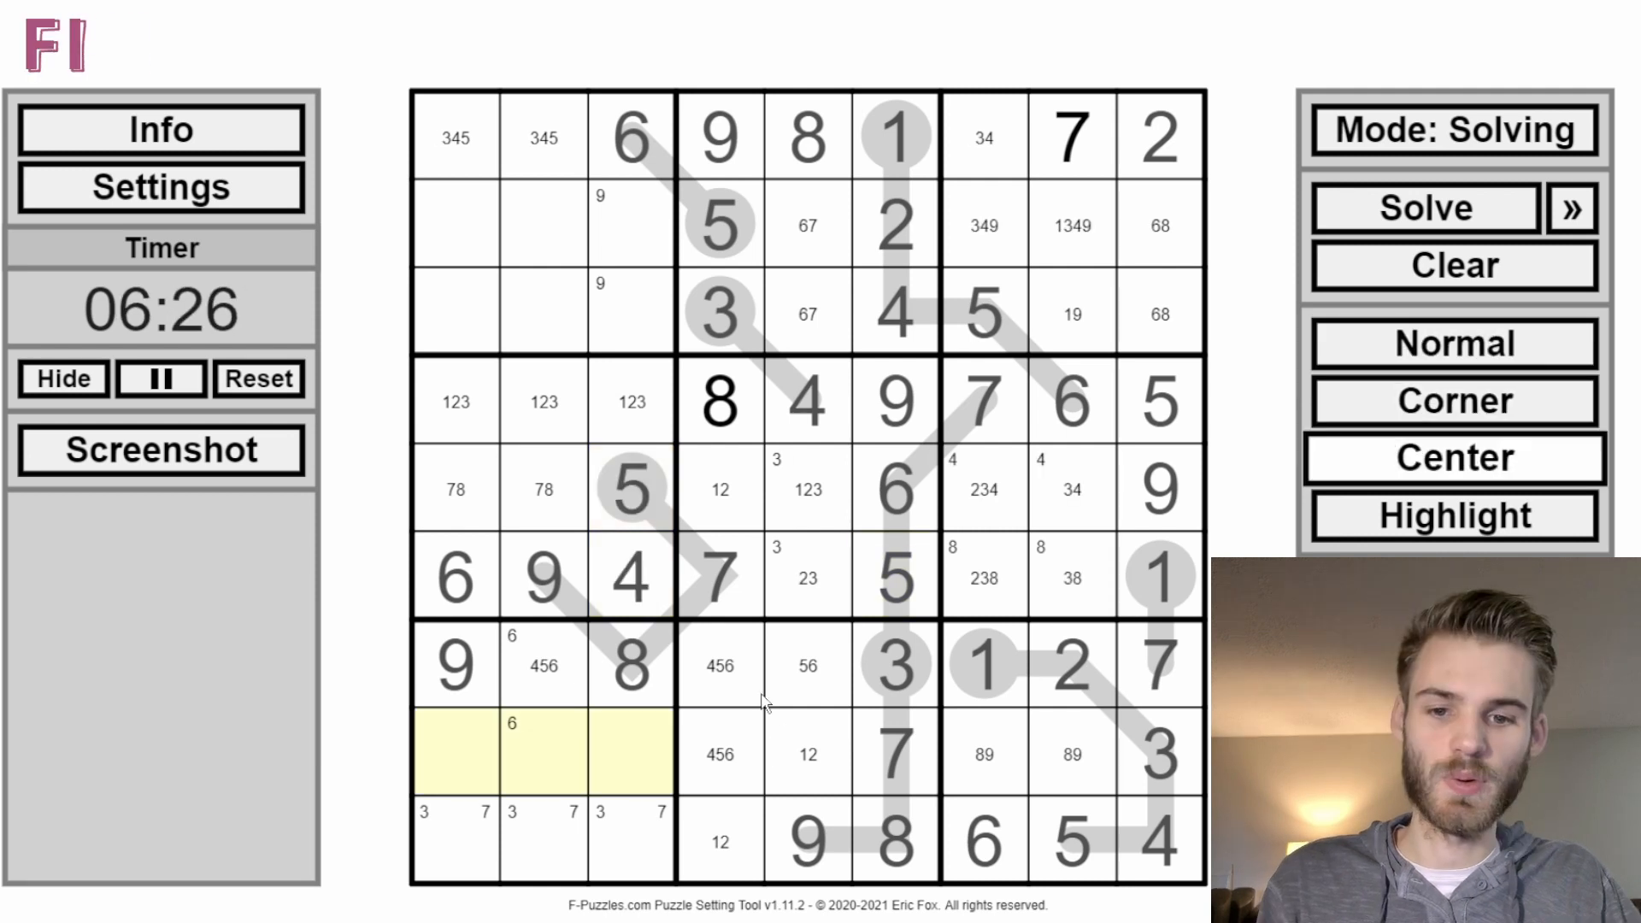
Step: Remove center mark 5 from column 4, rows 7 and 8, and enter 5 in row 7, column 5
left_click_drag(764, 701, 720, 752)
key("5")
left_click(807, 666)
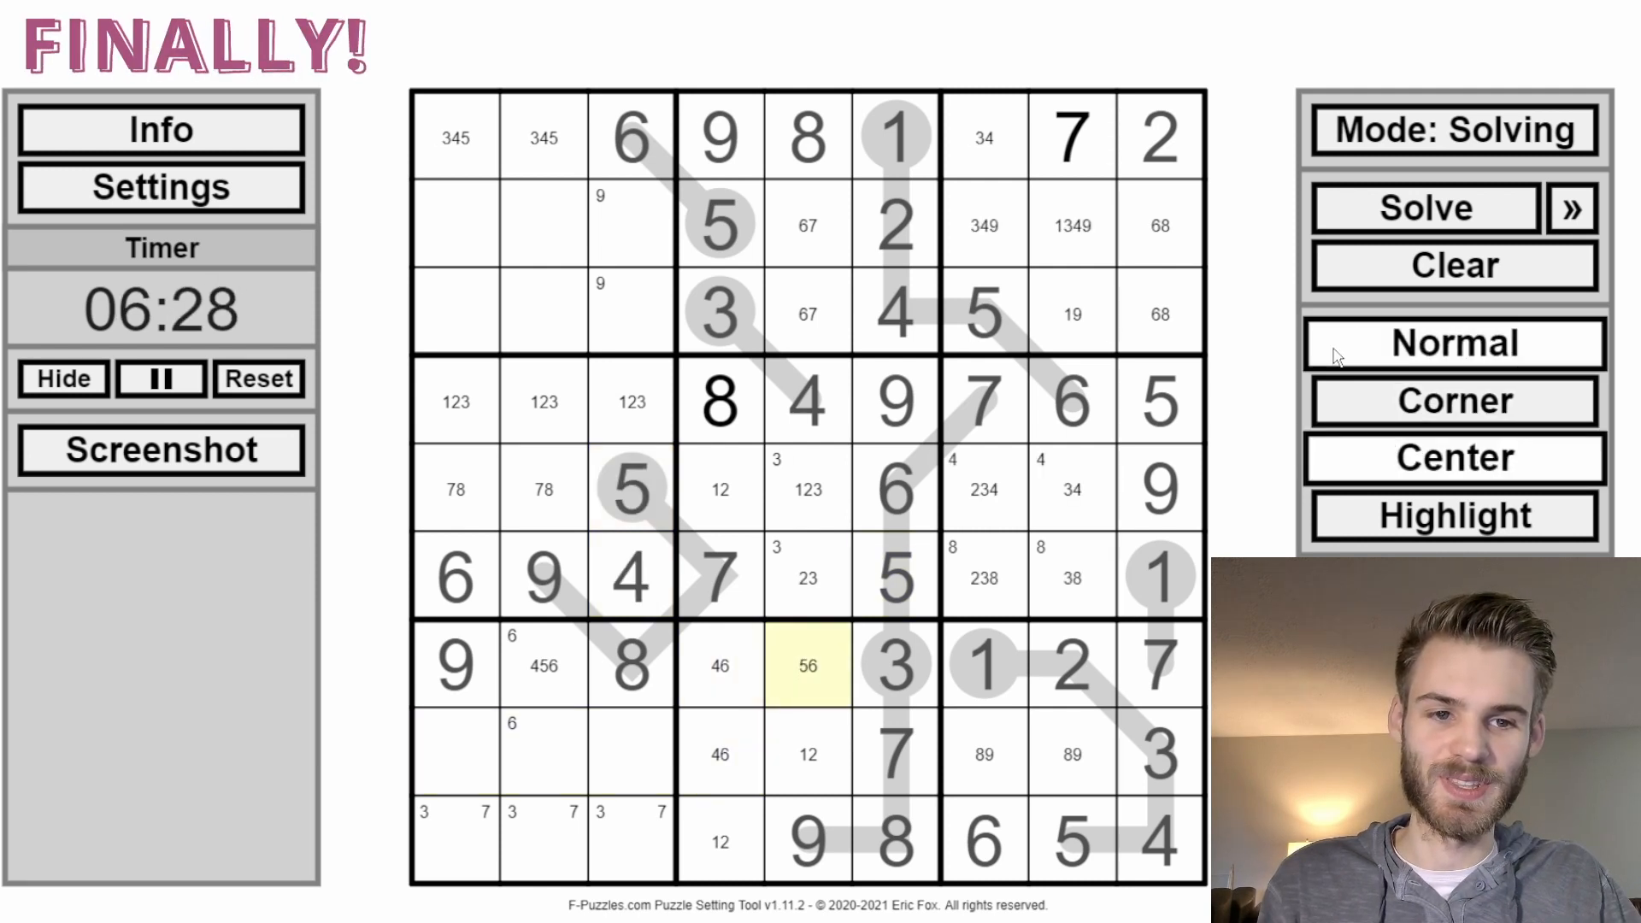
left_click(1453, 342)
key("5")
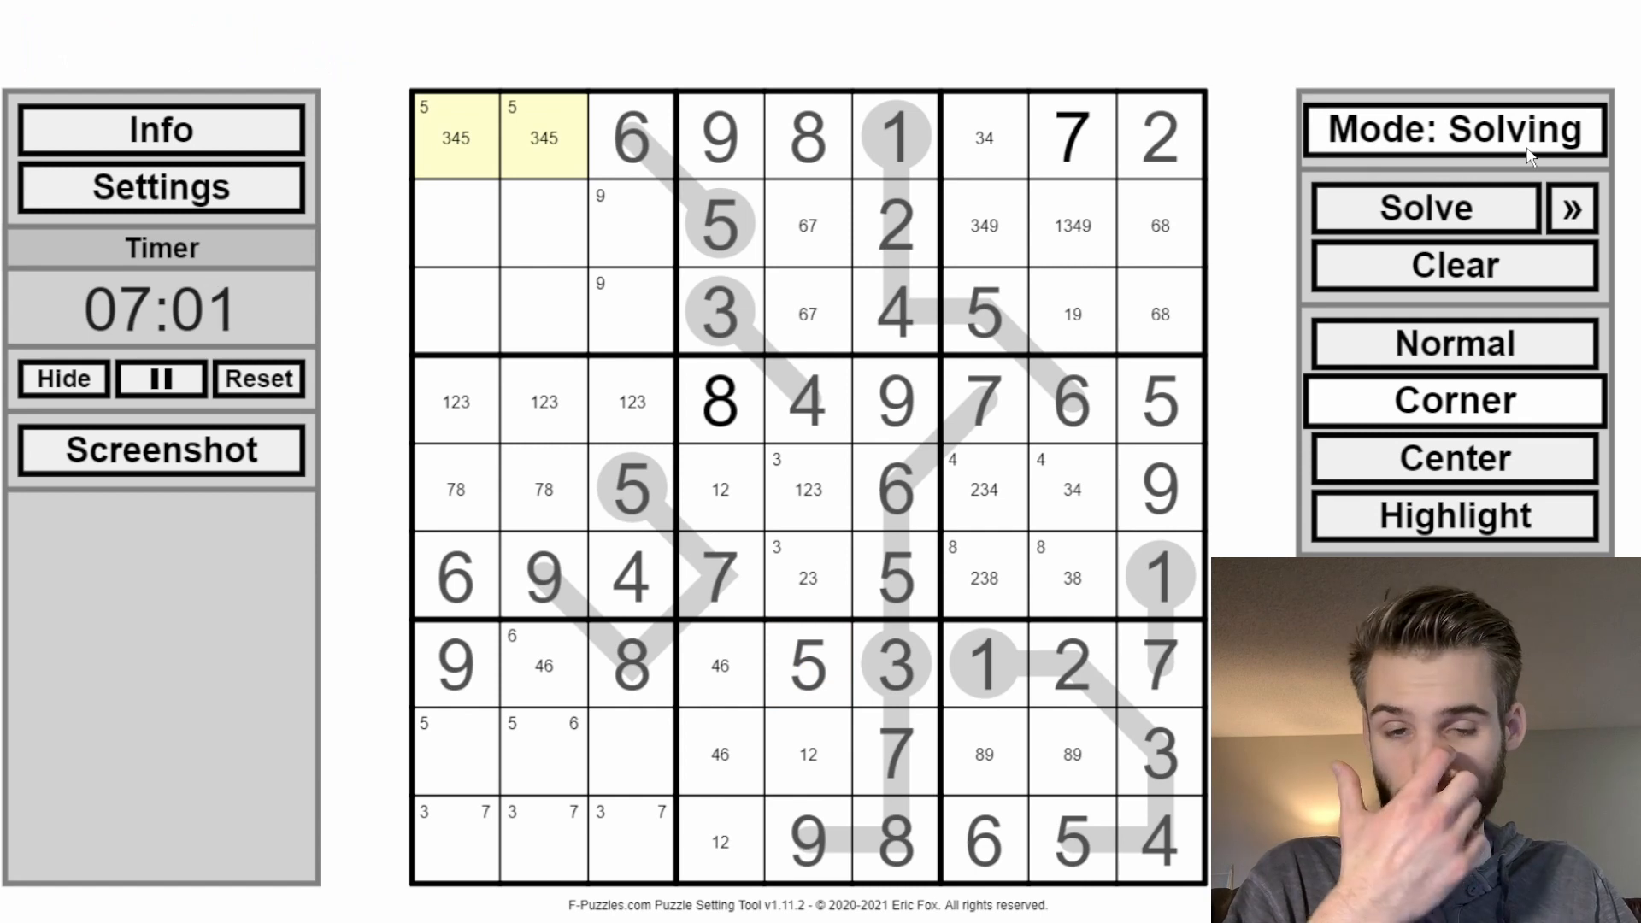
Step: Switch to setting mode and draw a thermometer in column 2 from its bulb in row 3 up to row 1
left_click(1528, 156)
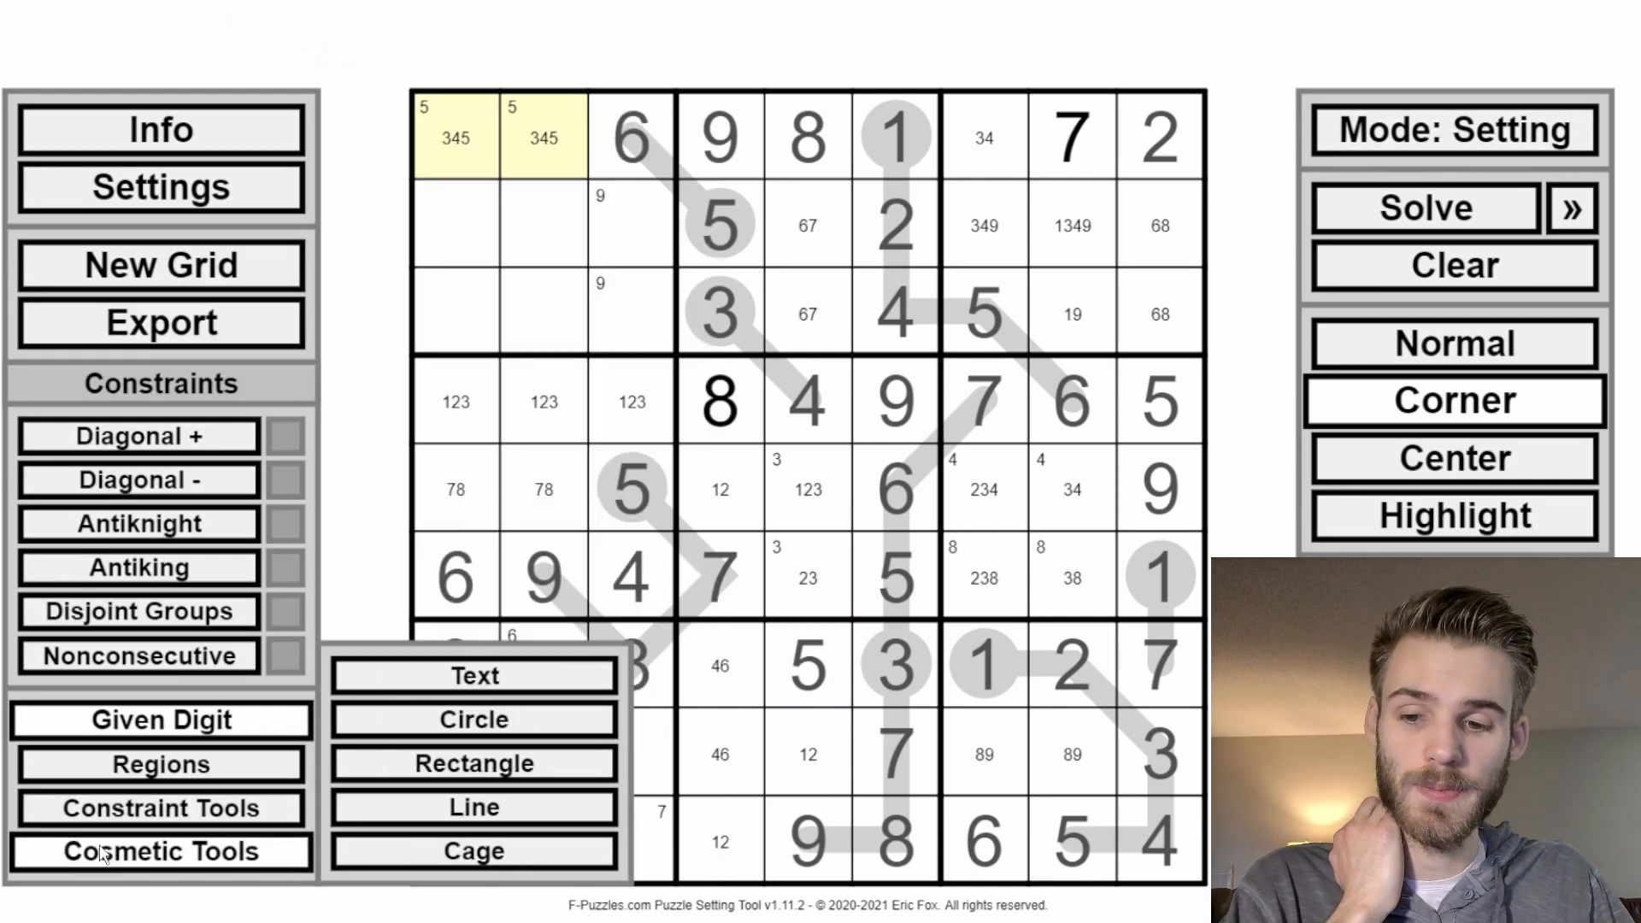
mouse_move(161, 808)
left_click(496, 286)
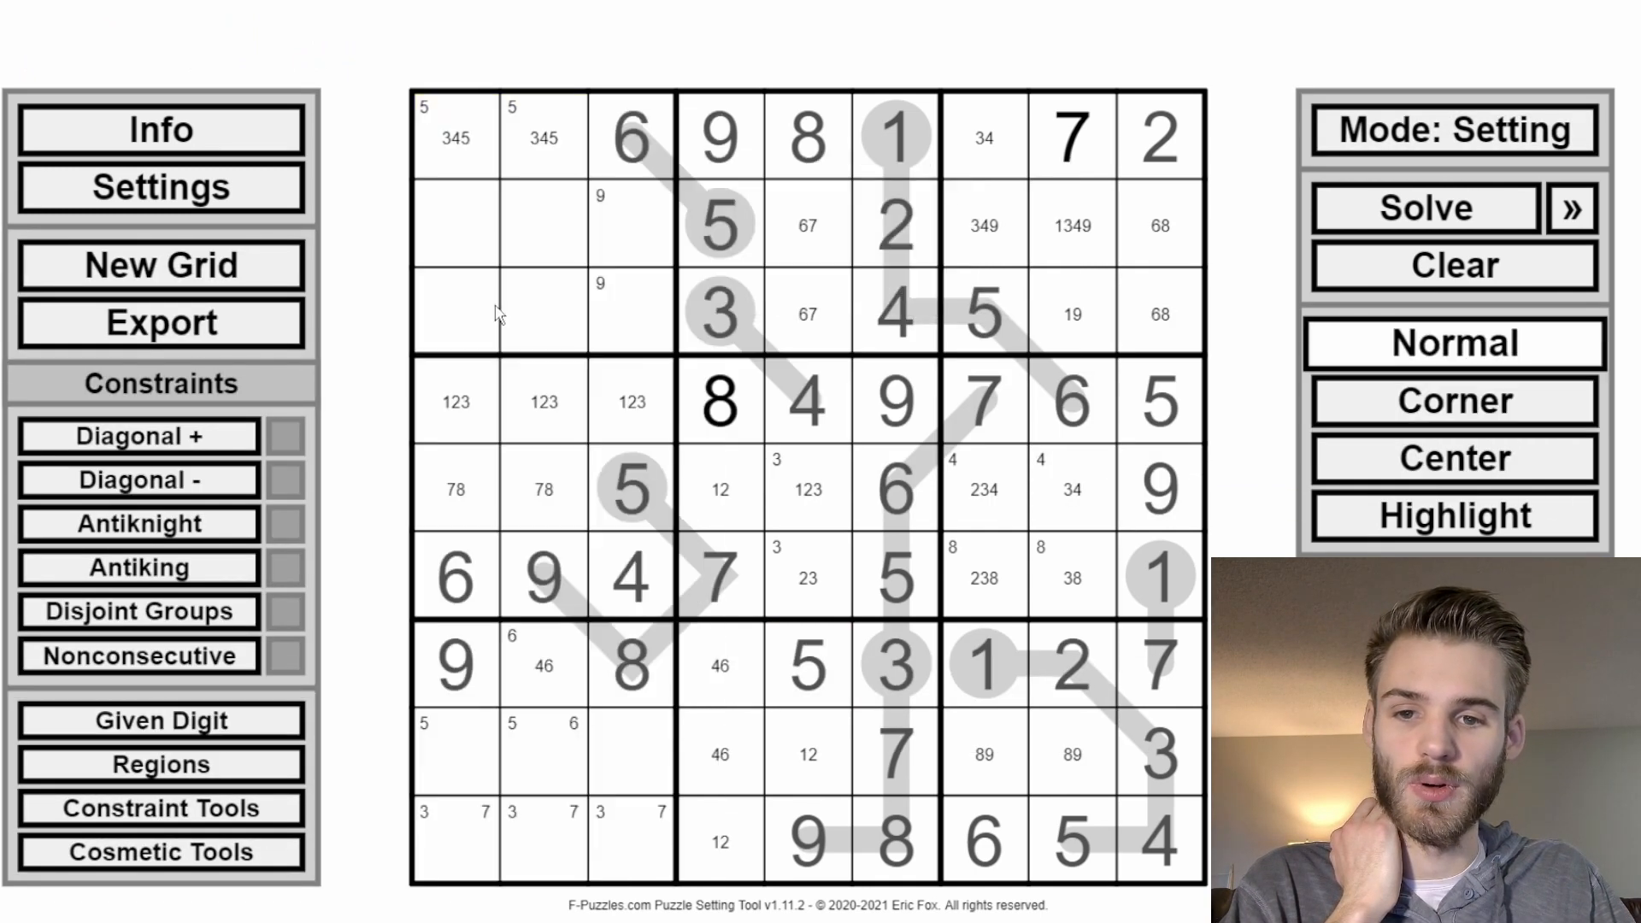
left_click(545, 349)
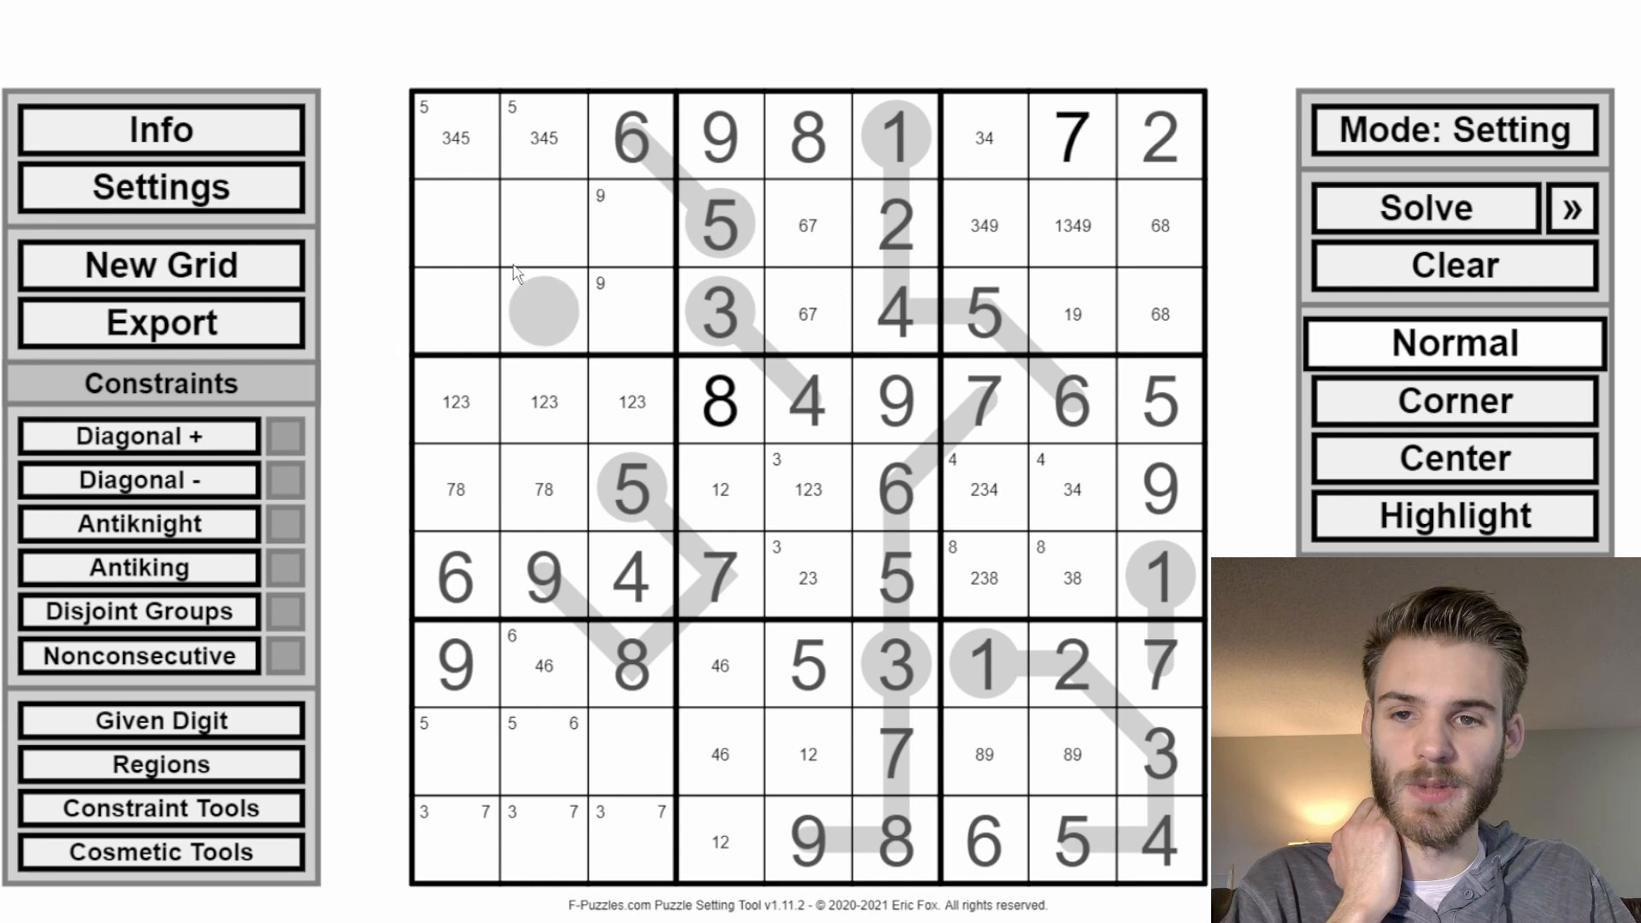
left_click_drag(516, 273, 552, 146)
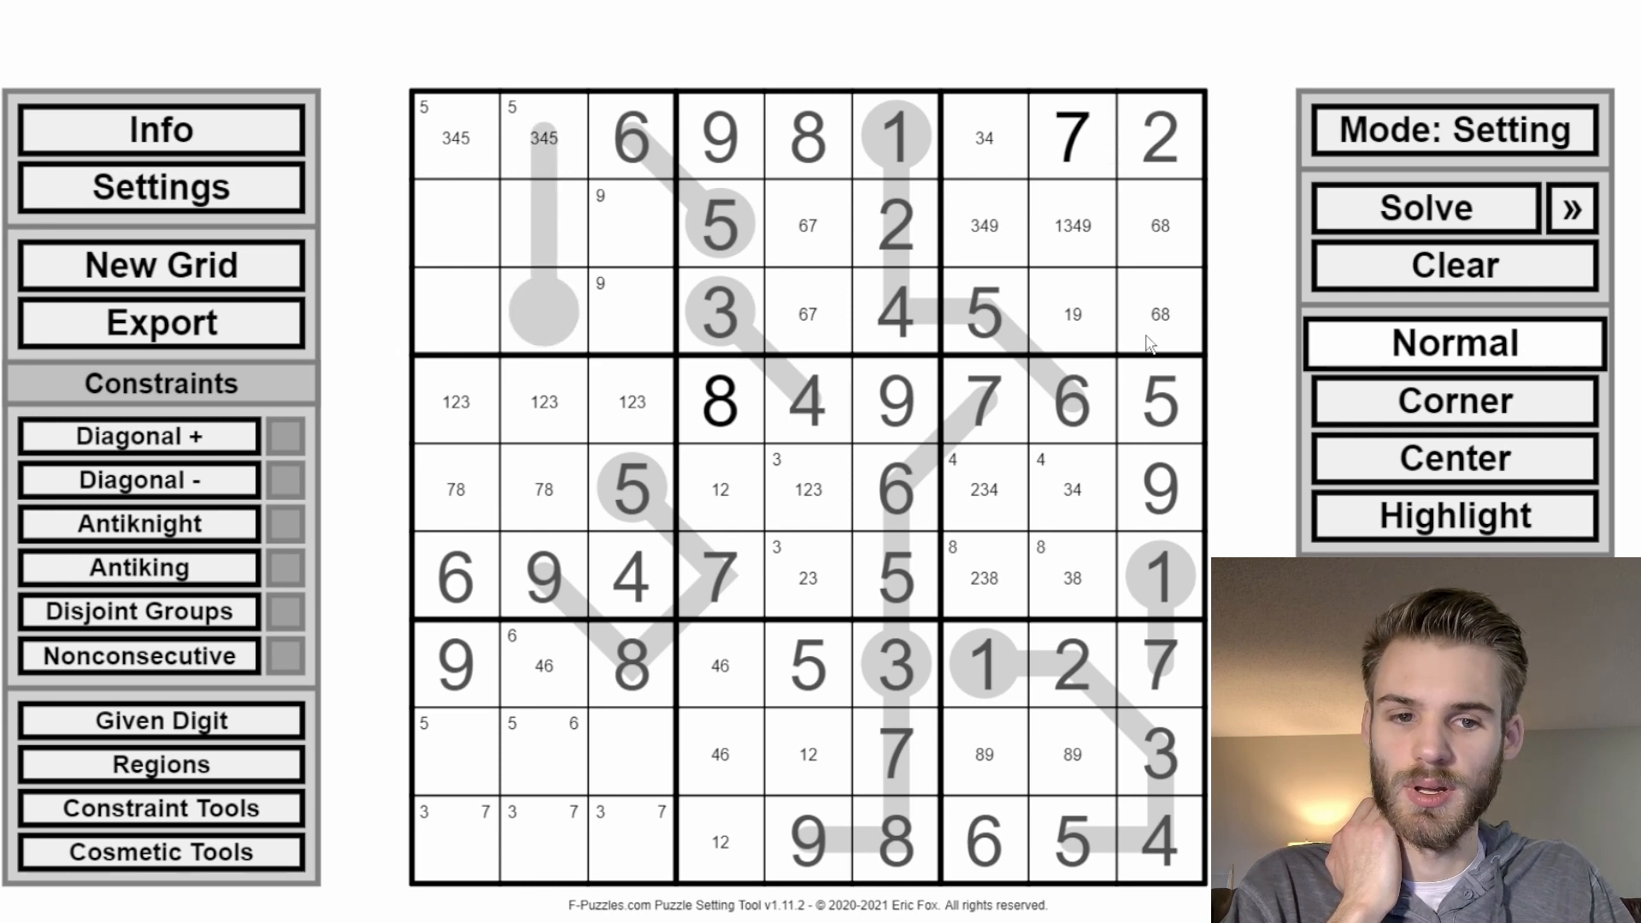
Step: Pencil-mark the new thermometer: remove 3 from row 1, column 2, and add center marks 3, 4 in row 2 and 1, 2 in row 3
left_click(1489, 476)
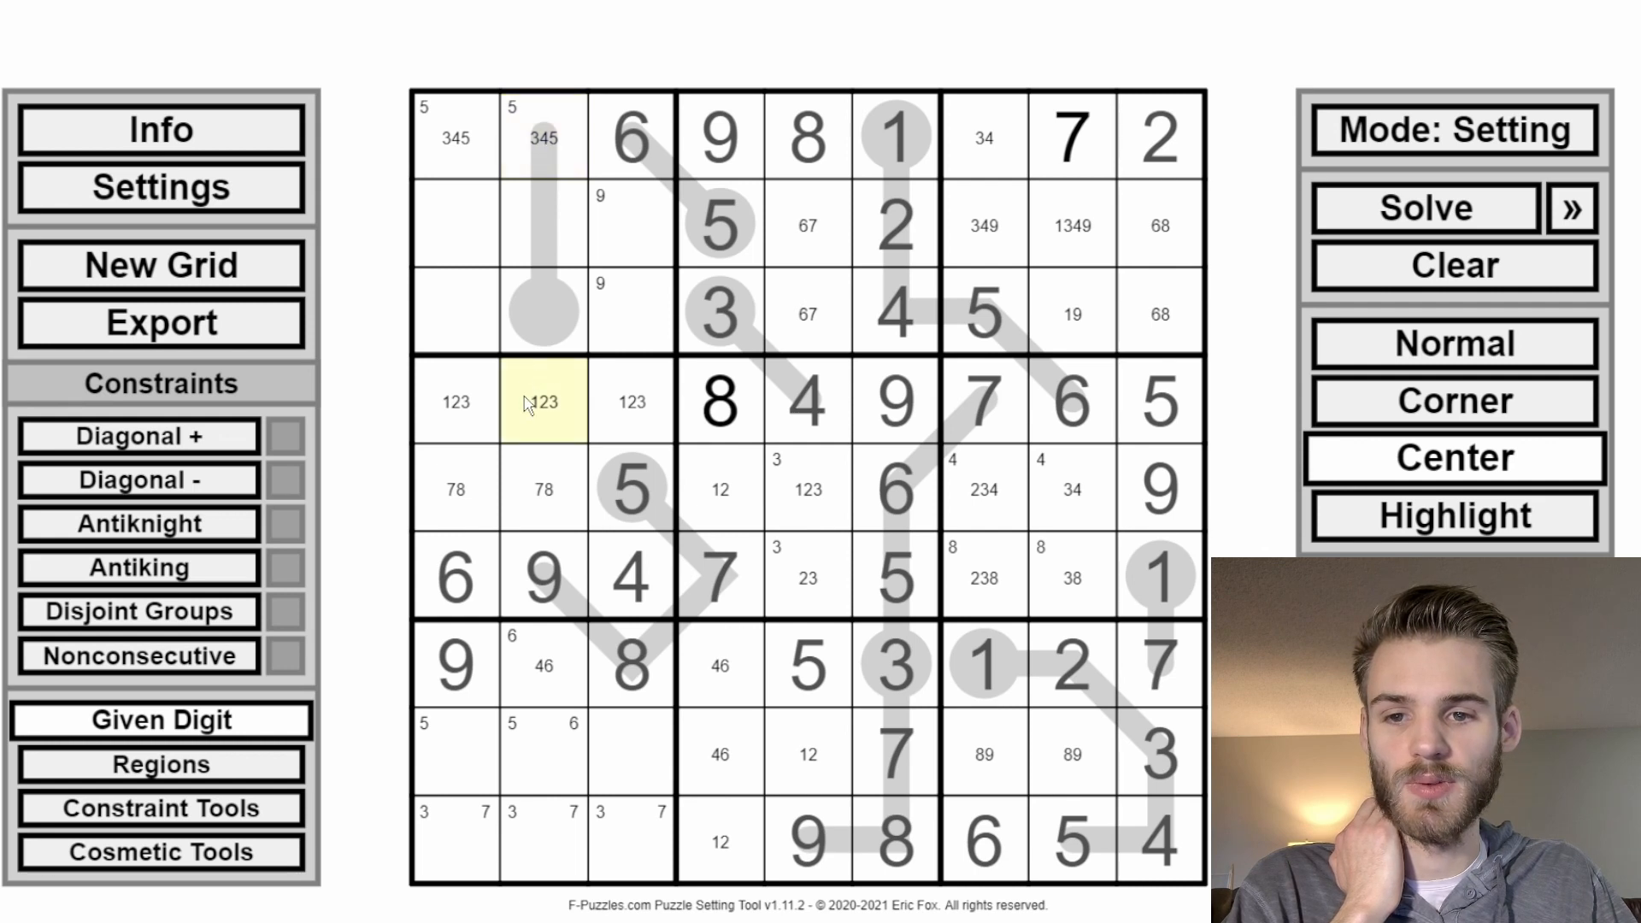
left_click(543, 224)
left_click(545, 168)
key("3")
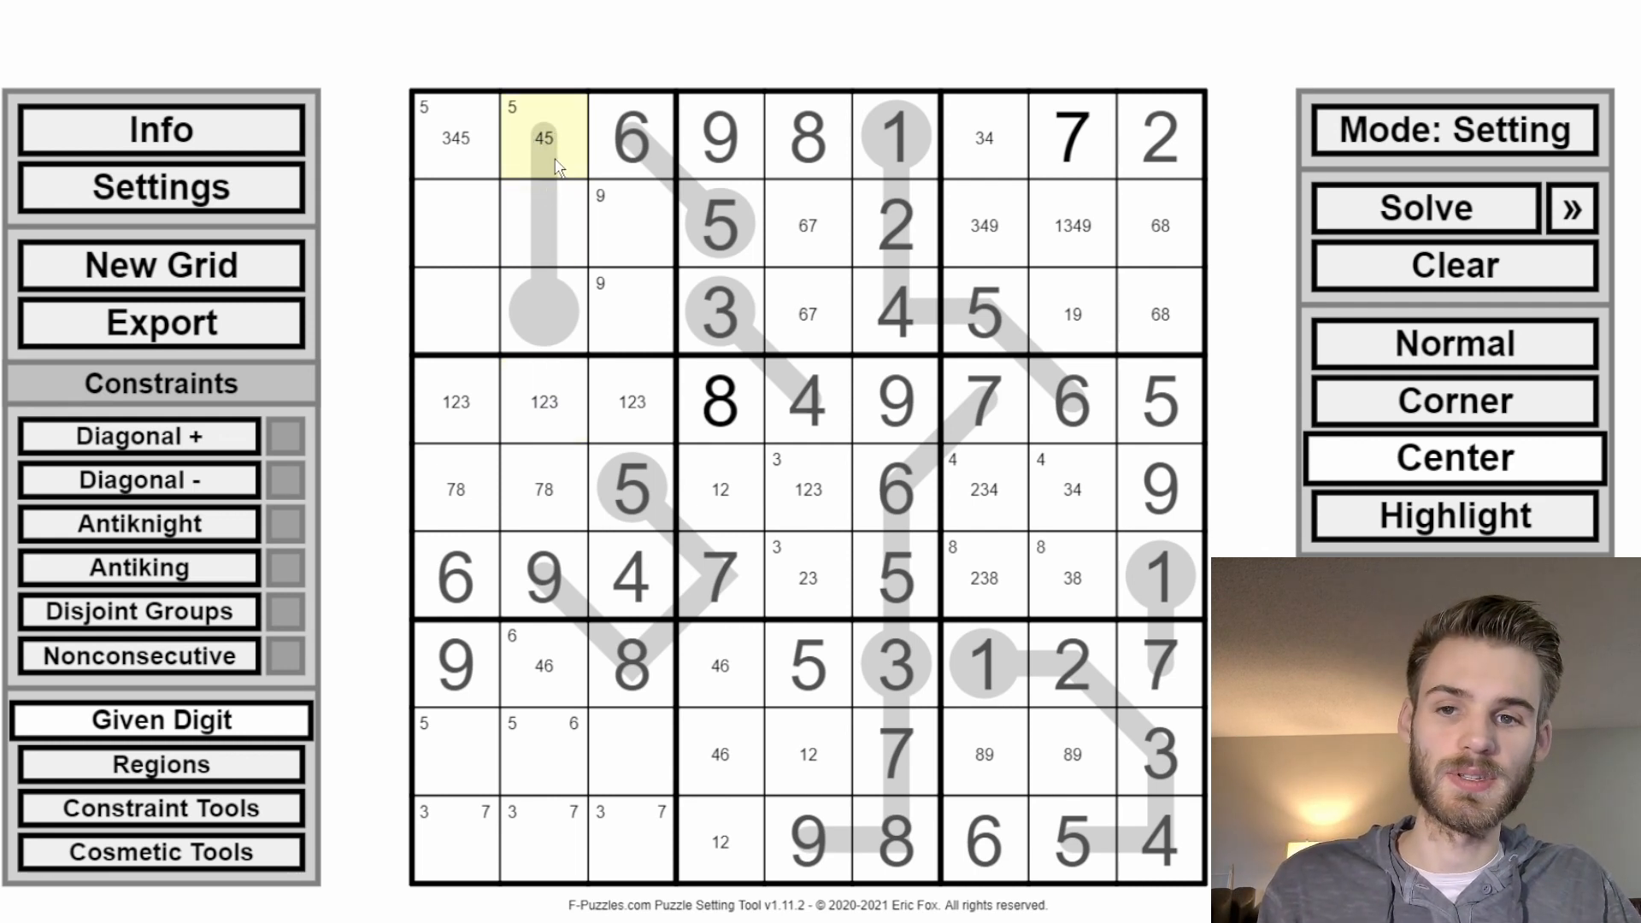
left_click(537, 323)
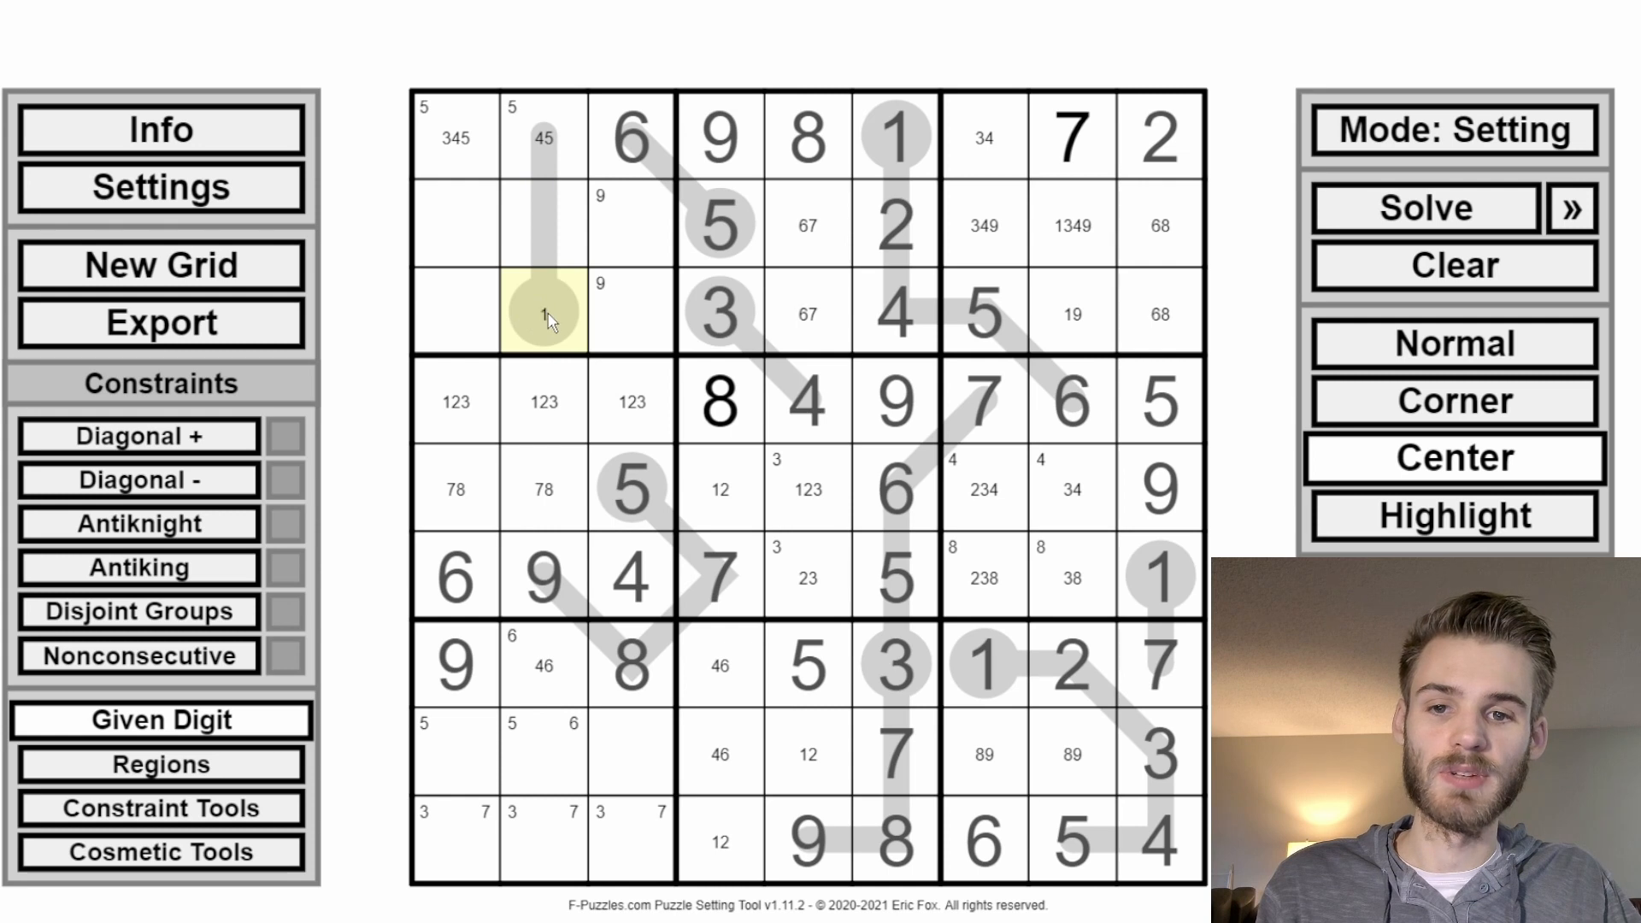
key("Up")
key("3")
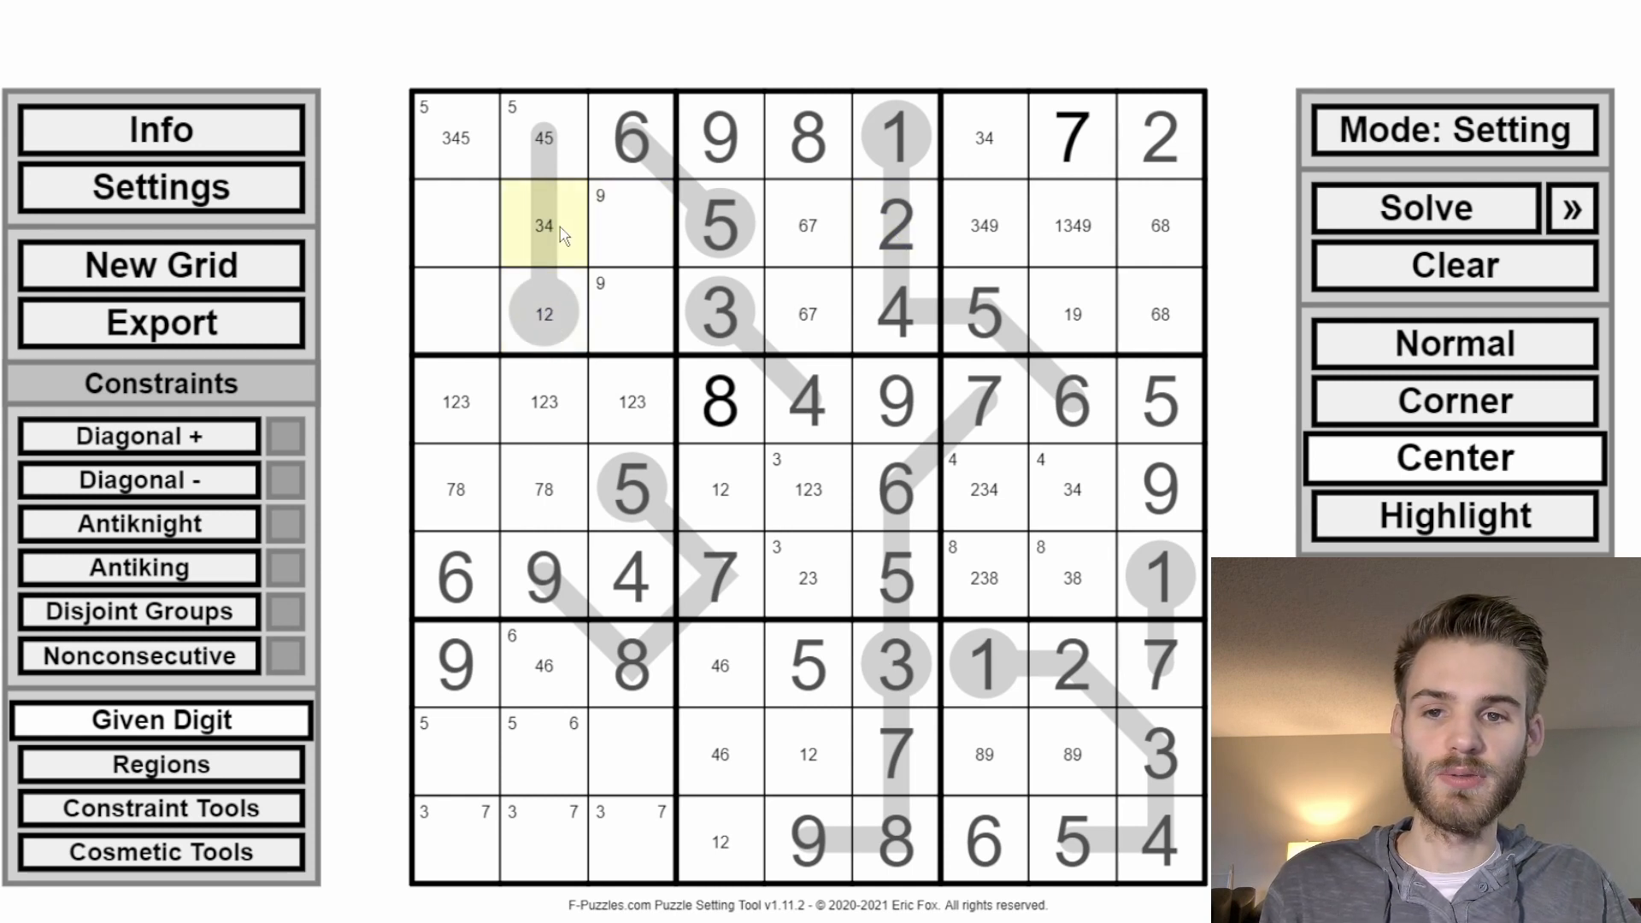
Step: Add center marks 1, 2, 8 and 9 to rows 2 and 3, columns 1 and 3
mouse_move(562, 235)
left_mouse_down()
mouse_move(544, 145)
mouse_move(412, 143)
left_mouse_up()
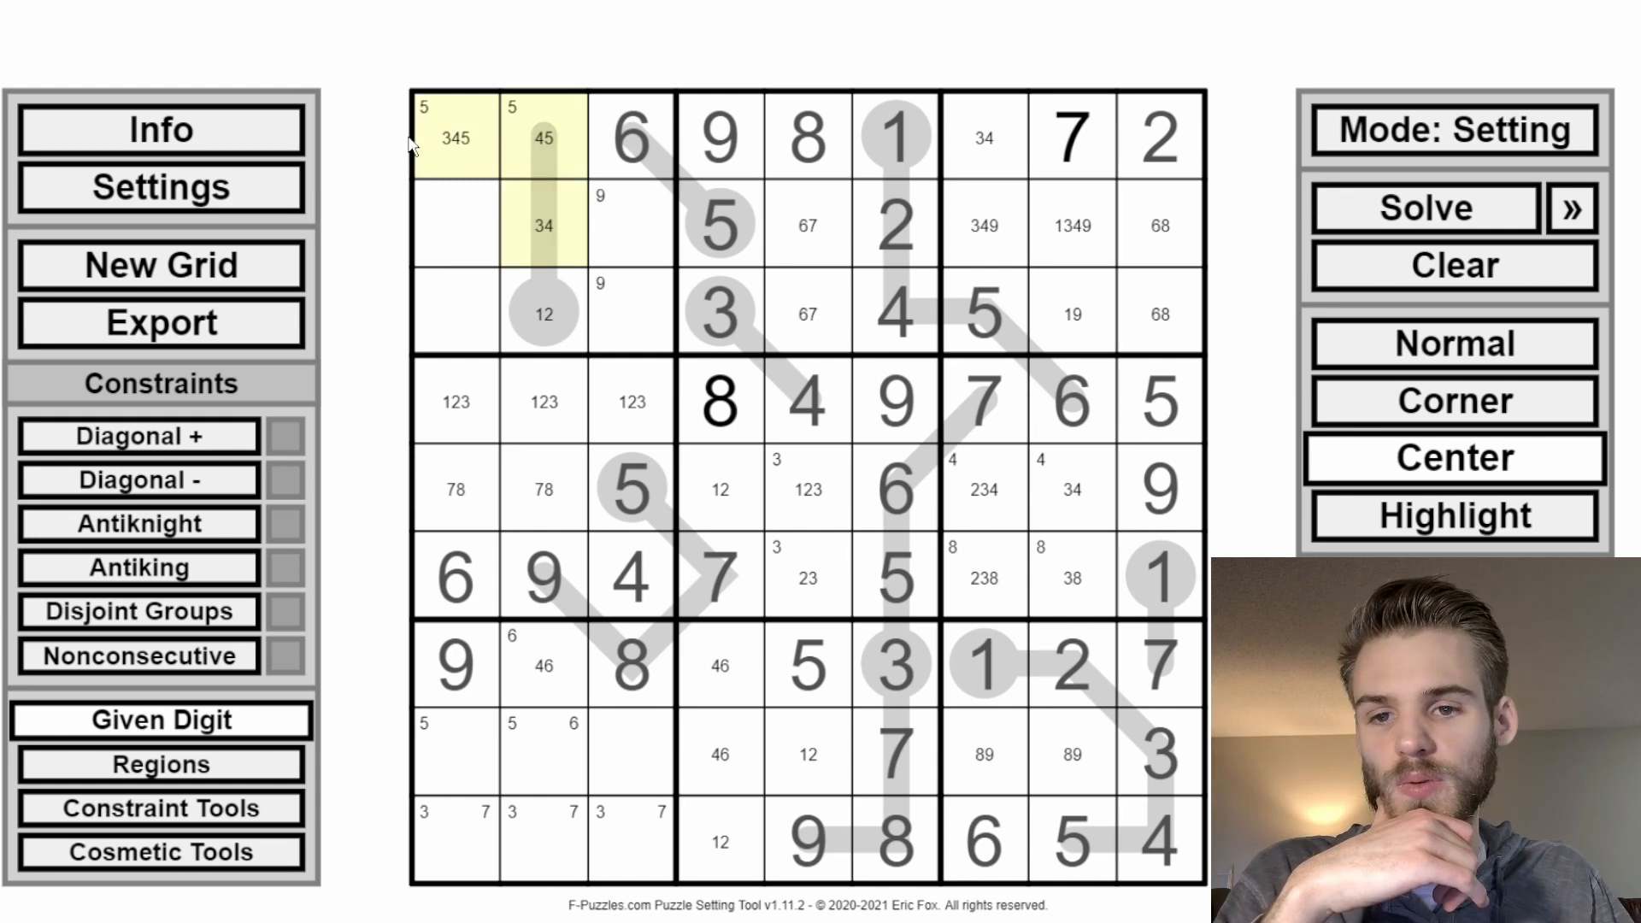
left_click_drag(654, 255, 613, 322)
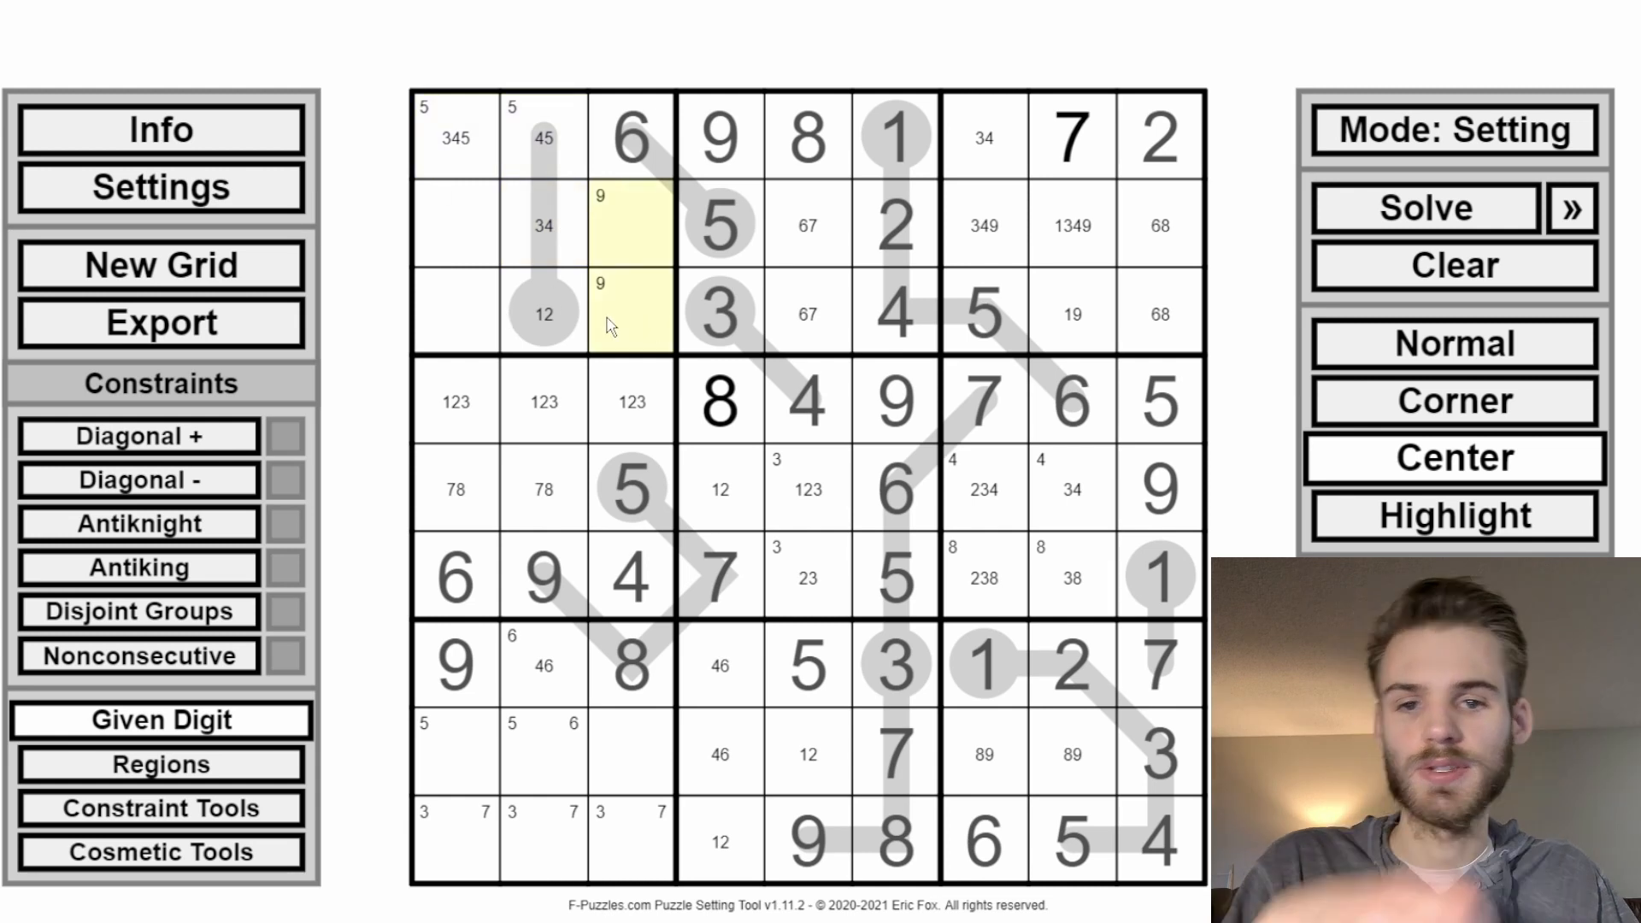
left_click_drag(483, 250, 457, 342)
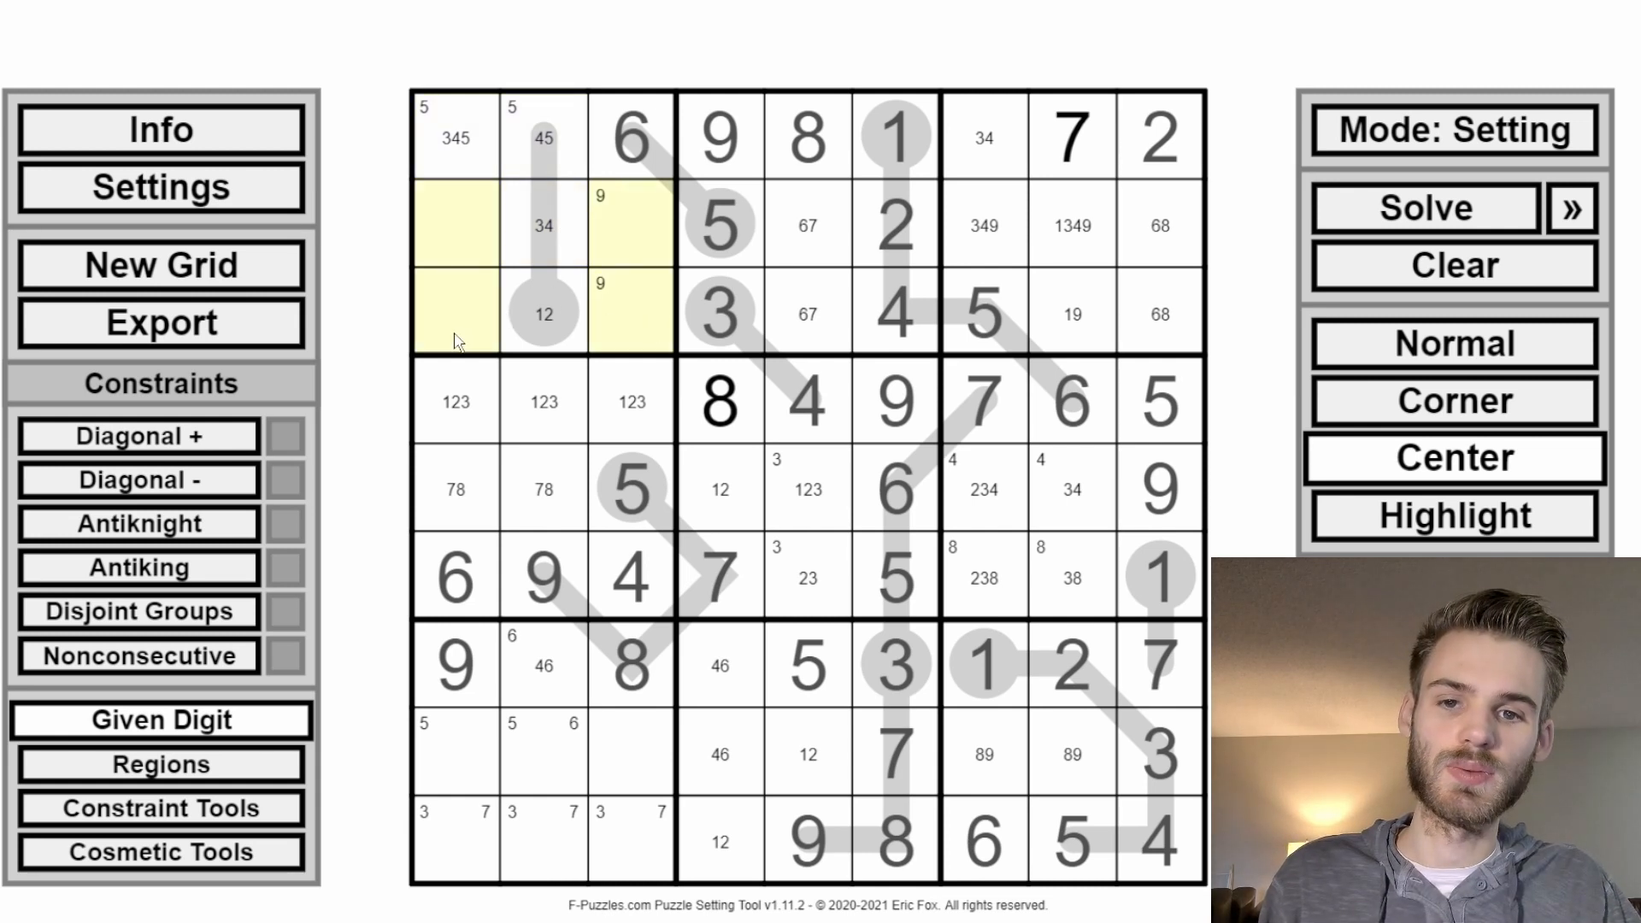
type("1289")
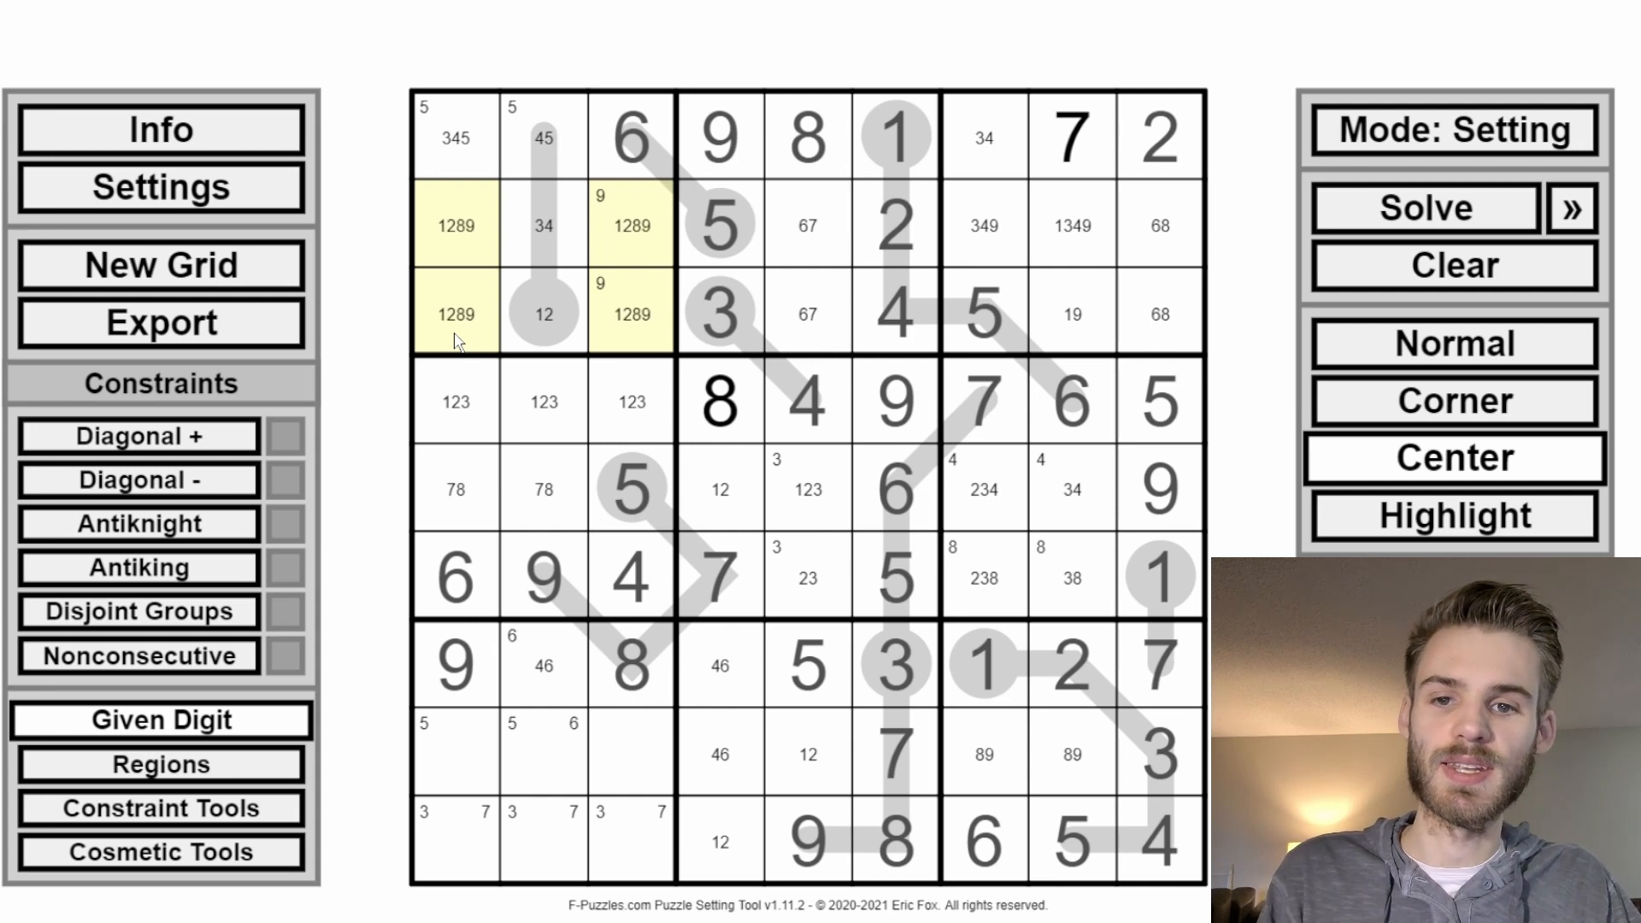
Step: In rows 2 and 3, remove center mark 8 from column 3 and center mark 9 from column 1
left_click_drag(633, 293, 630, 196)
key("8")
left_click_drag(465, 308, 462, 232)
key("9")
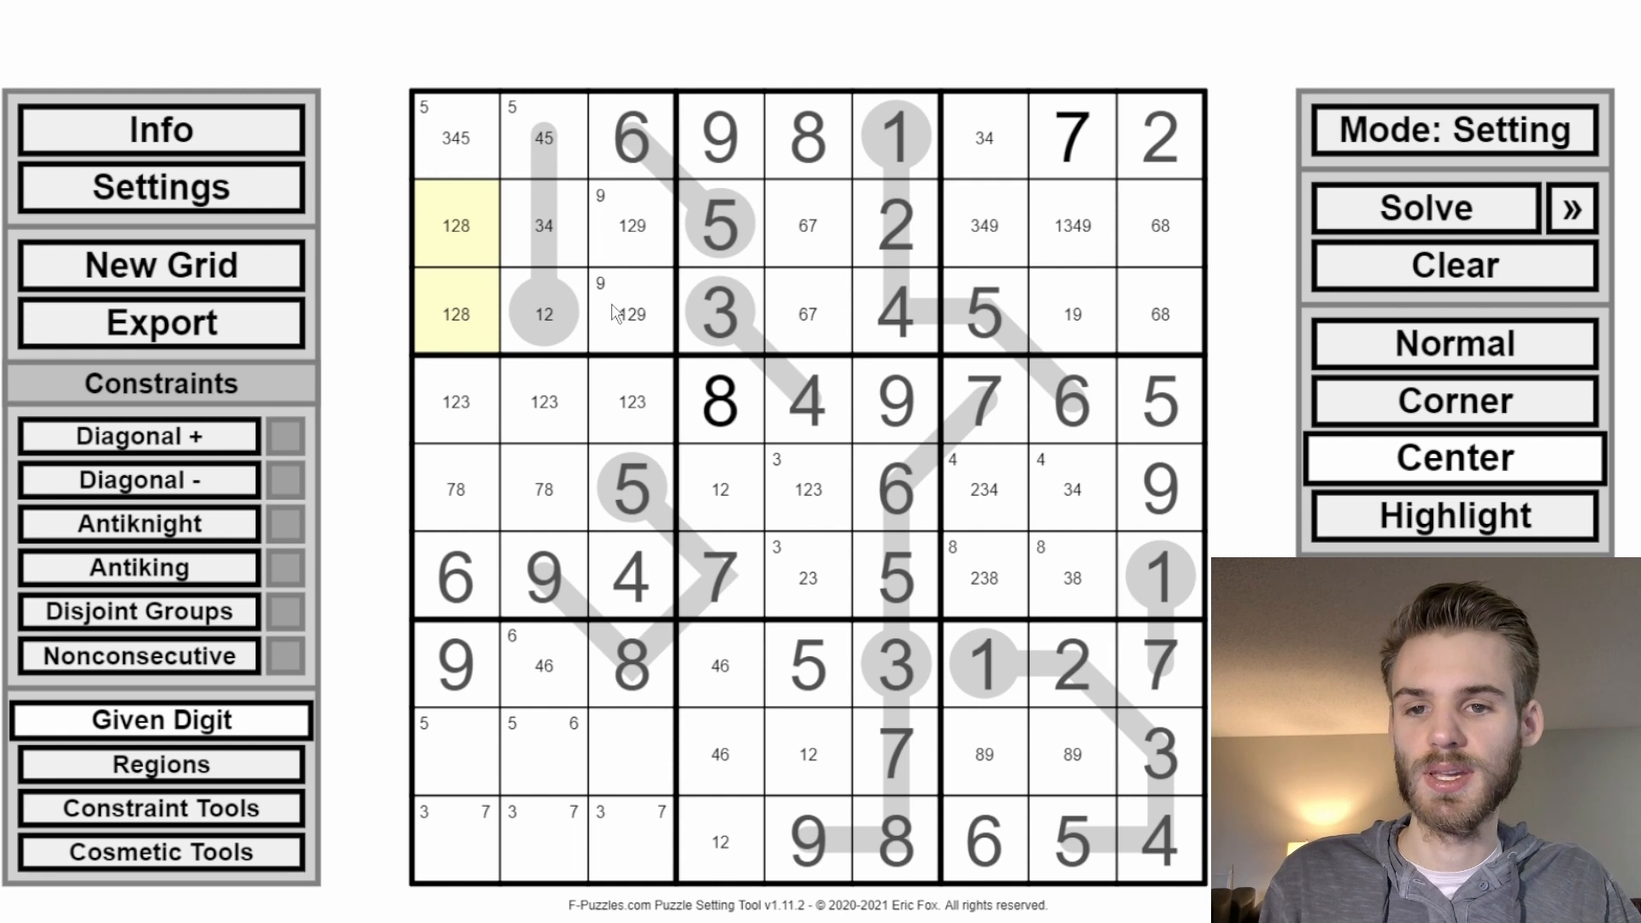
Step: Remove center mark 2 from row 2, columns 1 and 3, and add 7 to those columns in rows 2 and 3
key("2")
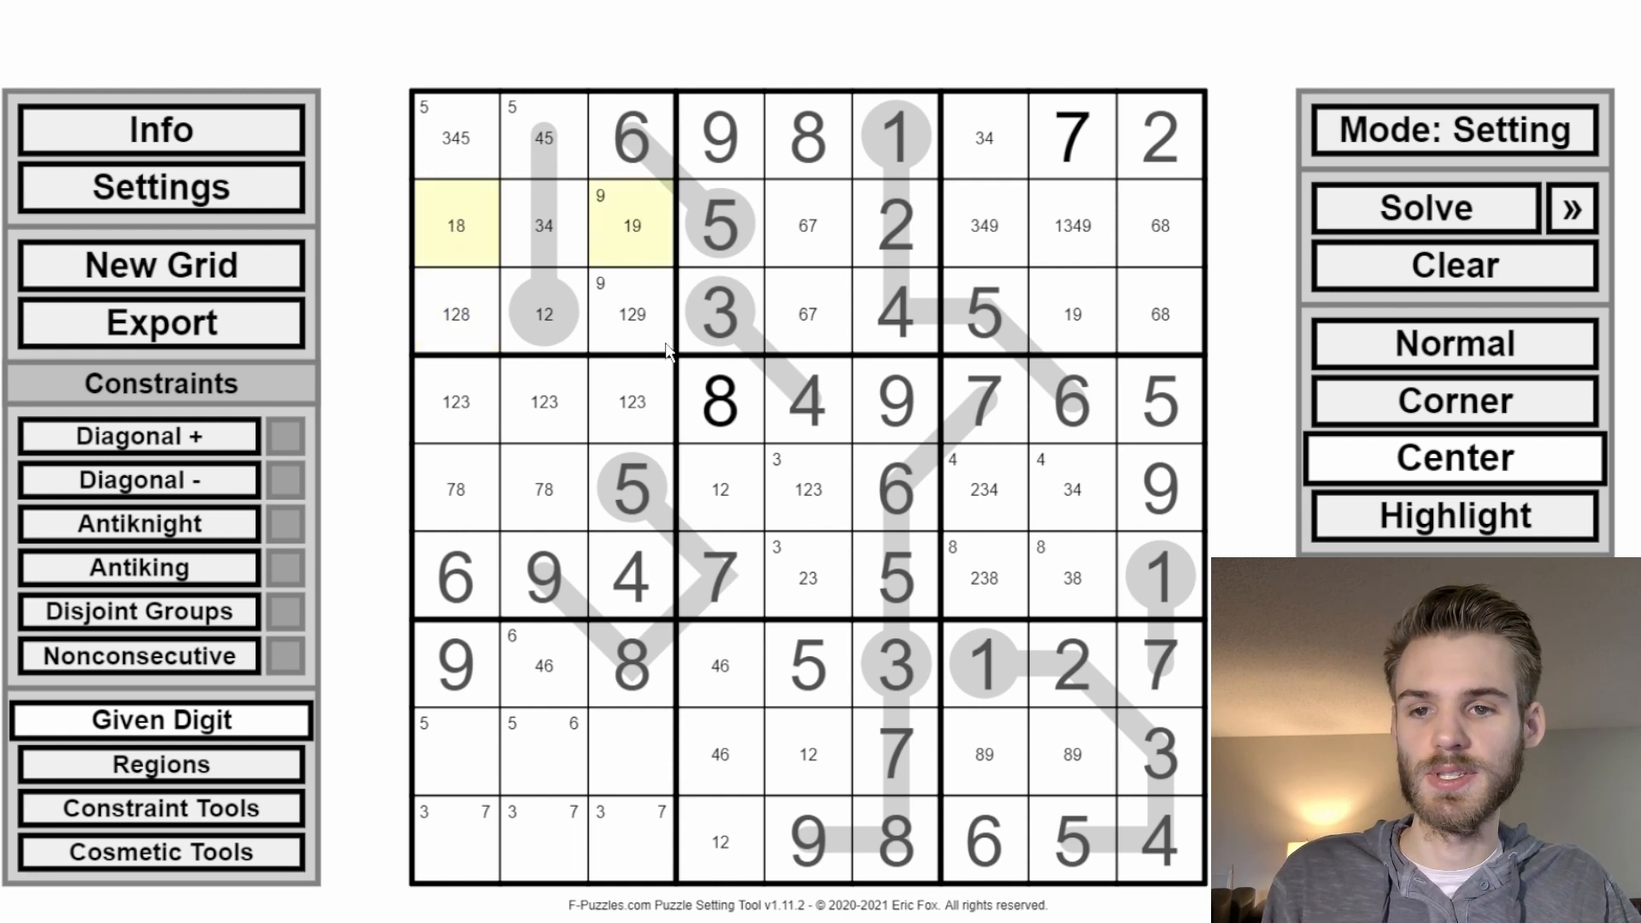
left_click(466, 313, "ctrl")
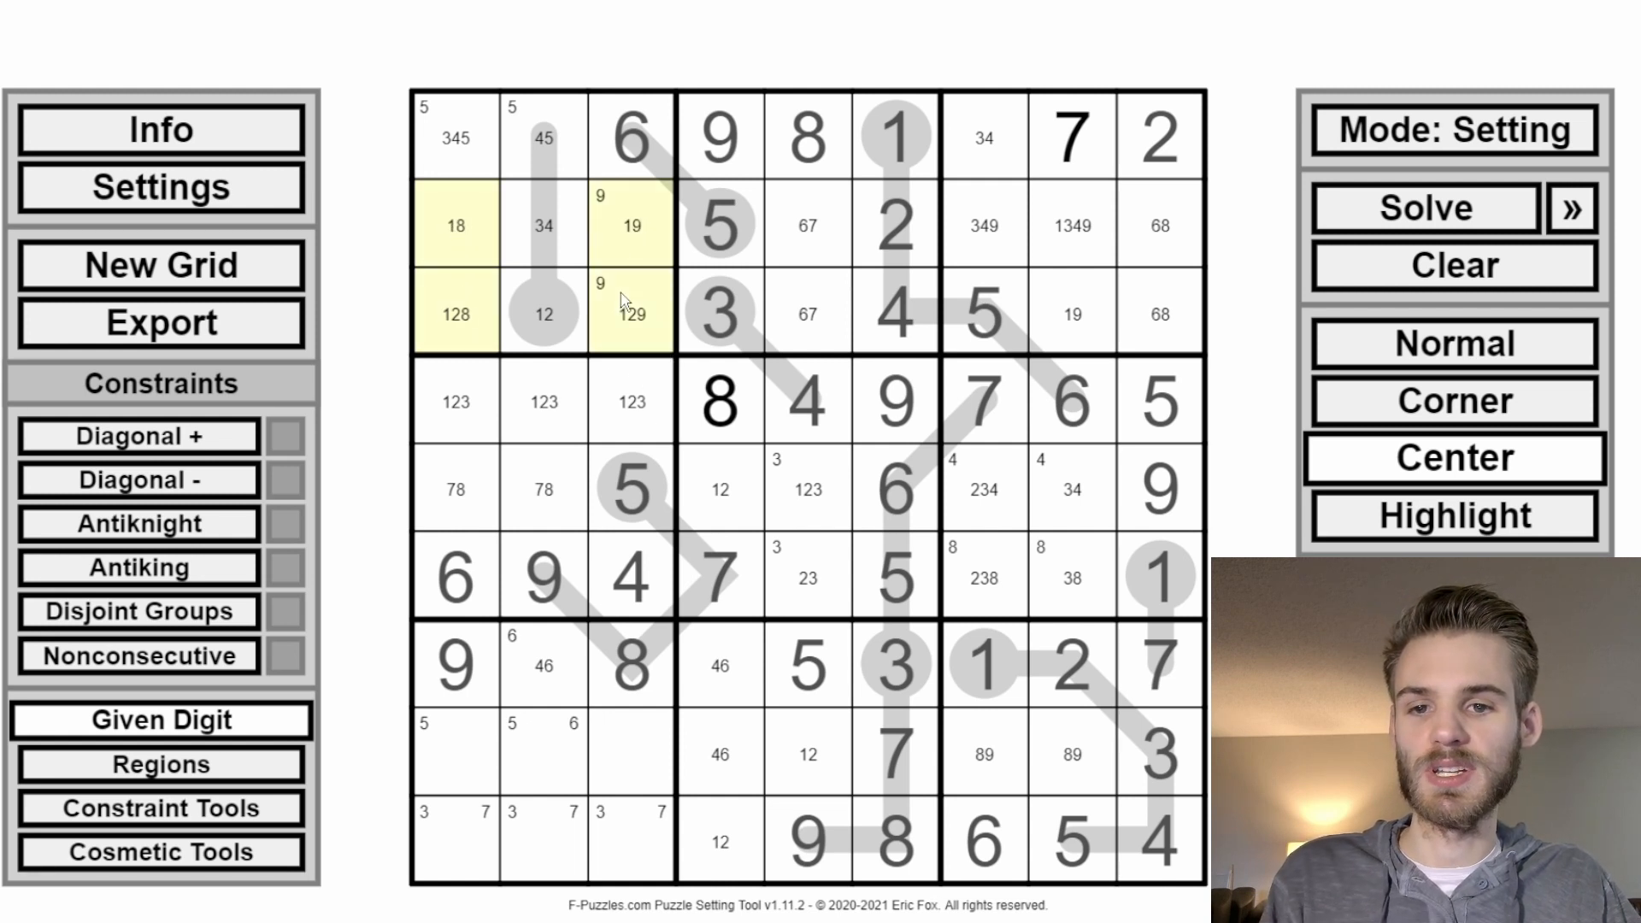
key("7")
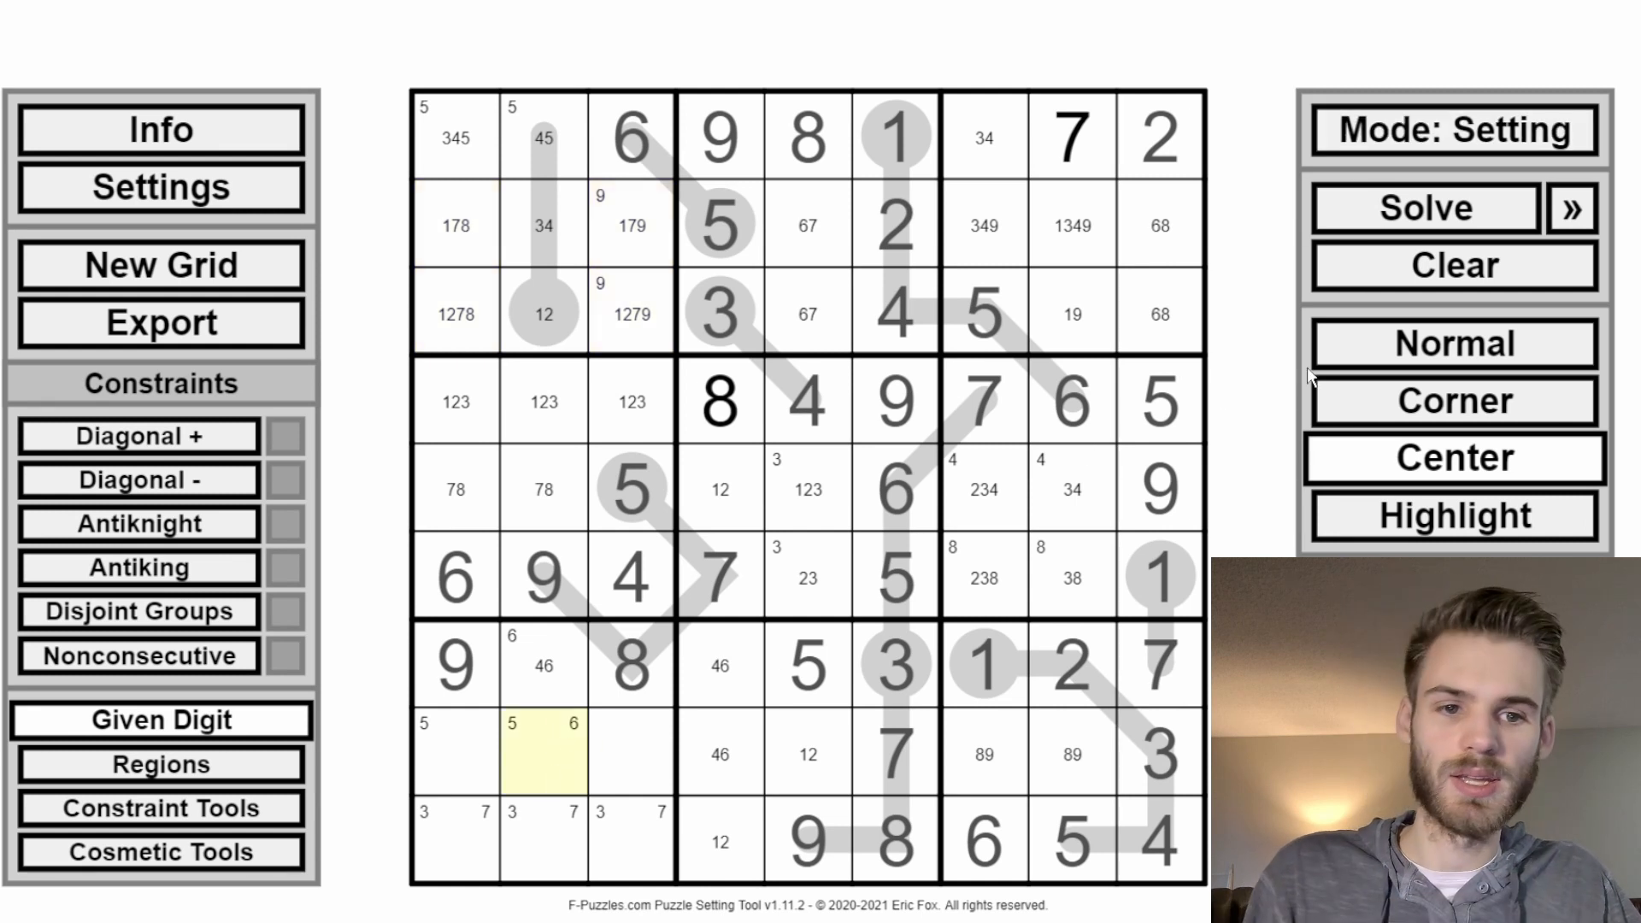
Step: Add a given digit 4 in row 8, column 2
left_click(1340, 357)
left_click(548, 769)
type("4")
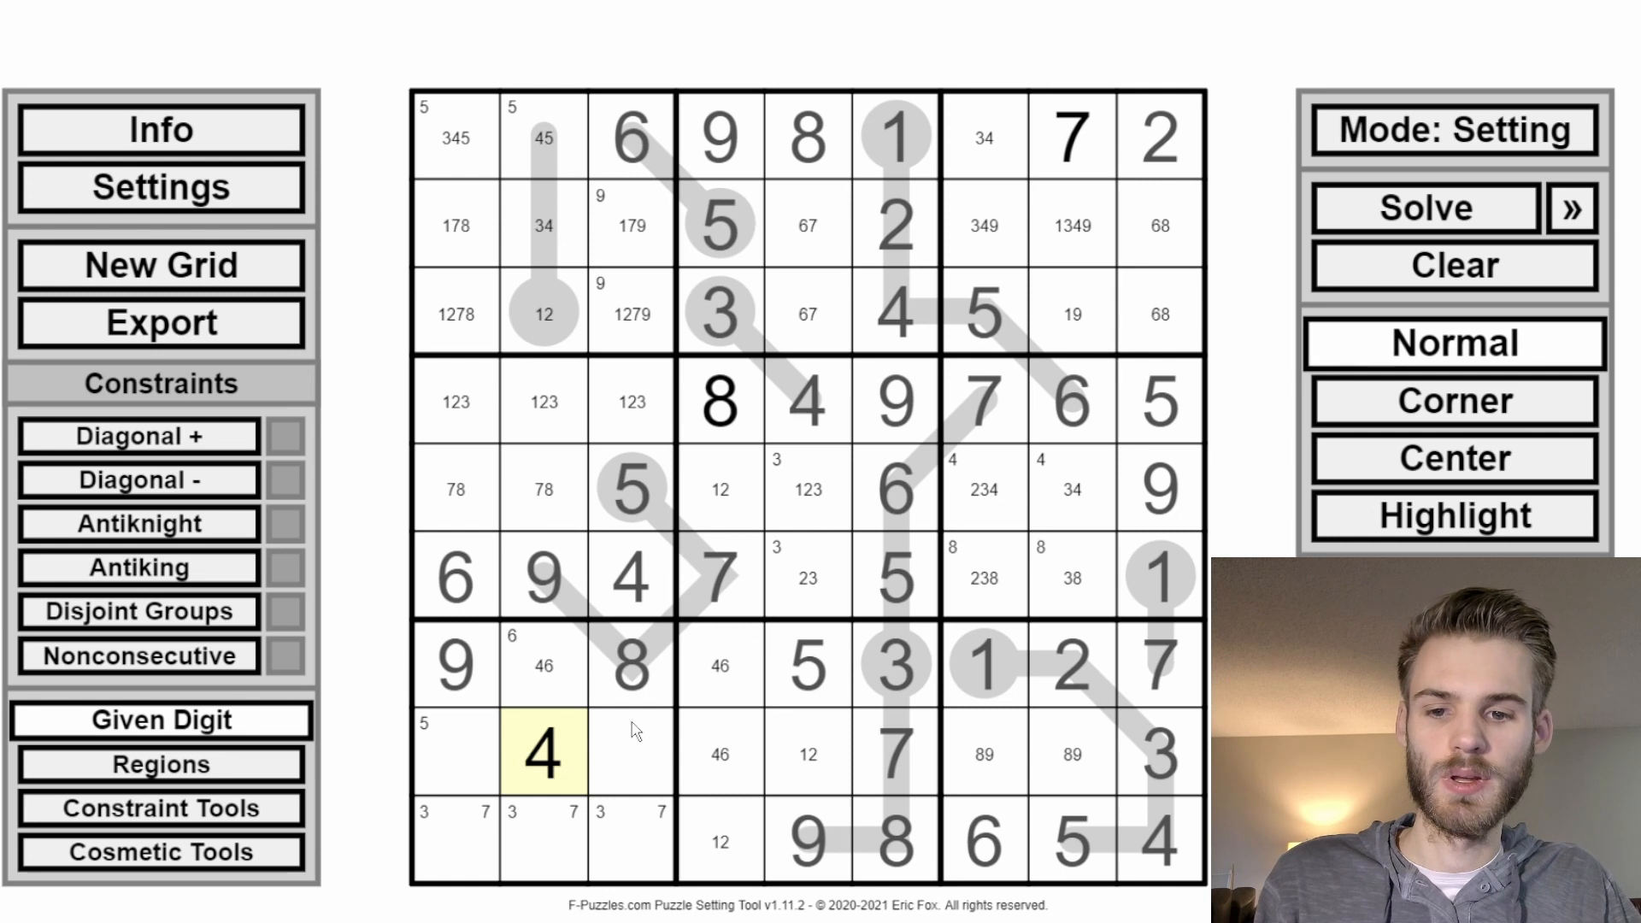
key("Up")
Step: In solving mode, enter 3 in row 2, 5 in row 1 and 6 in row 7, all in column 2
left_click(1321, 135)
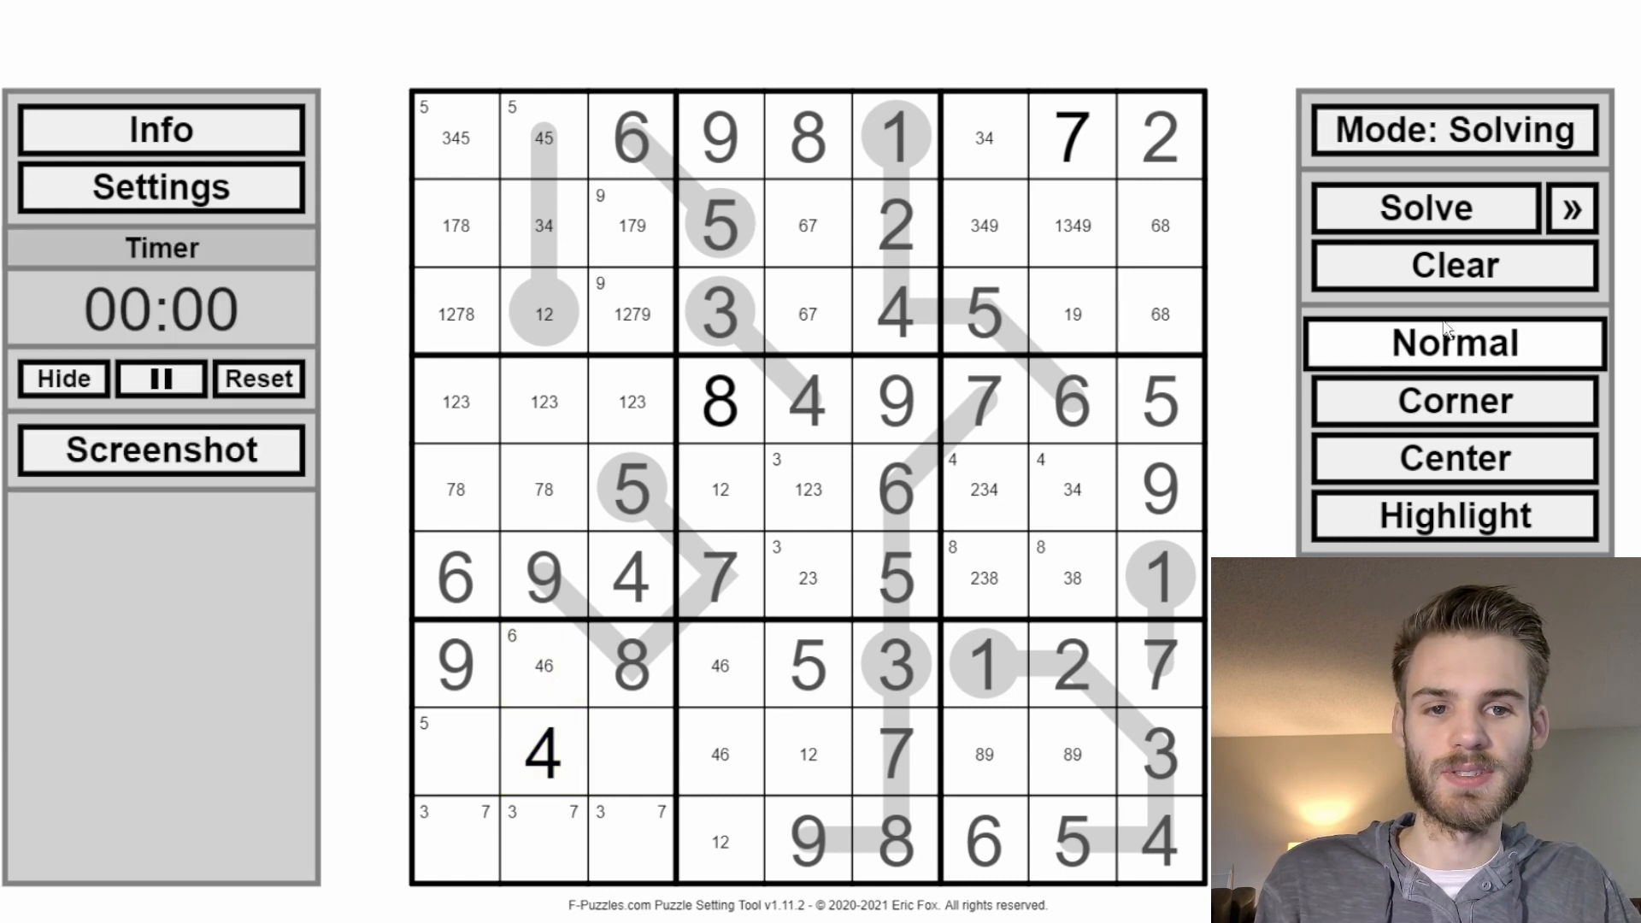
left_click(489, 257)
left_click(530, 241)
type("3")
left_click(548, 119)
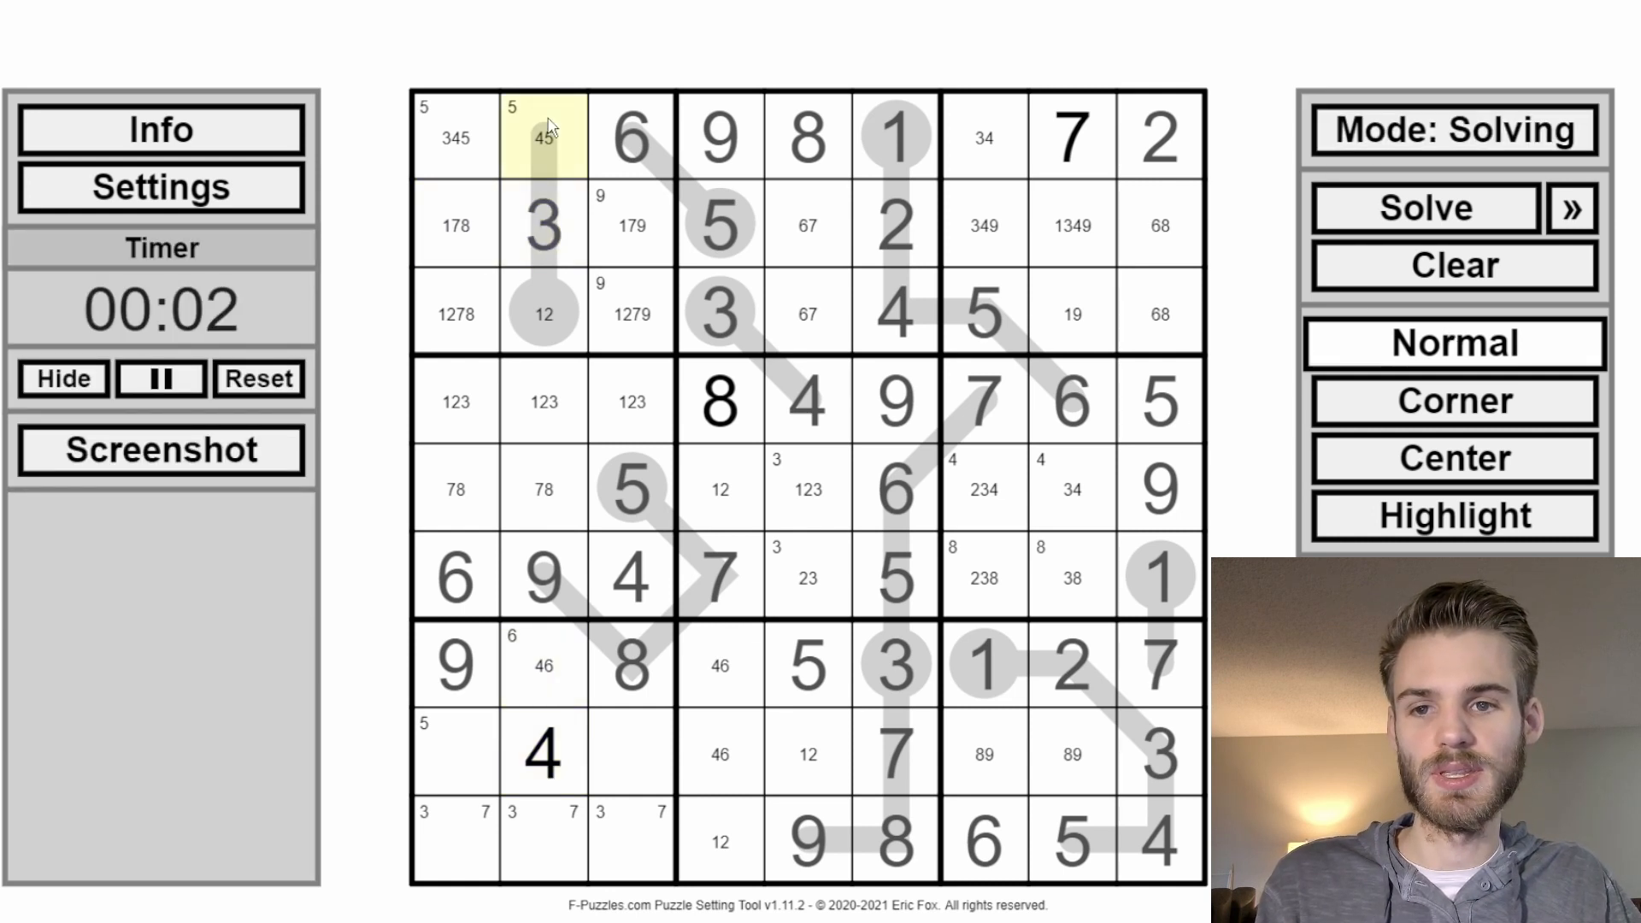
type("5")
left_click(546, 341)
left_click(536, 684)
type("6")
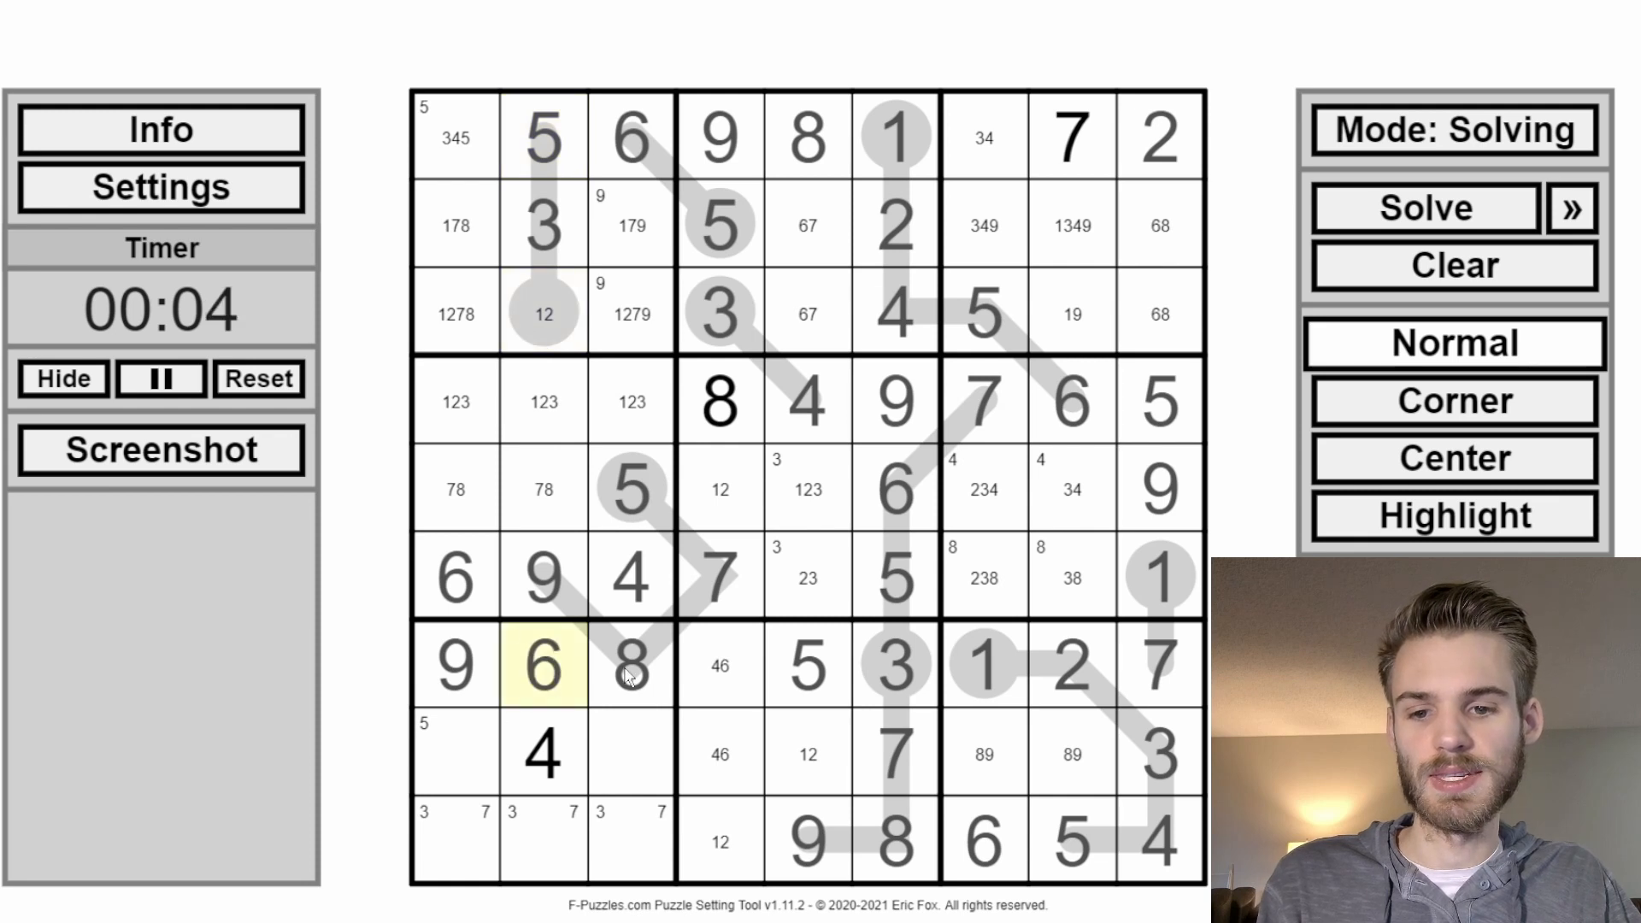
Step: Enter 4 in row 7, column 4, and 6 in row 8, column 4
left_click(723, 662)
type("4")
left_click(742, 750)
type("6")
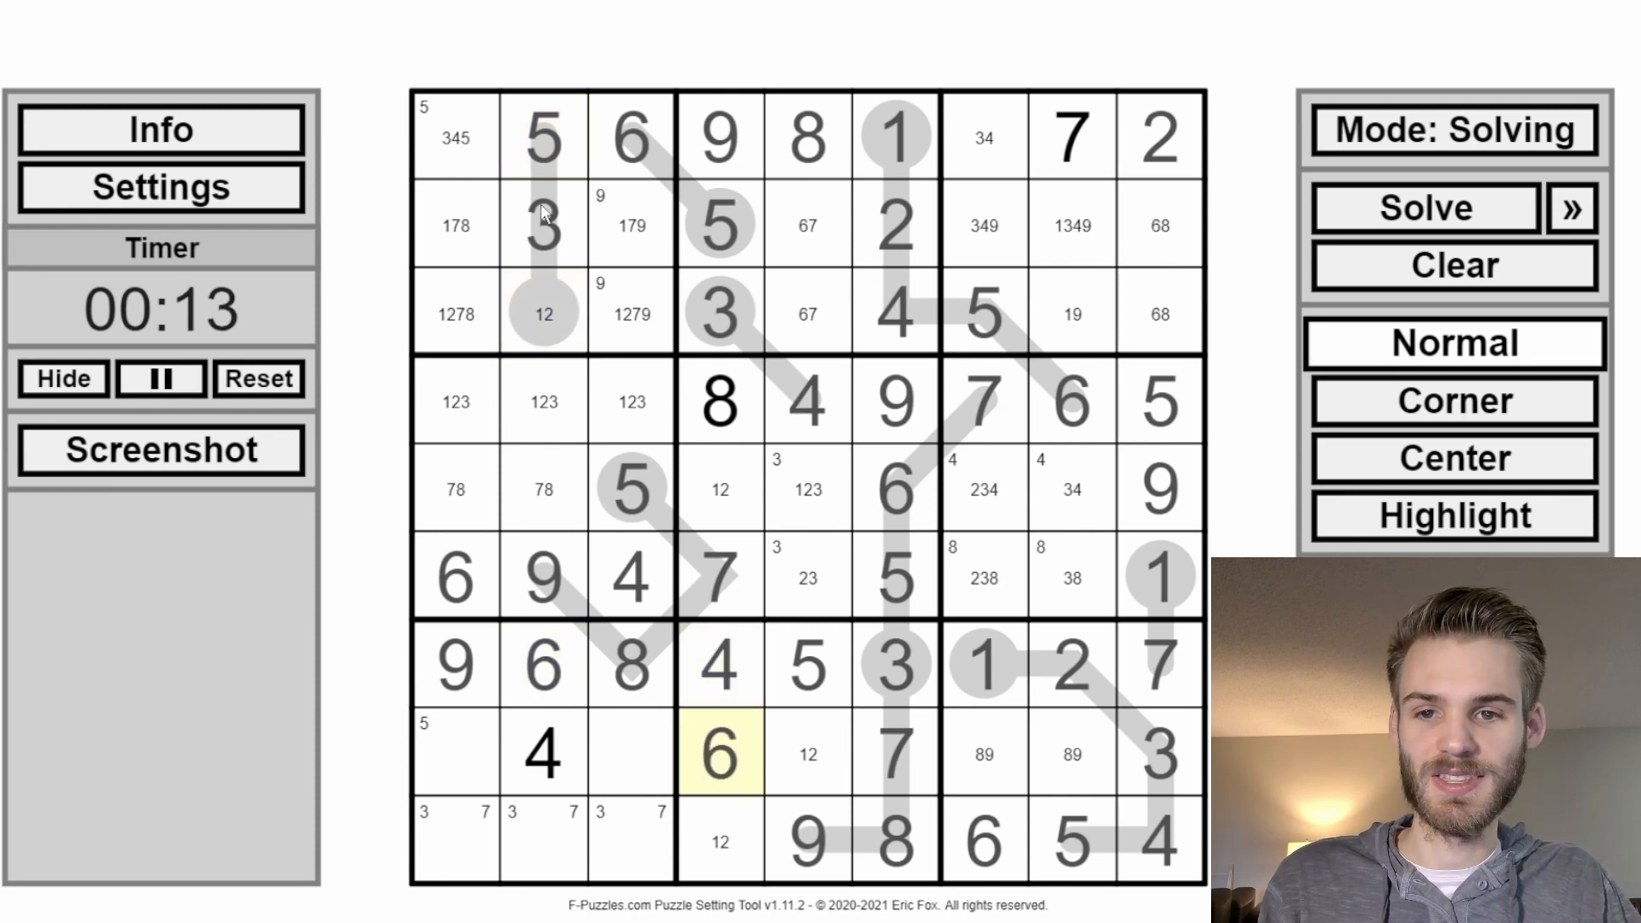
Step: Enter 8 in row 5, column 2, and 7 in row 9, column 2
left_click_drag(544, 224, 547, 753)
left_click(670, 665)
left_click(508, 851)
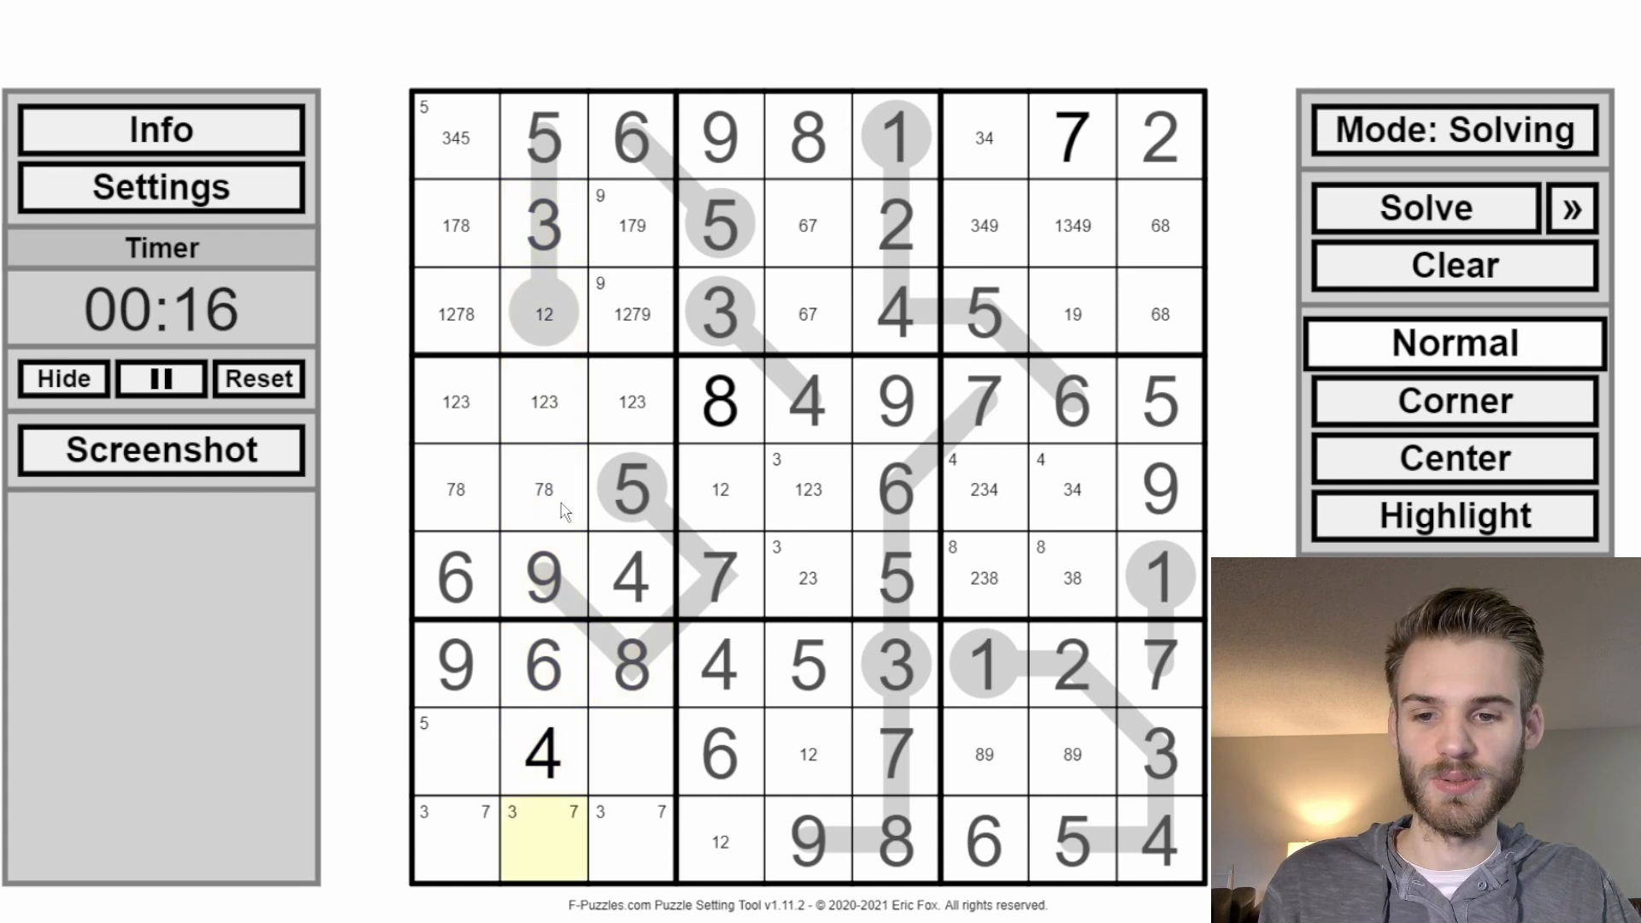
left_click(560, 479)
type("8")
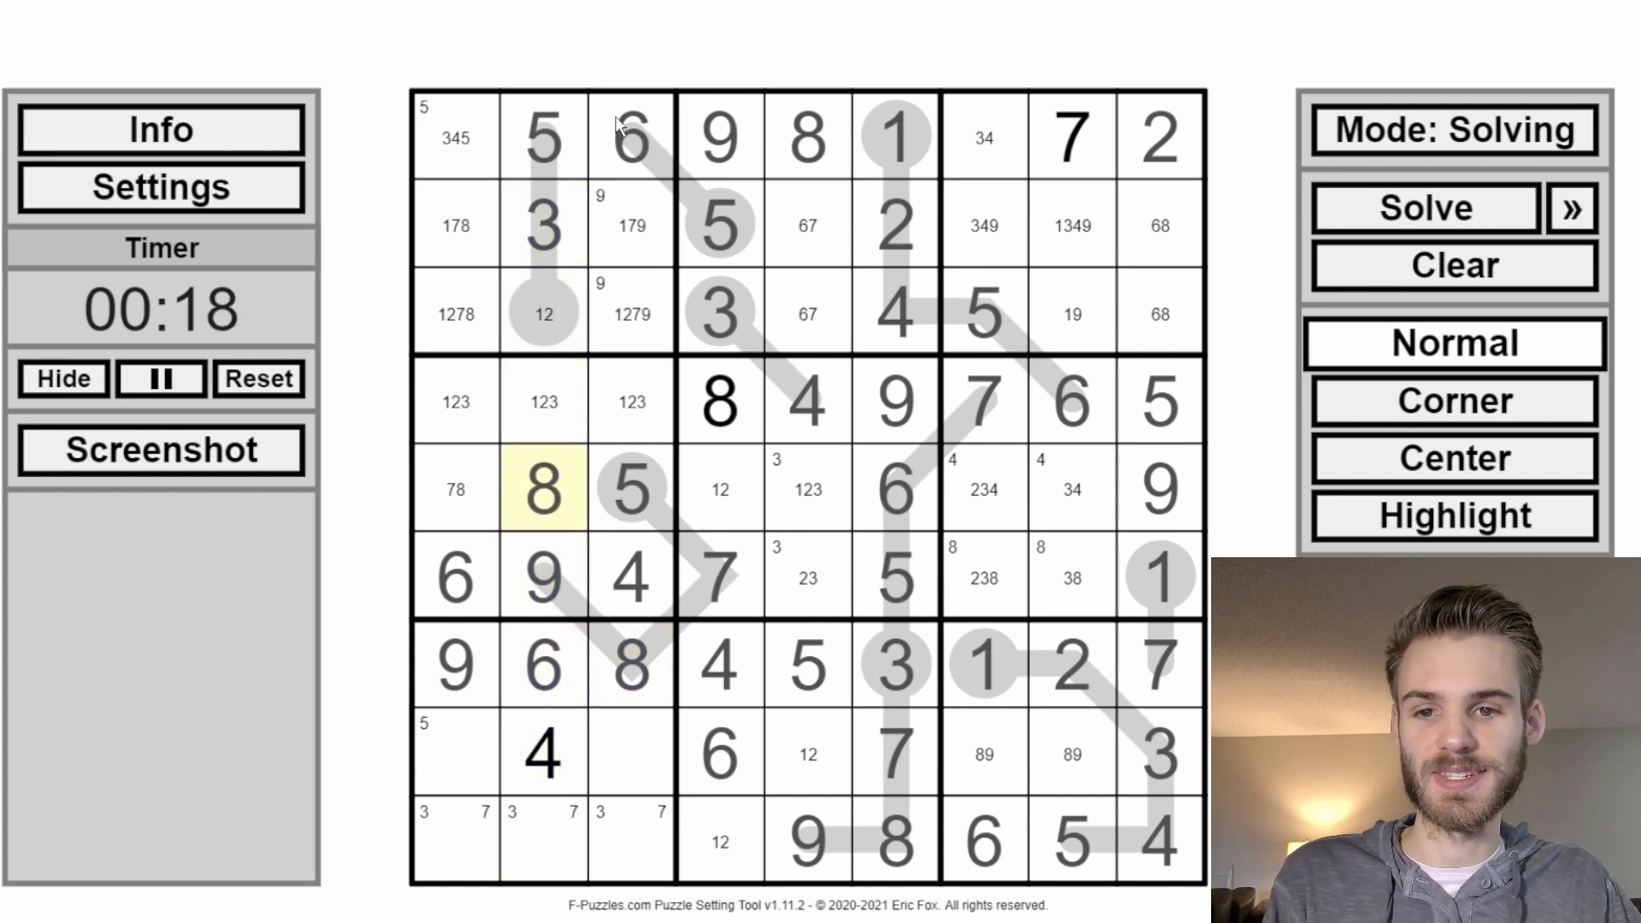
left_click(551, 863)
type("7")
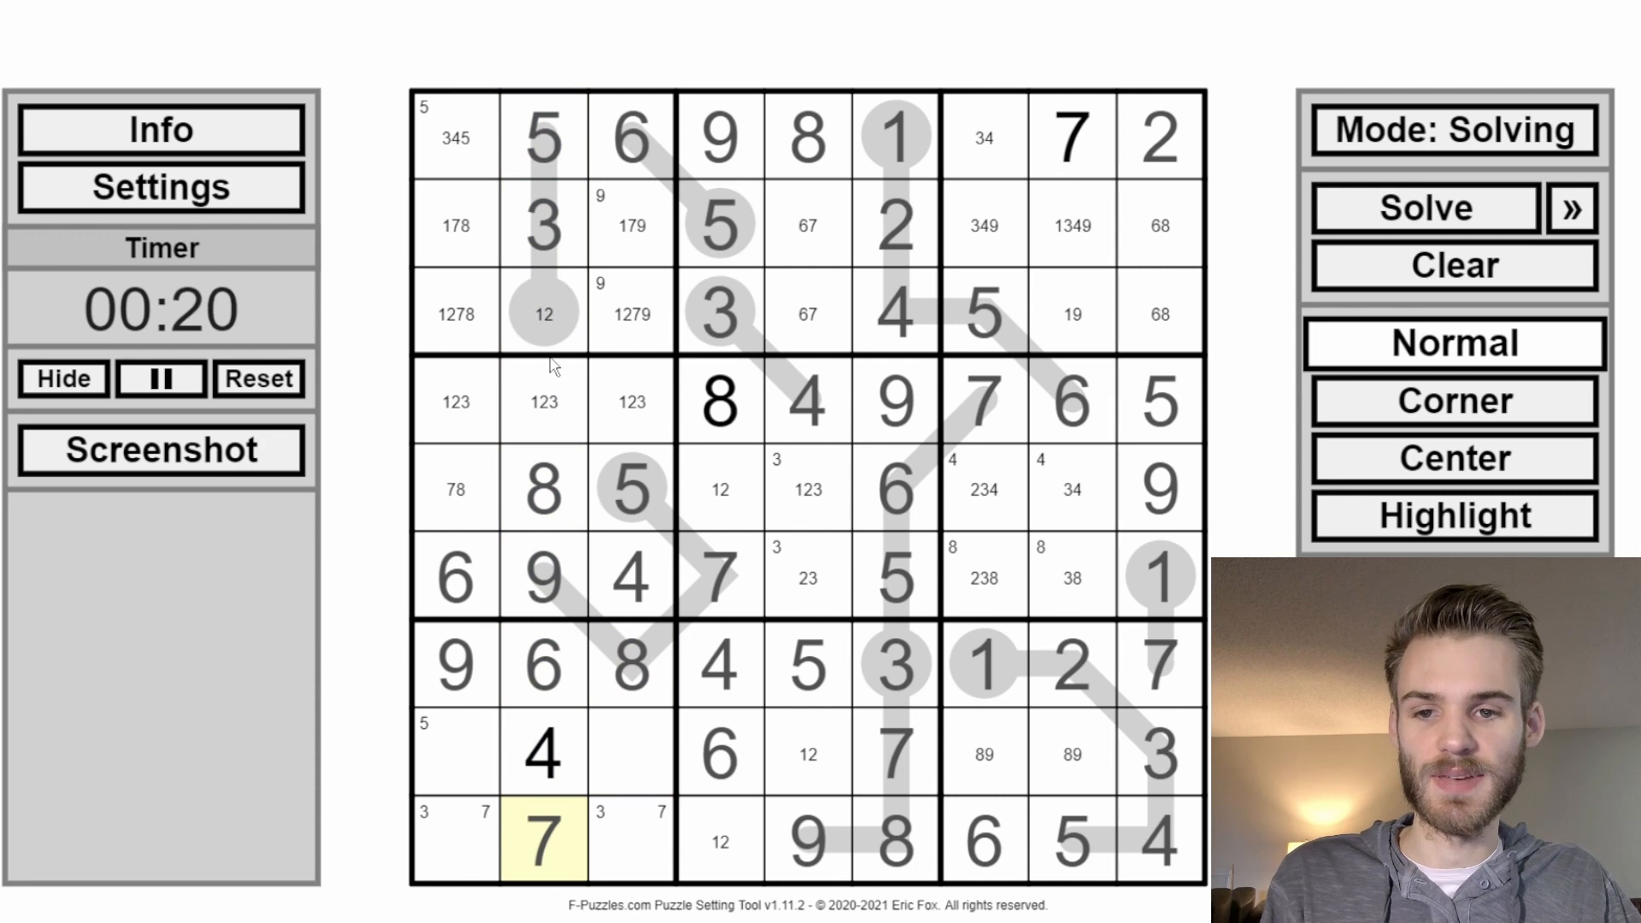
Step: Remove center mark 3 from row 4, column 2
left_click(557, 400)
left_click(1367, 461)
key("3")
left_click_drag(527, 237, 551, 379)
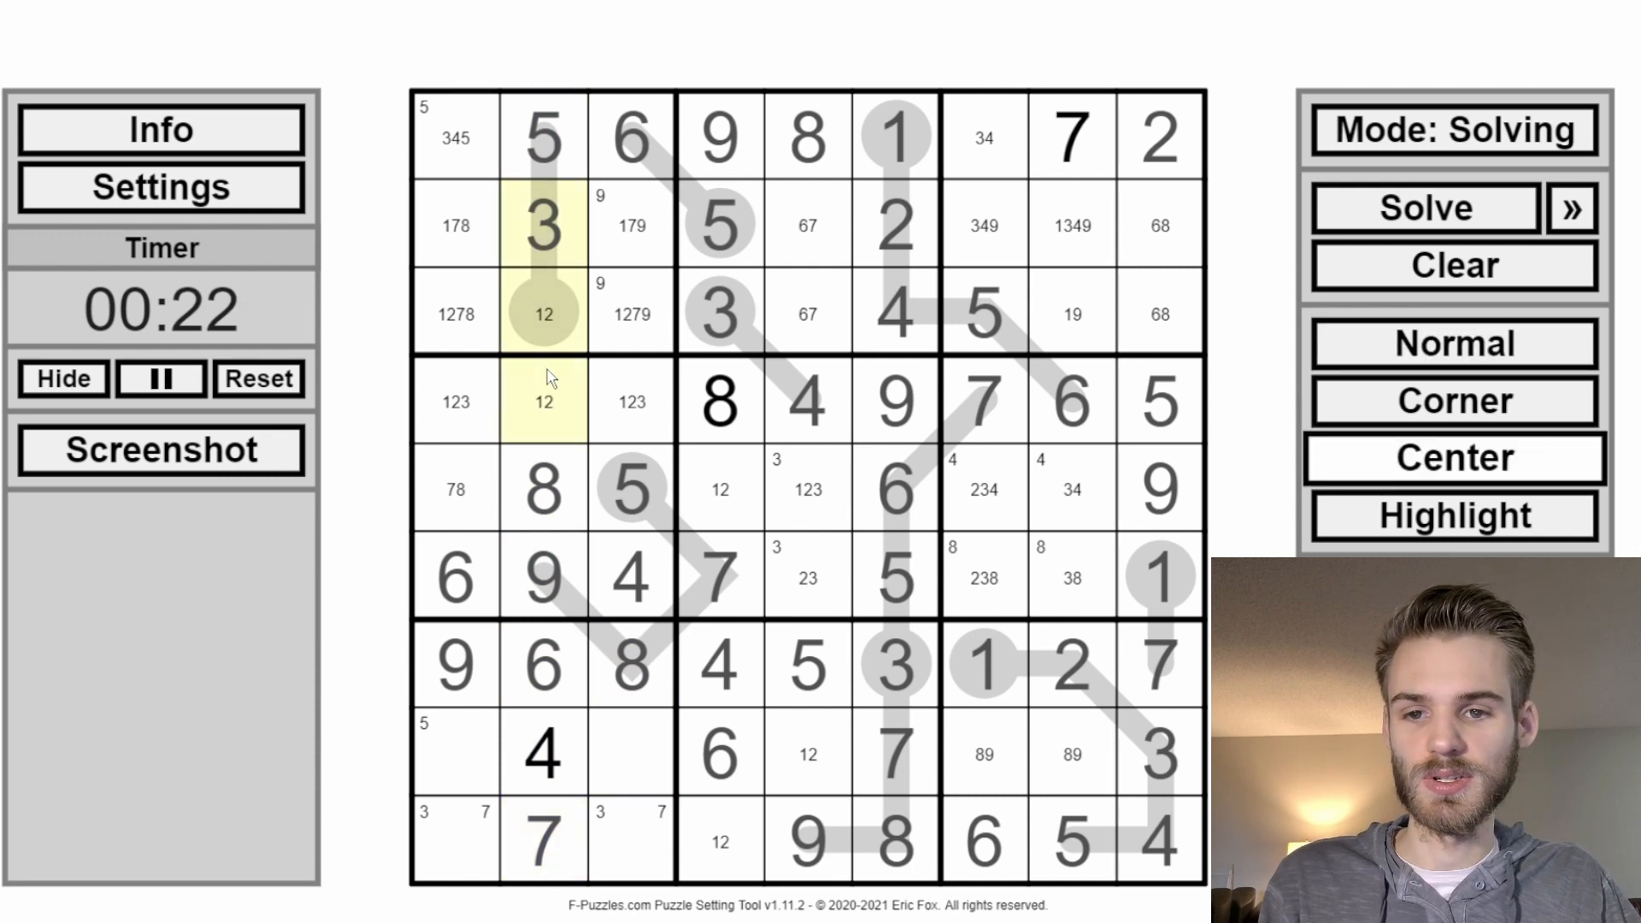
left_click(561, 246)
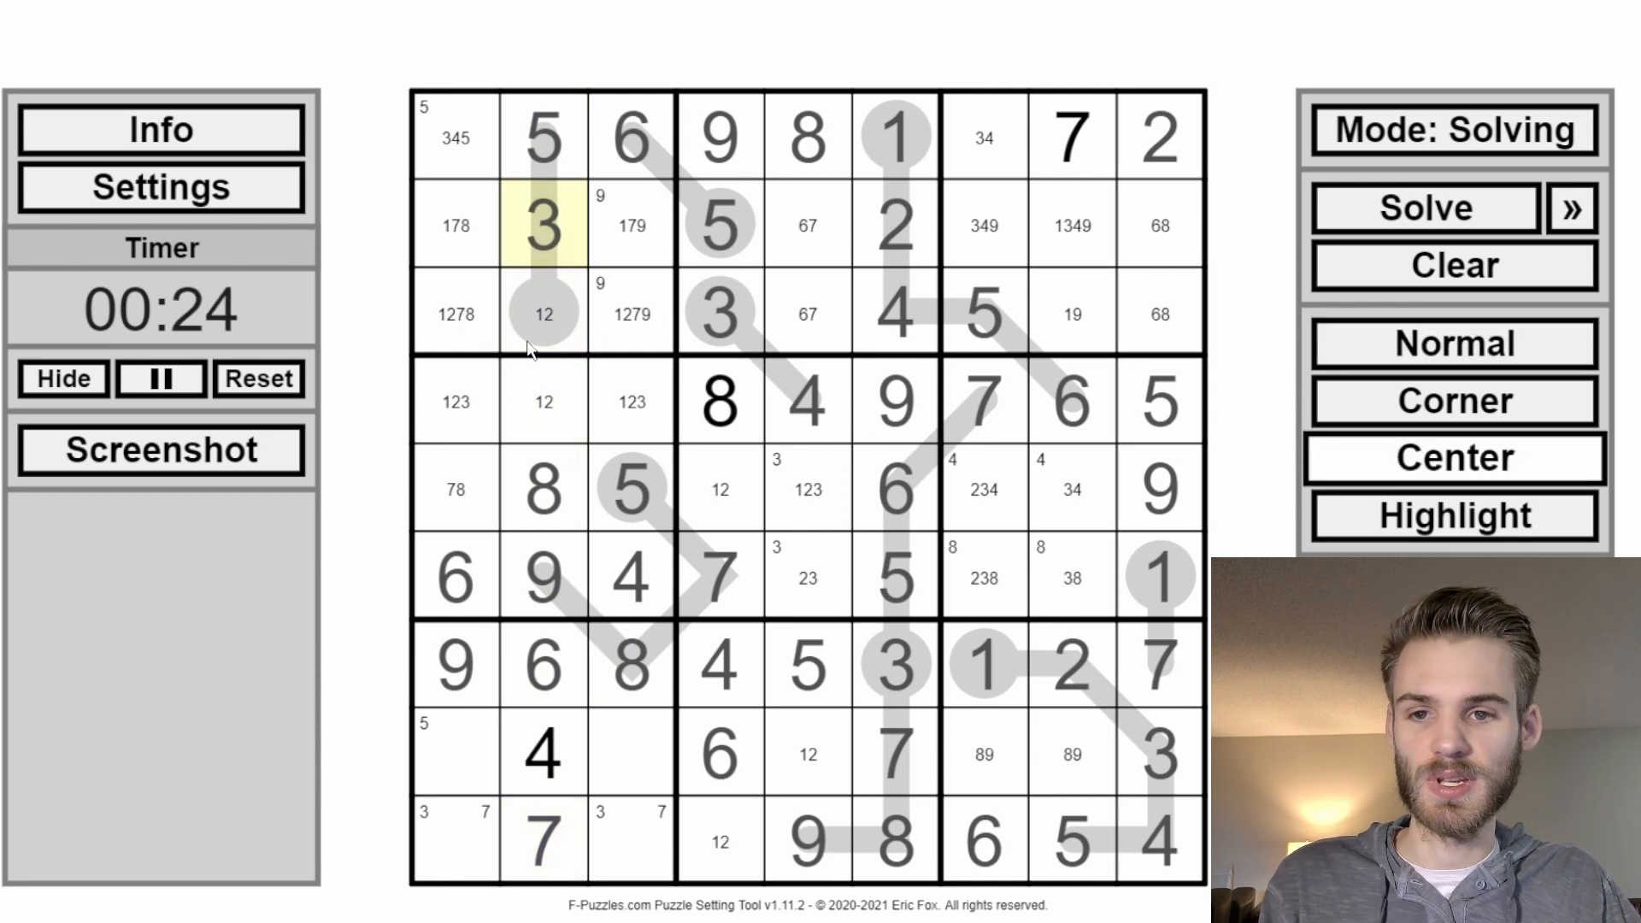
Step: In row 1, column 1, remove center mark 3 and enter 4
left_click(459, 139)
key("3")
left_click(1402, 350)
type("4")
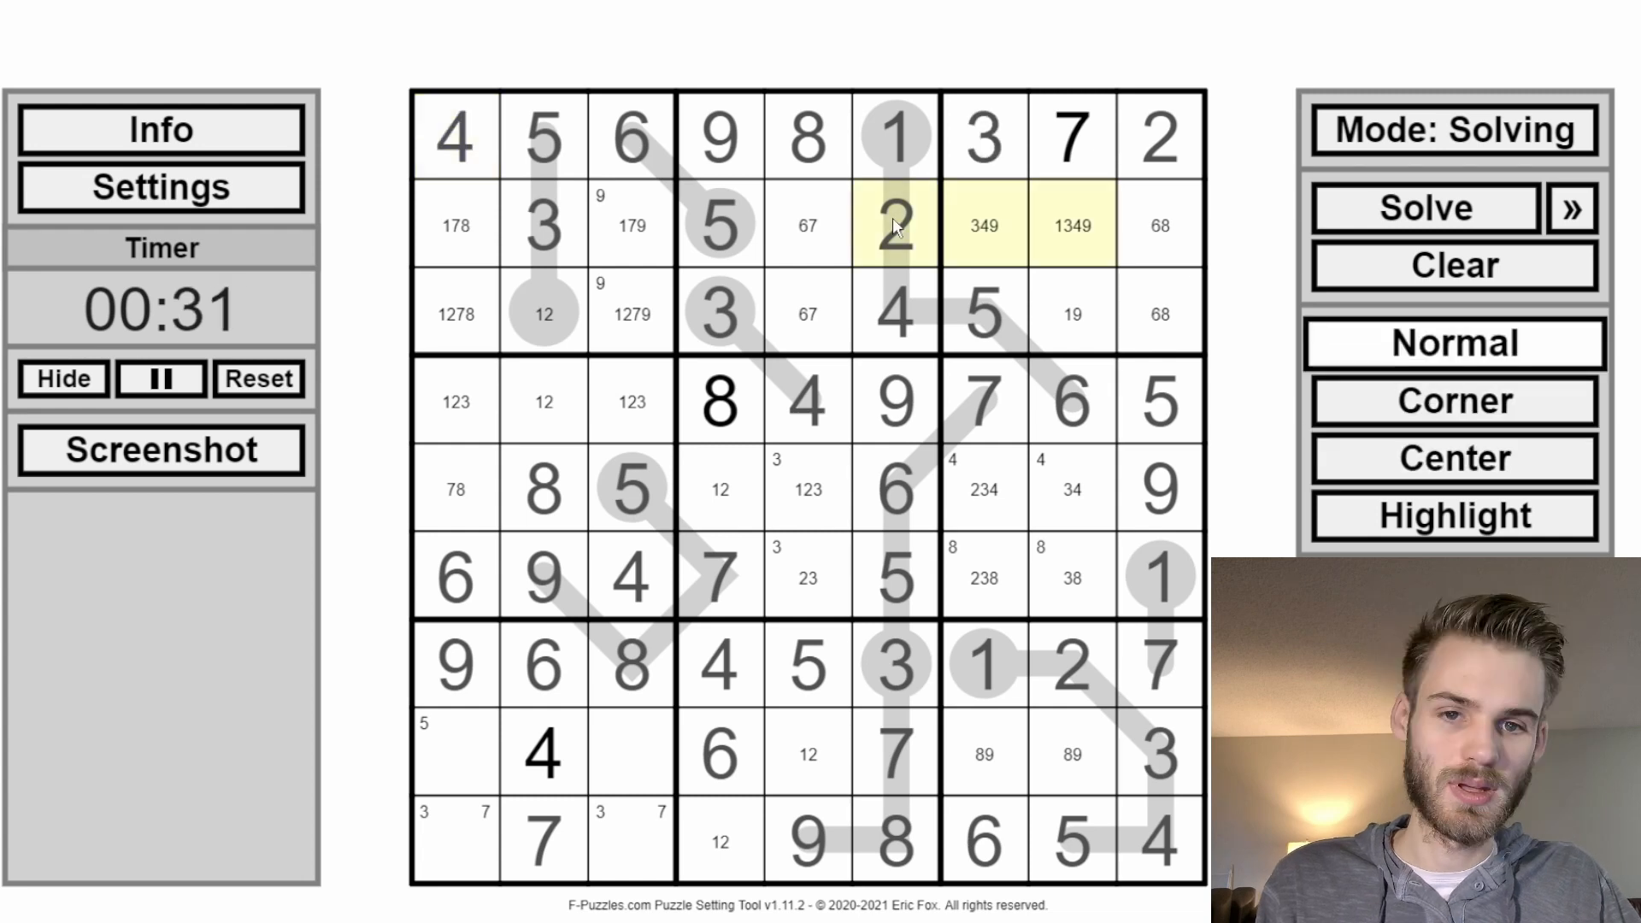
Step: Remove center mark 3 from row 2, columns 7 and 8, and from rows 5 and 6, column 7
left_click(1338, 449)
key("3")
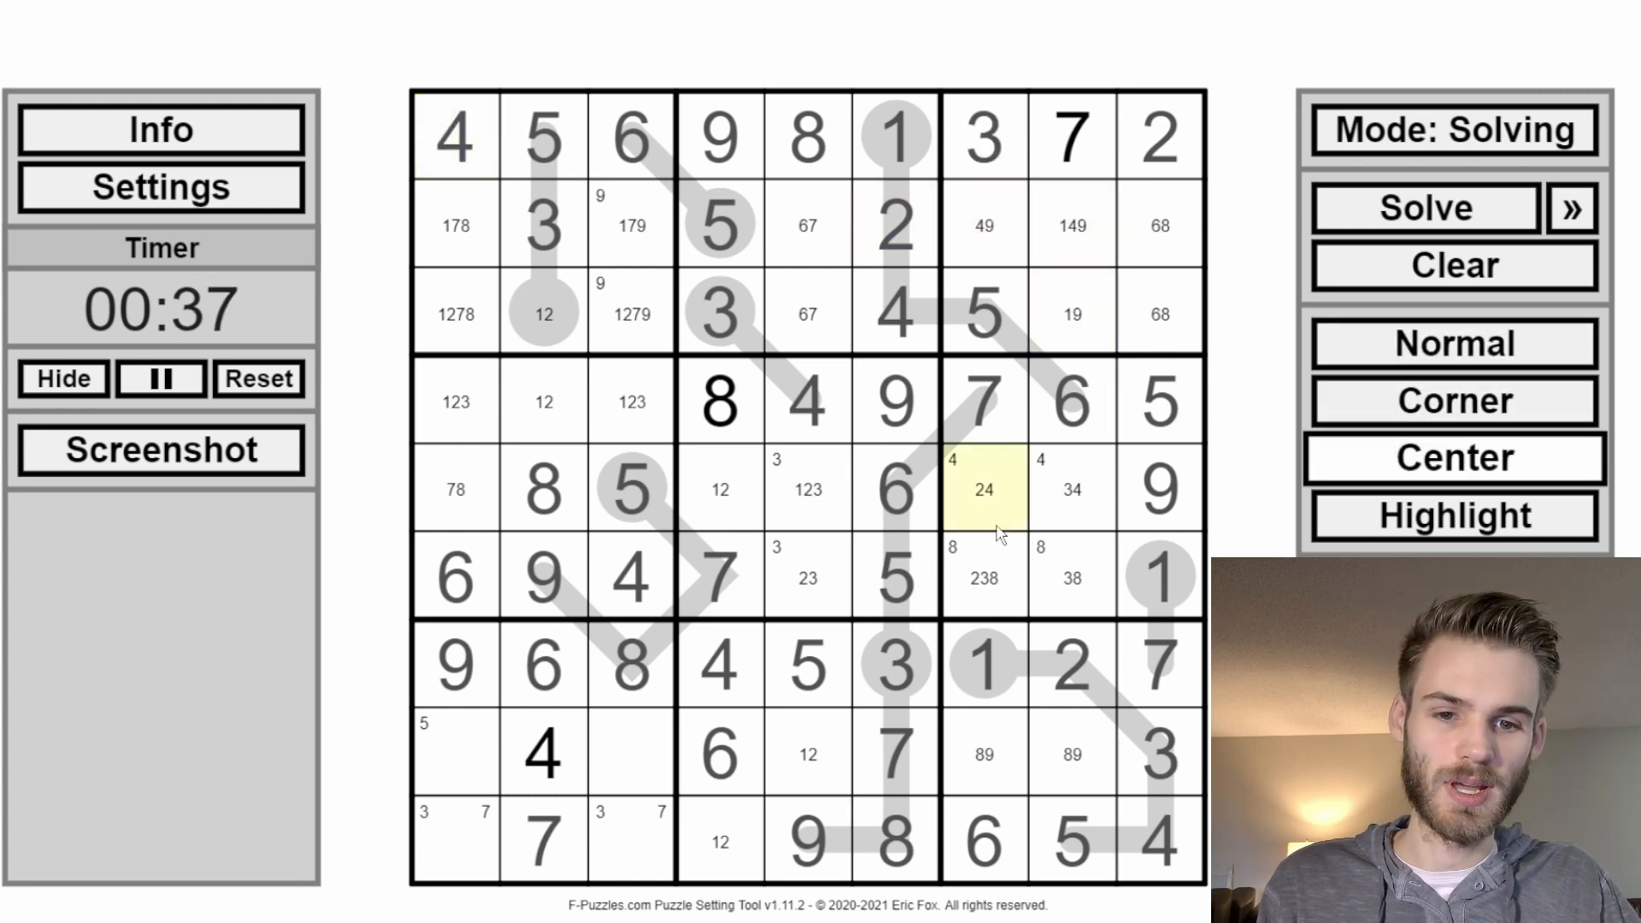
left_click(1021, 543)
key("3")
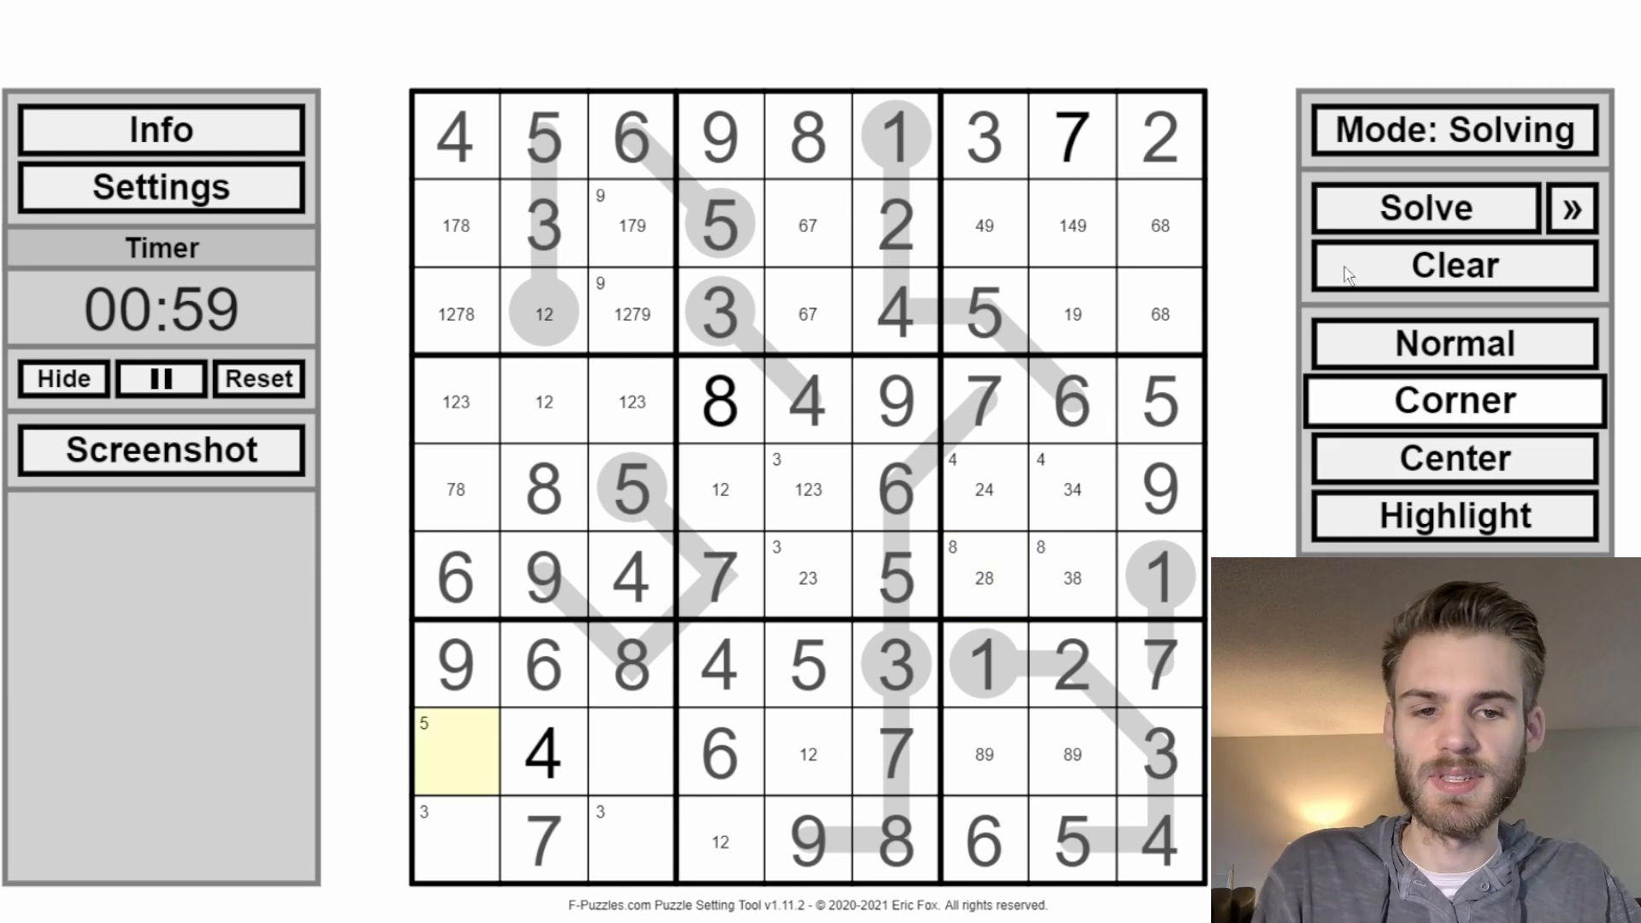
Step: Enter 5 in row 8, column 1
left_click(1381, 343)
key("5")
left_click(525, 740)
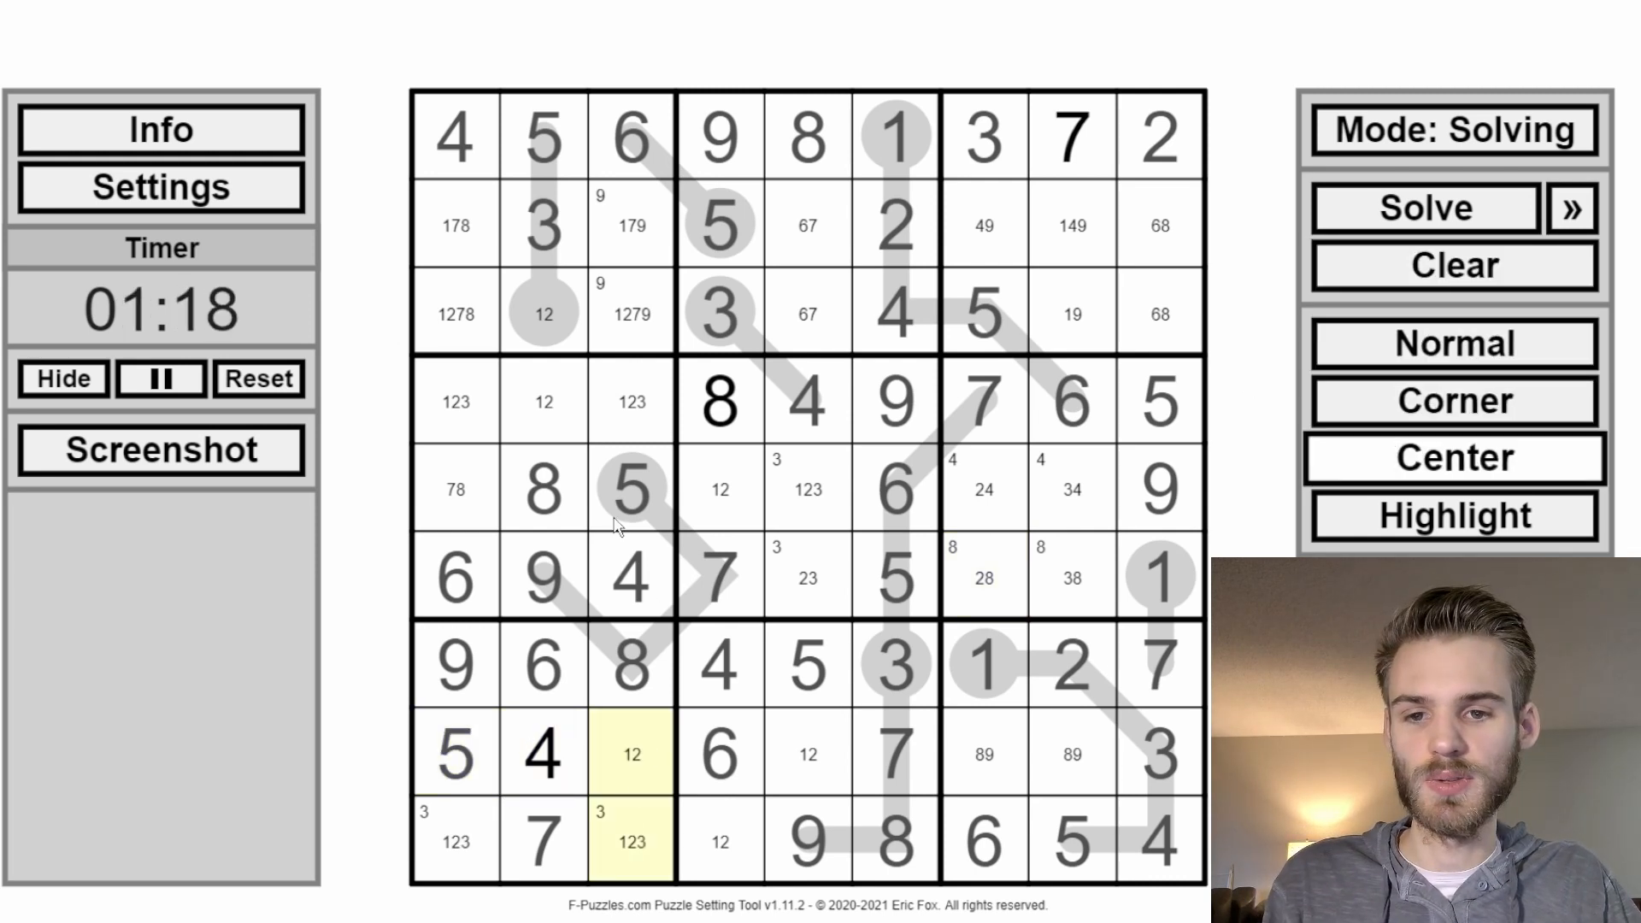
Step: In column 3, remove center mark 1 from rows 2 and 3 and center mark 2 from row 3
left_click_drag(655, 346, 657, 238)
key("1")
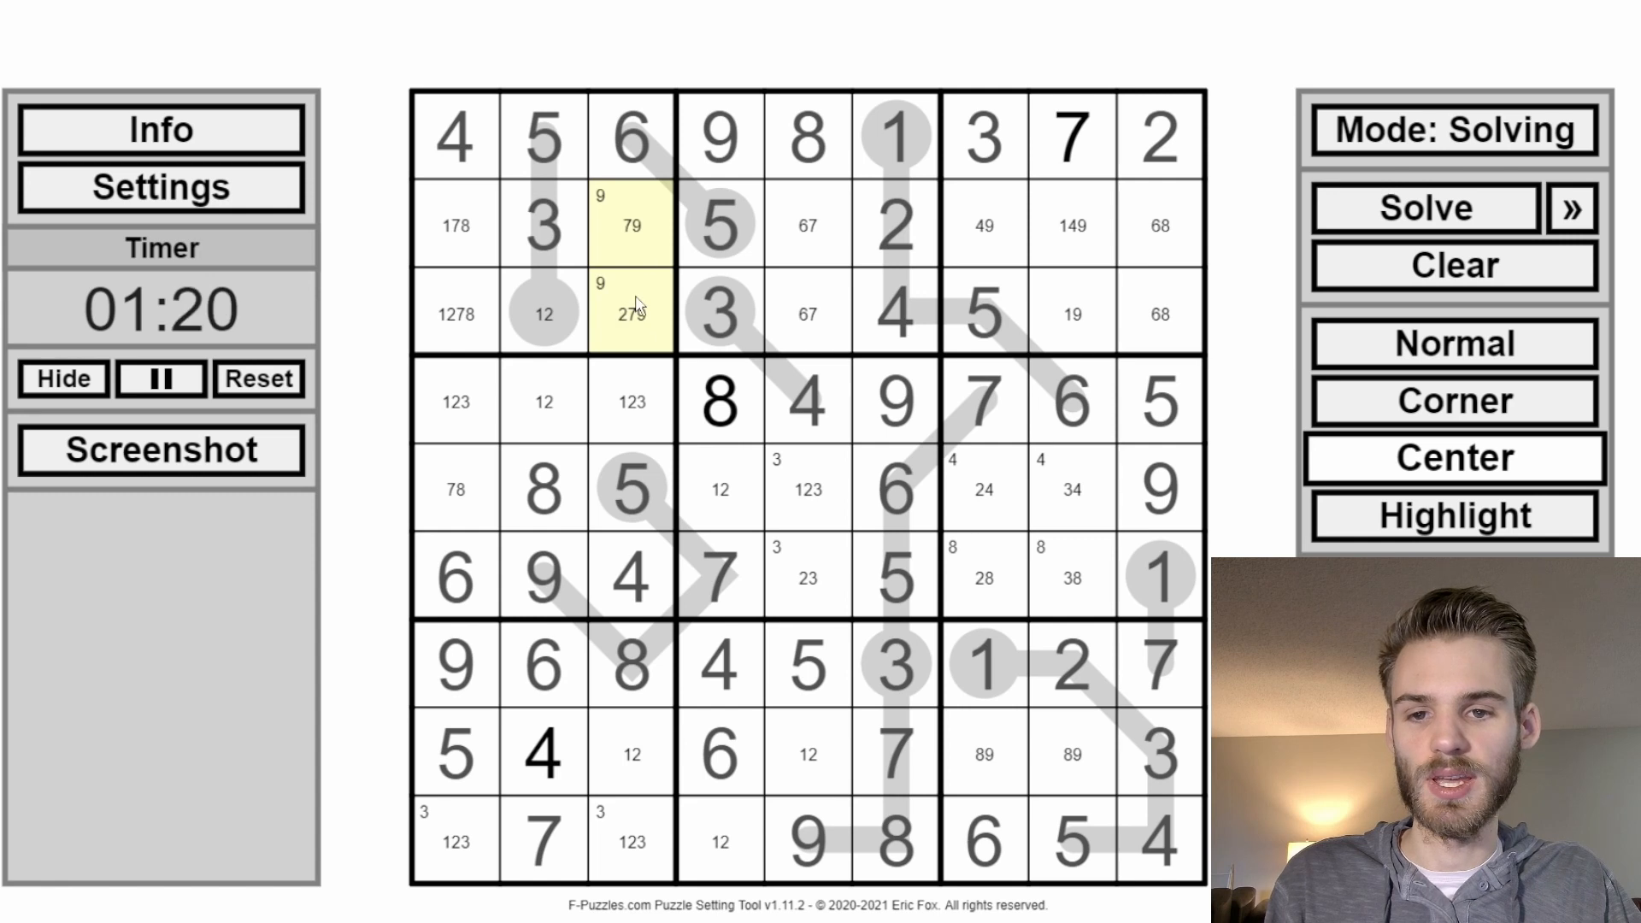
left_click(635, 299)
key("2")
left_click_drag(628, 286, 630, 223)
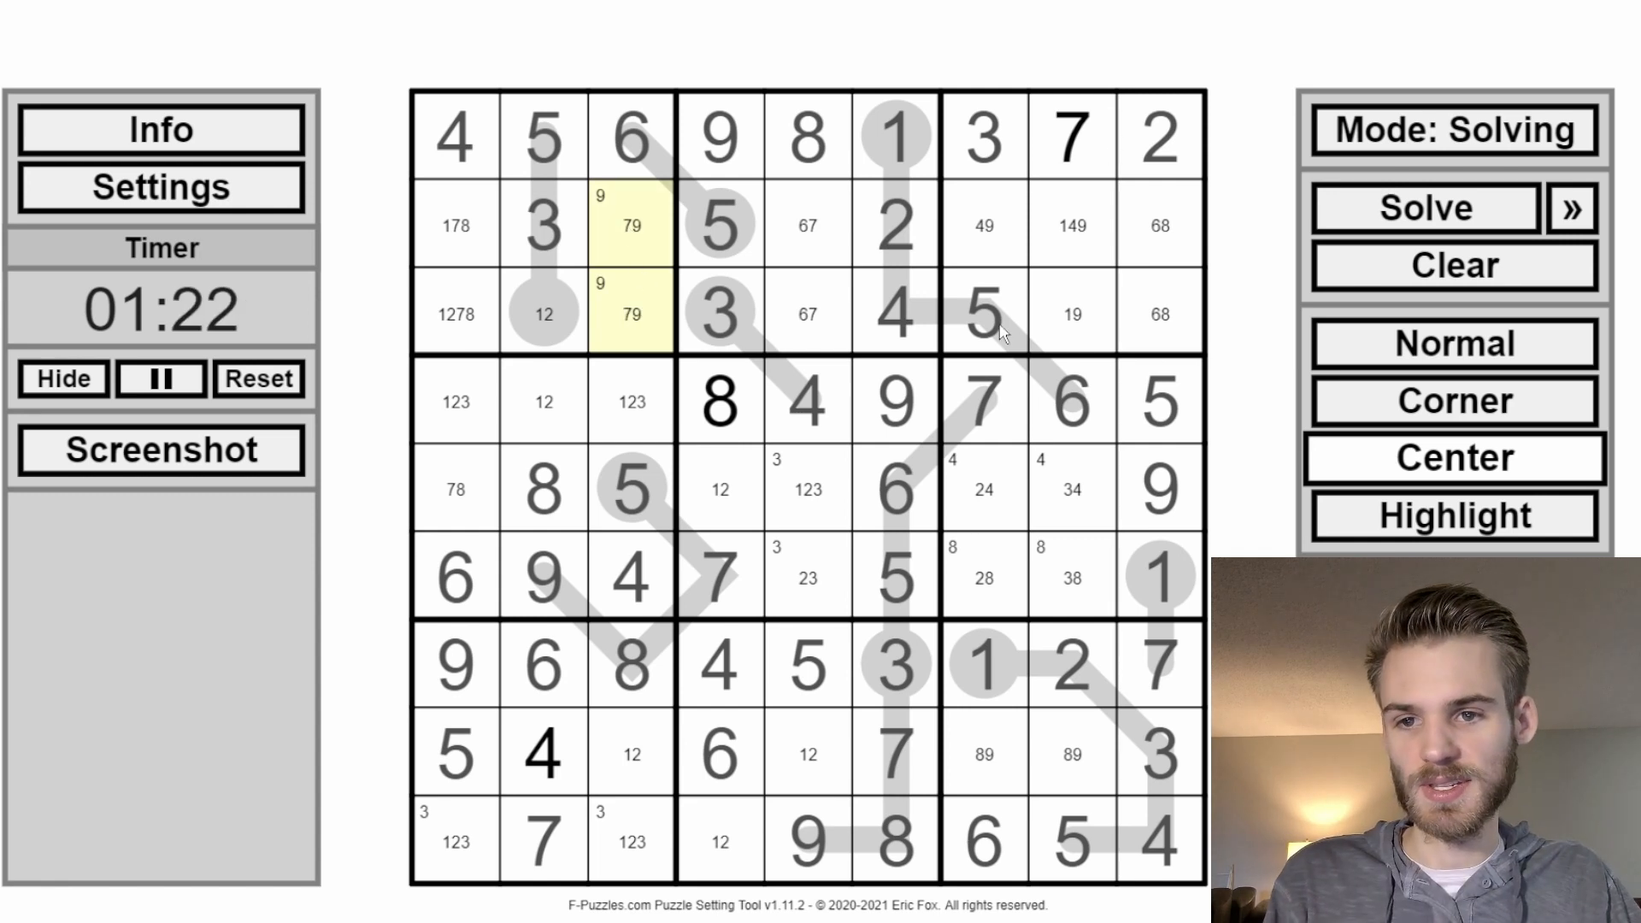
Step: Remove corner mark 9 from rows 2 and 3, column 3
left_click(1347, 411)
key("7")
key("7")
key("9")
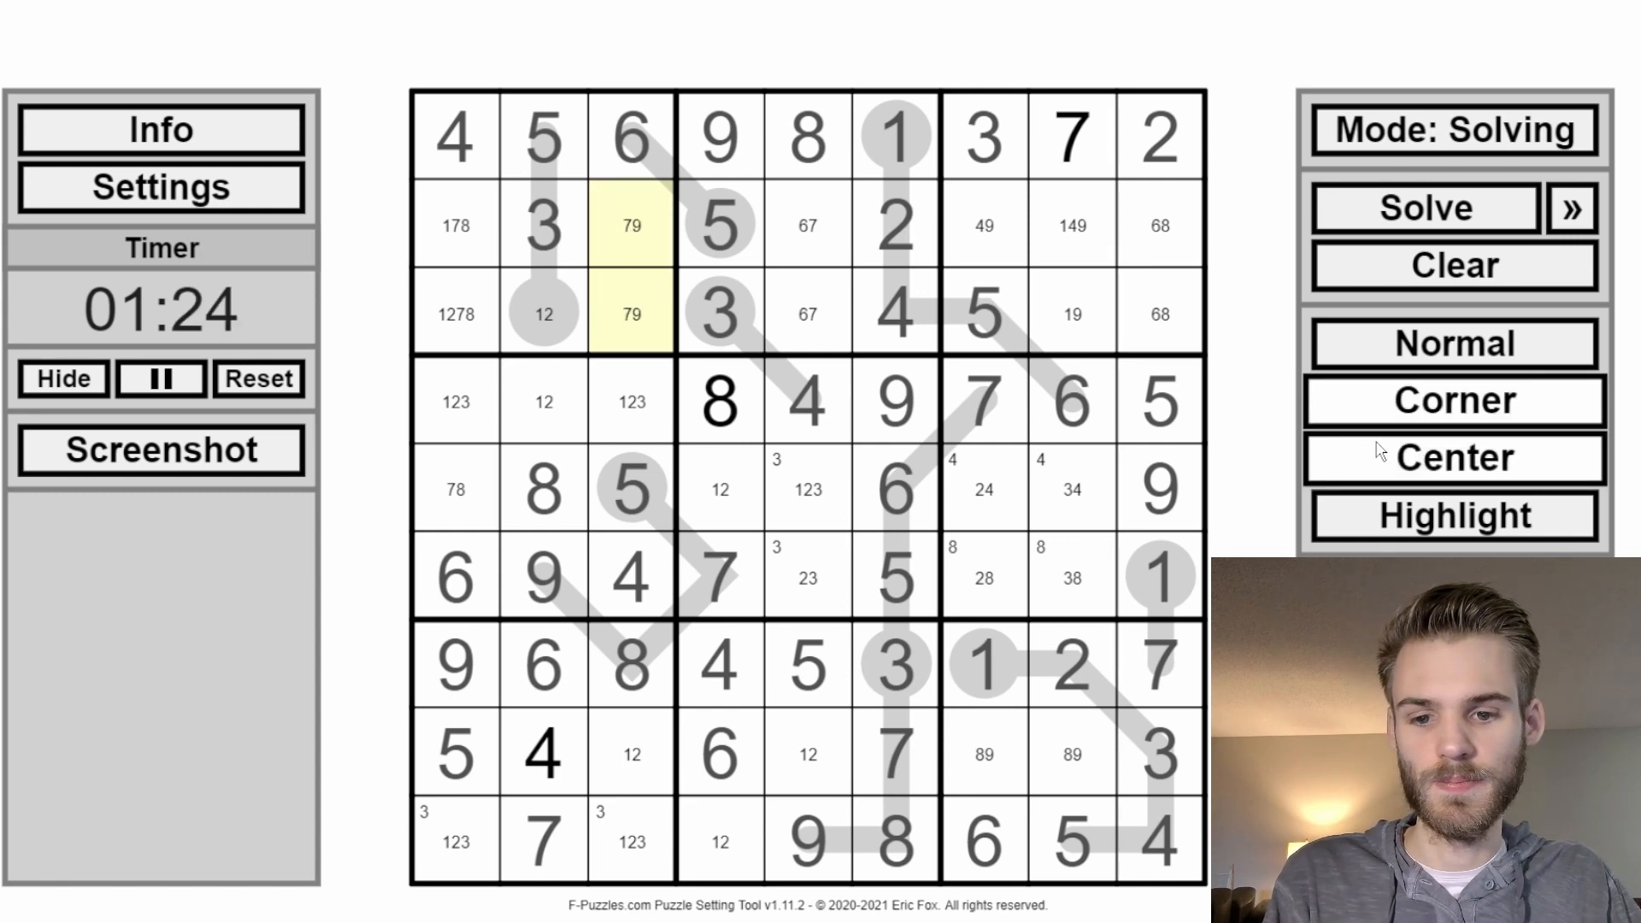
Step: In column 1, remove center mark 7 from rows 2 and 3, and enter 7 in row 5
left_click(1372, 451)
key("7")
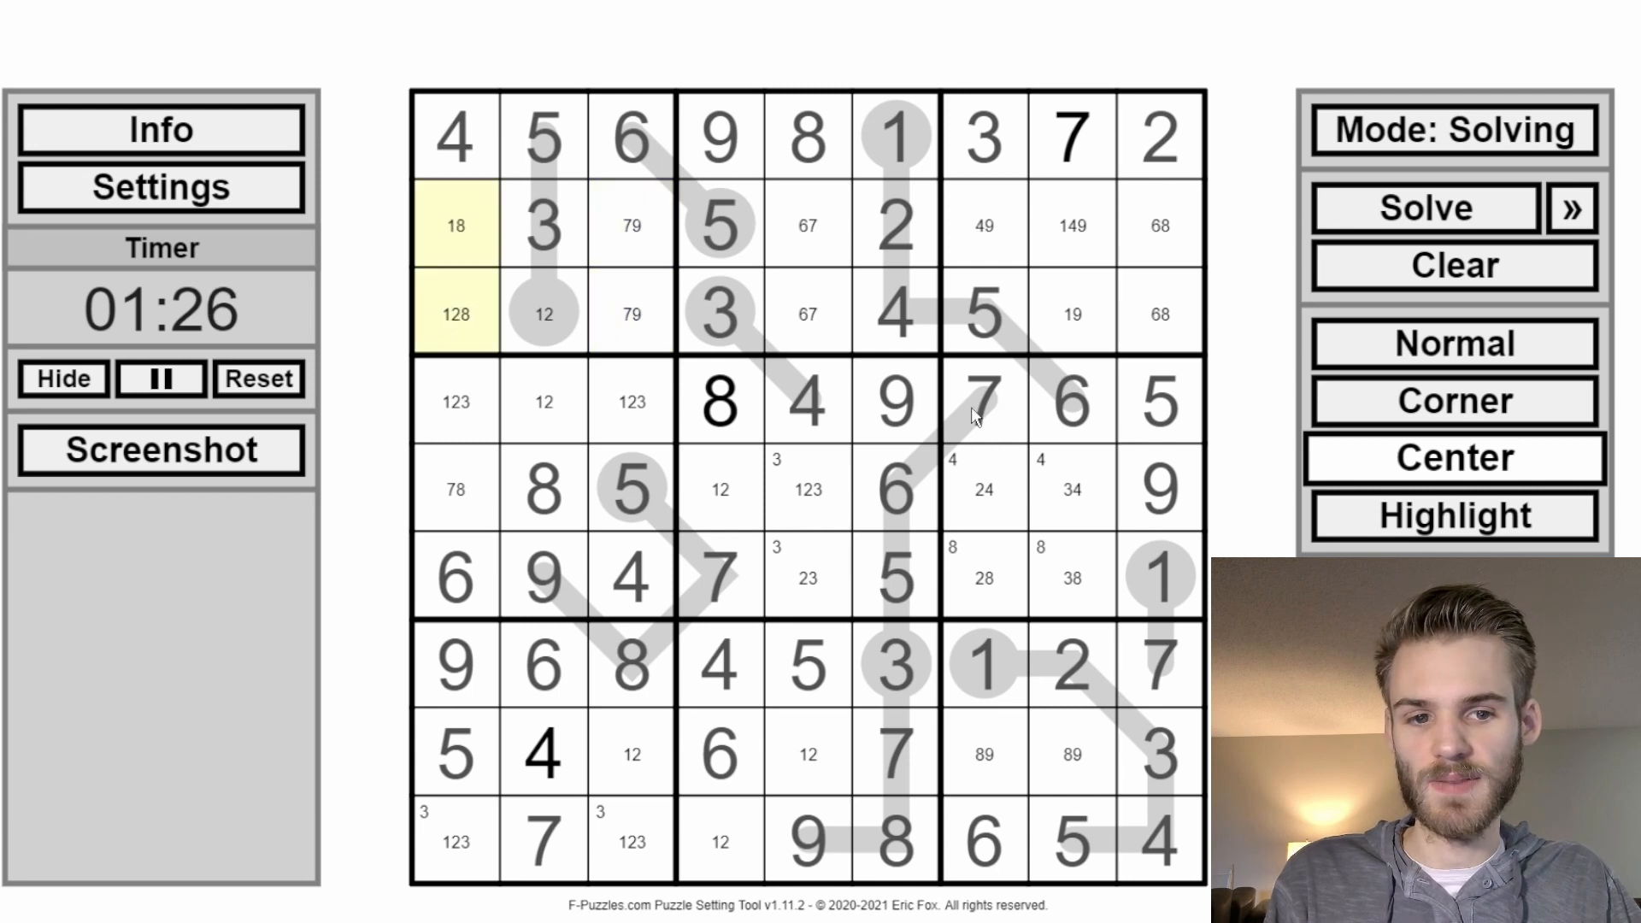
left_click(479, 493)
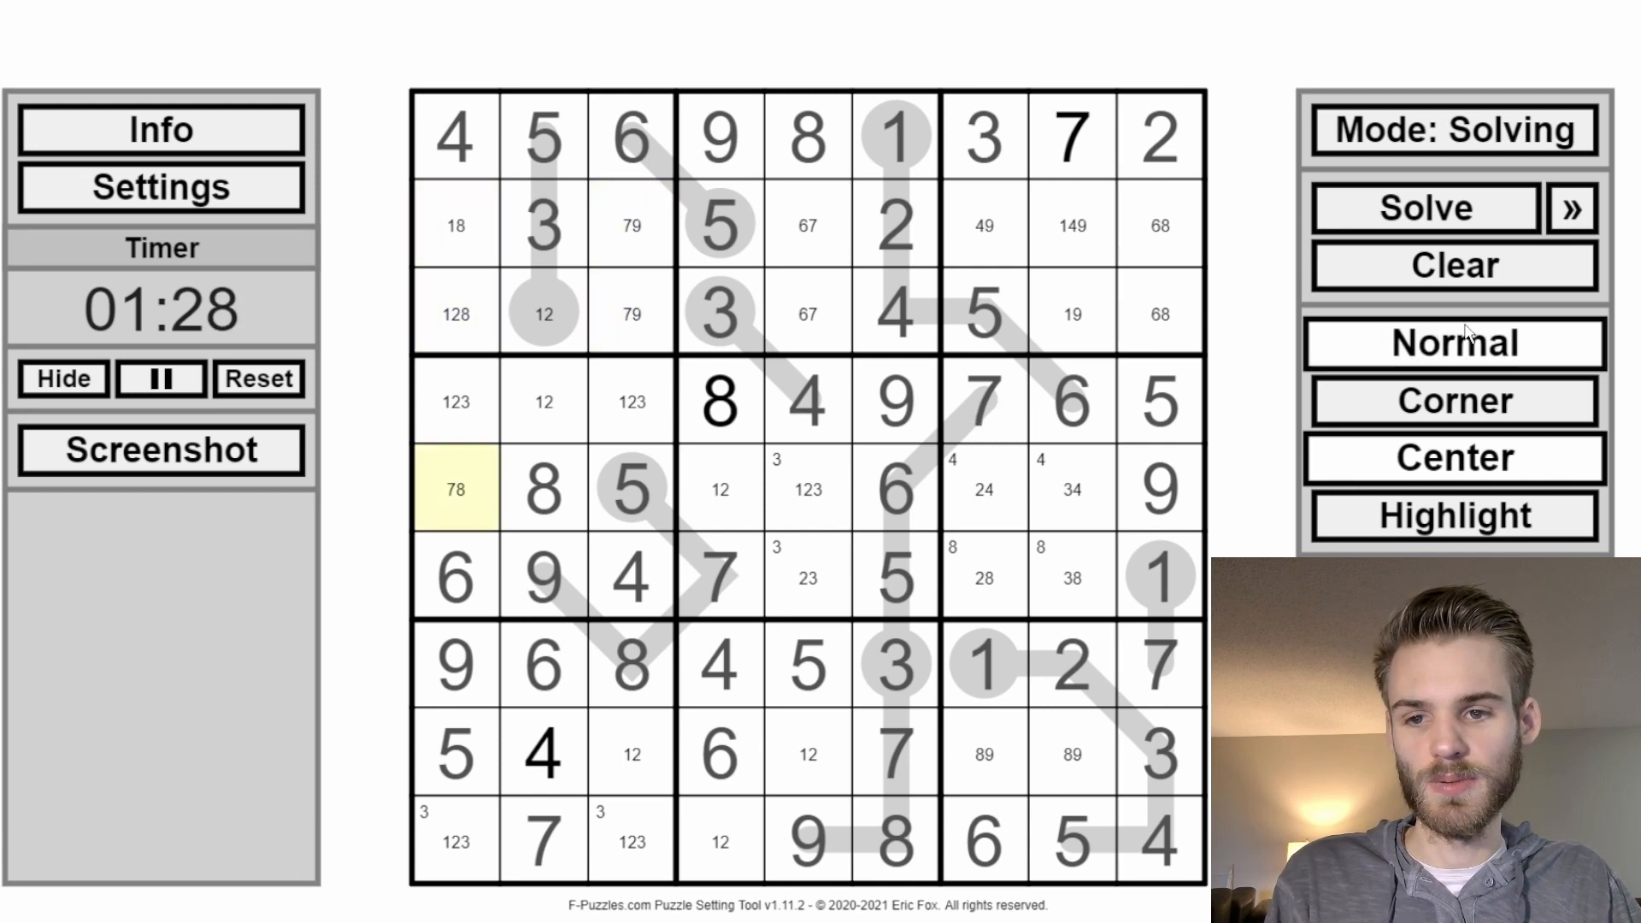
left_click(1453, 340)
key("7")
left_click(541, 475)
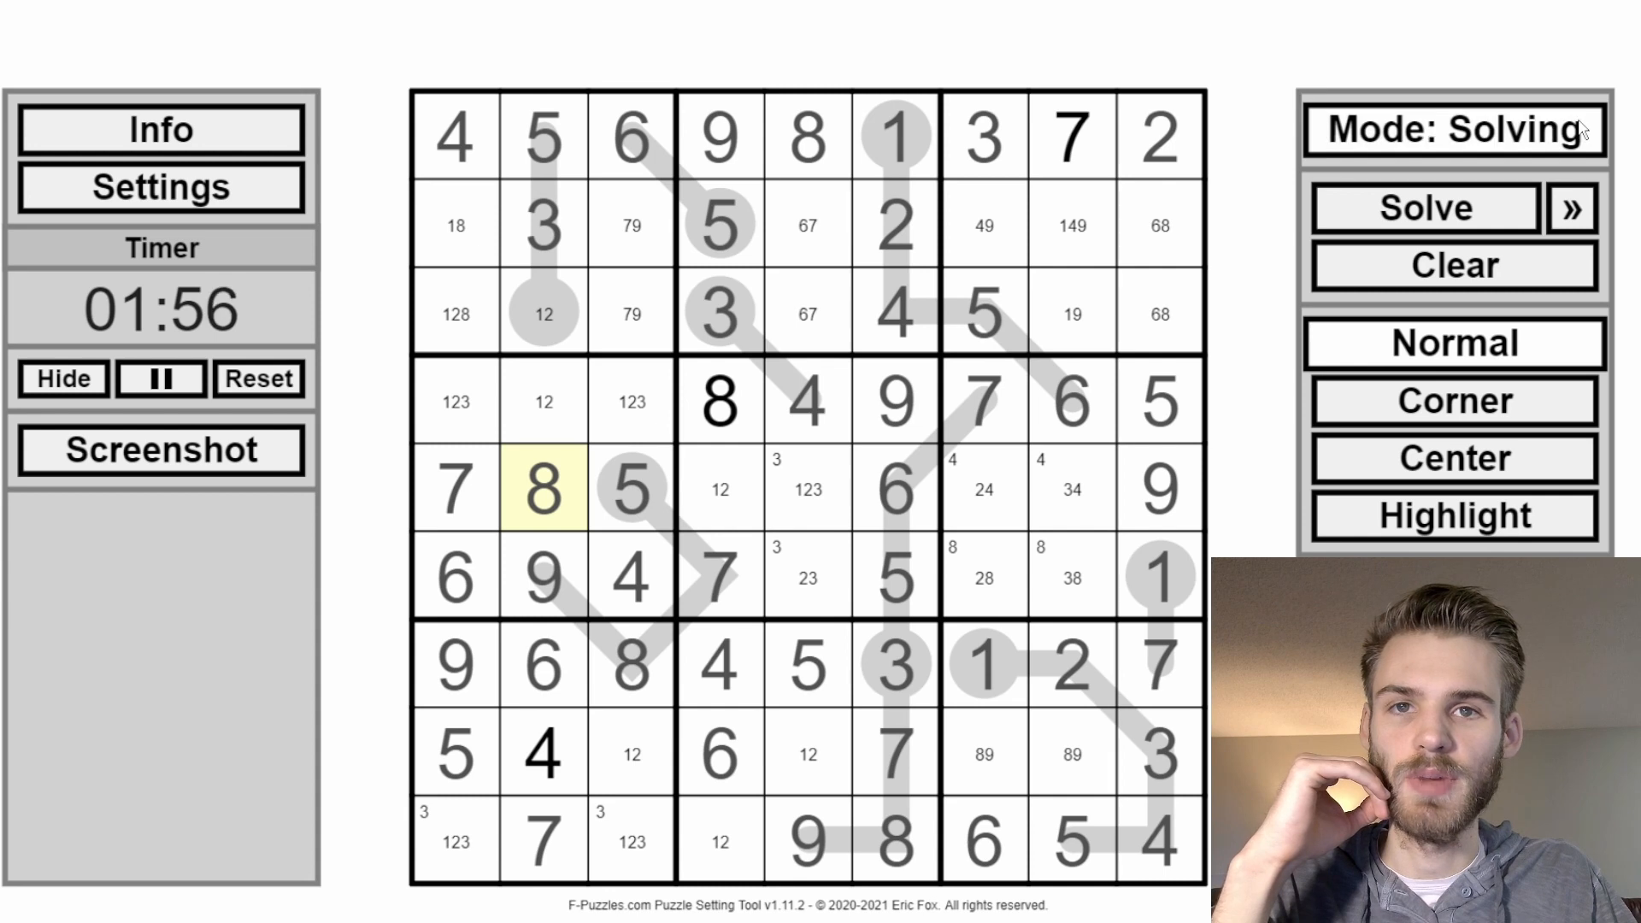
Step: Try a two-cell thermometer in row 4 with its bulb in column 3 and its tip in column 2
left_click(1582, 128)
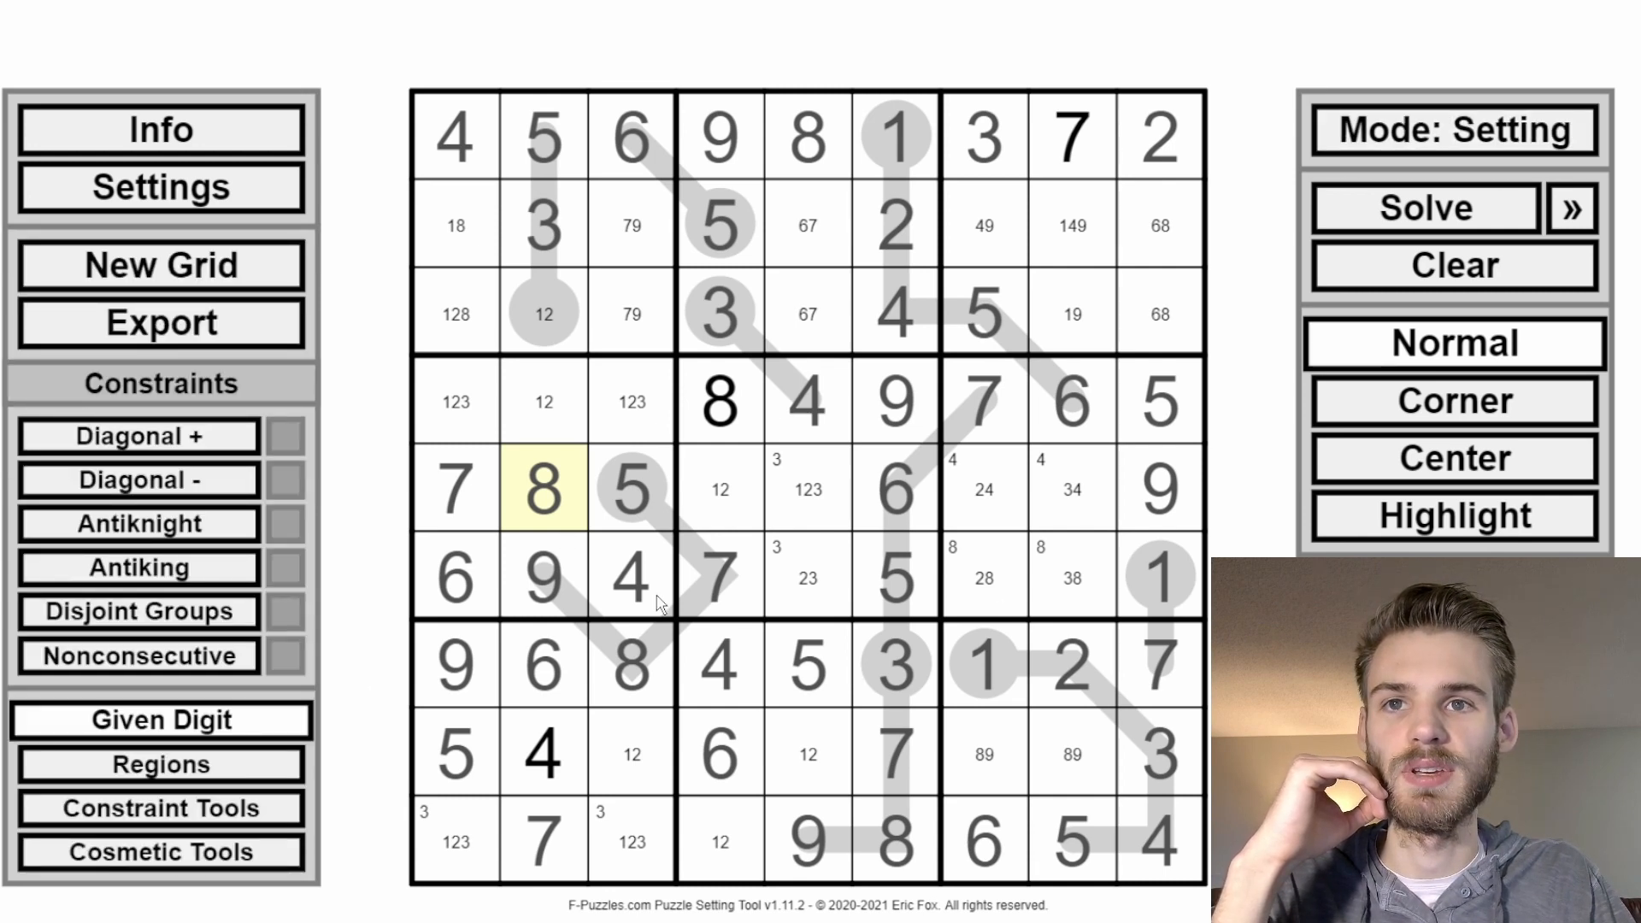
left_click(273, 808)
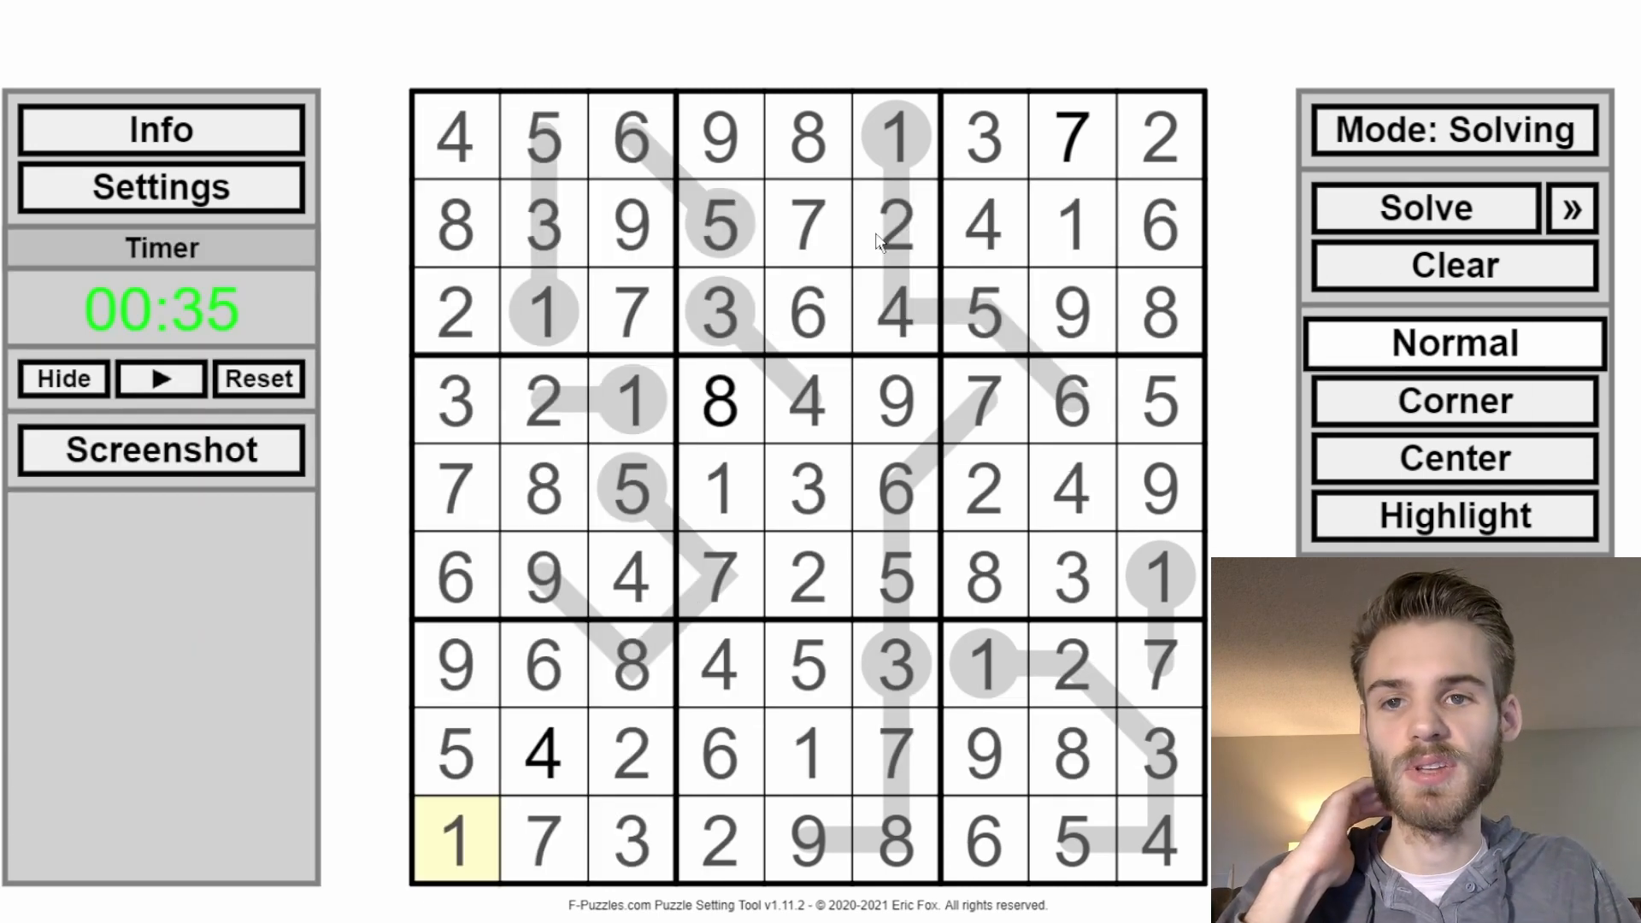
left_click_drag(551, 440, 632, 402)
Step: Undo the solution digits back to the earlier pencil marks, and undo the two-cell thermometer in row 4
key("c")
key("ctrl+z")
key("ctrl+z")
key("ctrl+z")
key("ctrl+z")
key("ctrl+z")
key("ctrl+z")
key("ctrl+z")
key("ctrl+z")
key("ctrl+z")
key("ctrl+z")
key("ctrl+z")
key("ctrl+z")
key("ctrl+z")
key("ctrl+z")
key("ctrl+z")
key("ctrl+z")
key("ctrl+z")
key("ctrl+z")
key("ctrl+z")
key("ctrl+z")
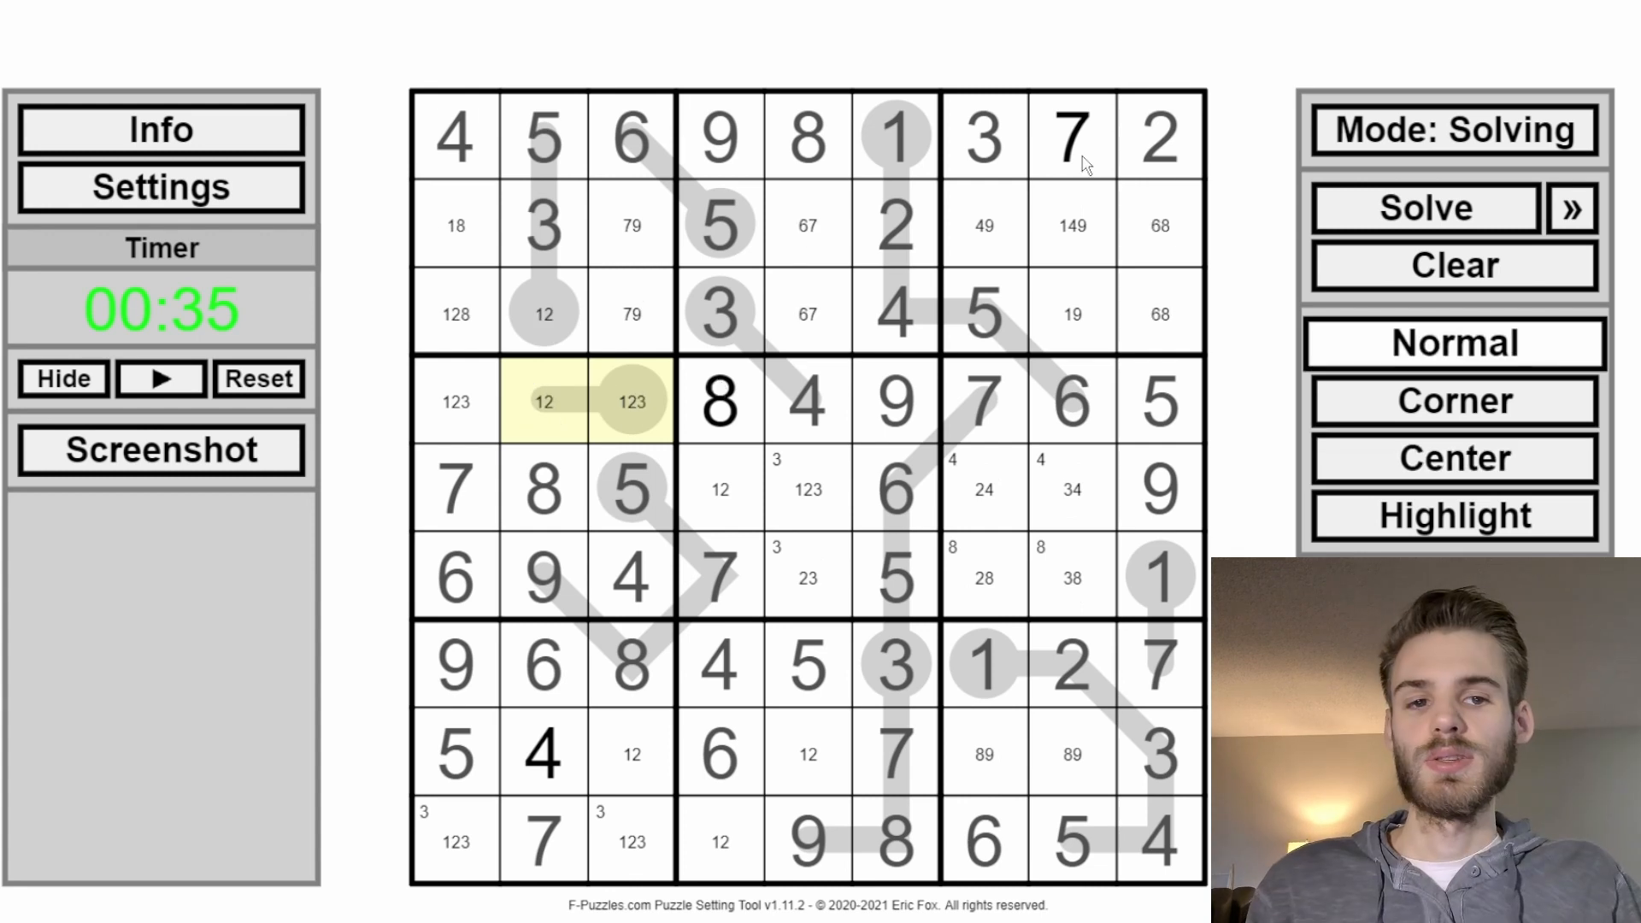
left_click(1436, 137)
key("ctrl+z")
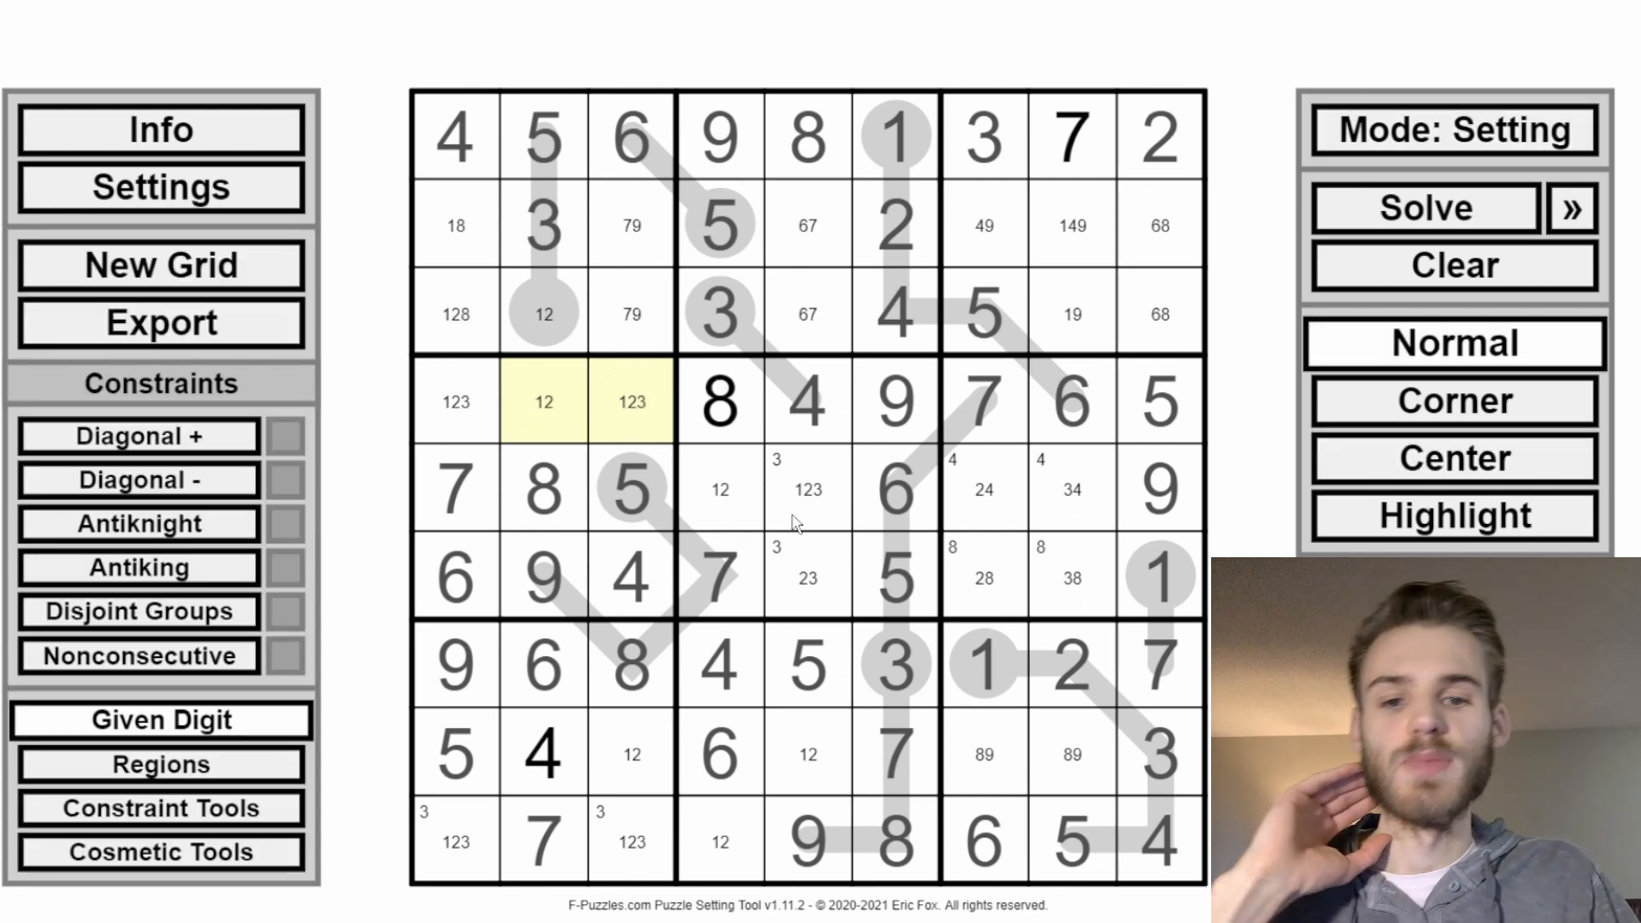
Step: Examine the remaining candidates in columns 1 and 2 of rows 2 to 4 to decide where another constraint is needed
left_click(723, 380)
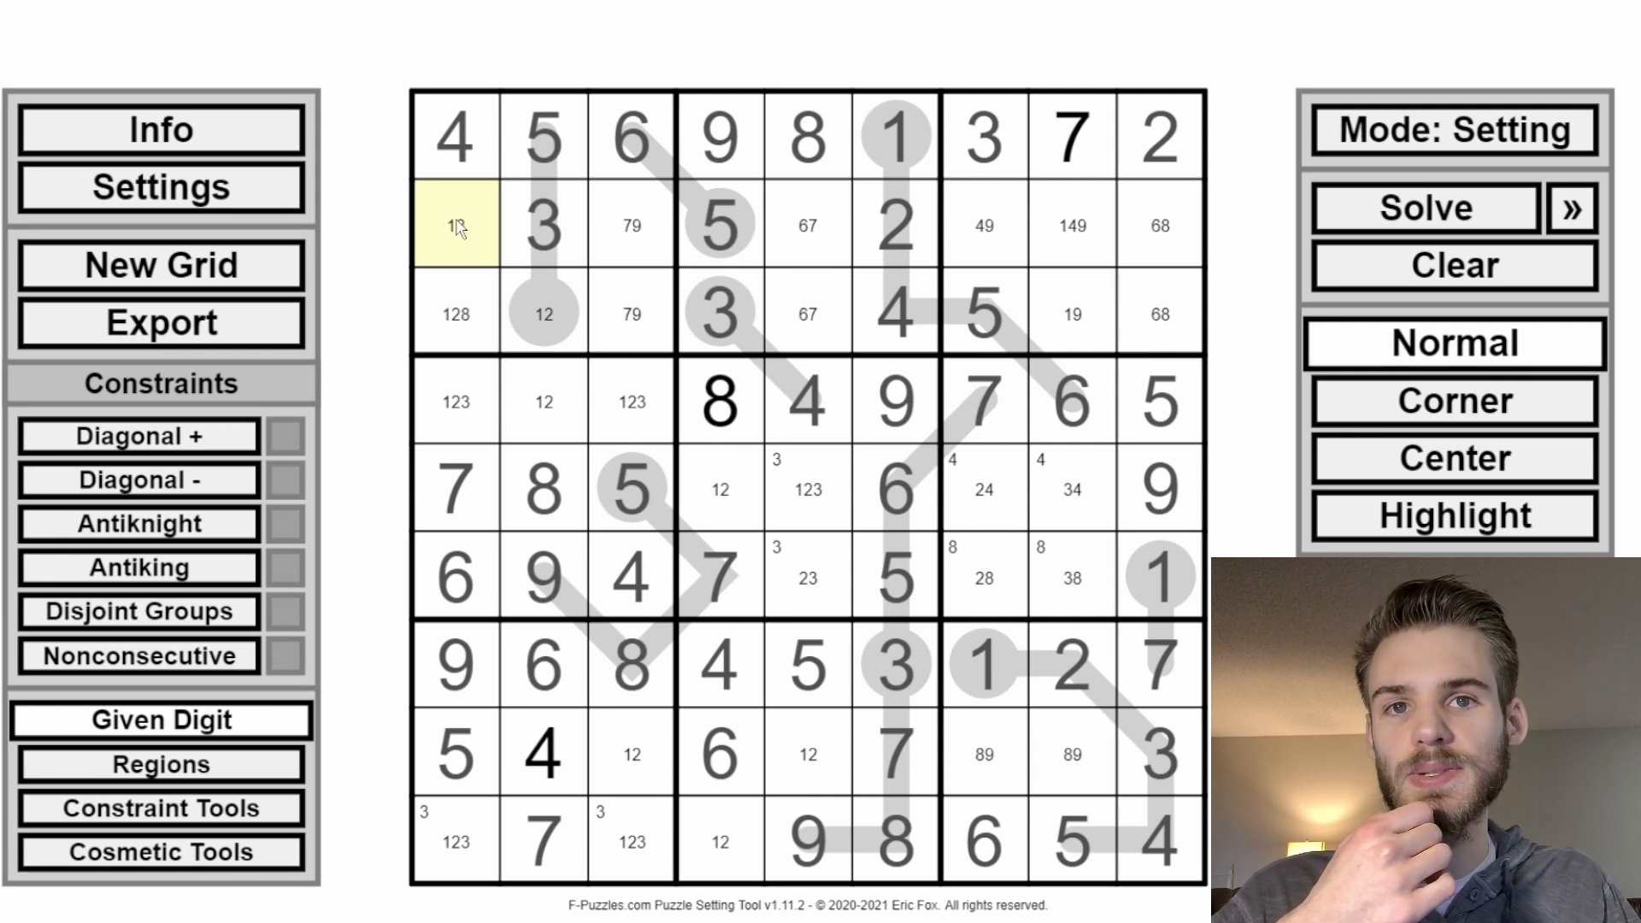
left_click_drag(548, 331, 451, 342)
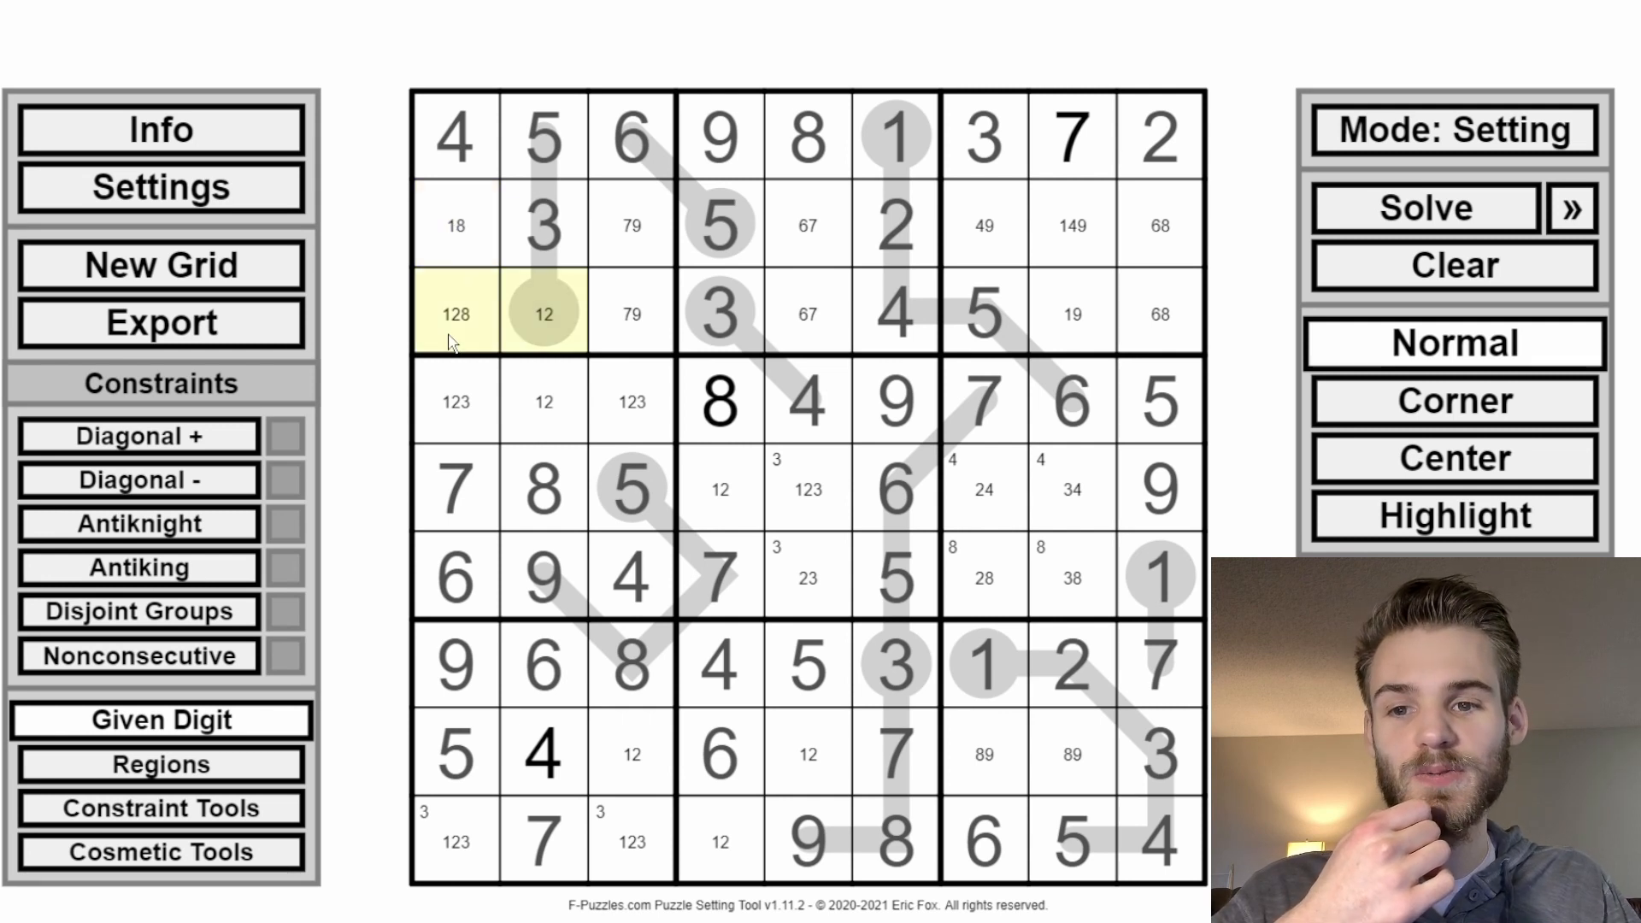
left_click(515, 332)
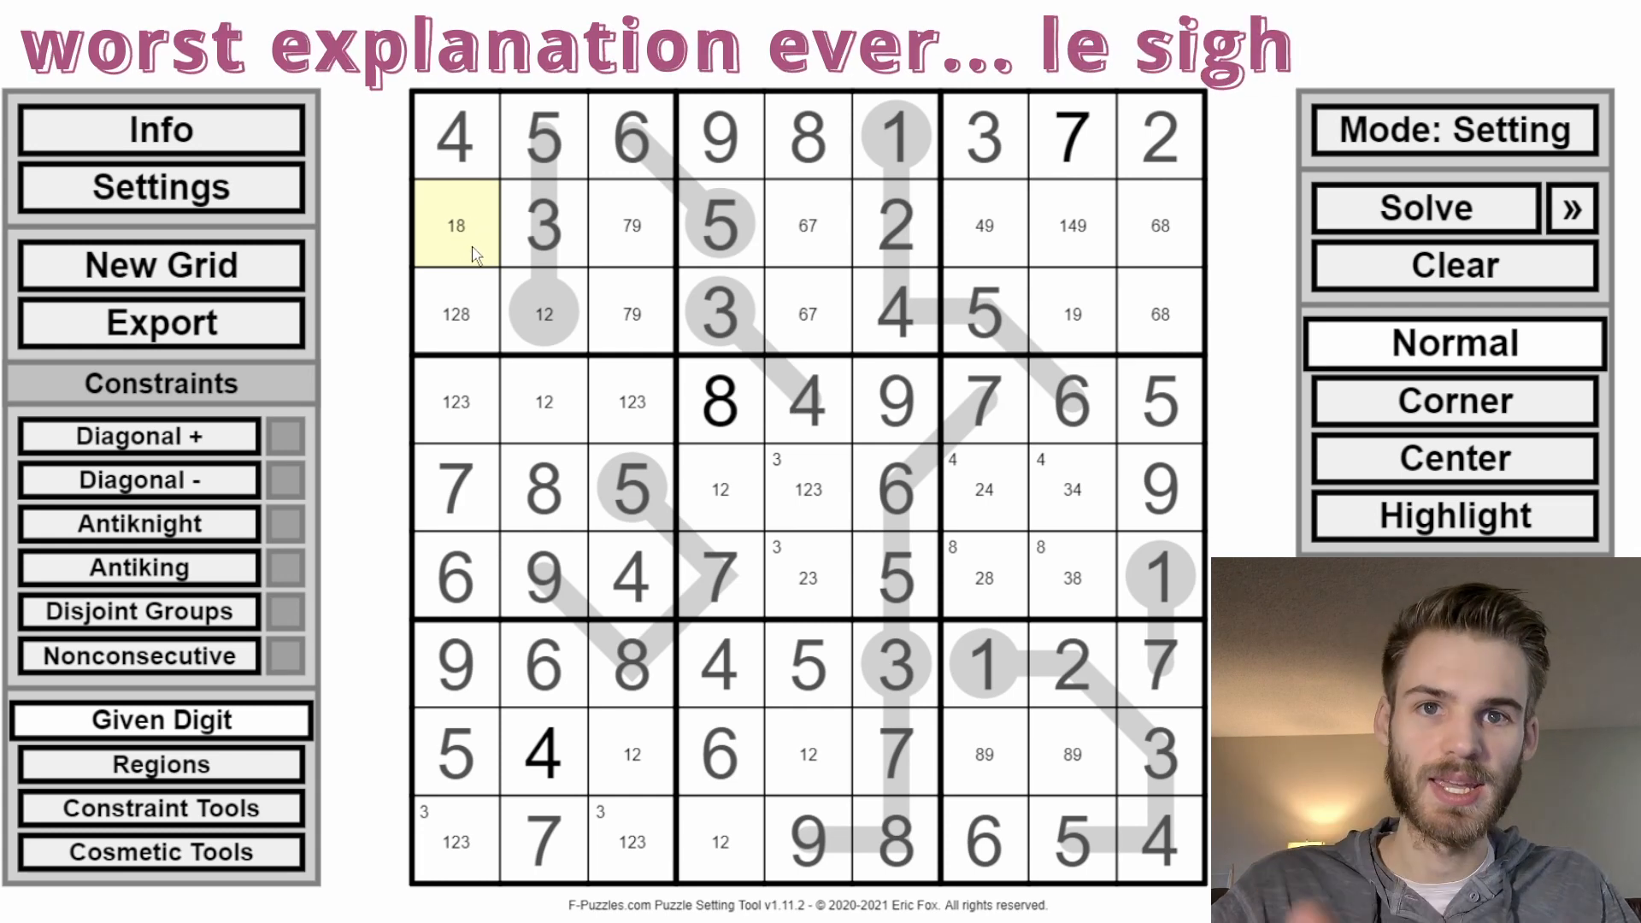
left_click(465, 311)
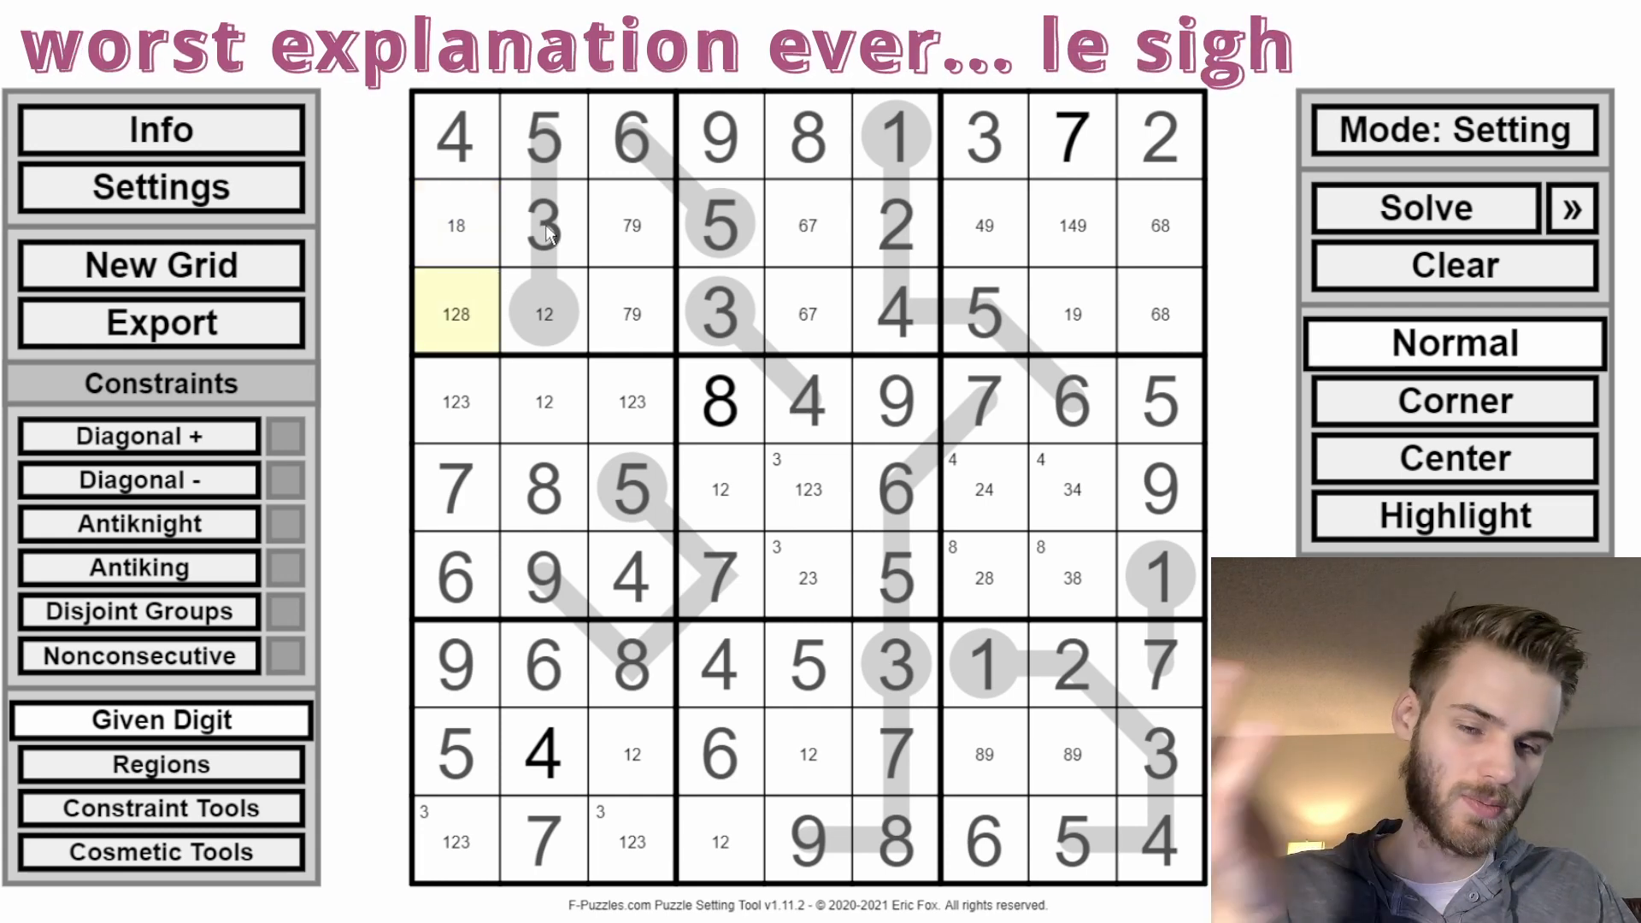
left_click_drag(550, 320, 462, 322)
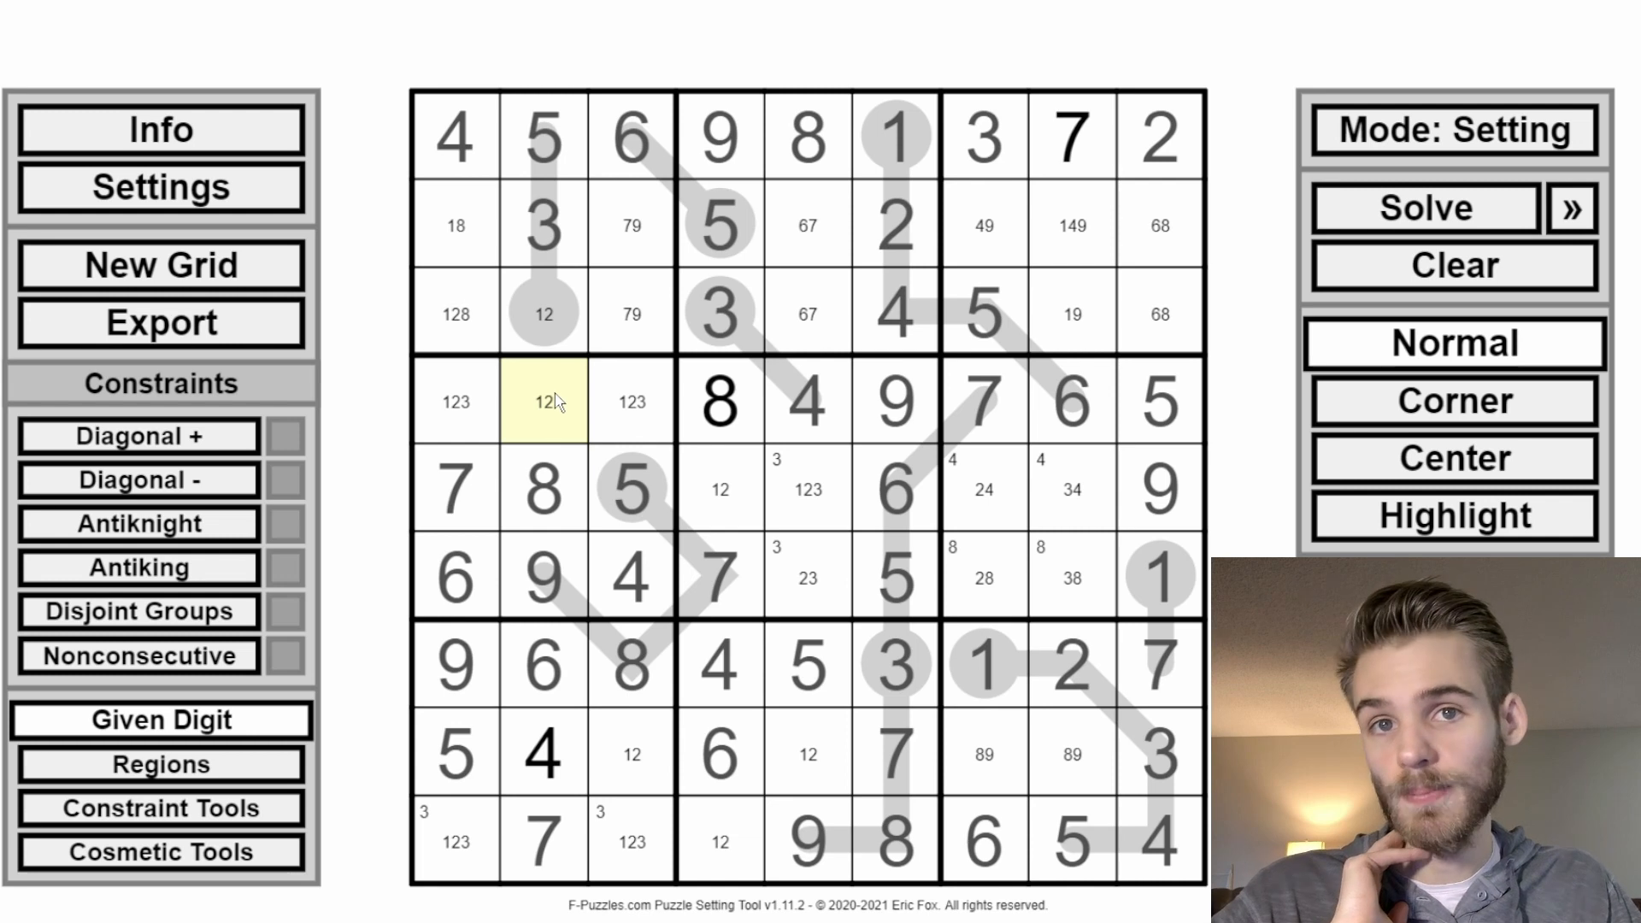
left_click(550, 325)
key("Up")
key("Left")
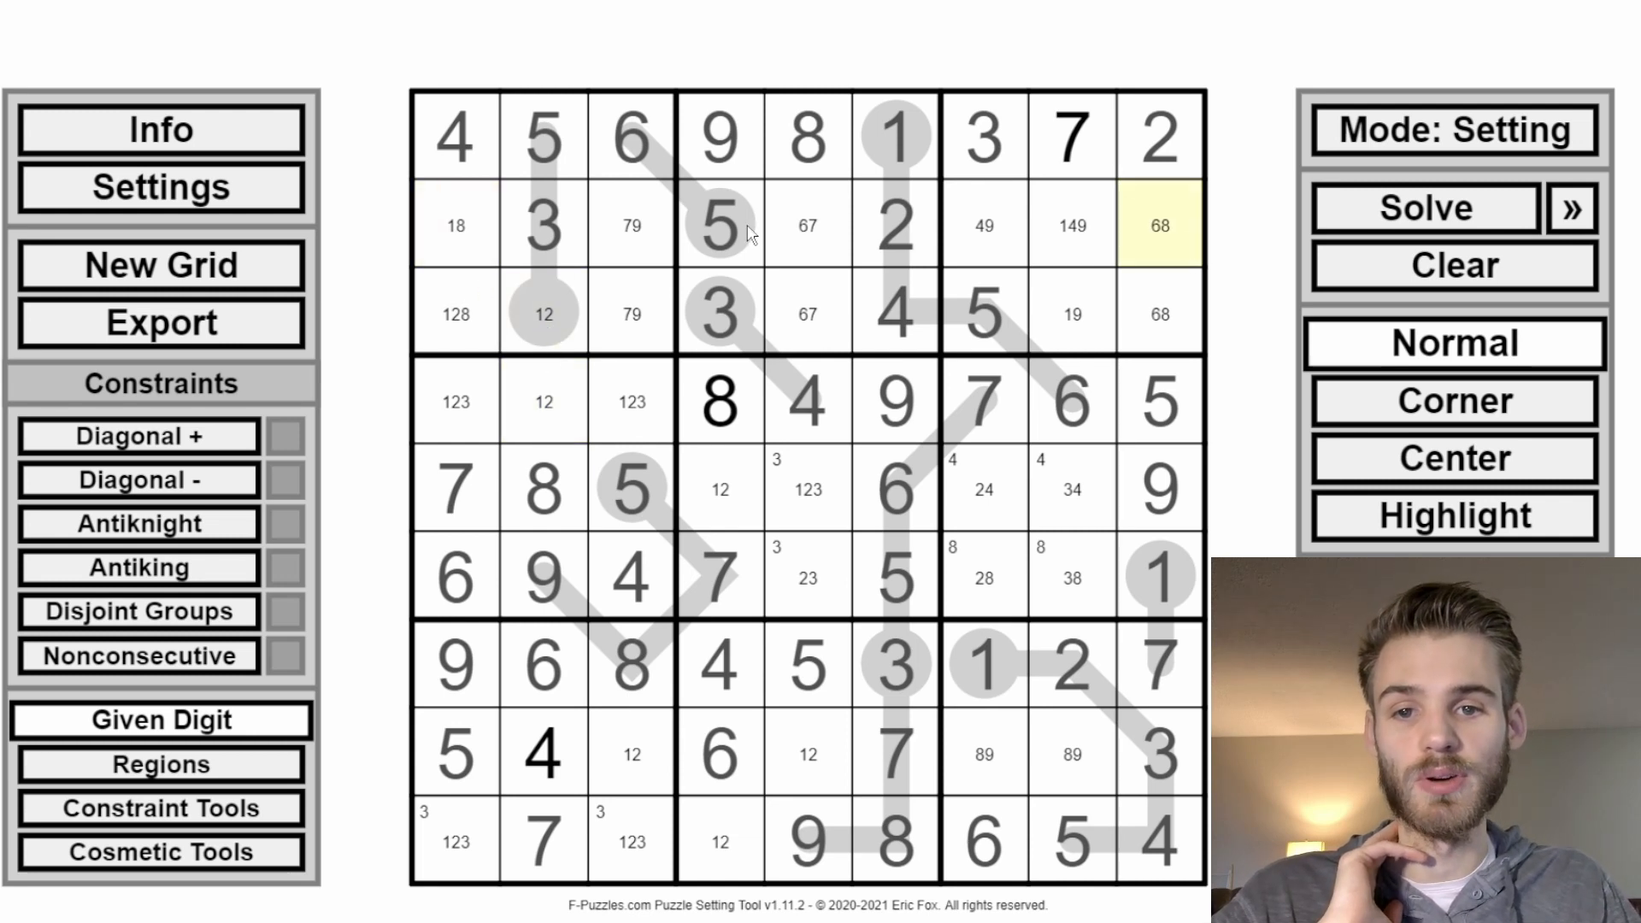
left_click(1128, 425, "ctrl")
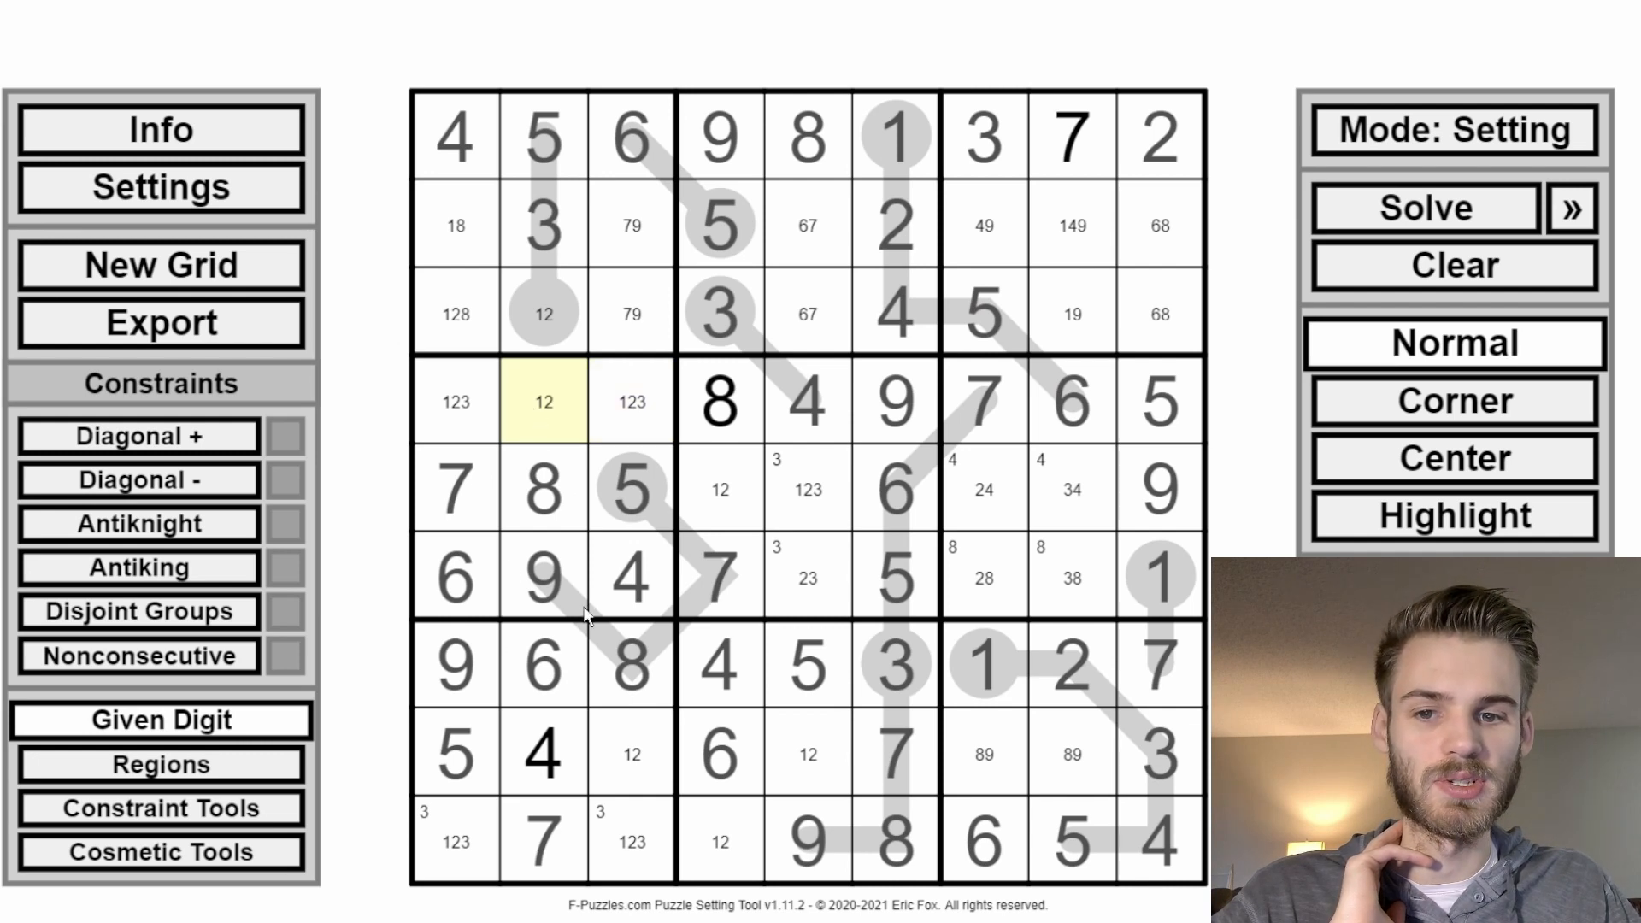
Step: Add a thermometer with its bulb in row 4, column 3, ending in row 4, column 2
left_click(161, 809)
left_click(590, 280)
left_click_drag(632, 400, 520, 414)
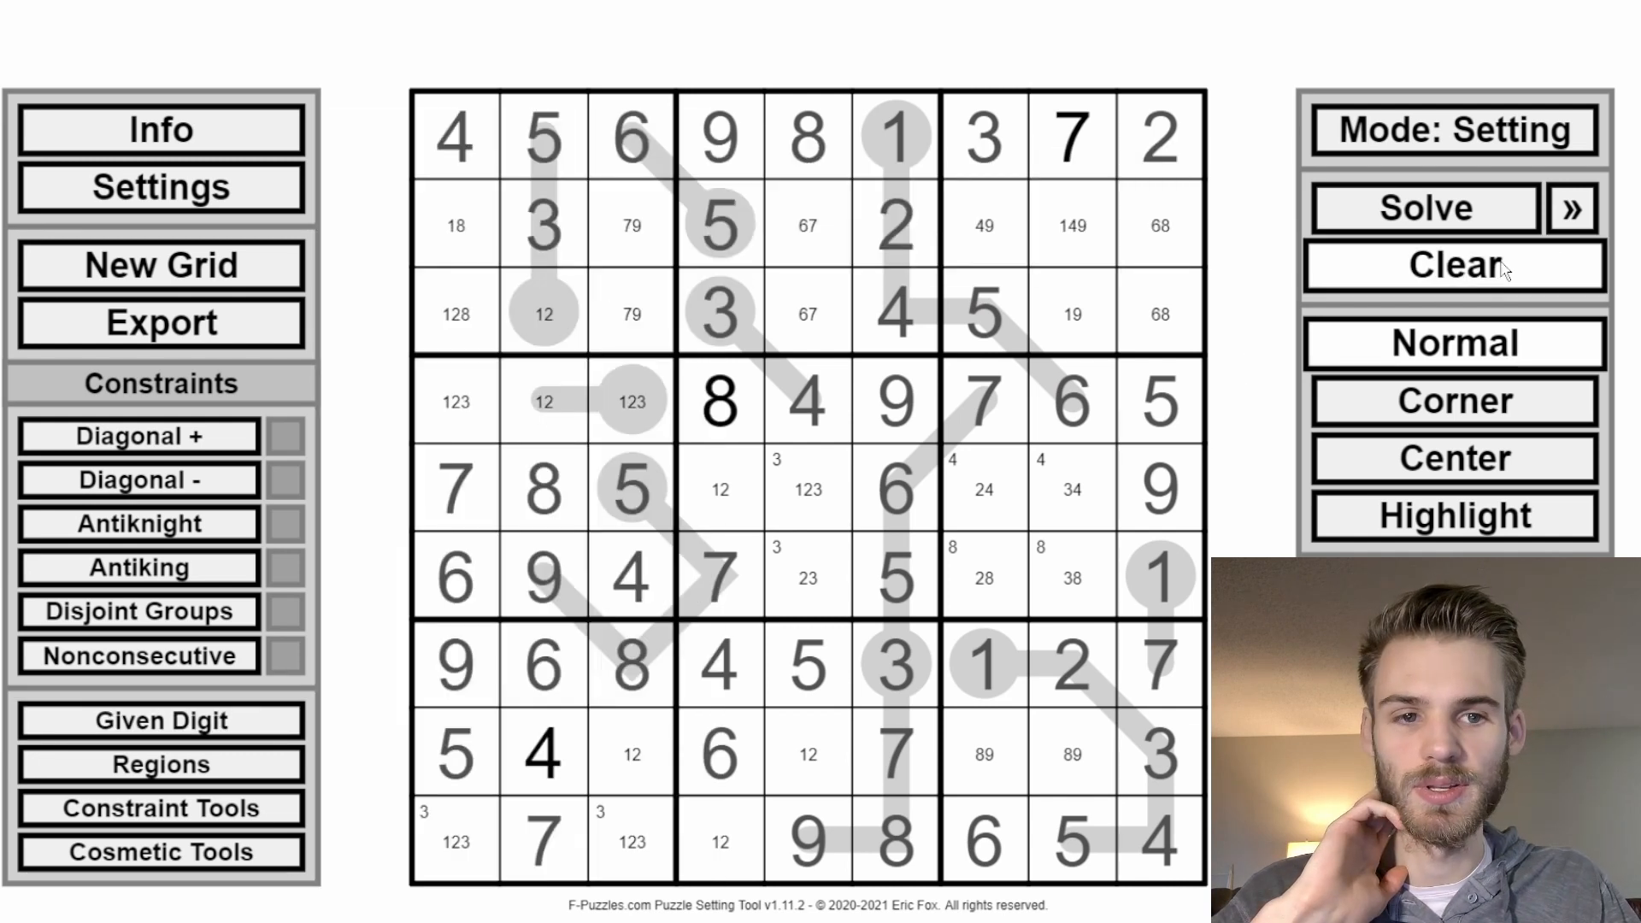
Step: Check the puzzle for a unique solution, and fill the grid with the solver's full solution
left_click(1500, 212)
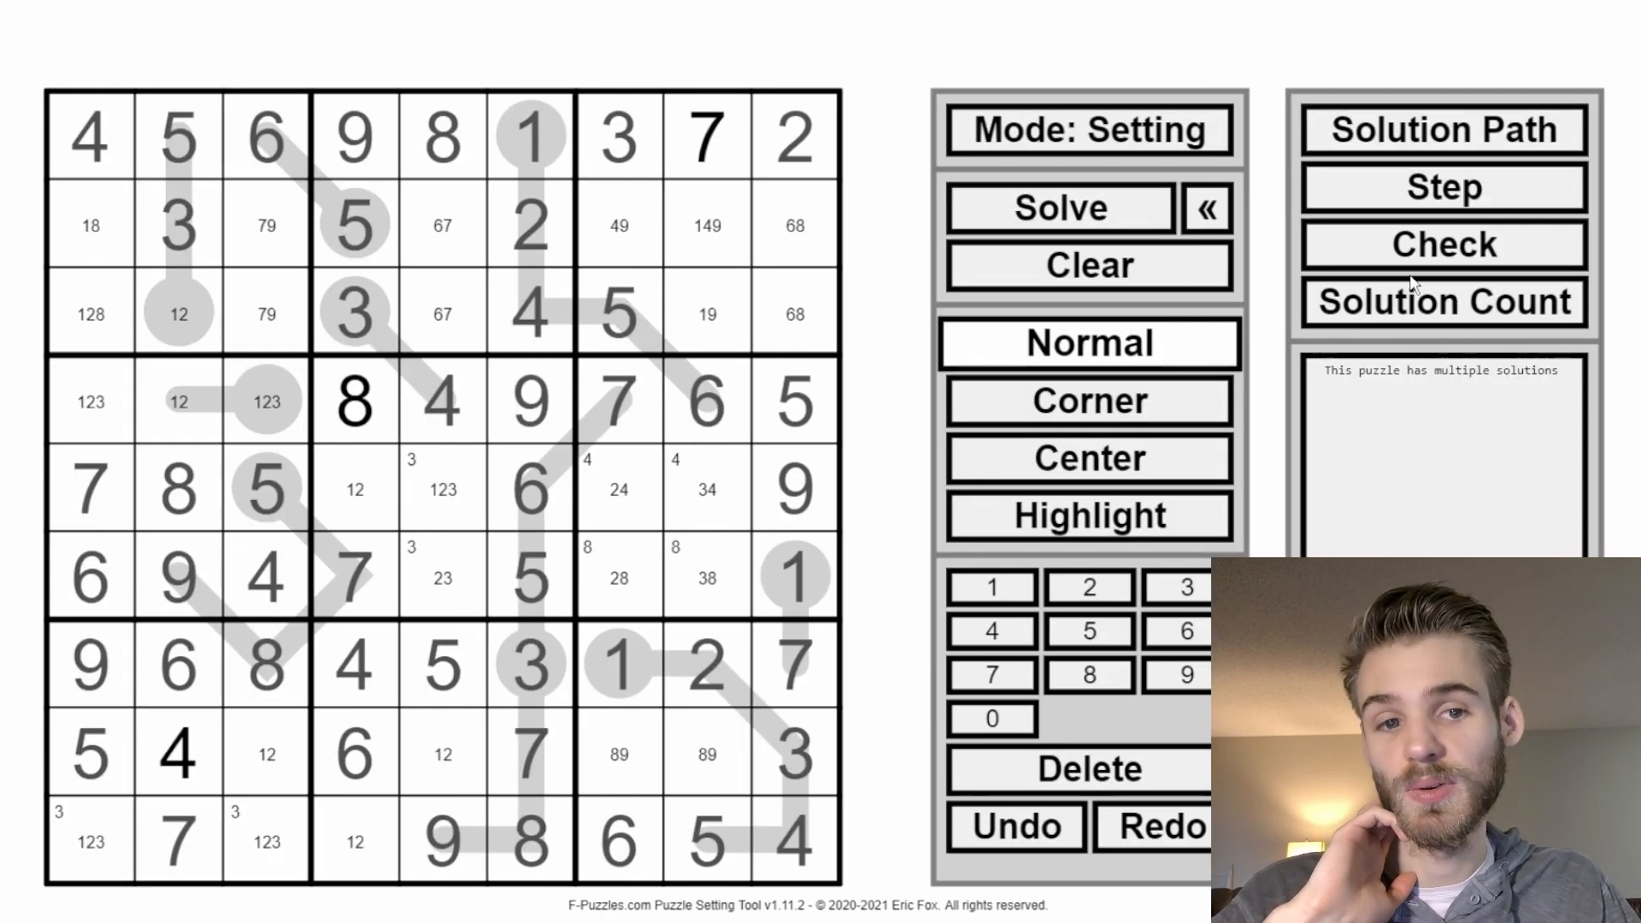
left_click(1441, 267)
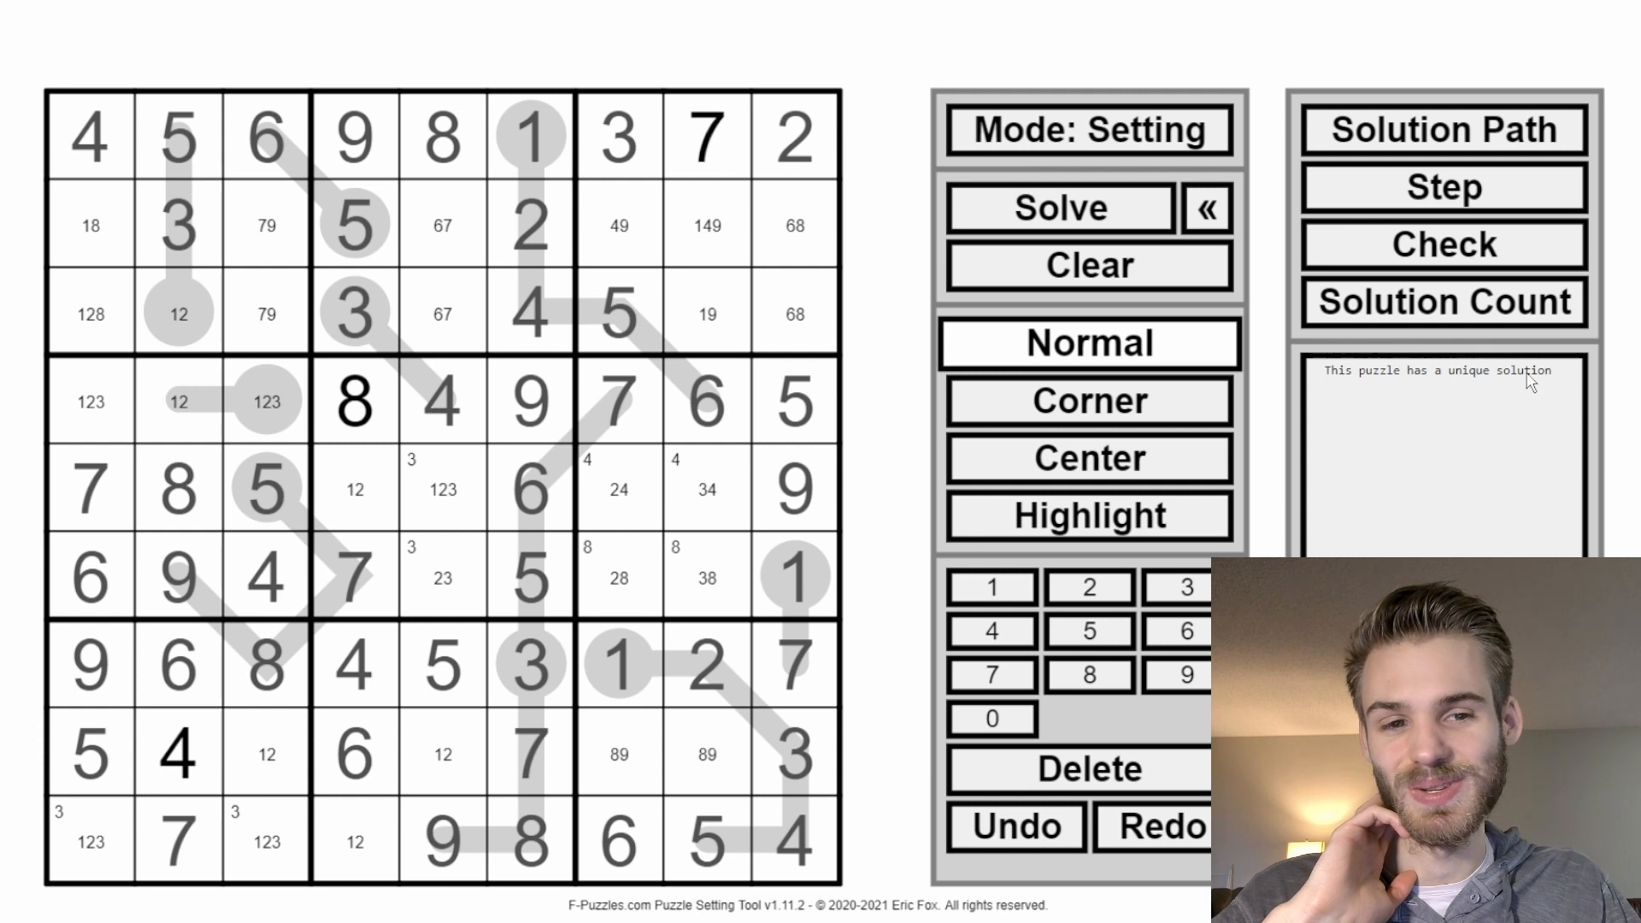
left_click(1119, 212)
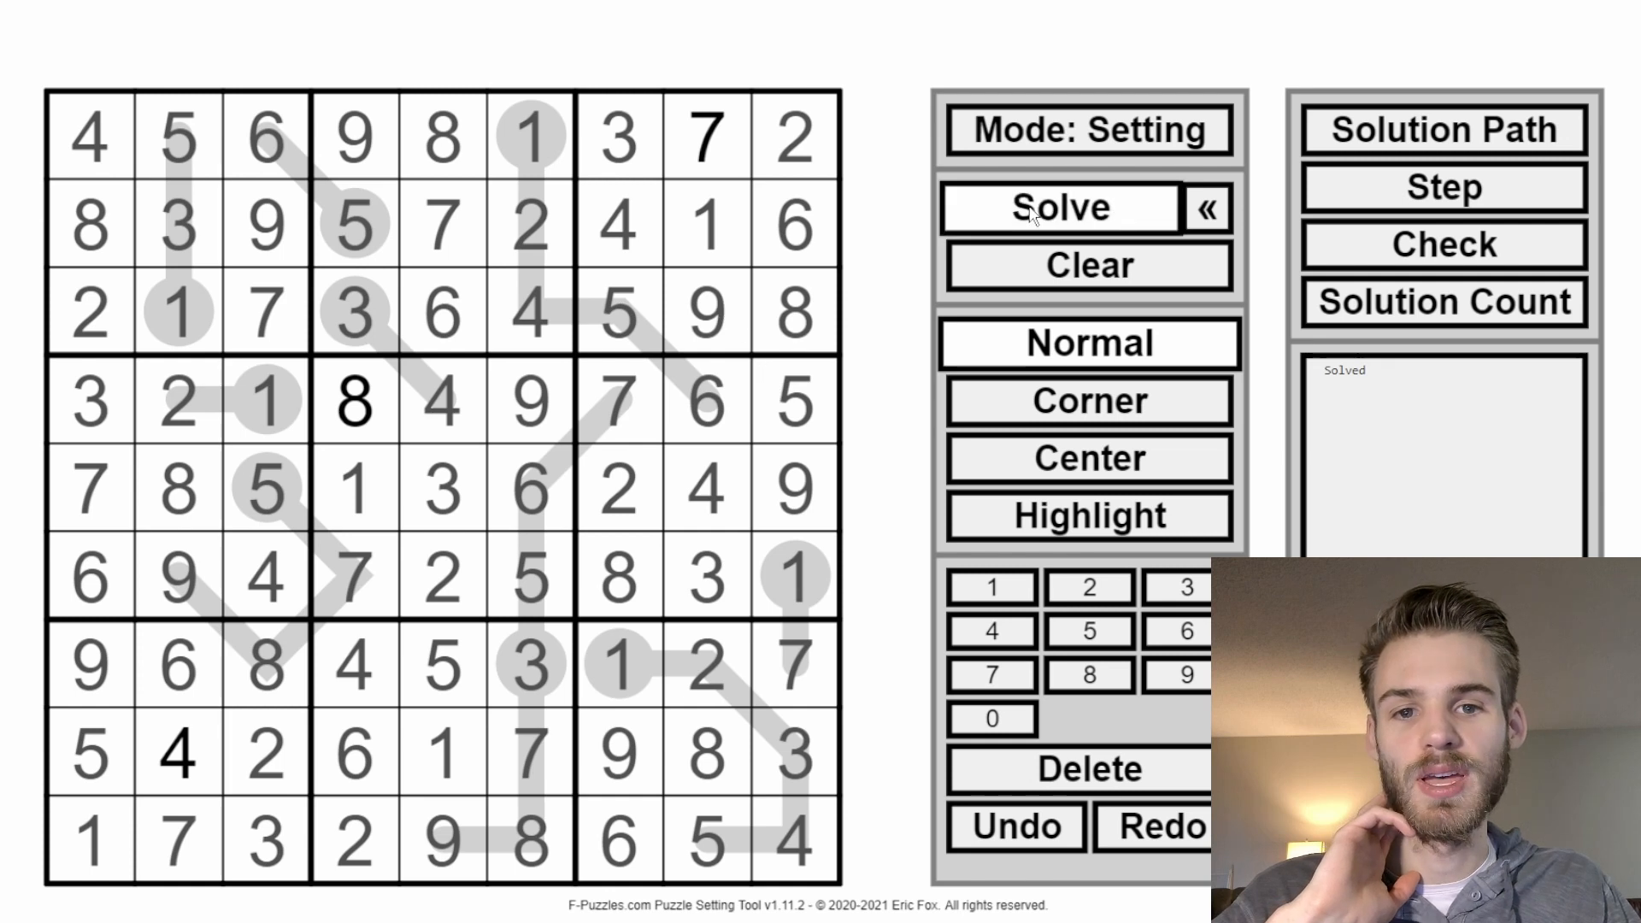
left_click(1228, 211)
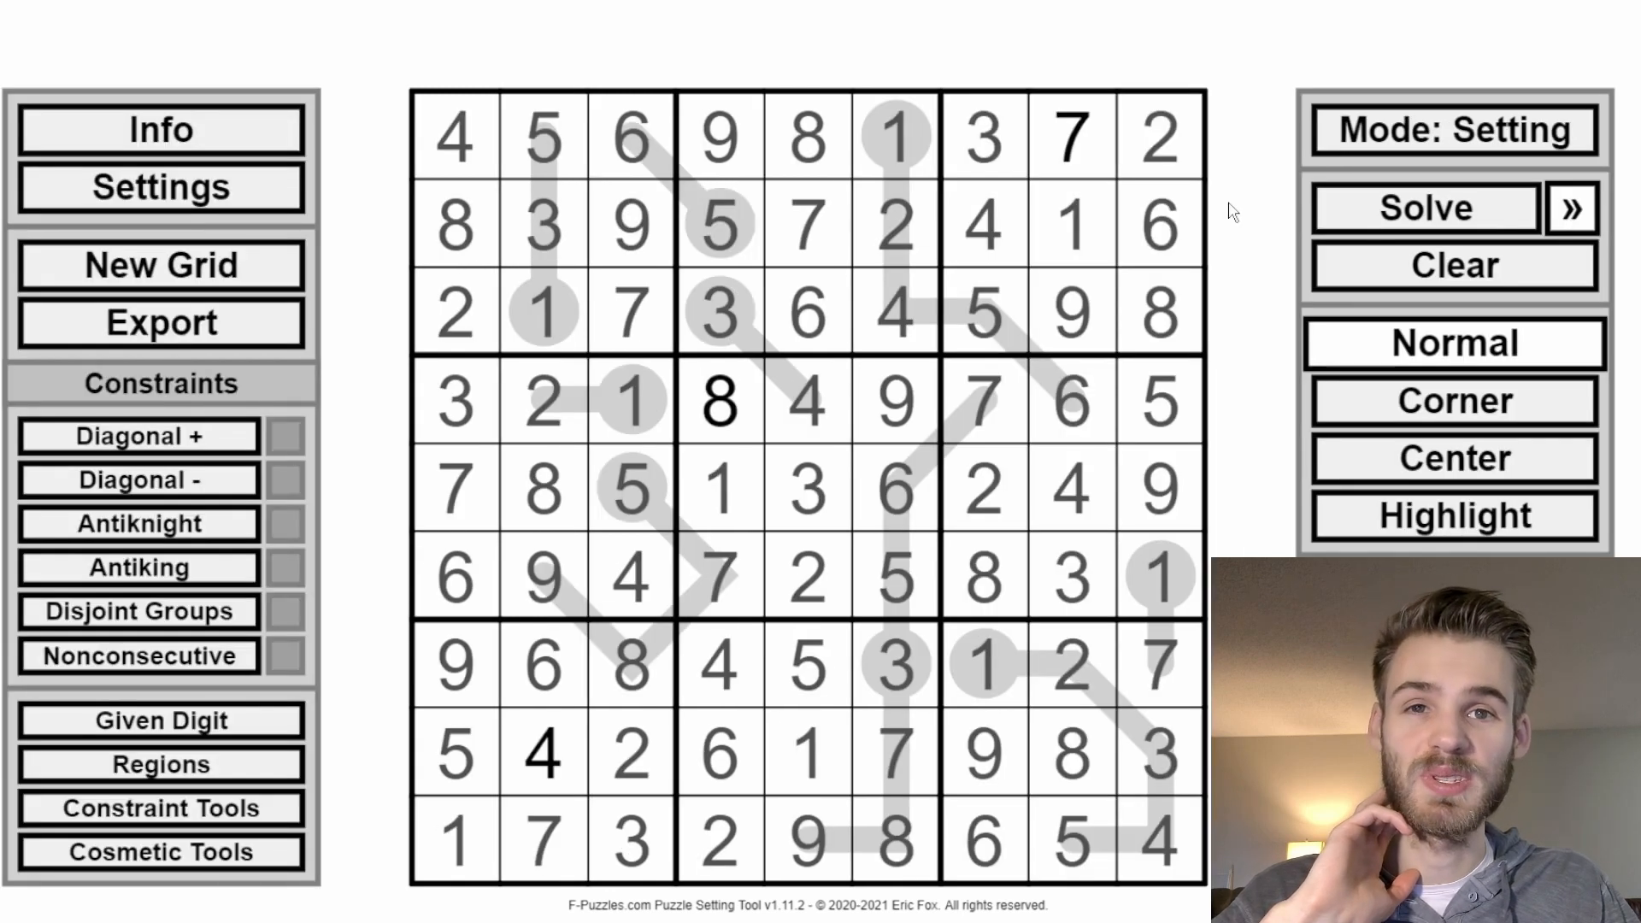
Step: Clear the solver's digits from the grid and open the puzzle in solving mode through its export link
left_click(1416, 268)
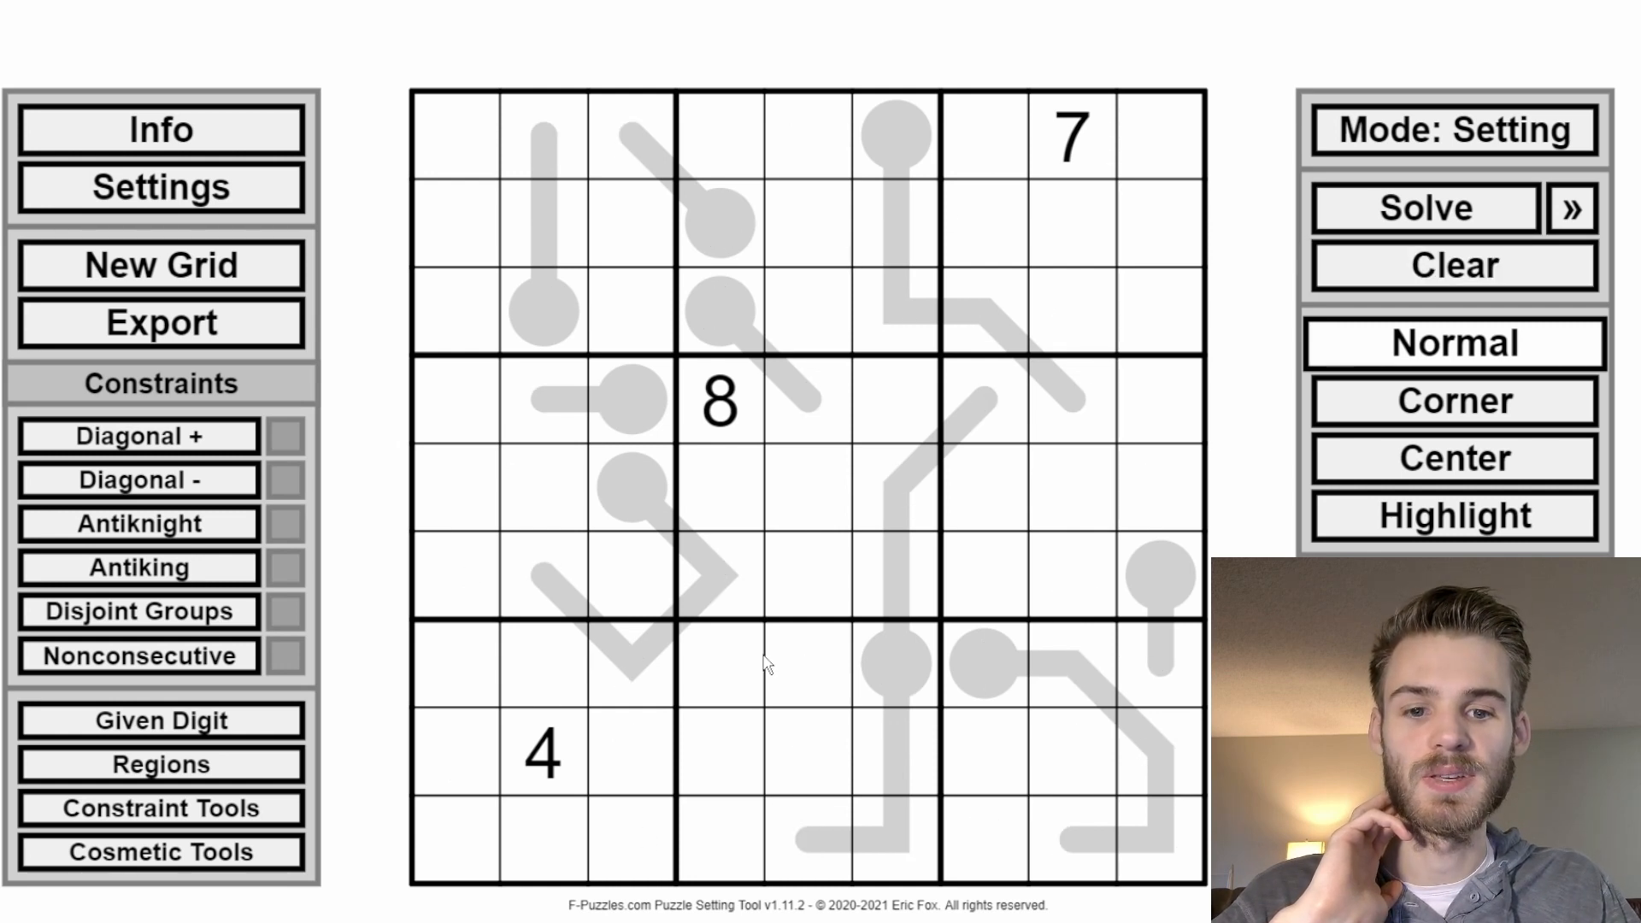
left_click(288, 331)
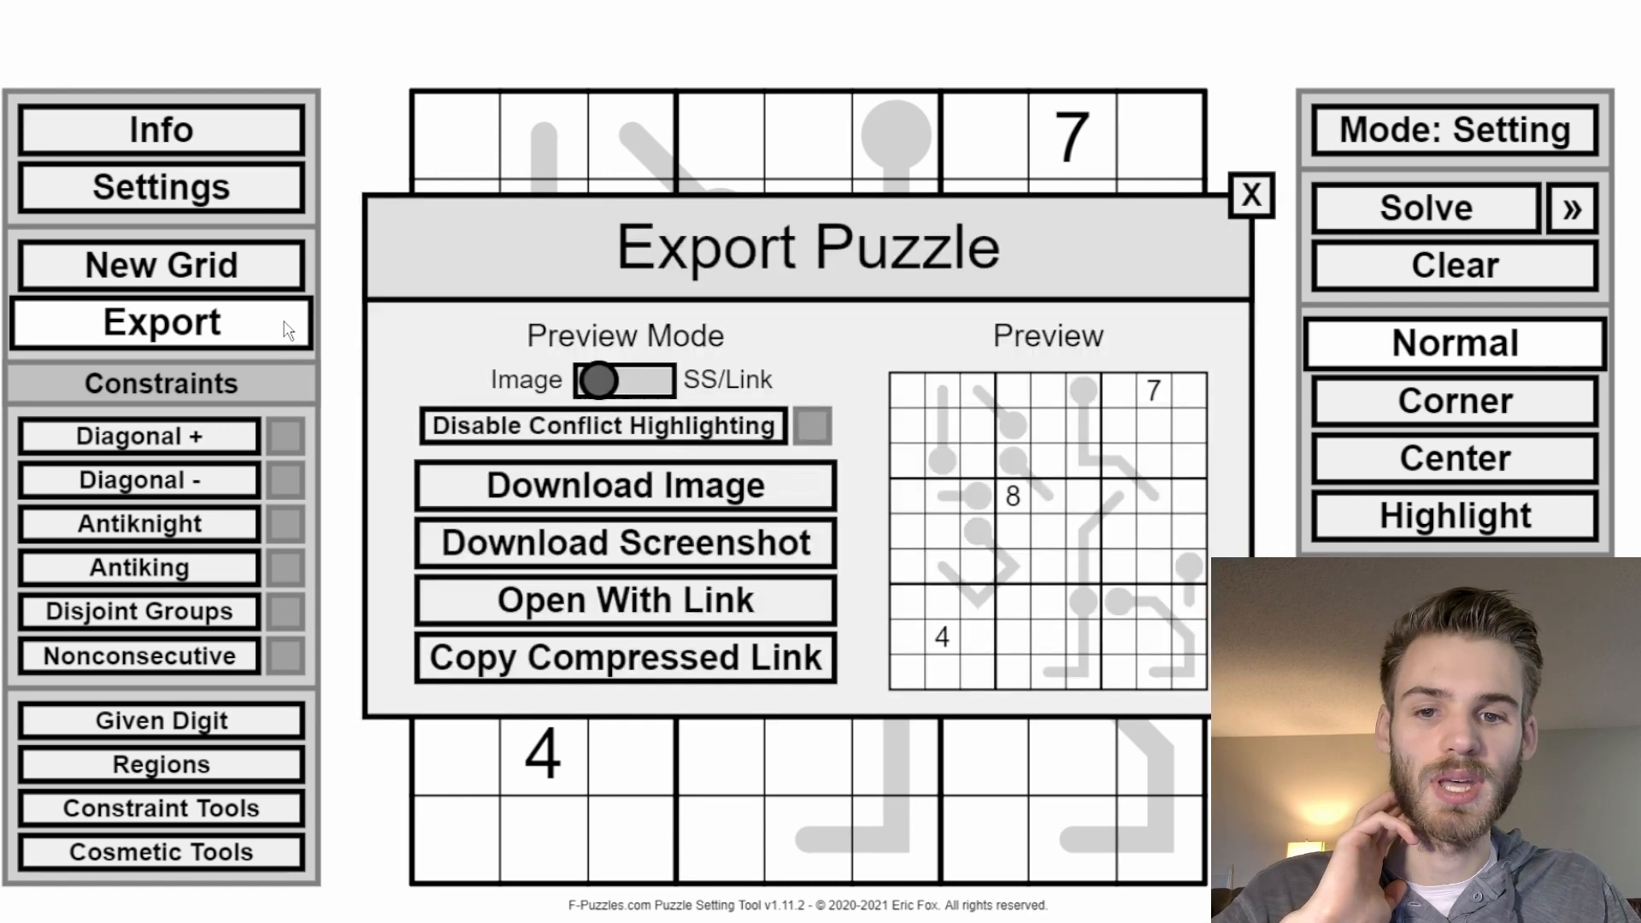
left_click(628, 621)
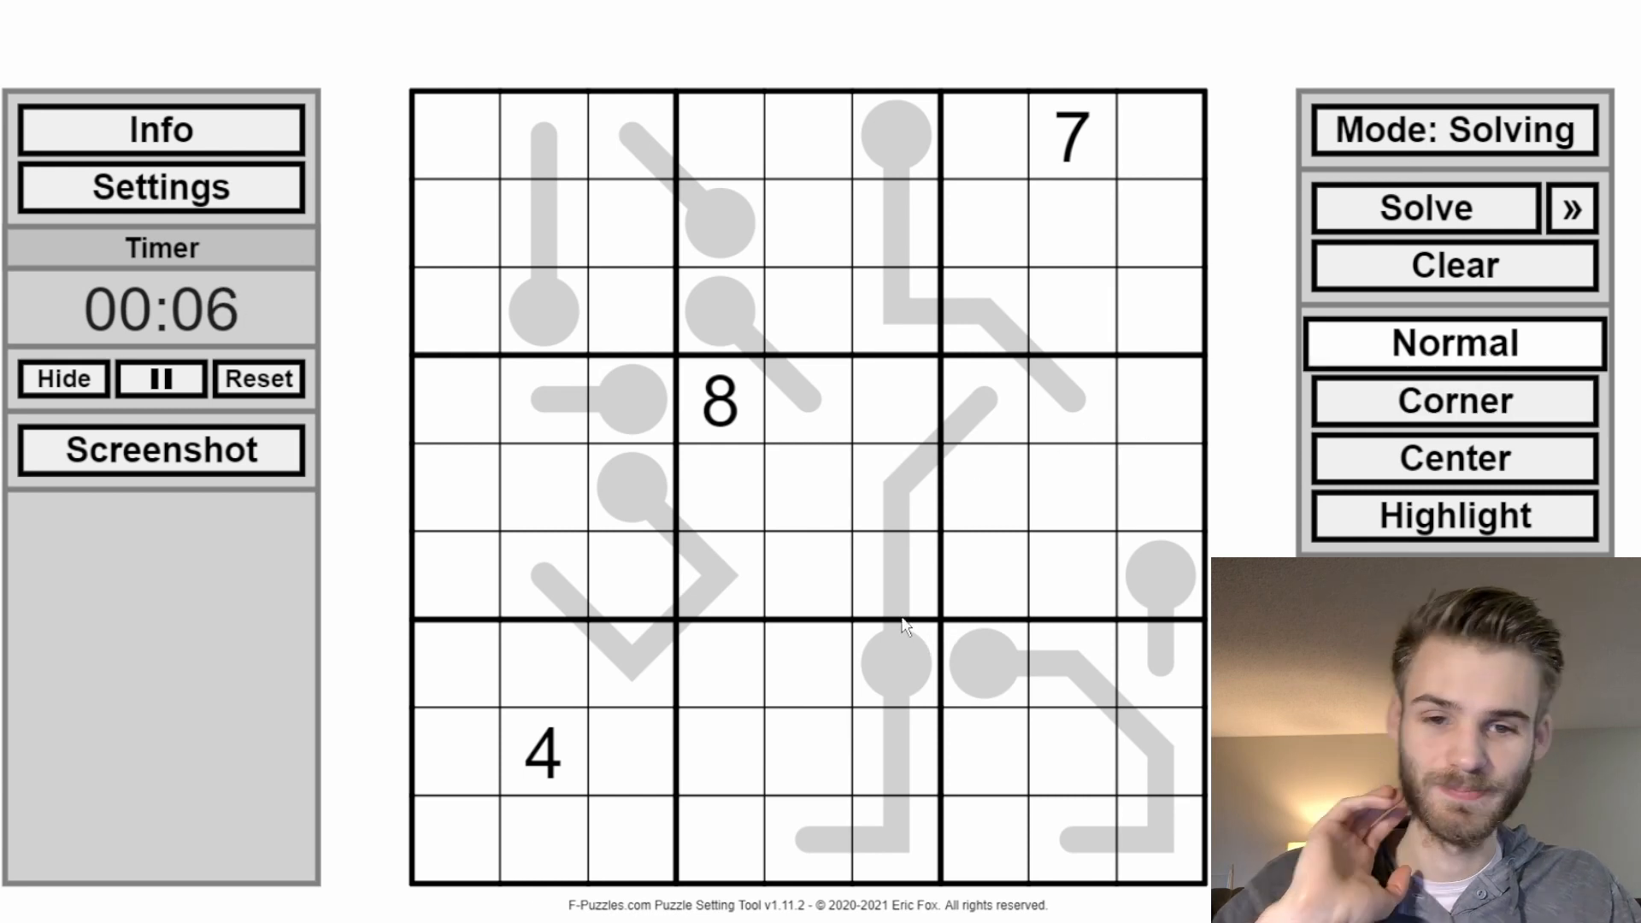
Step: Examine the three given digits and the thermometer cells in box 9 for a starting deduction
left_click(1072, 137)
left_click(720, 400, "ctrl")
left_click(543, 752, "ctrl")
left_click(1073, 665)
left_click_drag(1161, 665, 1160, 837)
left_click_drag(985, 837, 989, 769)
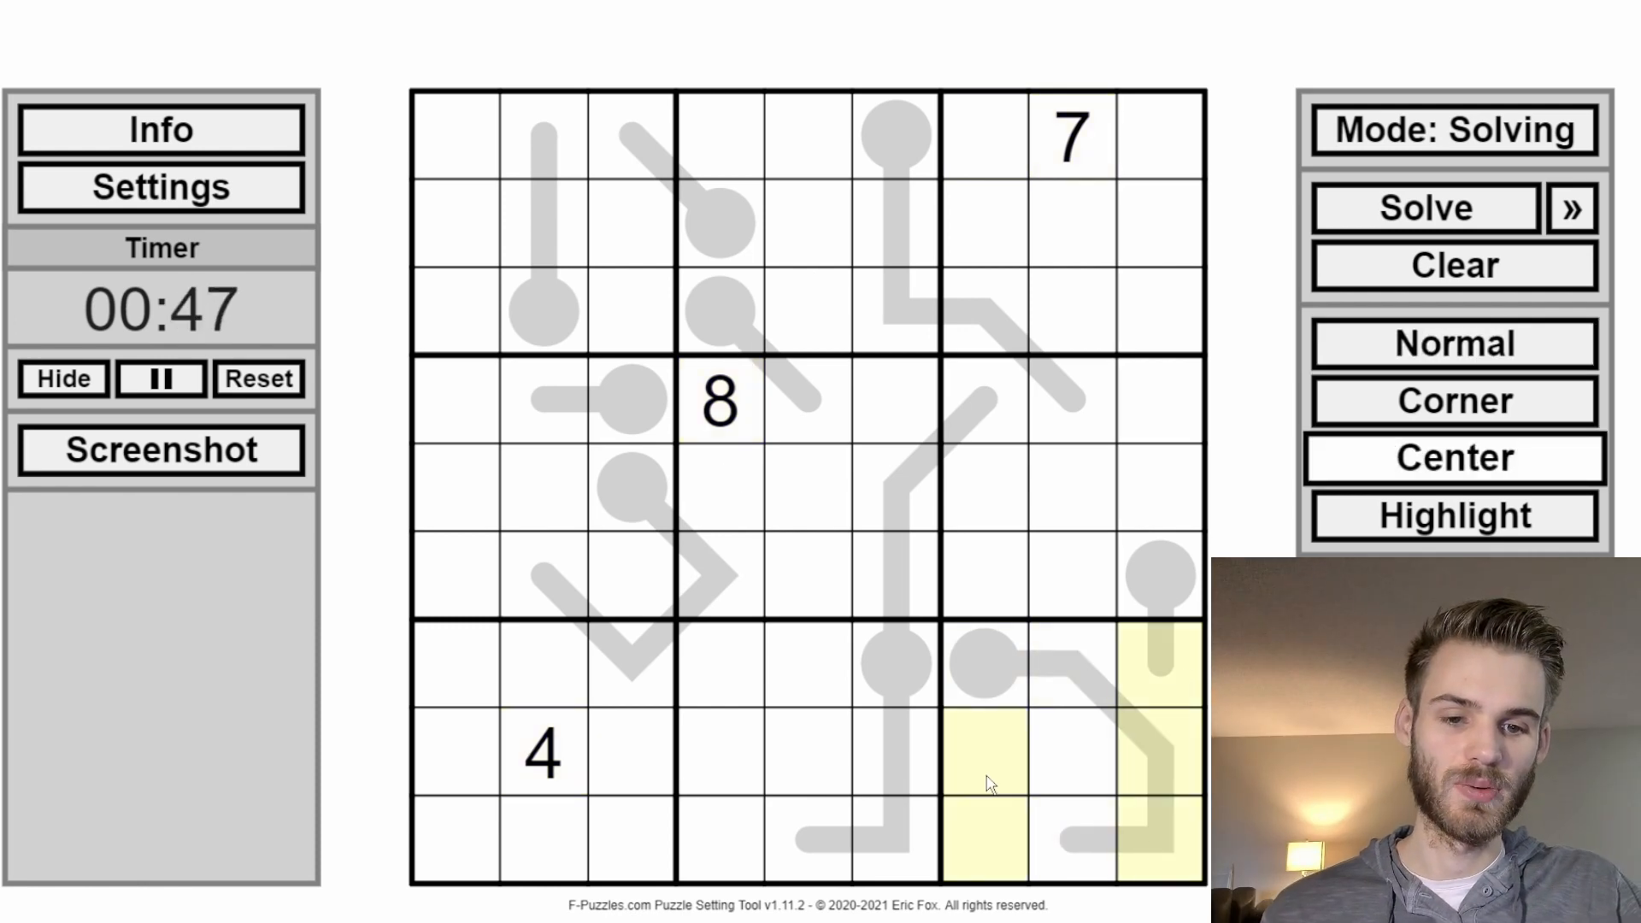
Step: Enter 9 in row 4, column 6, and pencil 12, 23, 34, 45 and 56 along the thermometer starting in row 1, column 6
left_click(1064, 402)
left_click(896, 400)
type("9")
left_click_drag(896, 838, 898, 487)
left_click(896, 136)
type("12")
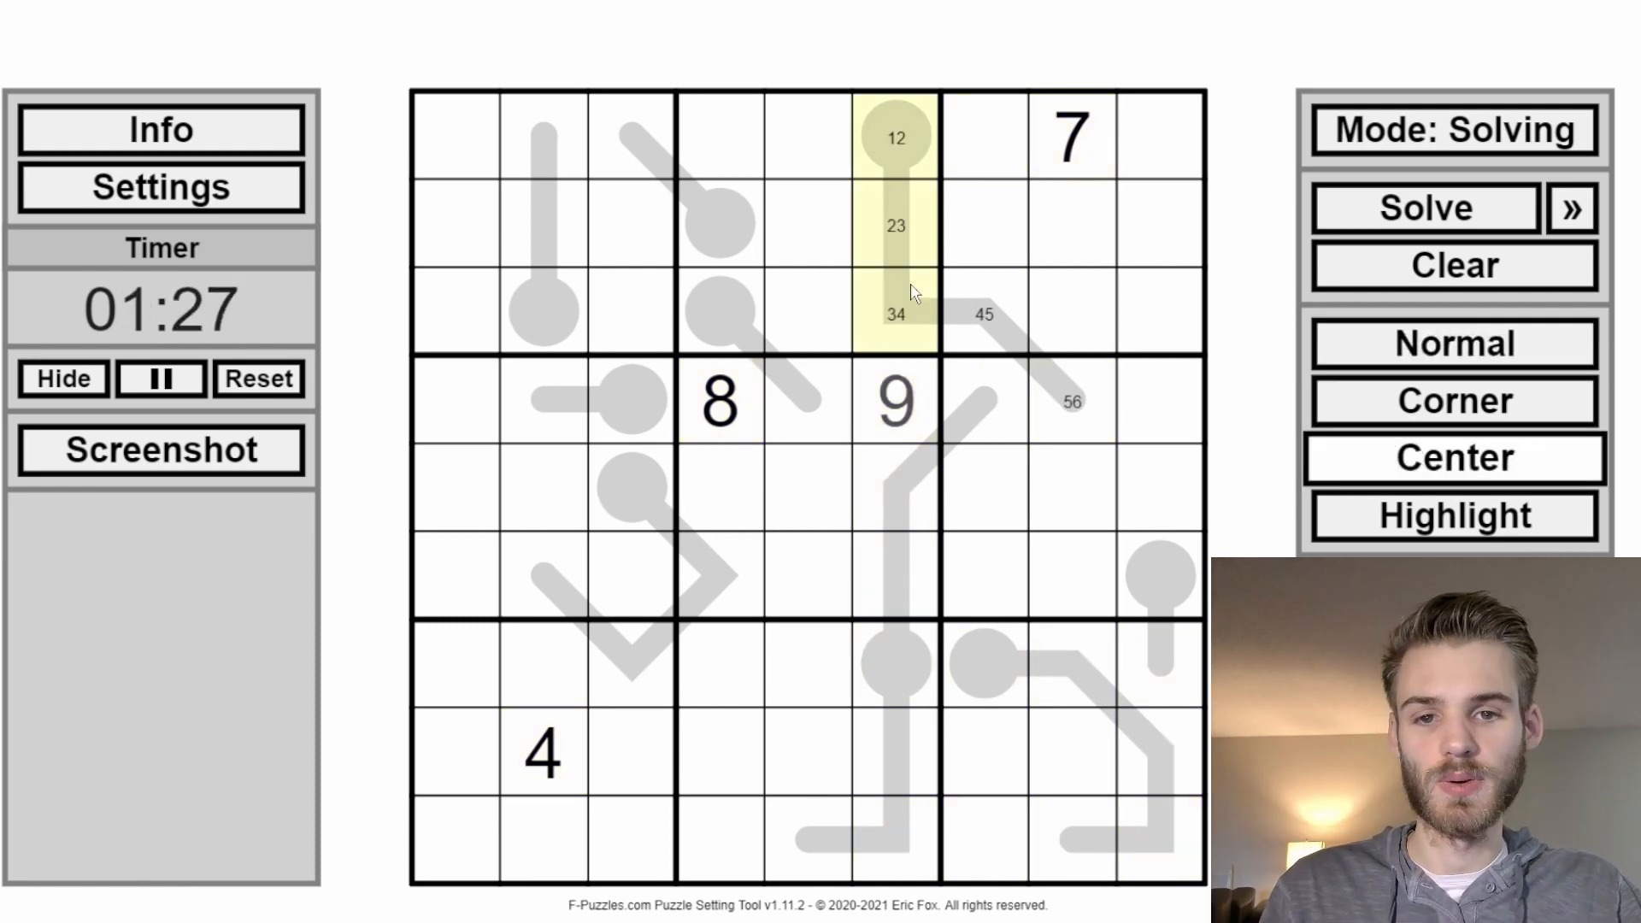
Step: Corner-mark 8 in column 5, rows 1 to 3, and enter 8 in row 9, column 6, and 9 in row 9, column 5, and row 1, column 4
left_click_drag(896, 137, 1072, 400)
left_click_drag(808, 136, 807, 313)
type("8")
left_click(896, 837)
type("8")
left_click(808, 837)
left_click(720, 137)
type("9")
Step: Pencil 12, 23, 34, 45 and 56 along the thermometer starting in row 7, column 7
left_click(720, 311)
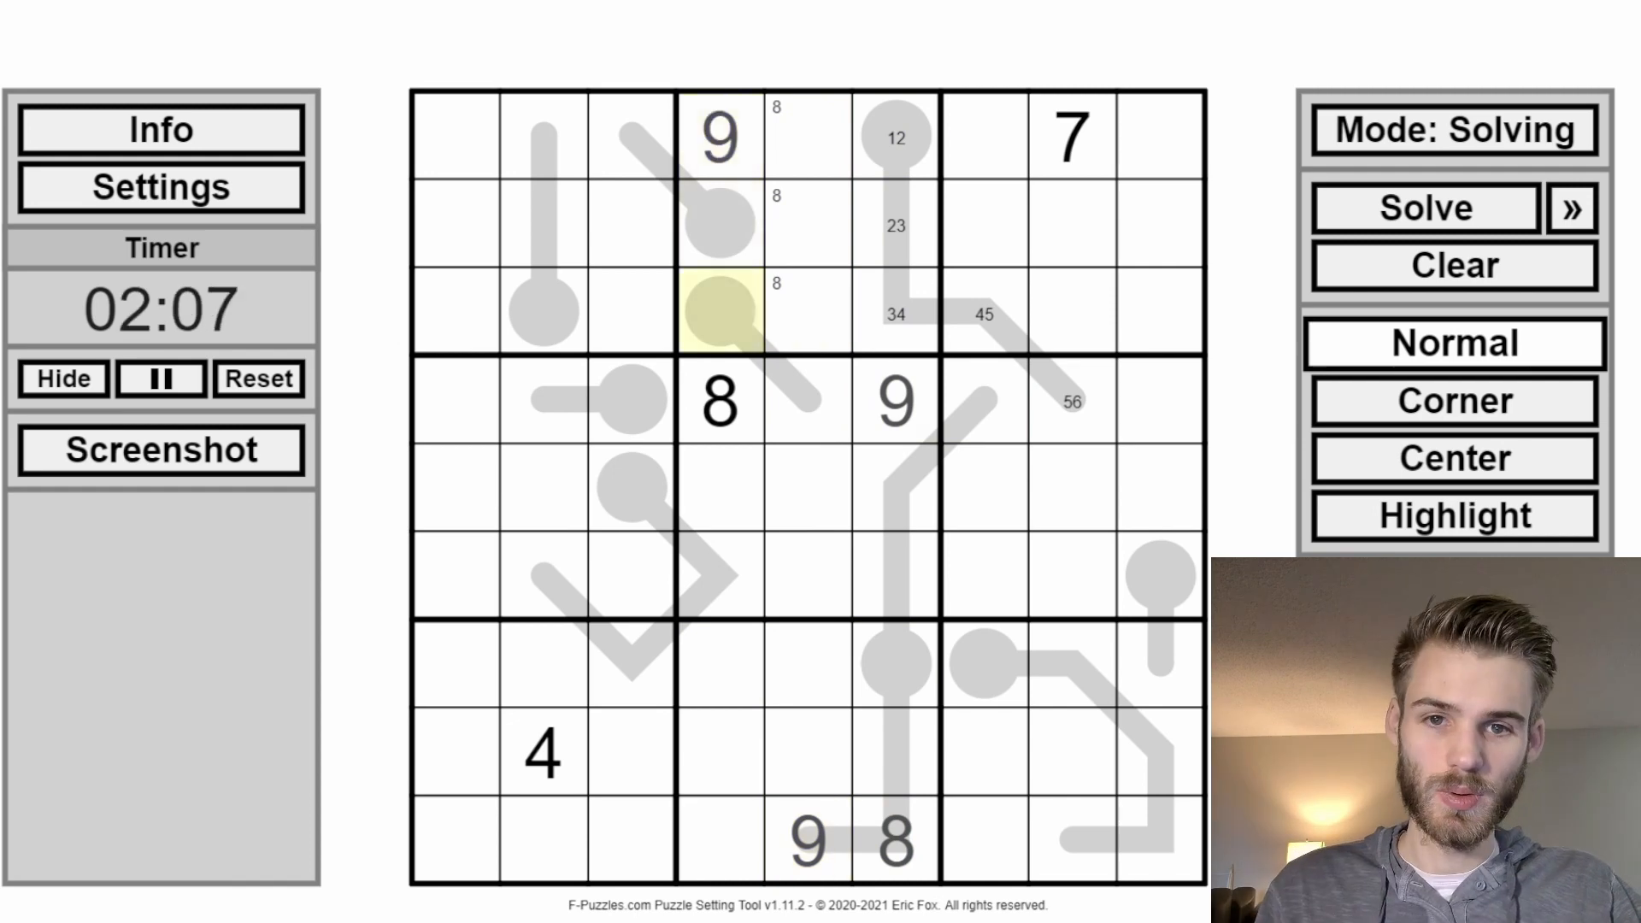
left_click_drag(1072, 665, 1154, 839)
left_click(1161, 665, "ctrl")
left_click_drag(985, 839, 896, 226)
left_click_drag(544, 137, 652, 132)
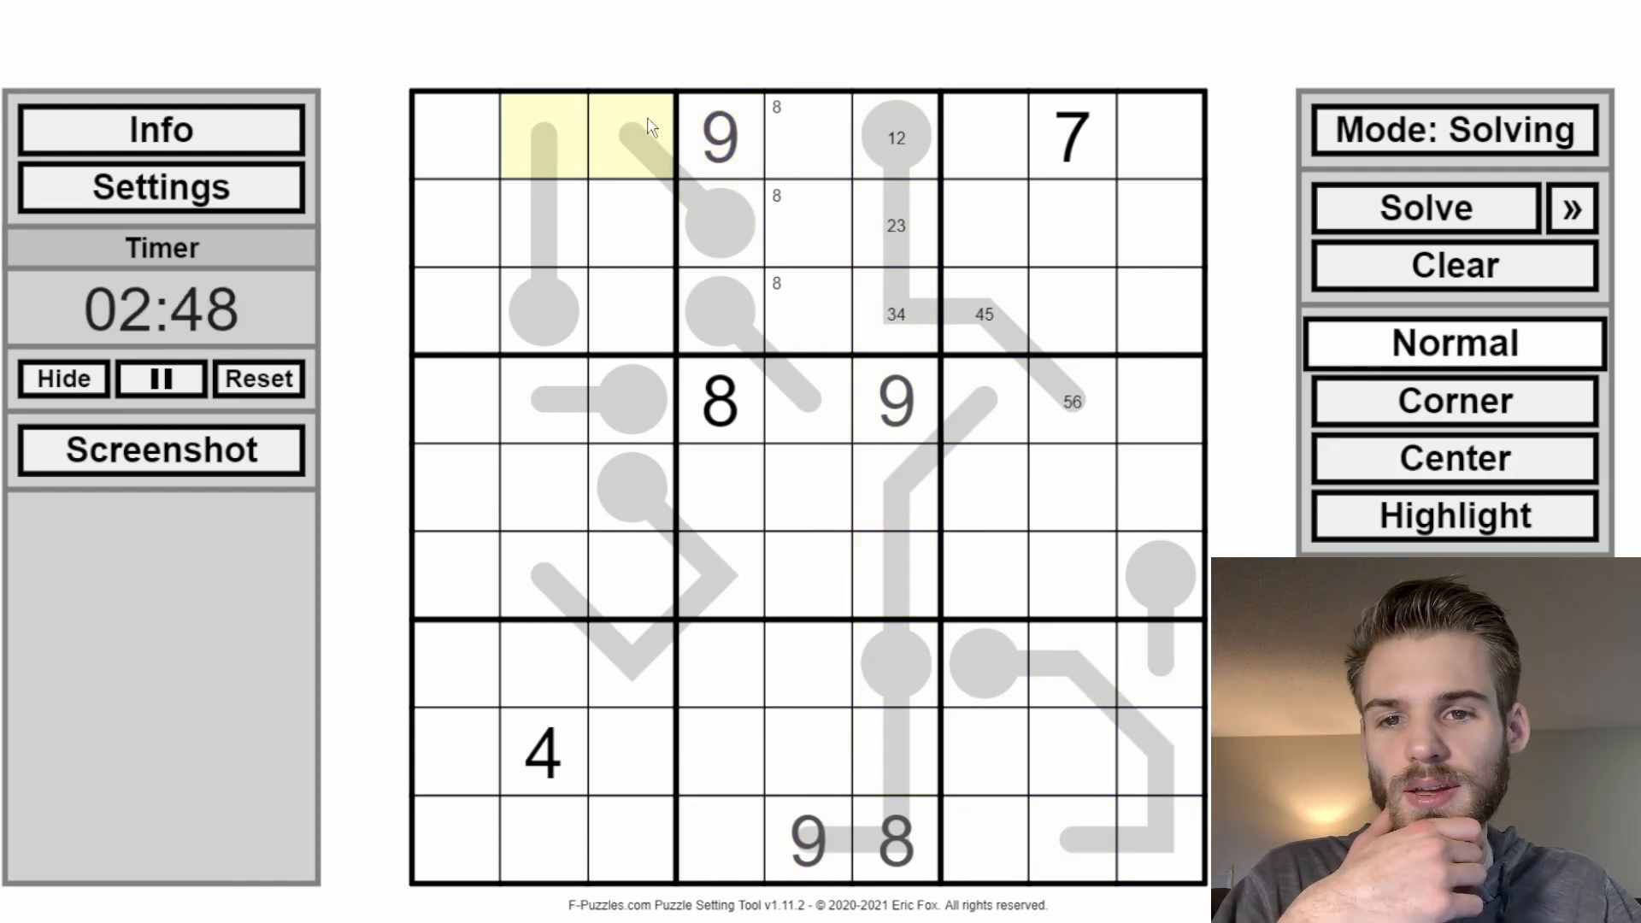
left_click(720, 311)
key("c")
left_click(1072, 838)
type("56")
left_click(1160, 838)
type("45")
Step: Enter 7 in row 8, 5 in row 6 and 6 in row 5 of column 6, and 7 in row 4, column 7
left_click_drag(1072, 224, 1056, 753)
left_click_drag(1160, 665, 987, 761)
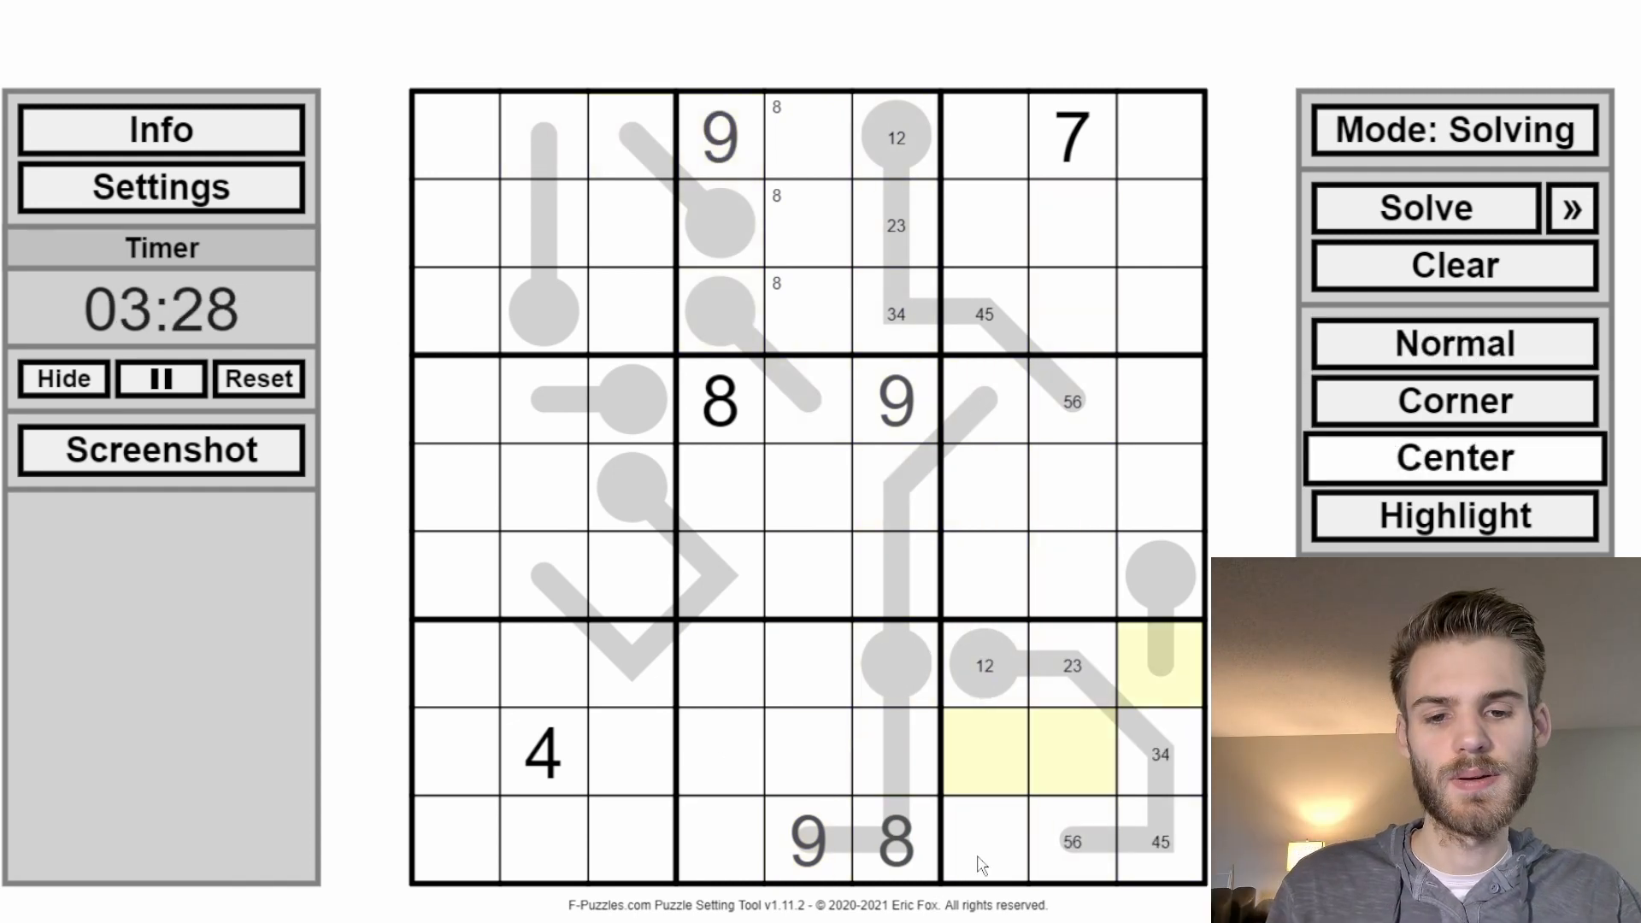
left_click(1160, 577)
left_click_drag(896, 489, 896, 665)
key("z")
left_click(896, 753)
type("7")
left_click(895, 577)
type("5c")
Step: Pencil 234 in row 4, column 5, and 123 in row 3, column 4
left_click(809, 400)
type("234")
left_click(720, 311)
type("123")
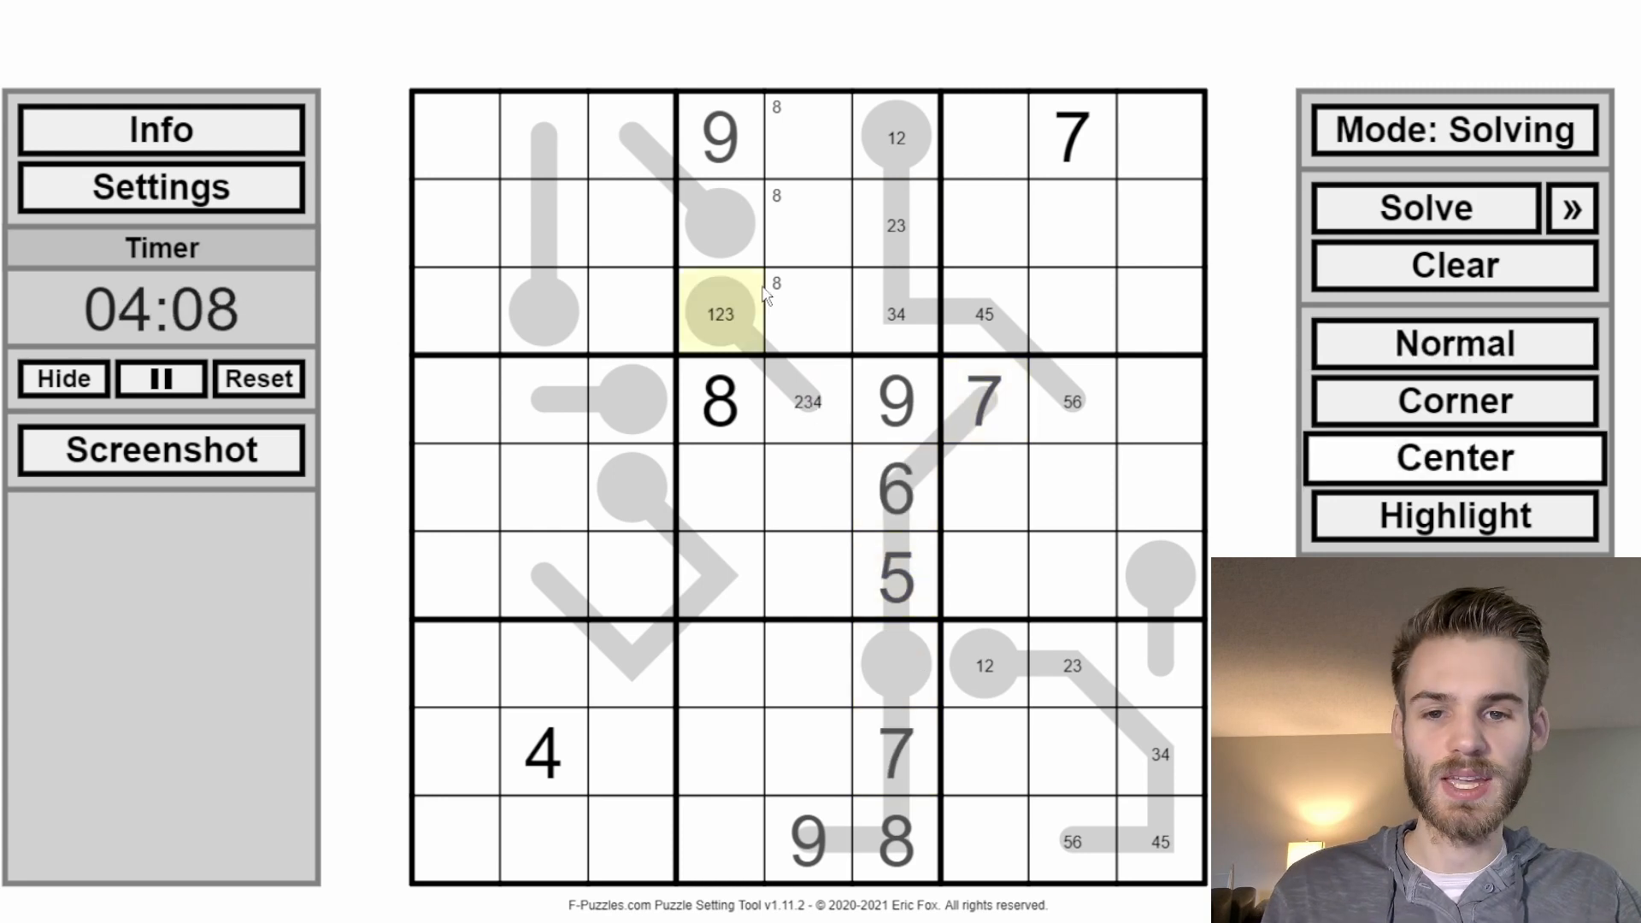
Step: Fill the box 2 thermometer with 1, 2, 4, 5, 6 and the box 9 one with 1 to 5; pencil 235 and 123 in row 4, columns 2 and 3
type("z")
left_click(1072, 400)
type("6c235")
left_click(633, 400)
type("123")
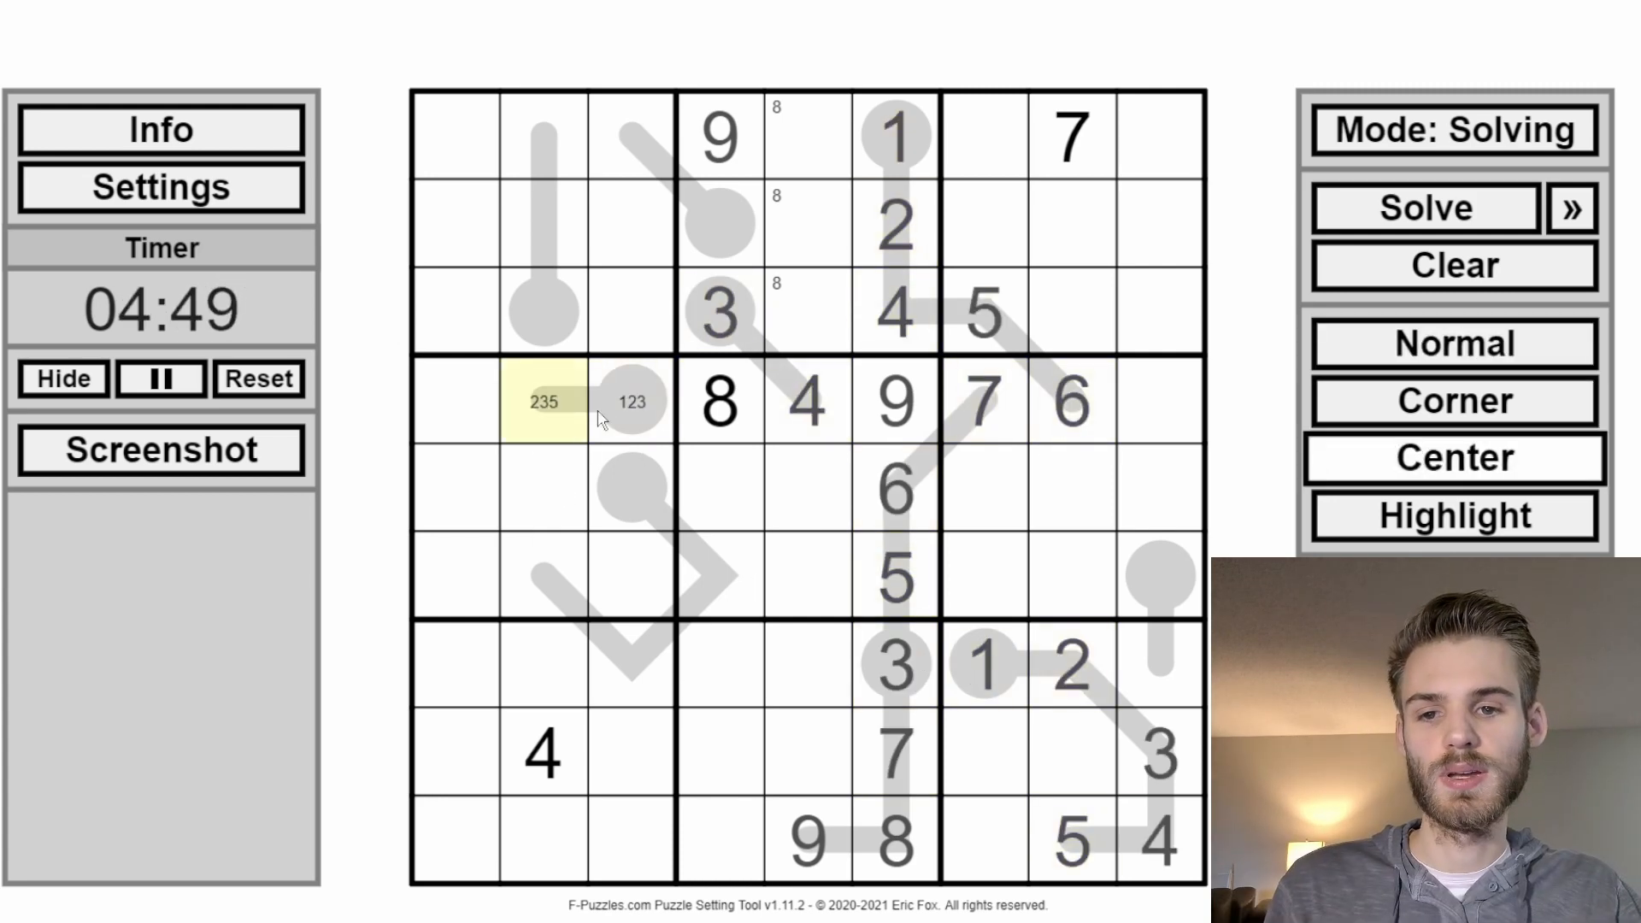
Step: Enter 7 in row 7, column 9, and pencil 12 in row 6, column 9
left_click(1160, 665)
type("7")
left_click(1160, 577)
Step: Corner-mark 8 and 9 in row 7, columns 1 and 2, 8 in column 3, and 3 and 7 in row 9, columns 1 to 3
left_click_drag(544, 665, 435, 654)
type("89")
left_click(633, 665)
type("8")
left_click_drag(455, 842, 633, 842)
type("37")
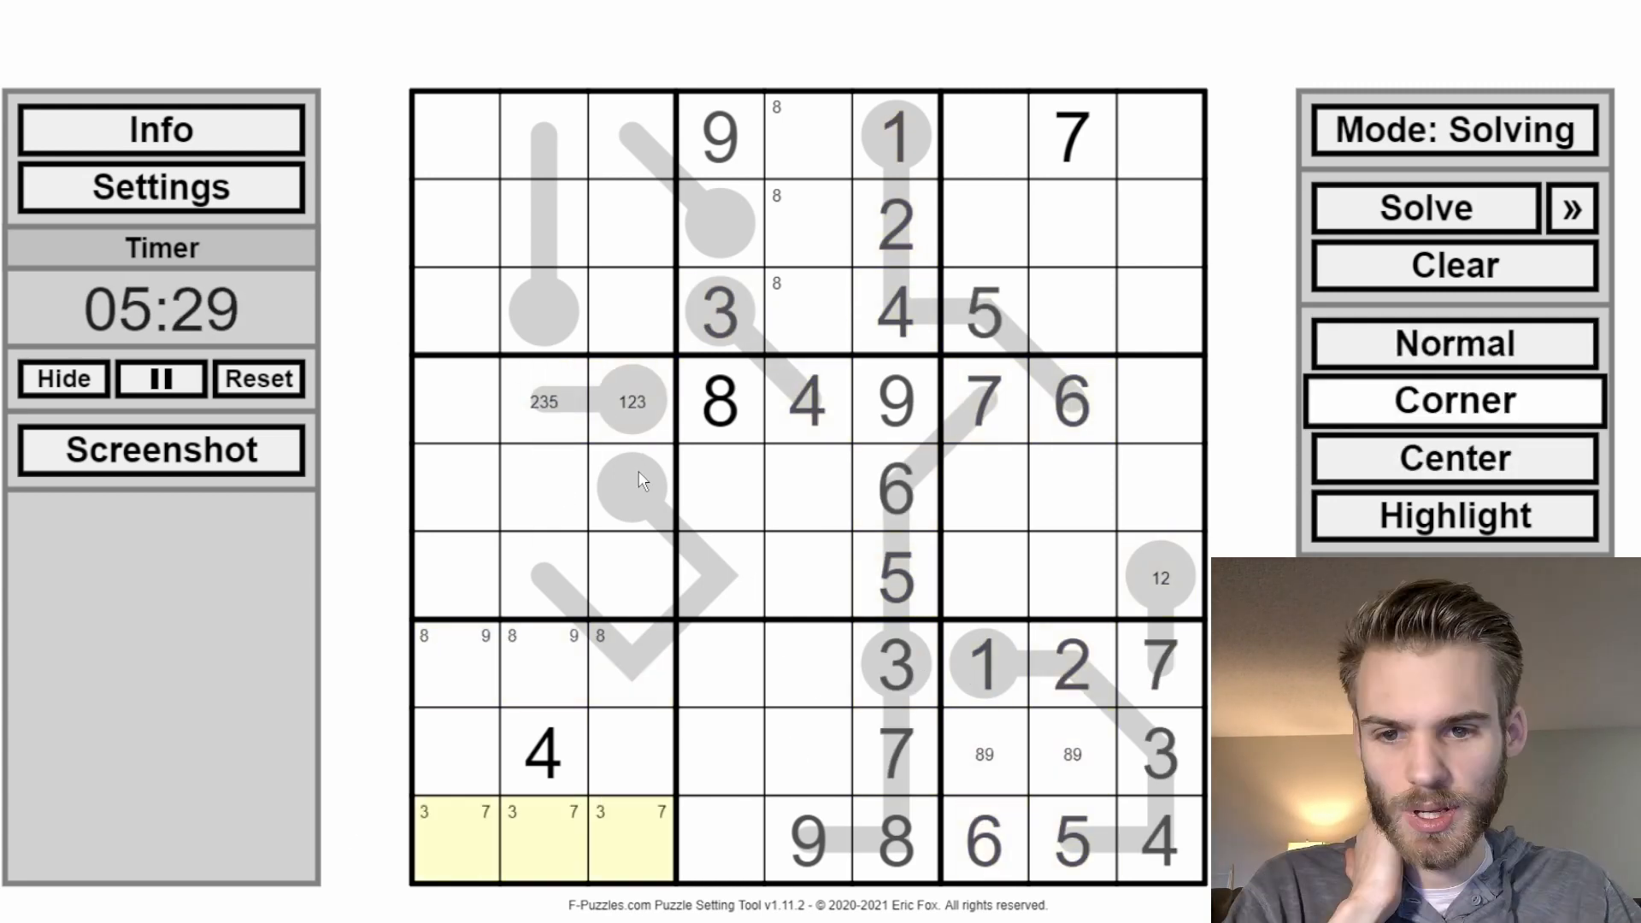
Step: Pencil 12345, 27, 568 and 6789 along the thermometer running from row 5, column 3, to row 6, column 2
type("c")
left_click(544, 577)
type("6789")
left_click(633, 665)
type("56787")
left_click(719, 586)
type("27")
left_click(637, 491)
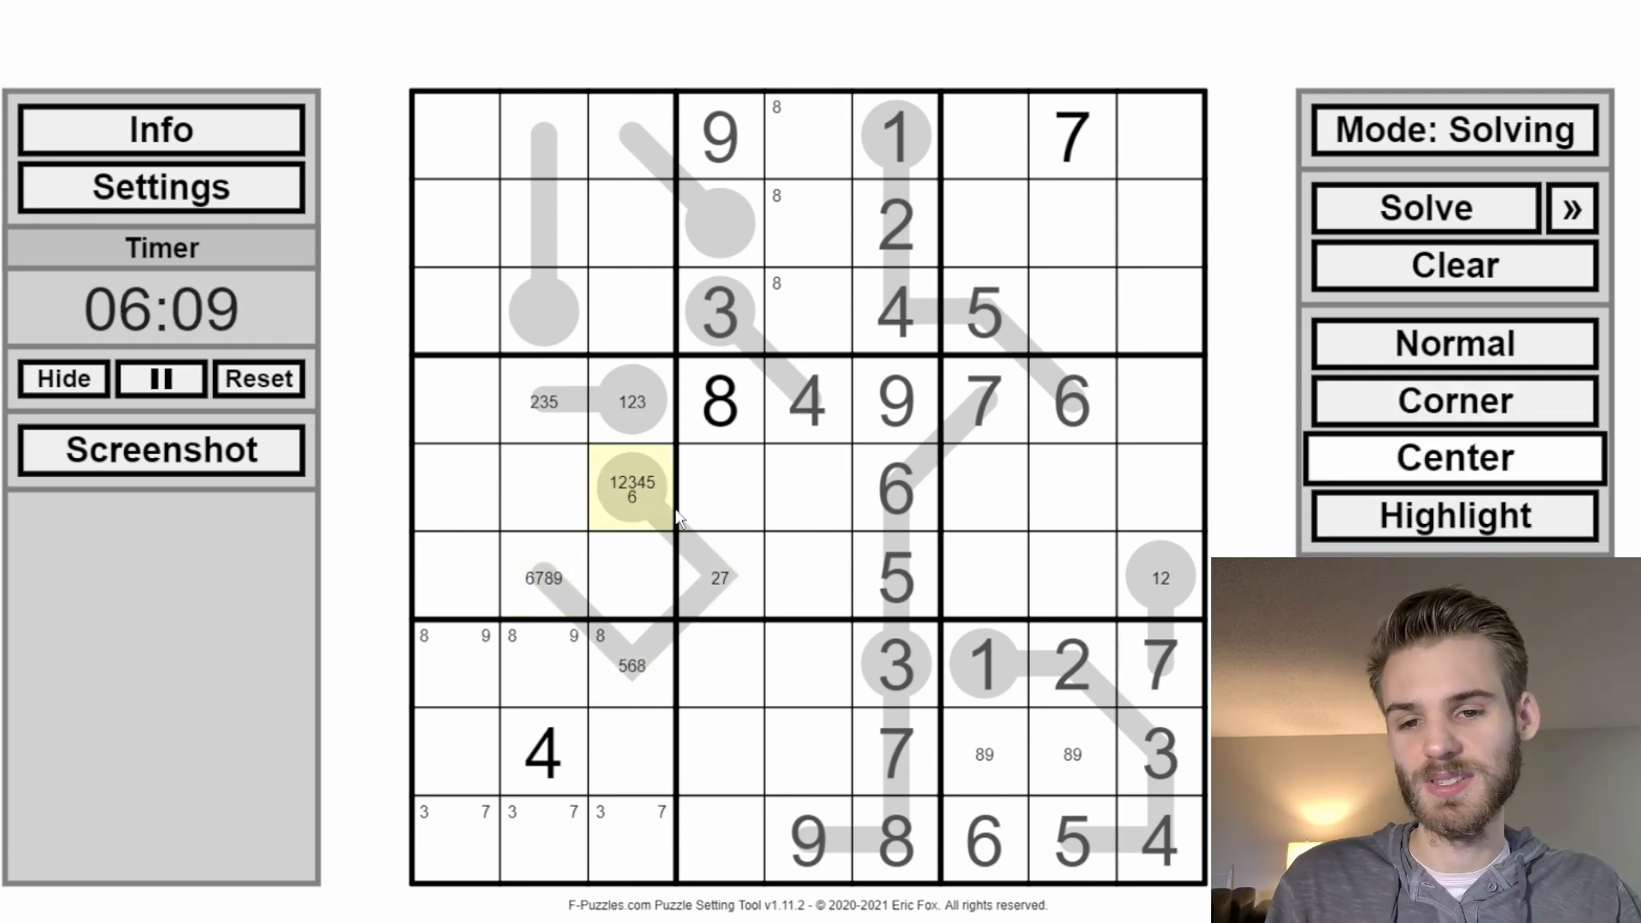
left_click(665, 513)
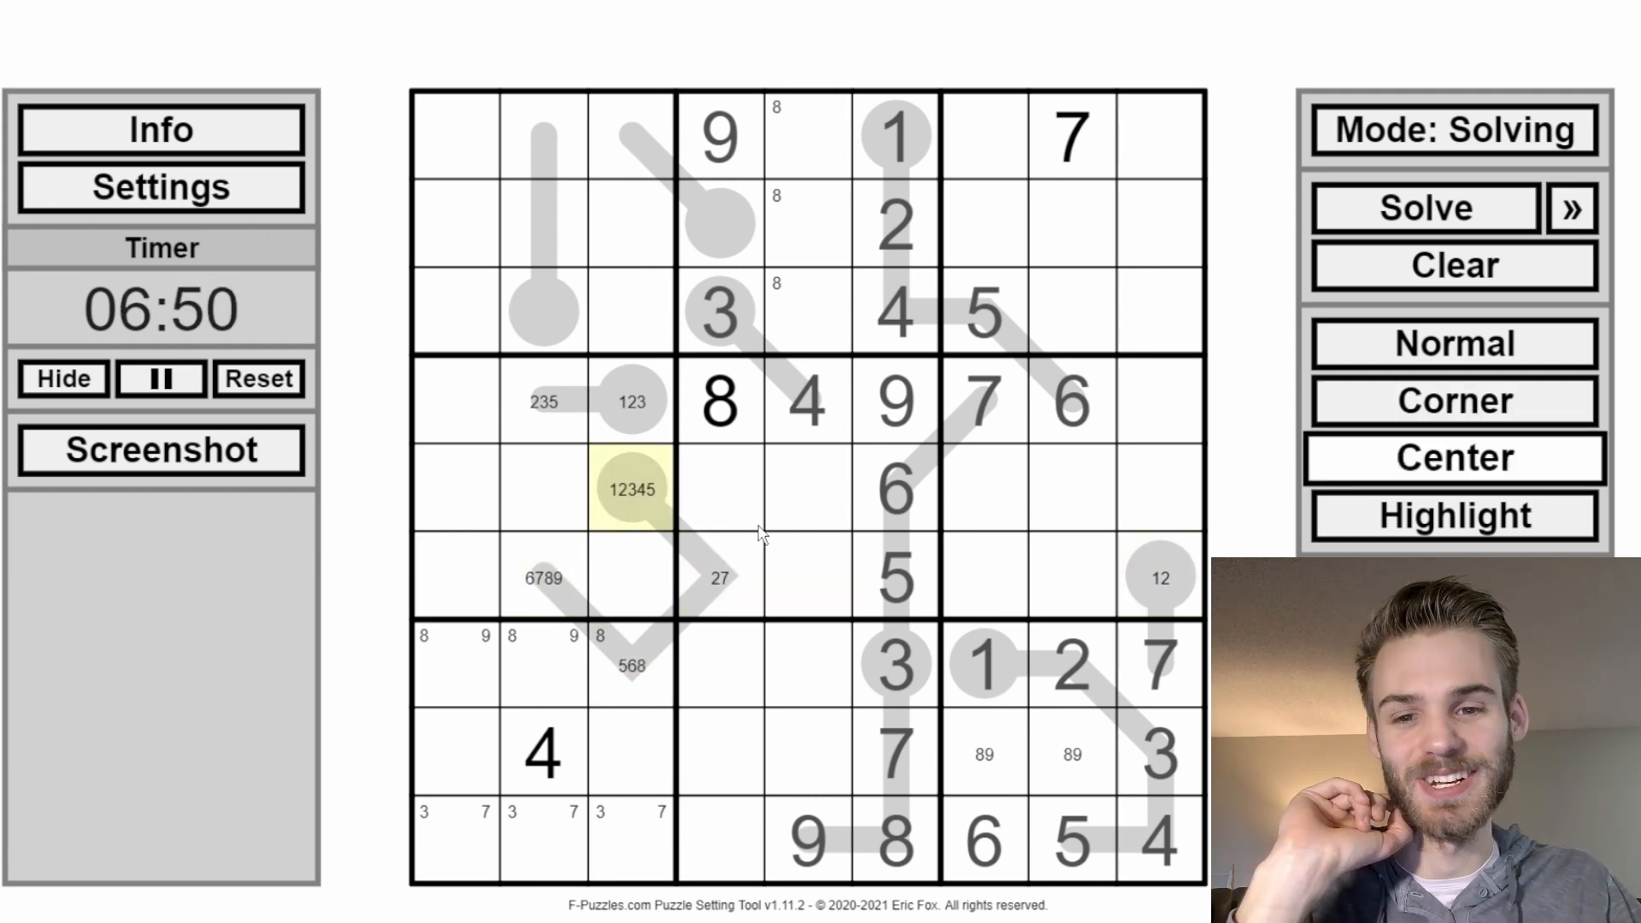
Step: Enter 7 in row 6, column 4, 8 in row 7, column 3, and 9 in row 6, column 2, to complete that thermometer's upper cells
left_click_drag(637, 496, 741, 594)
key("z")
left_click(720, 577)
type("7")
left_click(632, 665)
type("8")
left_click(544, 577)
type("9")
left_click(632, 490)
key("BackSpace")
Step: Enter 9 in row 7, column 1, and corner-mark 9 in column 3, rows 2 and 3
left_click(456, 665)
type("z9")
left_click_drag(633, 224, 633, 312)
type("x9")
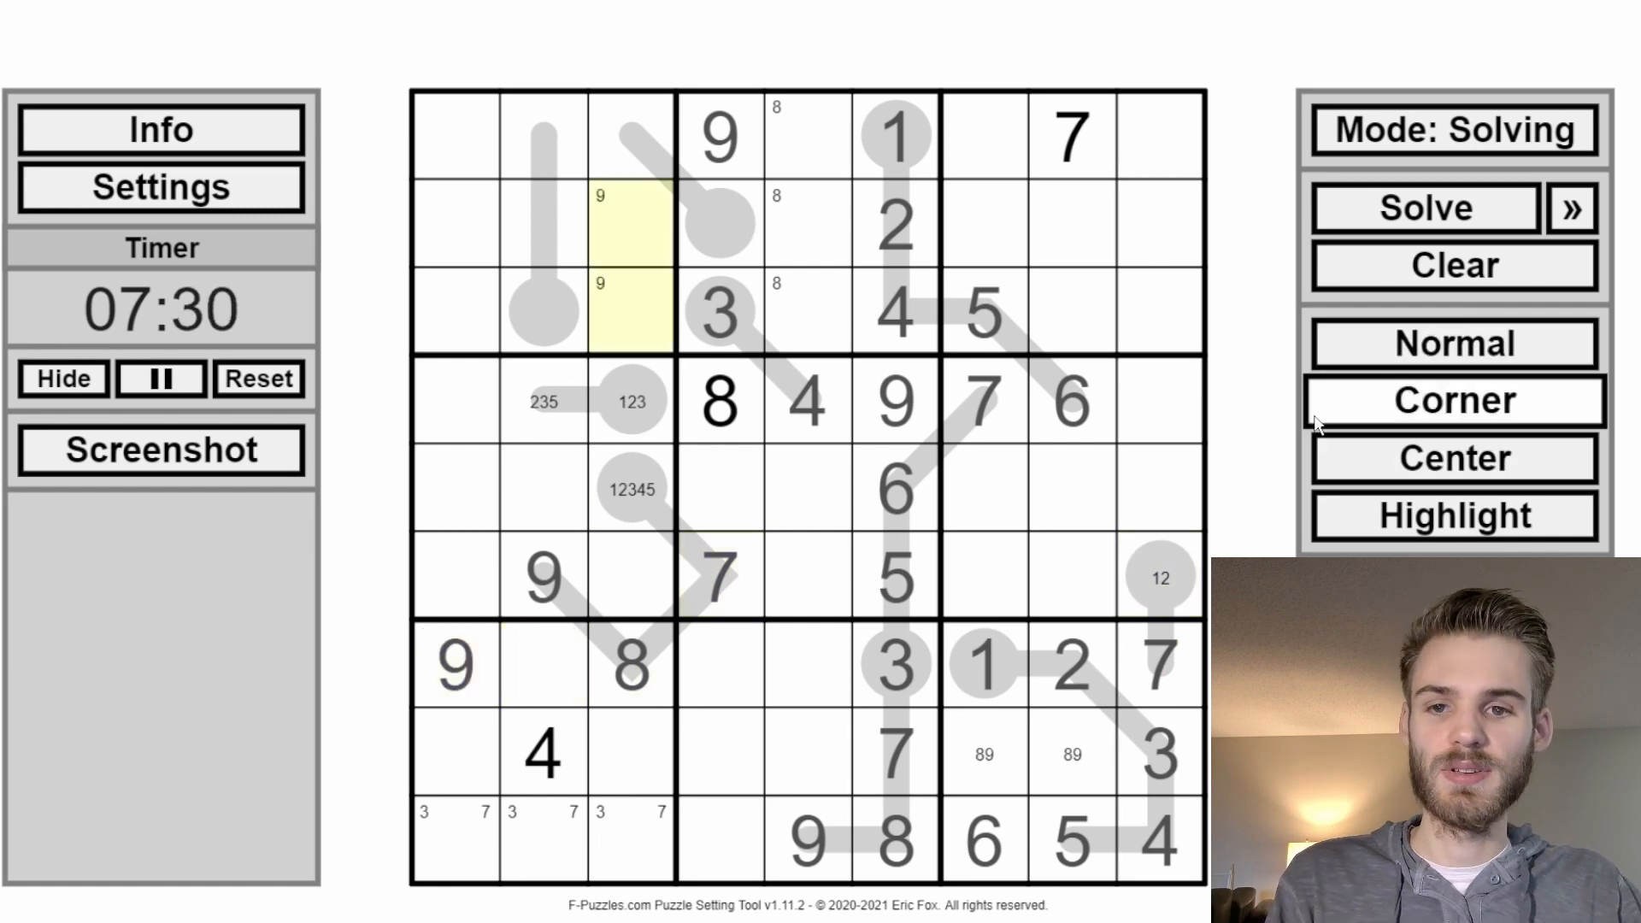
Step: Narrow row 7, column 2, to 56, and enter 6 there and in row 6, column 1
left_click(544, 665)
type("56")
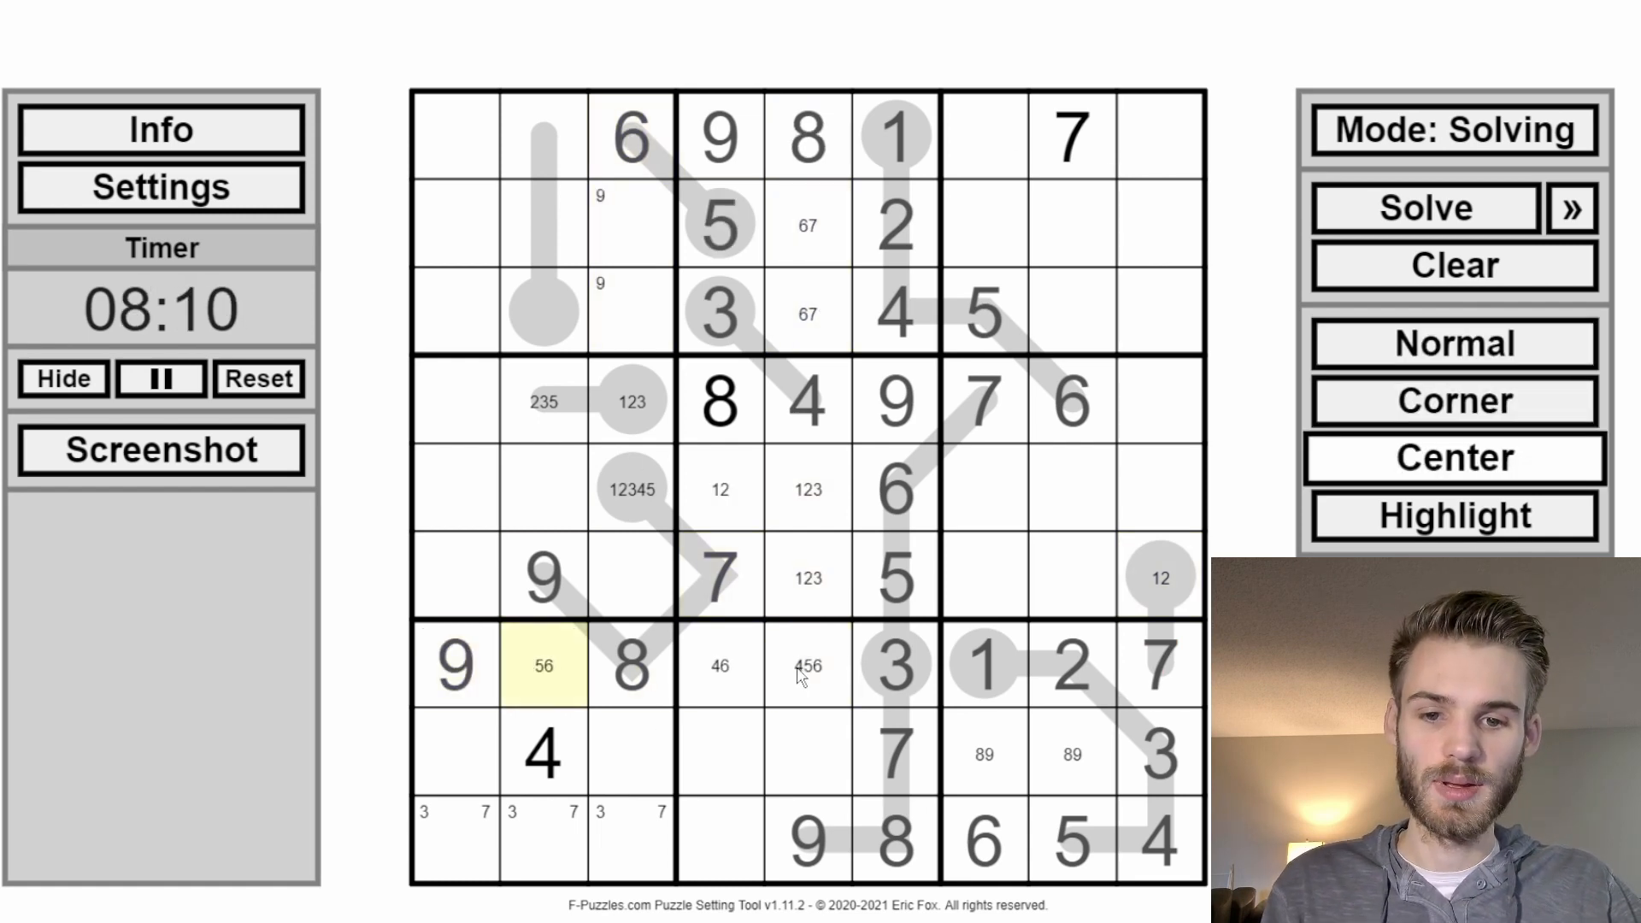
left_click(721, 842)
left_click(456, 577)
type("6")
left_click(543, 665)
type("6")
Step: Pencil 78 in row 5, columns 1 and 2, and corner-mark 4 in column 3, rows 5 and 6, and column 1, rows 1 and 2
left_click_drag(455, 842, 633, 842)
left_click_drag(543, 490, 455, 505)
type("c78")
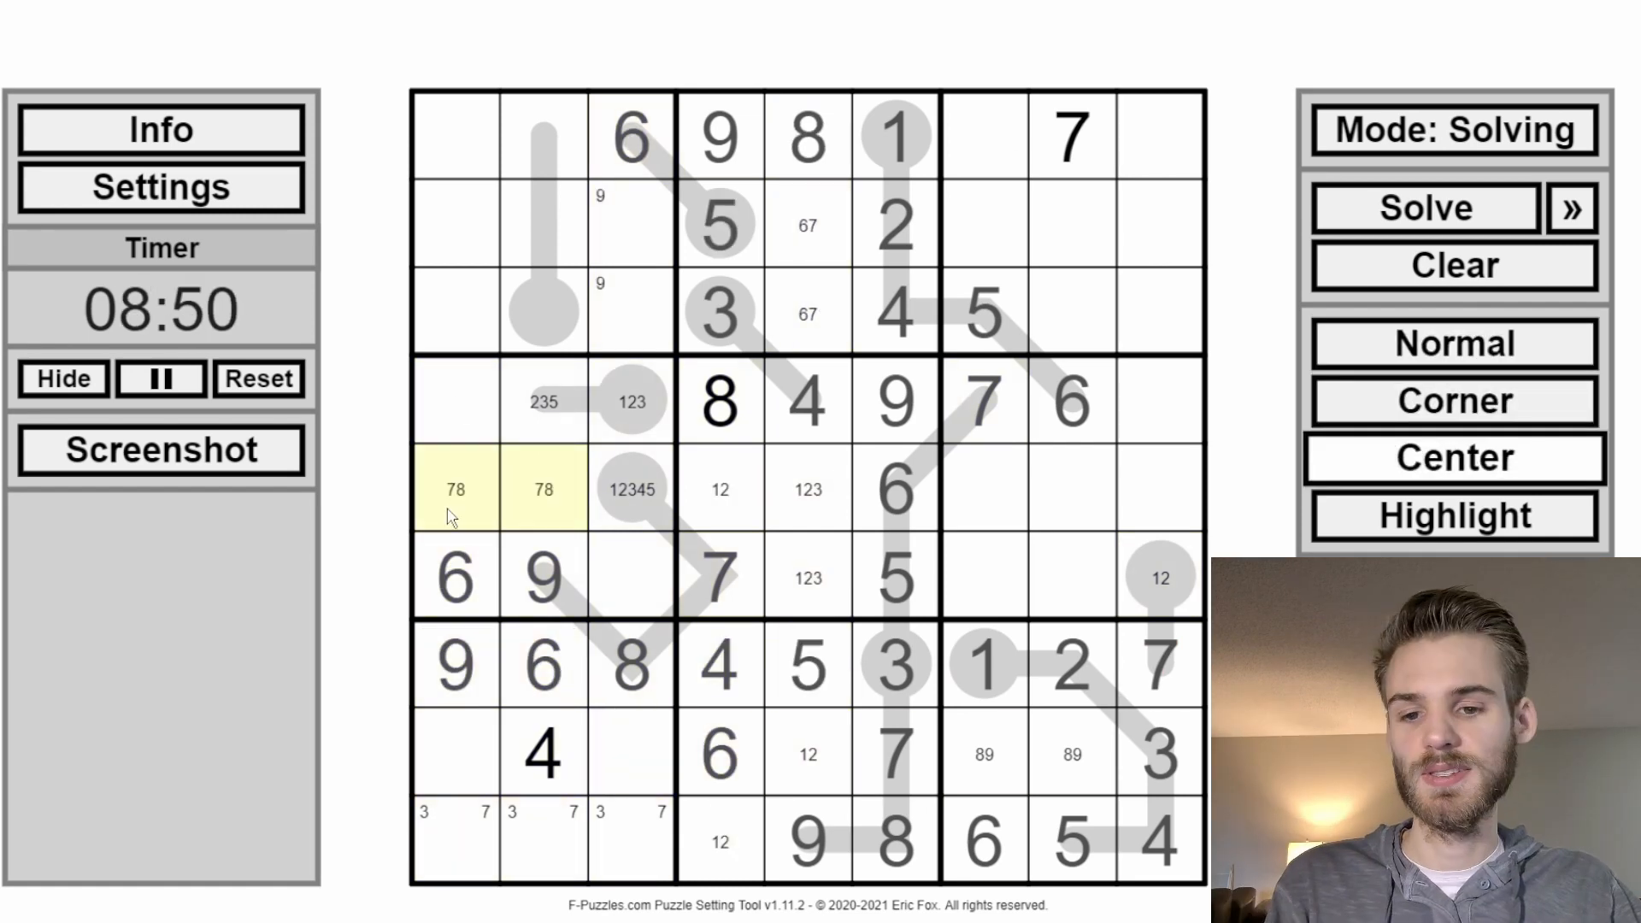
left_click_drag(632, 490, 633, 577)
type("x4")
left_click_drag(456, 136, 456, 224)
type("4")
Step: Enter 2 in row 1 and 5 in row 4 of column 9
left_click(1161, 136)
type("z2")
left_click(1161, 402)
type("5")
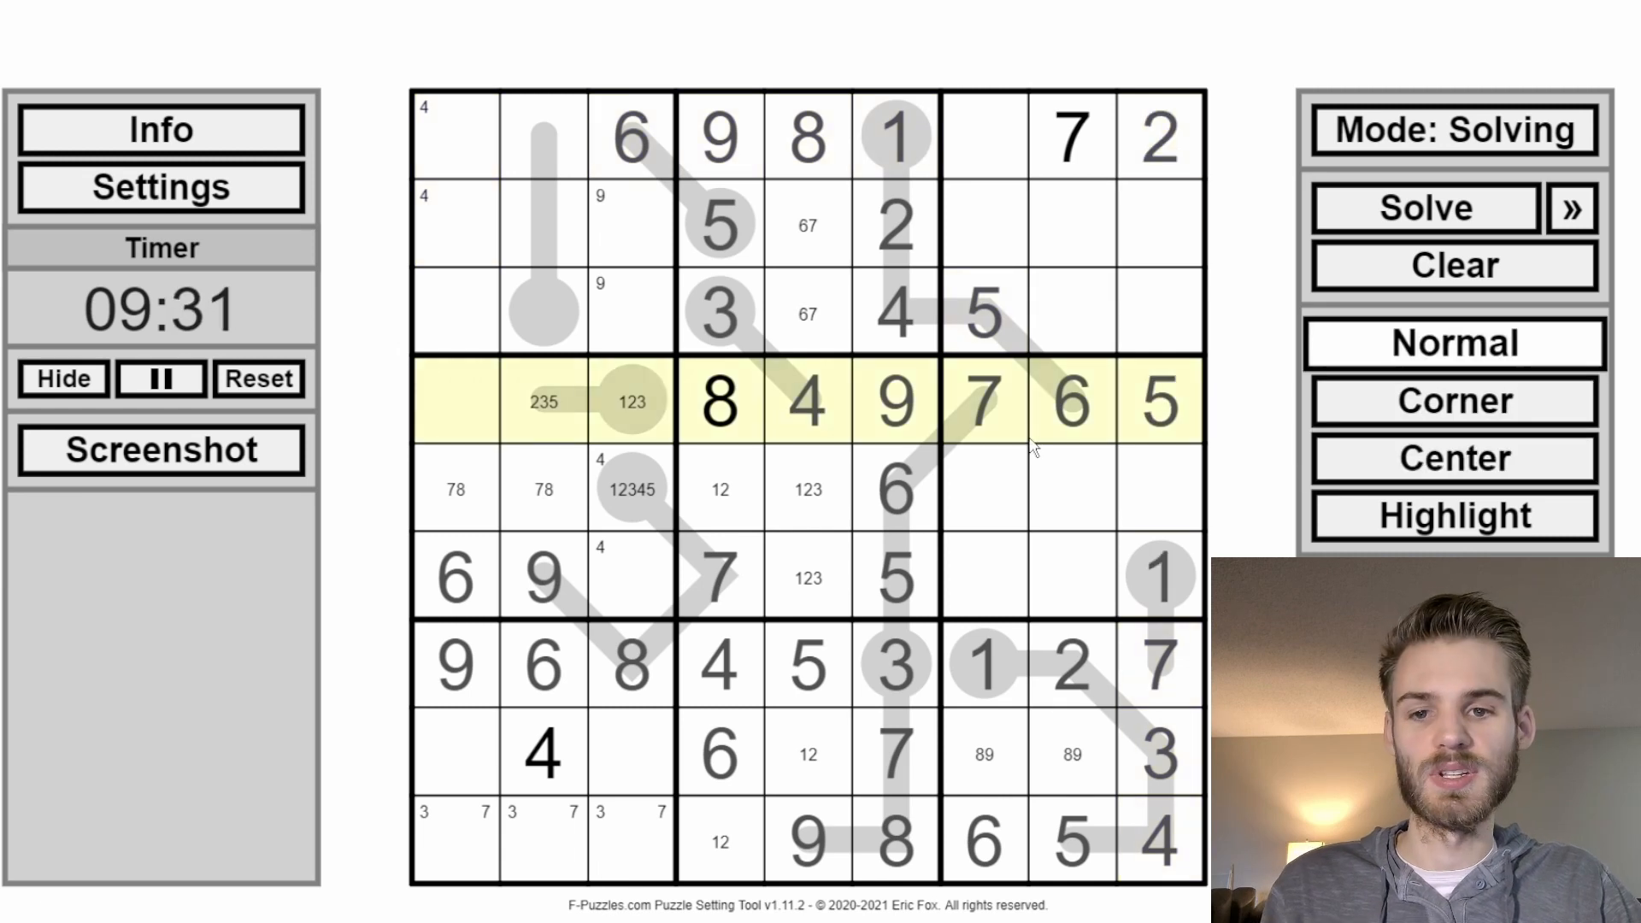
Step: Enter 5 in row 5, column 3, pencil 34 in row 2, column 2, and row 1, column 7, and enter 4 in row 1, column 1
left_click(633, 490)
type("5")
type("34")
left_click(544, 224)
type("34")
left_click(456, 137)
type("z4")
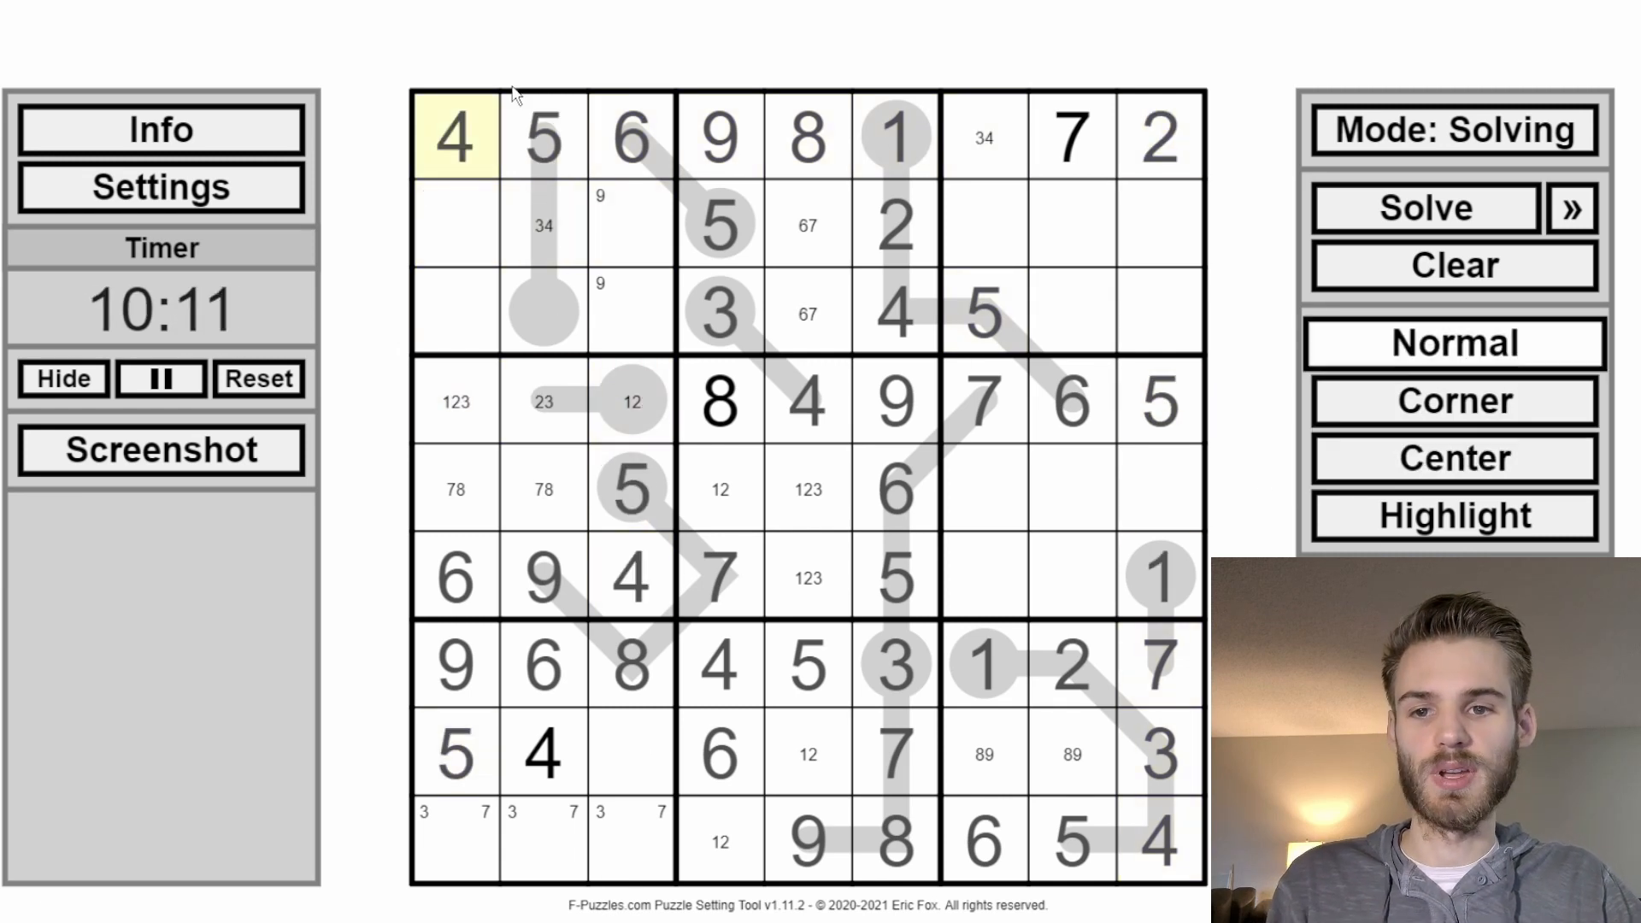
Step: Enter 3 and 1 in column 2, rows 2 and 3, and pencil 79 in column 3, rows 2 and 3
left_click(543, 224)
type("3")
left_click(544, 312)
left_click_drag(632, 224, 632, 312)
type("79")
Step: Enter 8 in row 2 and 2 in row 3 of column 1, and 3 in row 1, column 7
left_click(456, 224)
type("z8")
left_click(456, 312)
type("2")
left_click(985, 137)
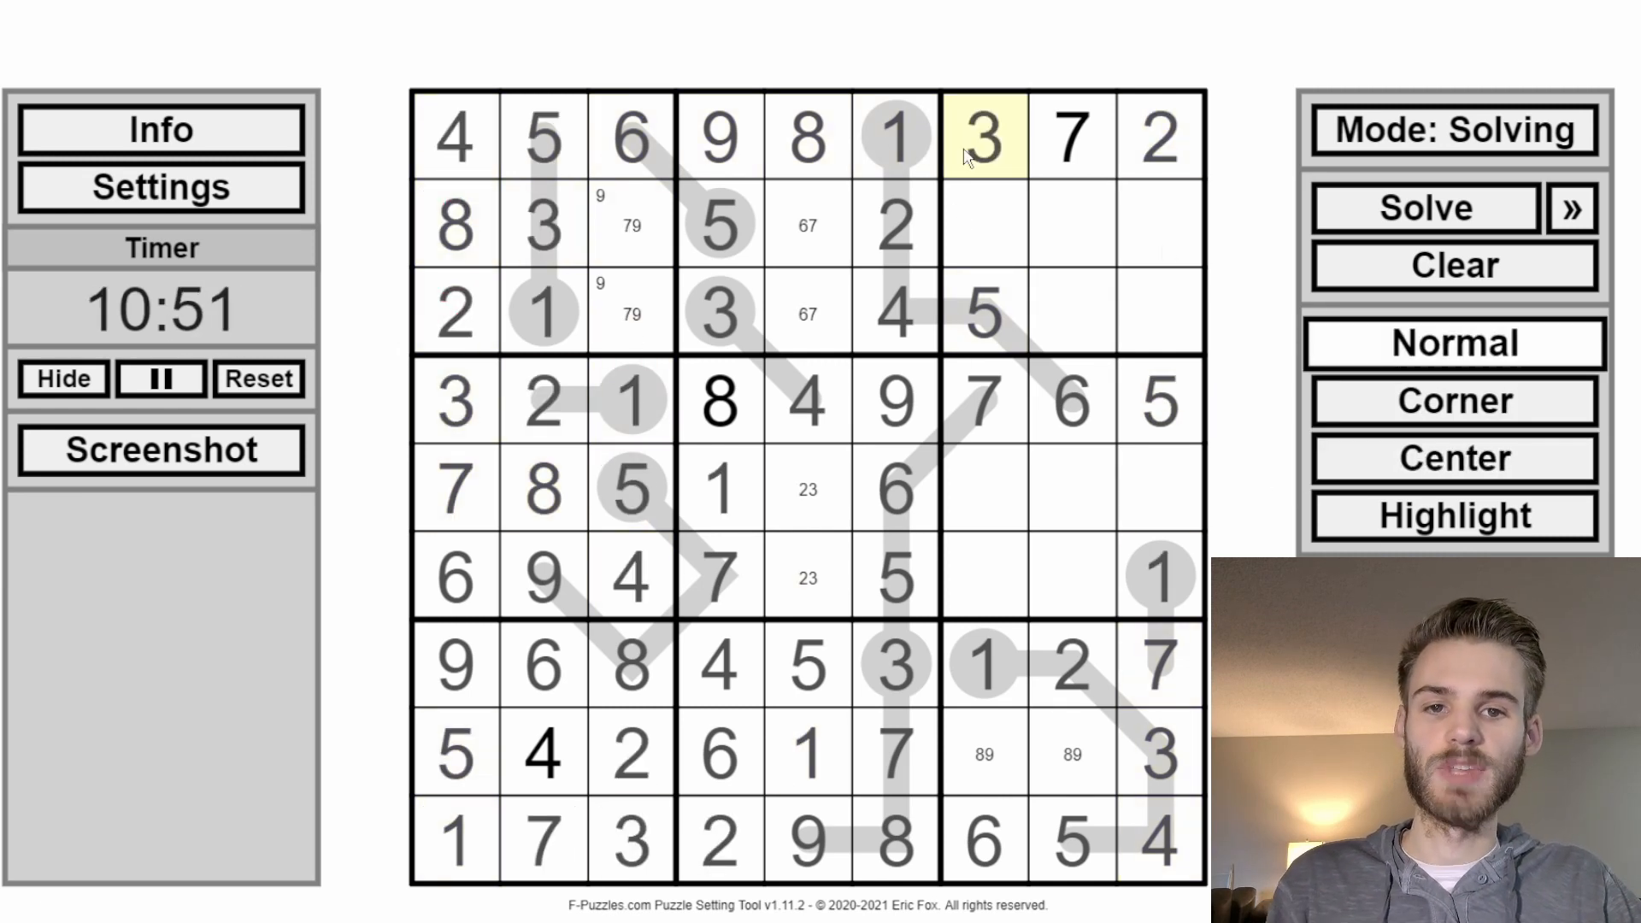
Step: Enter 3 and 8 in row 6, columns 8 and 7, 2 and 3 in row 5, columns 7 and 5, and fill the remaining cells
left_click(1072, 578)
type("3")
left_click(985, 578)
type("8")
left_click(985, 489)
type("2")
left_click(808, 490)
type("3")
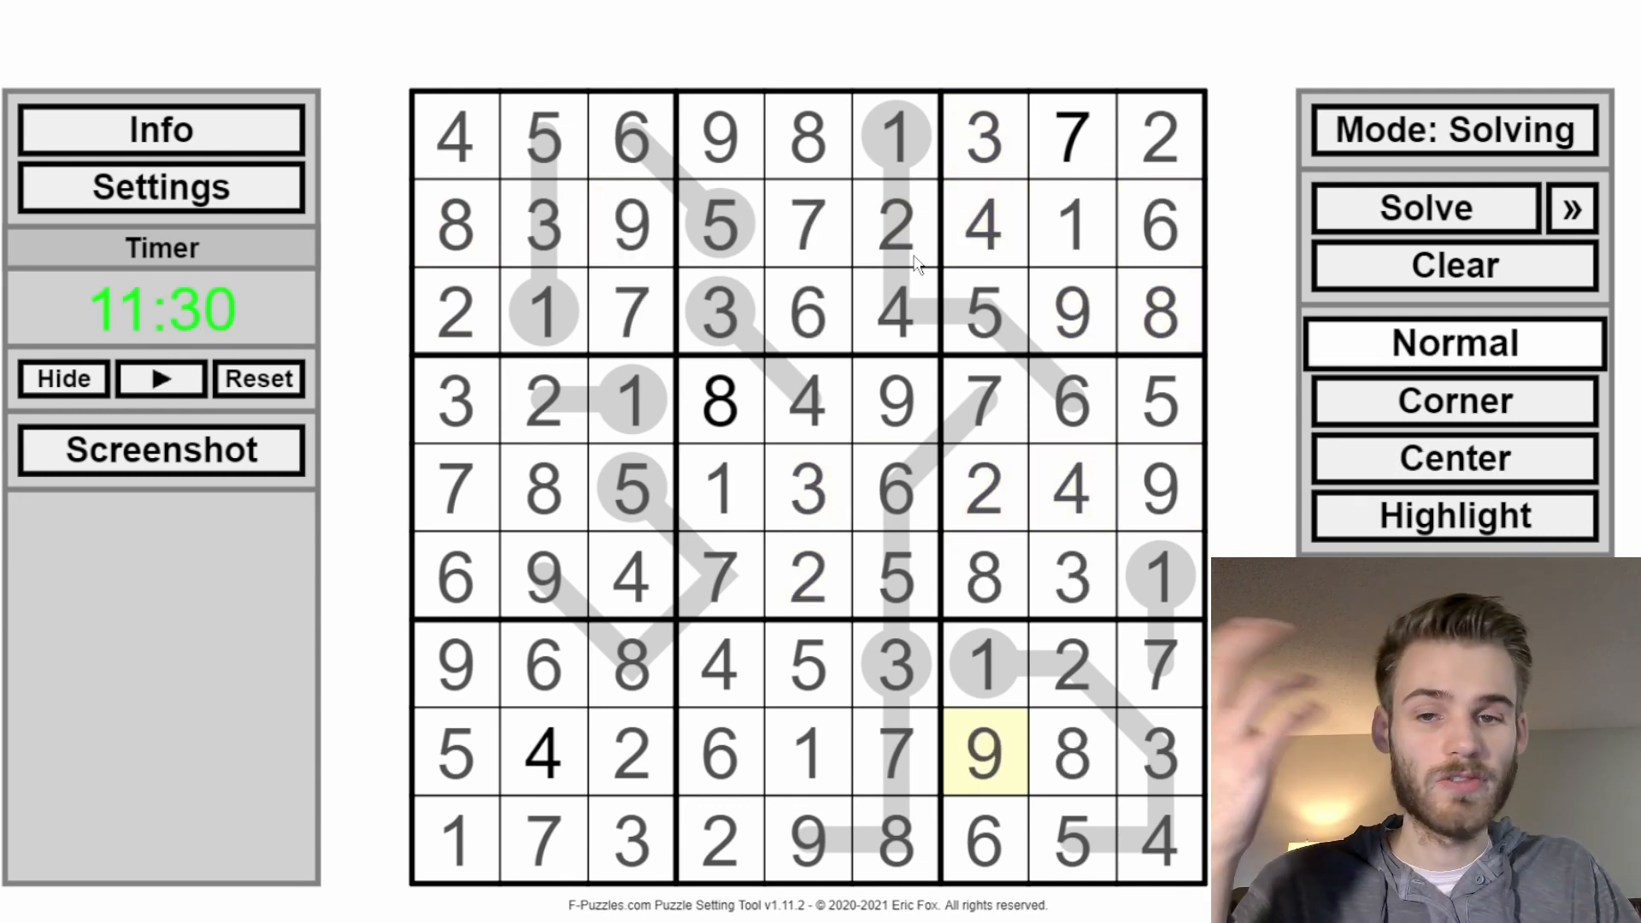
left_click(849, 291)
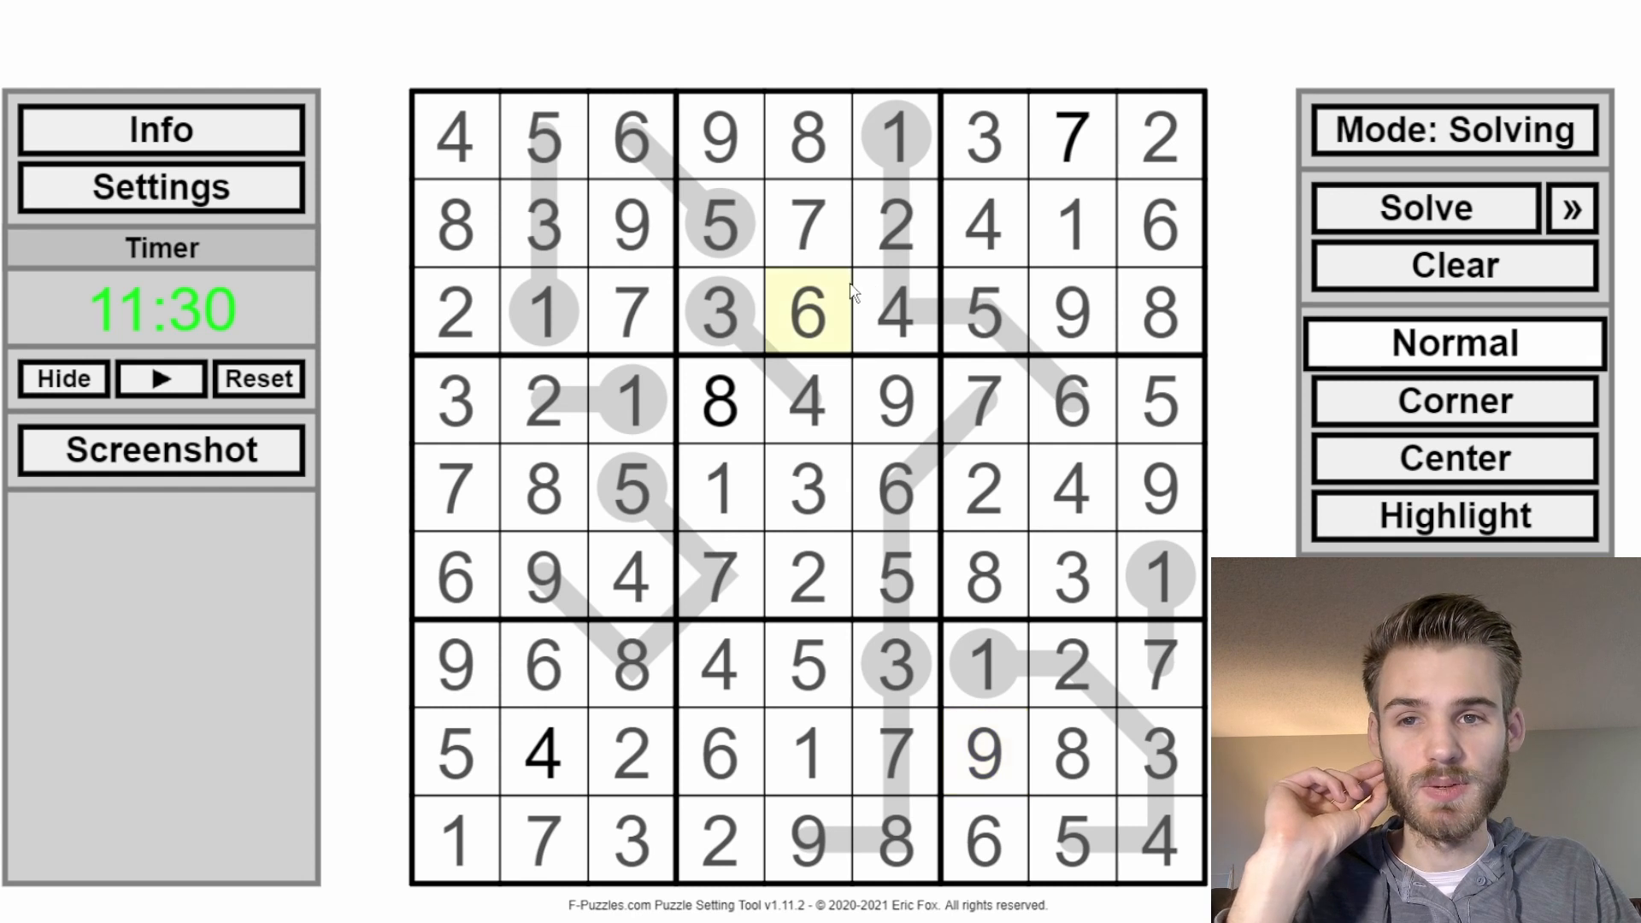